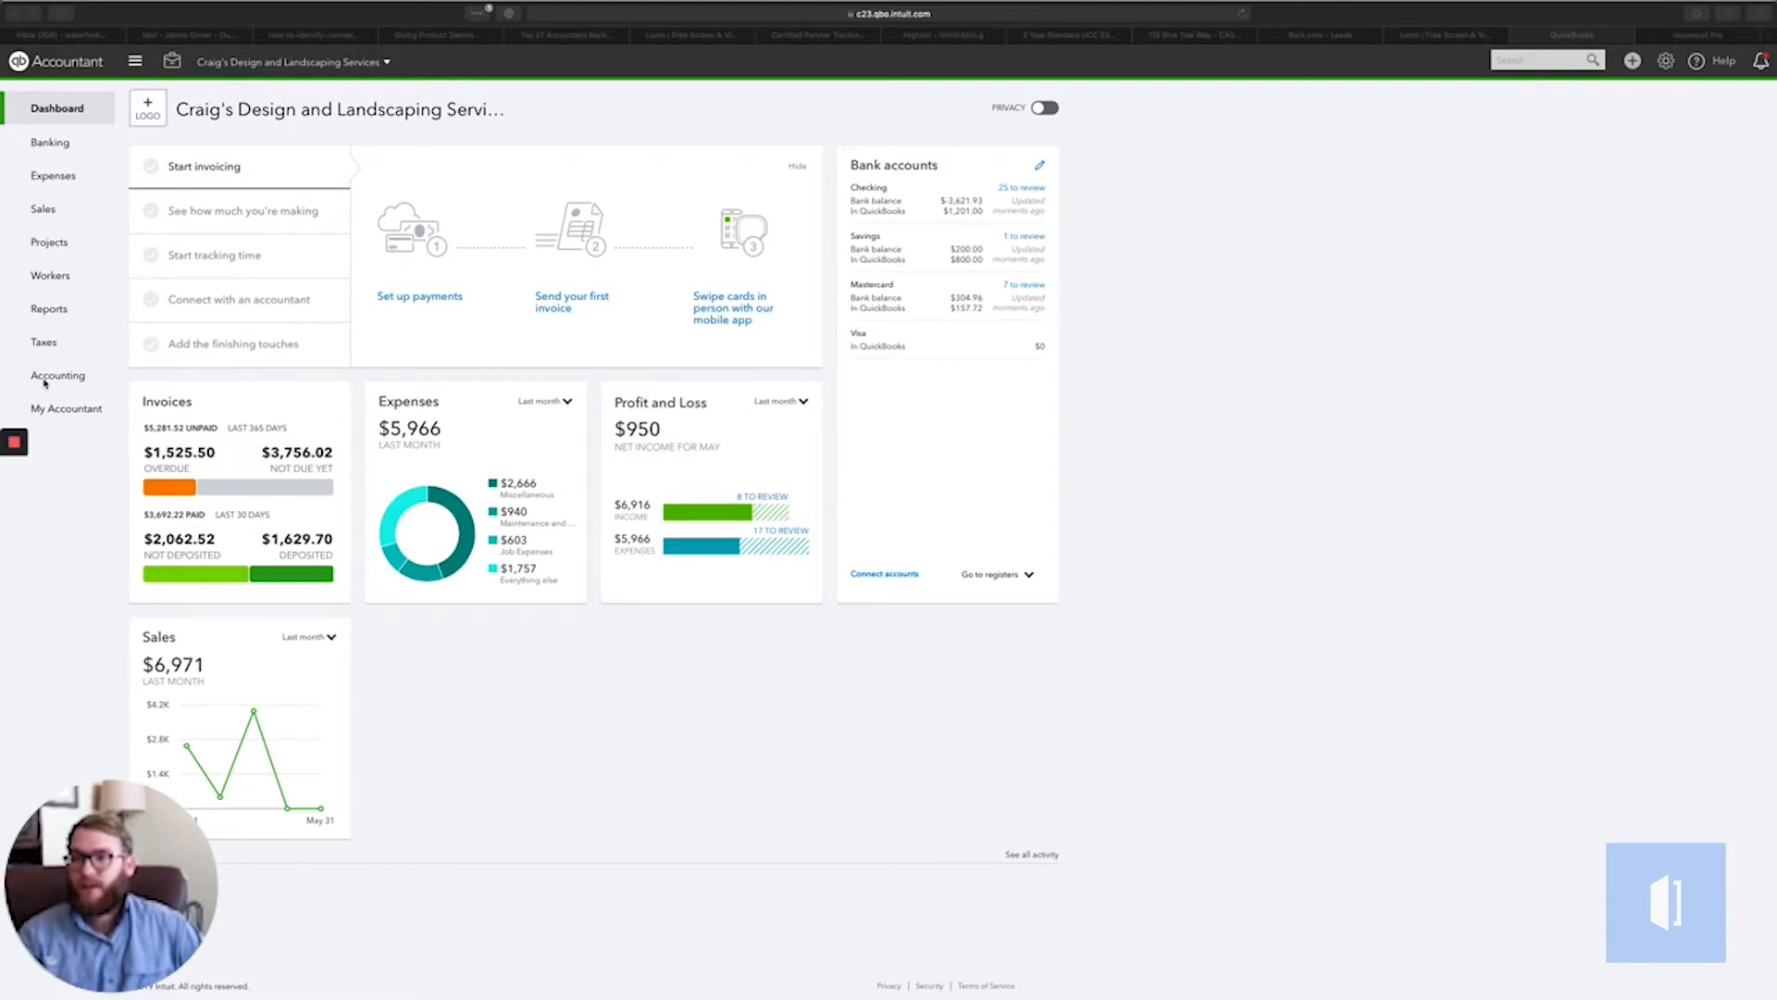
Open the chart of accounts for Craig's Design and Landscaping Services
mouse_move(65, 376)
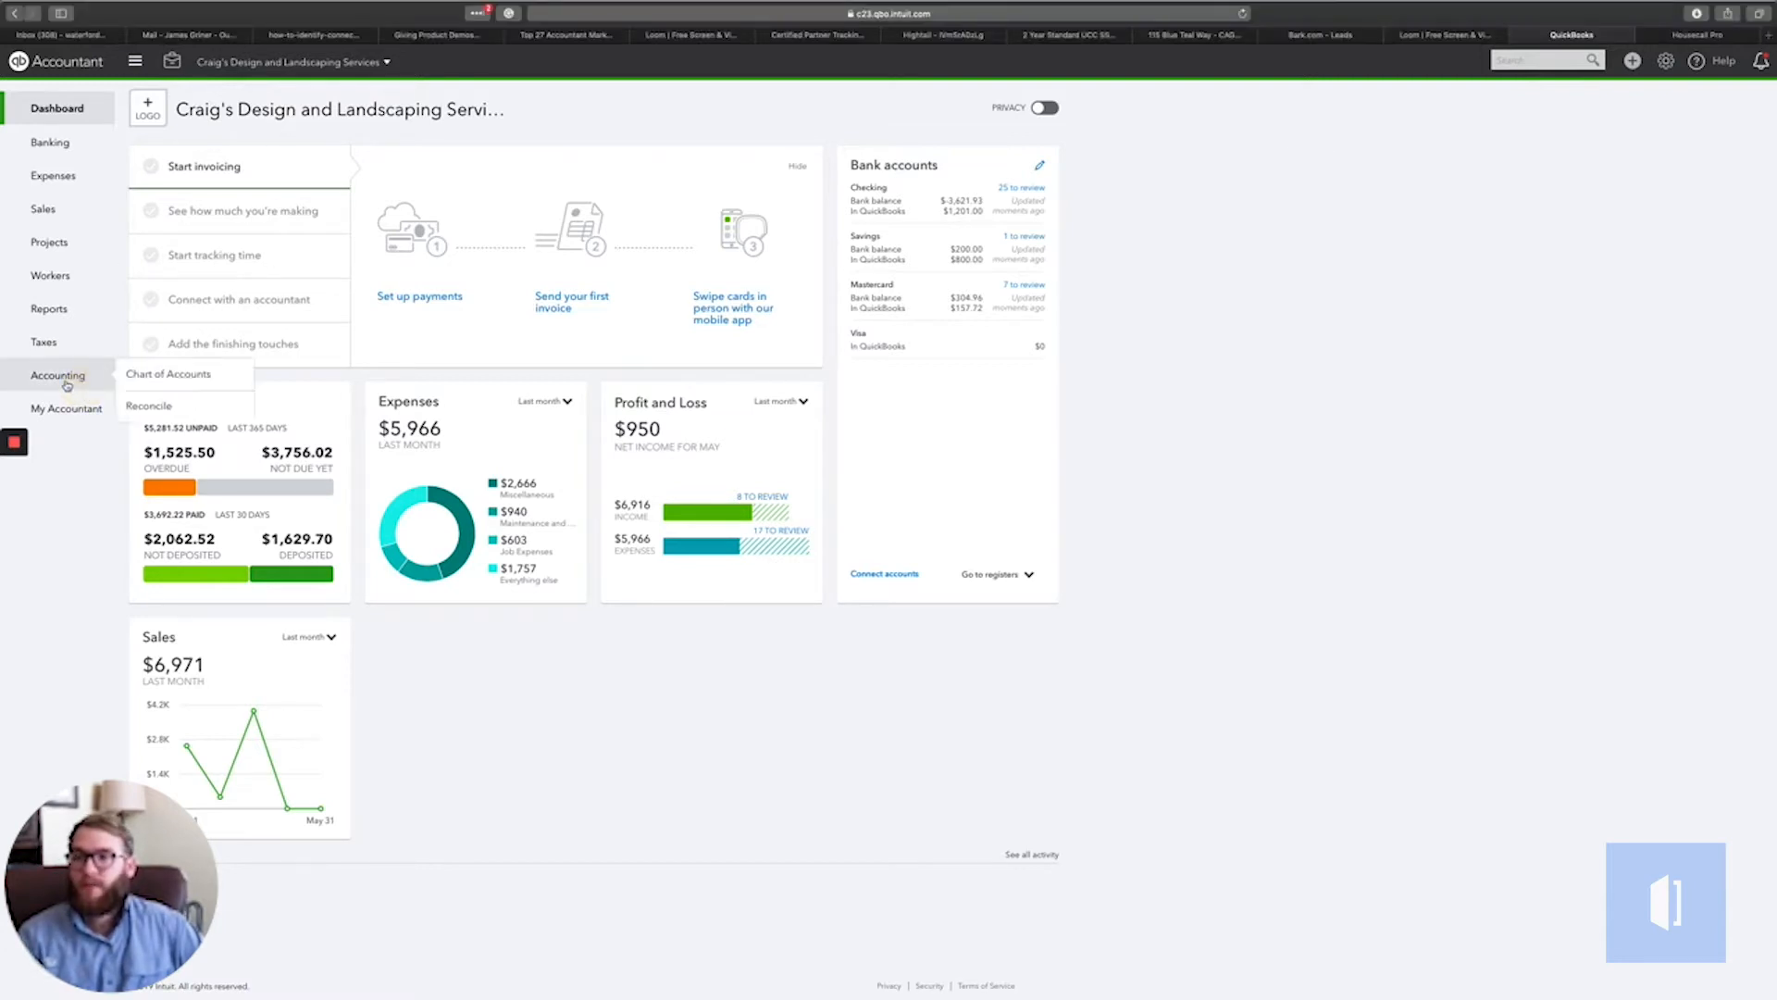
left_click(160, 375)
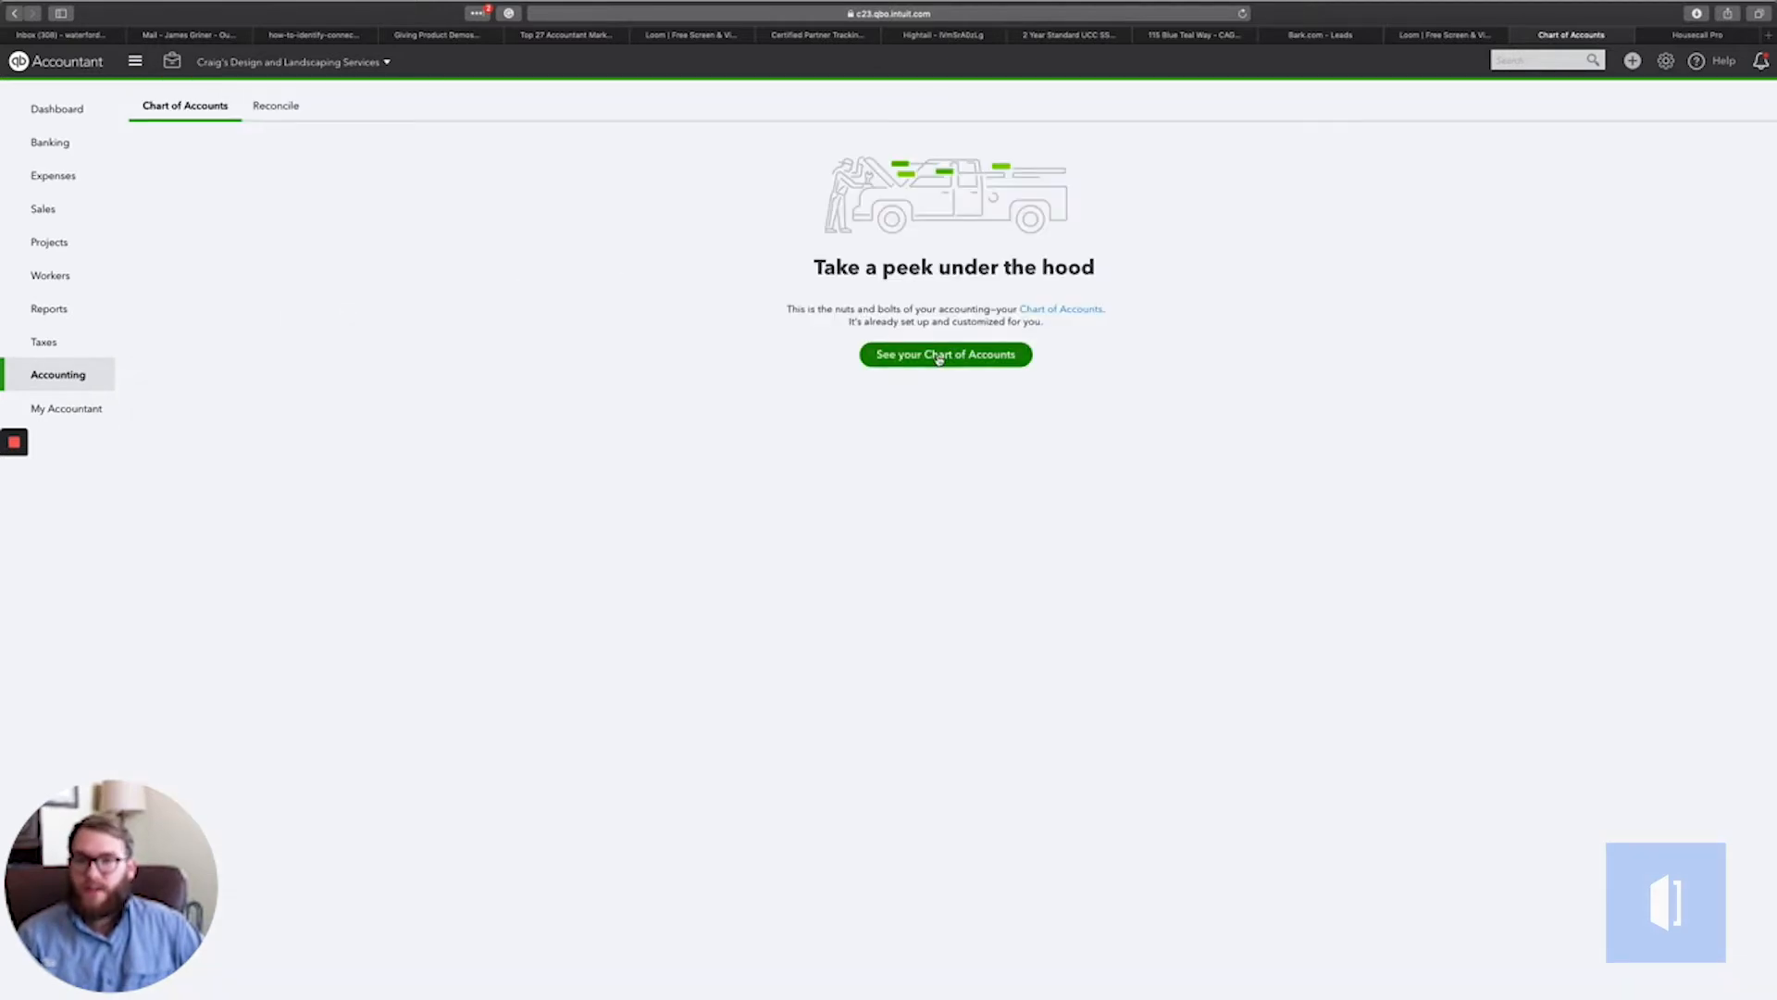
left_click(940, 354)
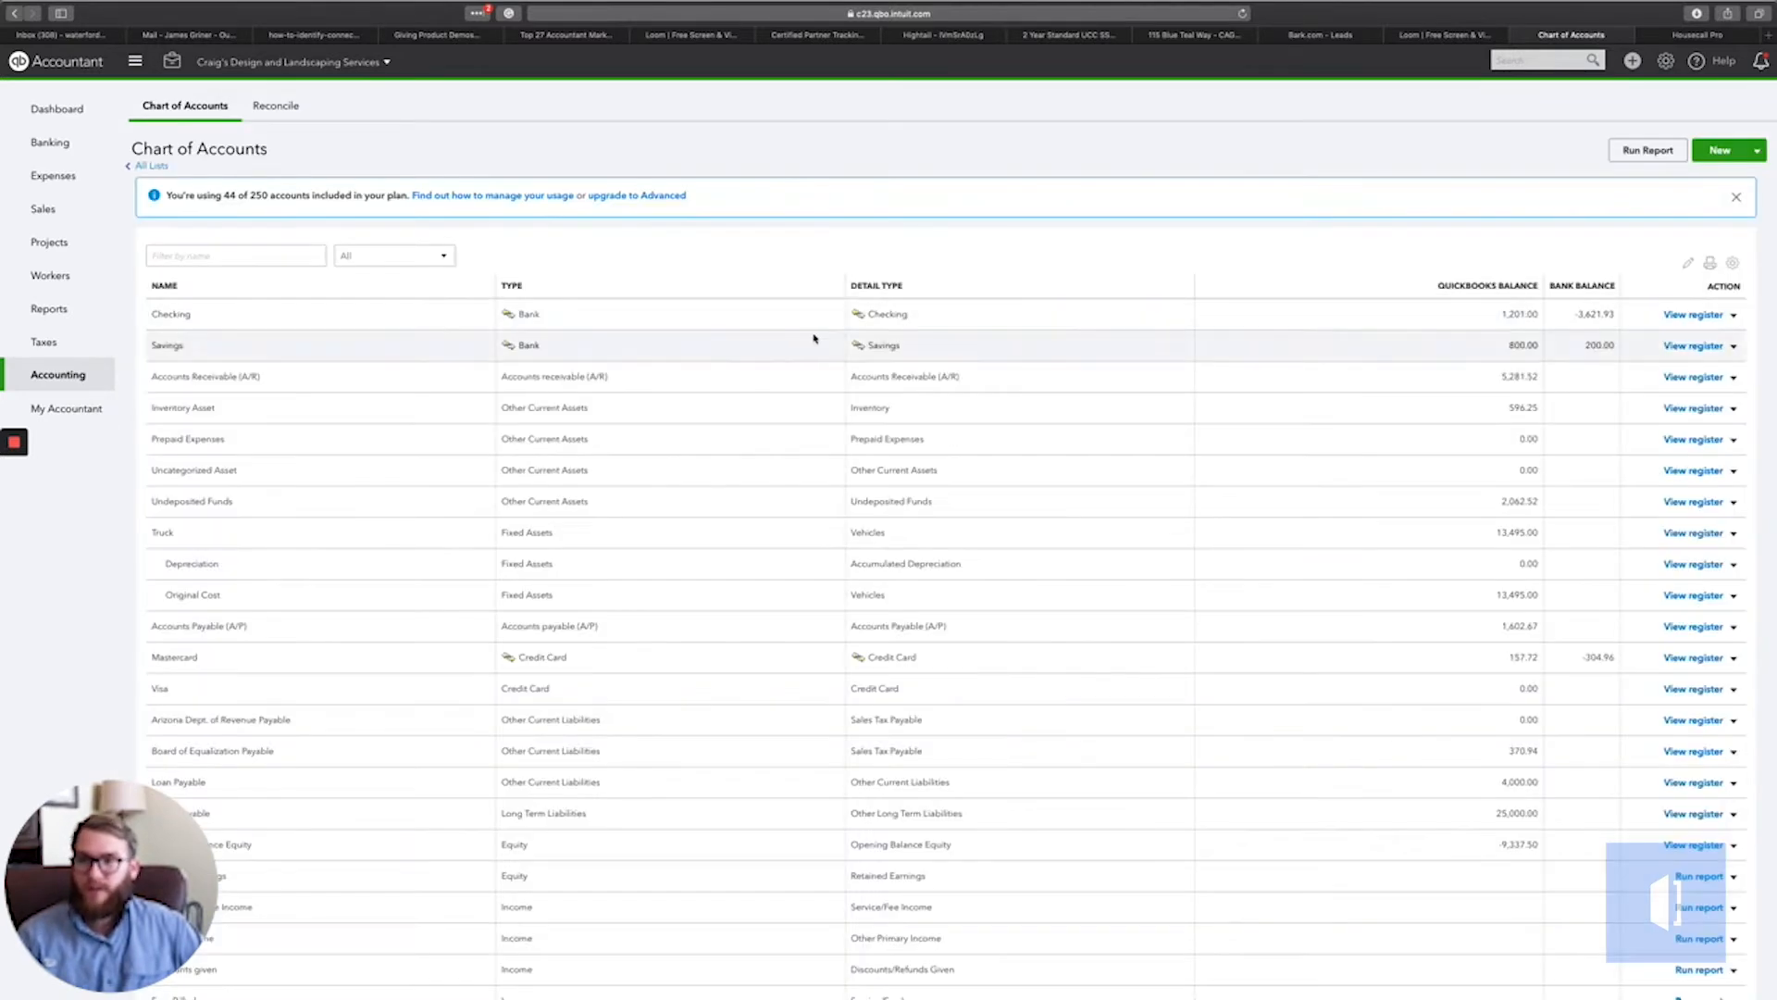
Look through the chart of accounts, examining the existing income, cost of goods sold and expense accounts
scroll(777, 318, "down", 5)
scroll(781, 317, "down", 8)
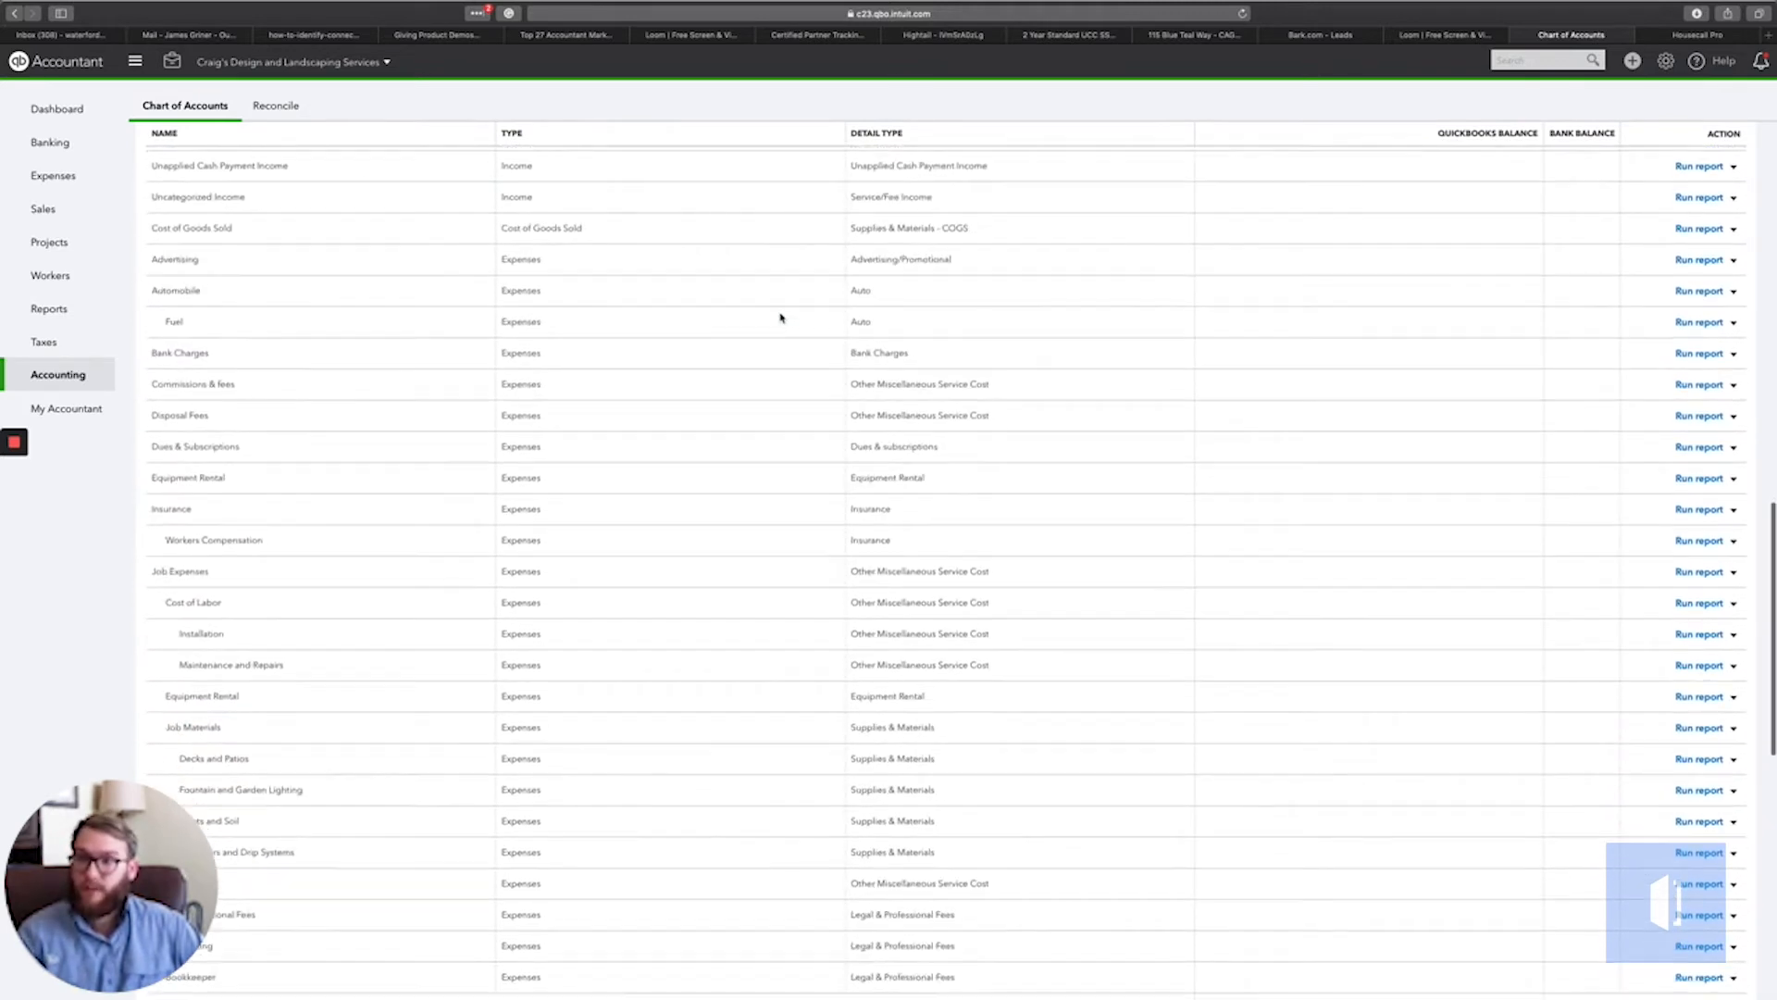
scroll(780, 318, "up", 8)
scroll(780, 318, "down", 2)
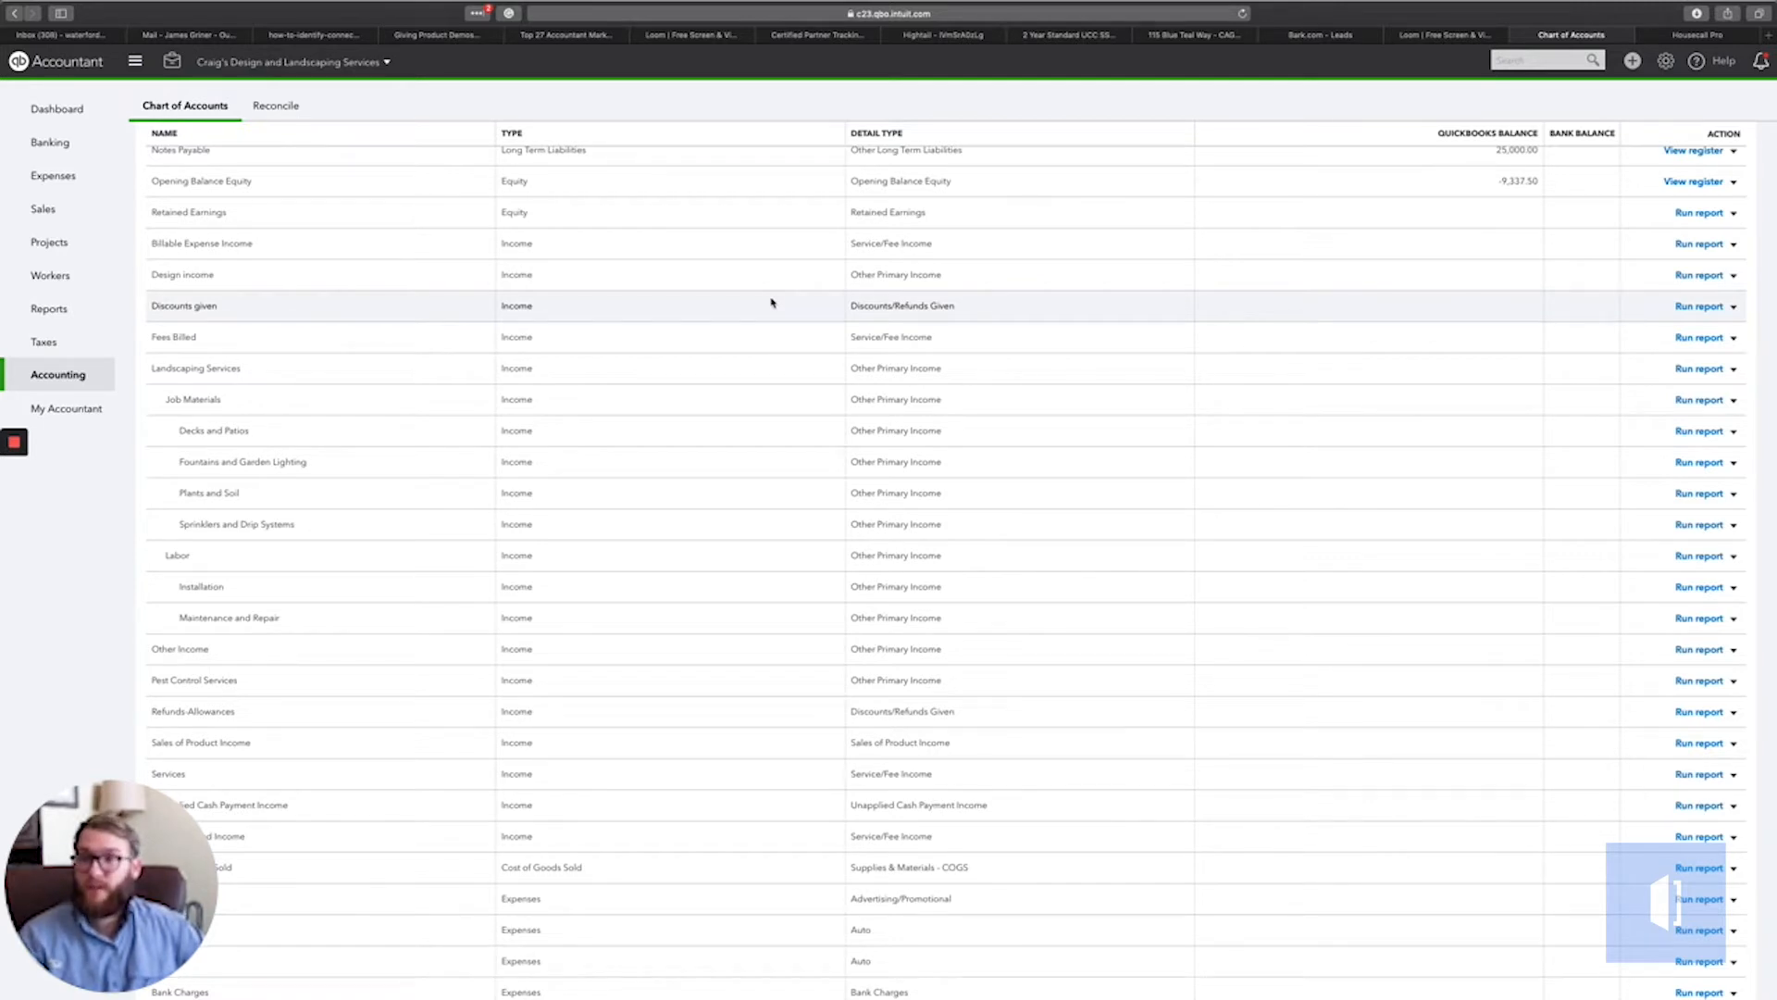
scroll(772, 303, "up", 4)
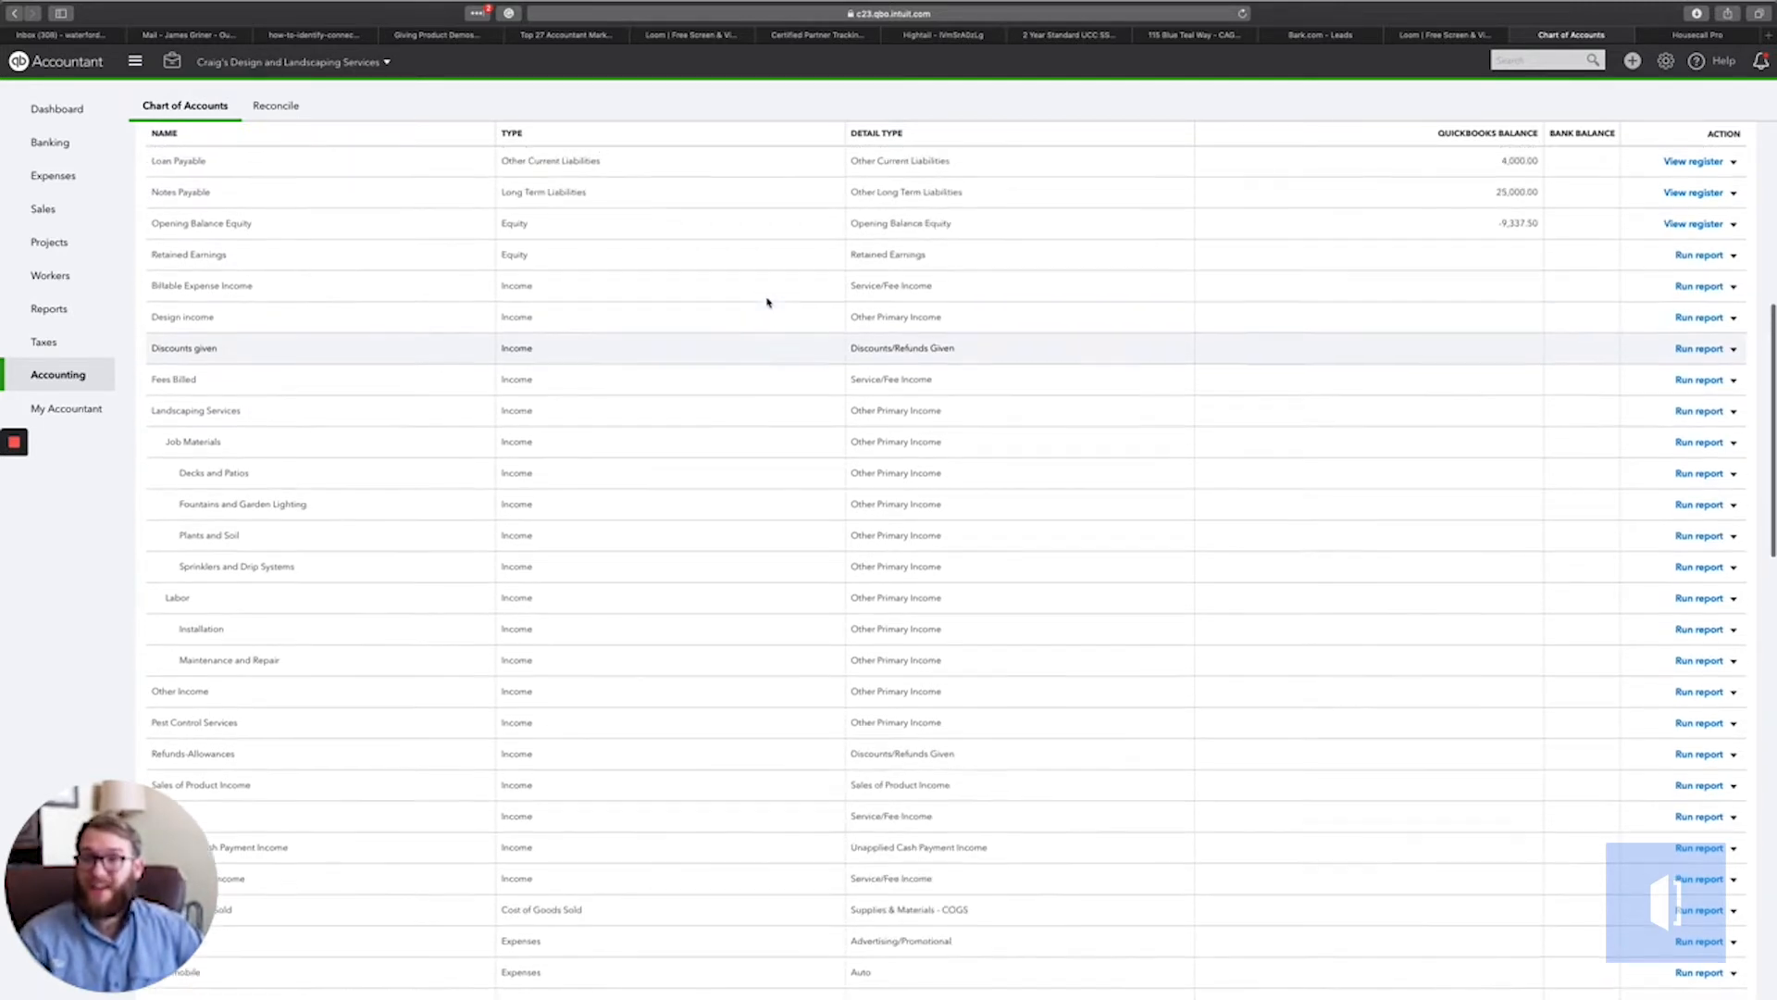
scroll(765, 310, "up", 3)
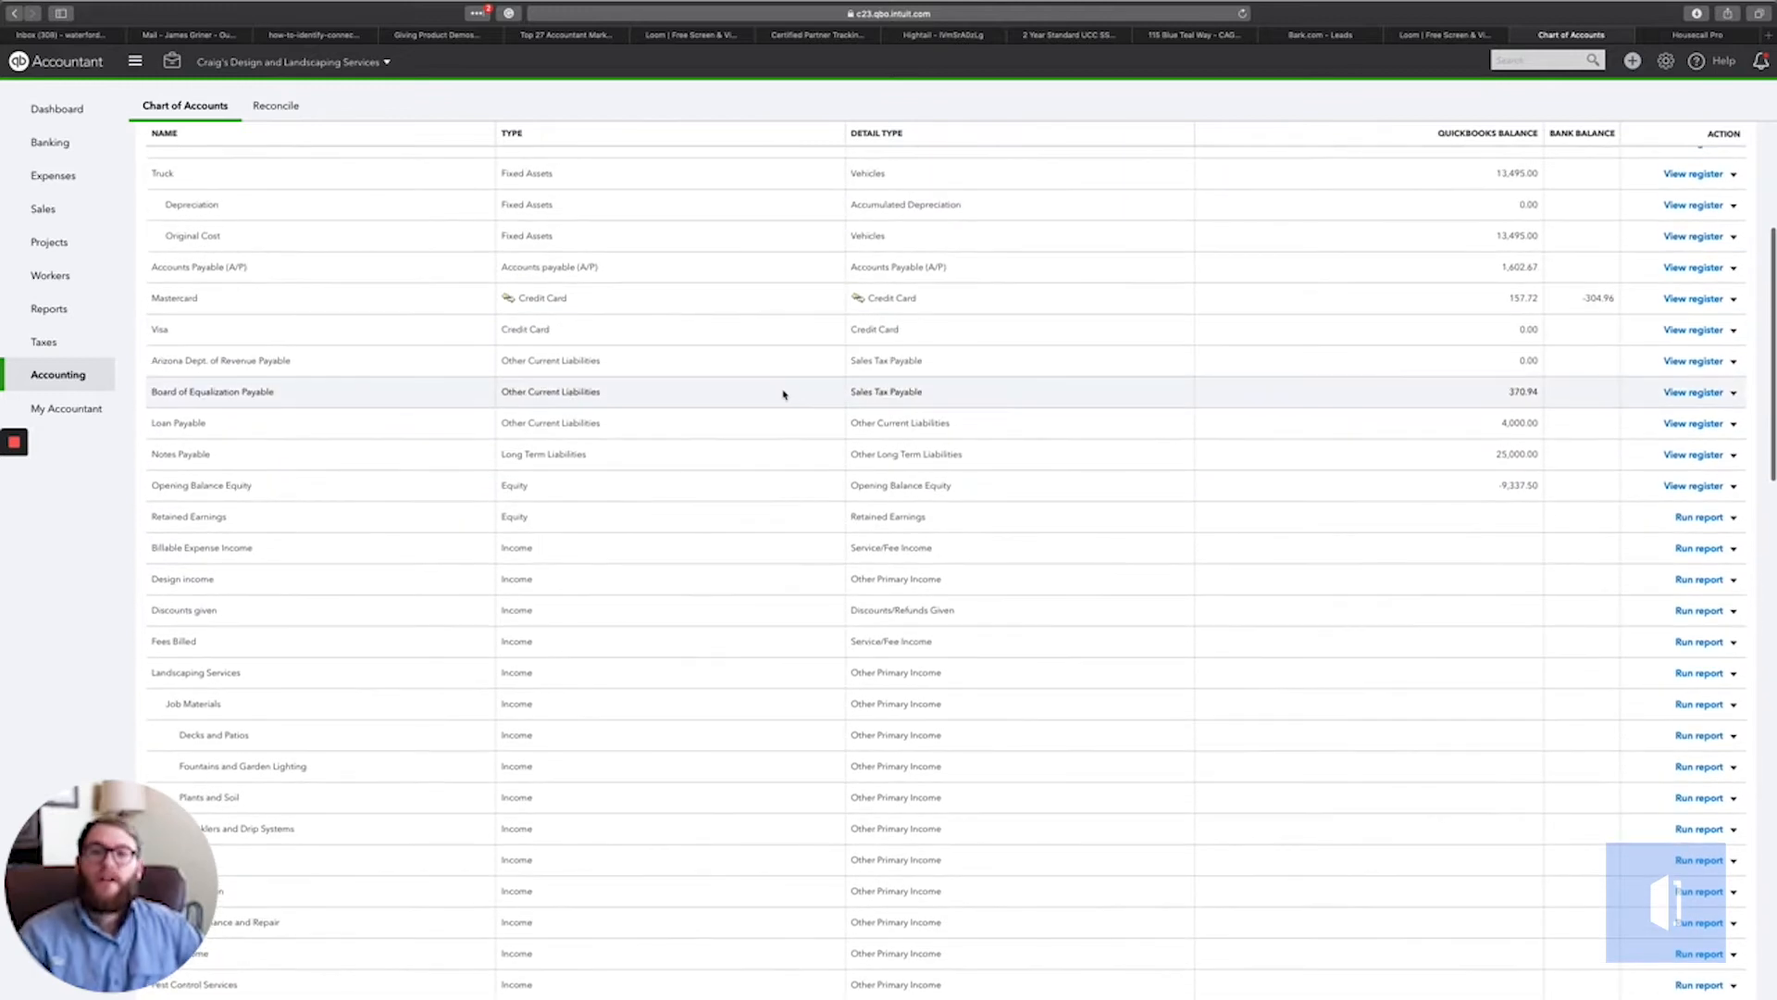
scroll(783, 393, "up", 7)
scroll(786, 394, "up", 1)
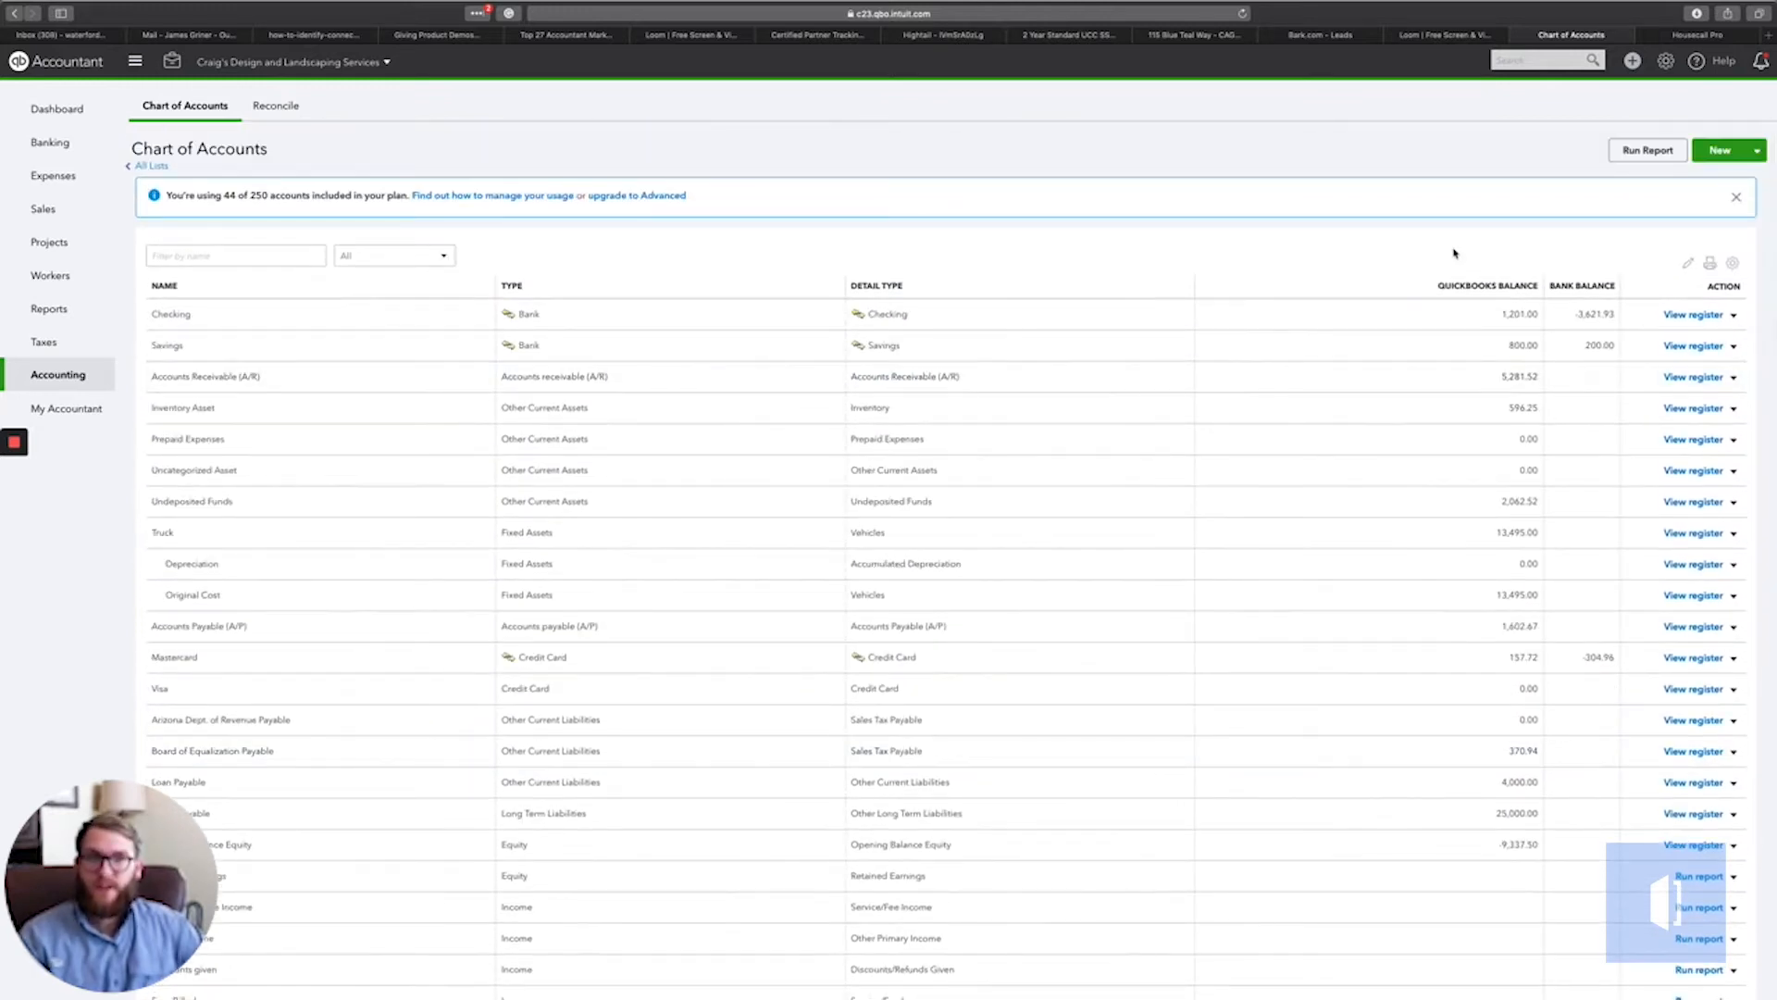
Start a new account with account type Income and detail type Service/Fee Income
left_click(1718, 152)
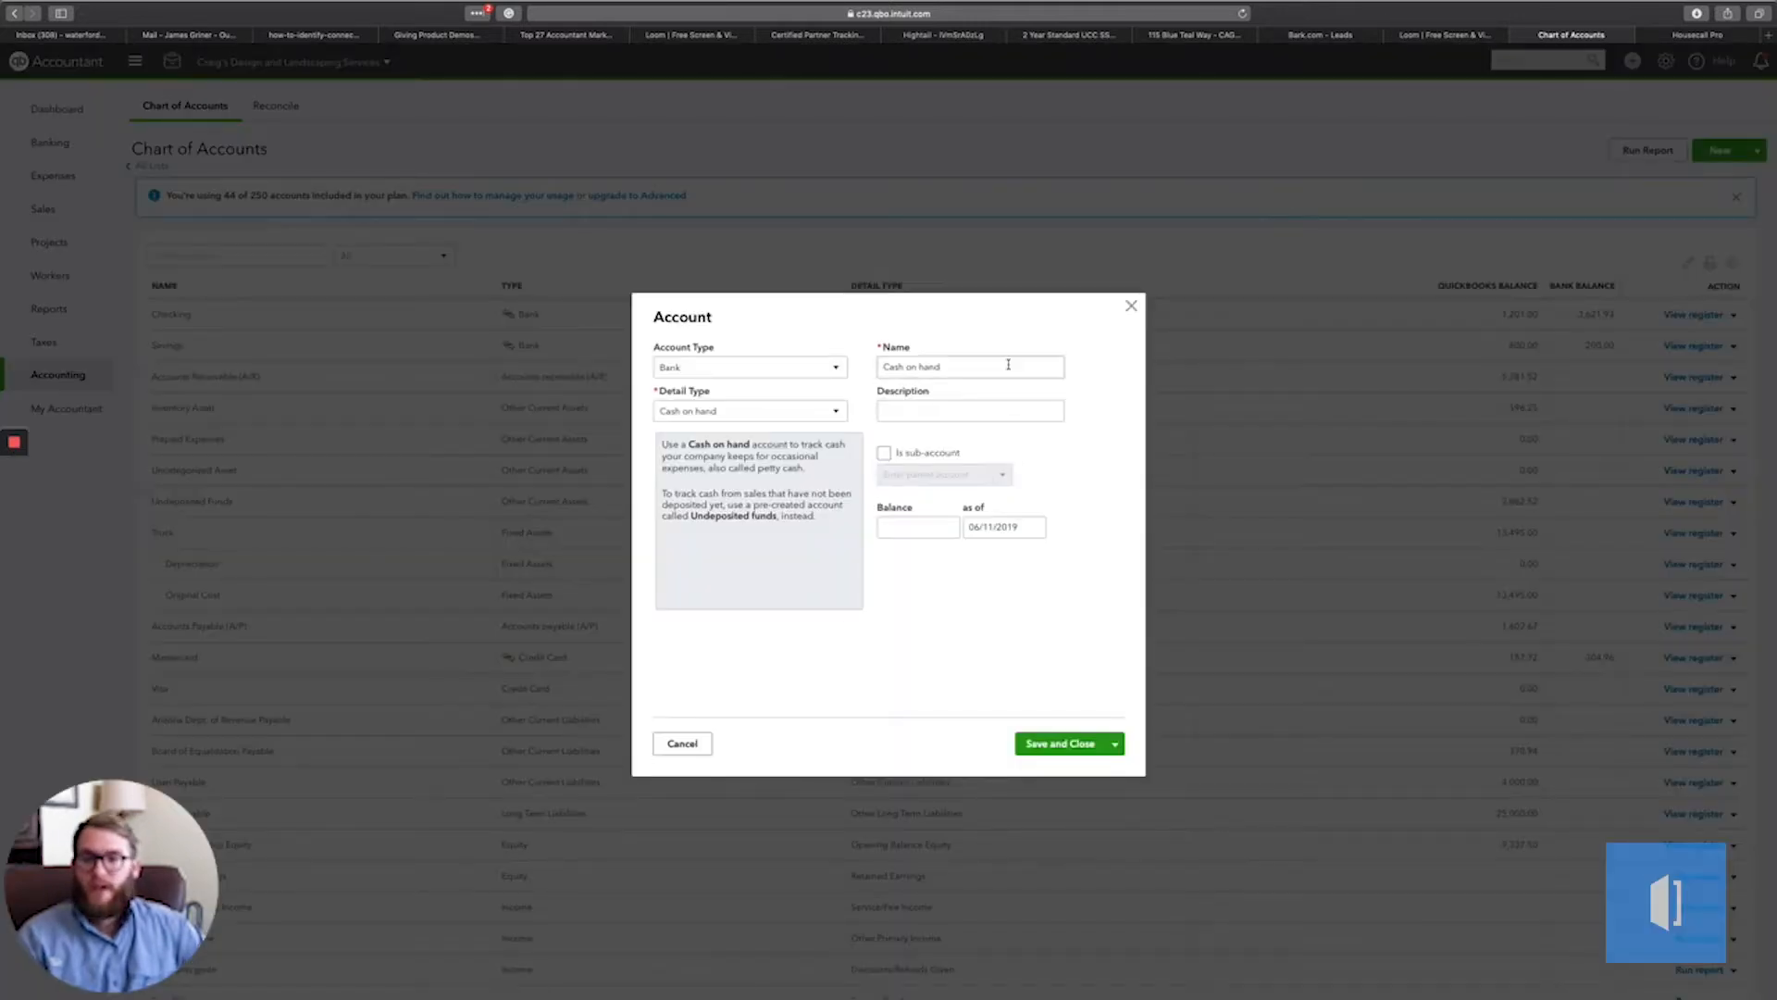
left_click(755, 373)
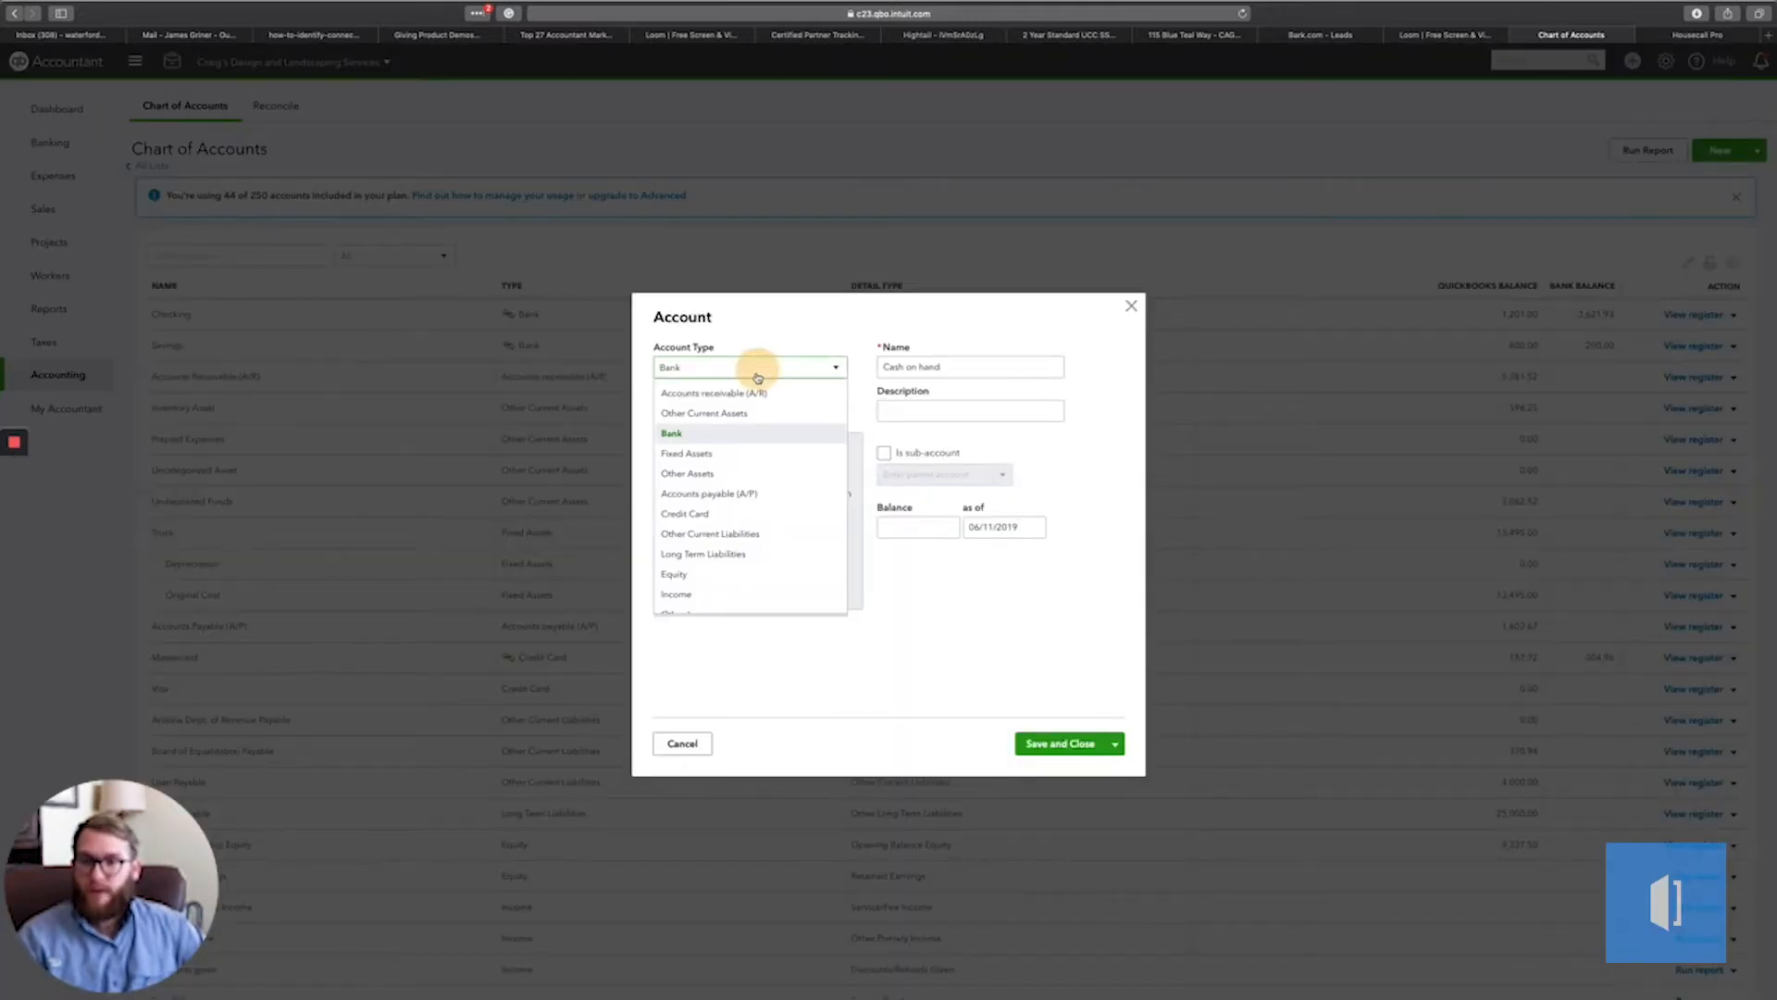
left_click(706, 593)
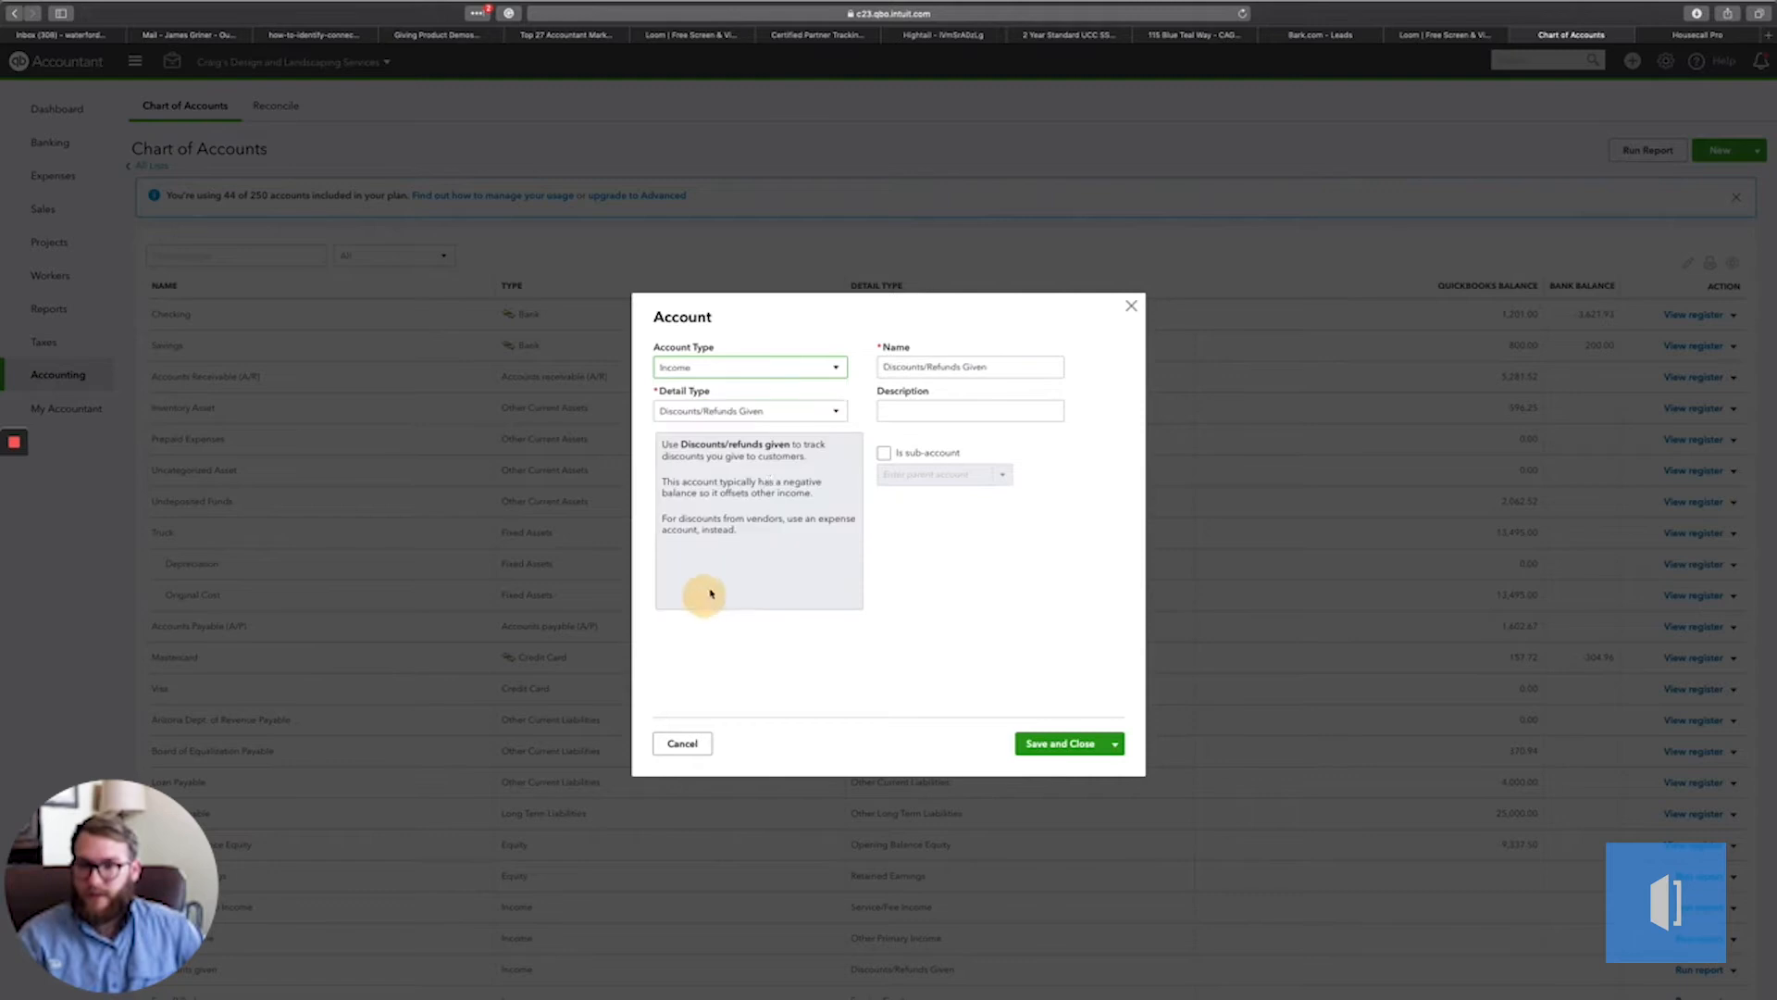
left_click(797, 414)
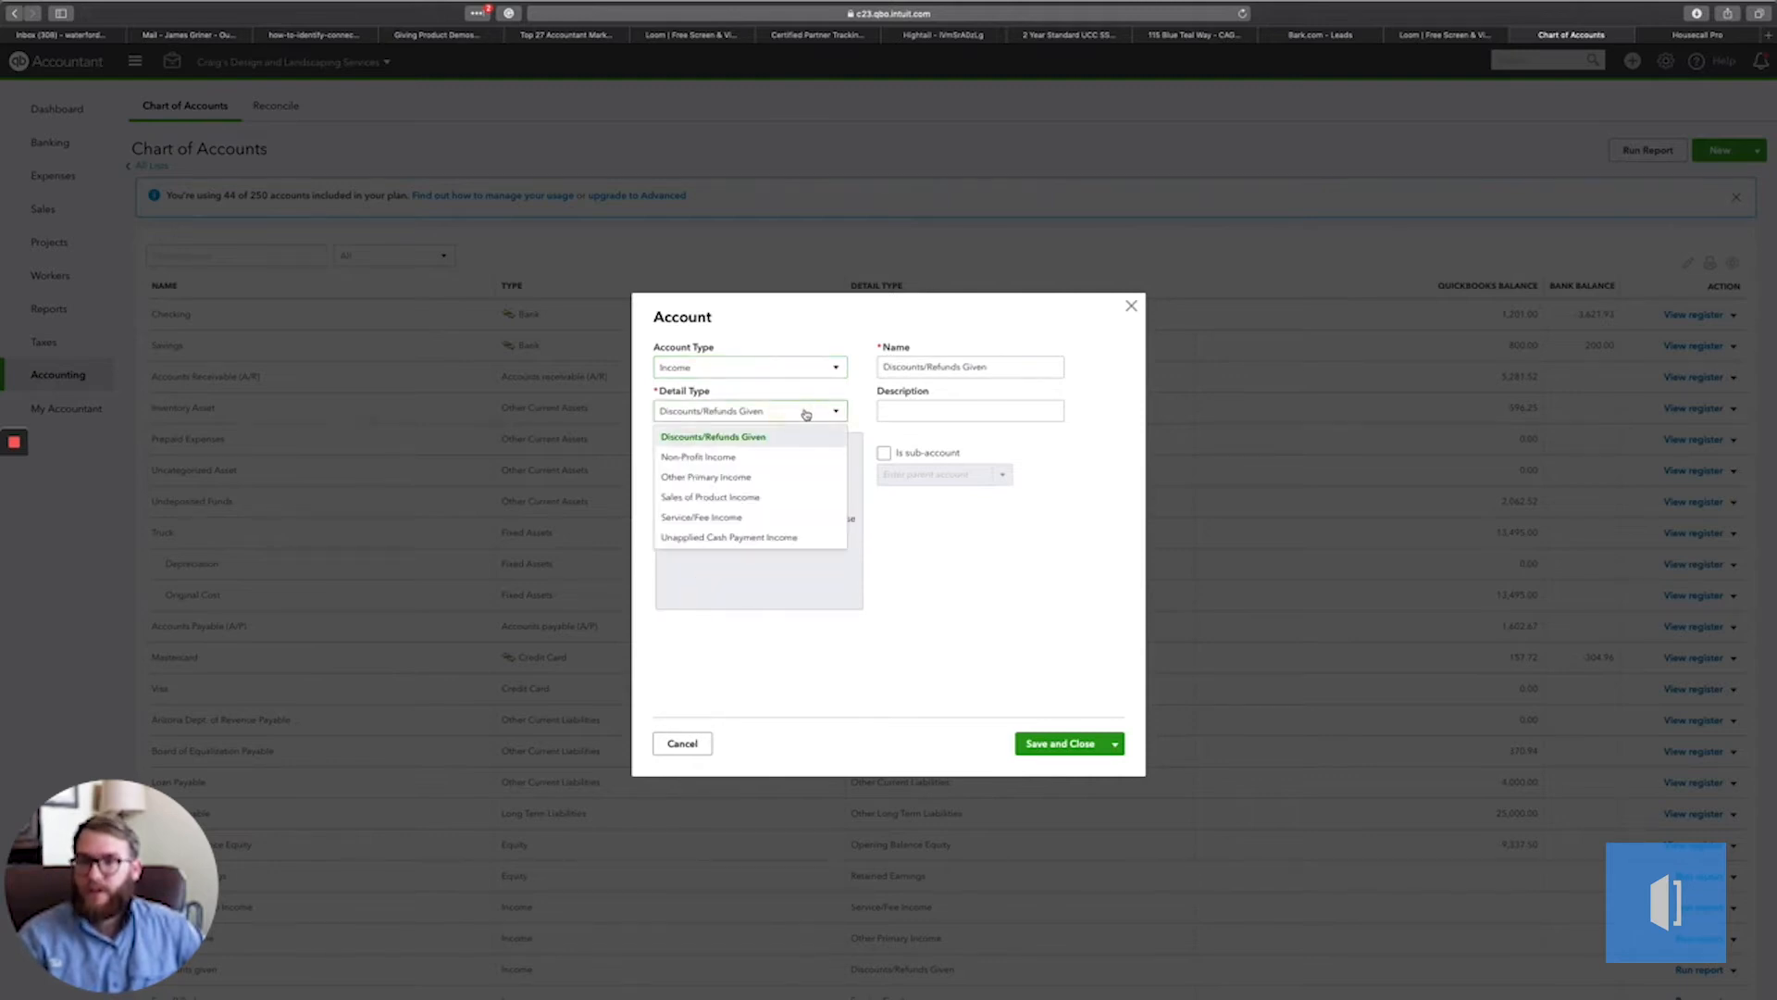
left_click(733, 518)
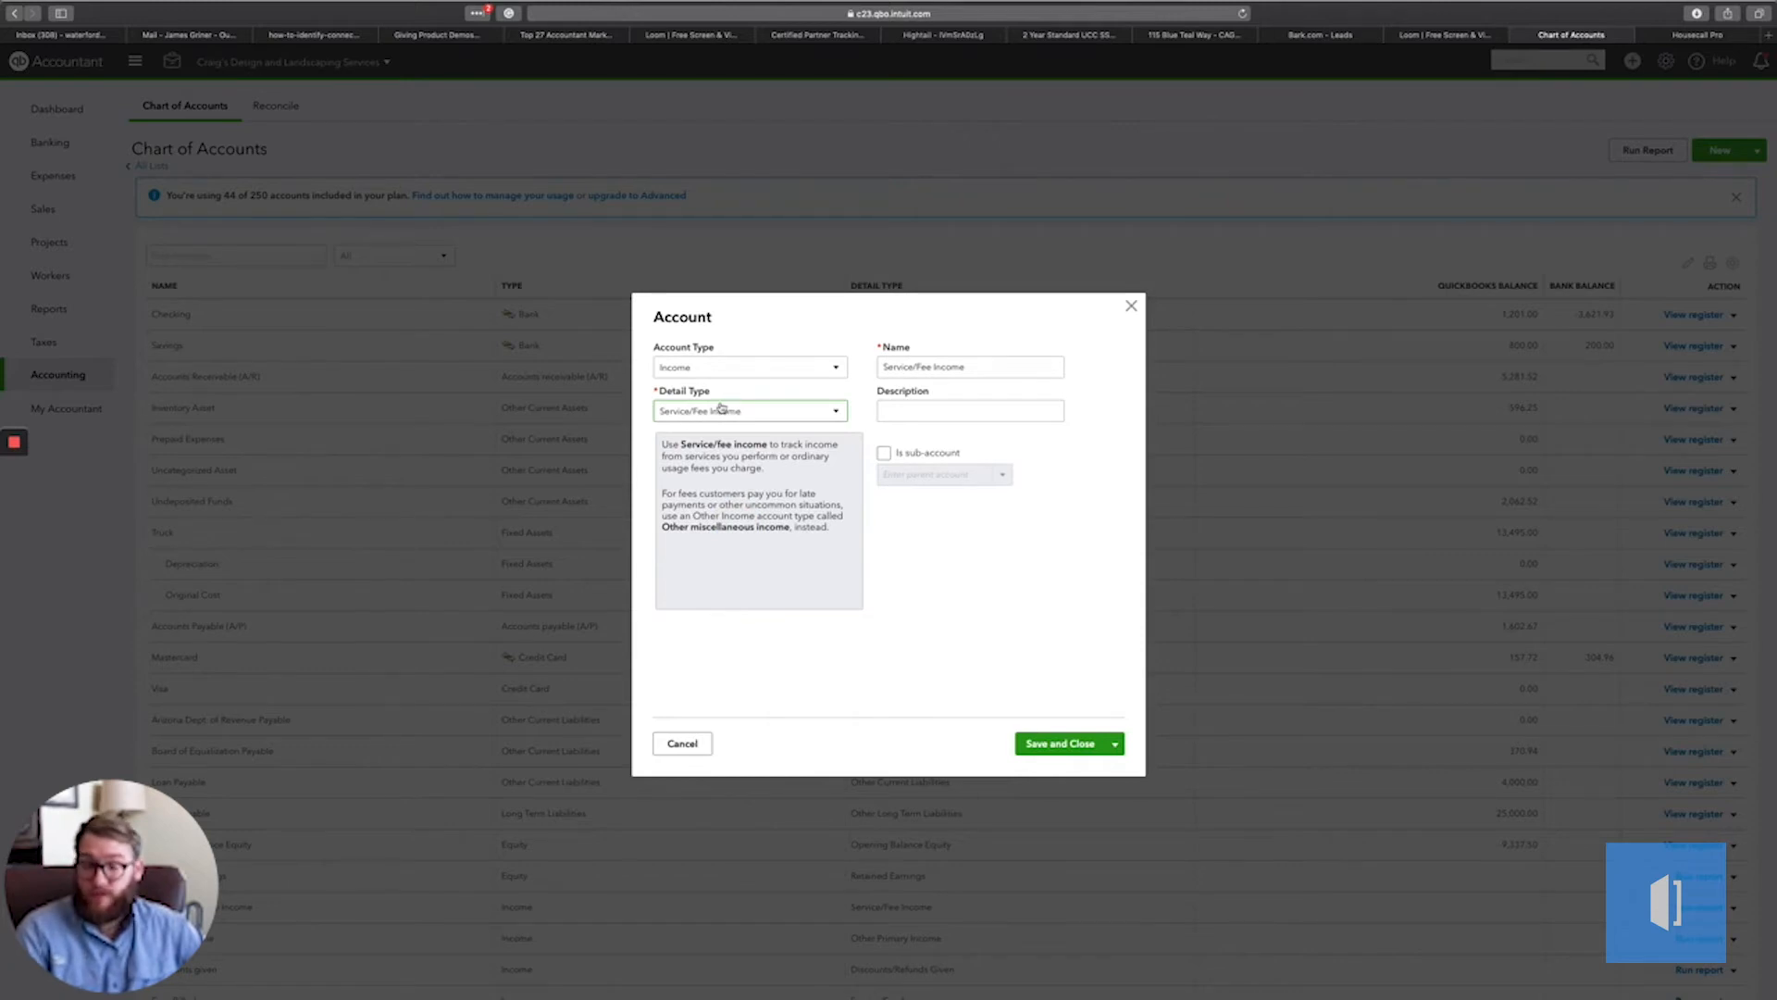
Name the new income account "Finance Charge Income" and save it
triple_click(1008, 366)
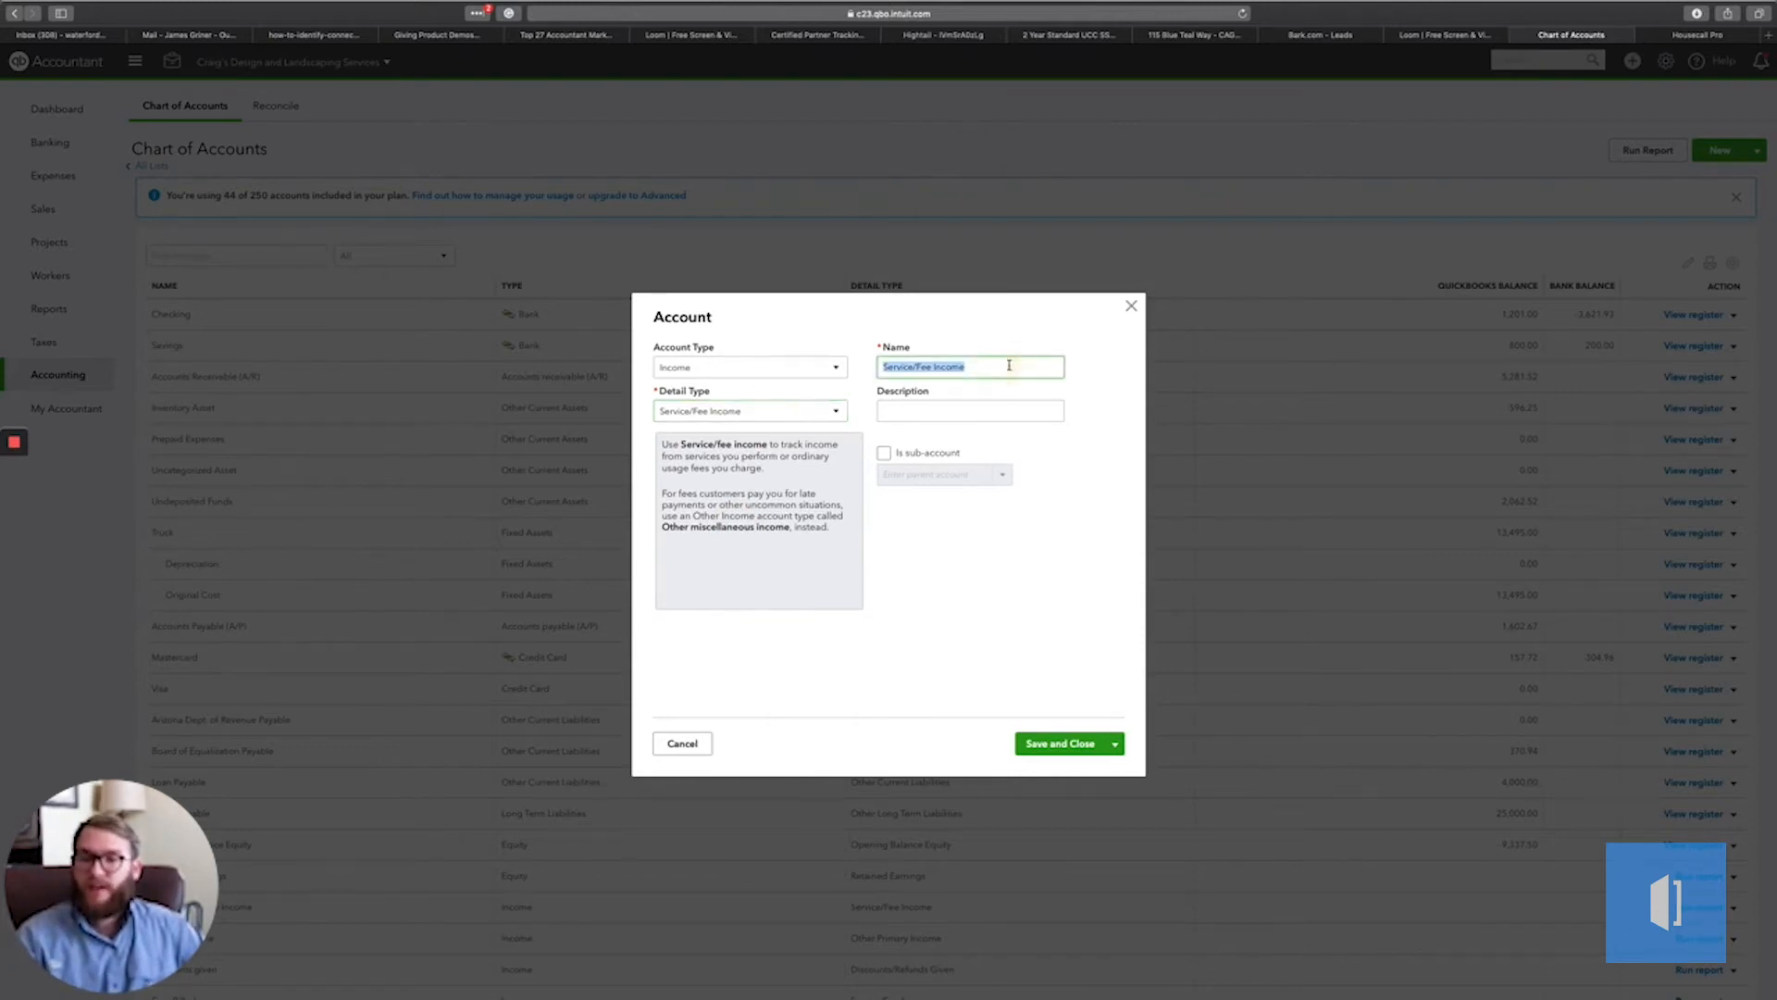
type("Finance Ch")
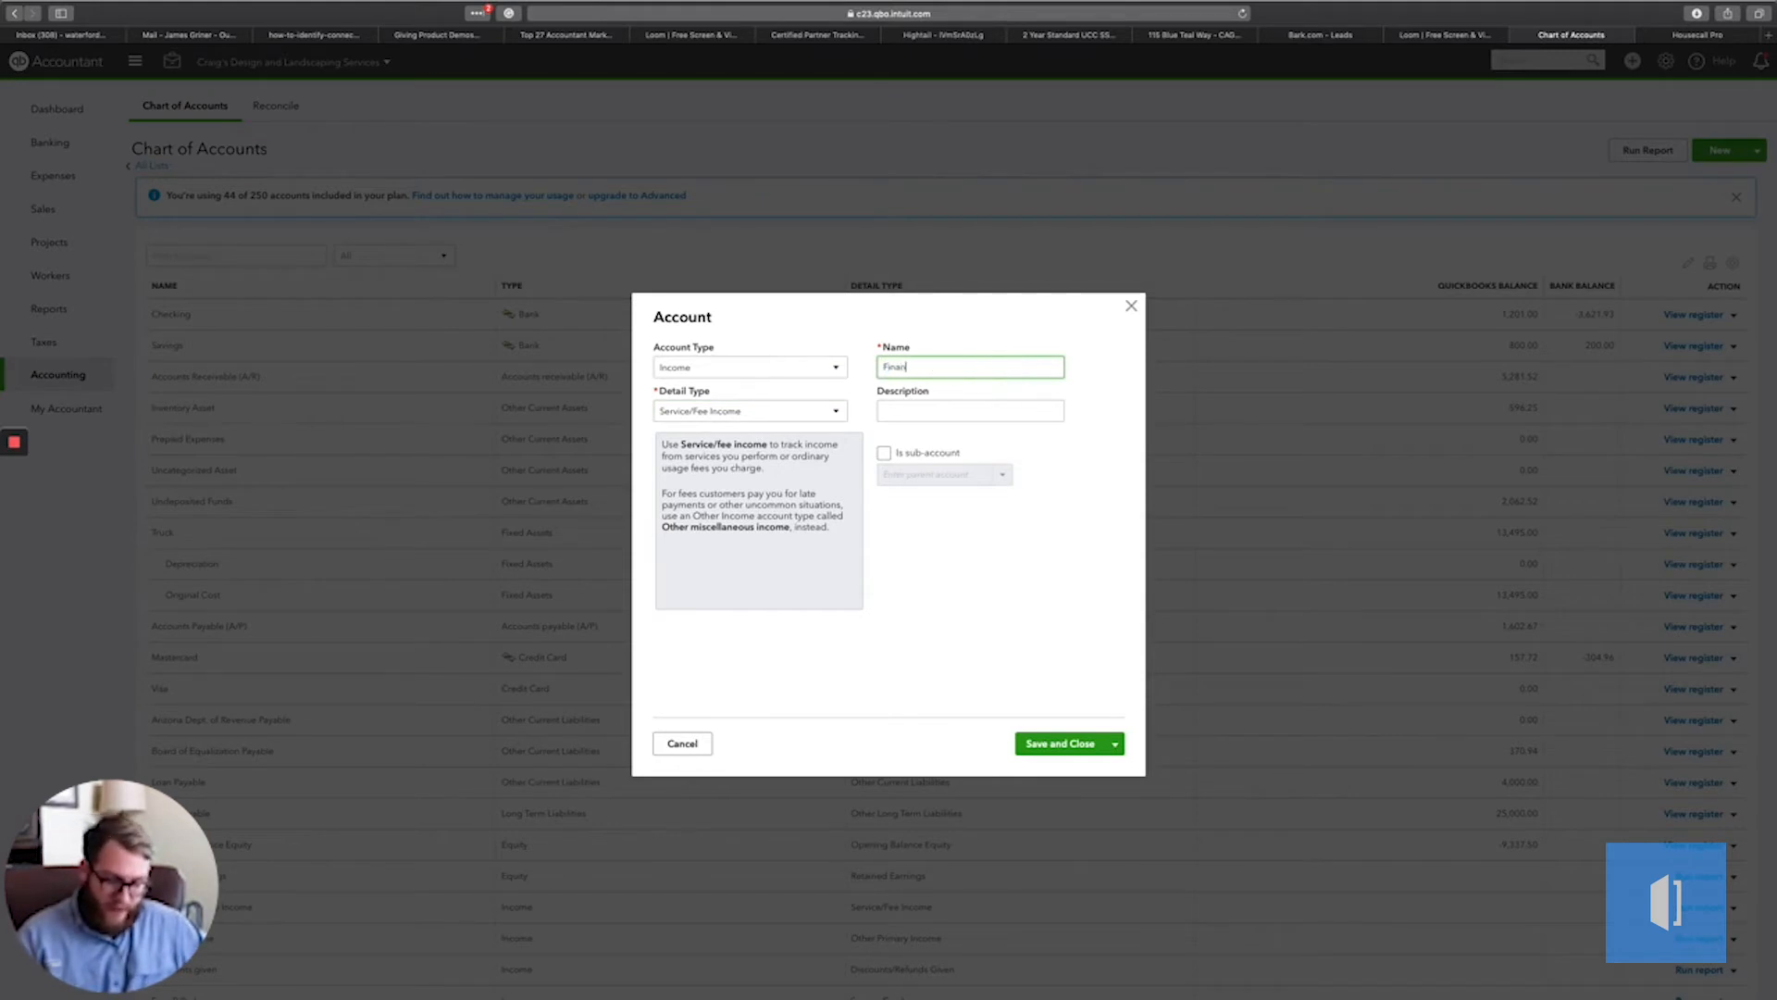
type("arge")
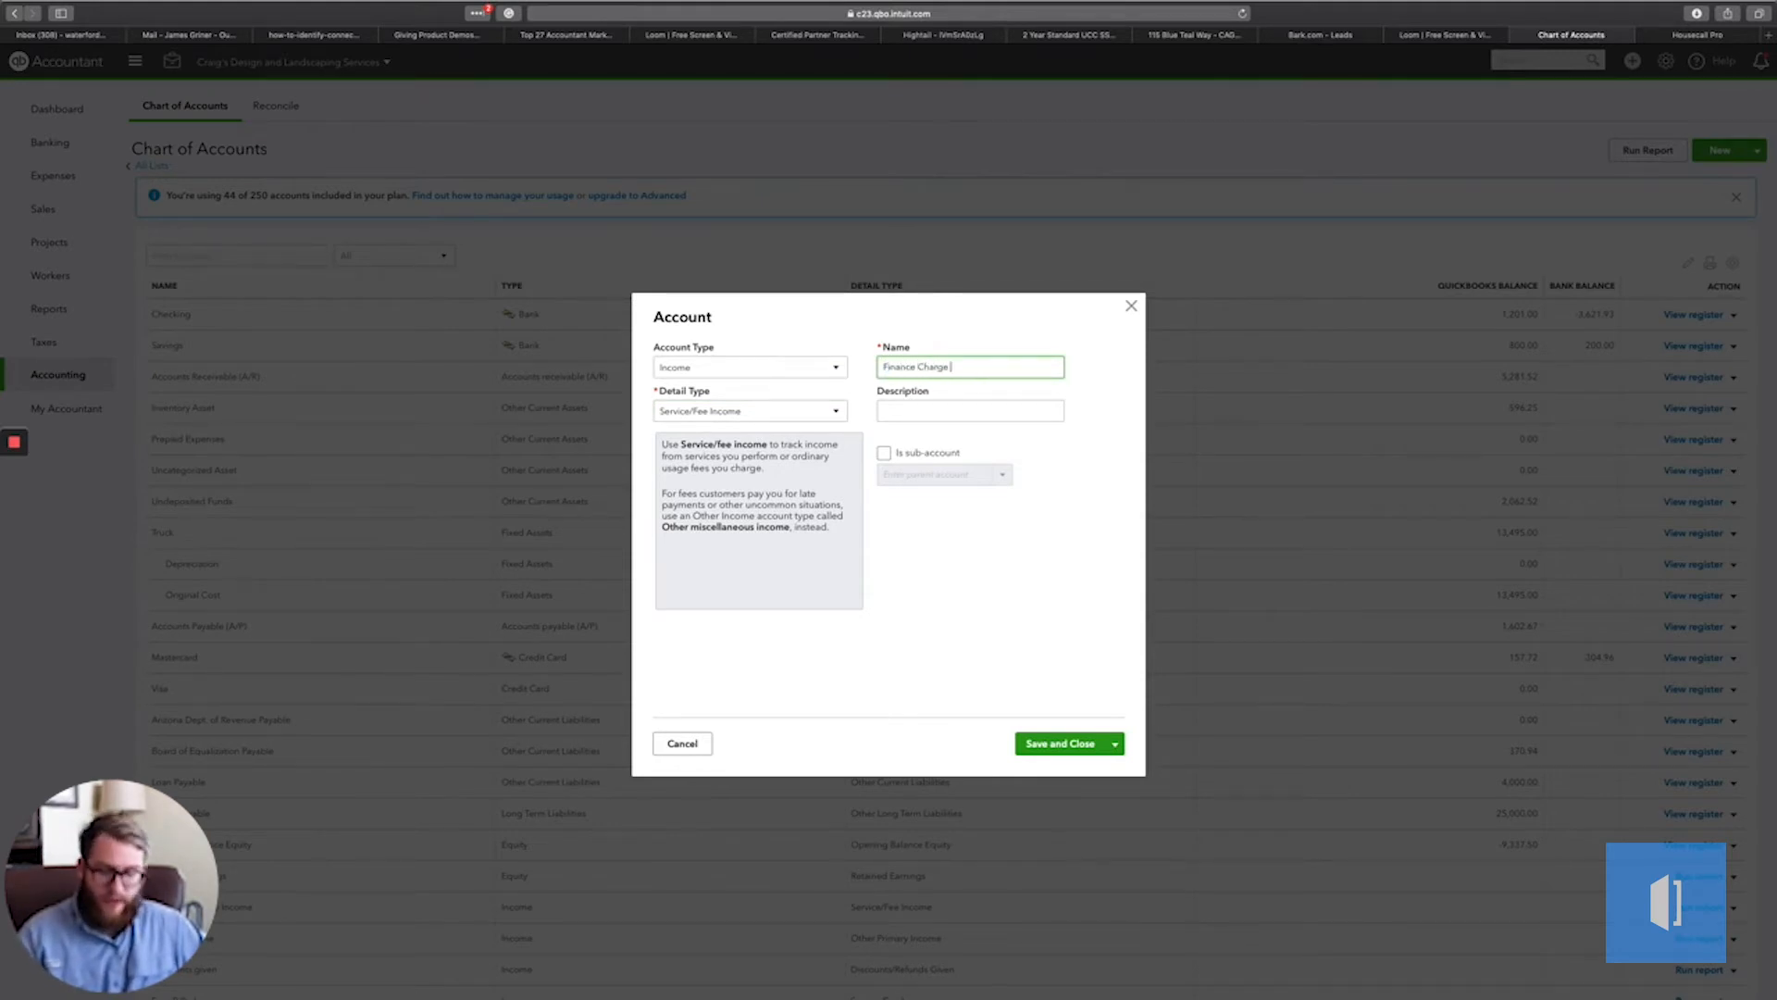
type(" Income")
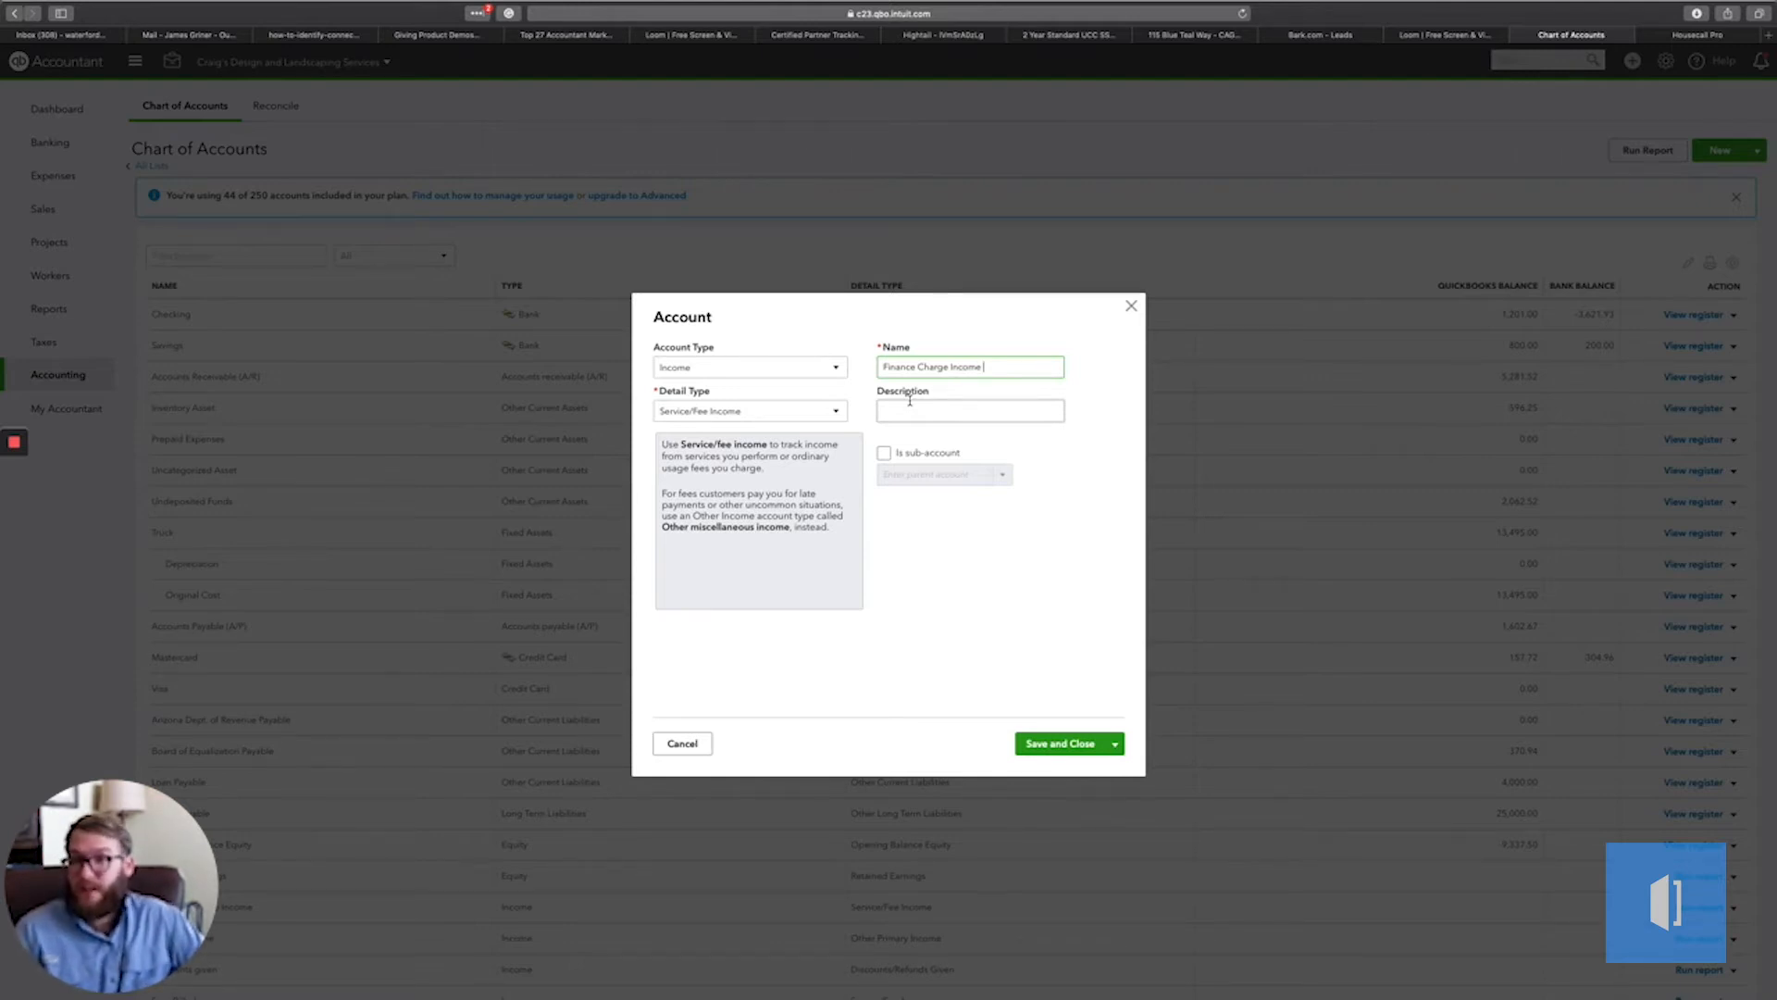
left_click(1048, 747)
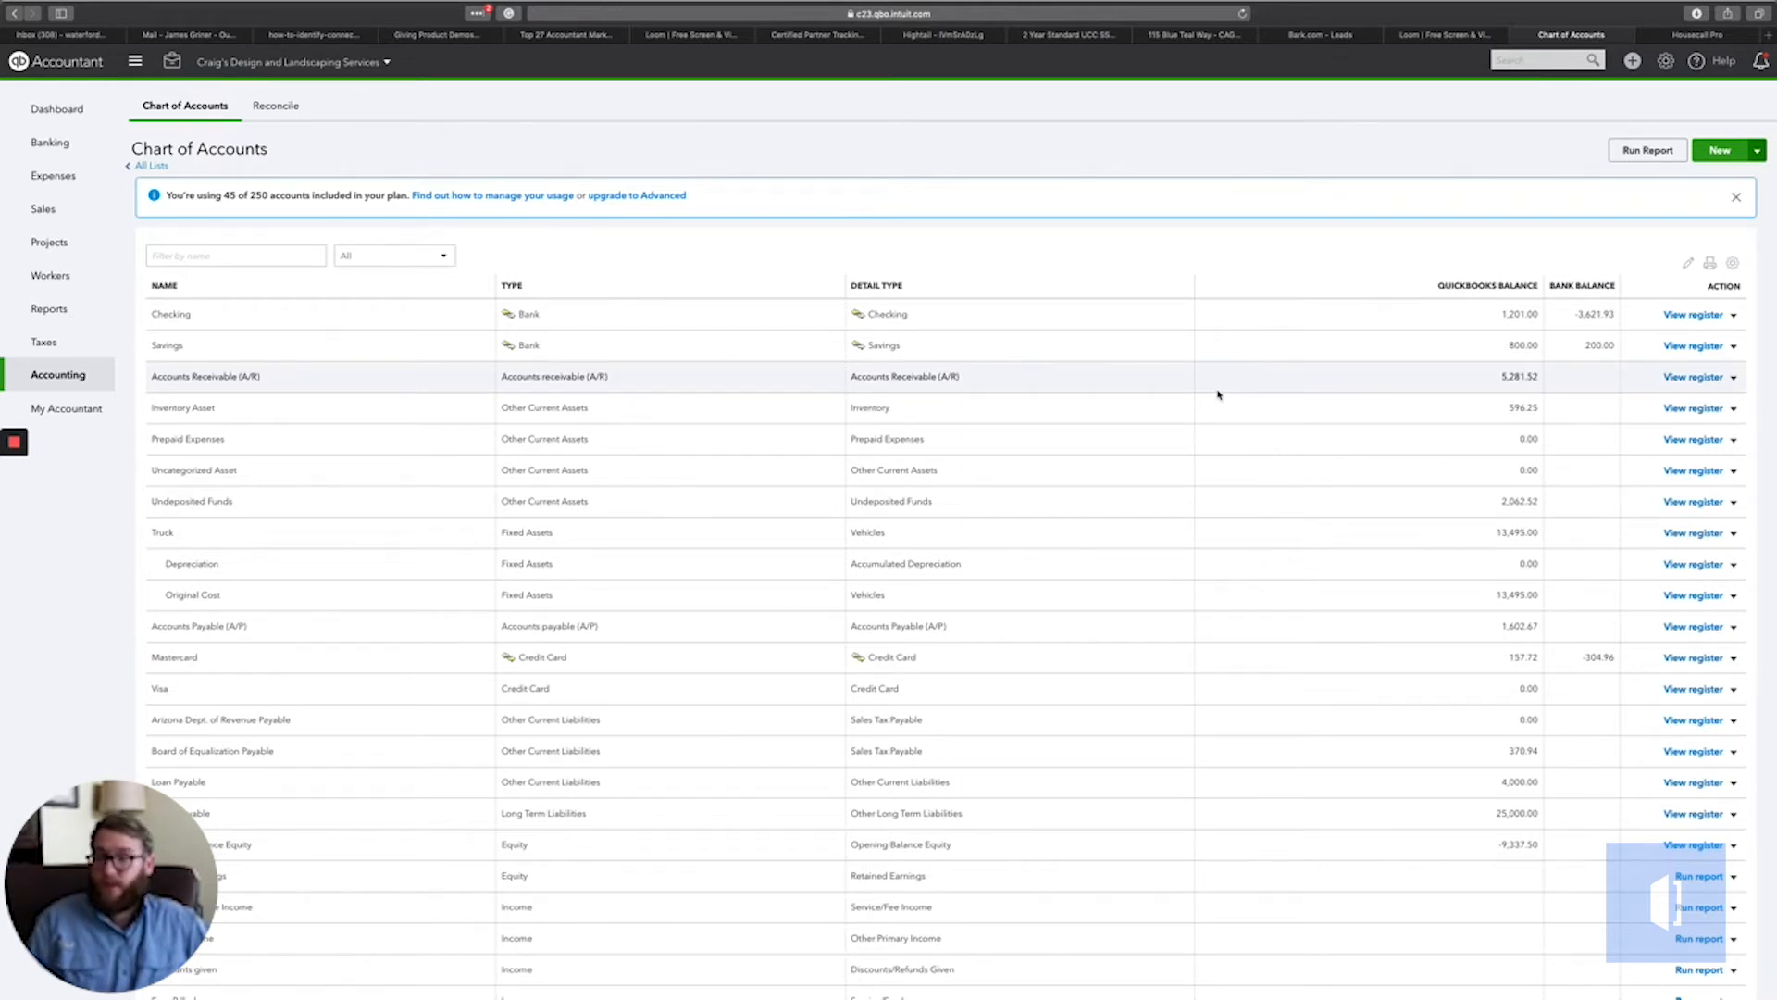
Start another account with account type Cost of Goods Sold and detail type Other Costs of Services - COS
left_click(1714, 153)
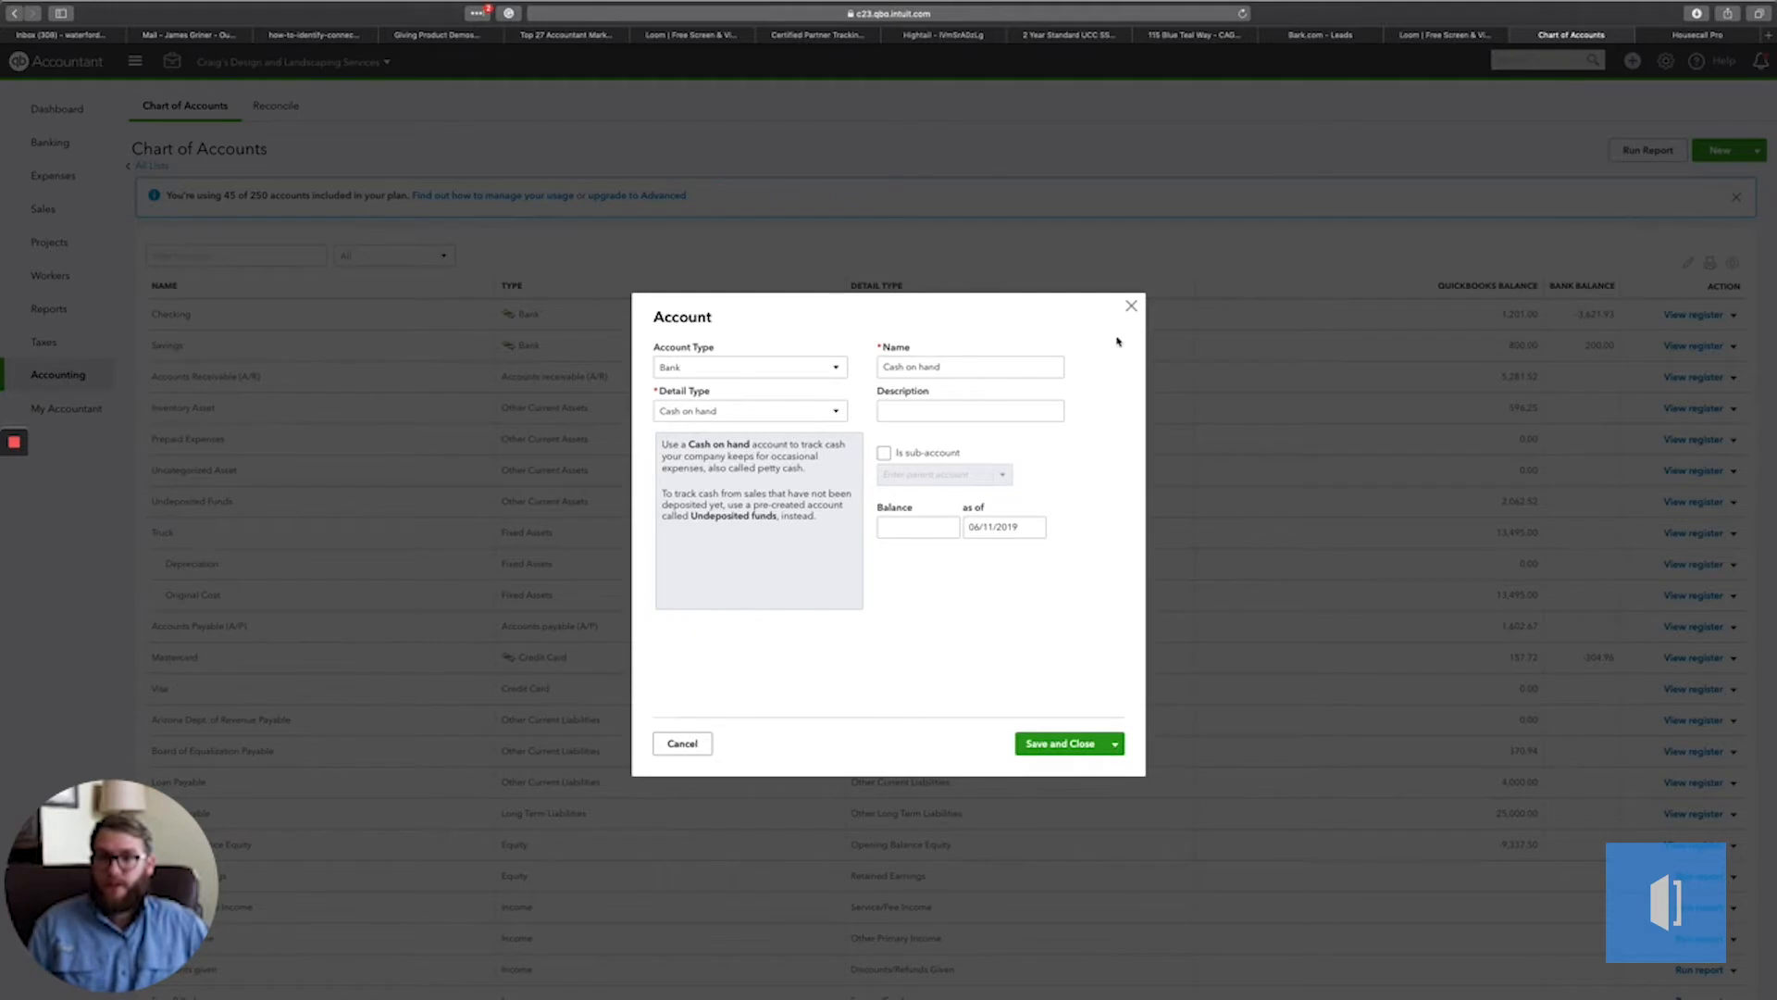
left_click(828, 370)
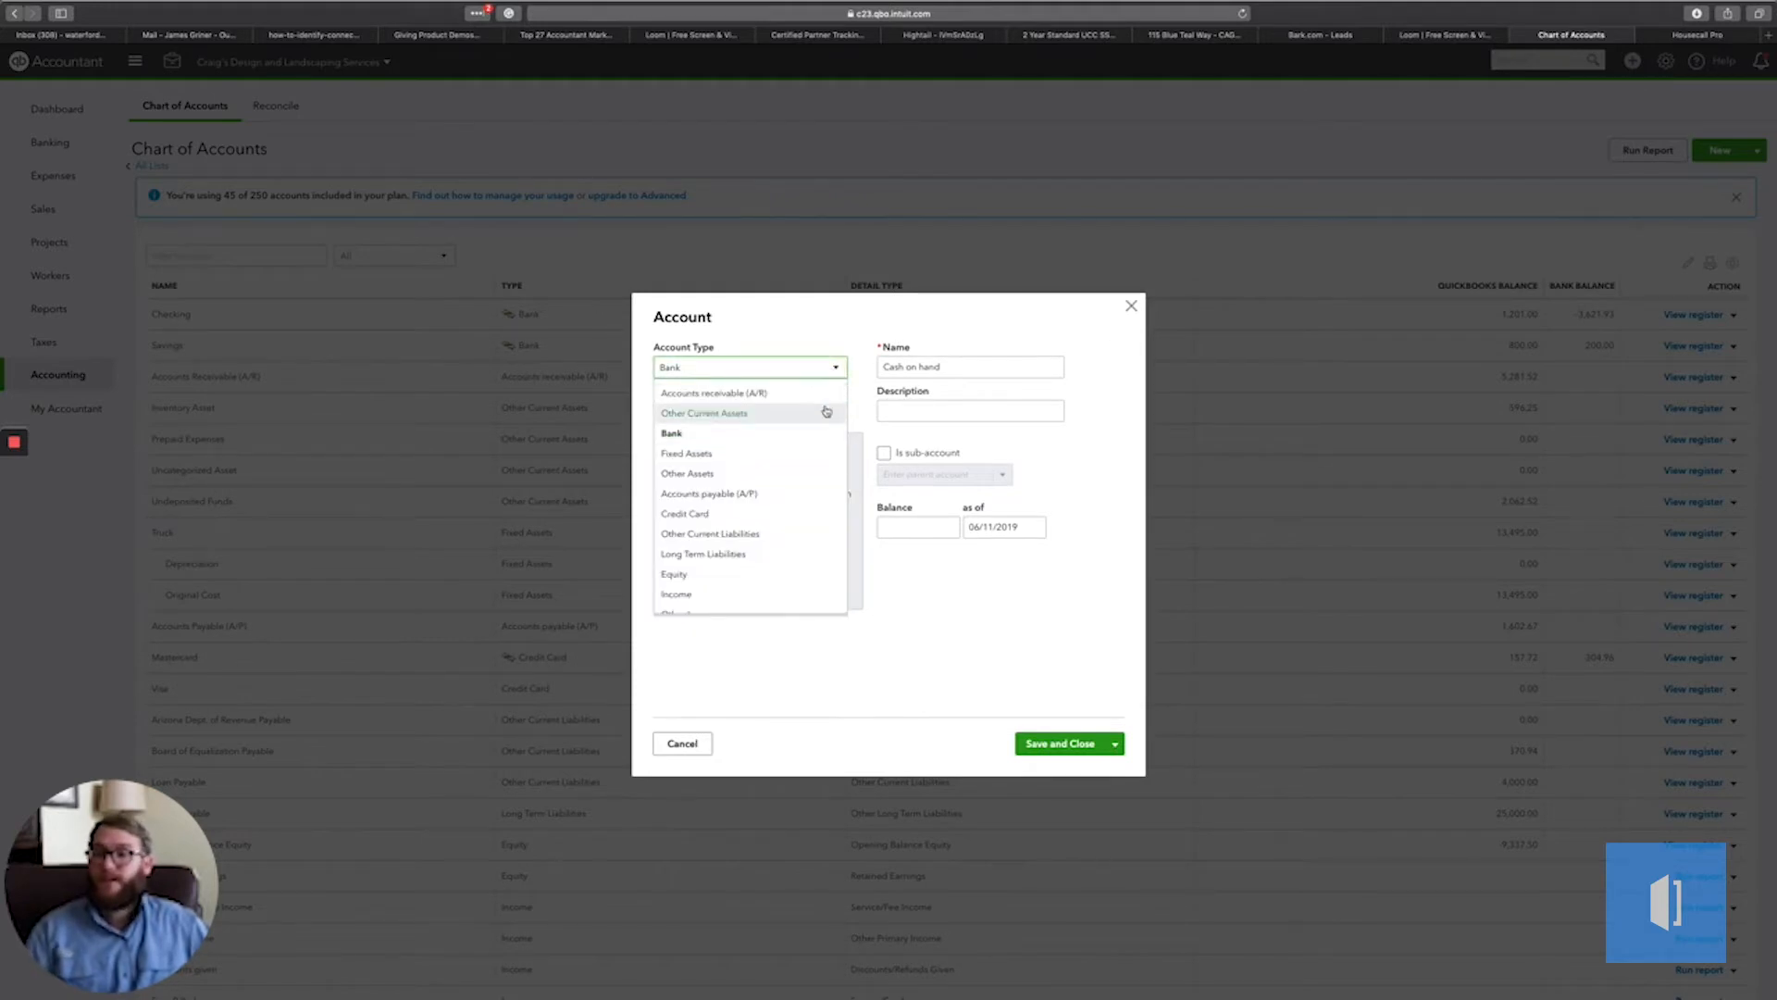
scroll(780, 537, "down", 2)
left_click(724, 560)
left_click(786, 410)
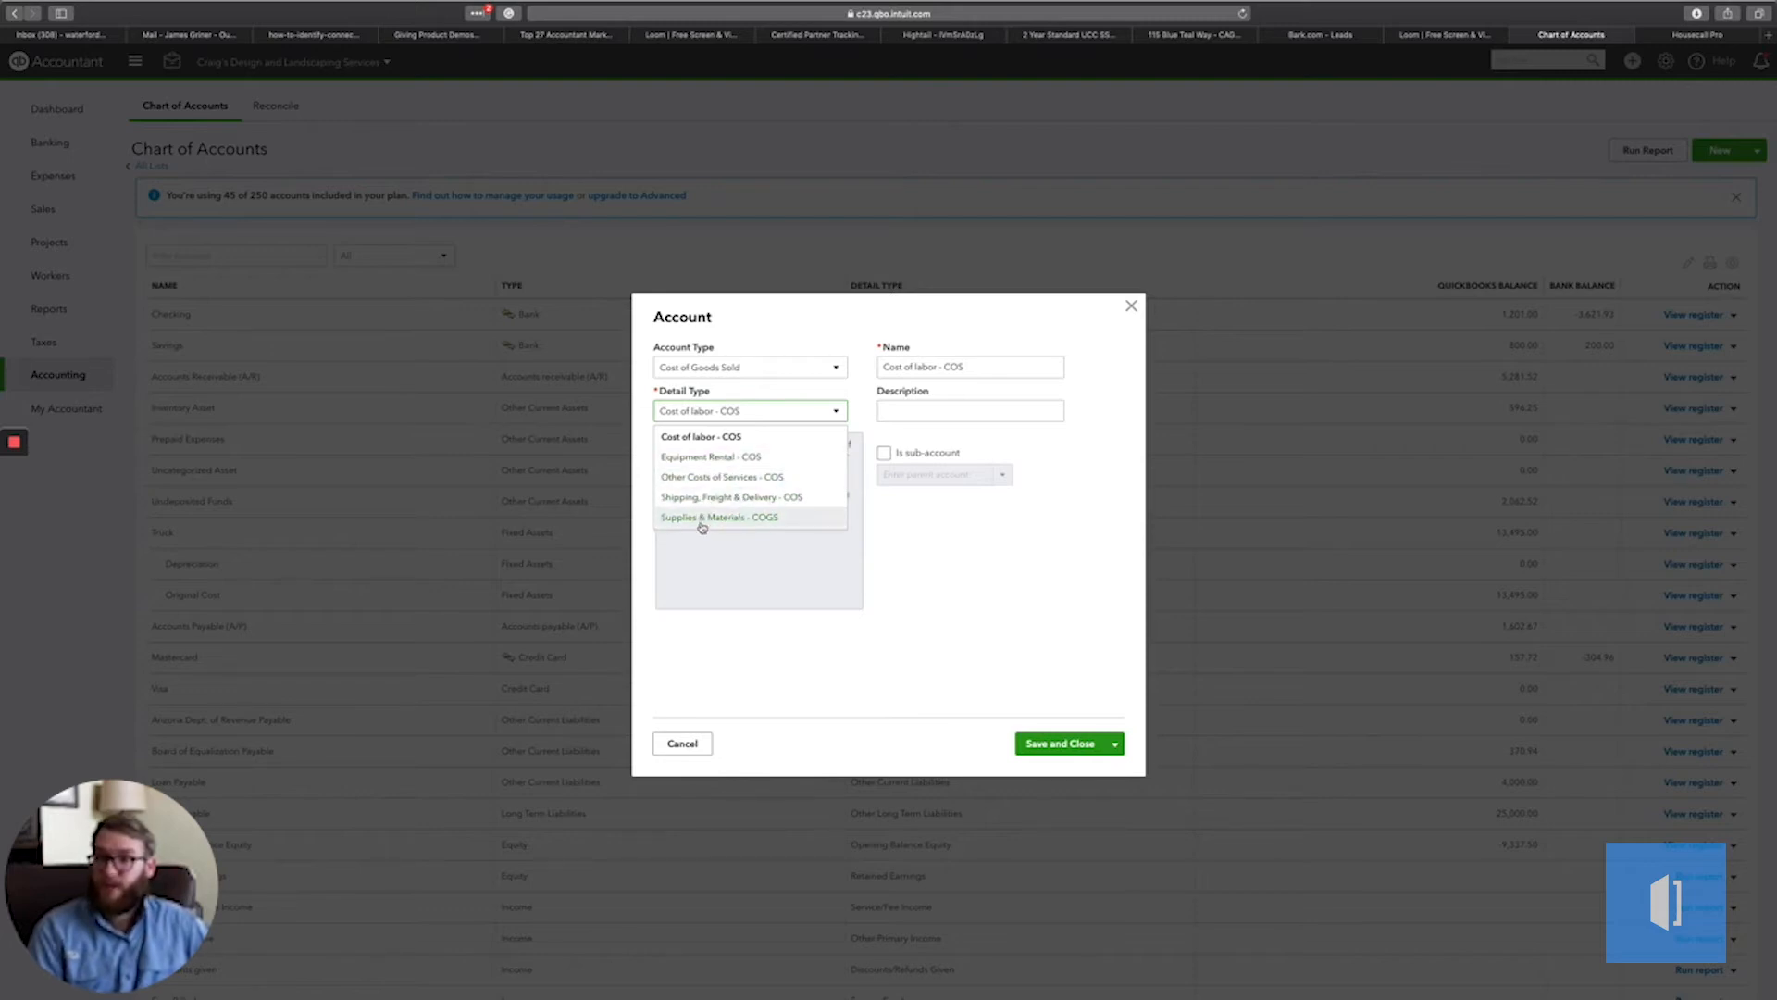
left_click(735, 479)
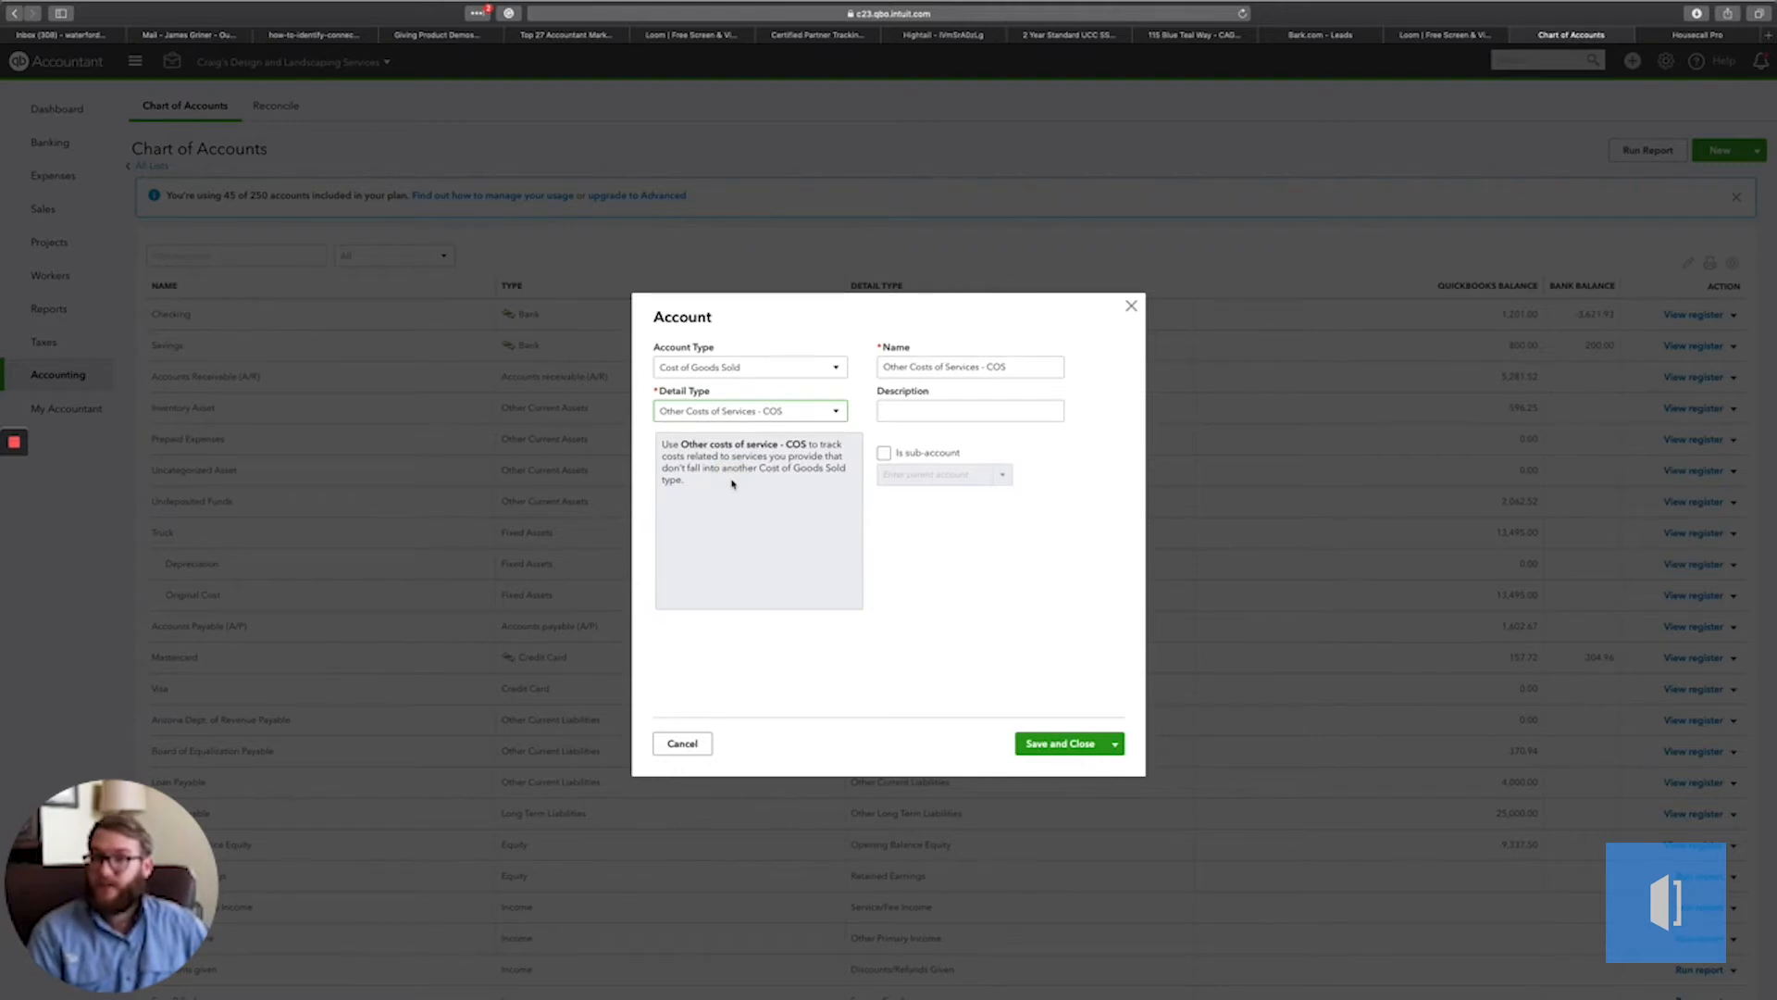
Name the new cost of goods sold account "Finance Fee COS" and save it to the chart of accounts
left_click_drag(1016, 368, 905, 348)
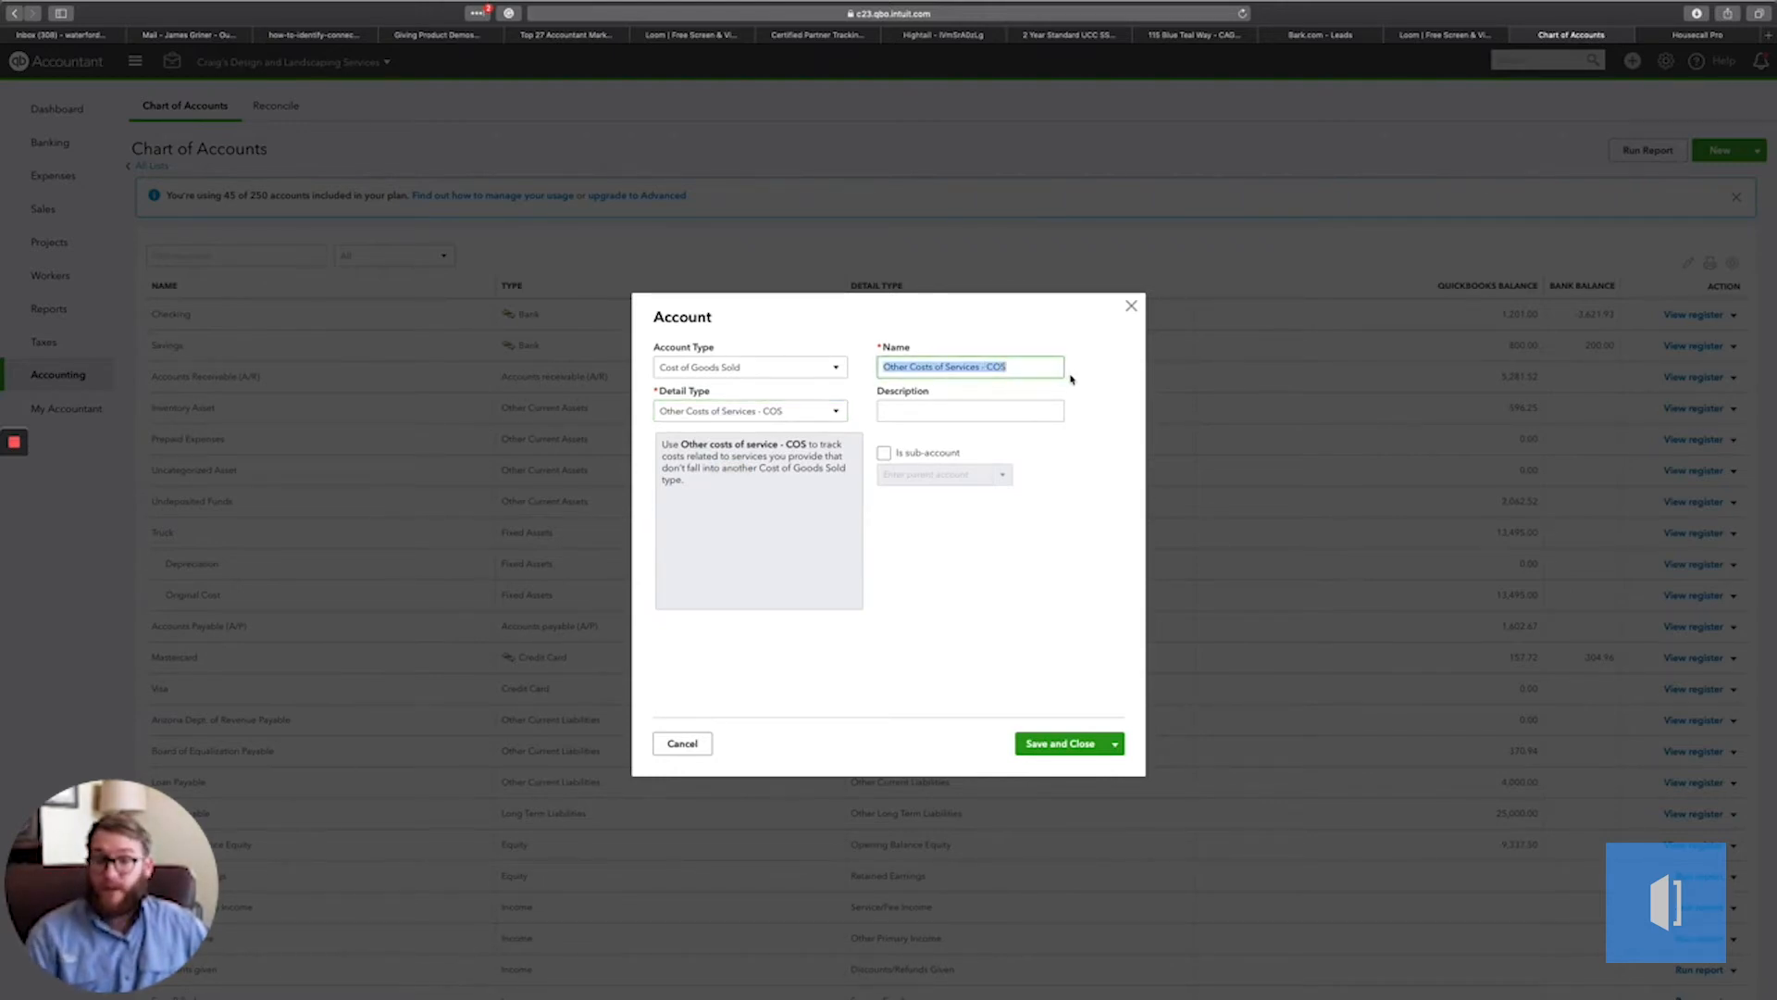
type("Fina")
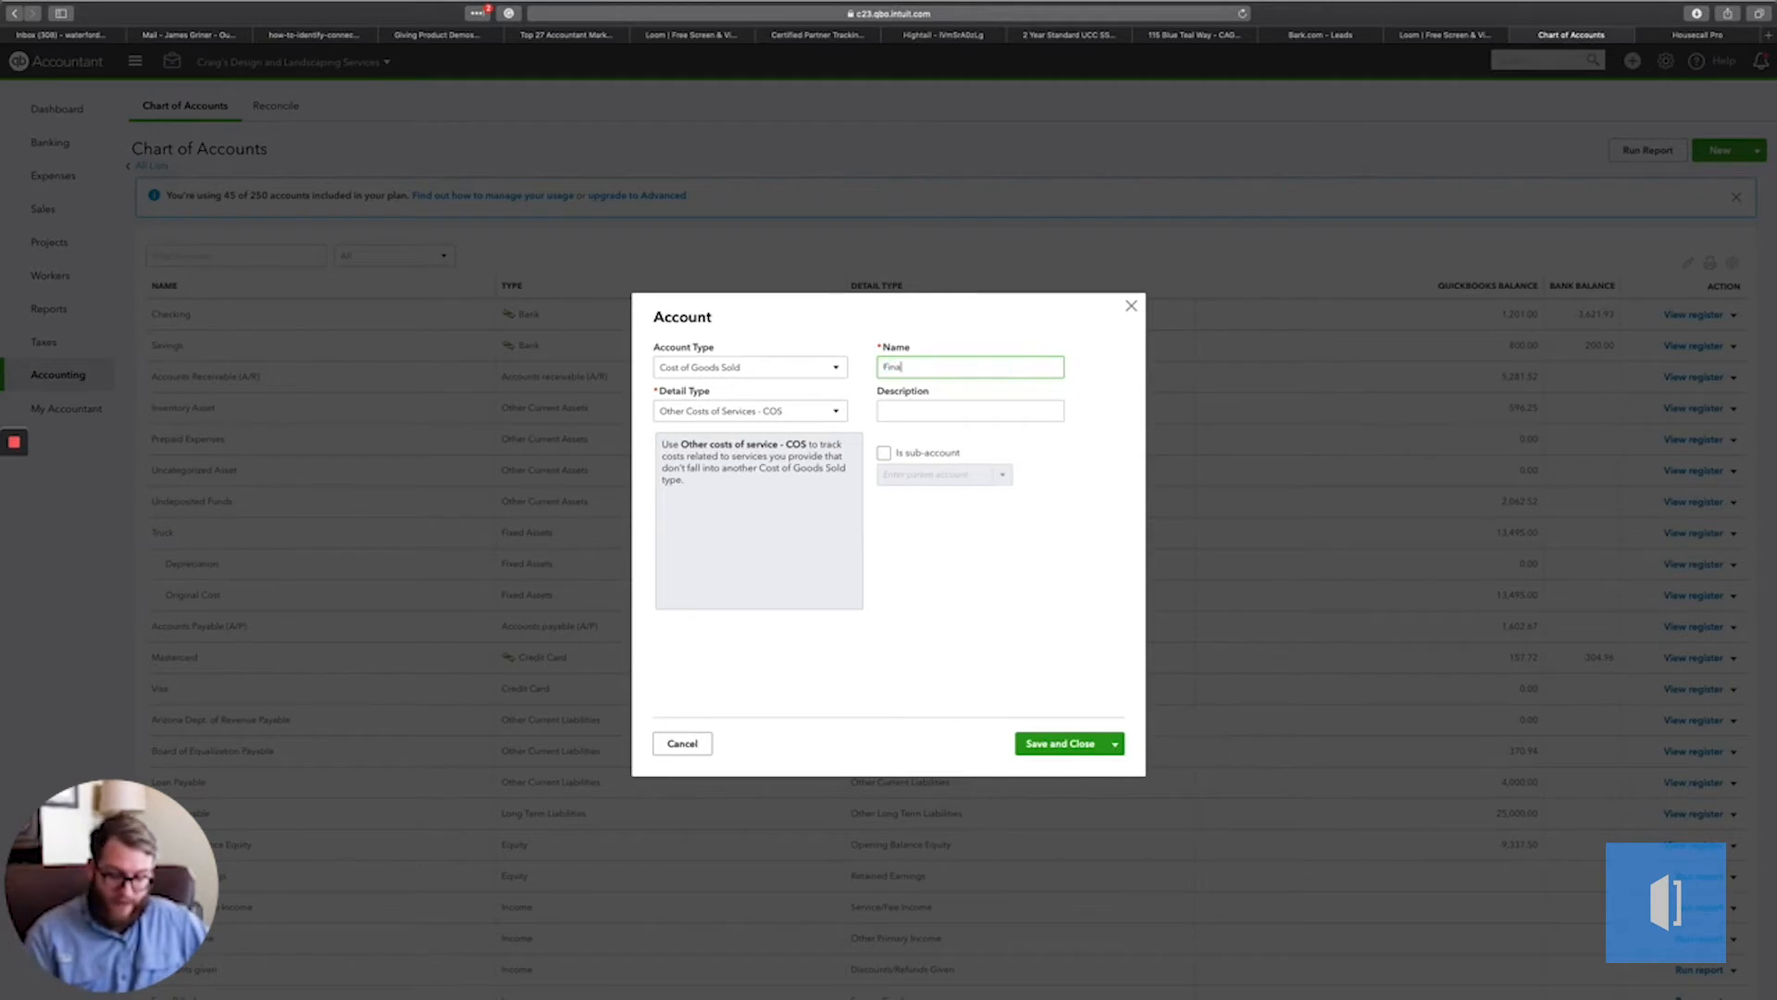
type("nce Fee")
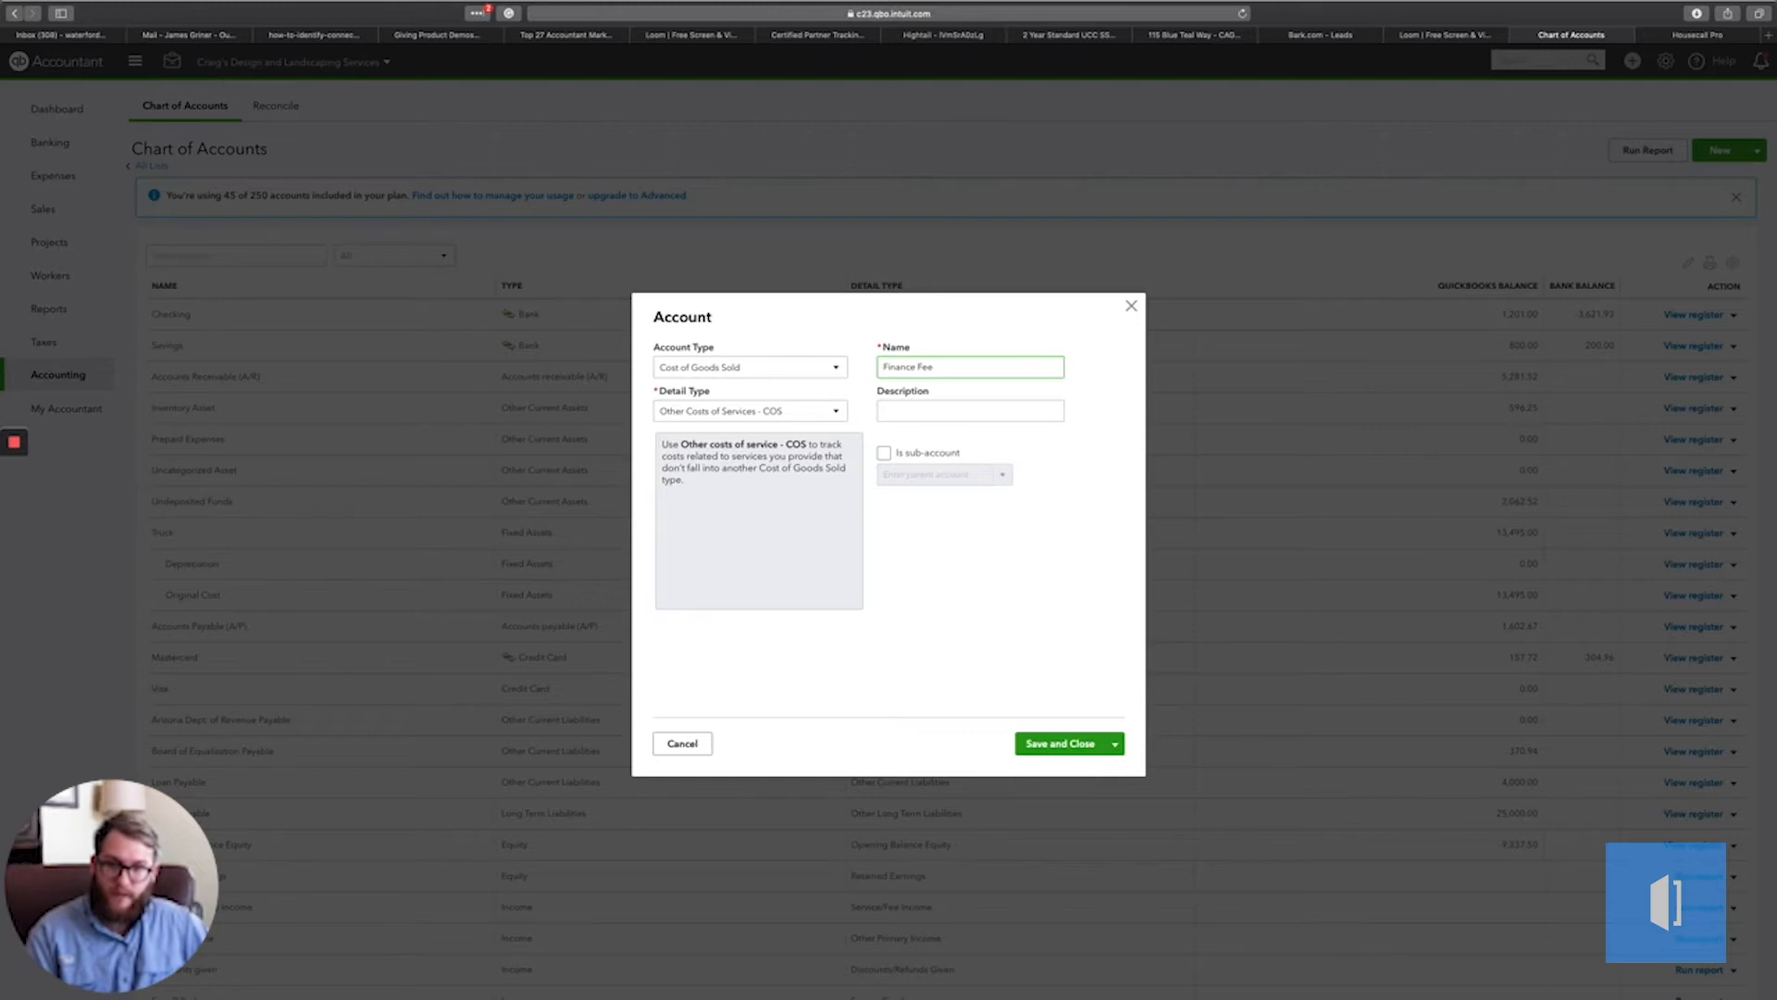
type(" COS")
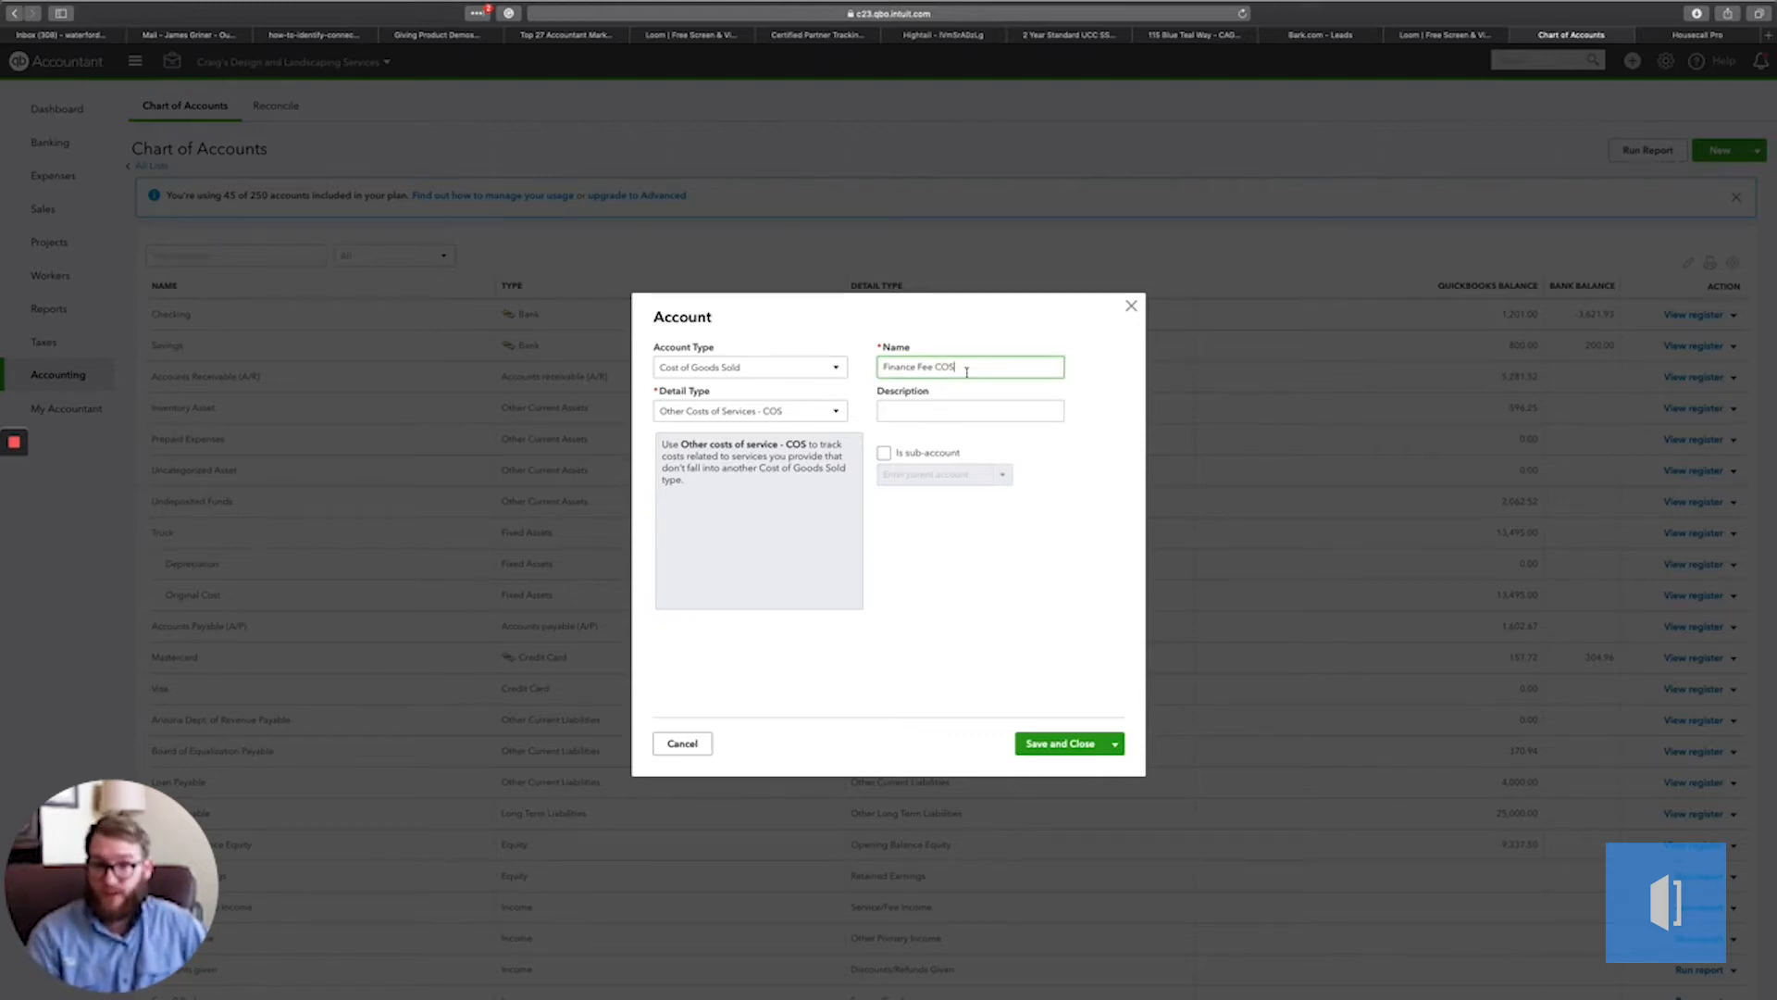
left_click(1055, 744)
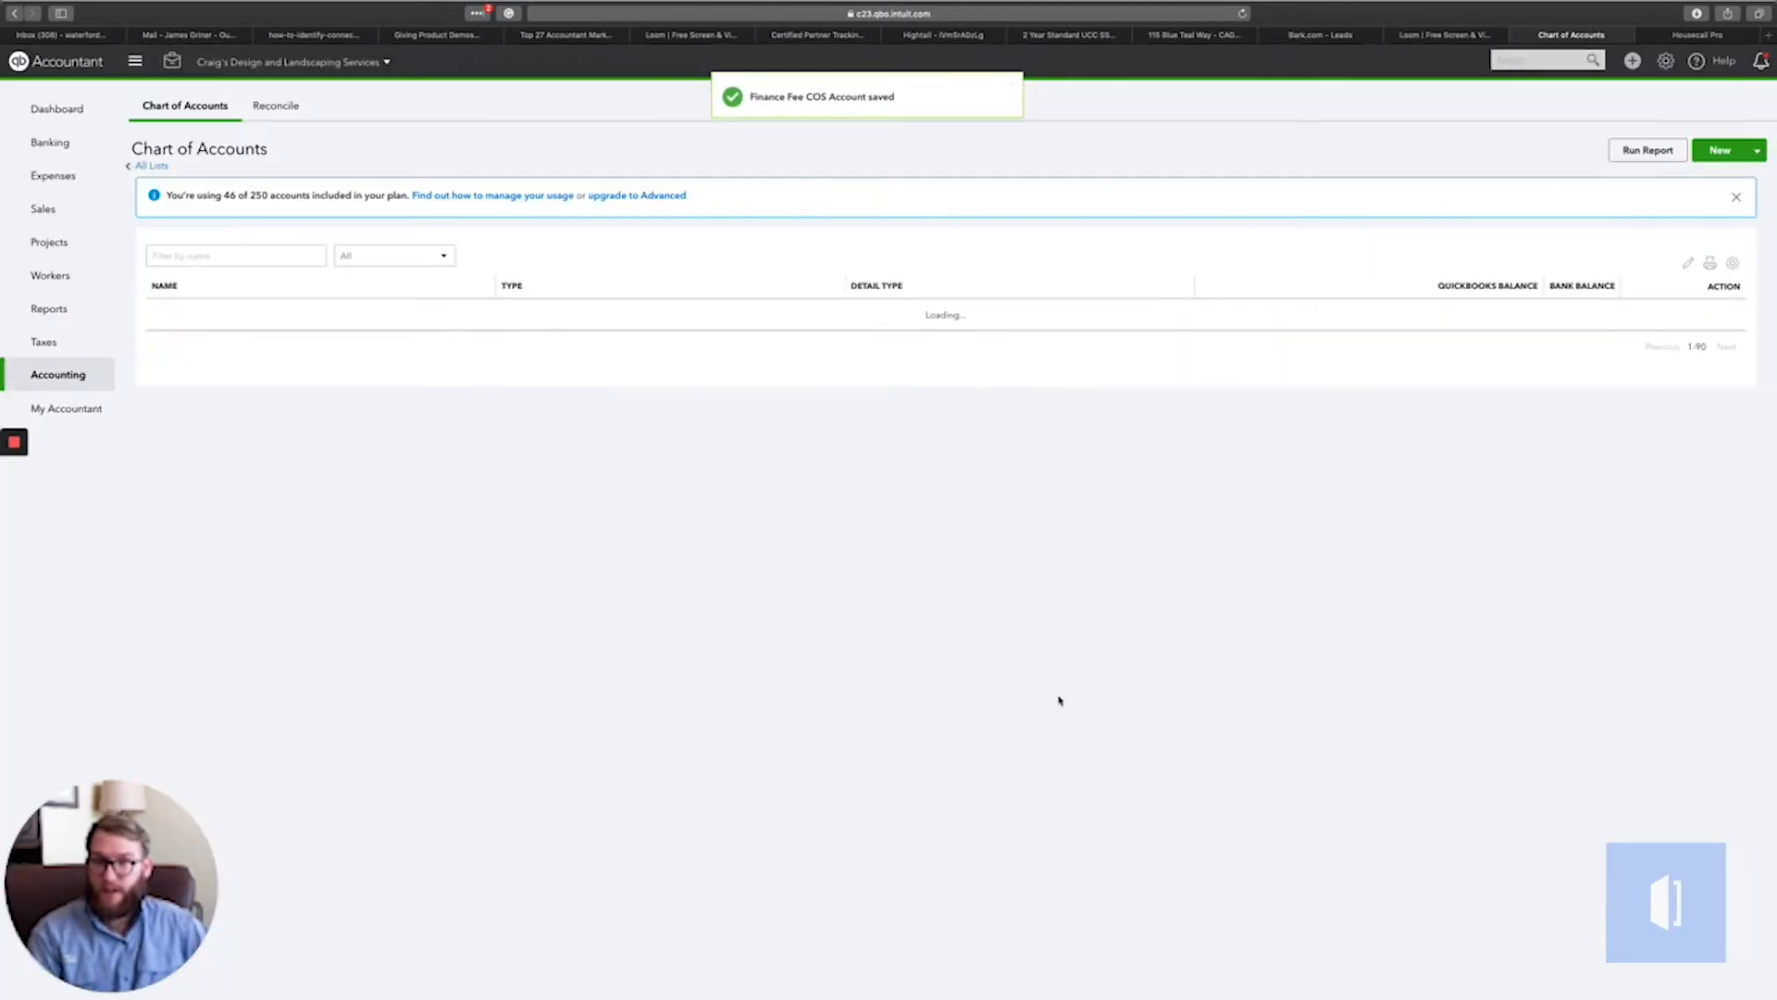
scroll(1042, 689, "down", 6)
scroll(1042, 689, "up", 4)
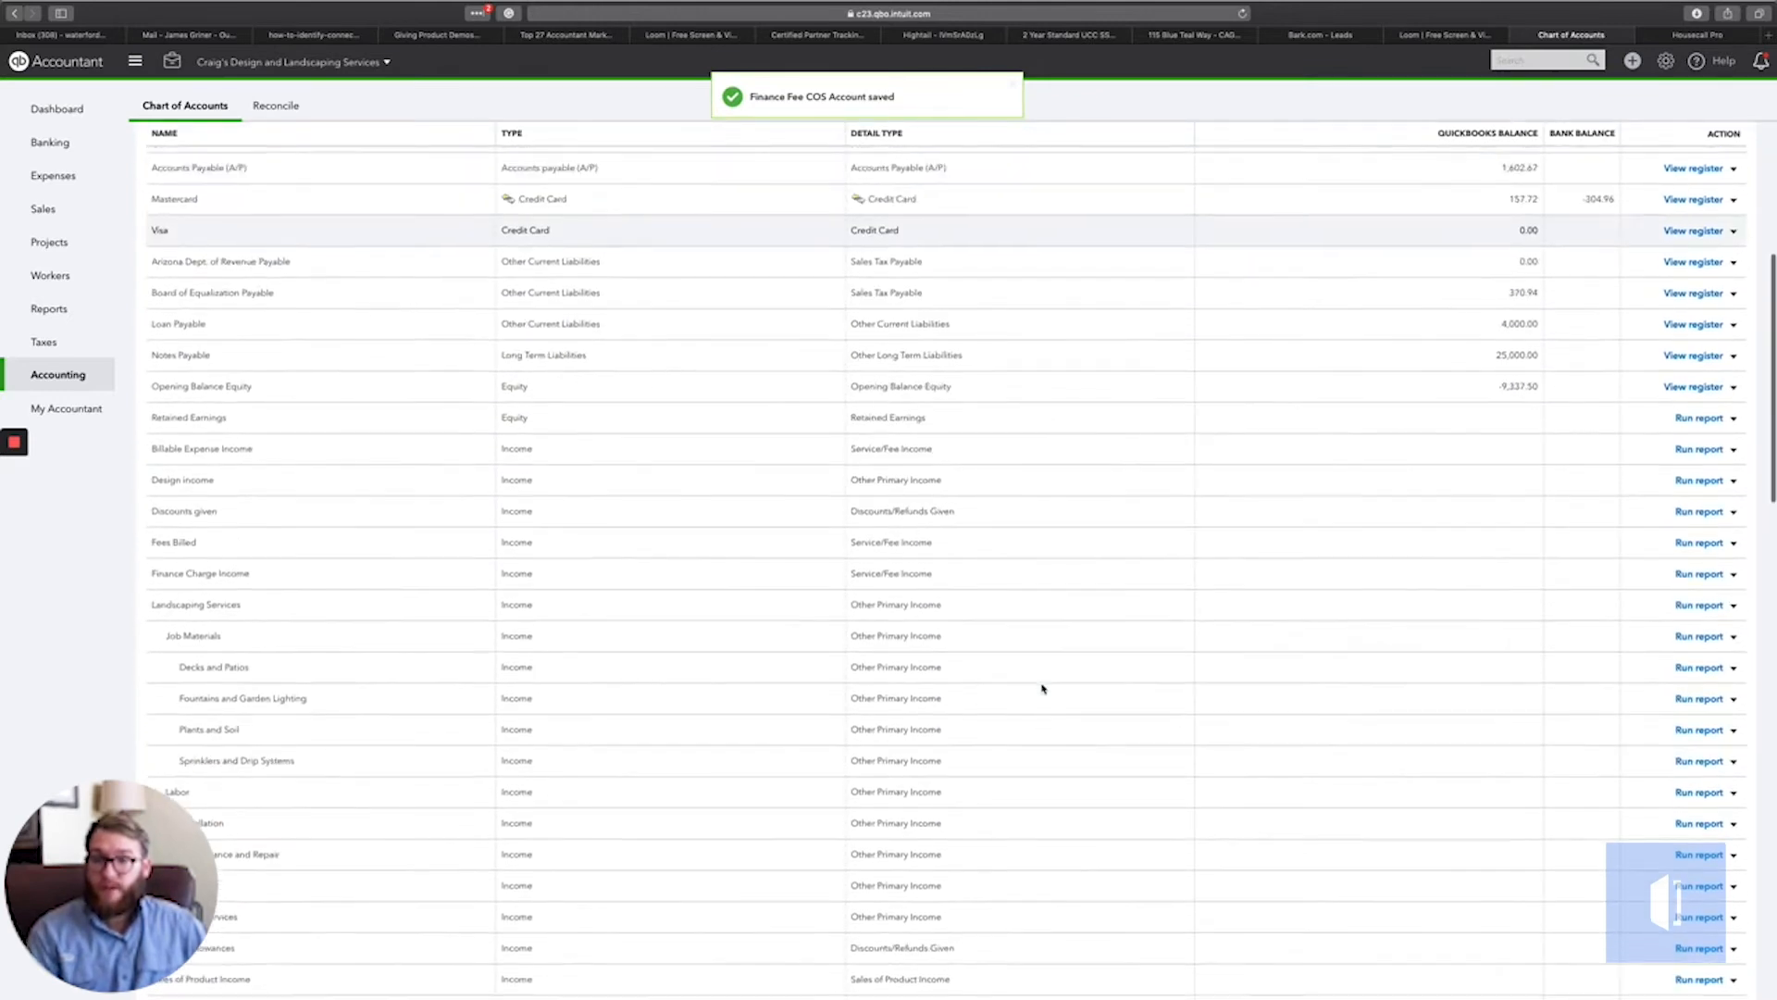
scroll(1042, 688, "up", 2)
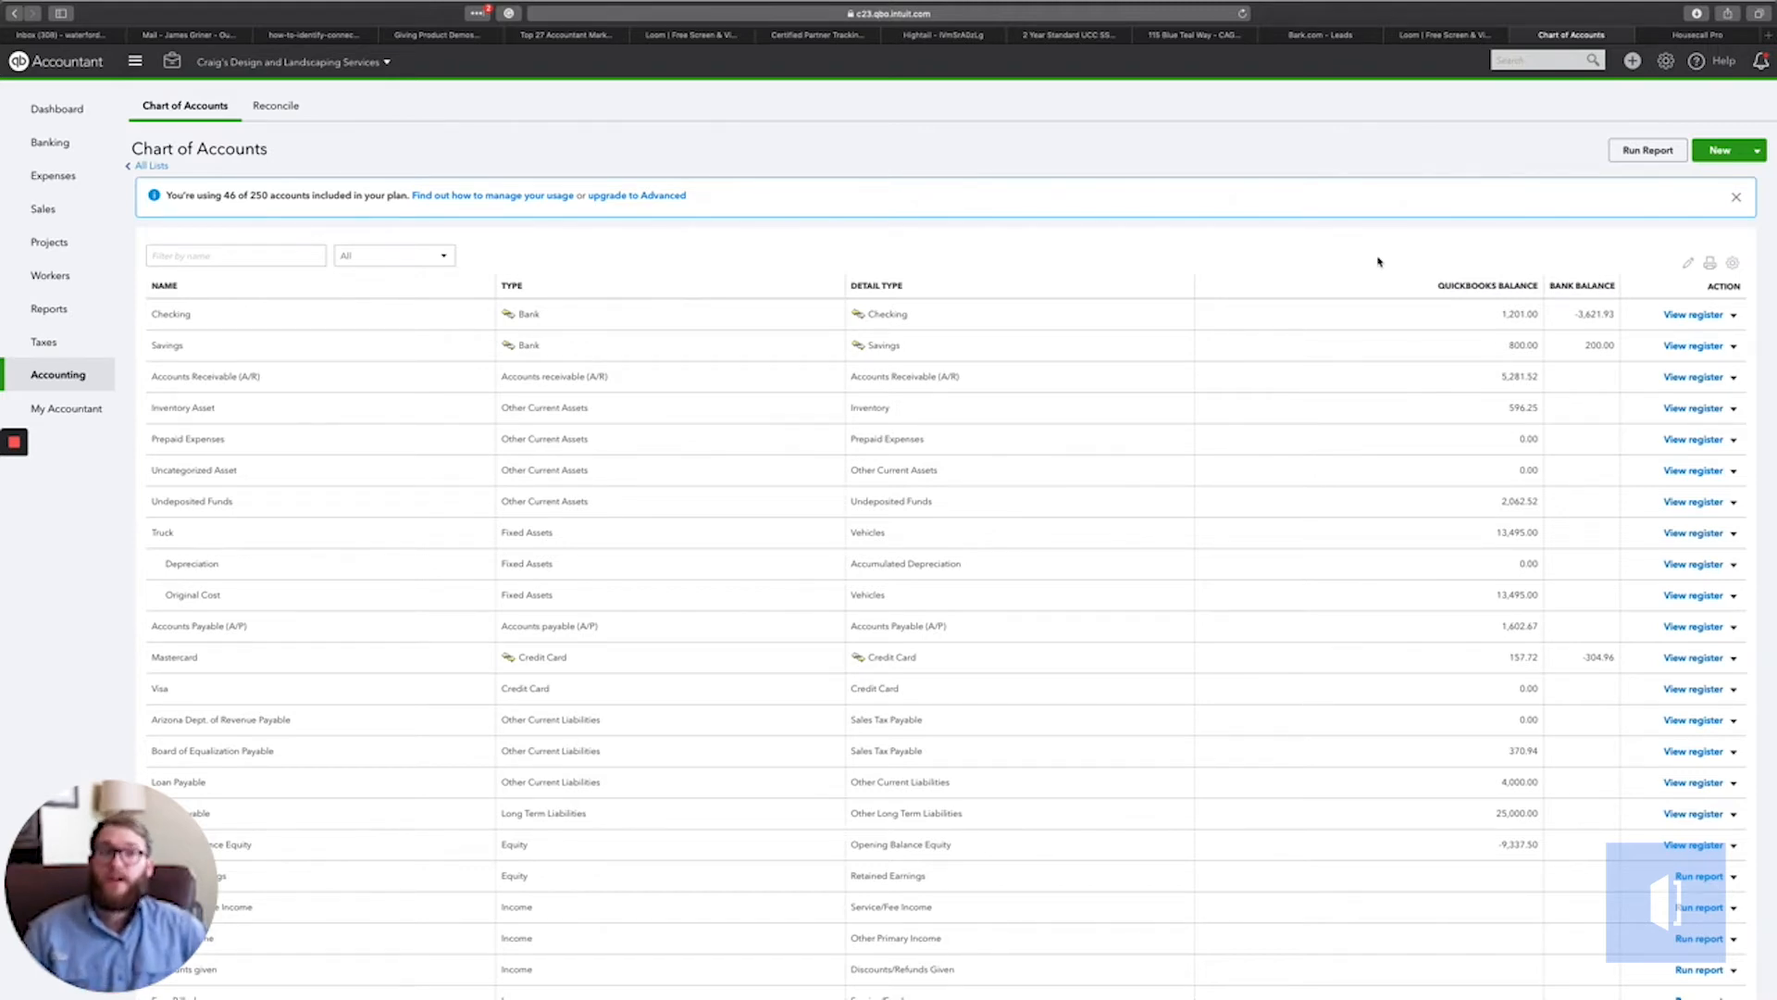
Switch to Housecall Pro and open the Custom Services category of the price list in the account settings
left_click(1690, 35)
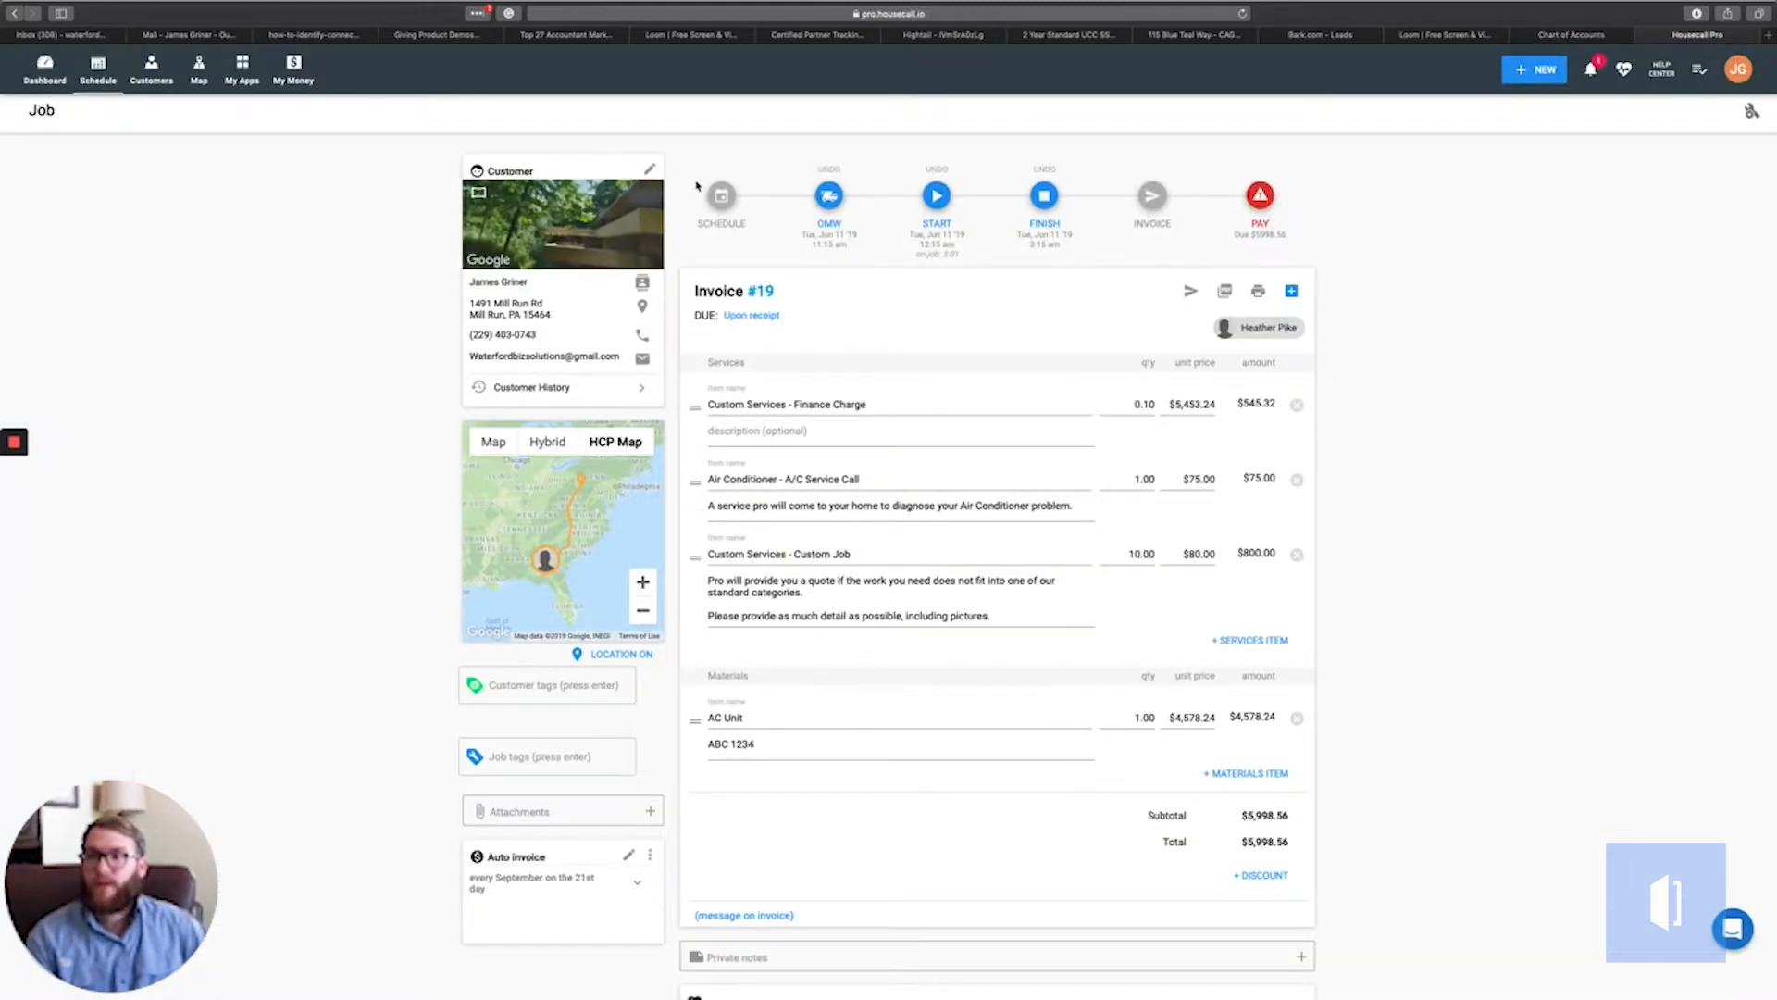
left_click(1745, 74)
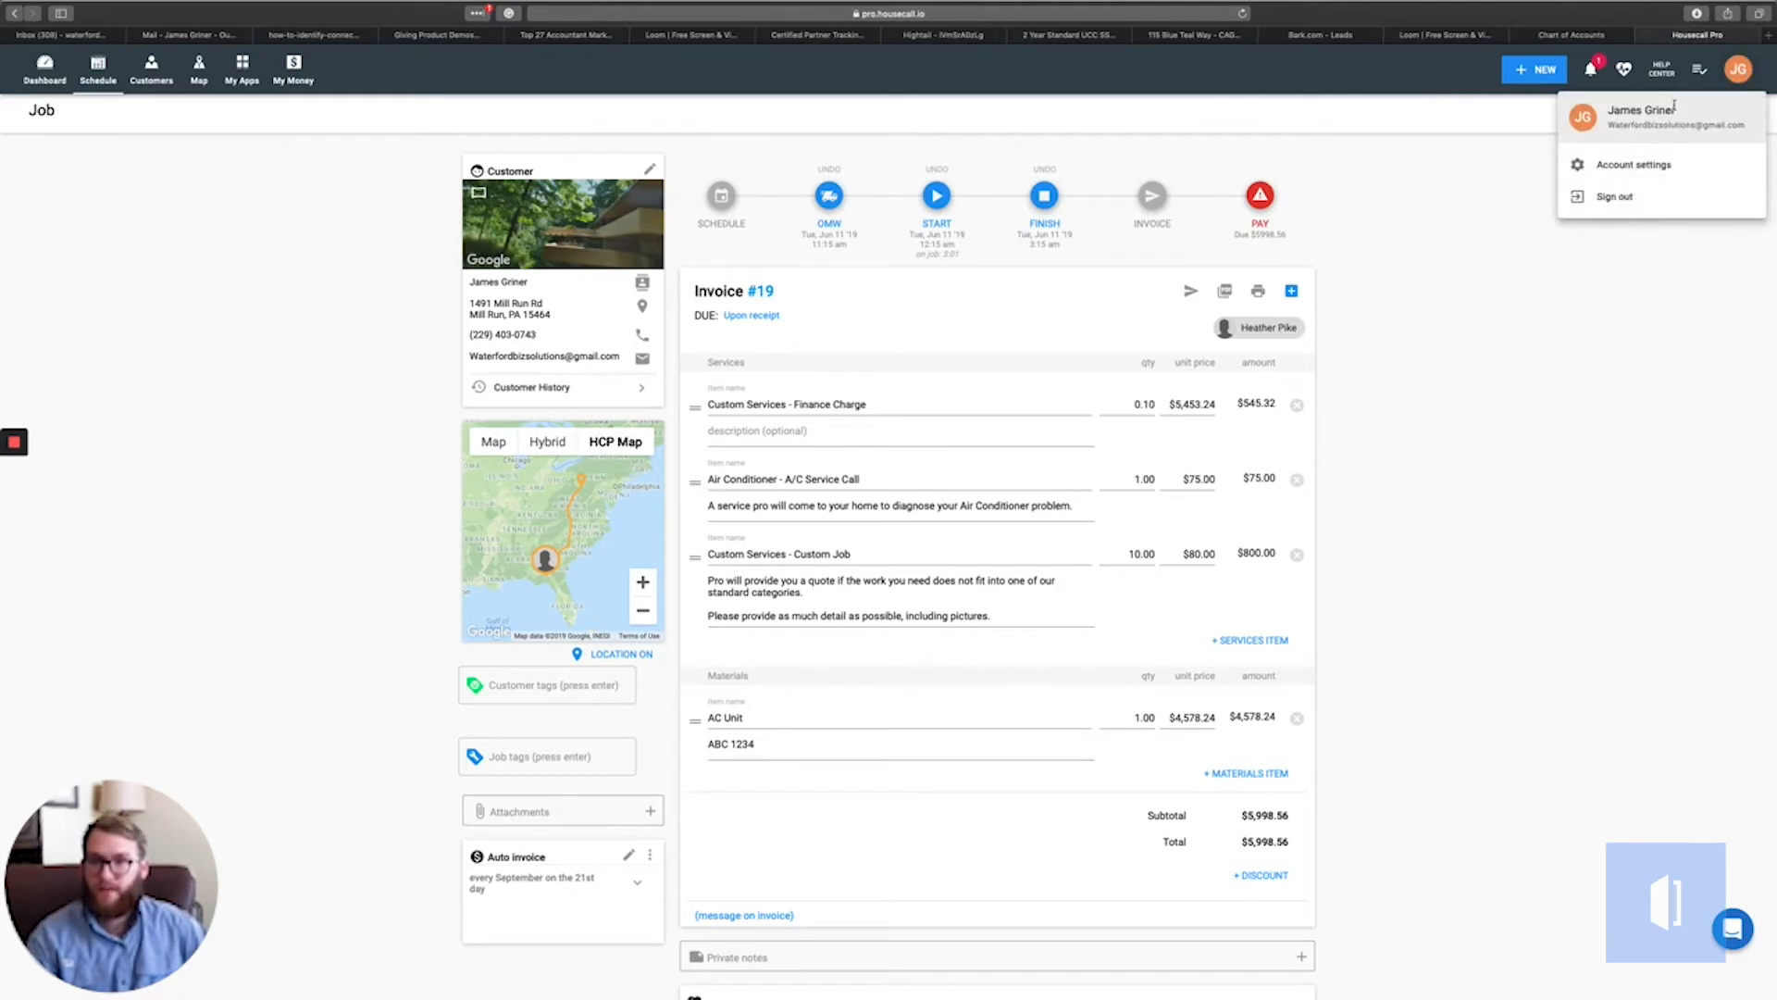
left_click(1644, 173)
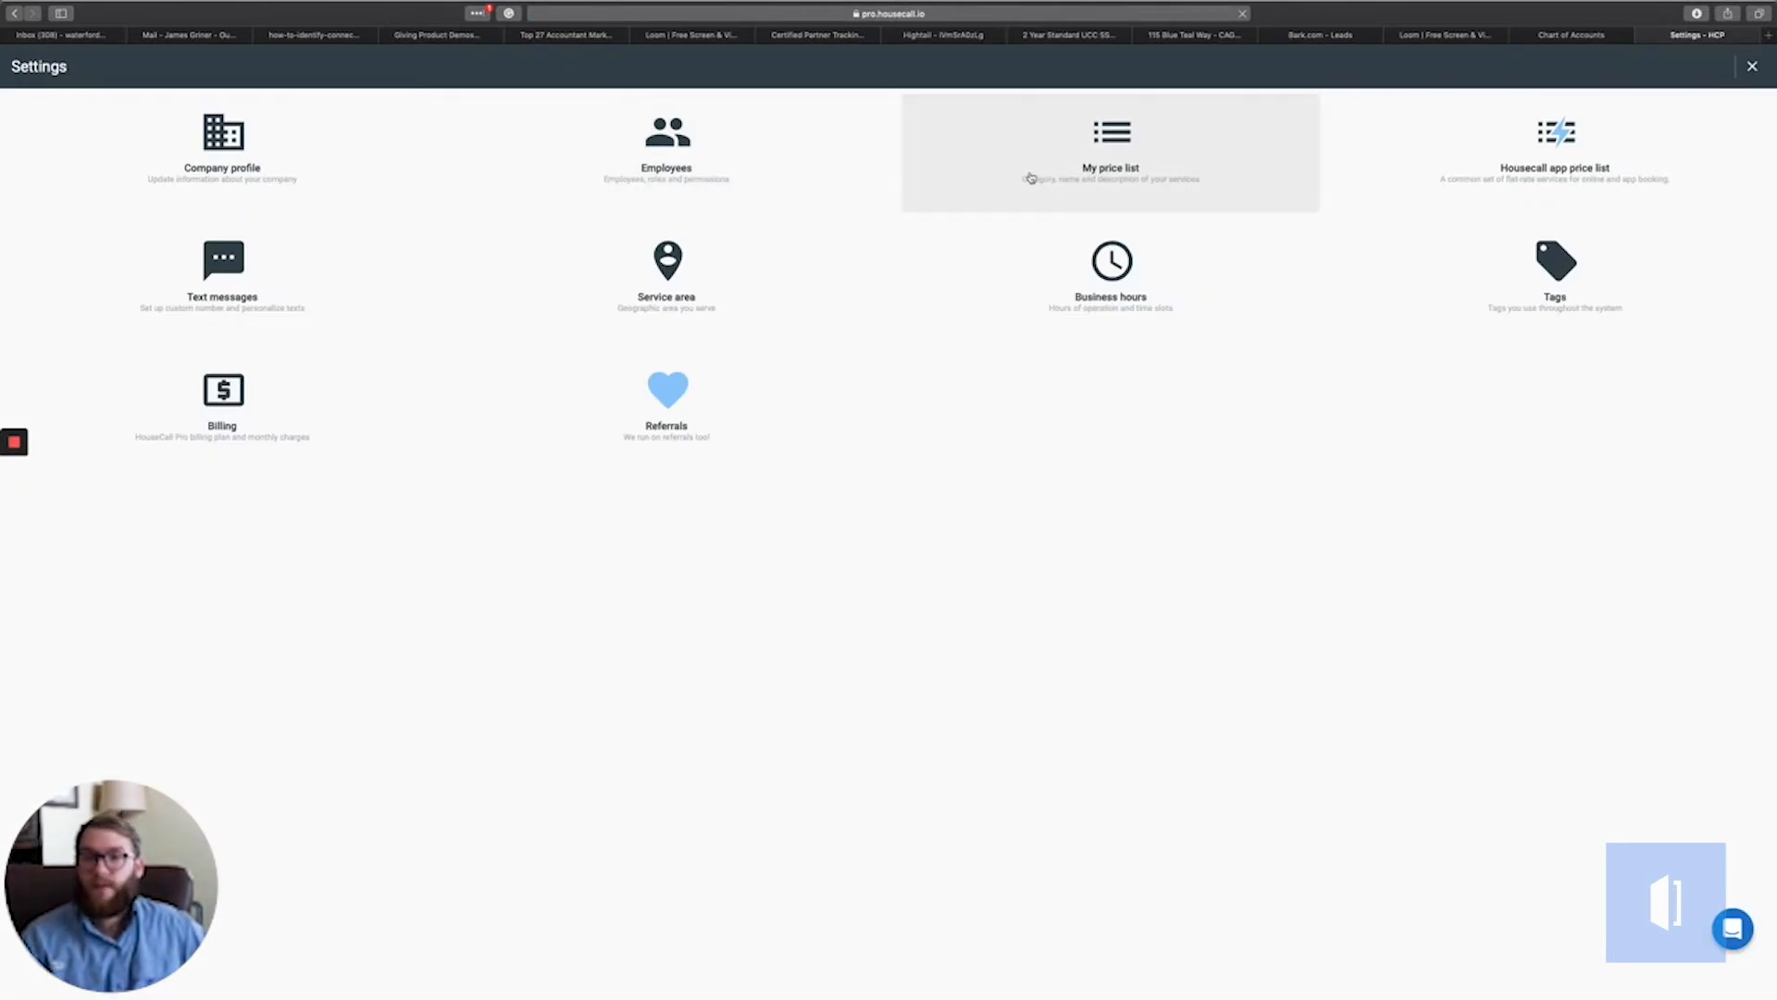
left_click(1084, 174)
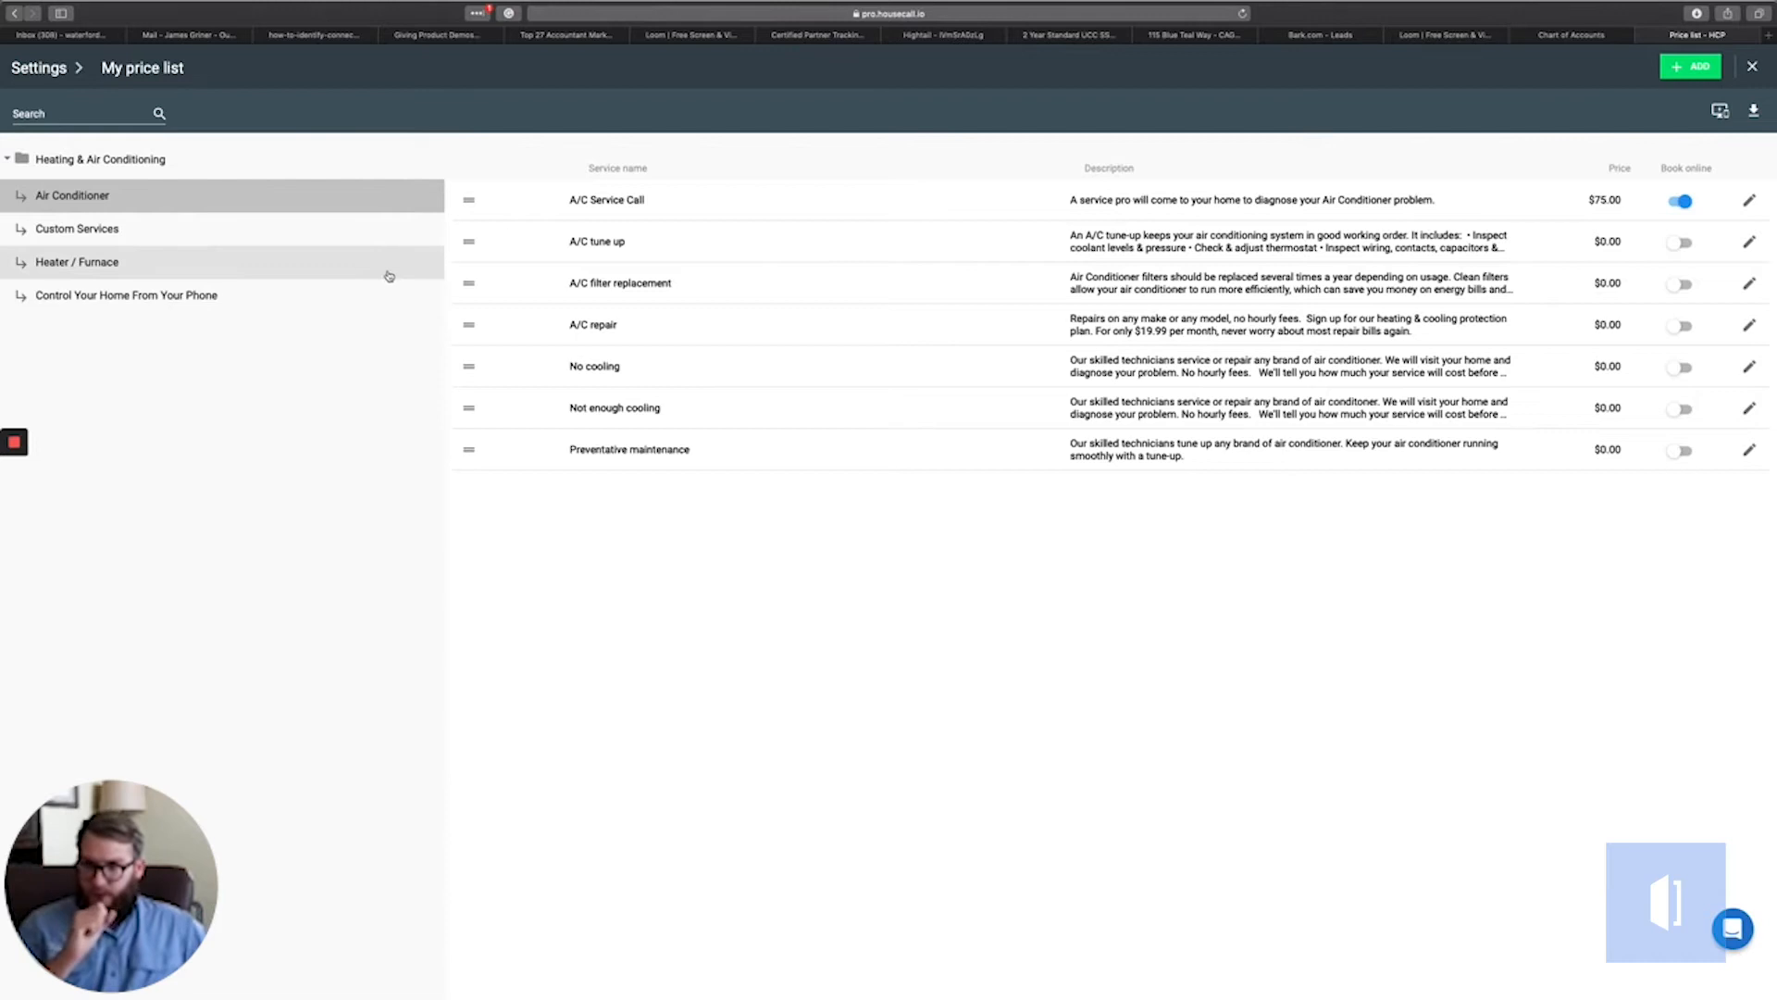
left_click(190, 240)
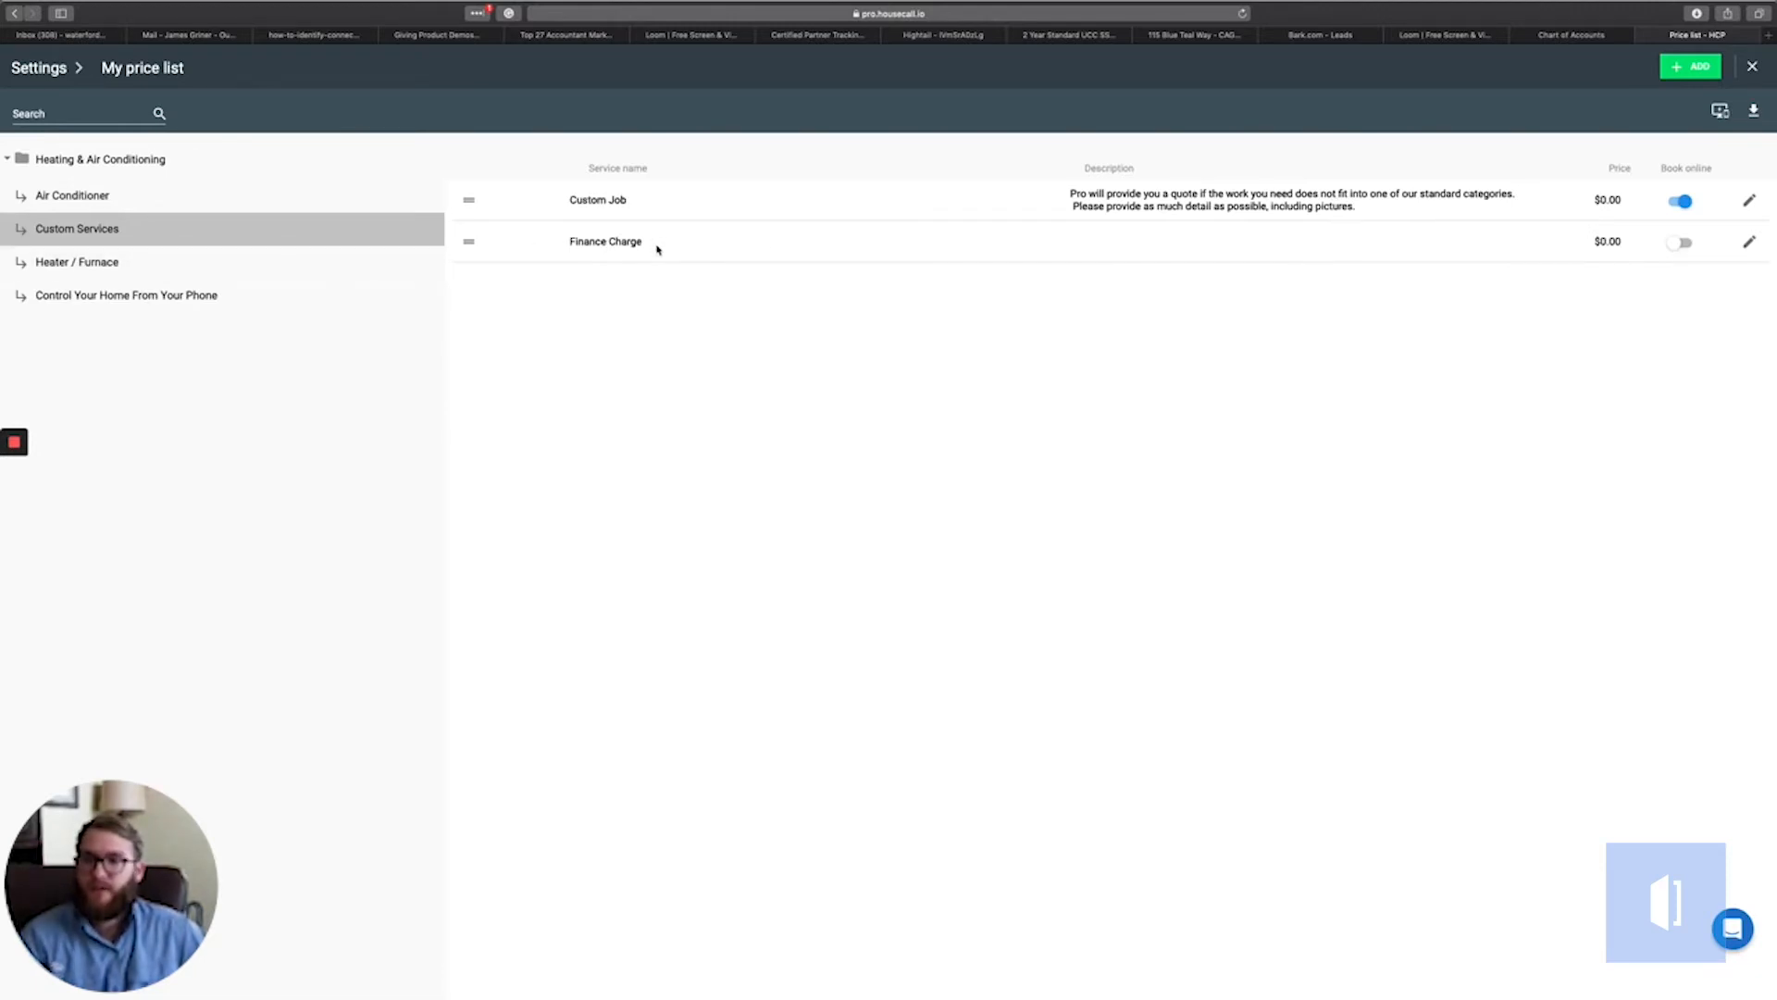
Draft a Heating & Air Conditioning price list item named "Finance Charge" in Custom Services without a price, and discard it
left_click(1687, 74)
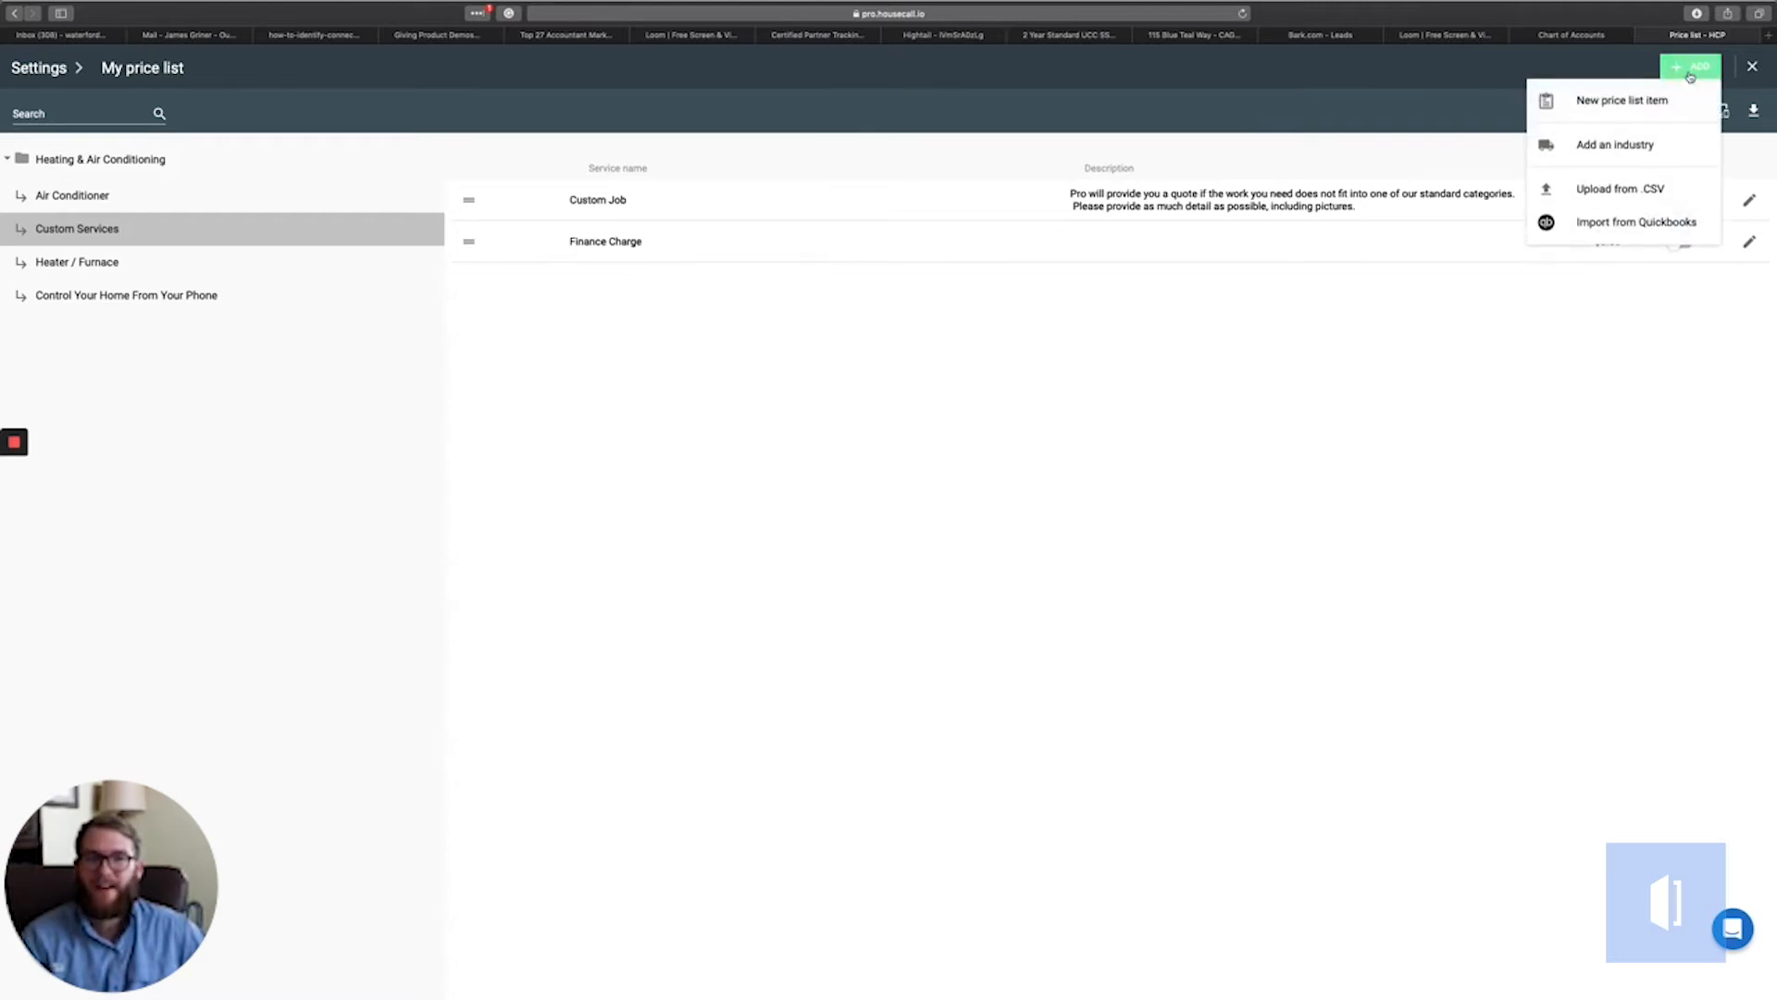
left_click(1606, 108)
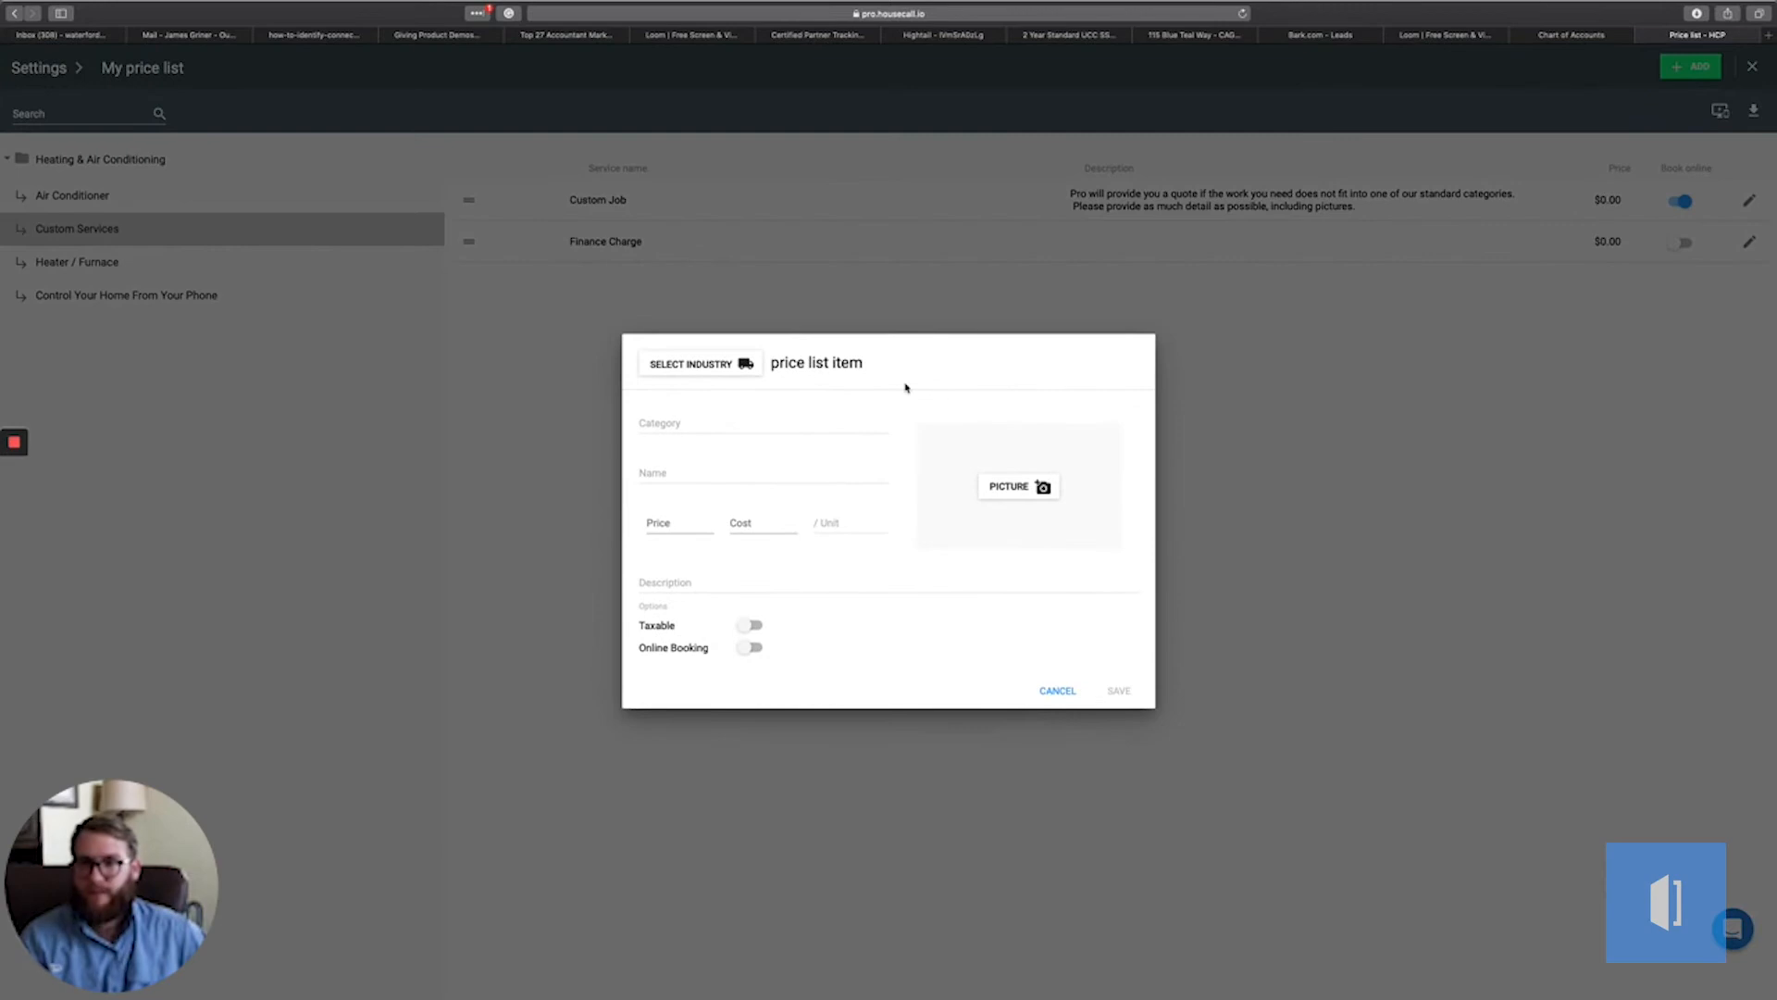
left_click(736, 426)
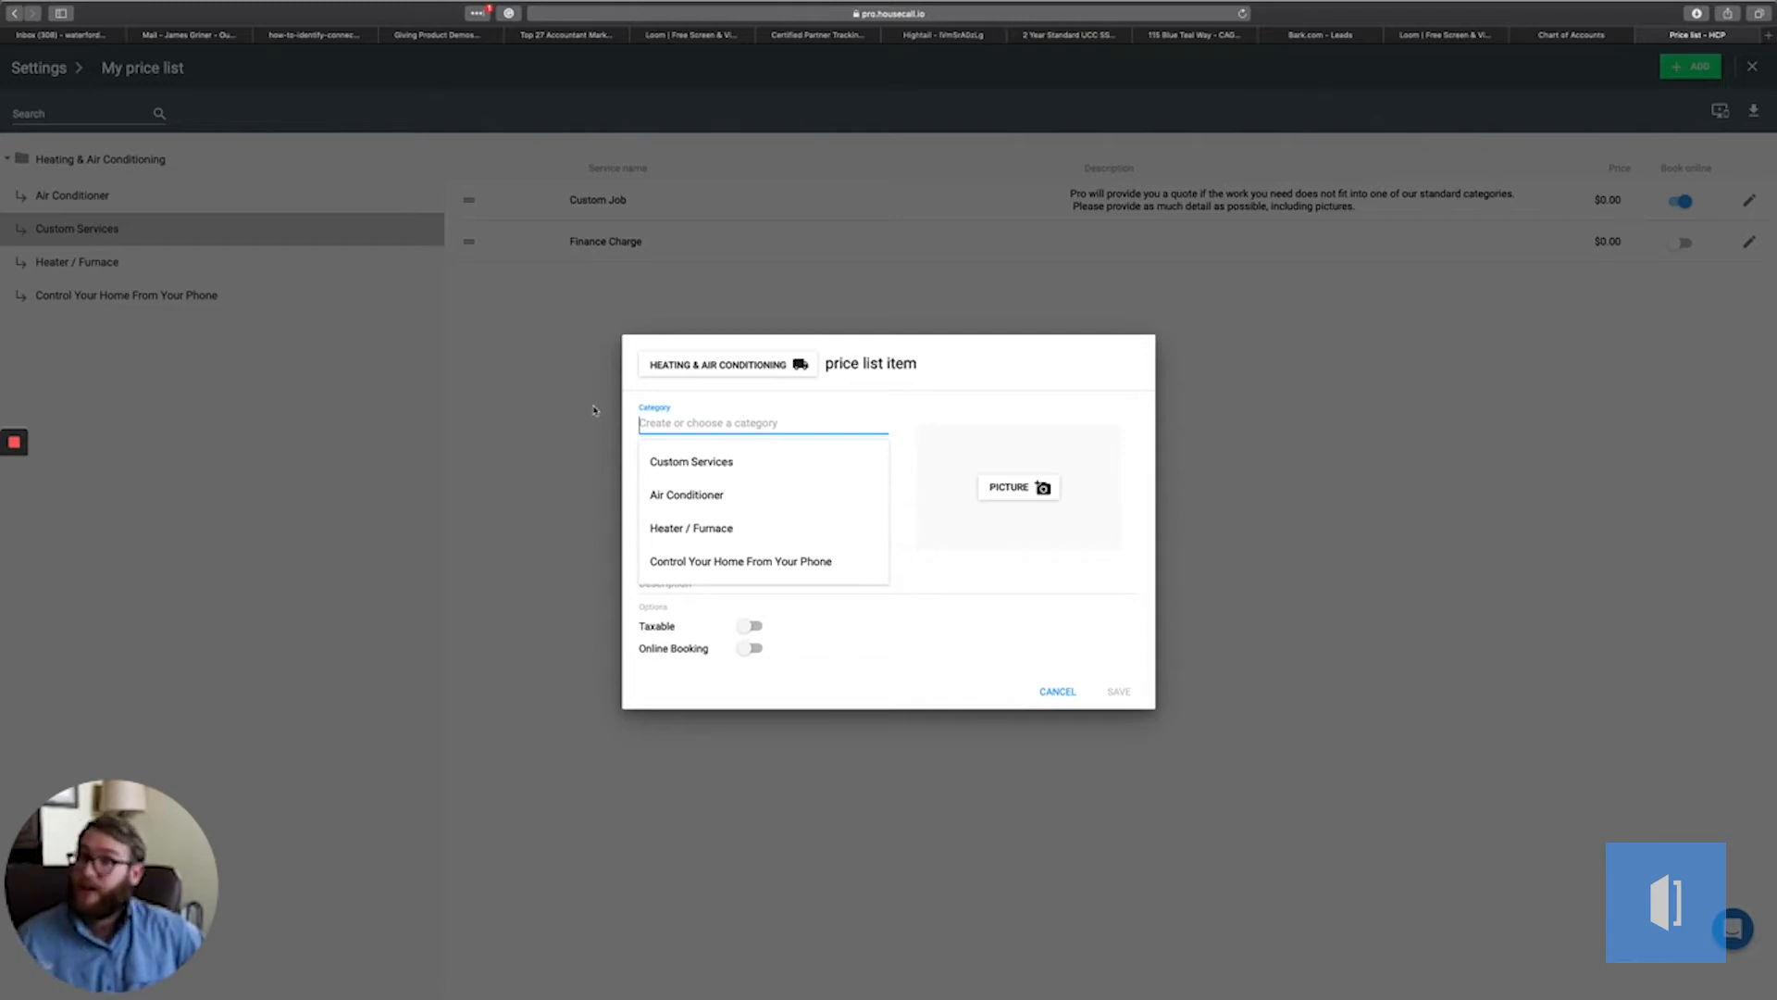
left_click(713, 465)
left_click(661, 461)
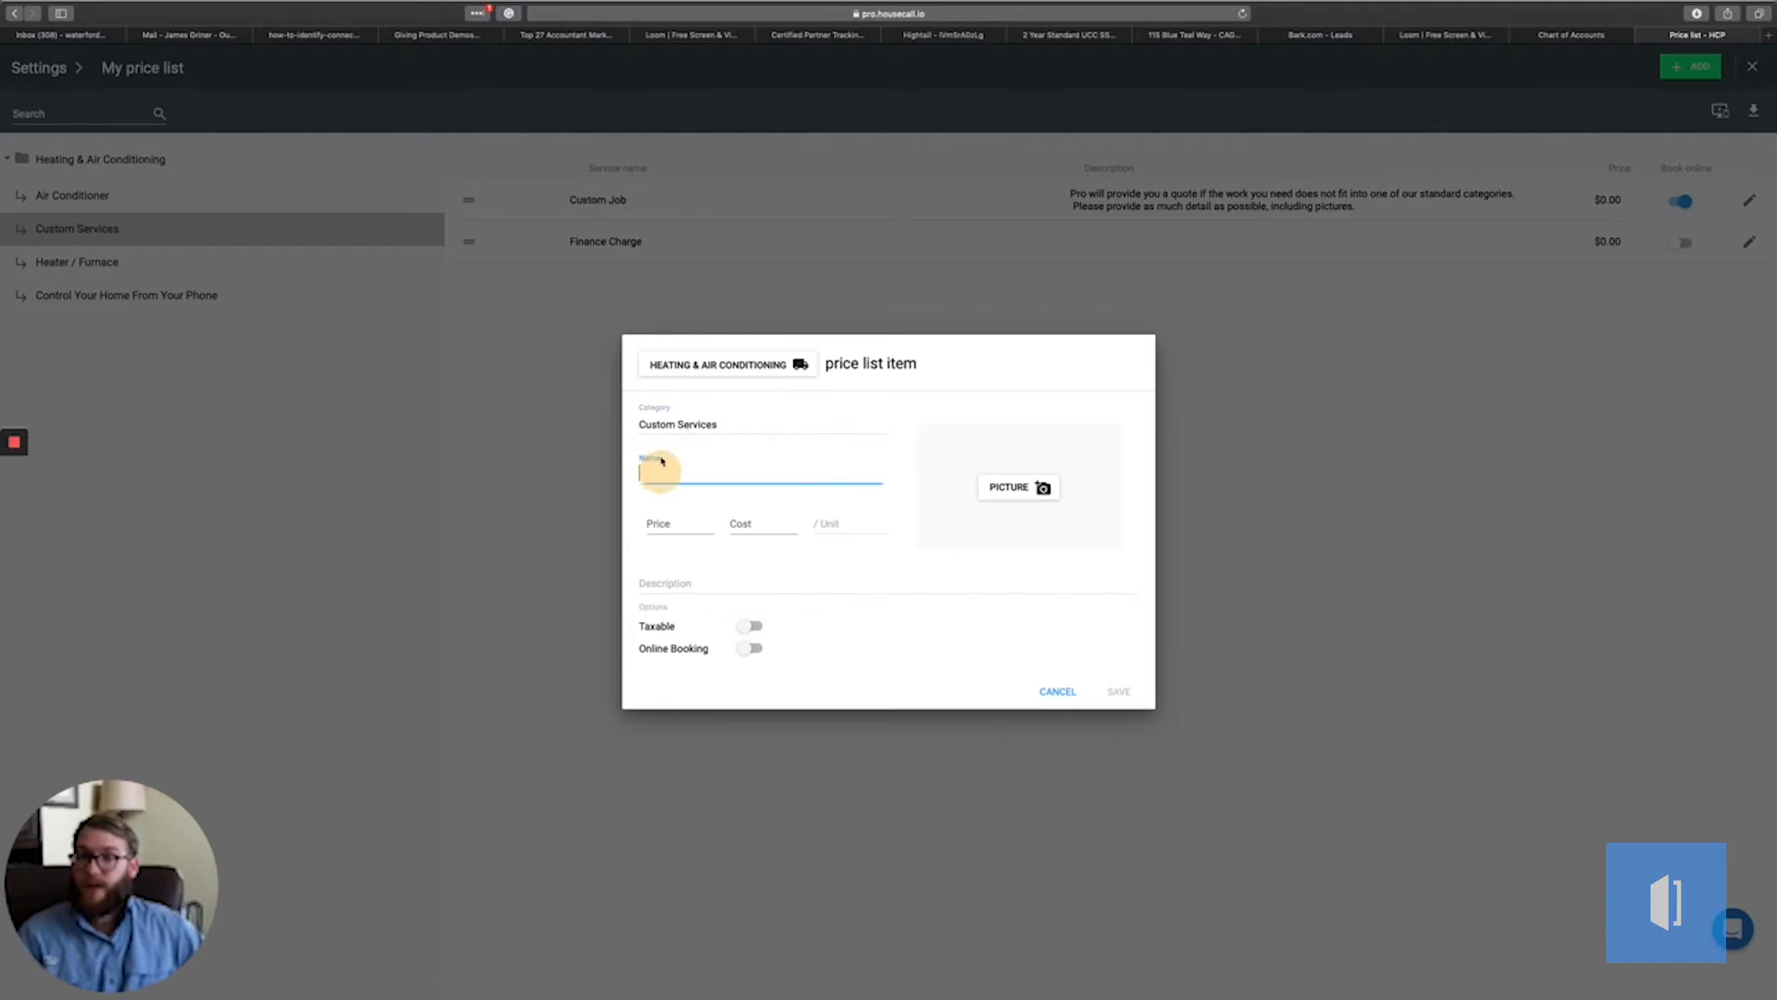
type("Finance Charge")
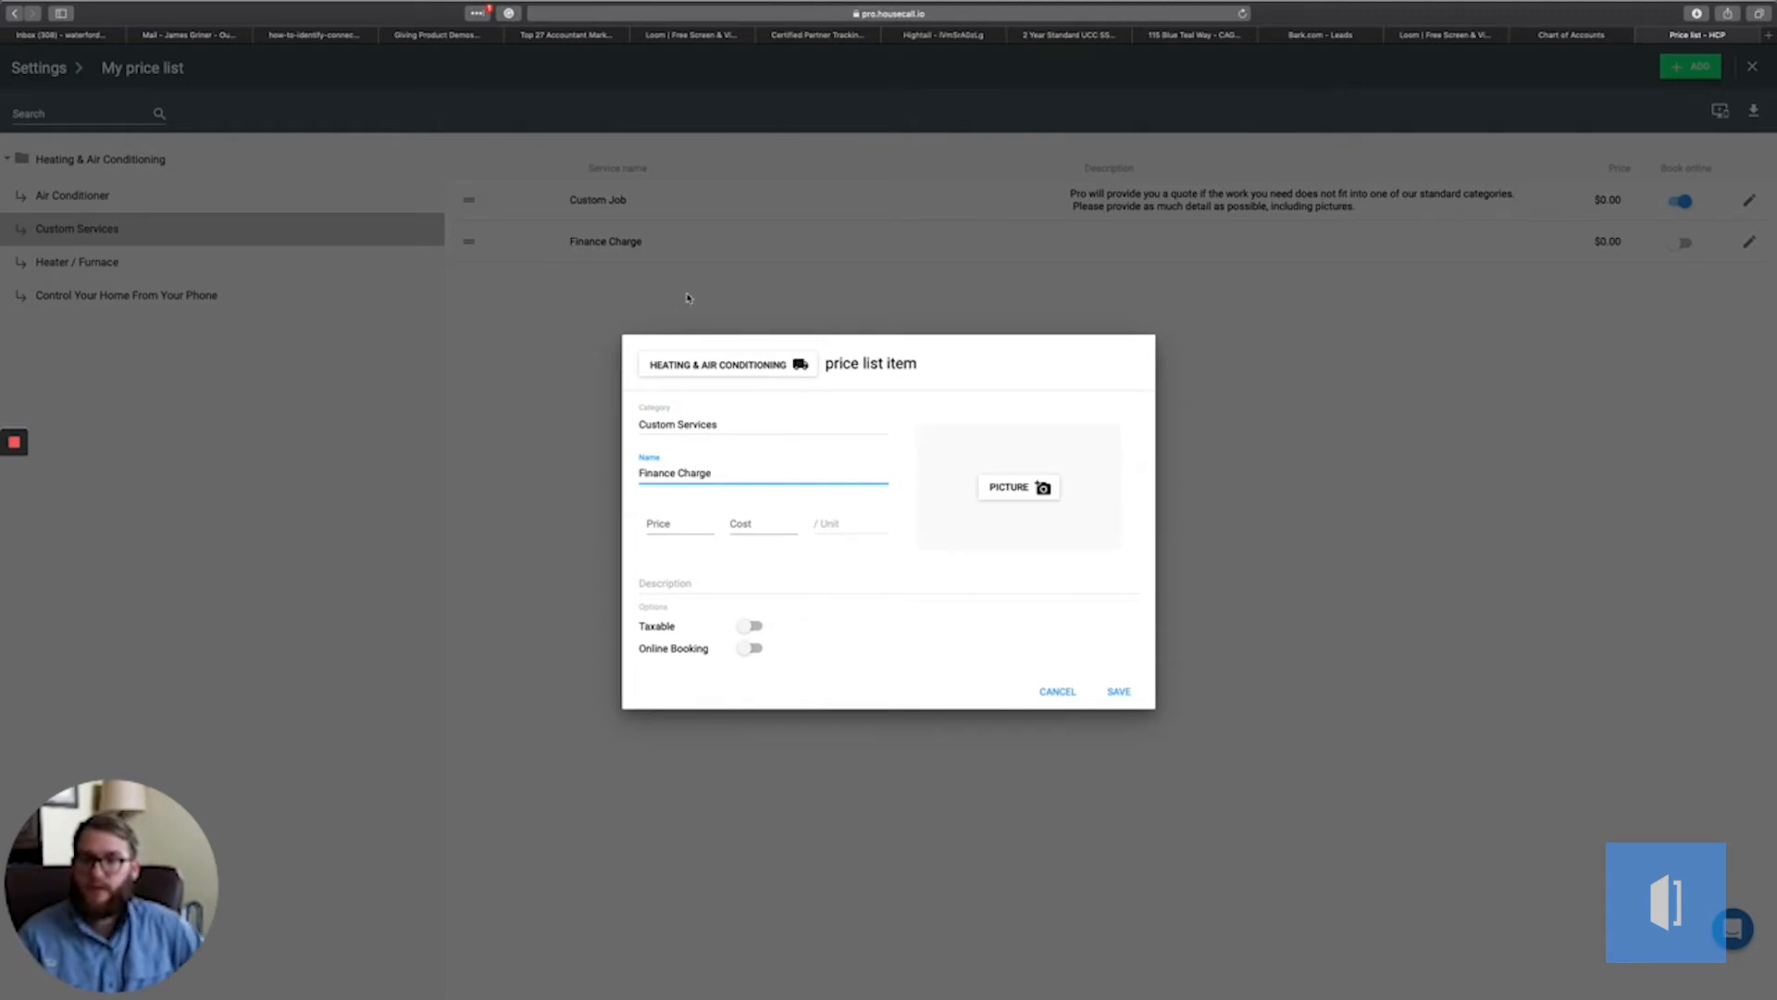
left_click(672, 525)
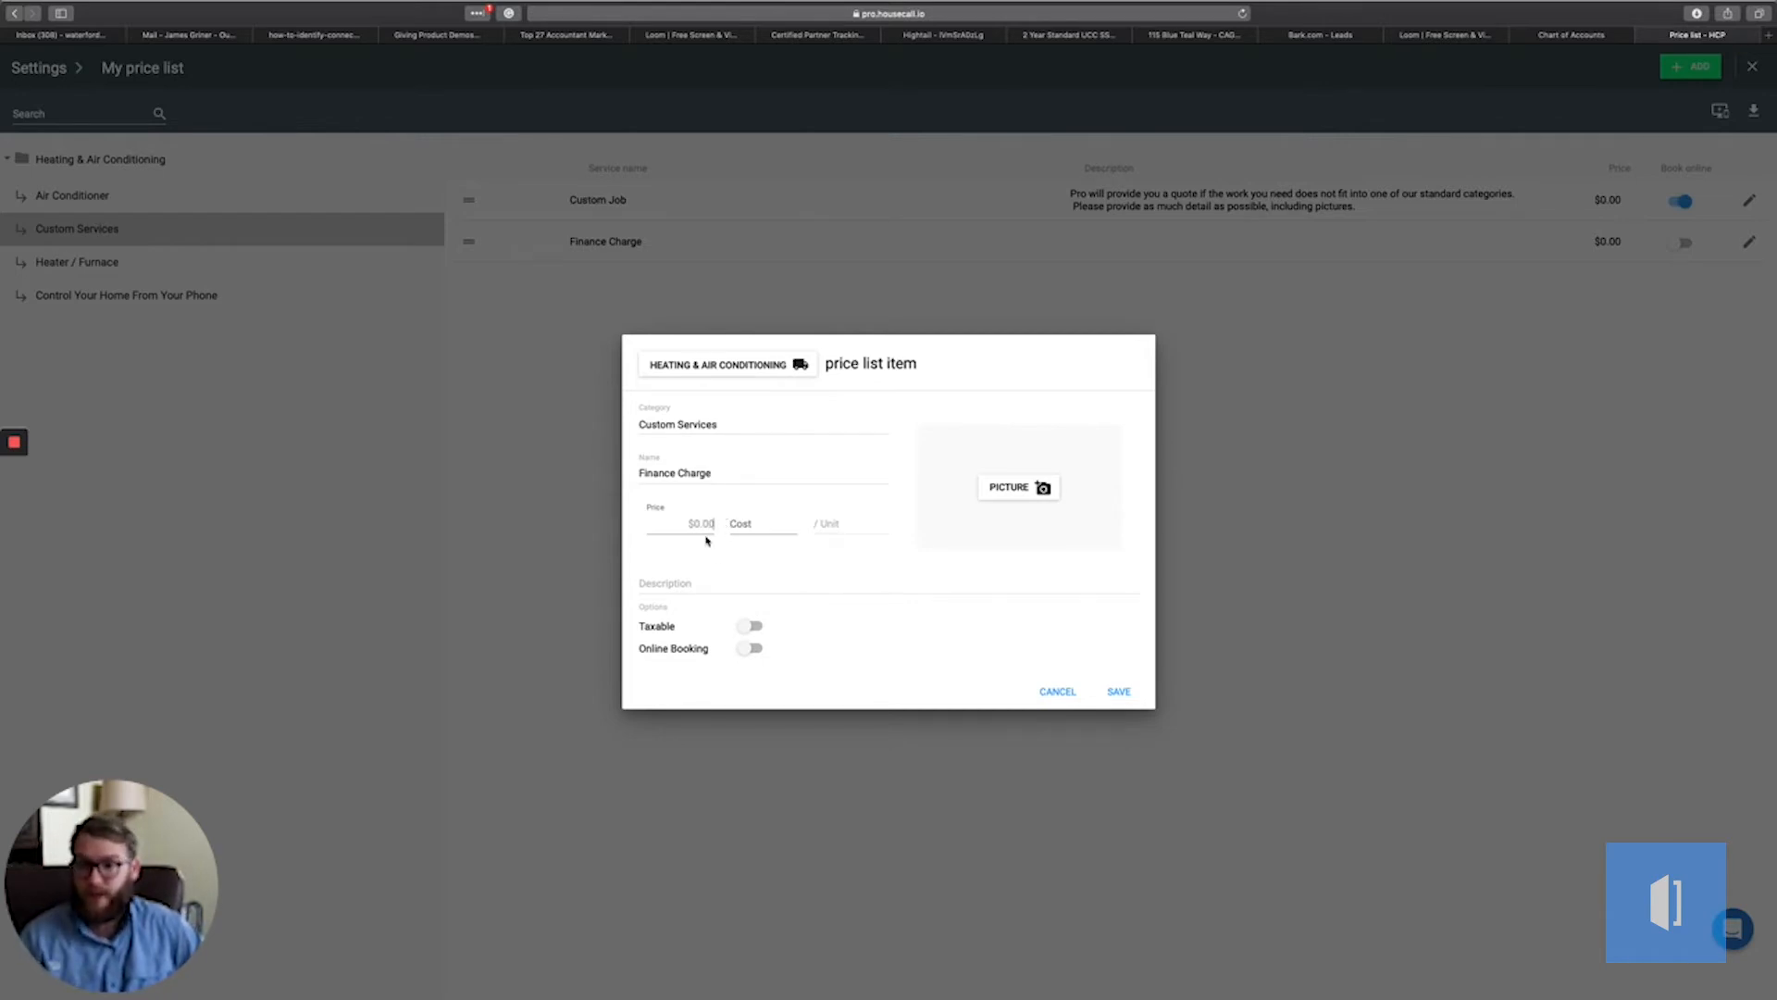
left_click(725, 583)
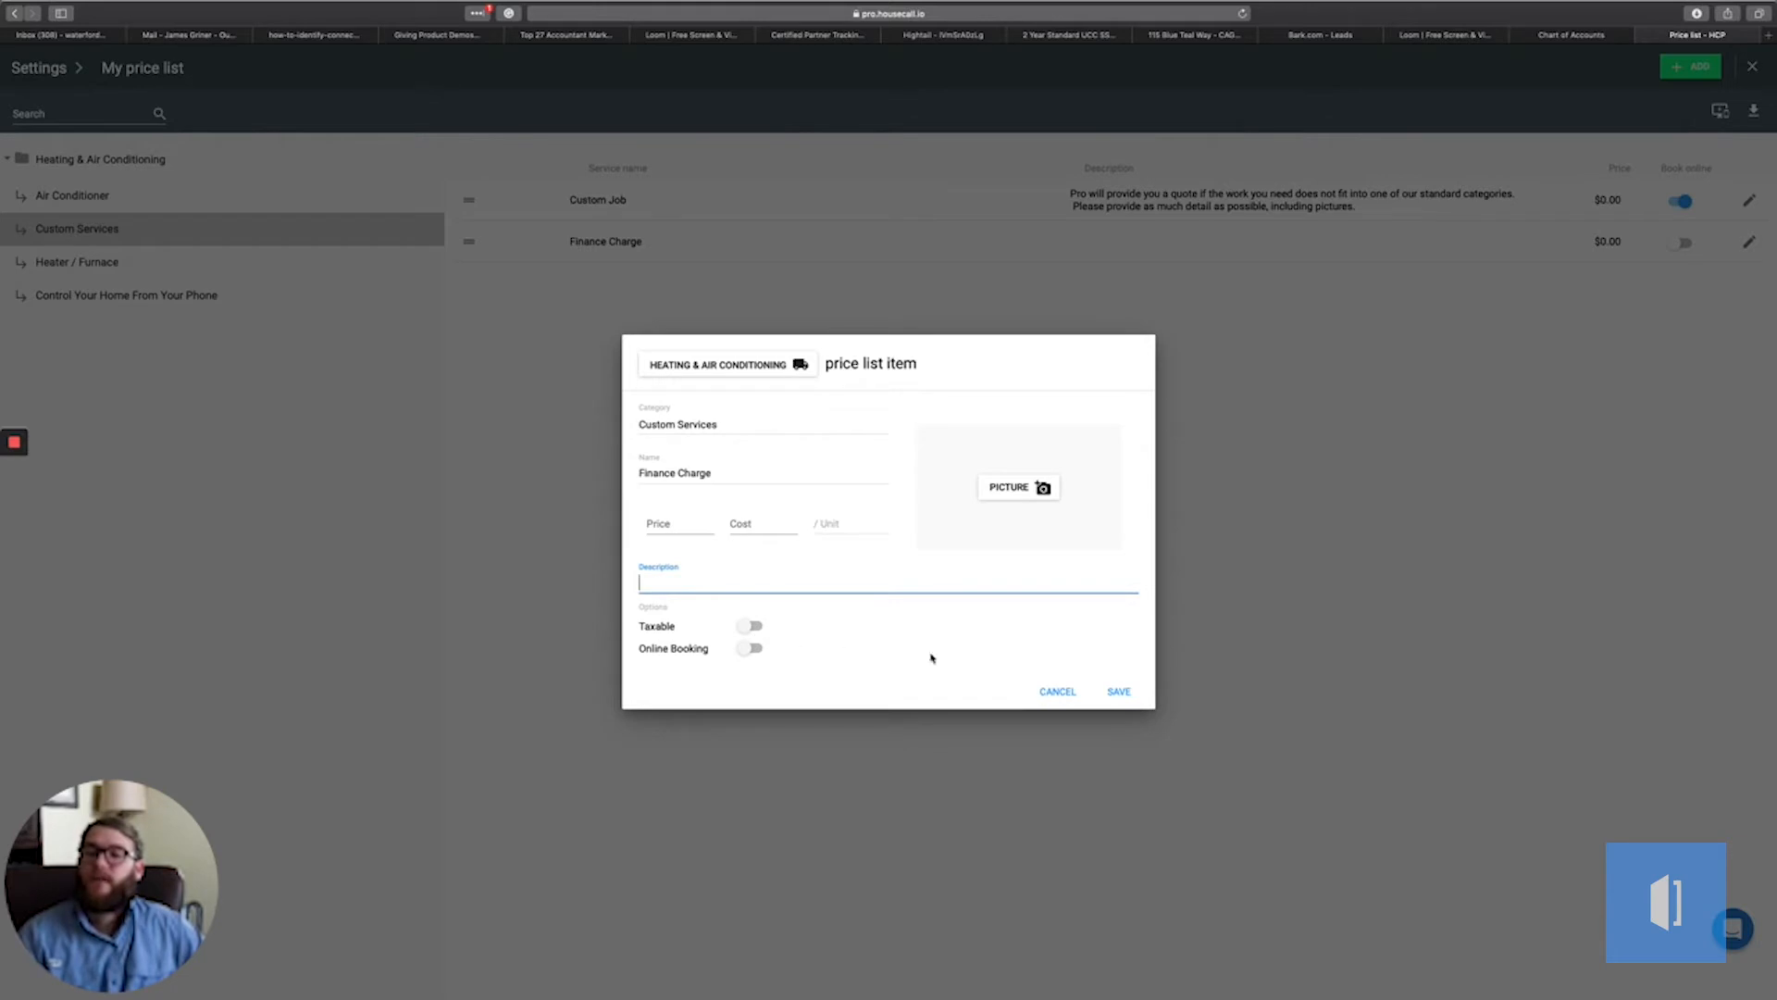
left_click(1058, 694)
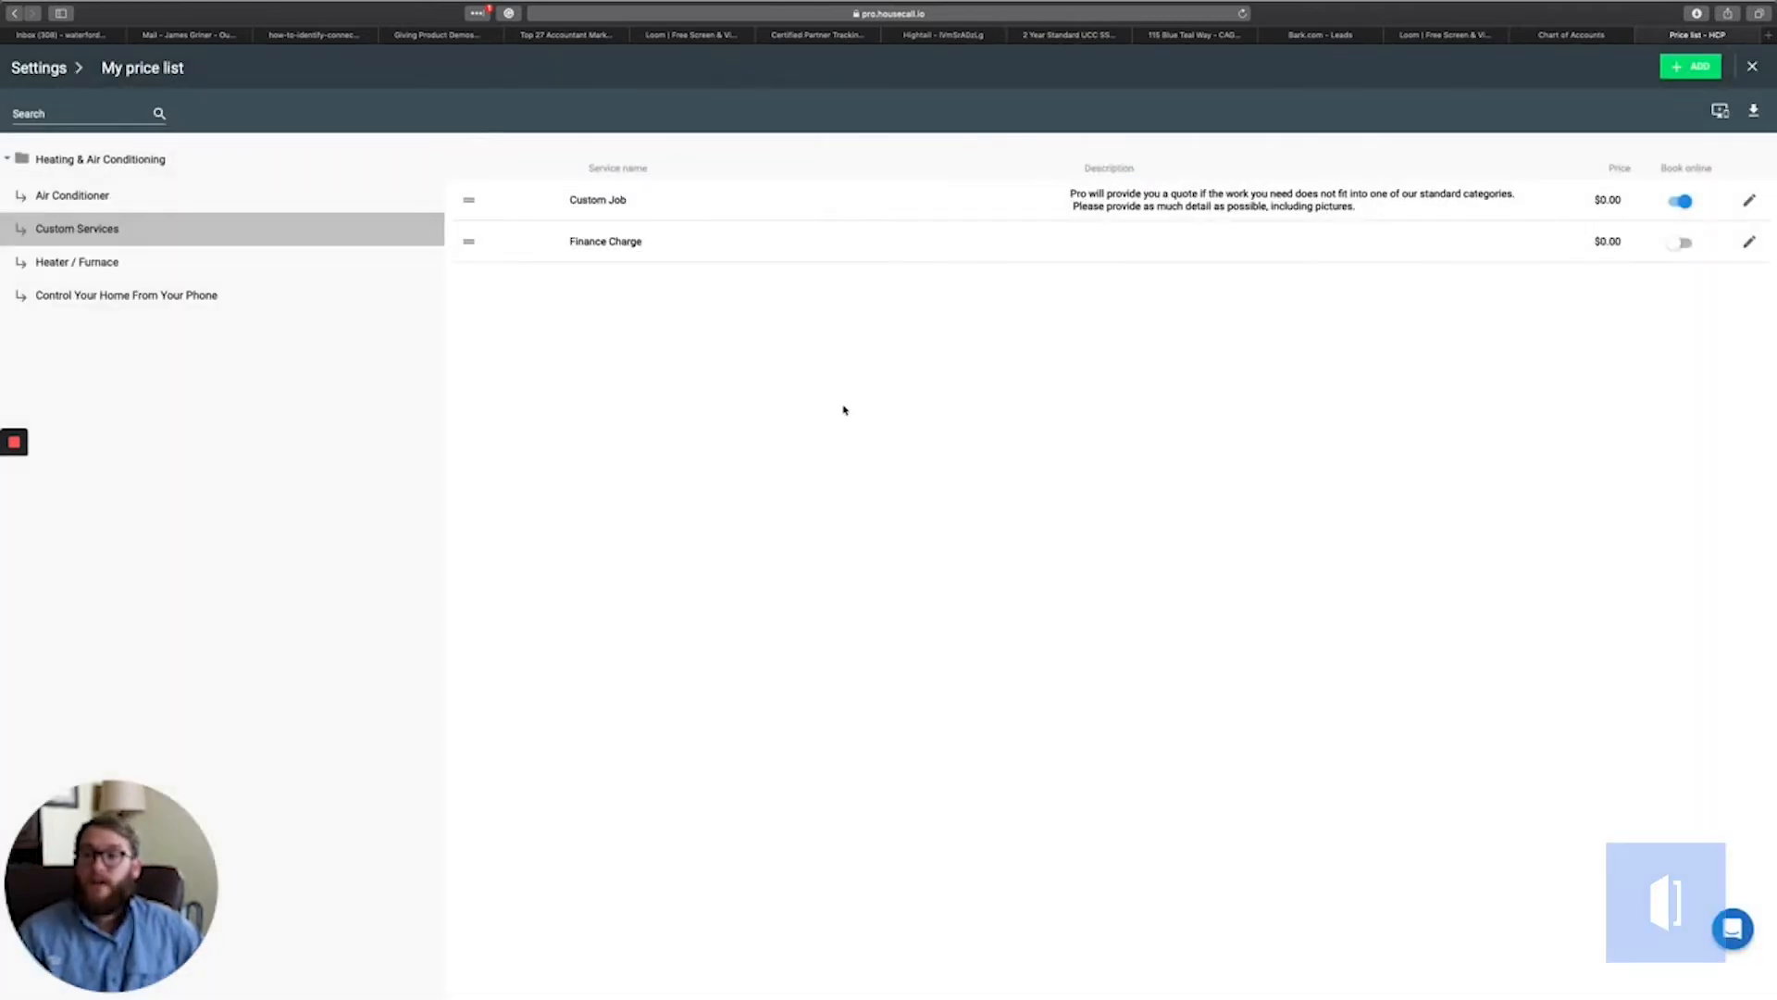
Leave the price list, create a new job for the existing customer and proceed to its line items
left_click(1758, 67)
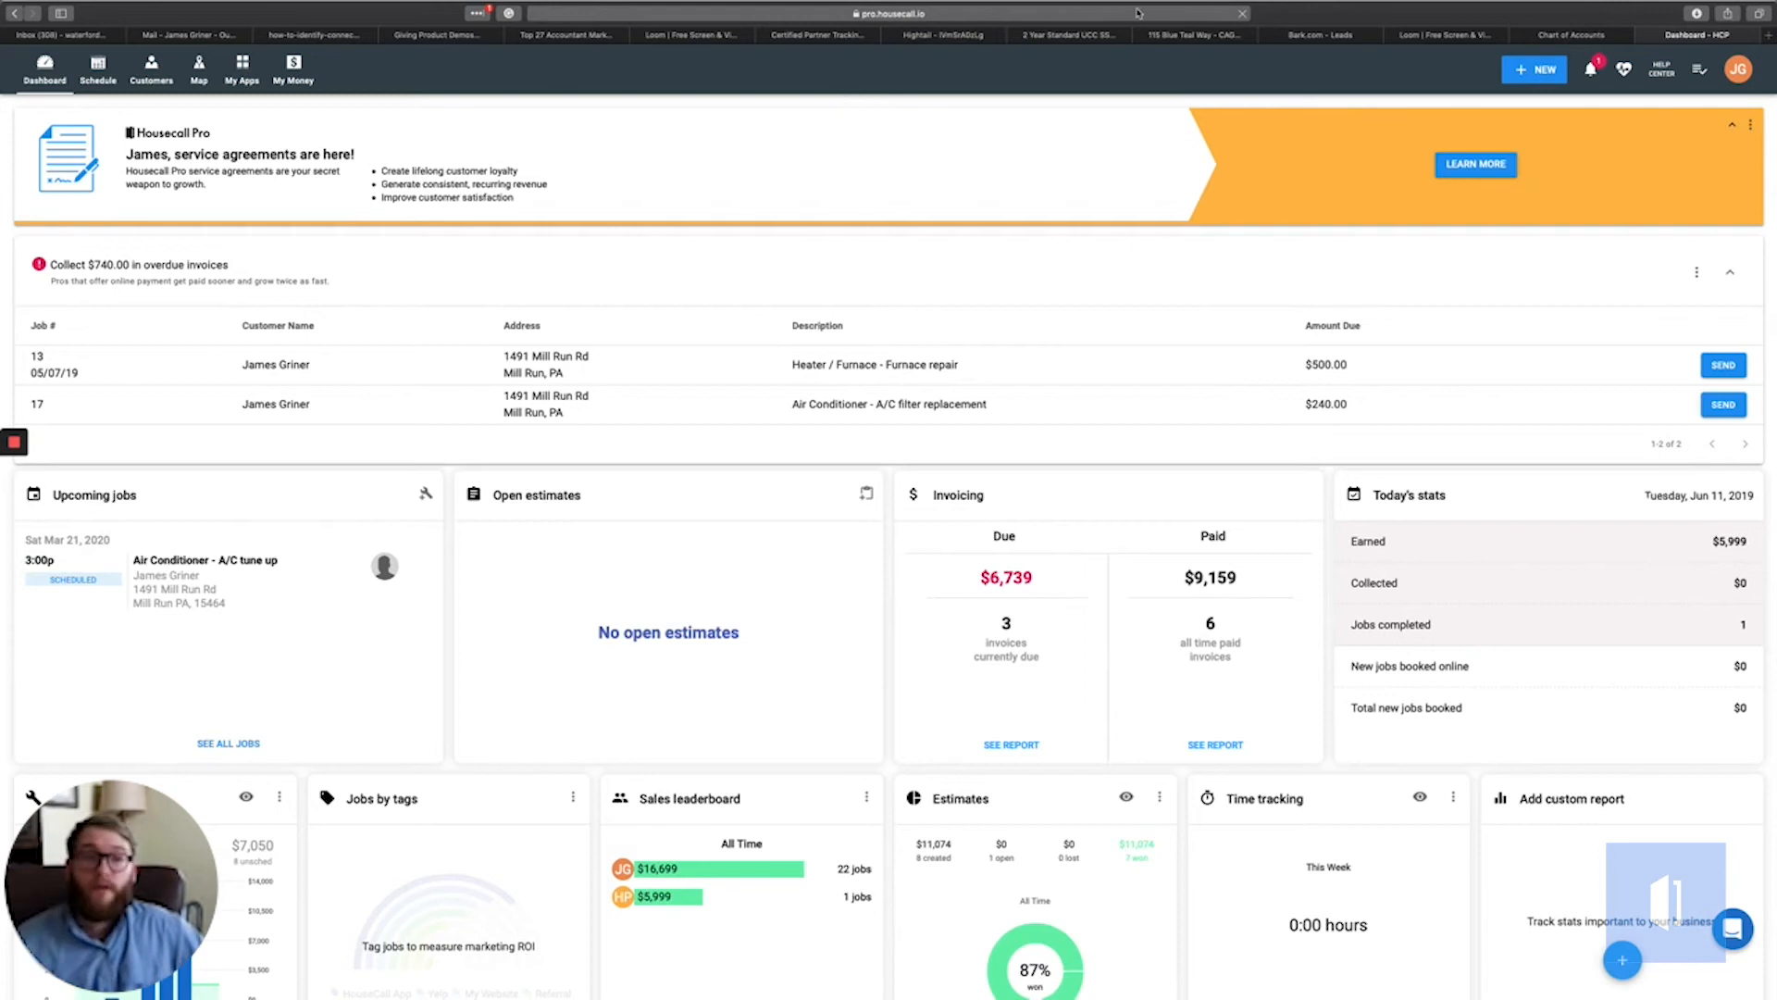
left_click(1521, 76)
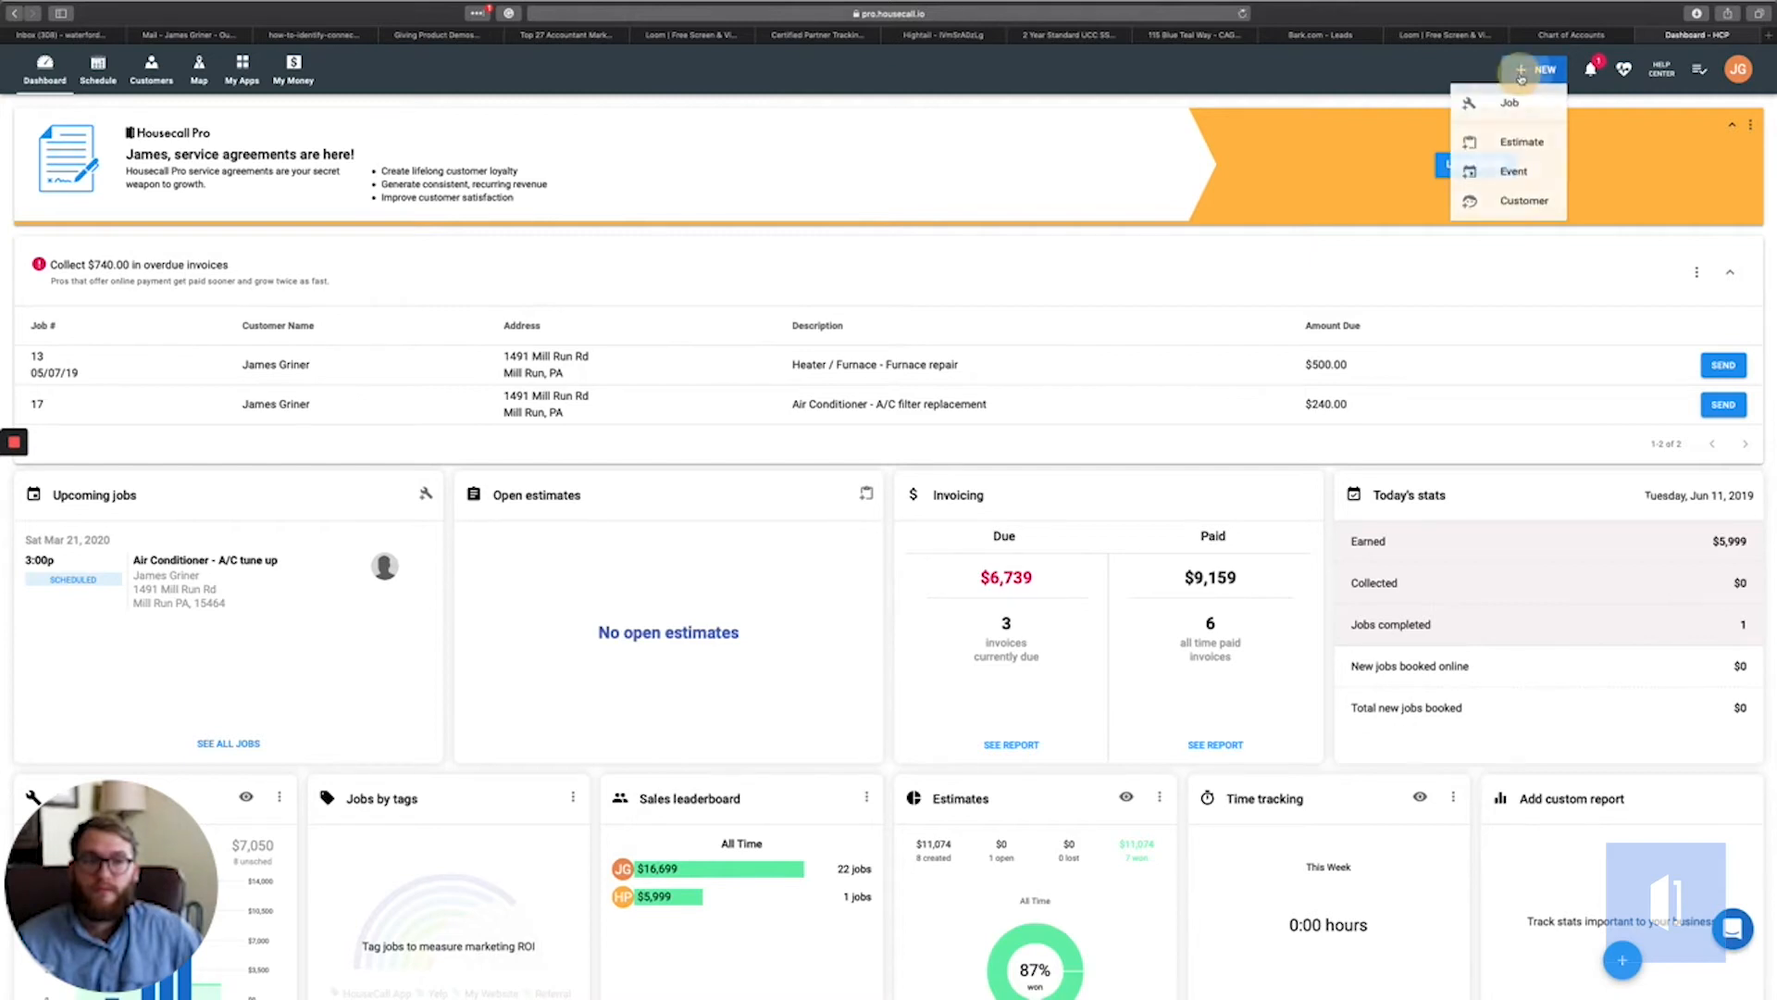
left_click(1511, 107)
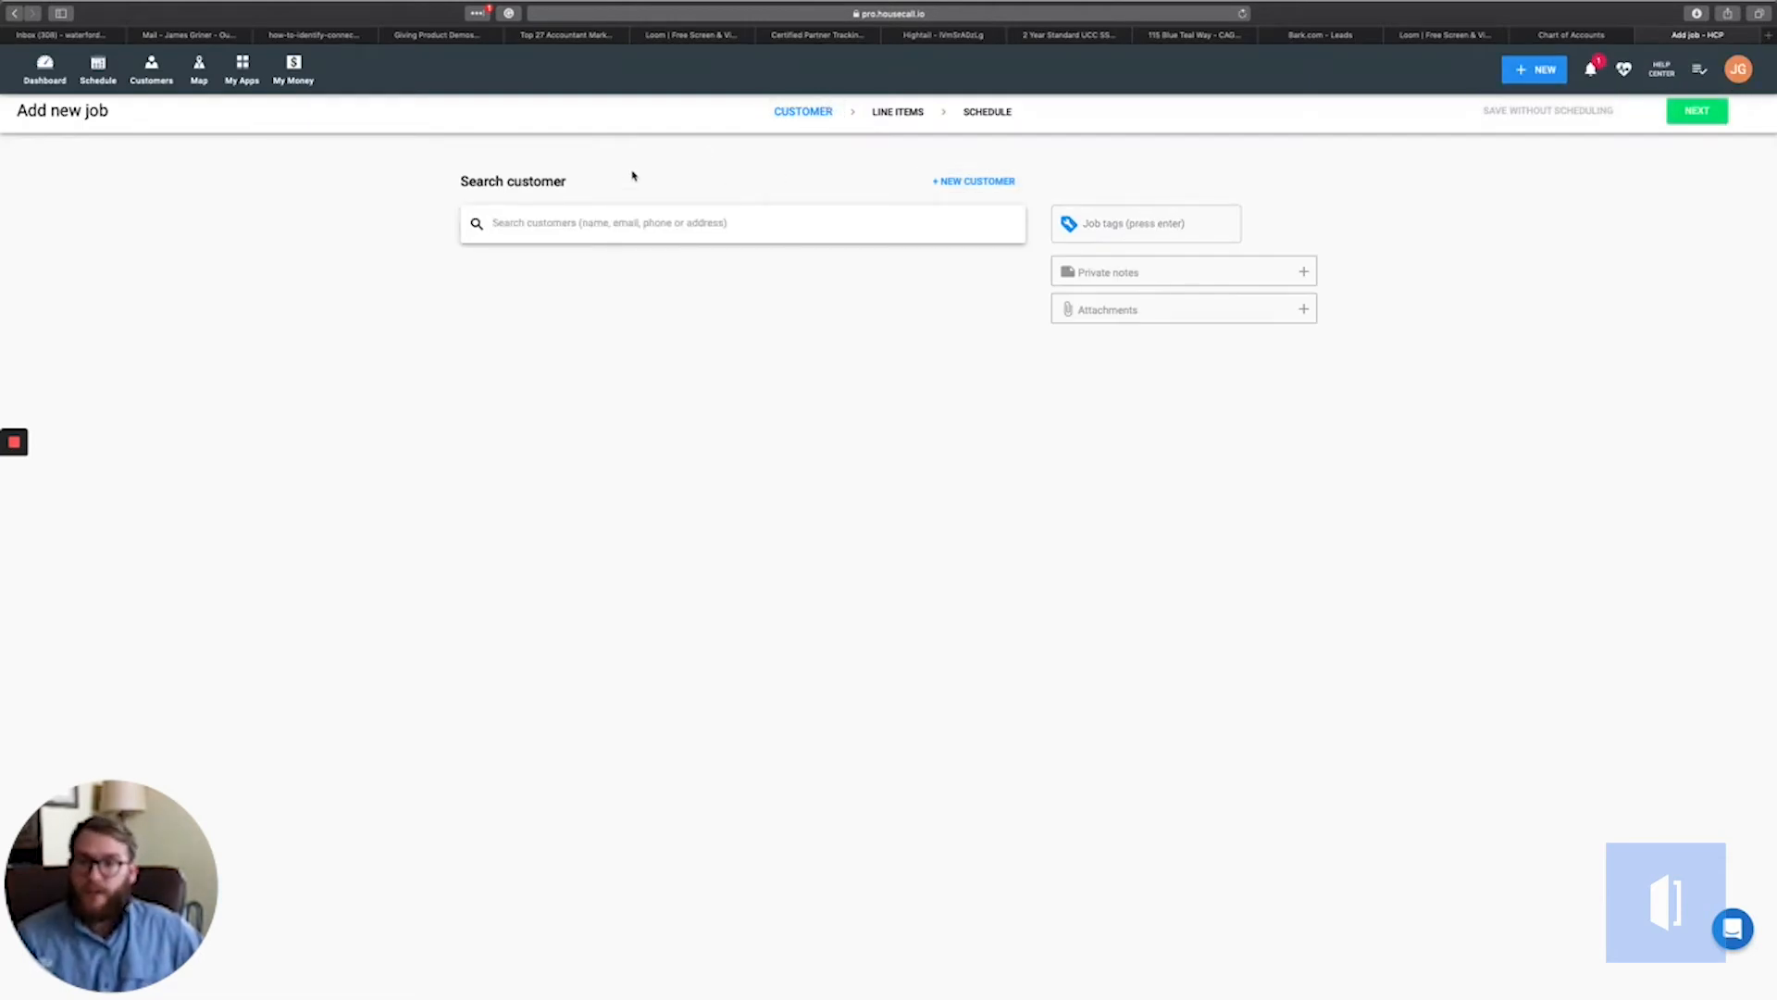
type("Jame")
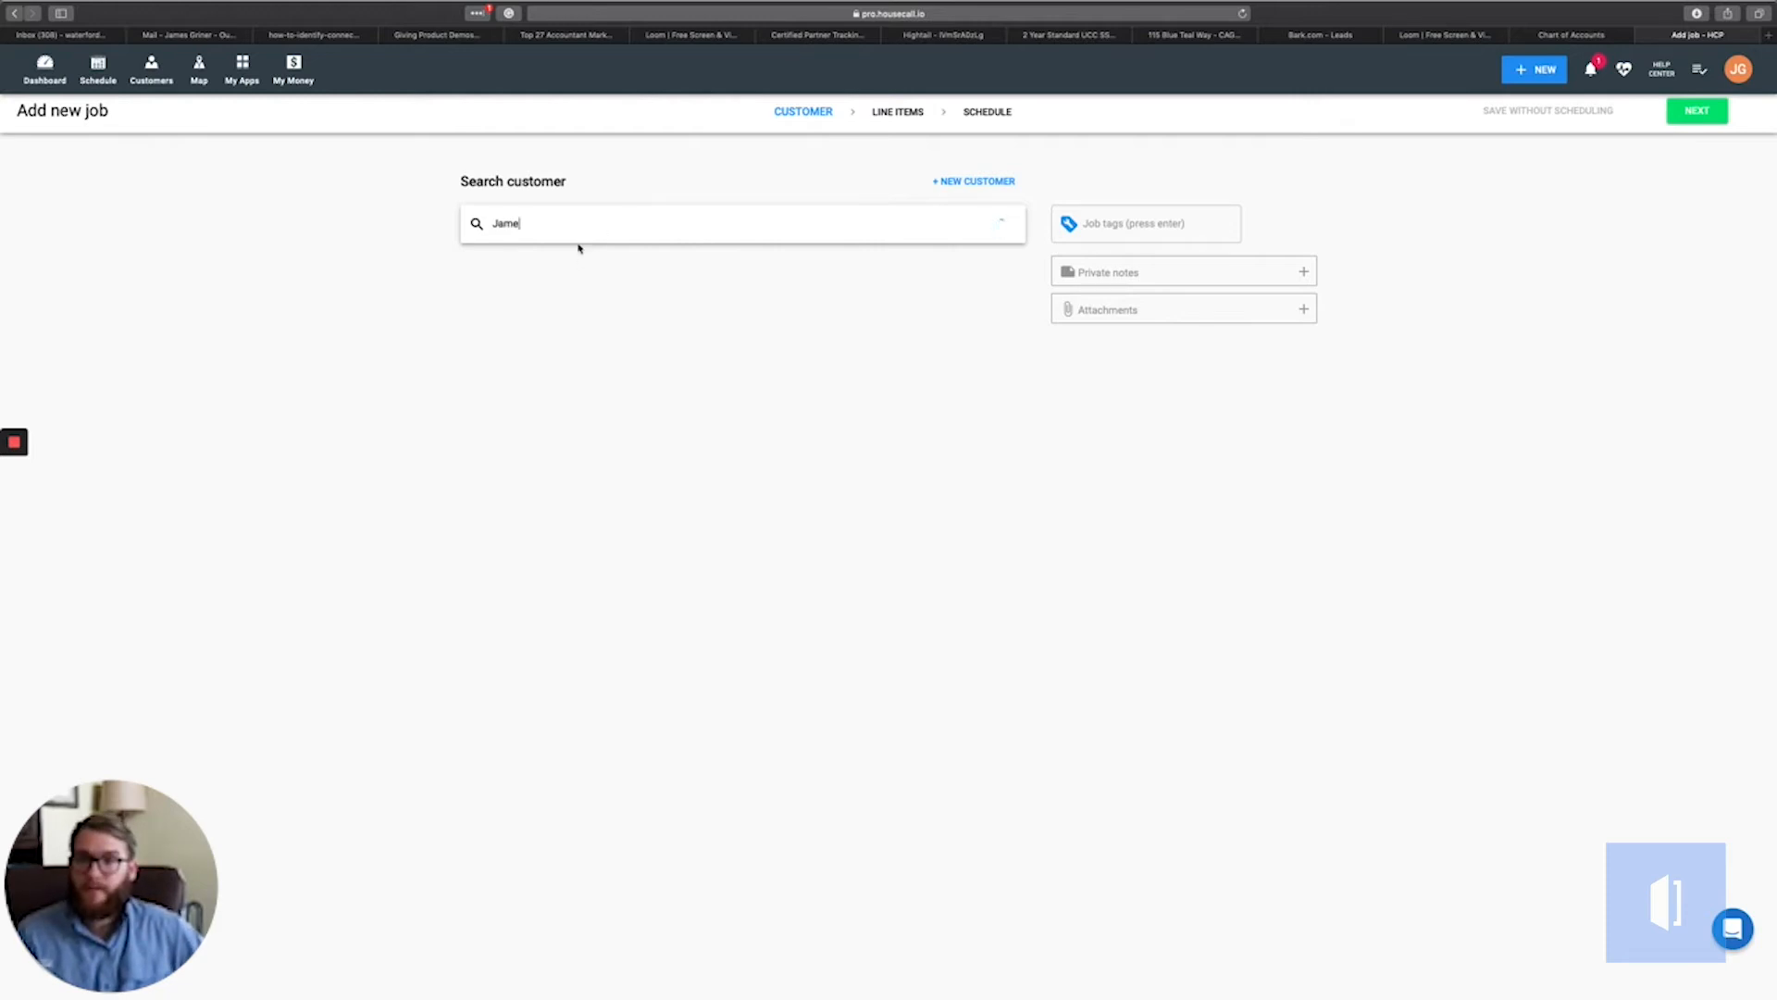
left_click(617, 259)
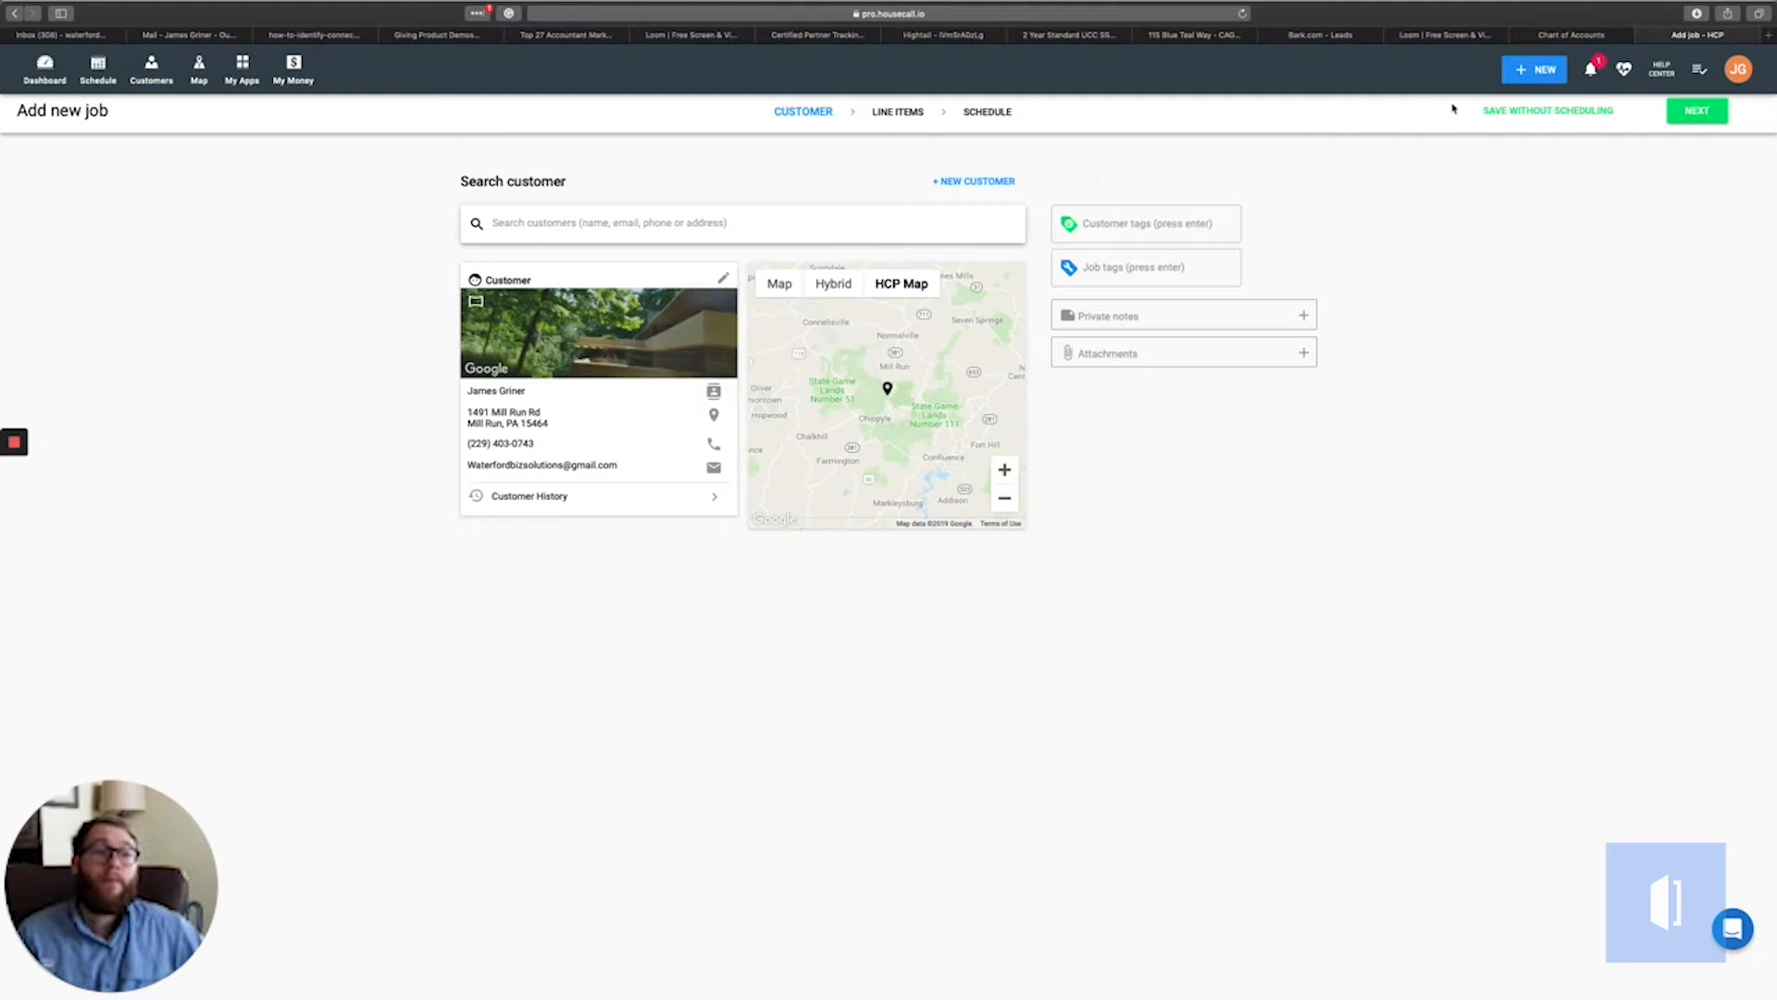
left_click(1696, 111)
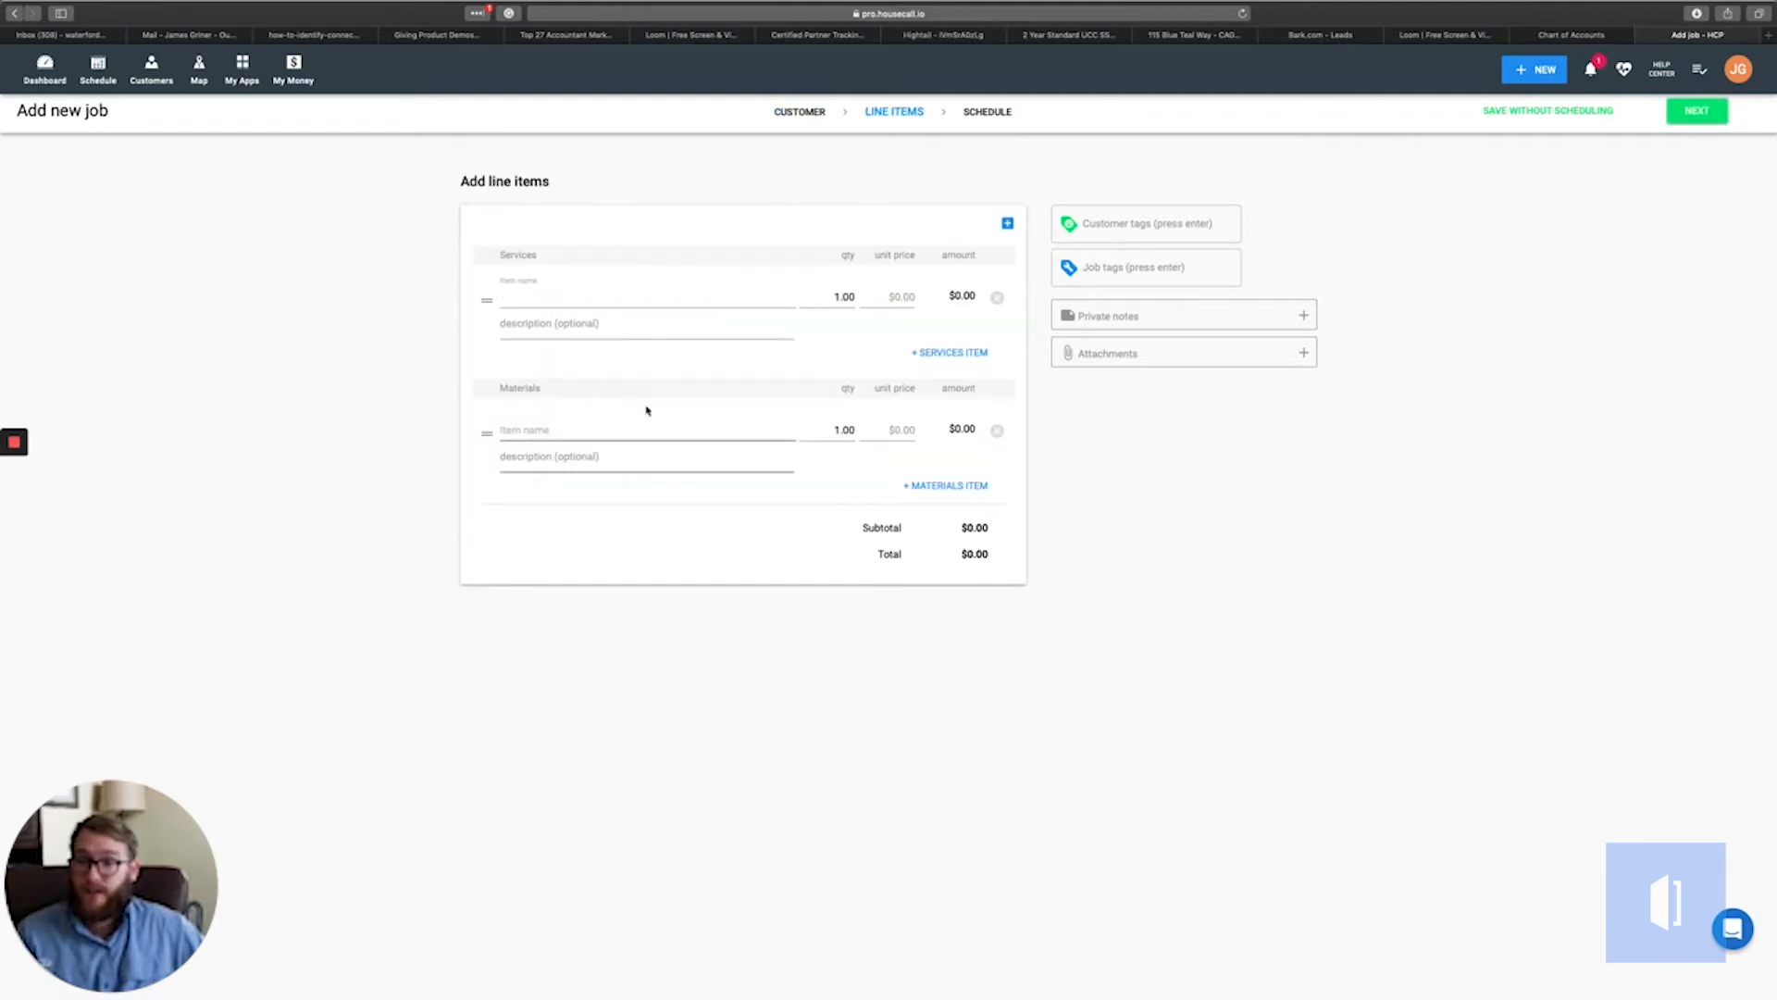
Add an "AC Unit" material with description lines "M/N HAHAHDS#" and "S/N SHHUEBGIEb" and a unit price of $4,000
left_click(536, 429)
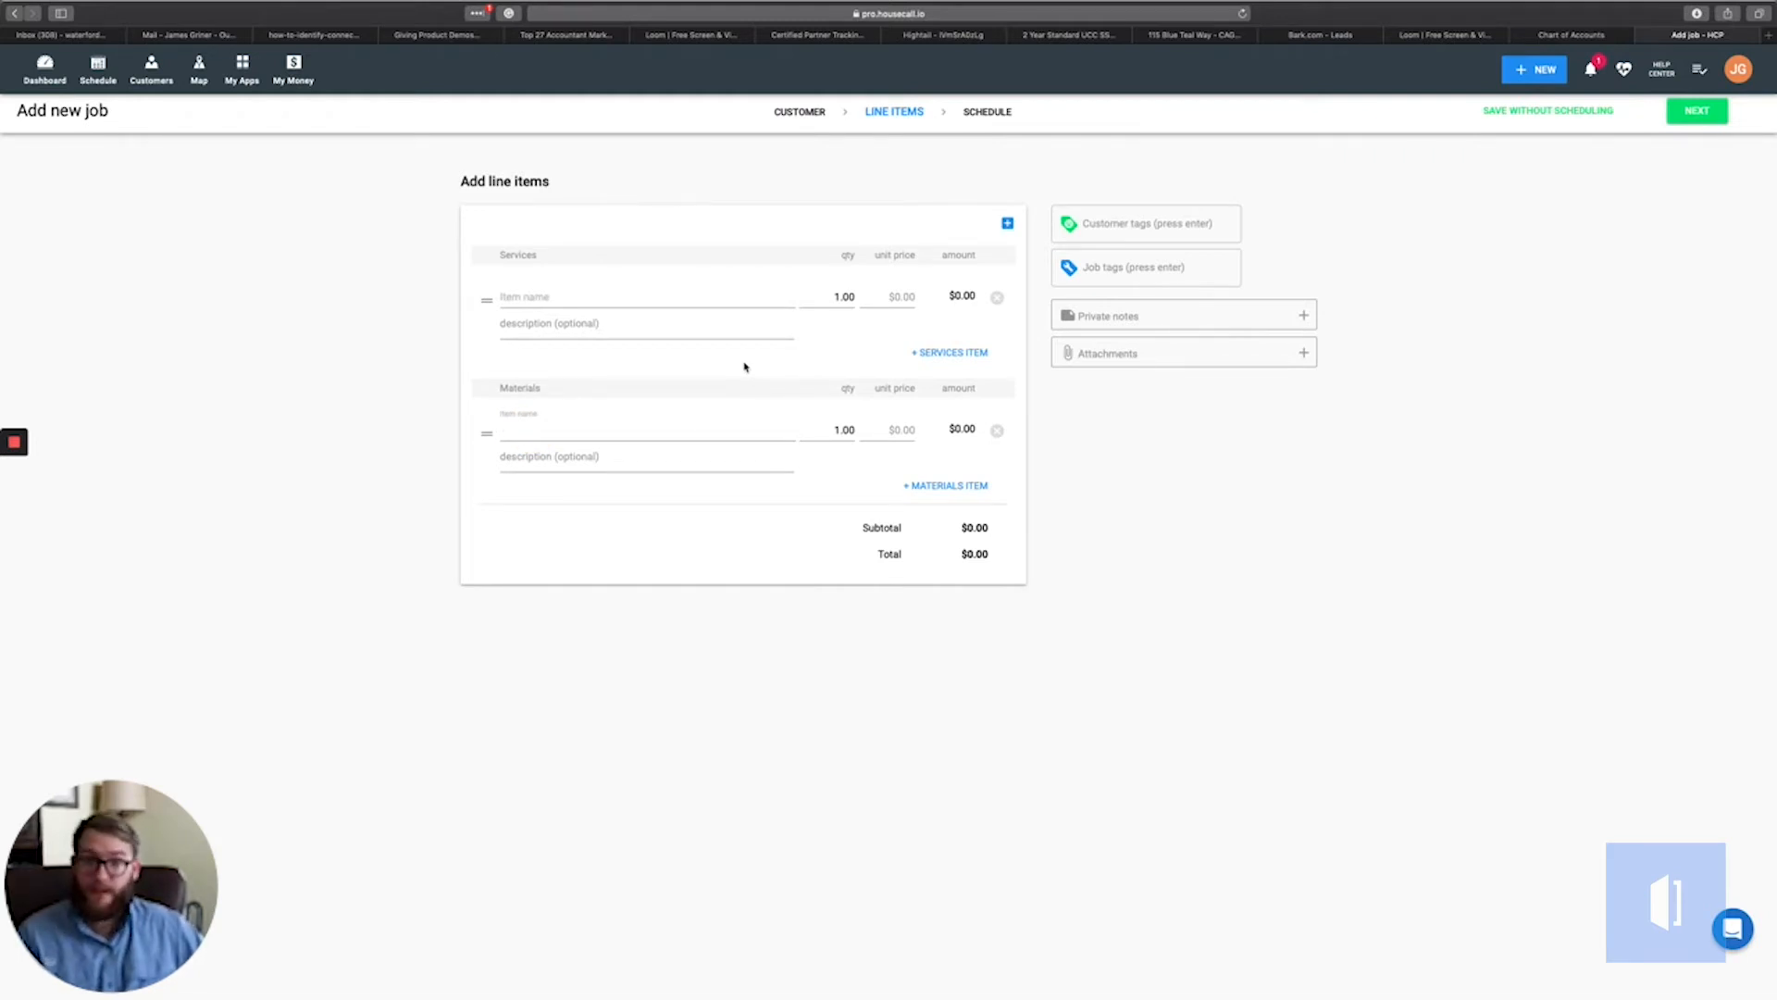
type("A")
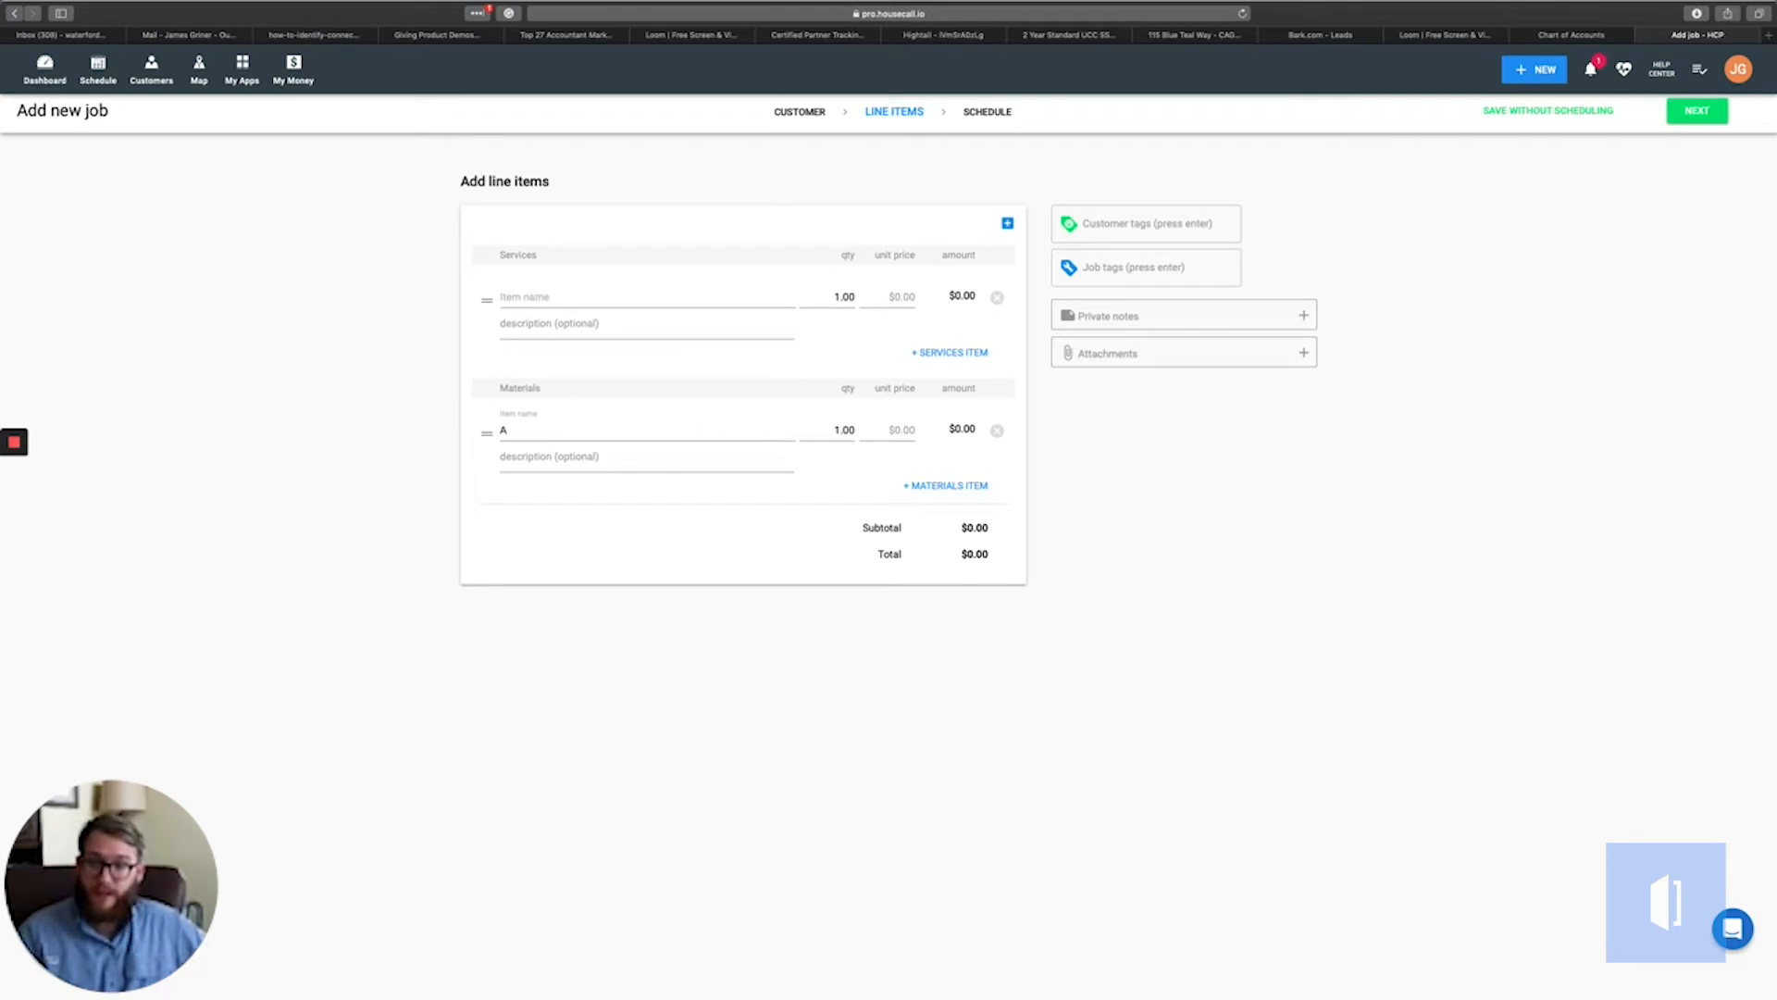
type("C")
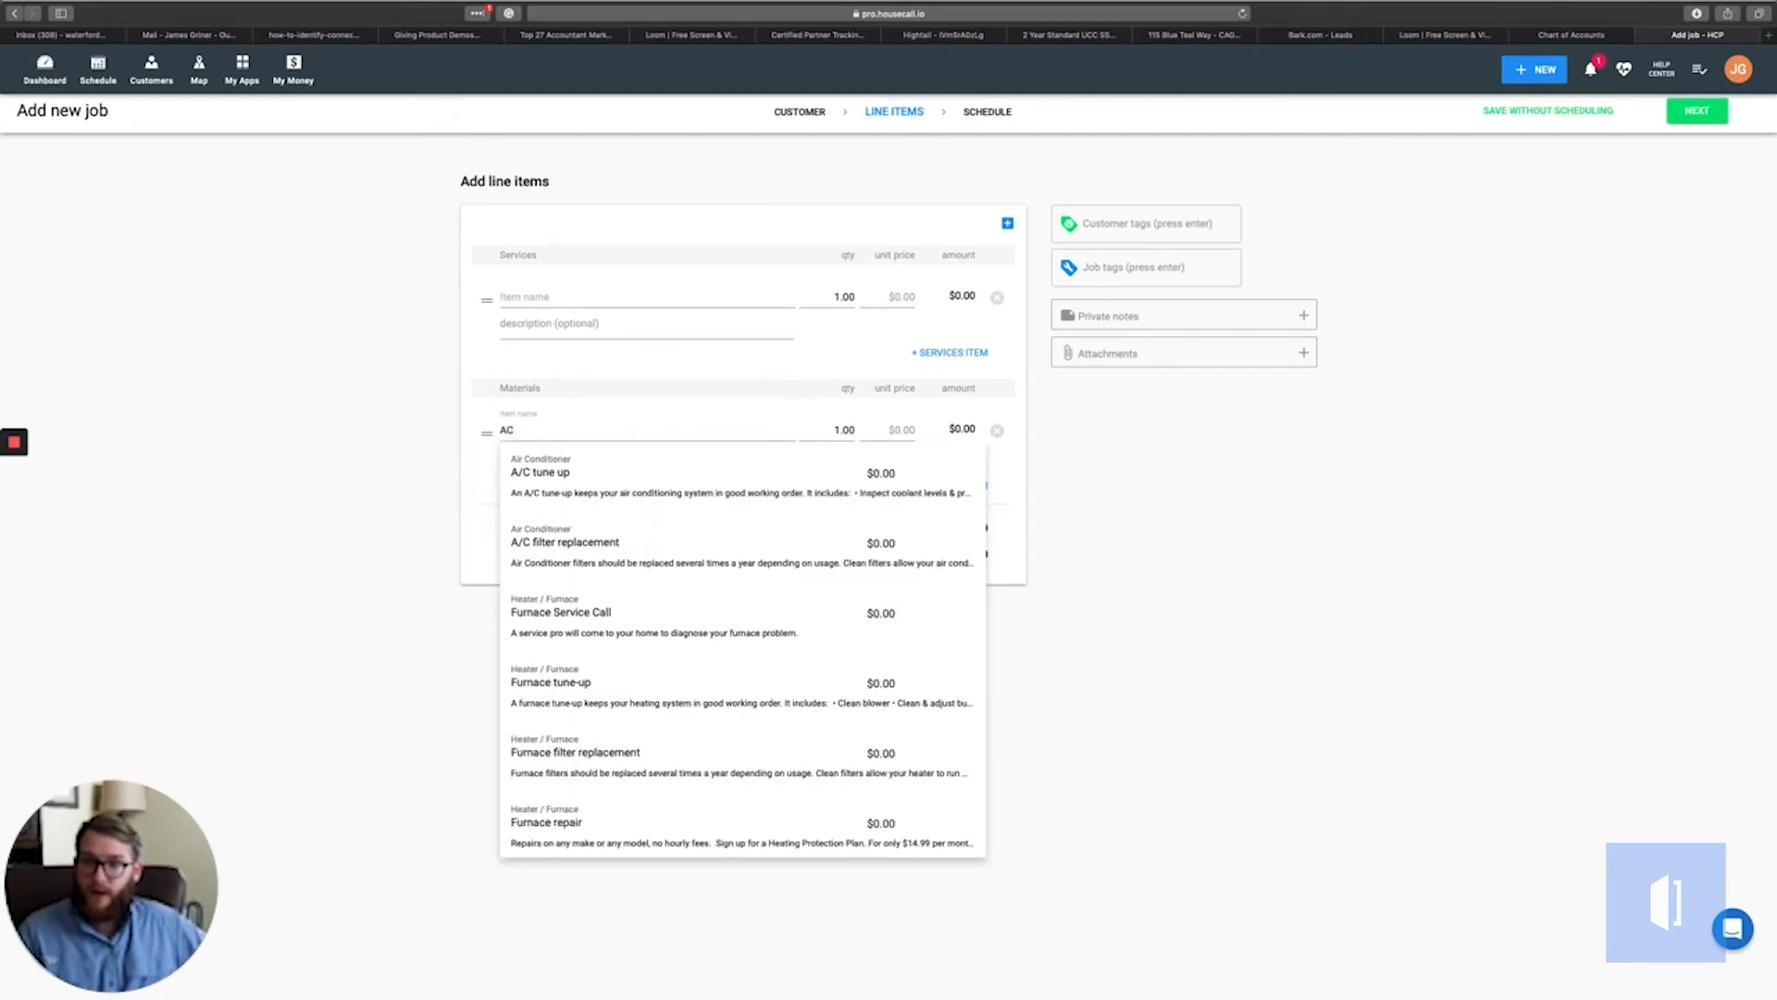
type(" Unit")
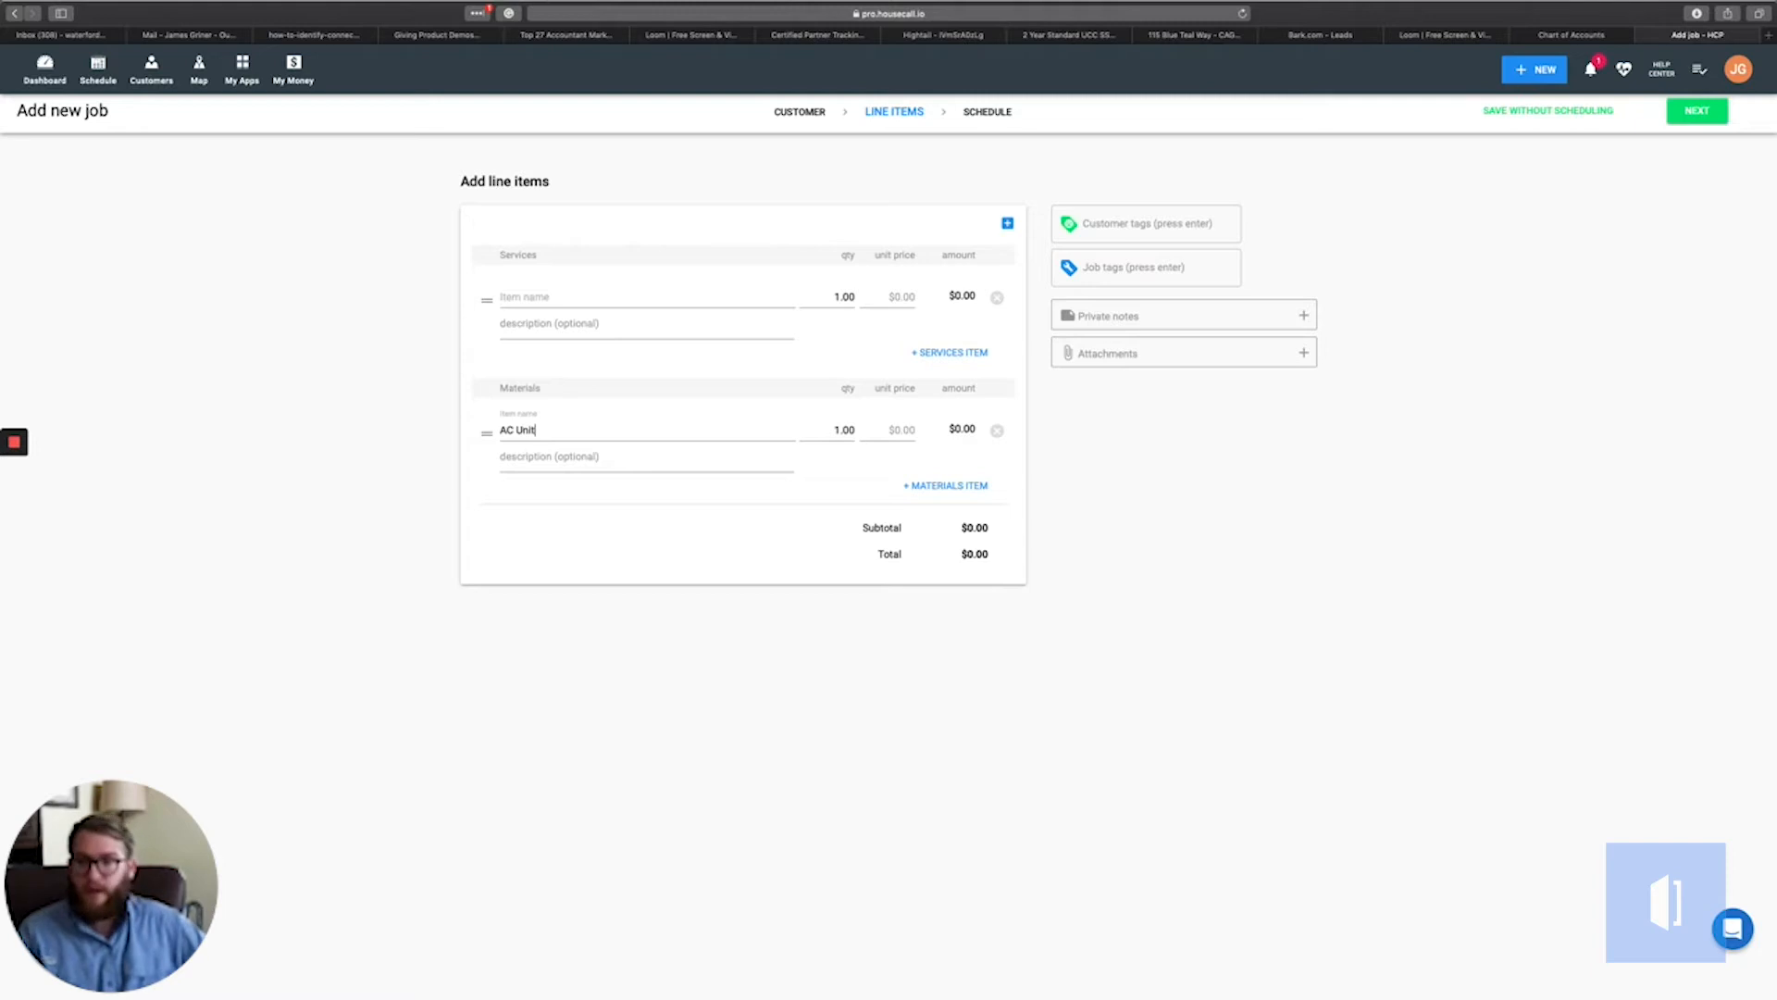
left_click(526, 460)
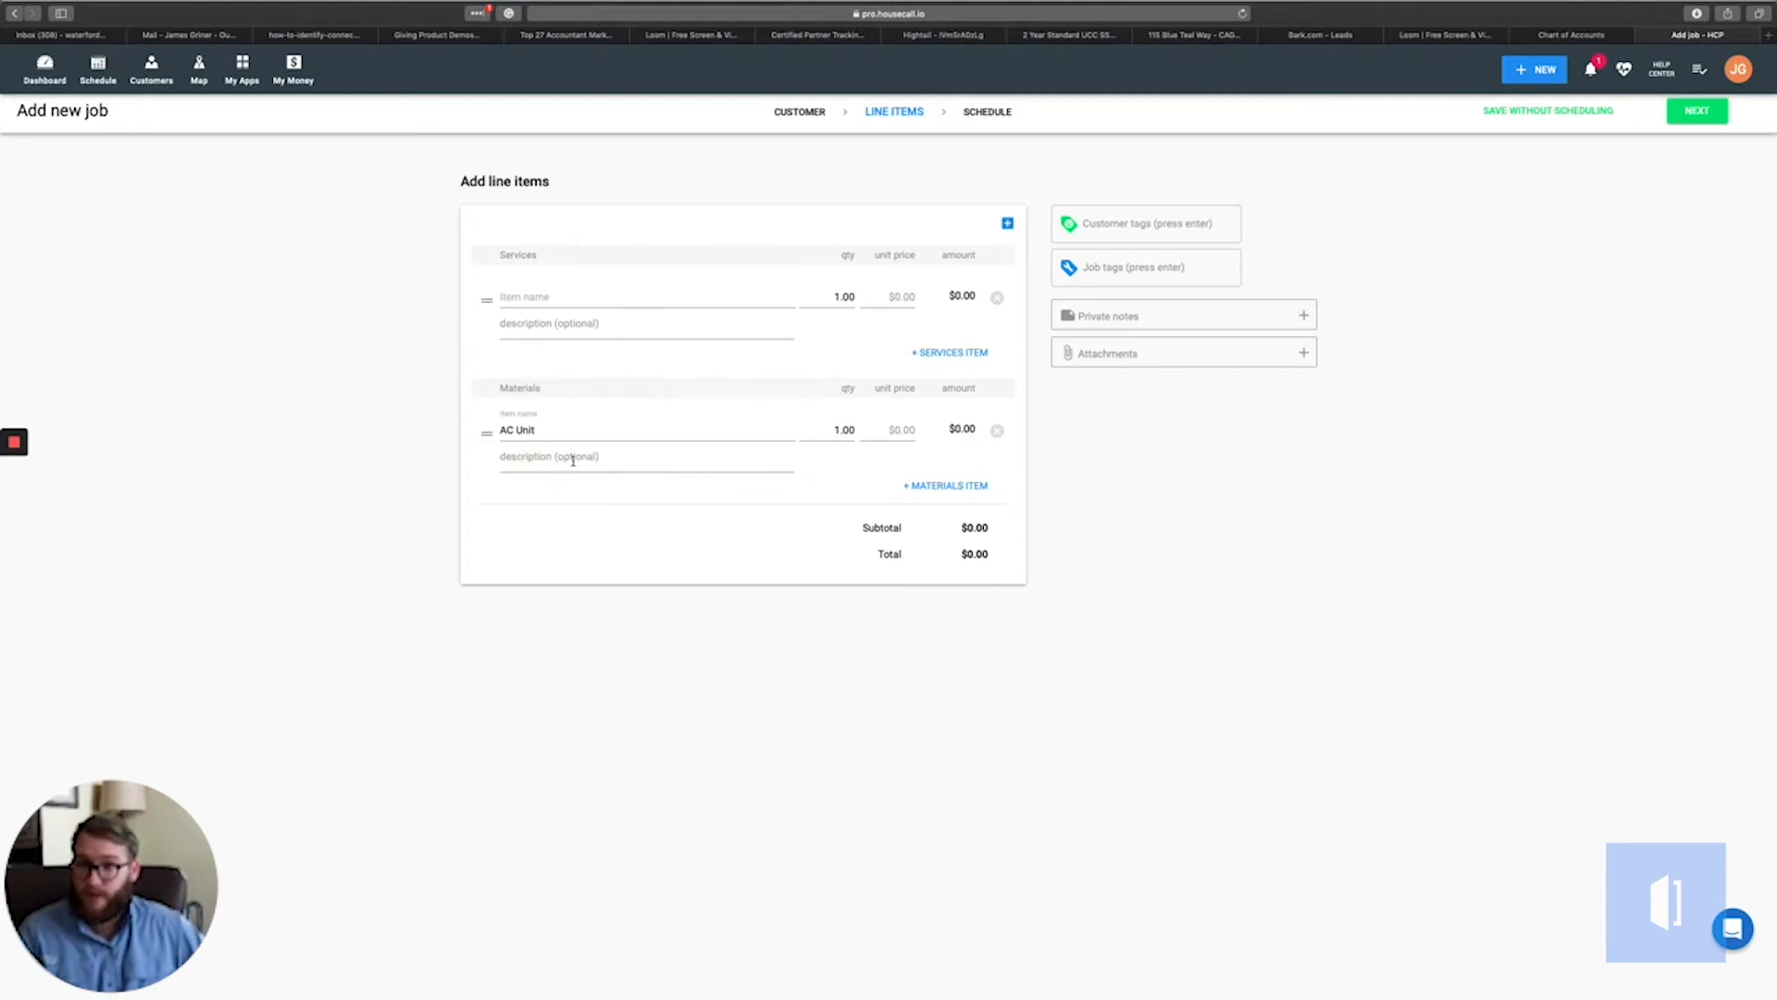
type("M/N HAHAHDS#")
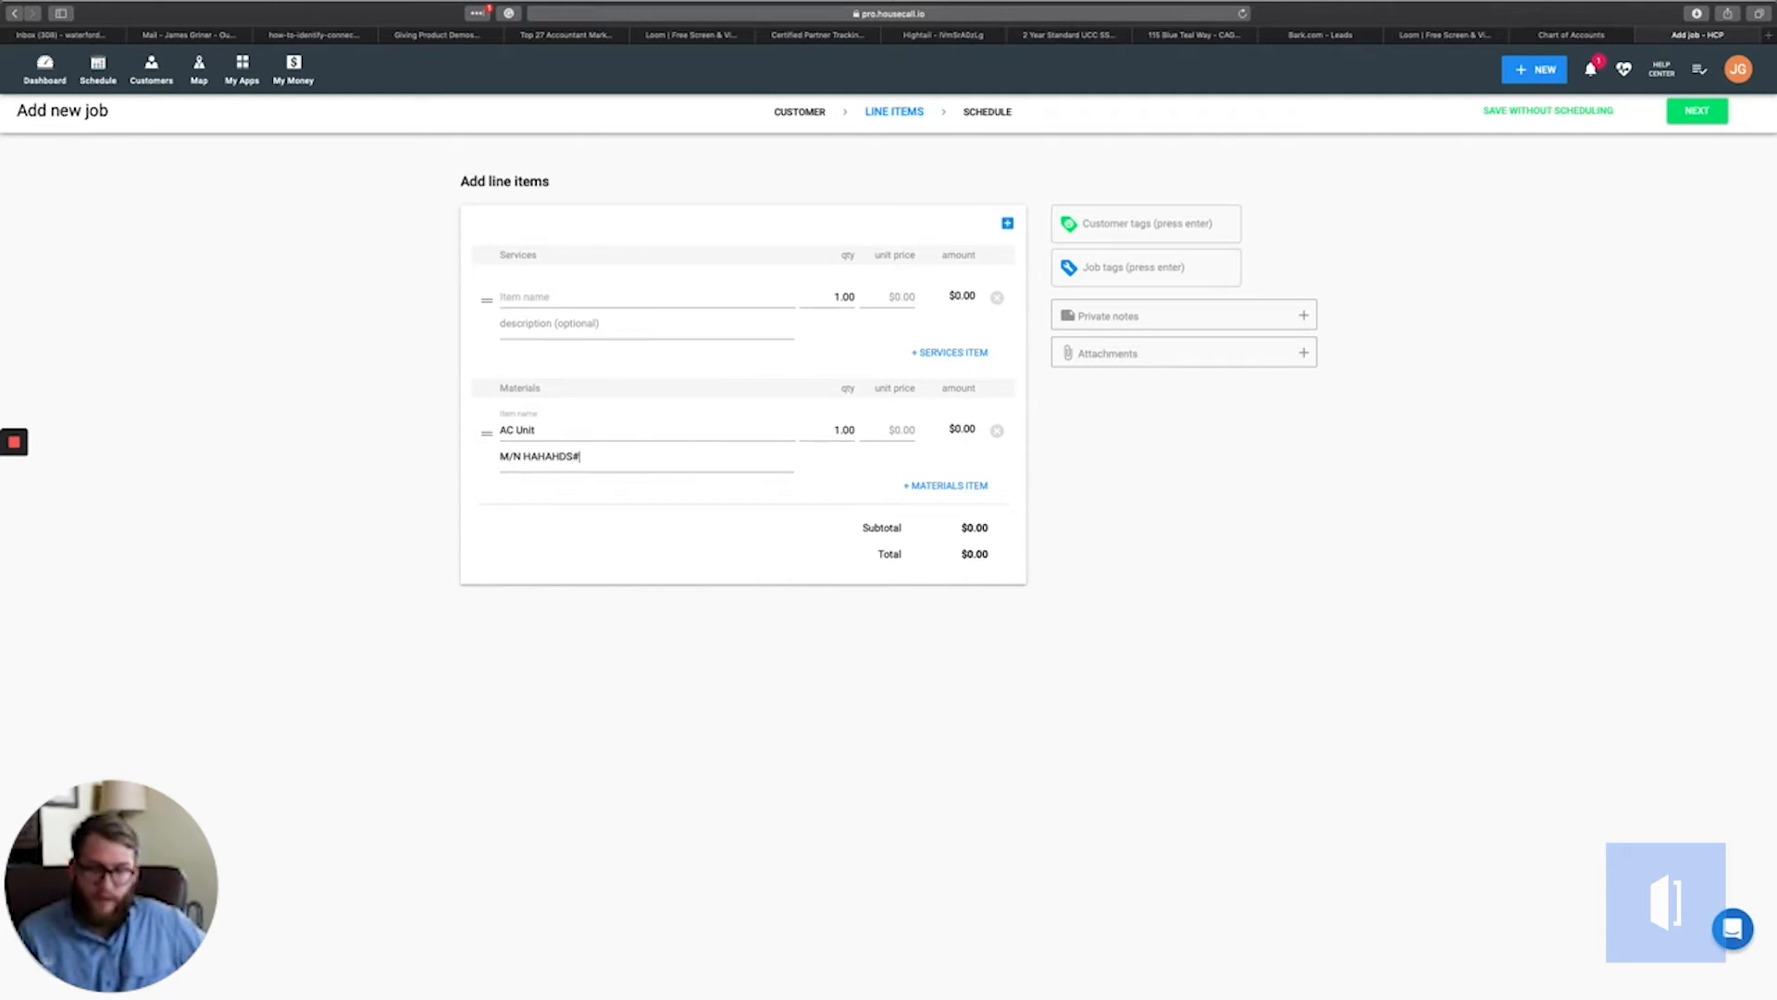
key("Return")
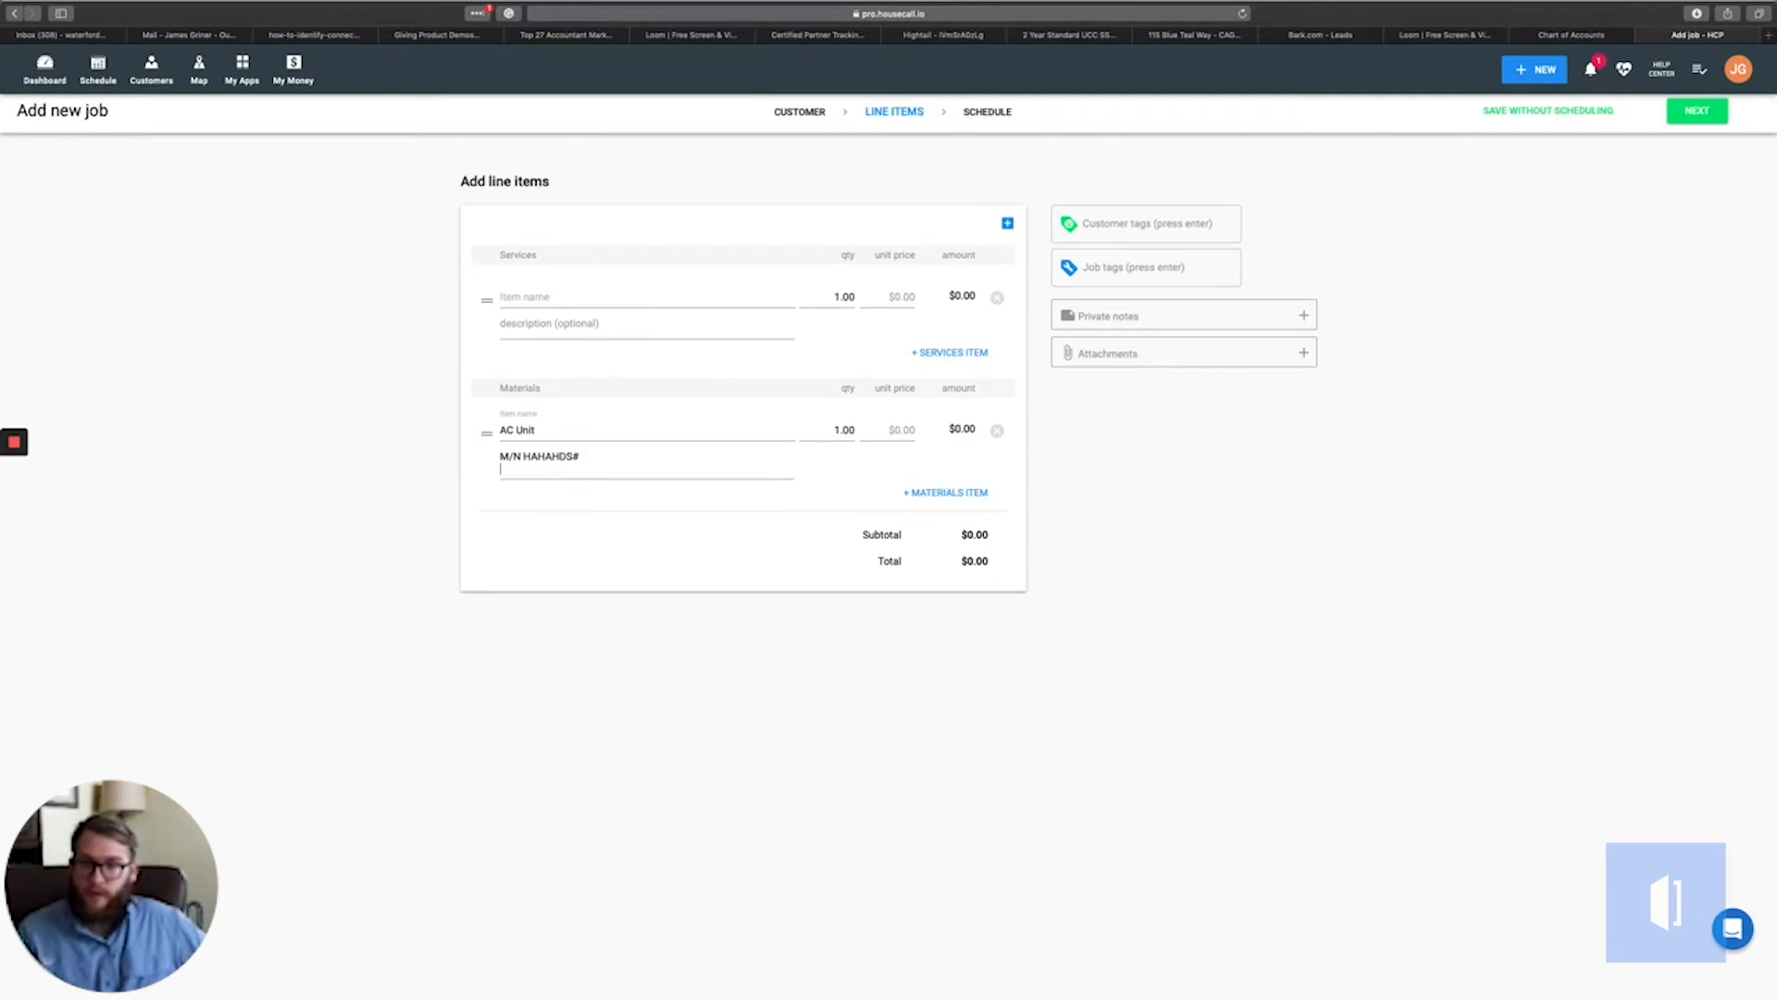
type("S/N")
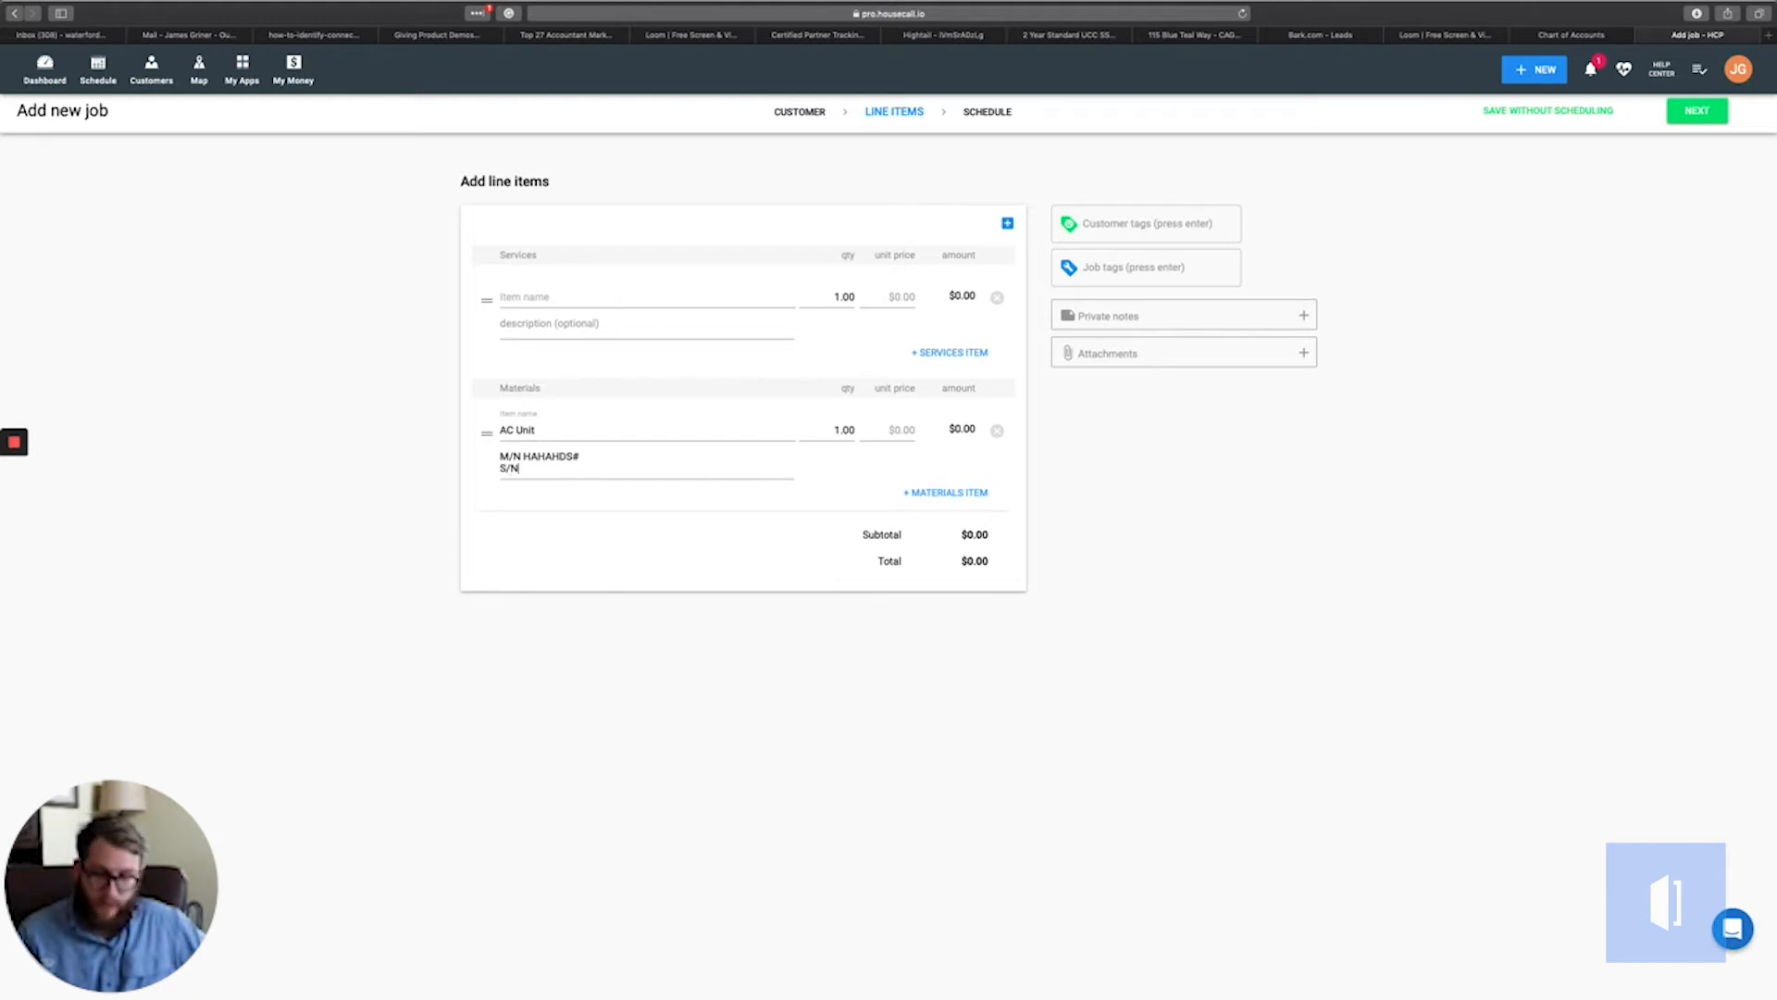
type(" SHHUEBGIEb")
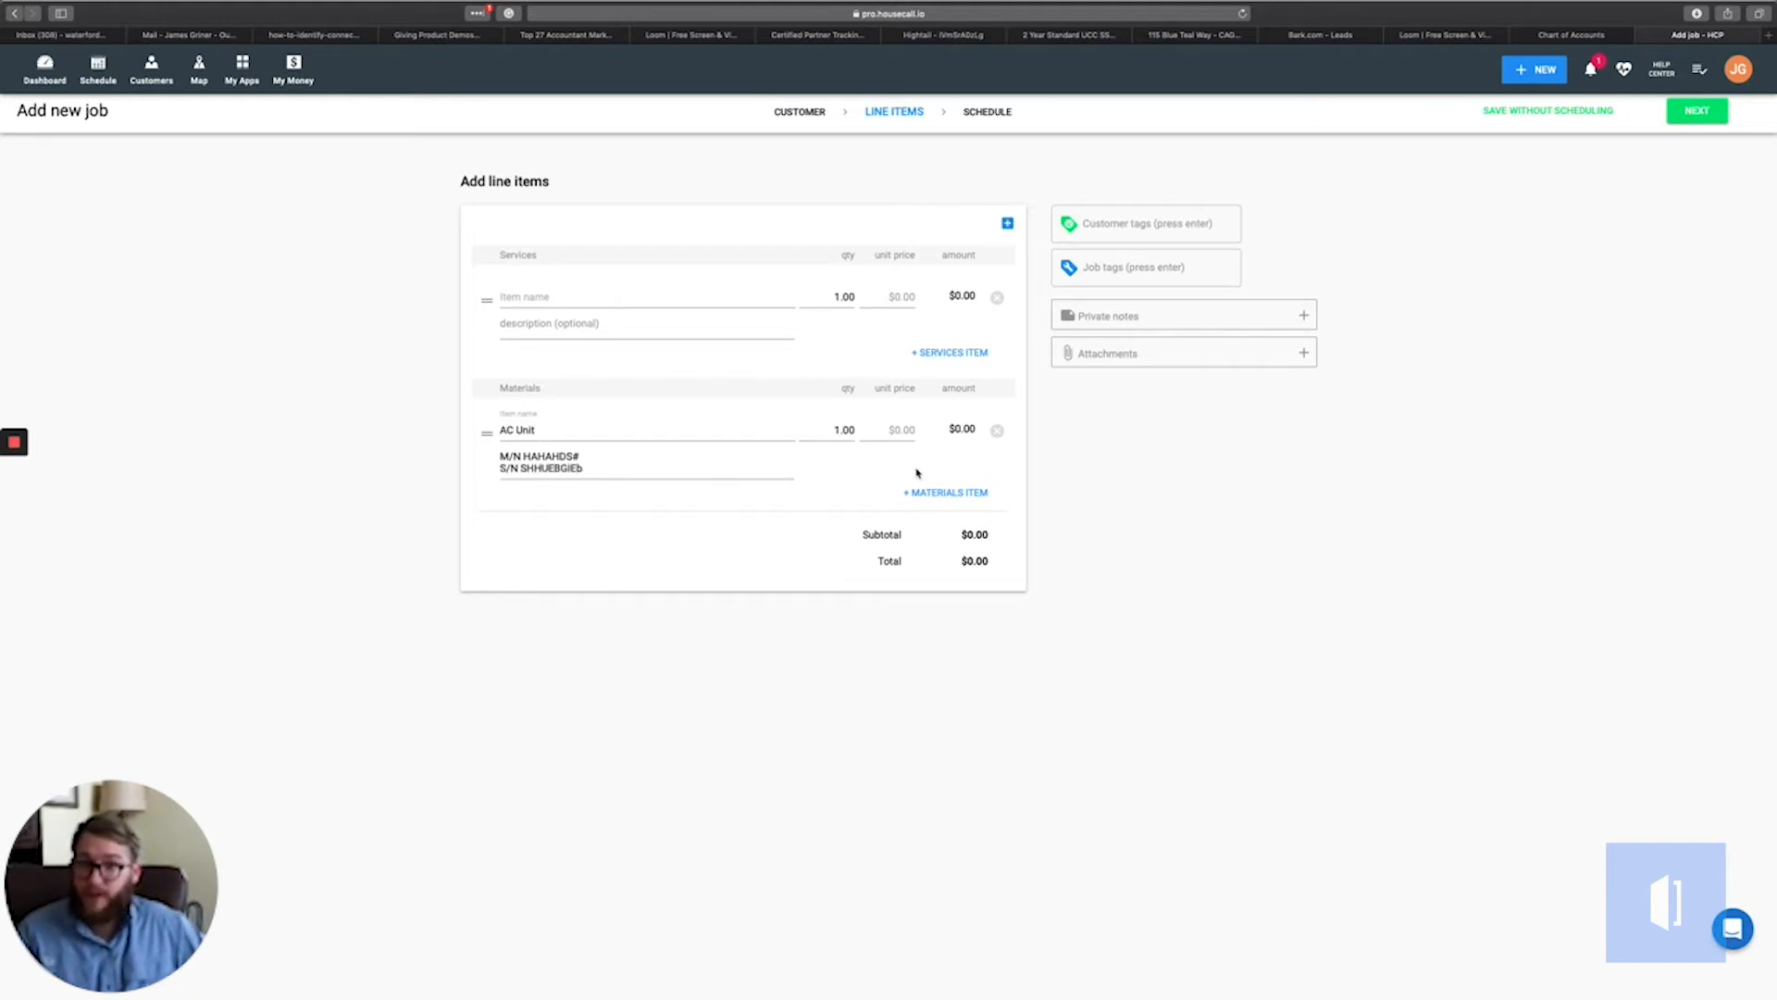
left_click(901, 428)
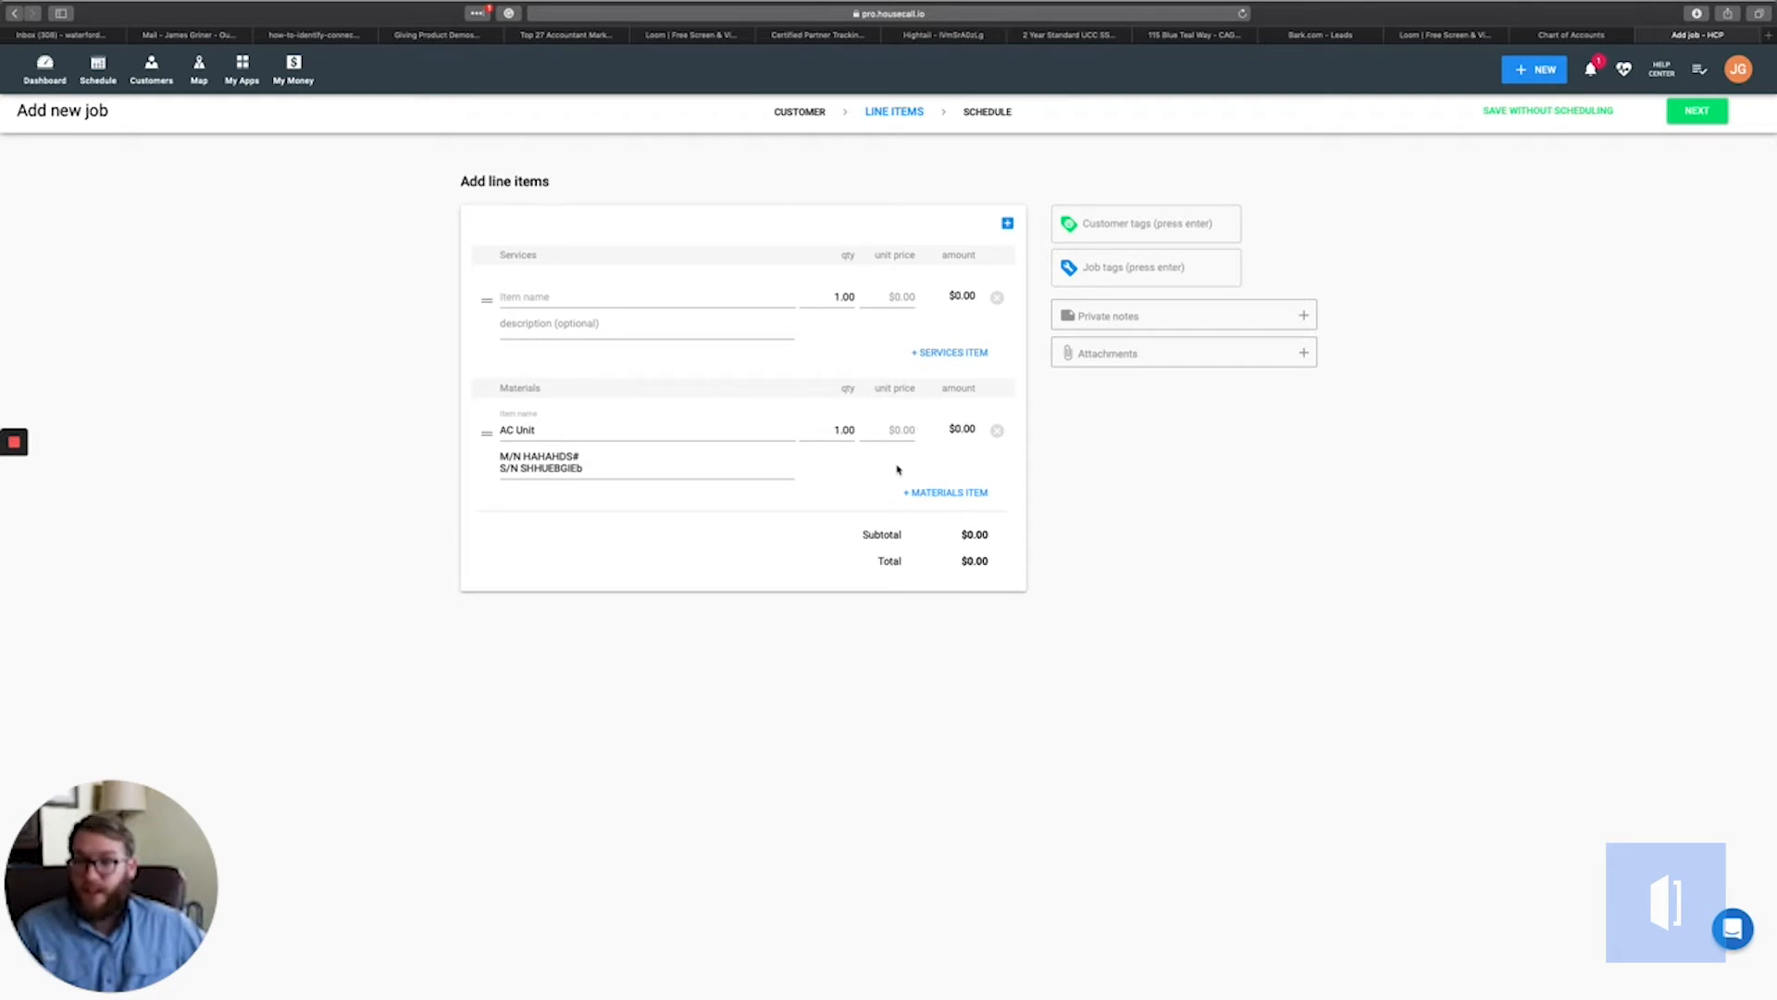
type("4000")
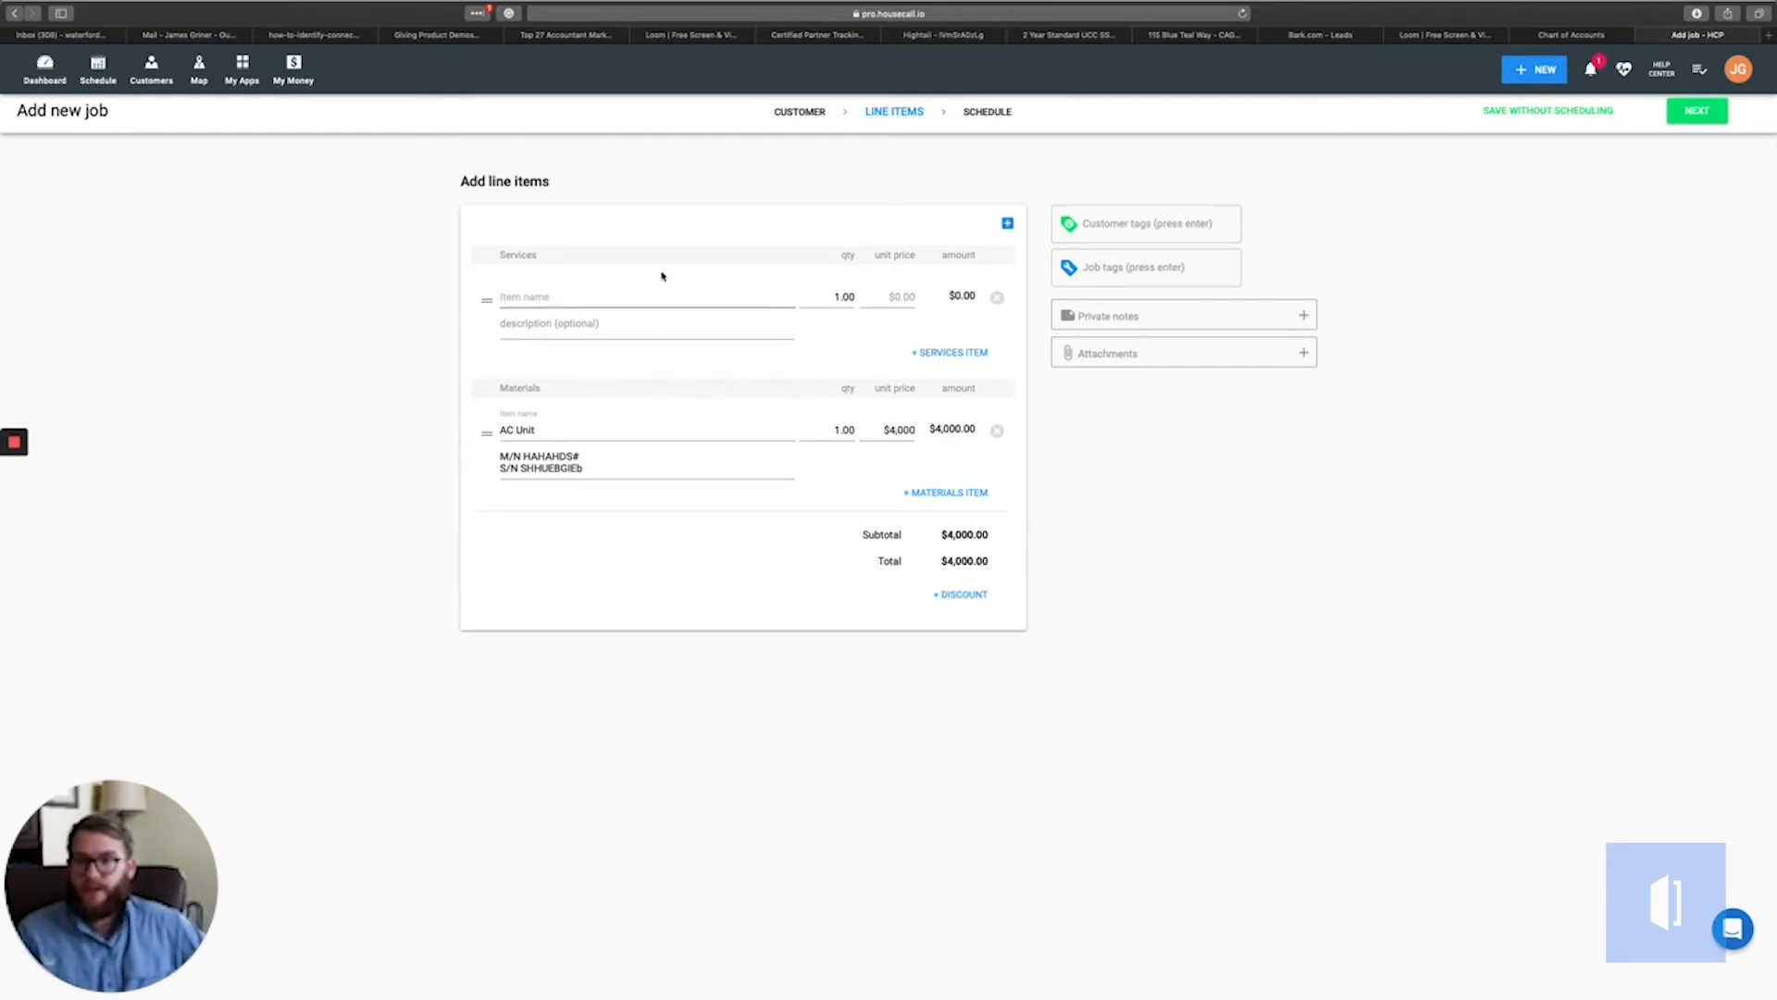
Add the Custom Services - Custom Job service with a quantity of 6 and a unit price of $80
left_click(531, 296)
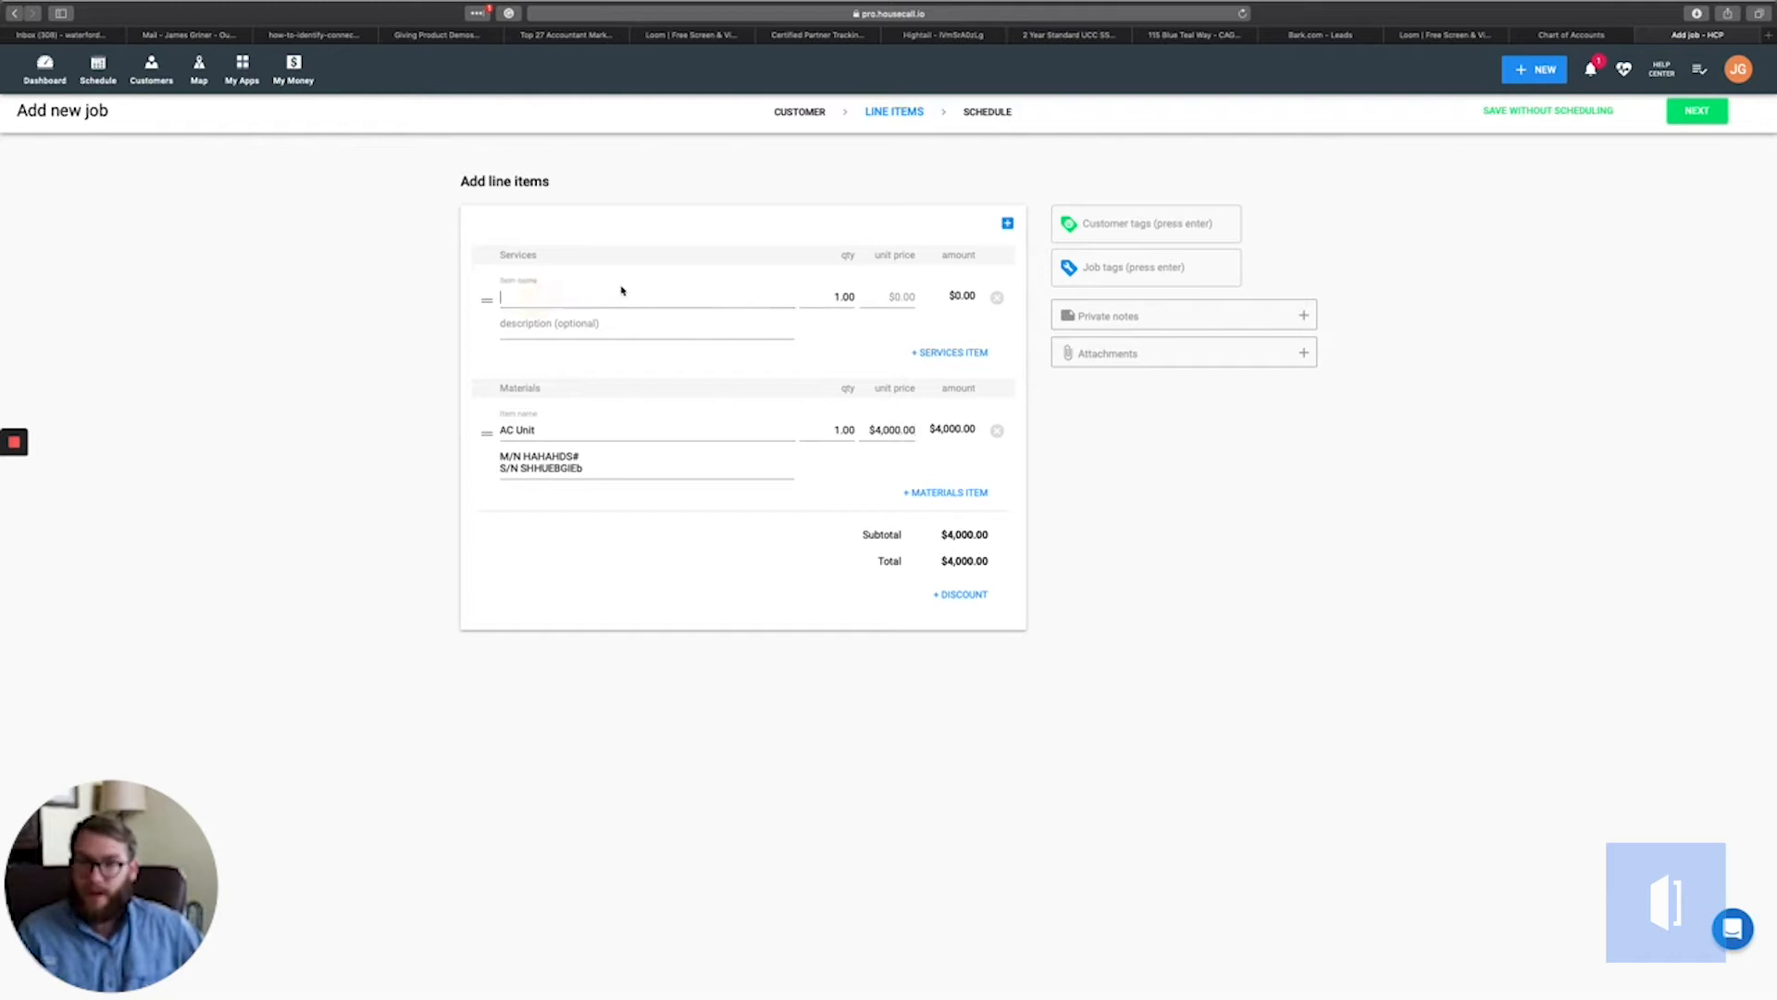
type("Cus")
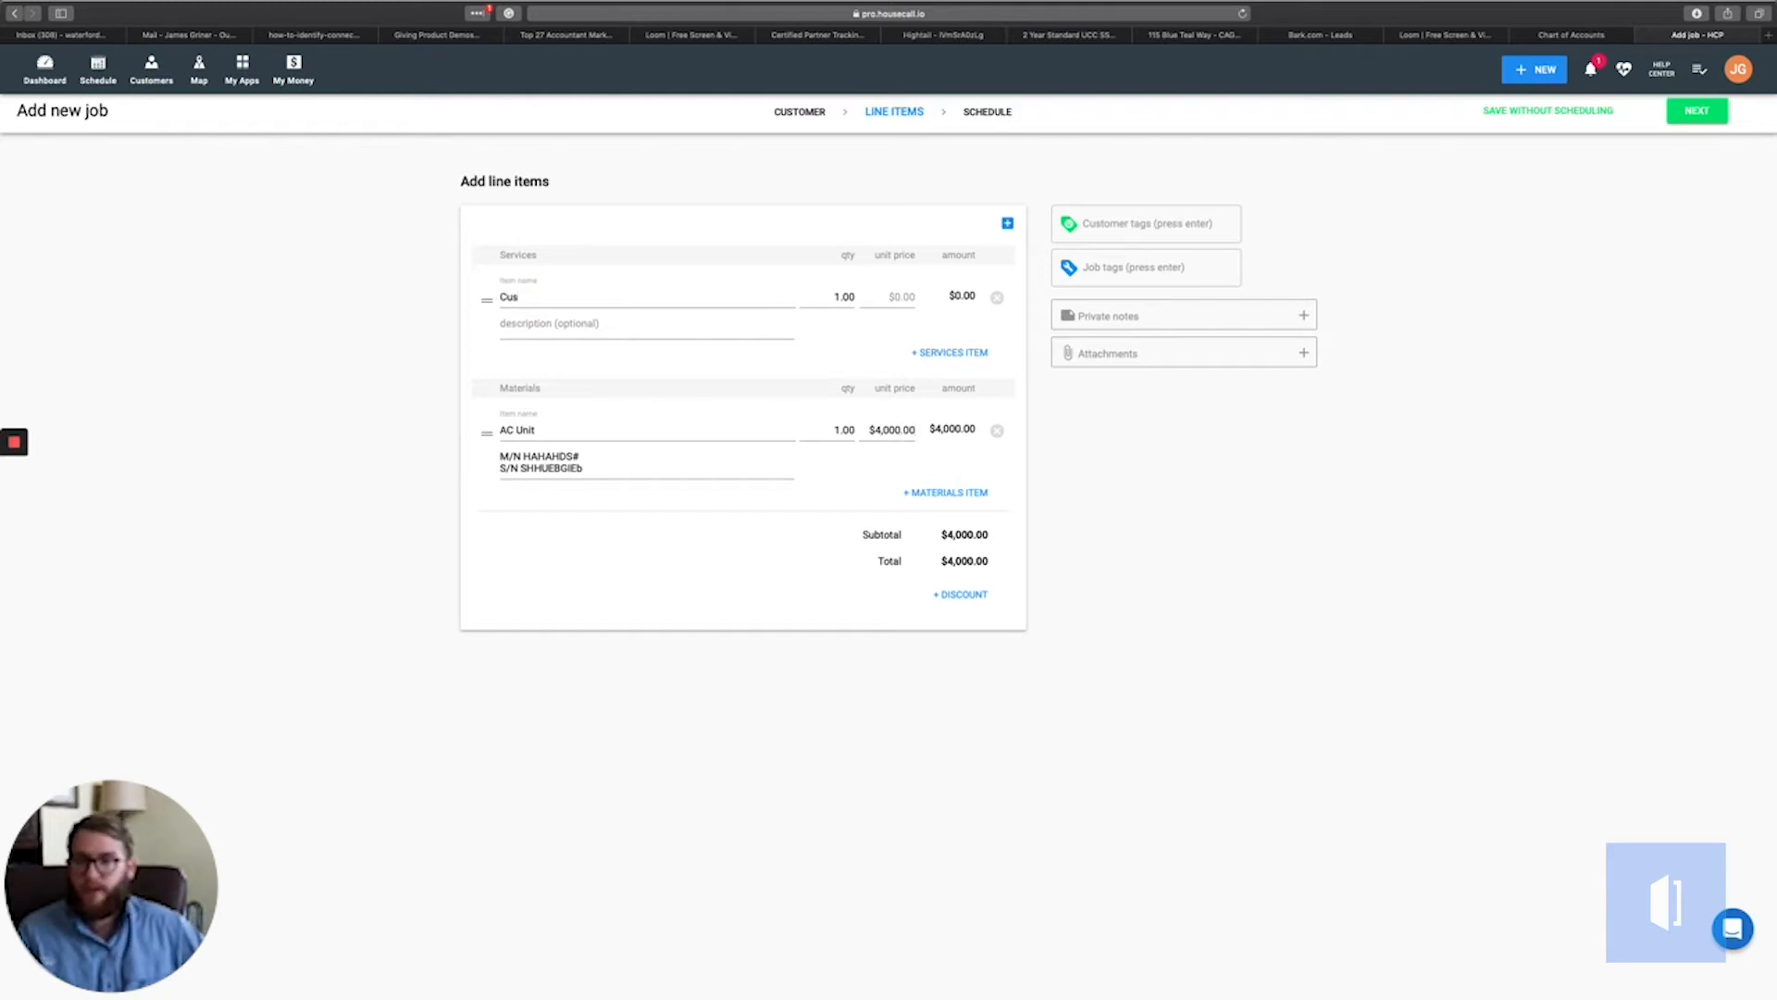
left_click(602, 333)
left_click(893, 296)
type("80")
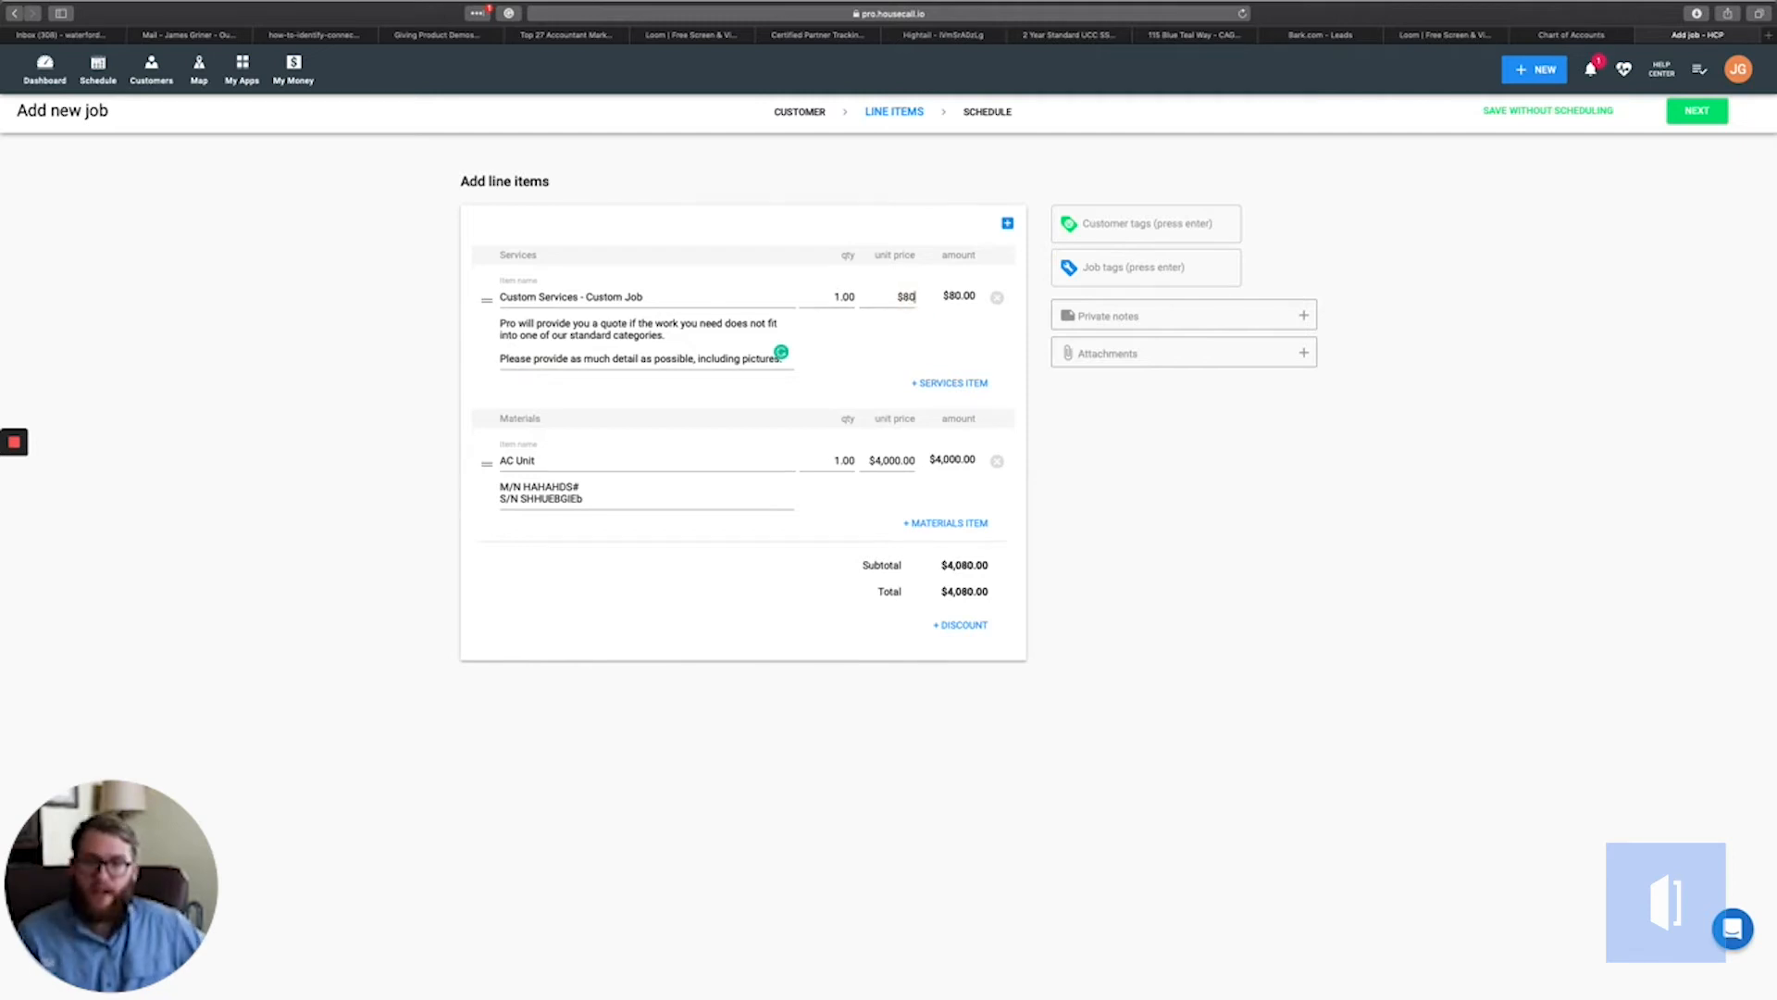
key("shift+Tab")
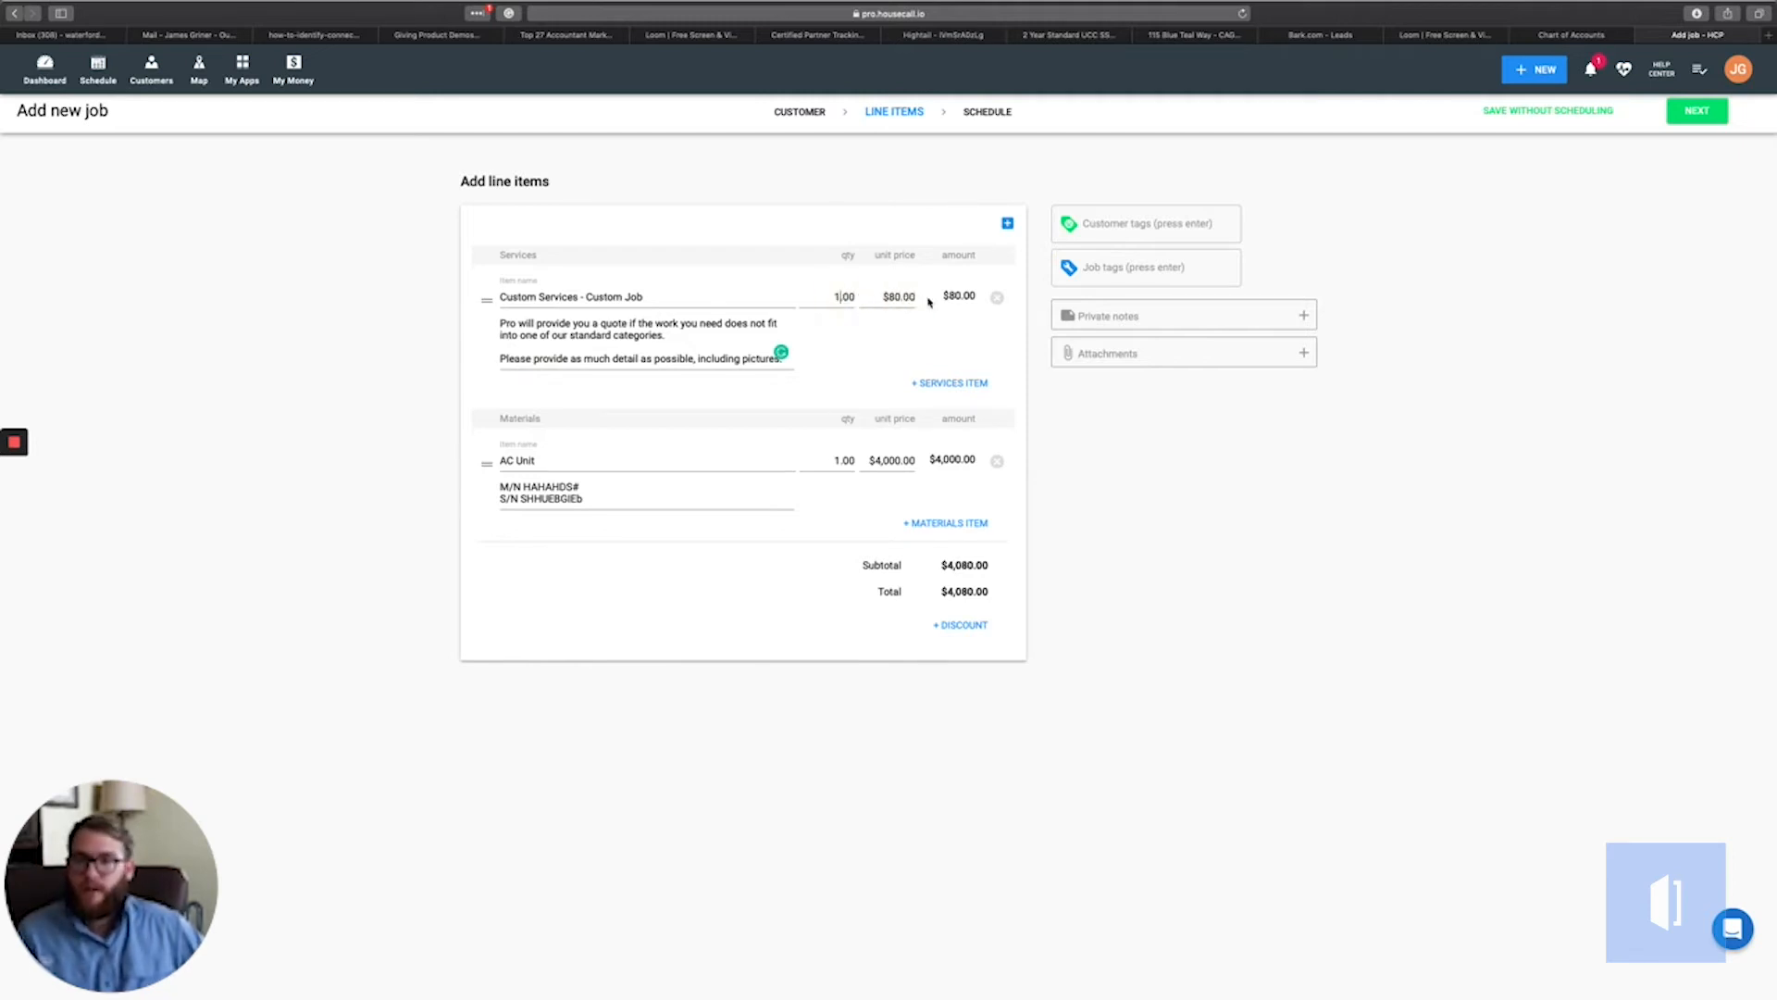
left_click(832, 297)
type("6")
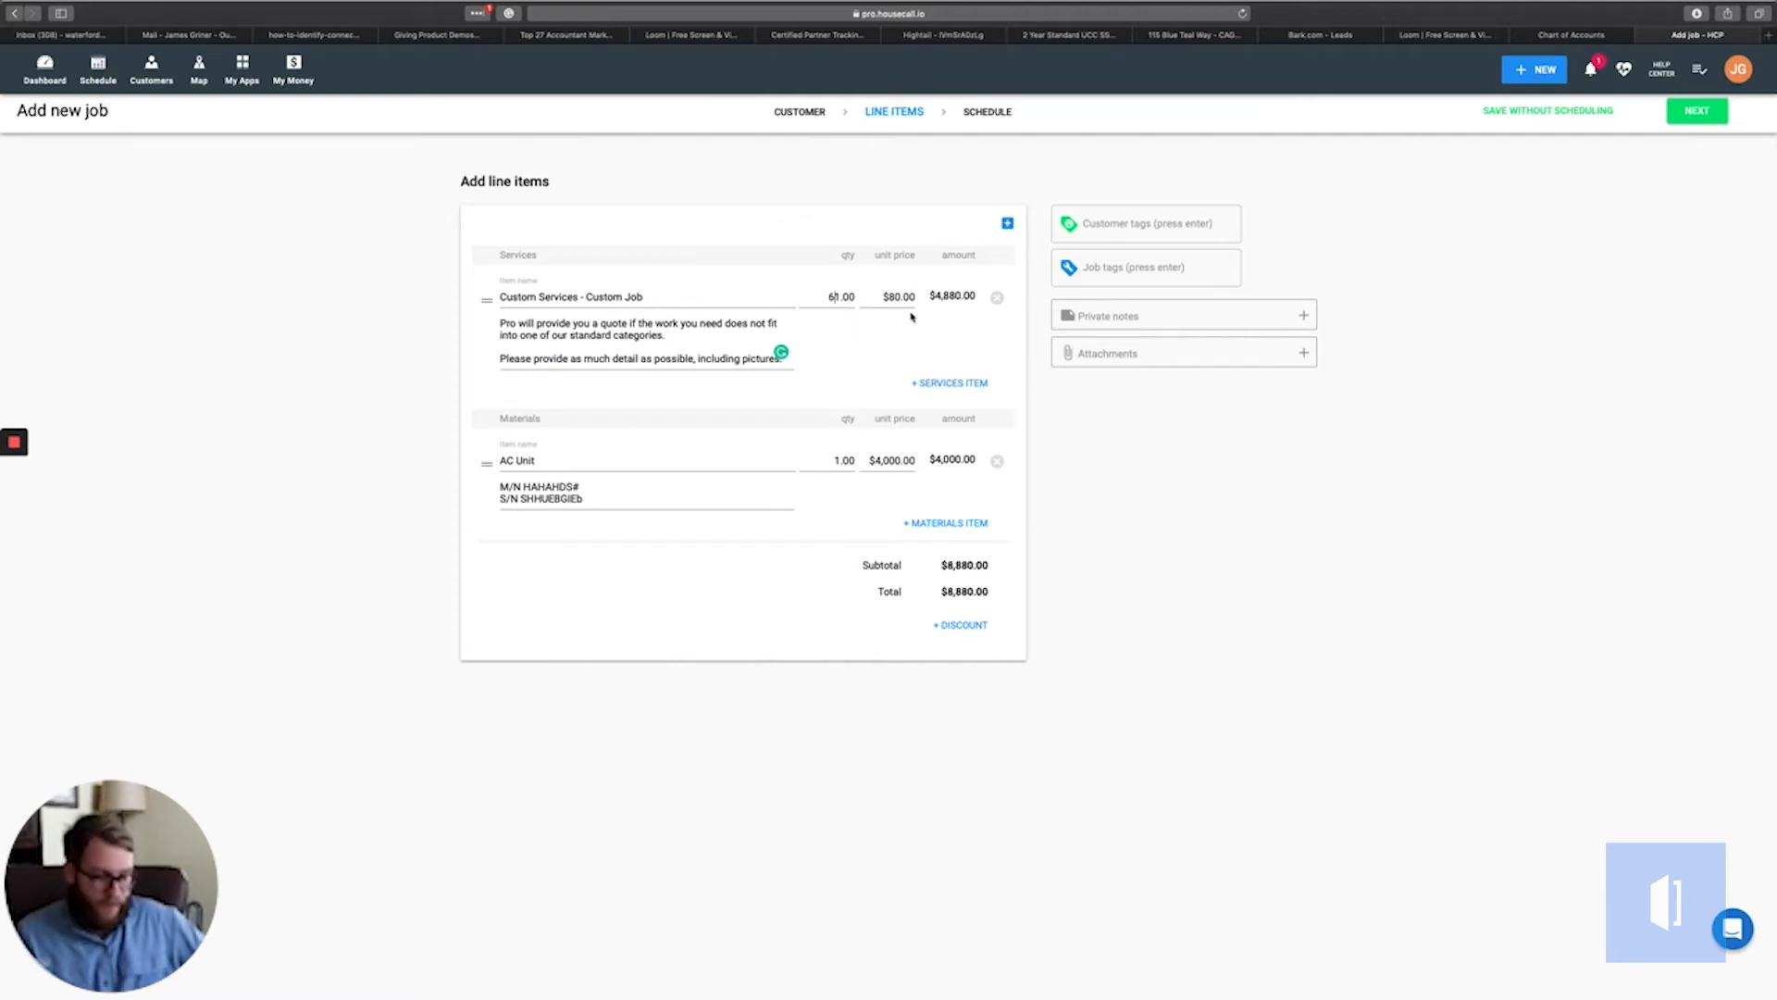
key("BackSpace")
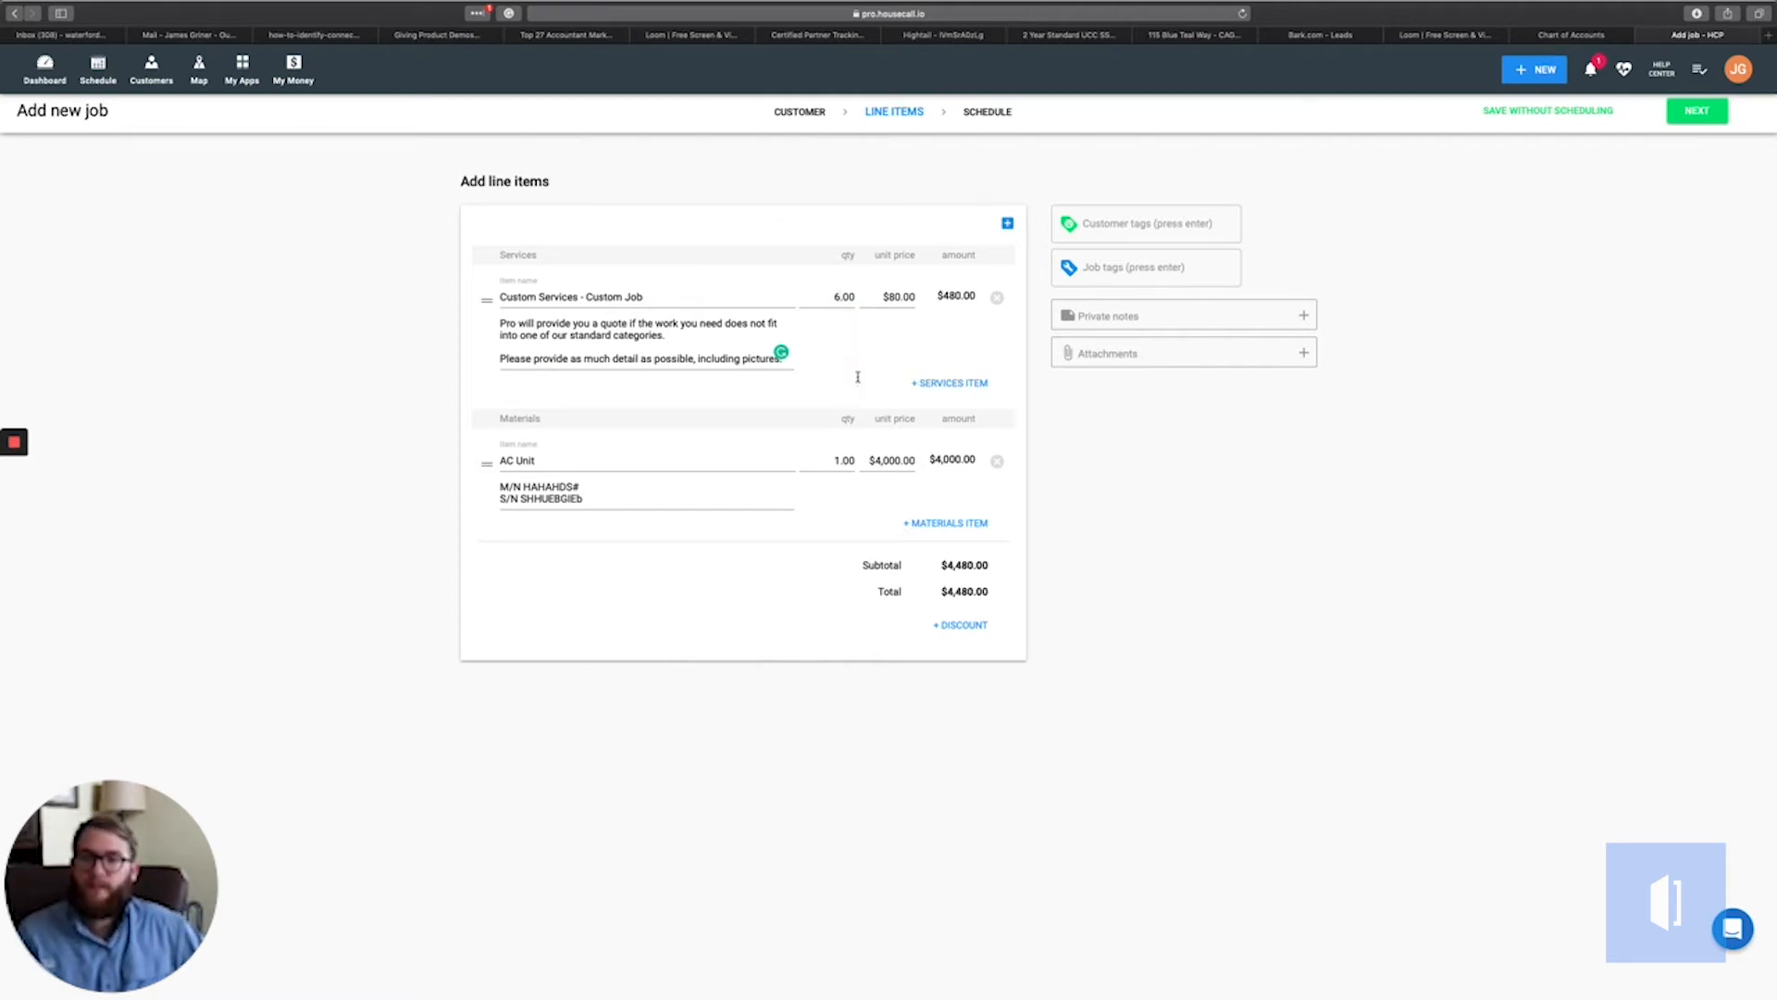
left_click(951, 382)
left_click(633, 397)
type("A/")
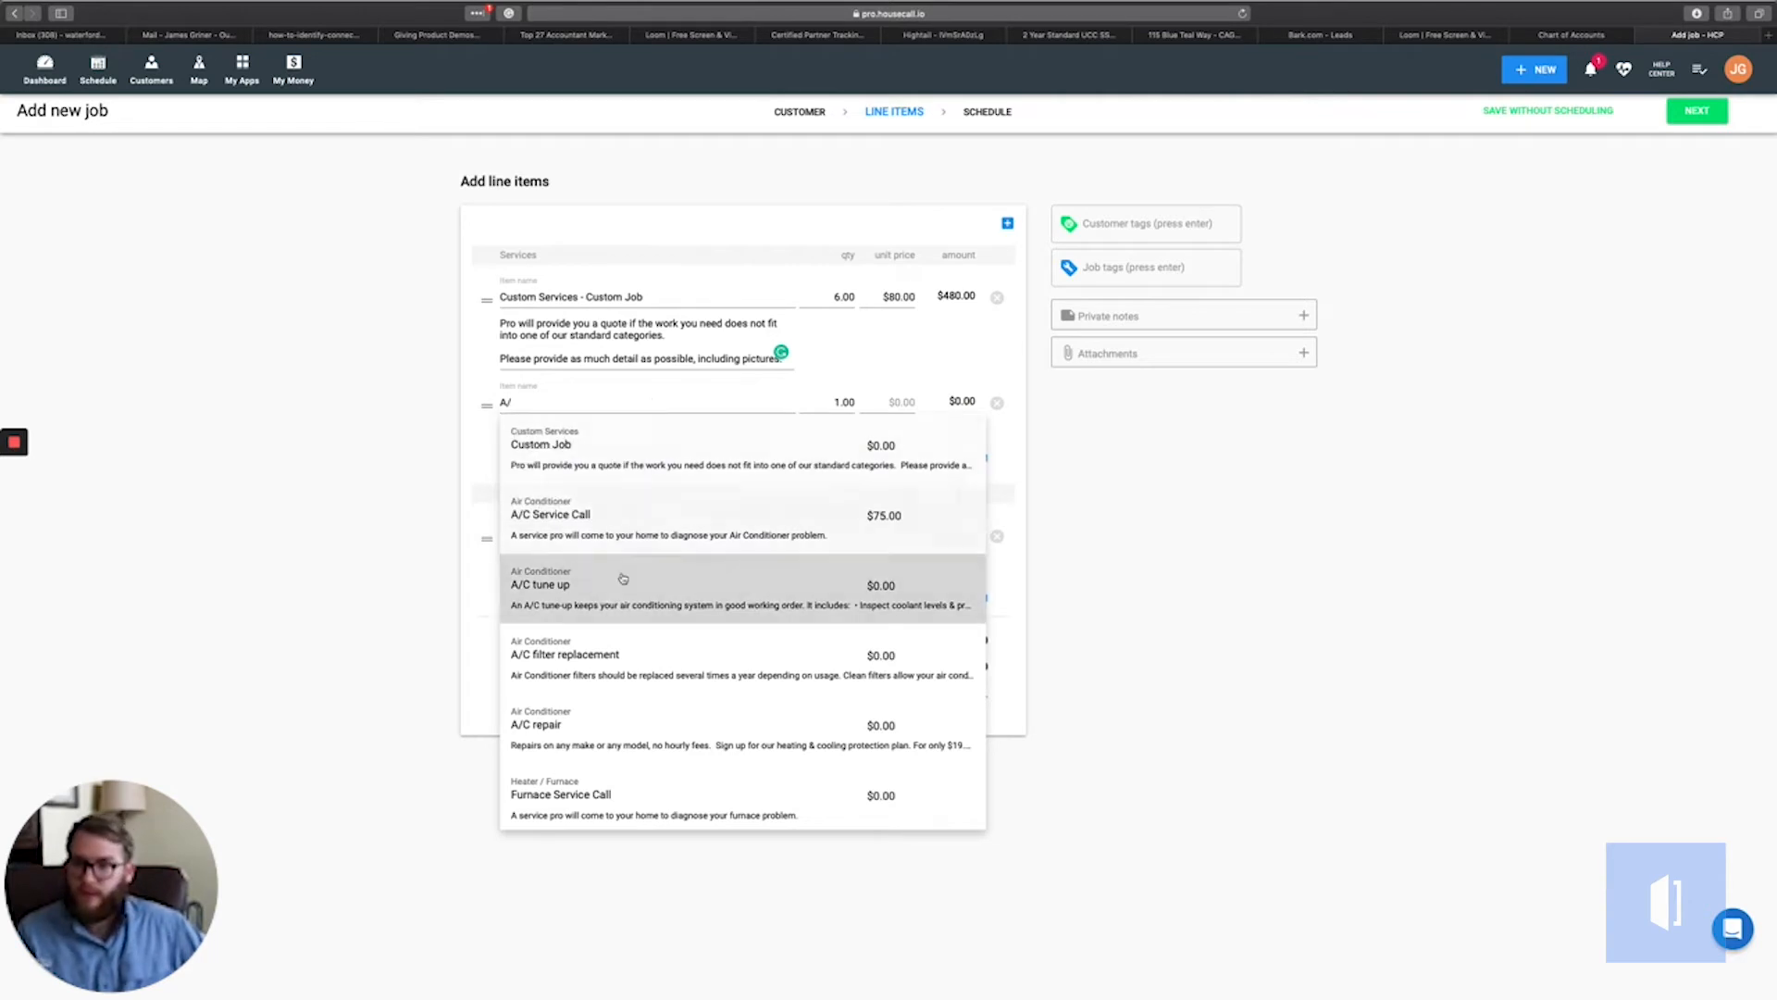
left_click(680, 657)
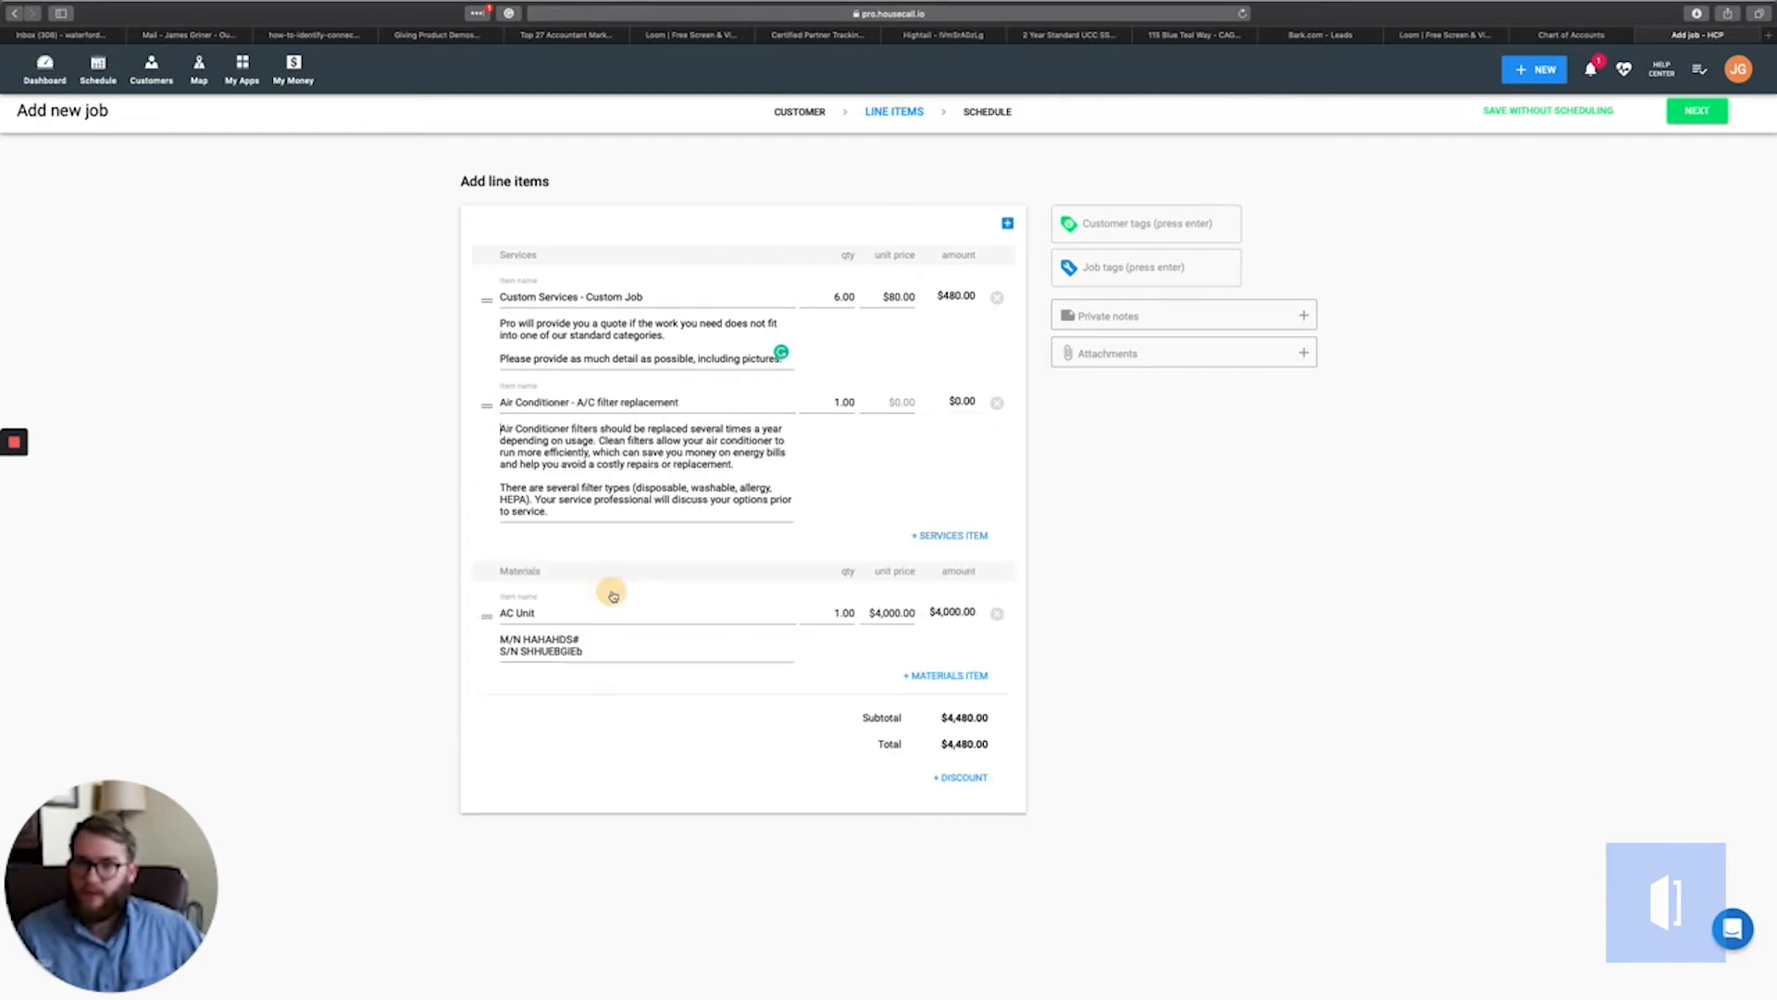
left_click(997, 402)
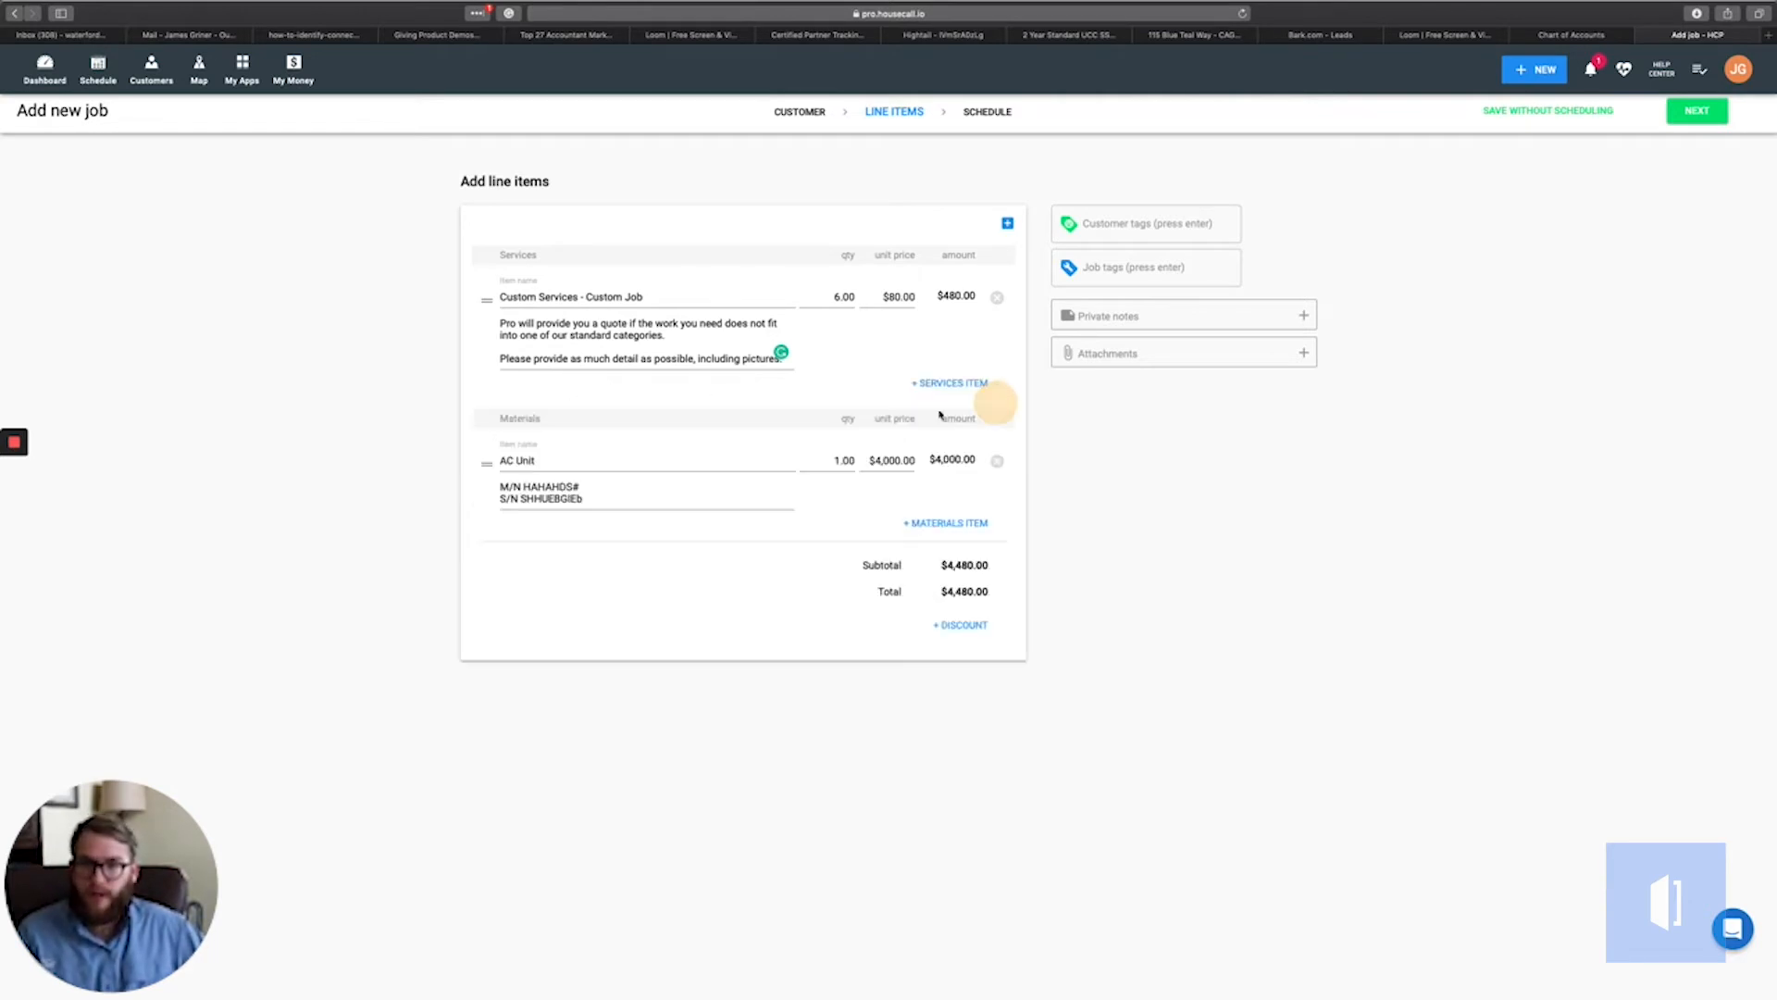
Add the Air Conditioner - A/C tune up service to the job with a unit price of $150
left_click(953, 382)
type("A")
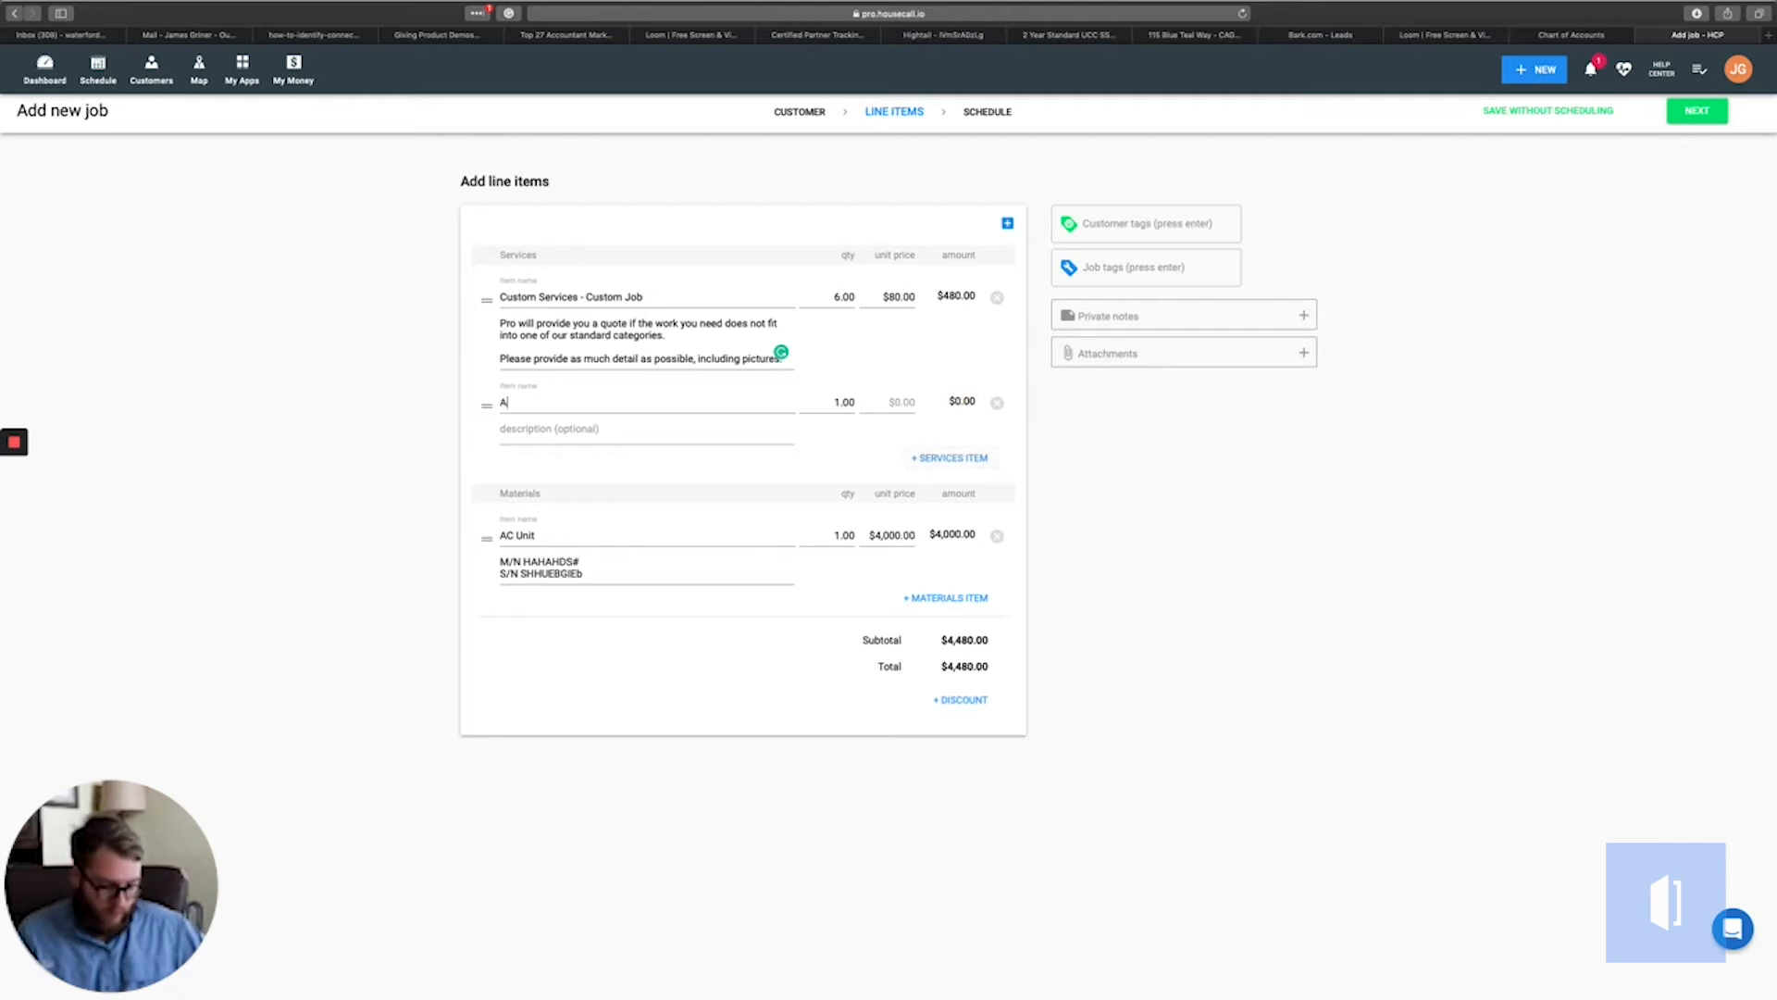
type("/C")
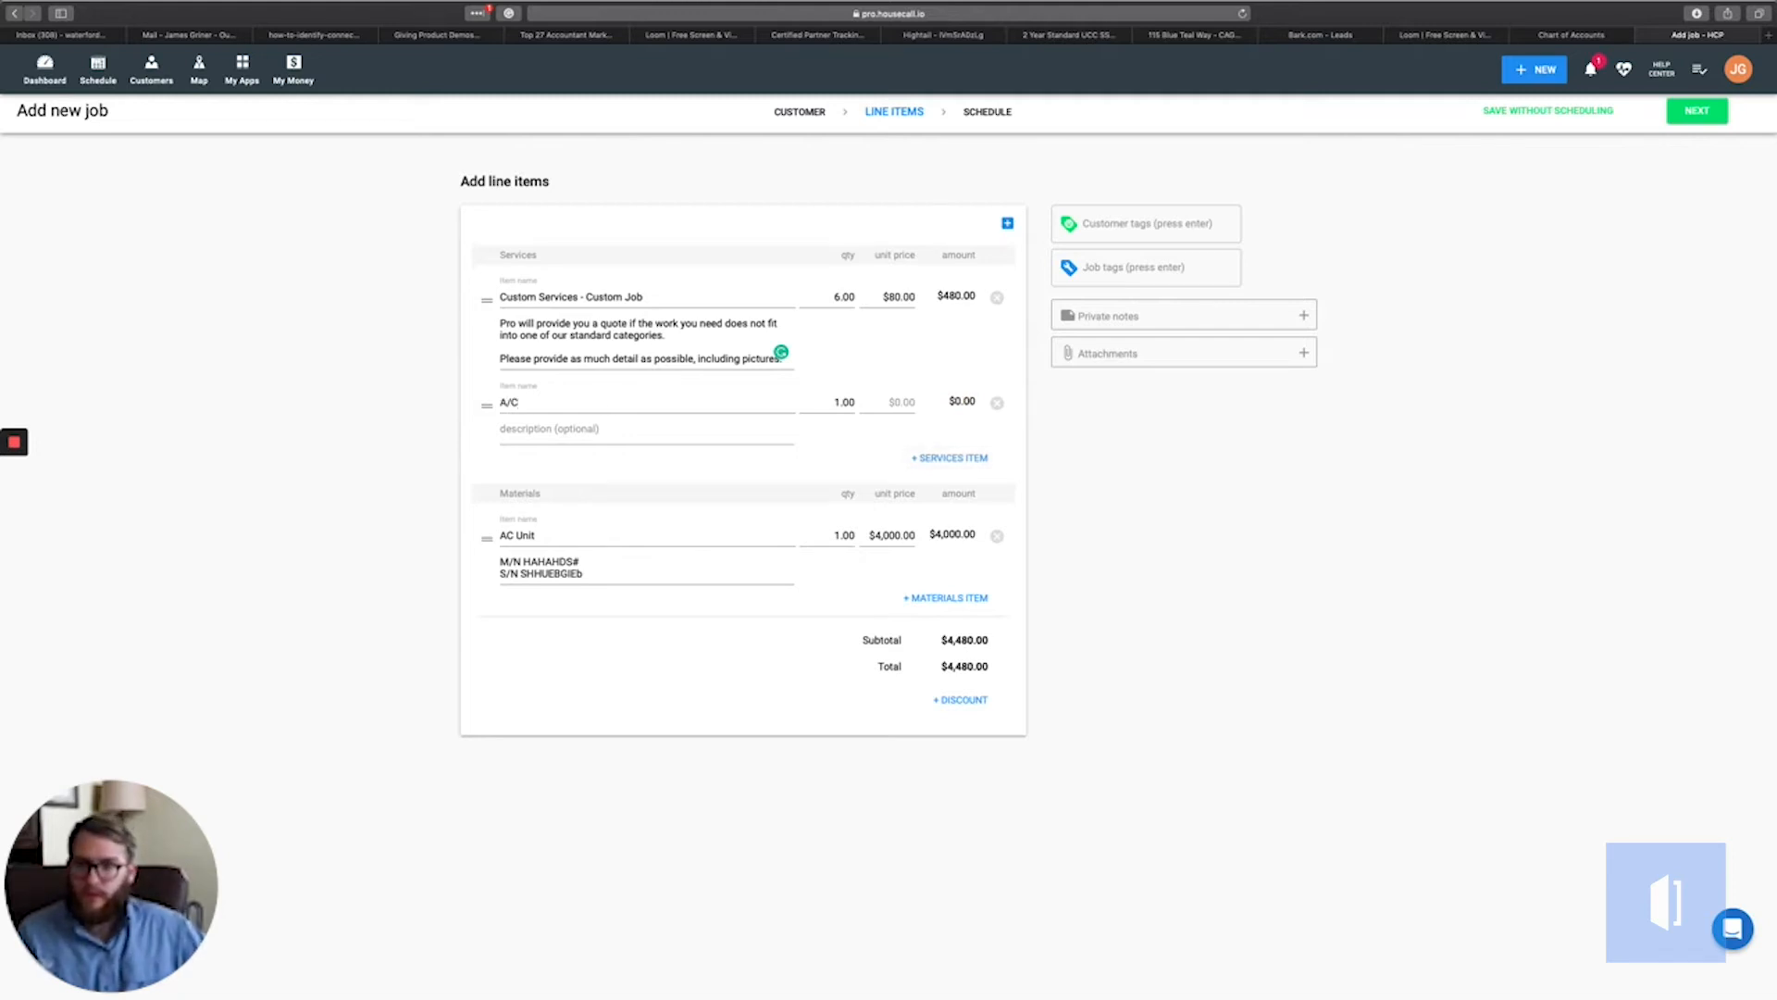
left_click(684, 498)
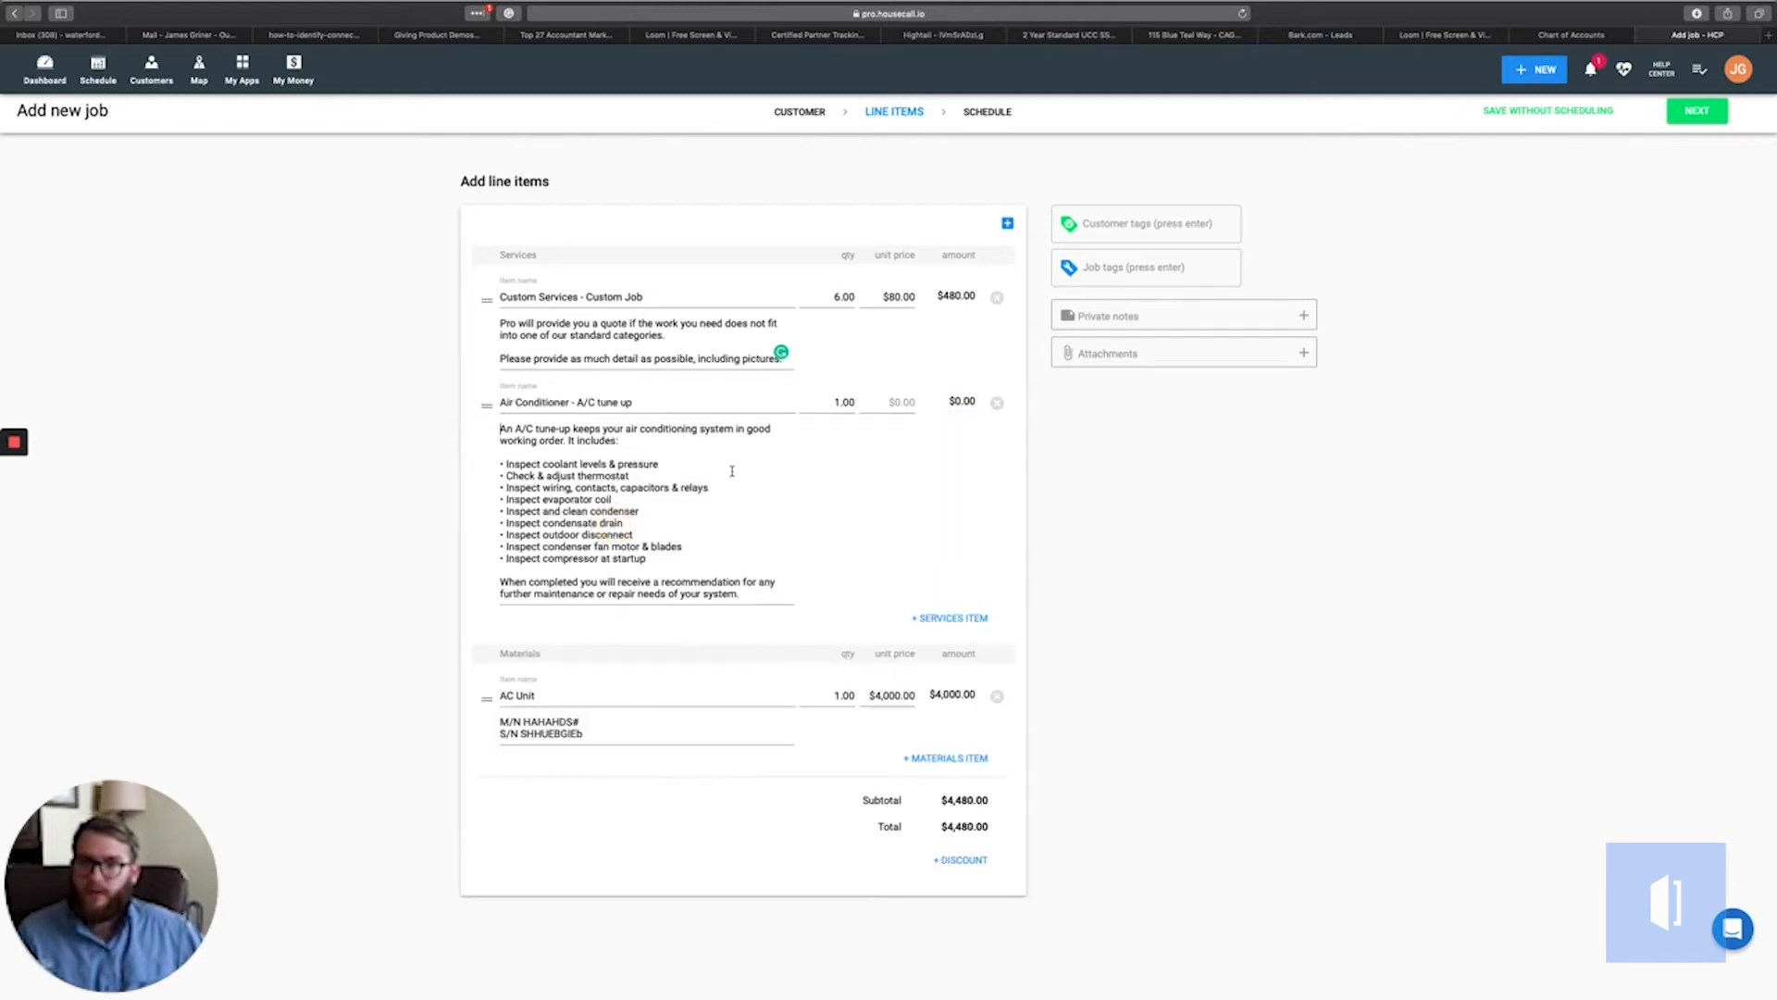
left_click(896, 402)
type("150")
left_click(1095, 499)
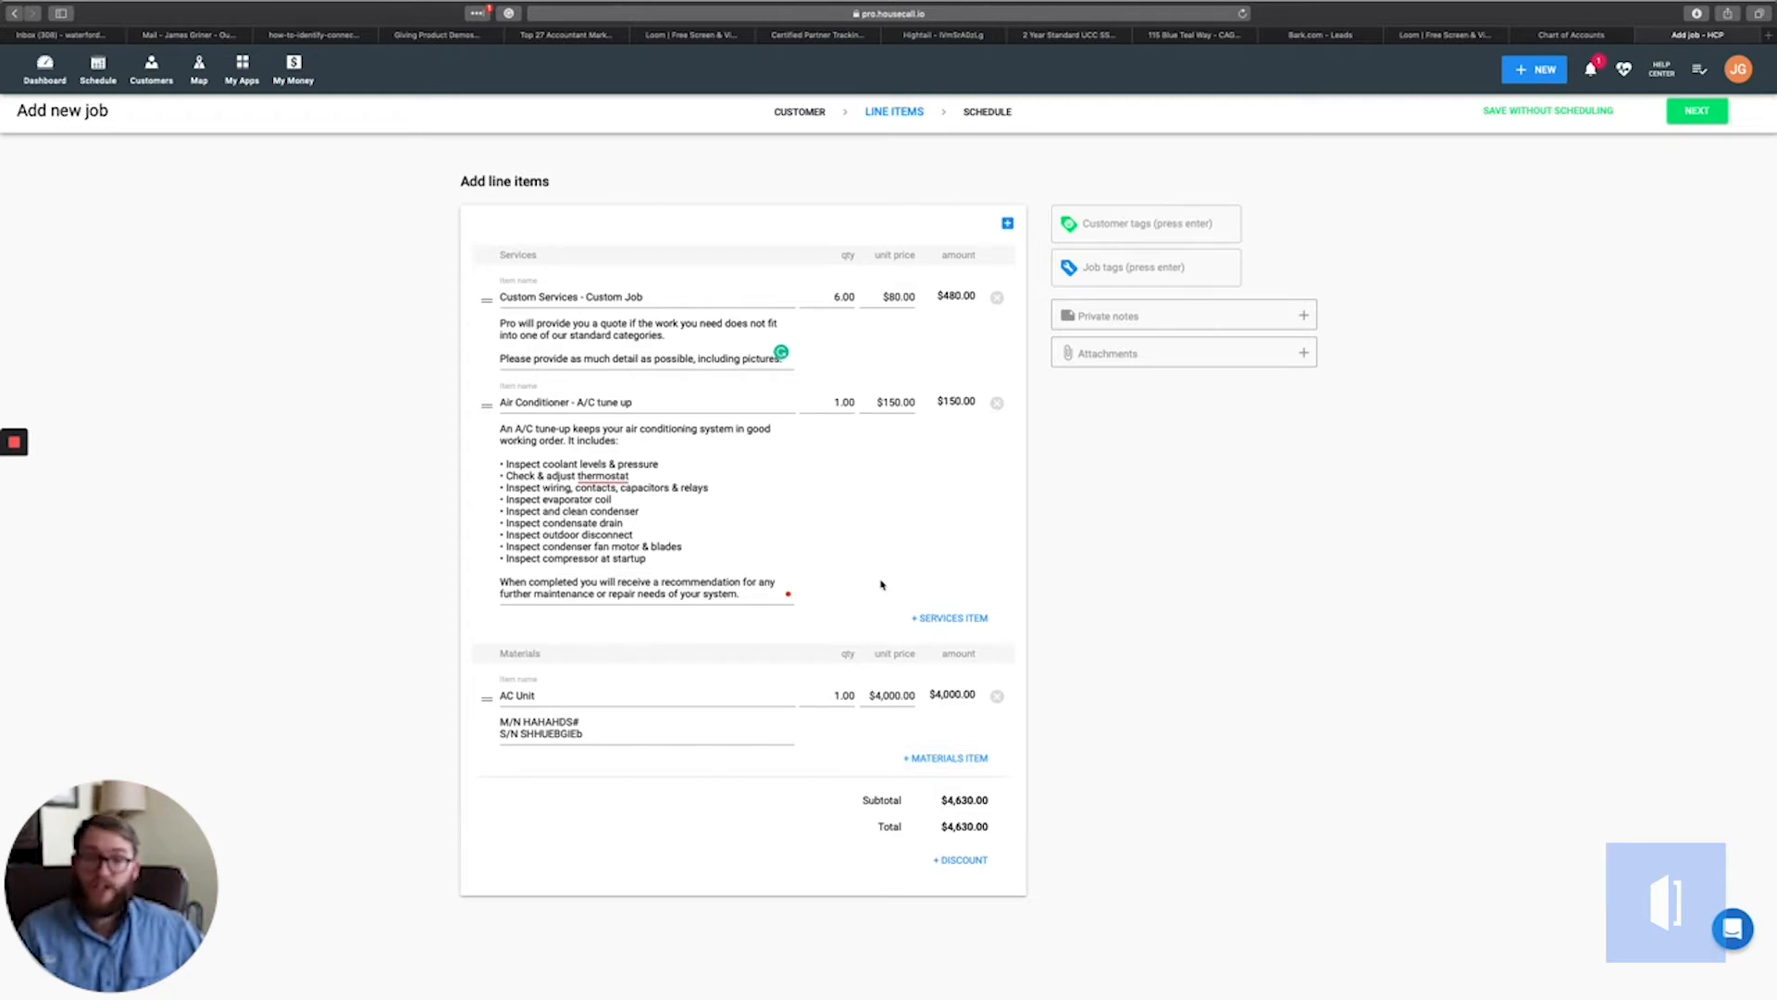
Add the Custom Services - Finance Charge service to the job with a unit price of $4,630
left_click(944, 617)
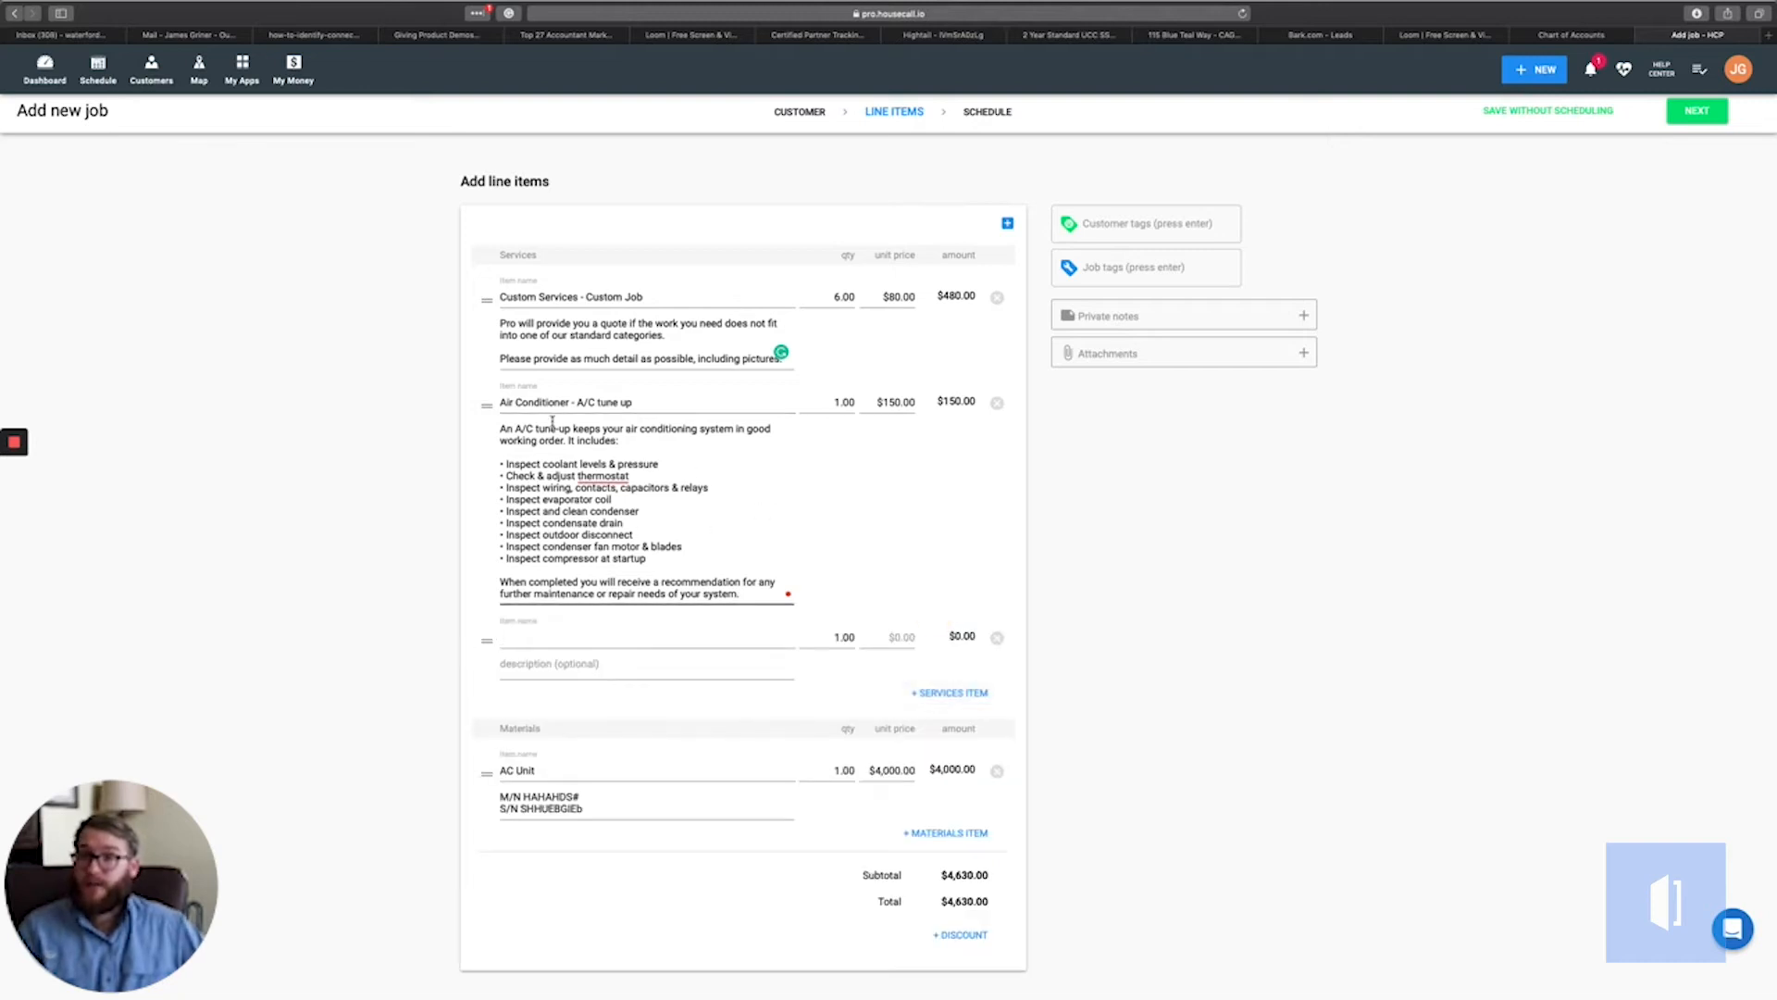
left_click(552, 634)
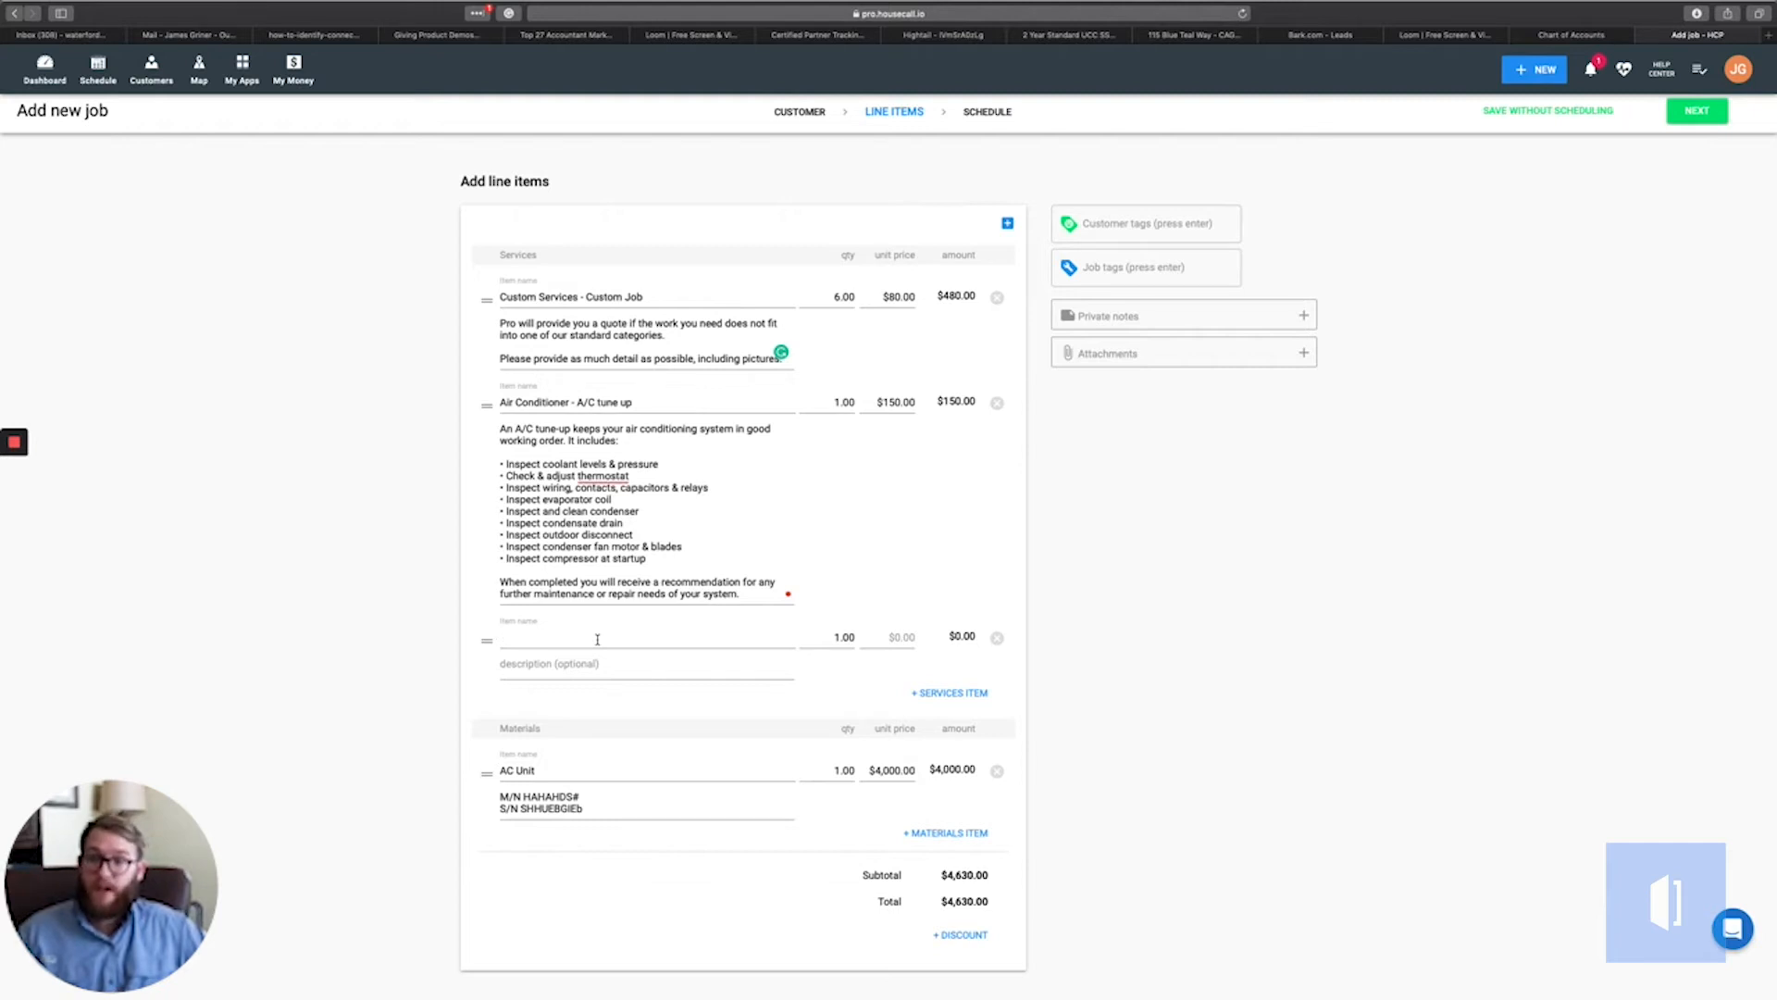
type("Fin")
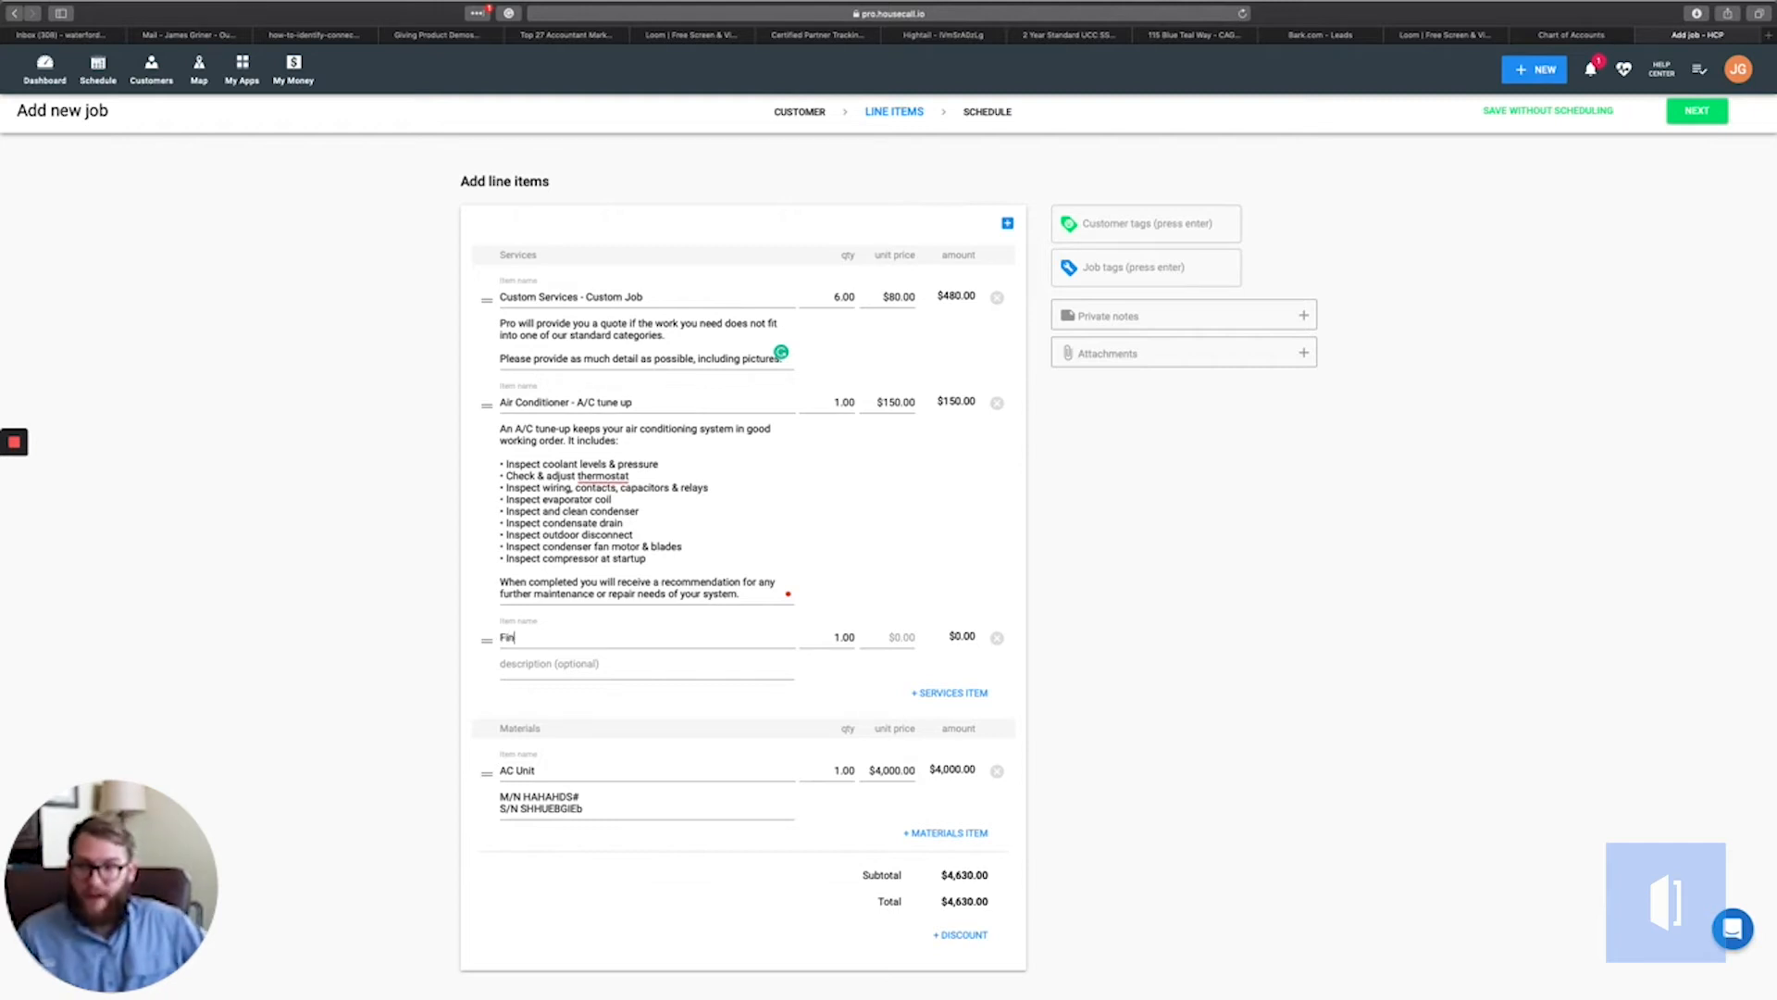
left_click(553, 676)
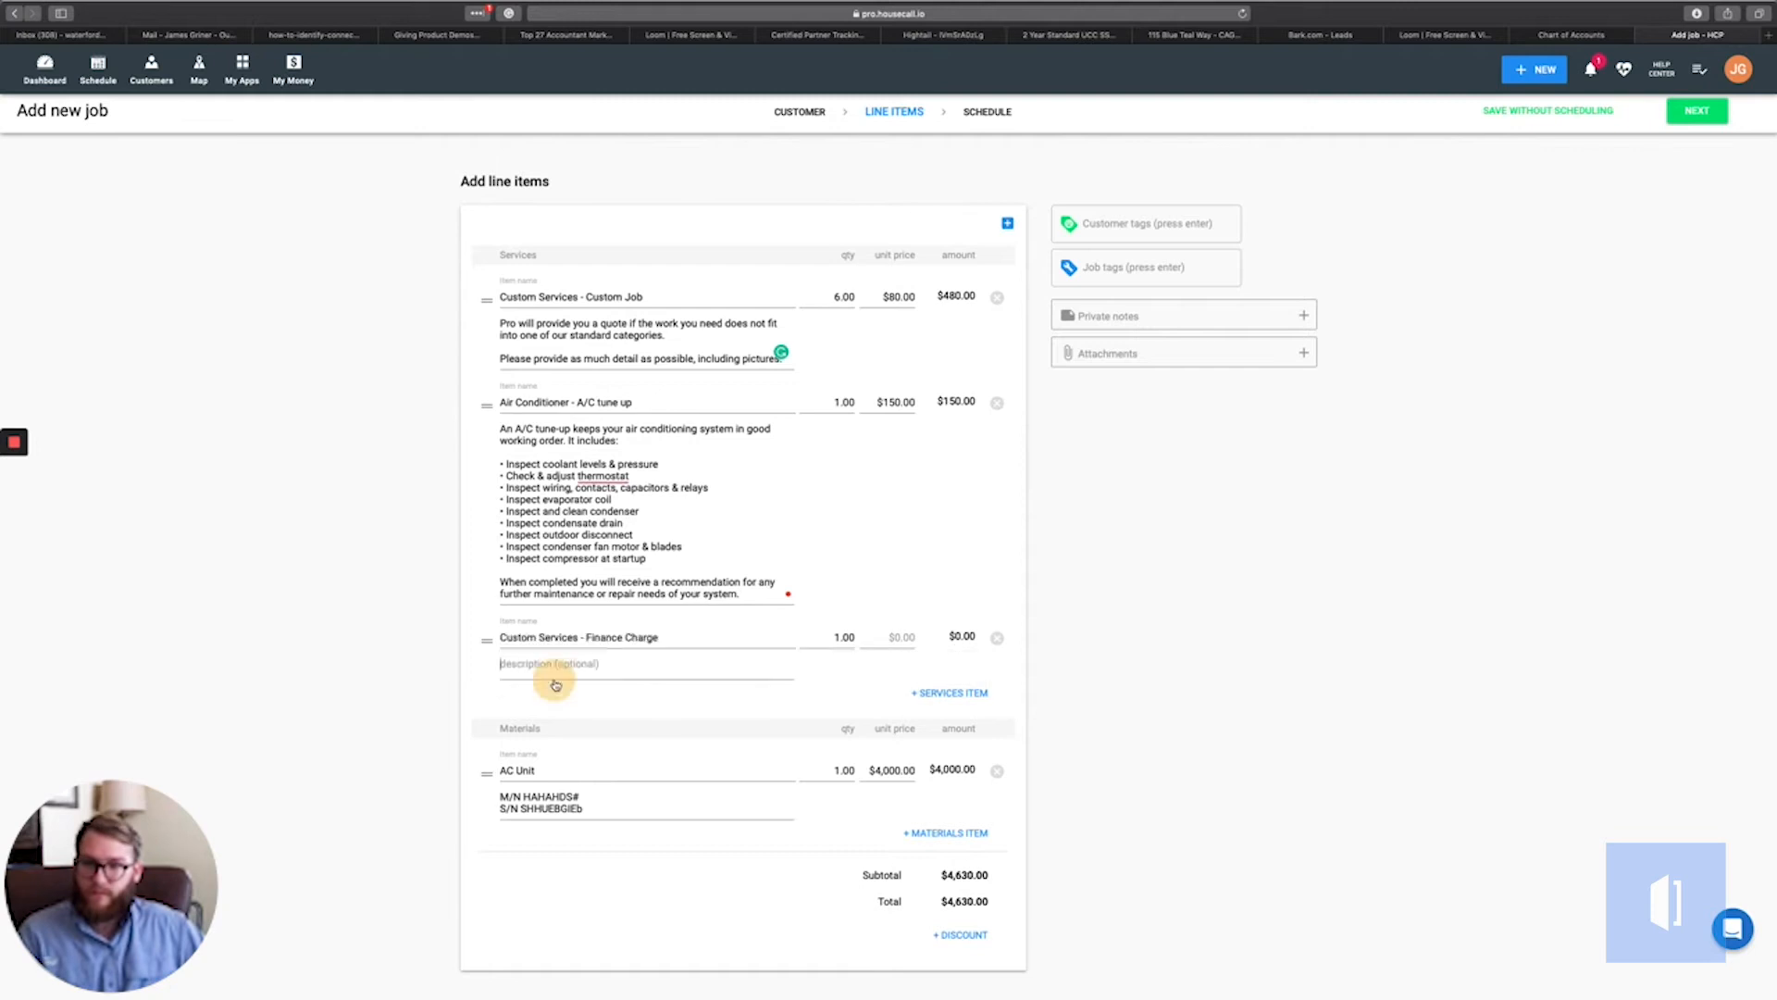
left_click(904, 636)
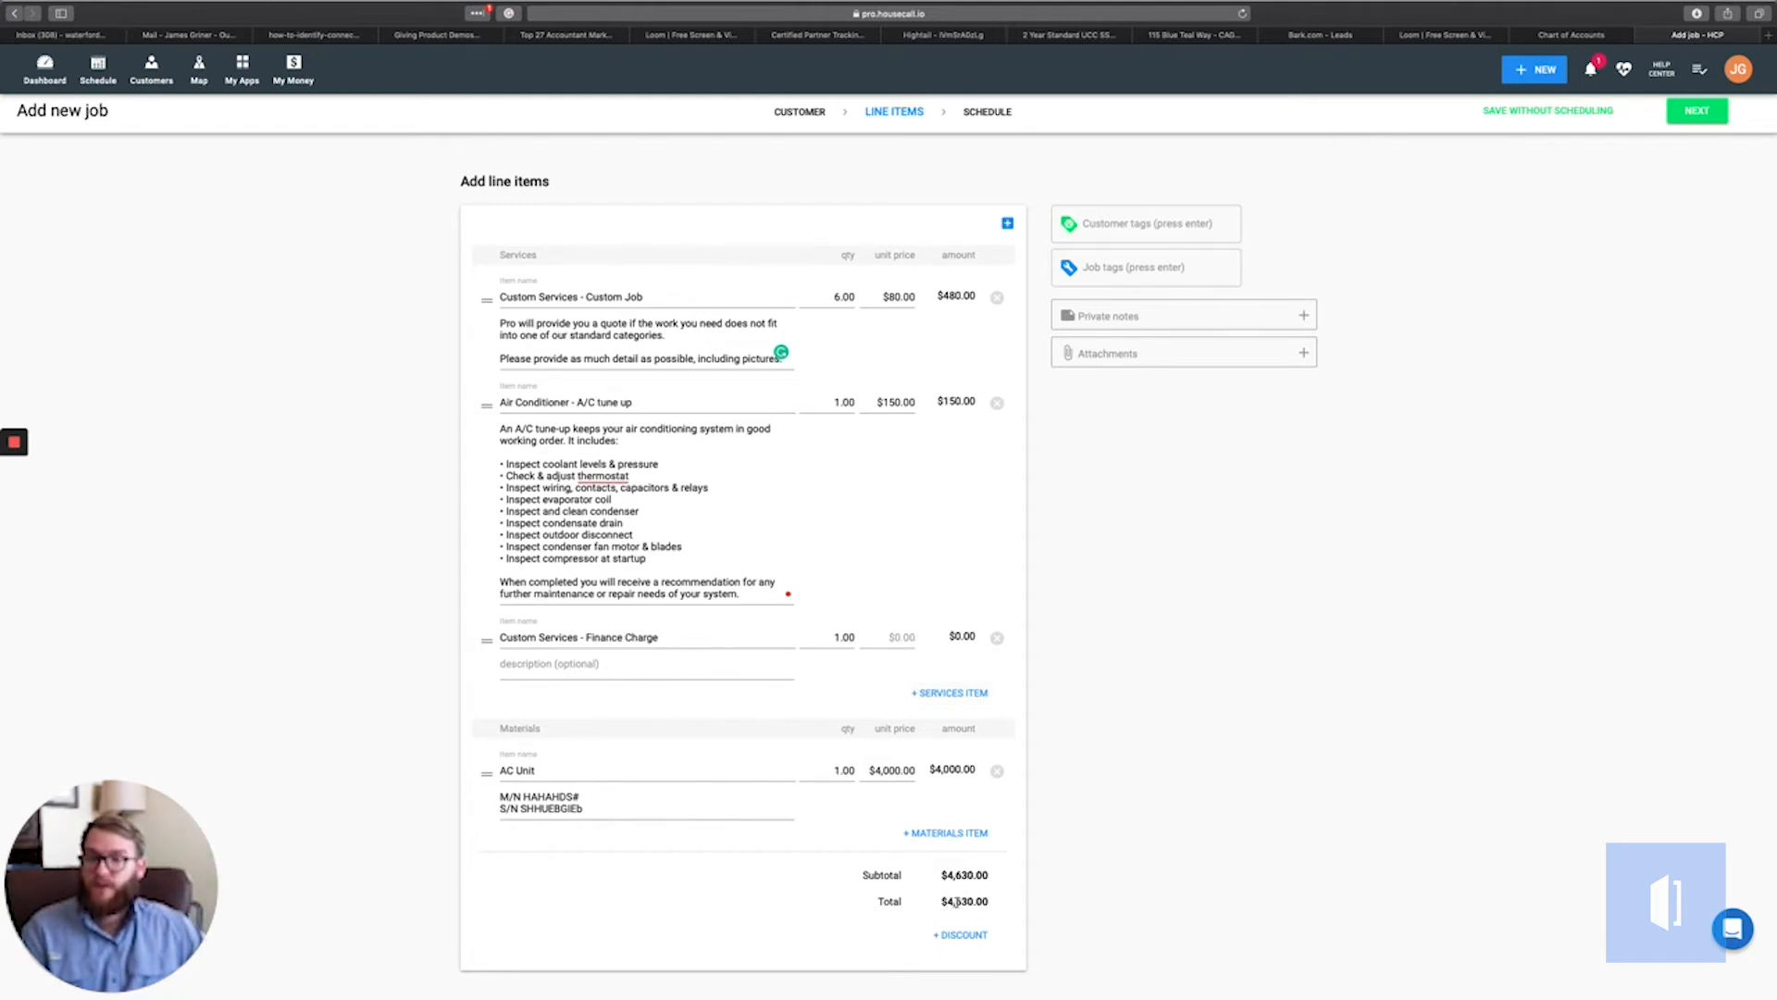
type("4630")
left_click(894, 596)
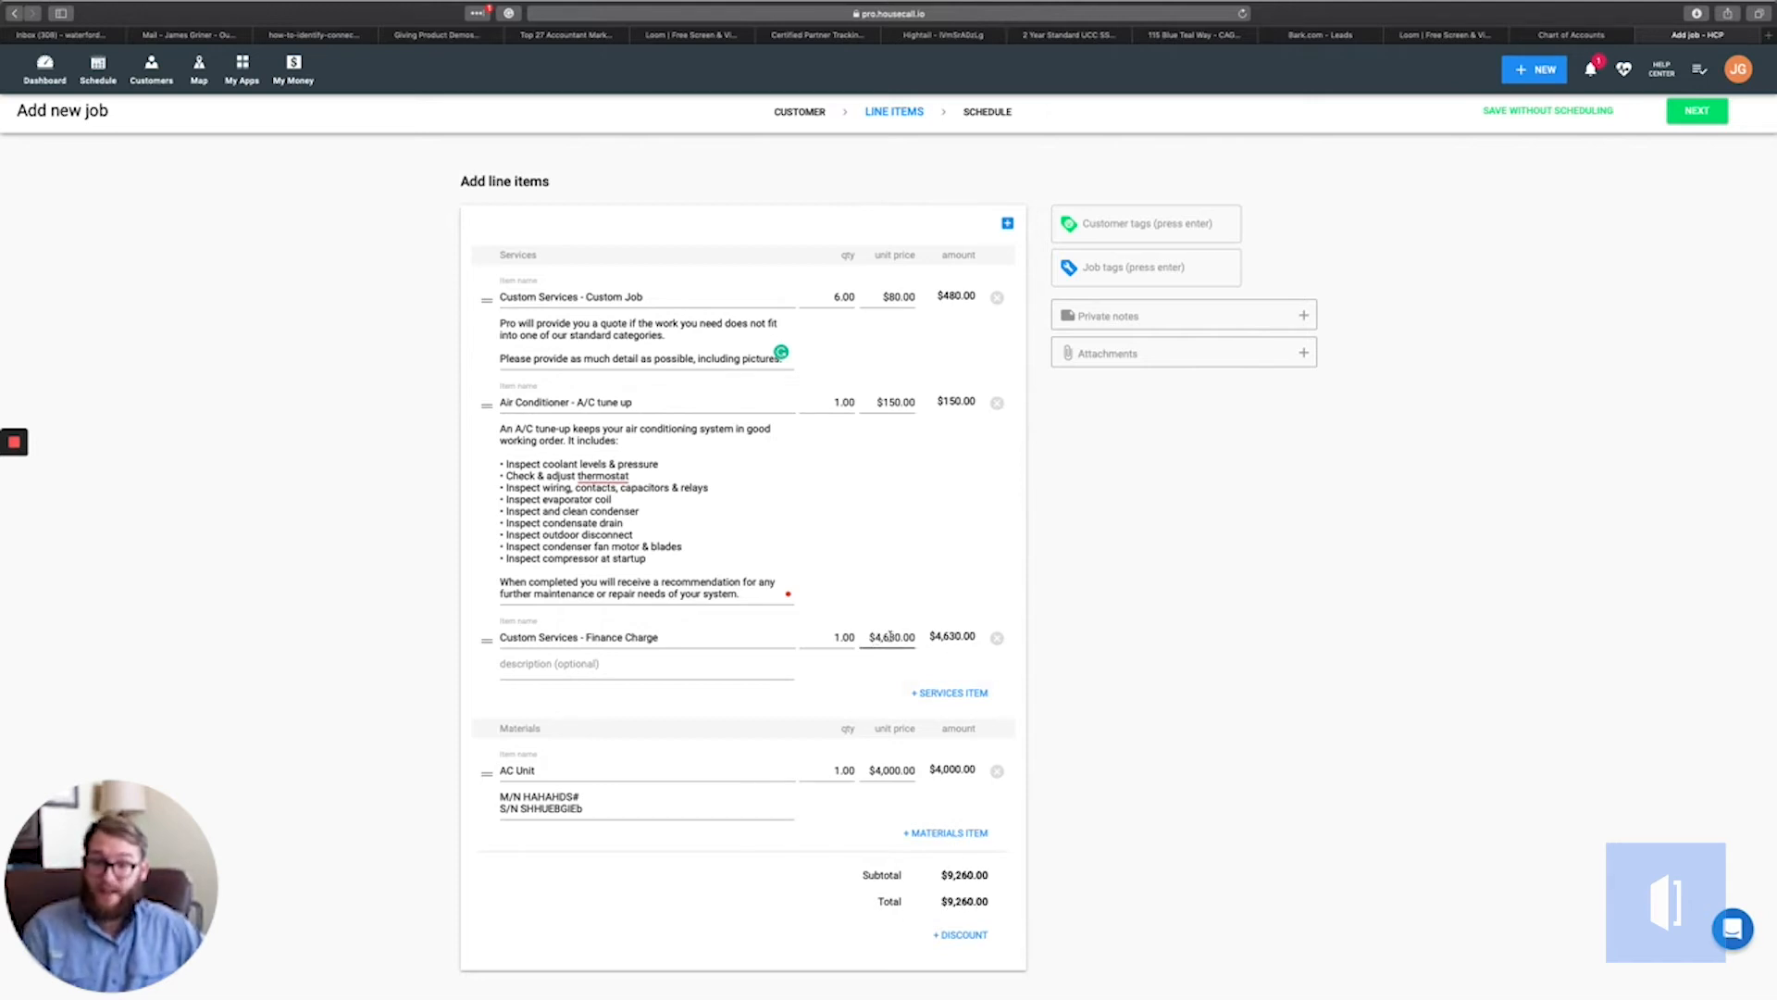
Set the Finance Charge line's quantity to 0.10 so that it charges 10 percent
left_click(835, 636)
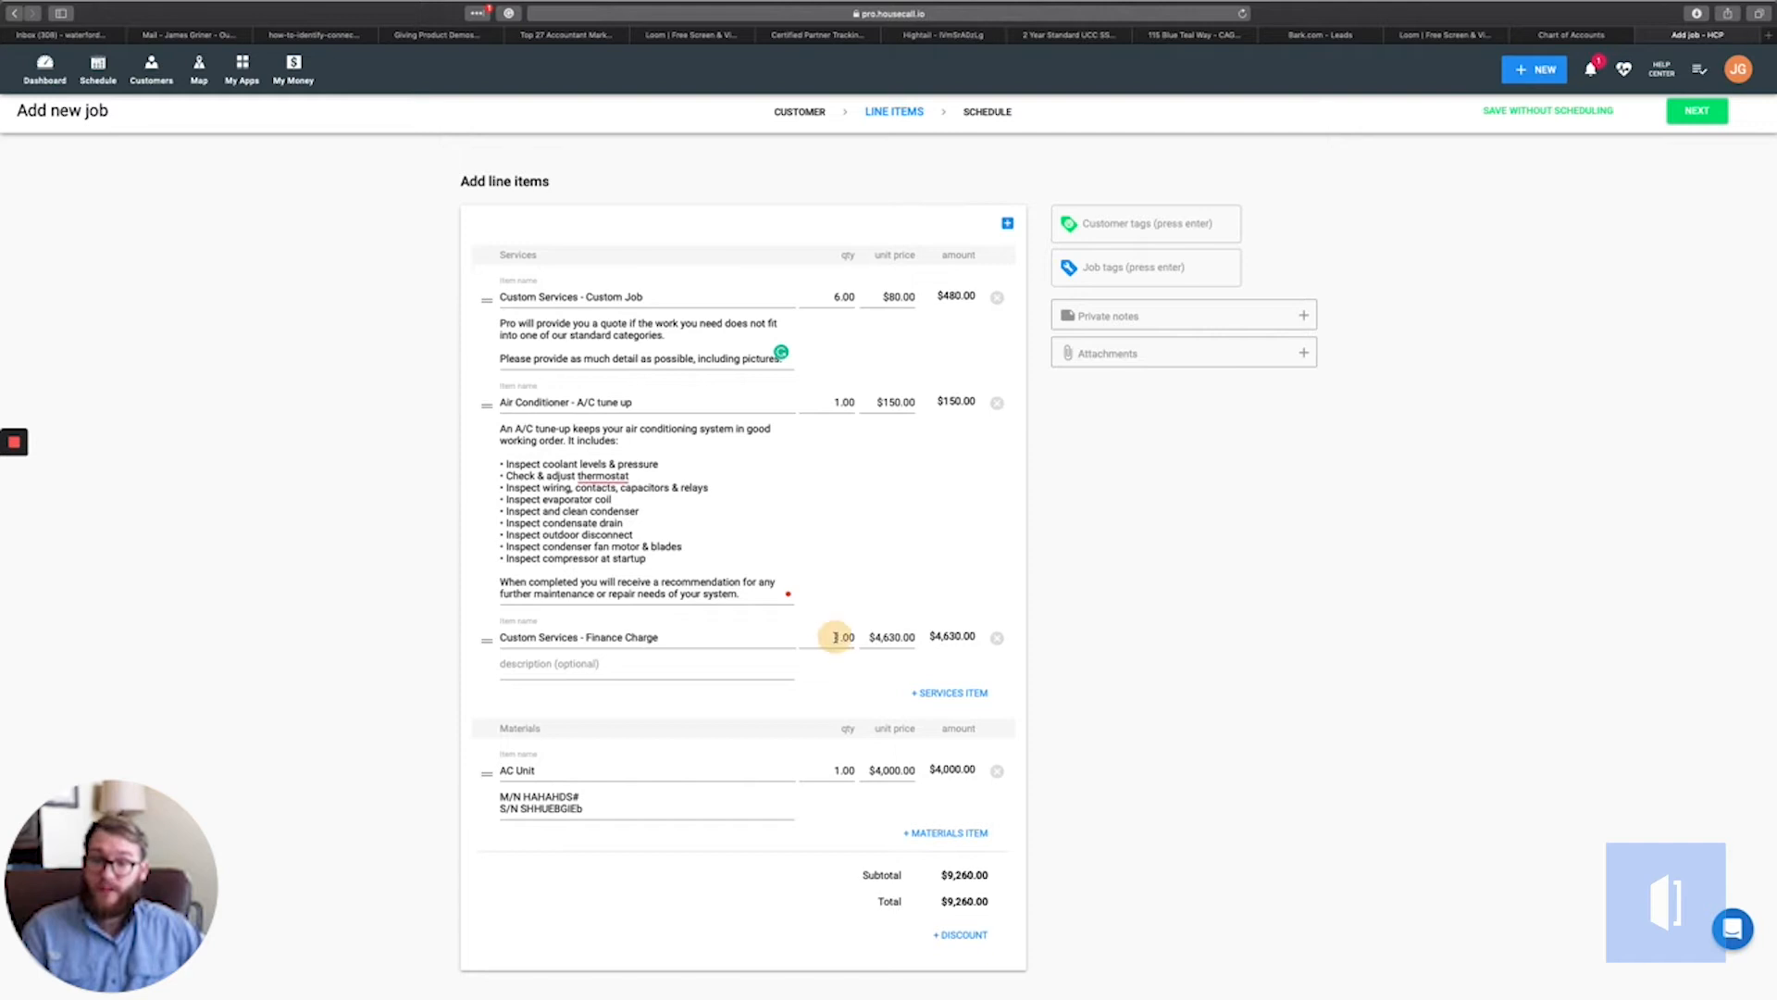
double_click(844, 637)
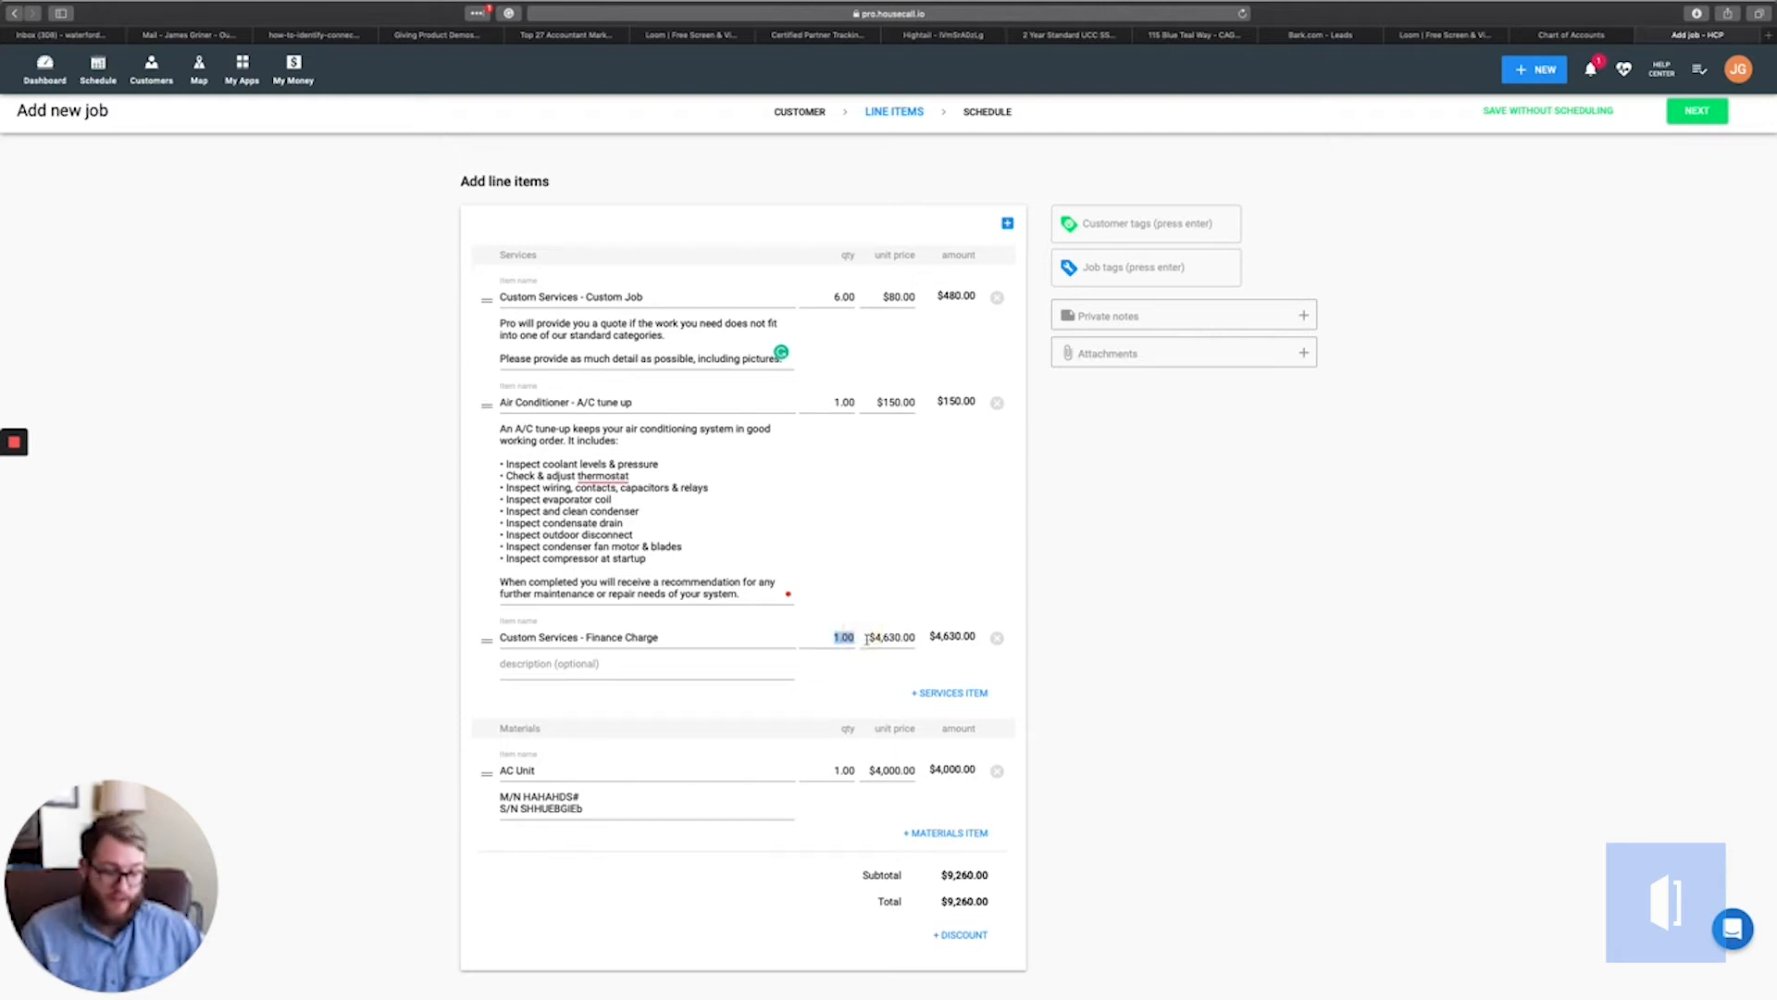
type("0")
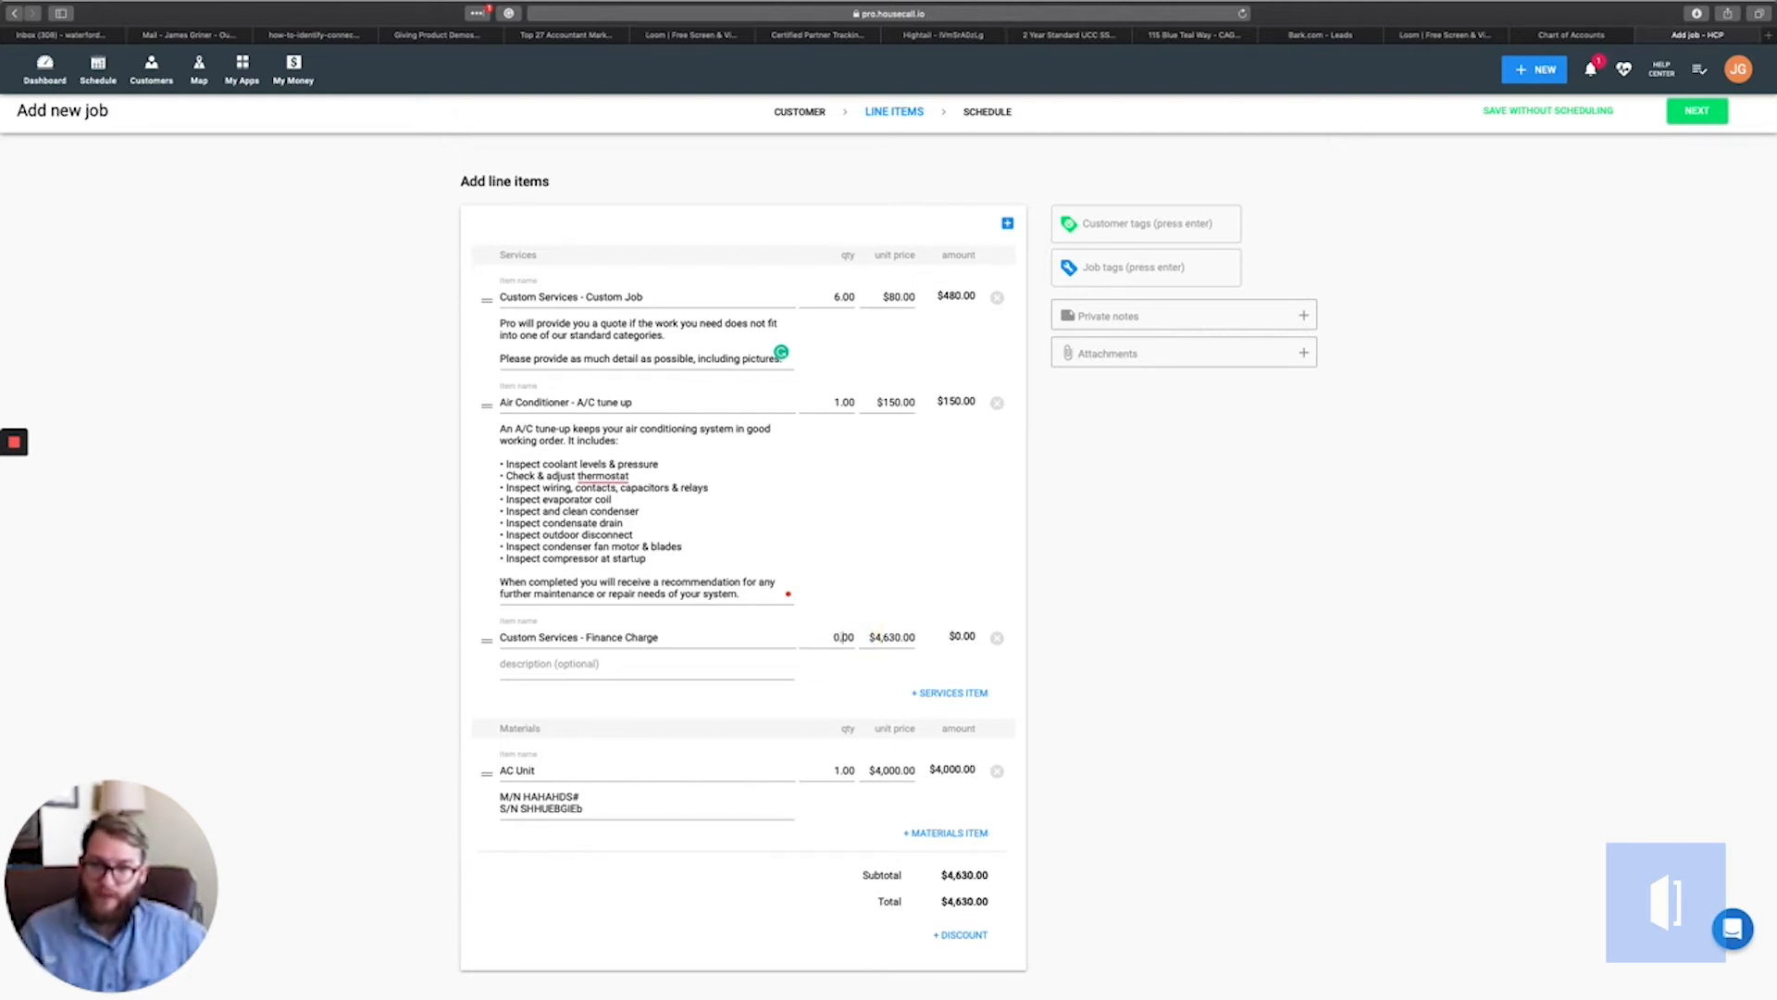
type(".1")
left_click(939, 595)
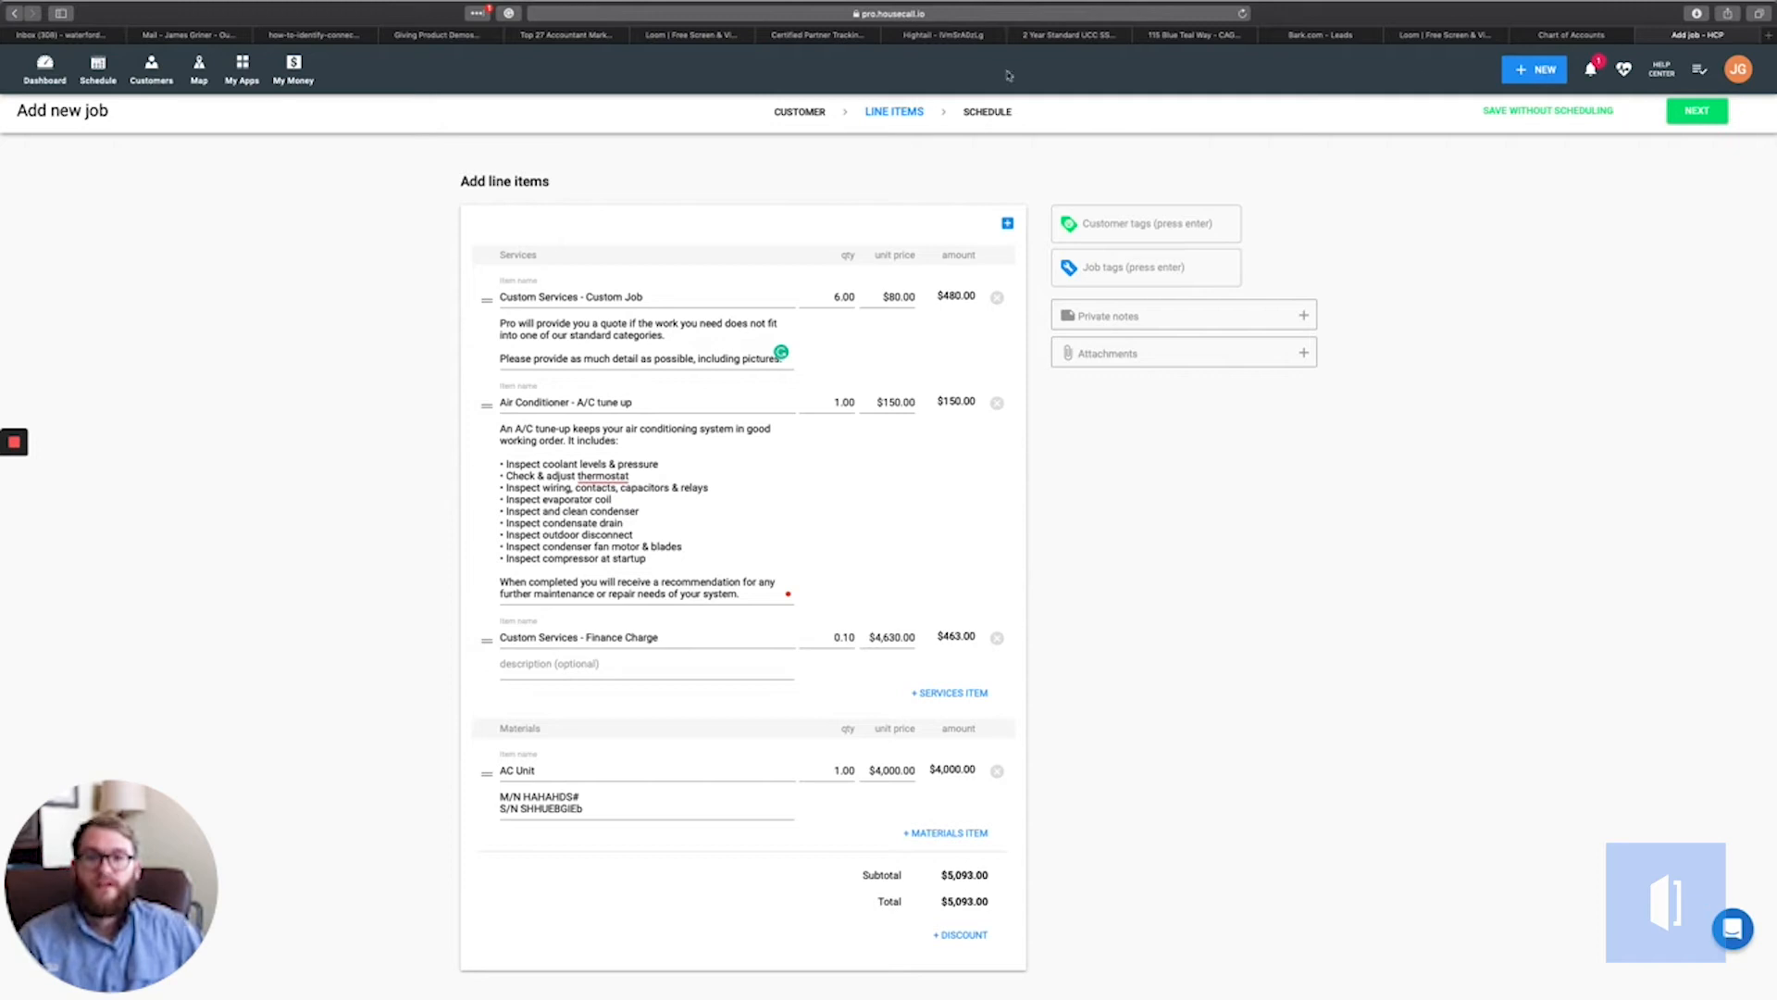
Proceed to scheduling, turn off the customer notification and save the new job
left_click(1677, 117)
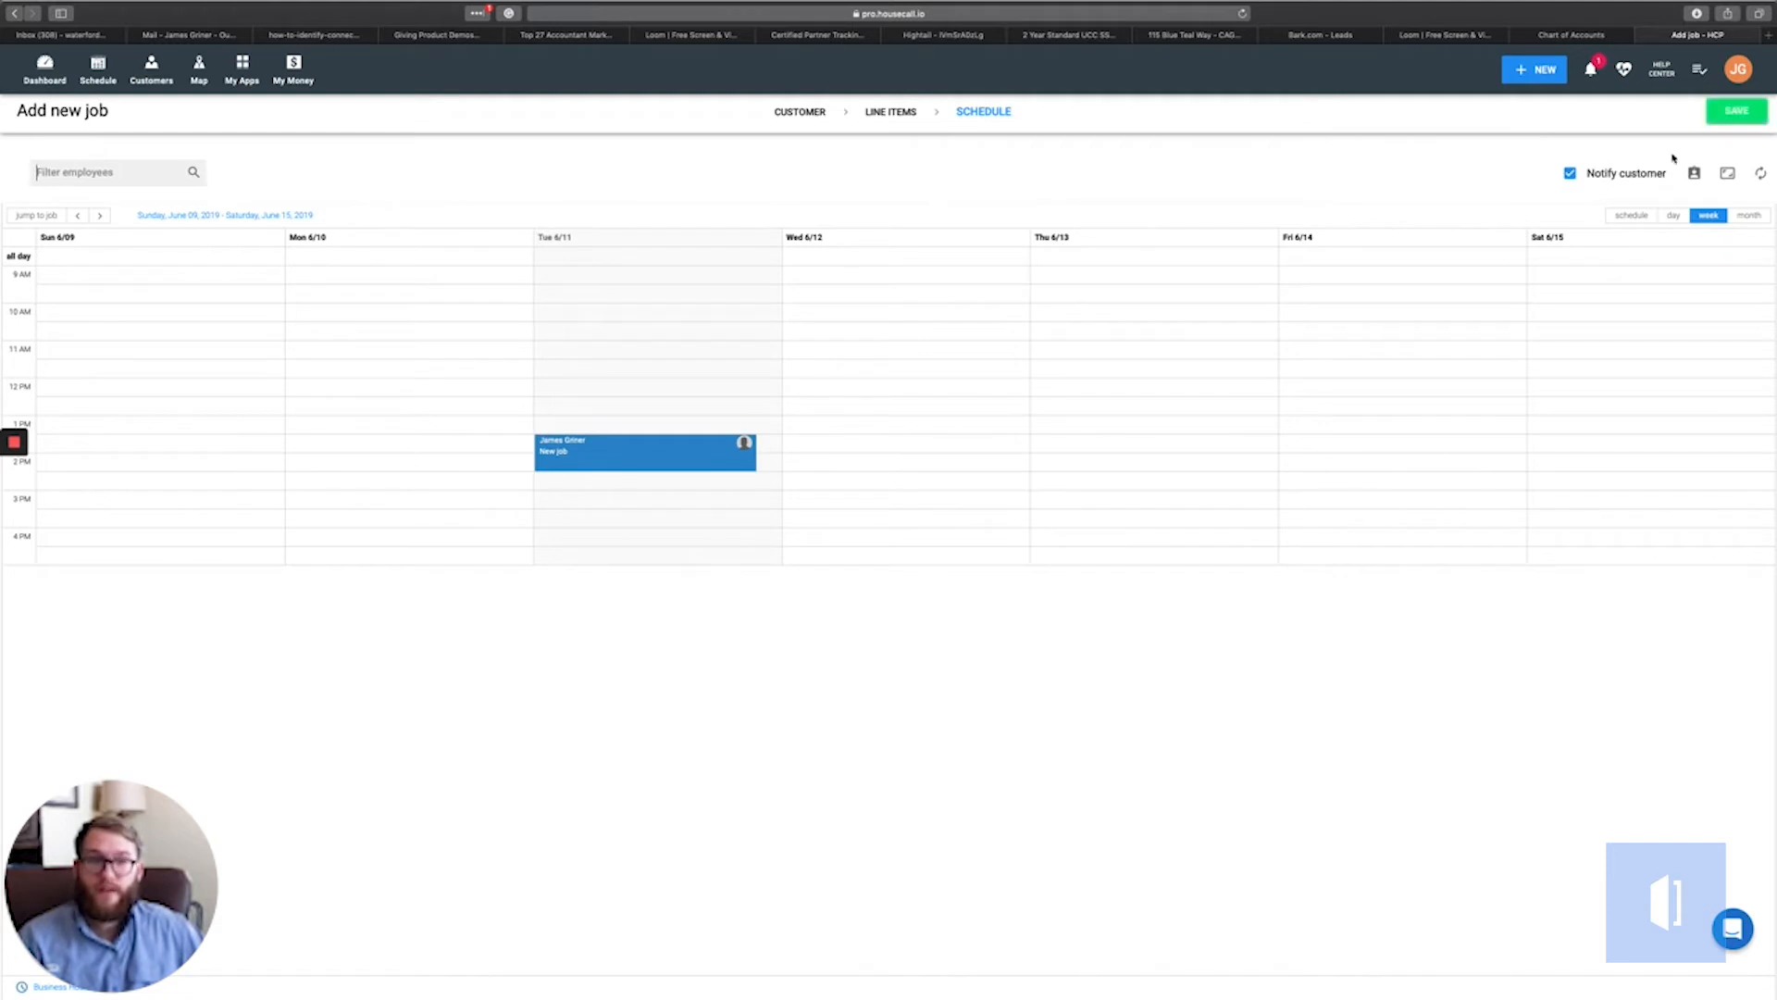
left_click(1569, 173)
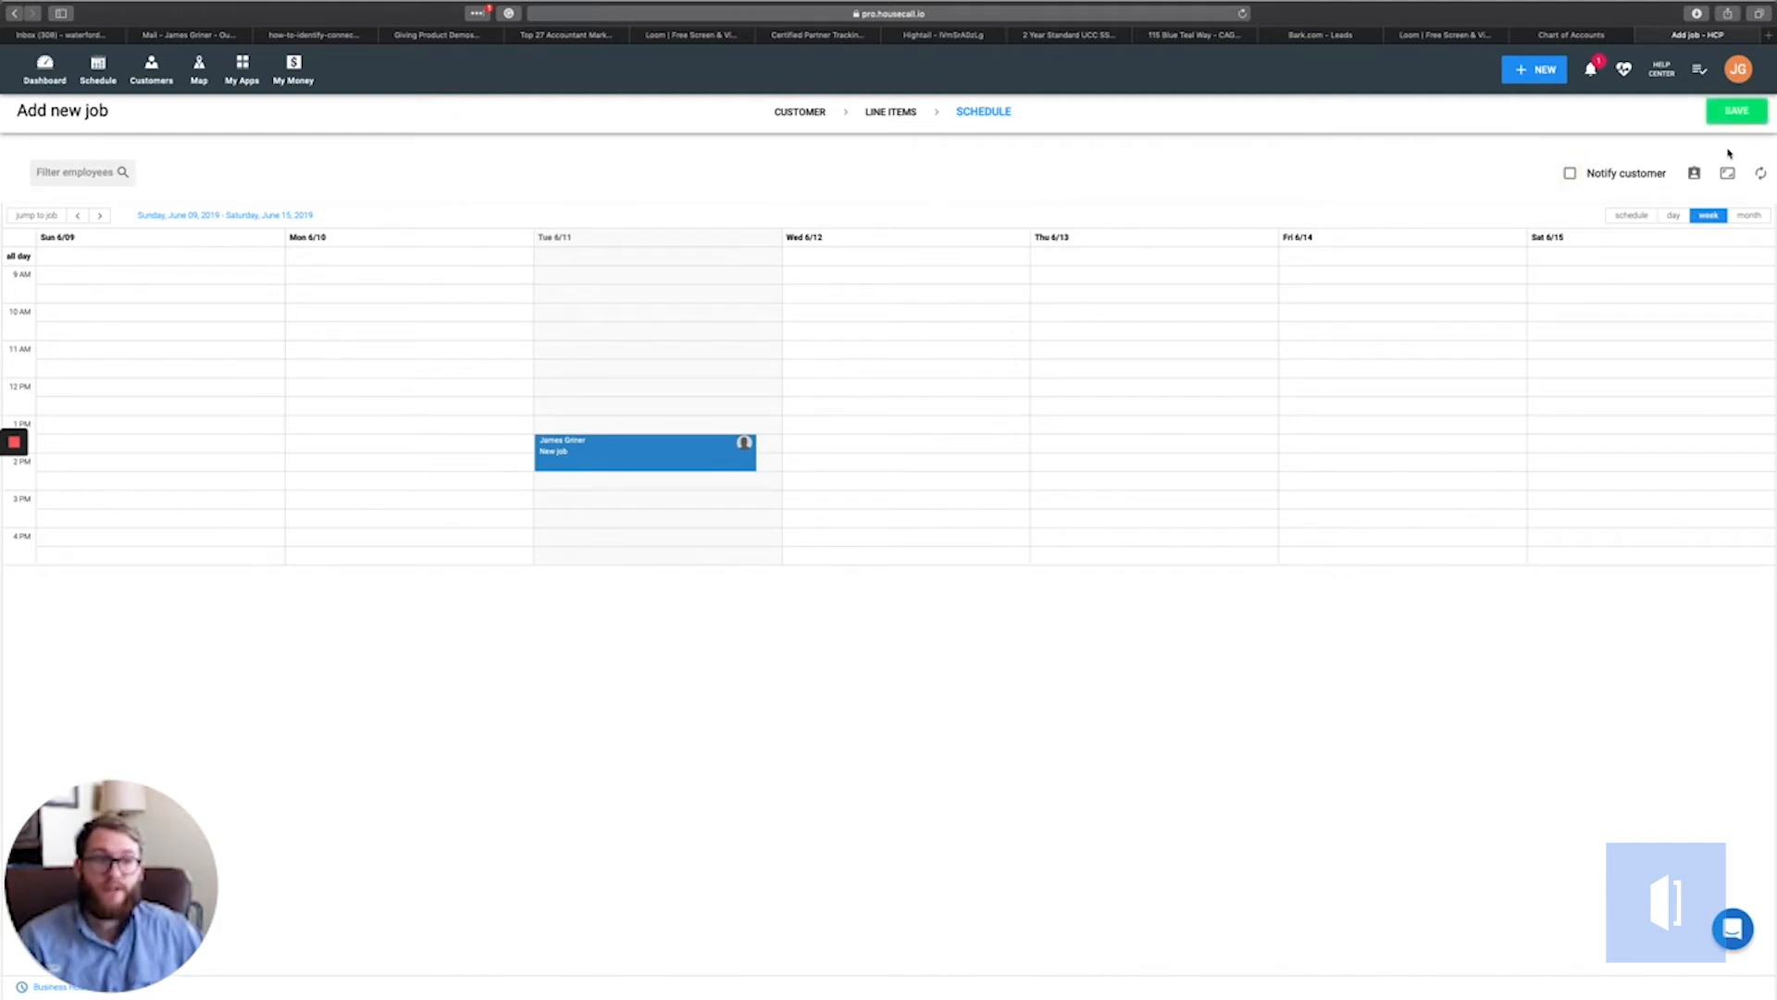
left_click(1727, 115)
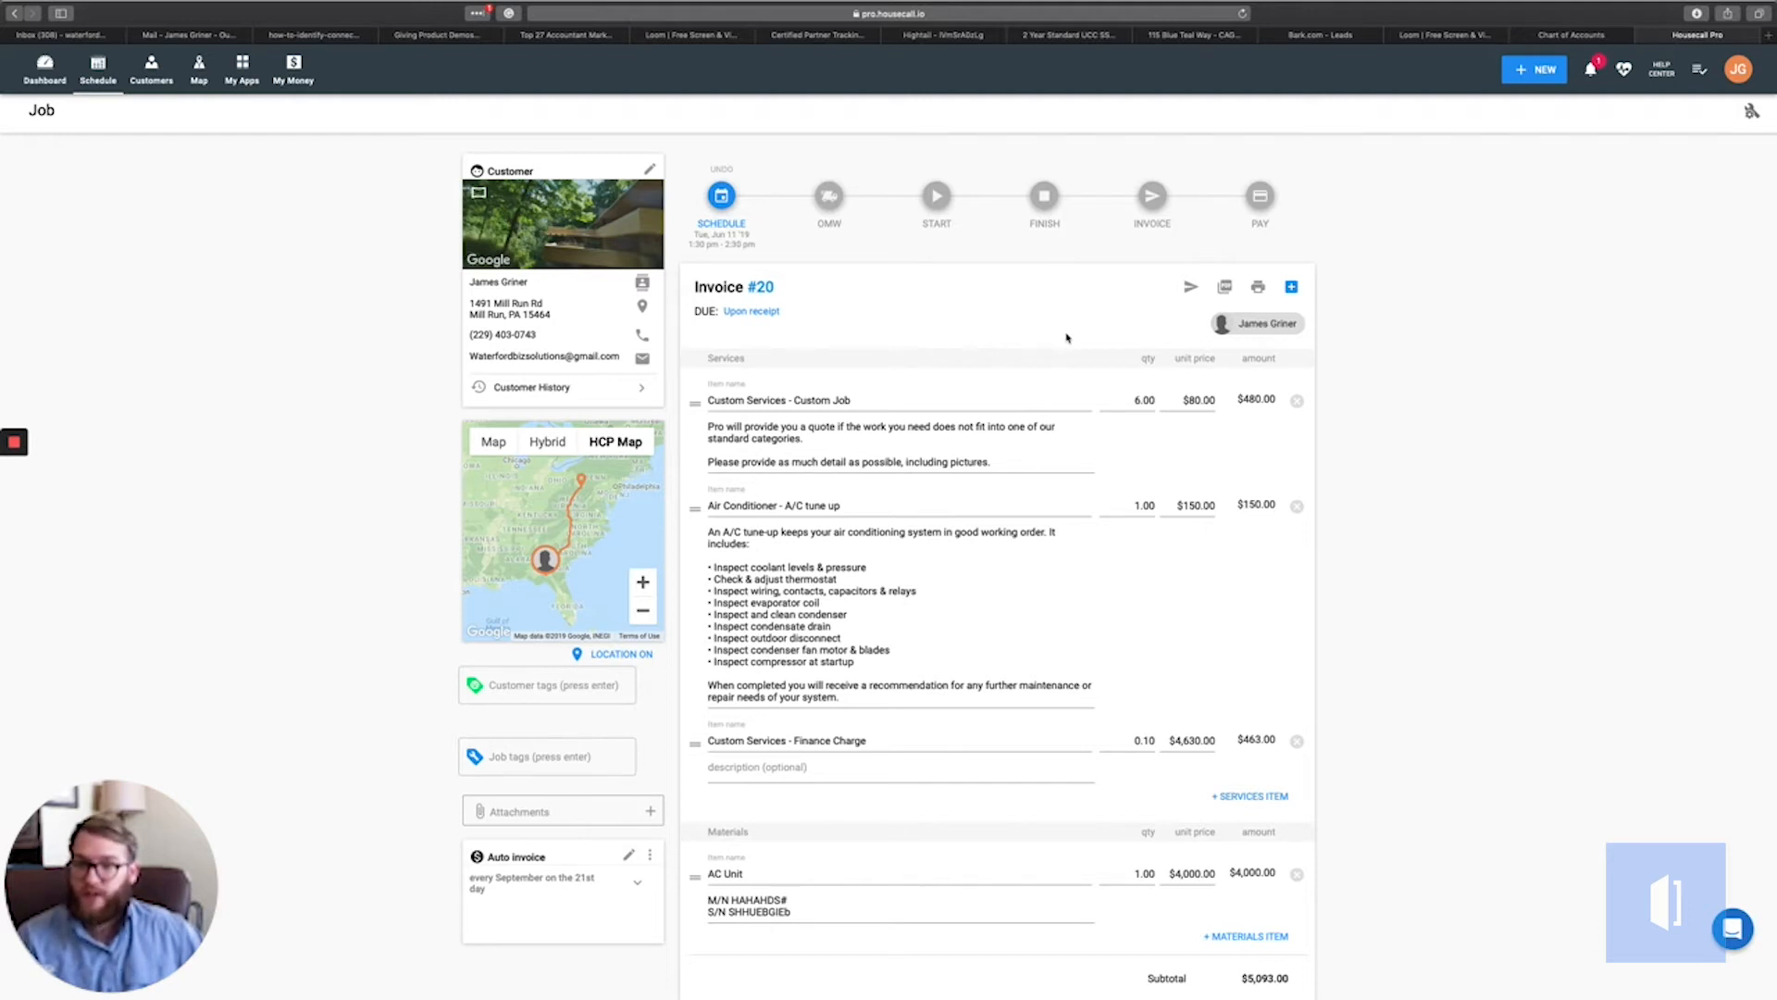
Review the saved job's invoice and mark the job as finished without notifying the customer
scroll(1064, 336, "down", 5)
scroll(1064, 333, "down", 3)
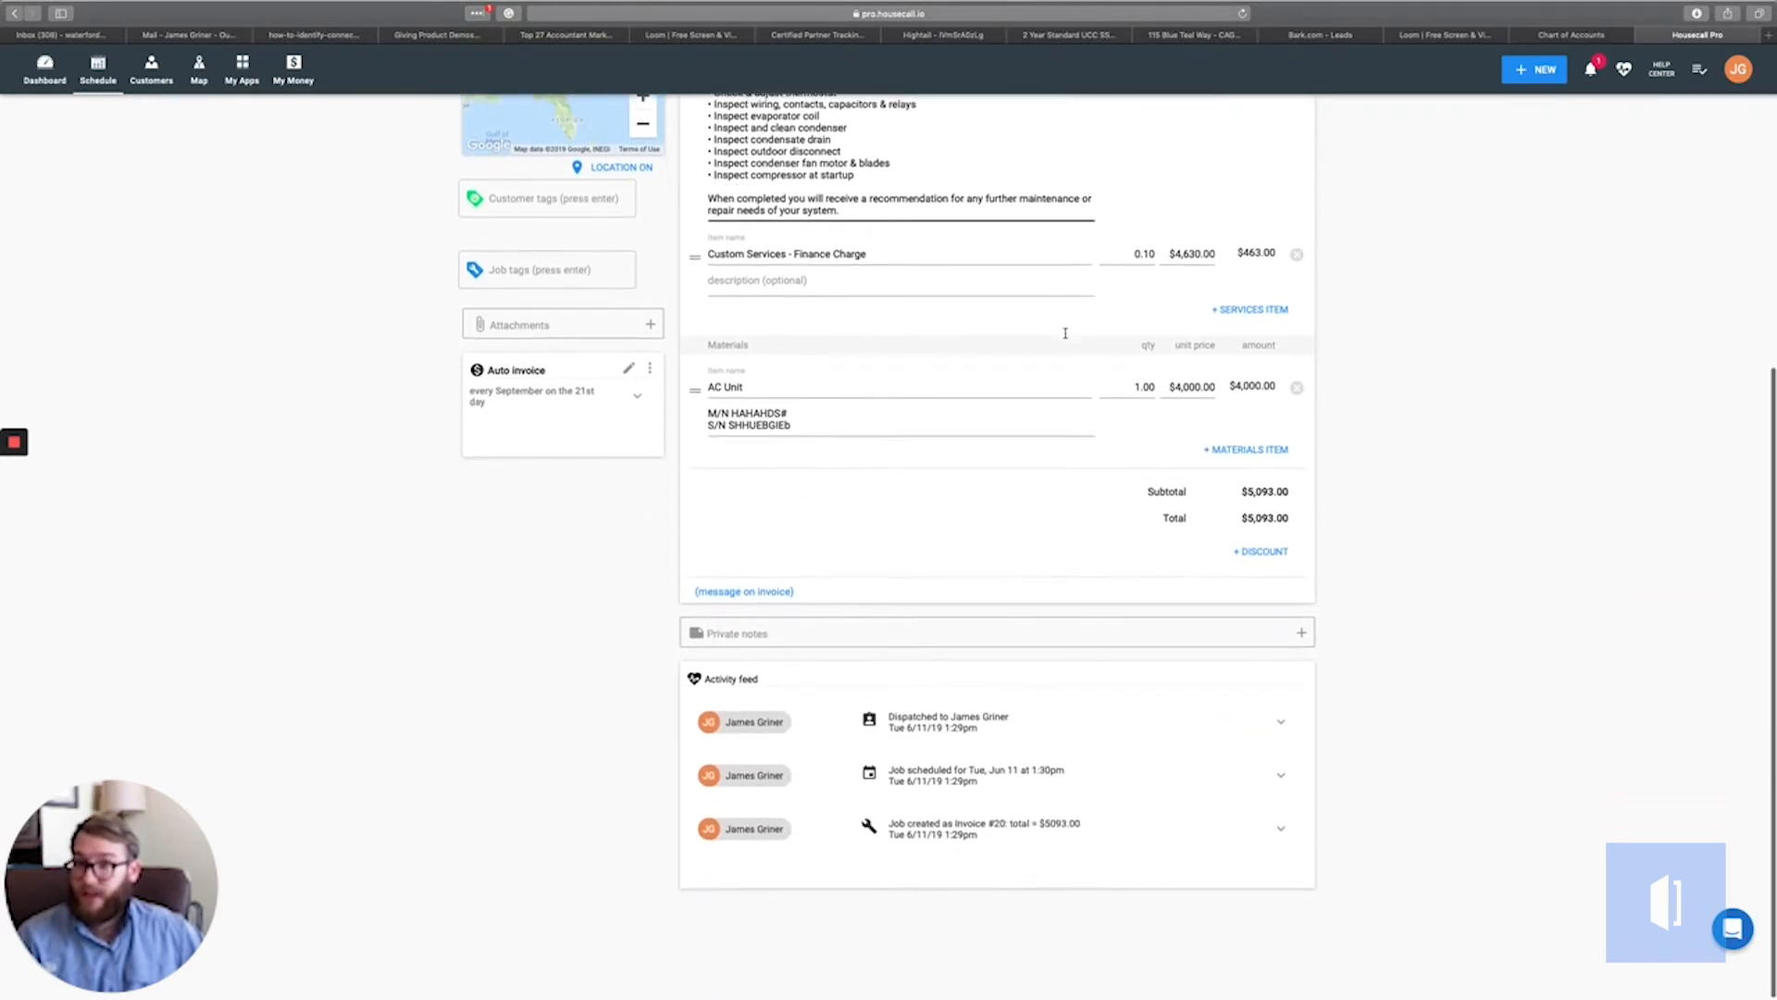
scroll(1066, 335, "up", 8)
scroll(1065, 337, "up", 2)
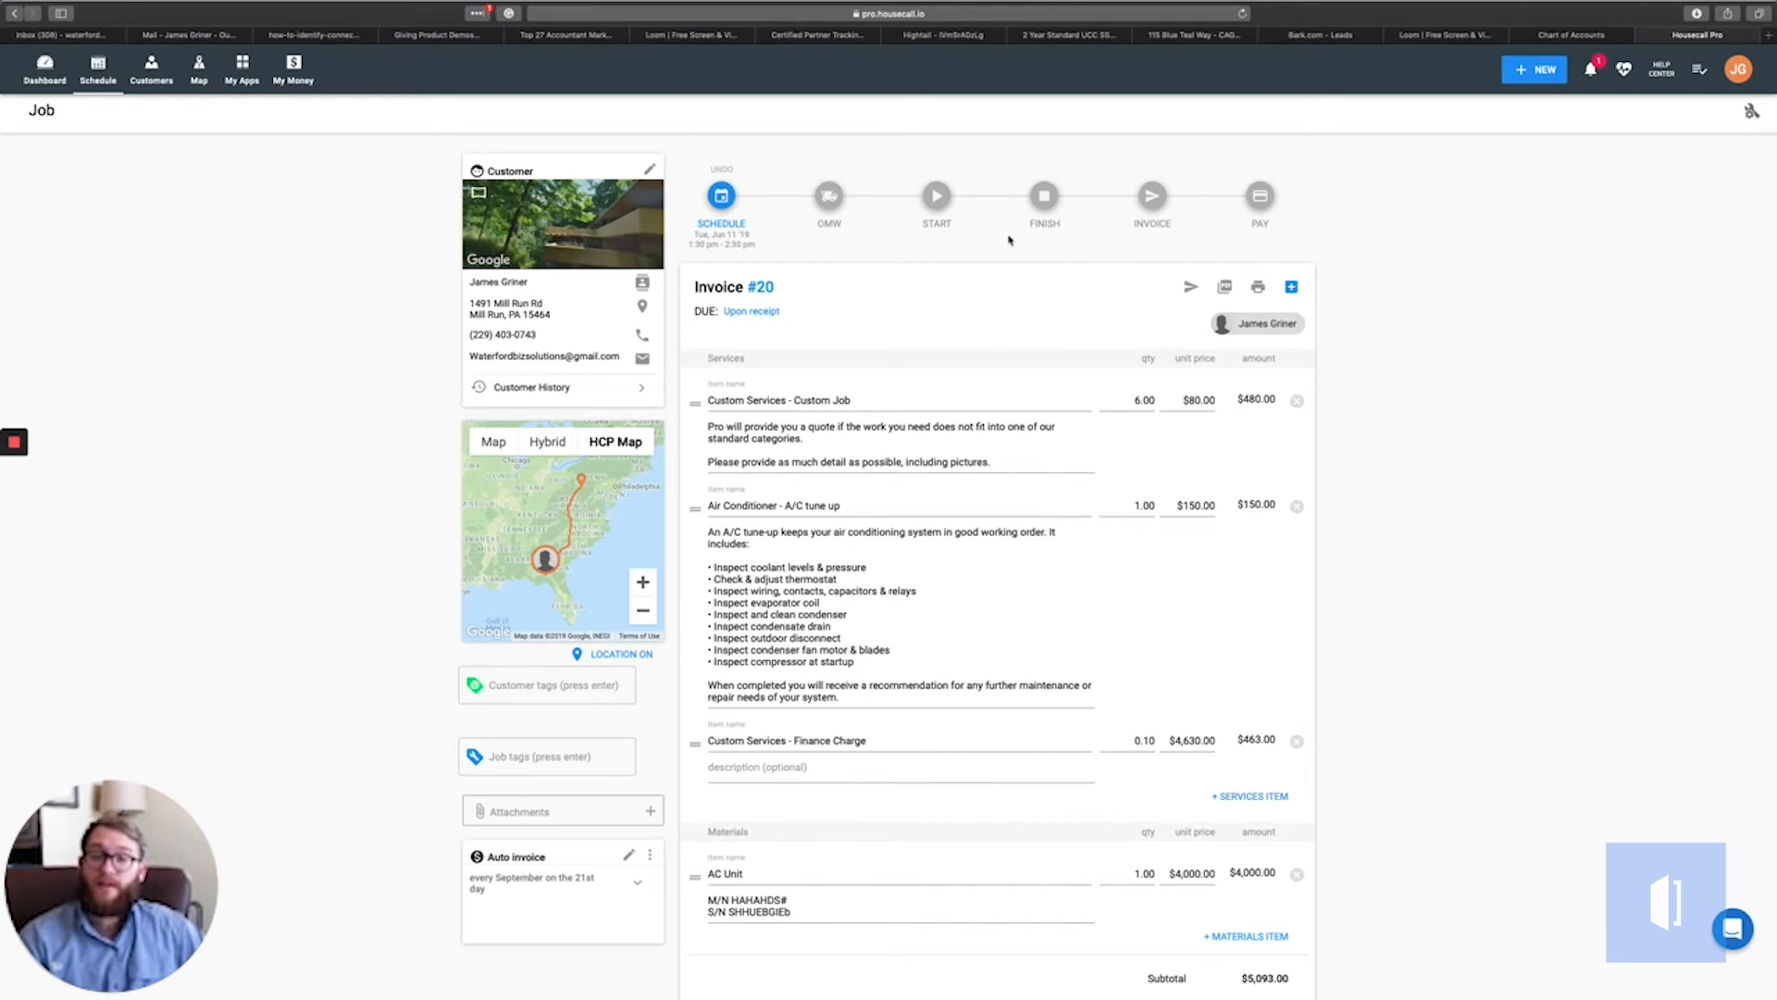
left_click(1045, 197)
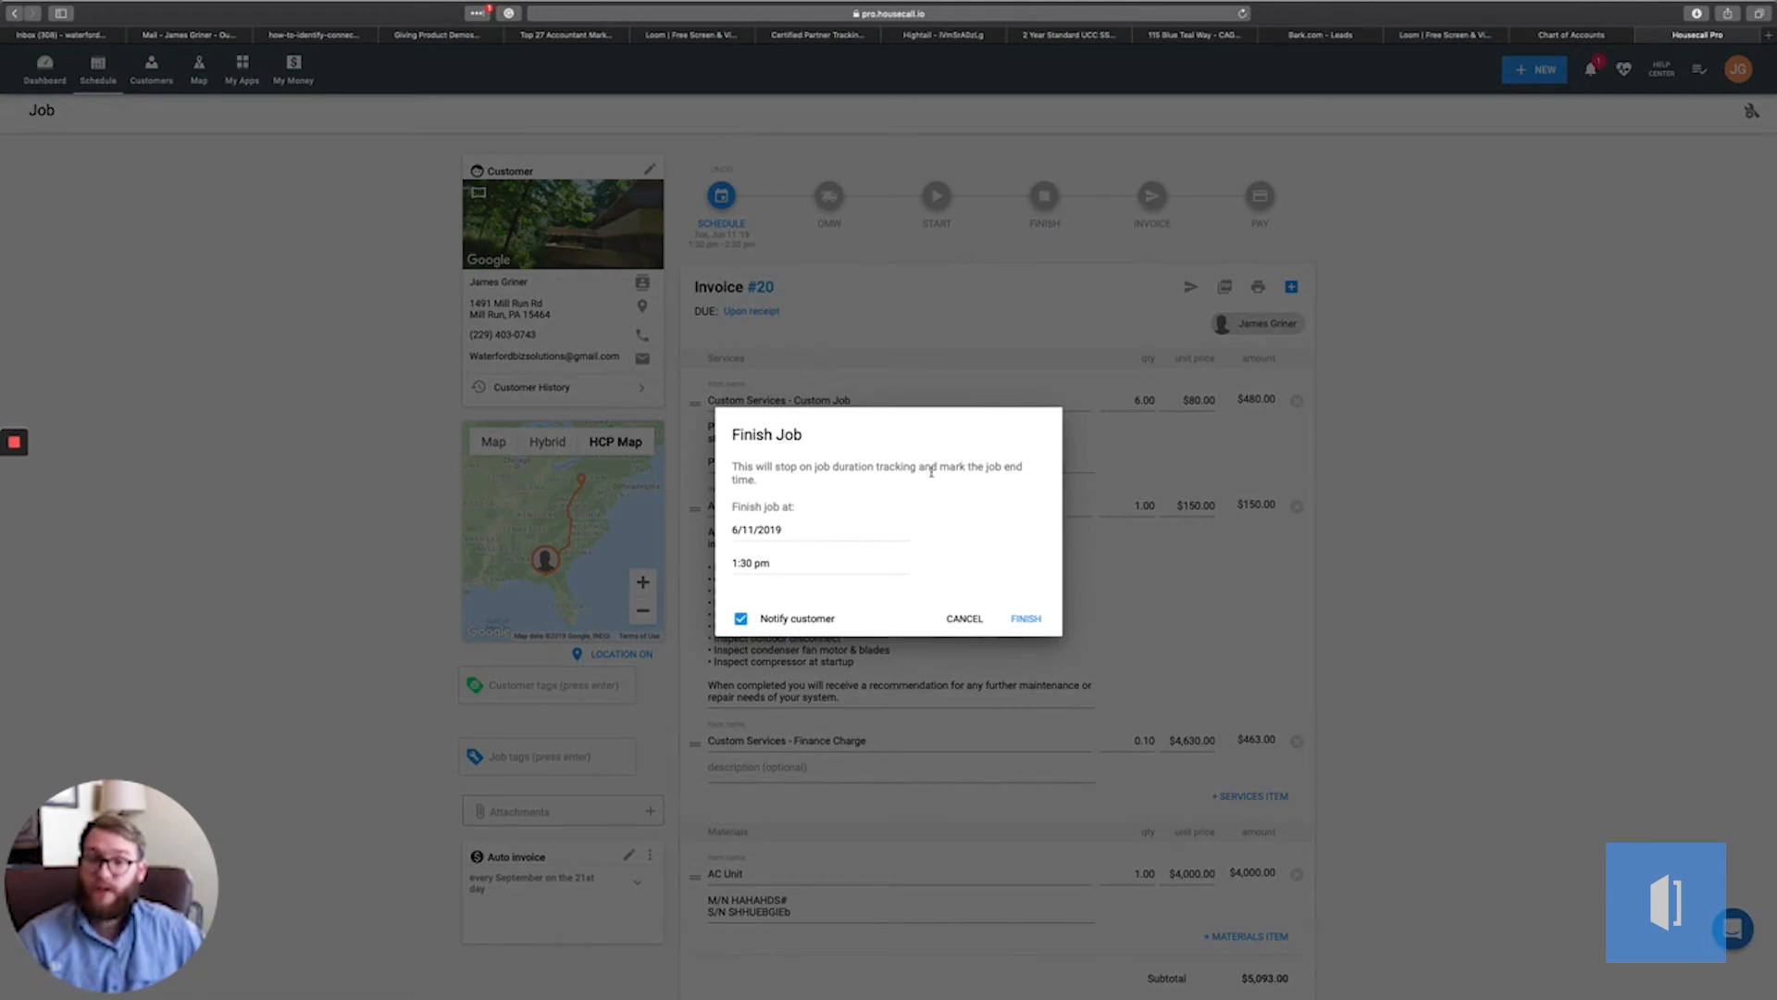
left_click(741, 619)
left_click(1025, 618)
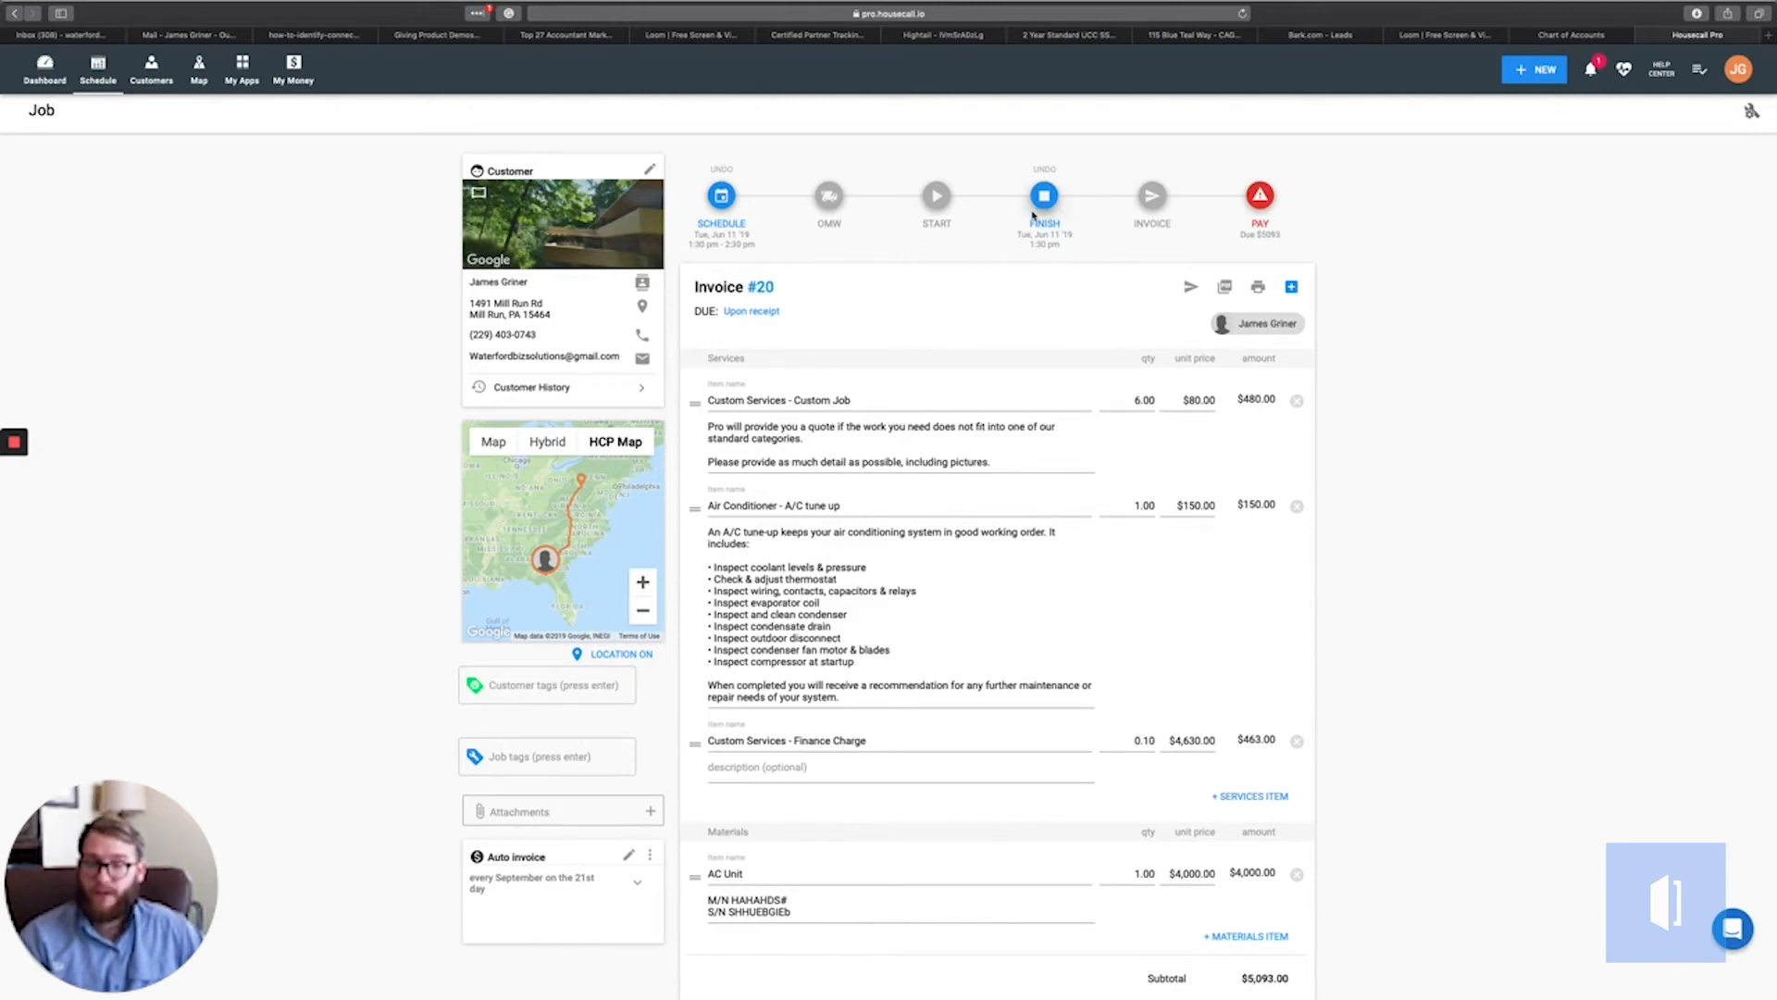
Look over the finished job's line items and activity feed, and open the QuickBooks sync errors
scroll(1079, 370, "down", 5)
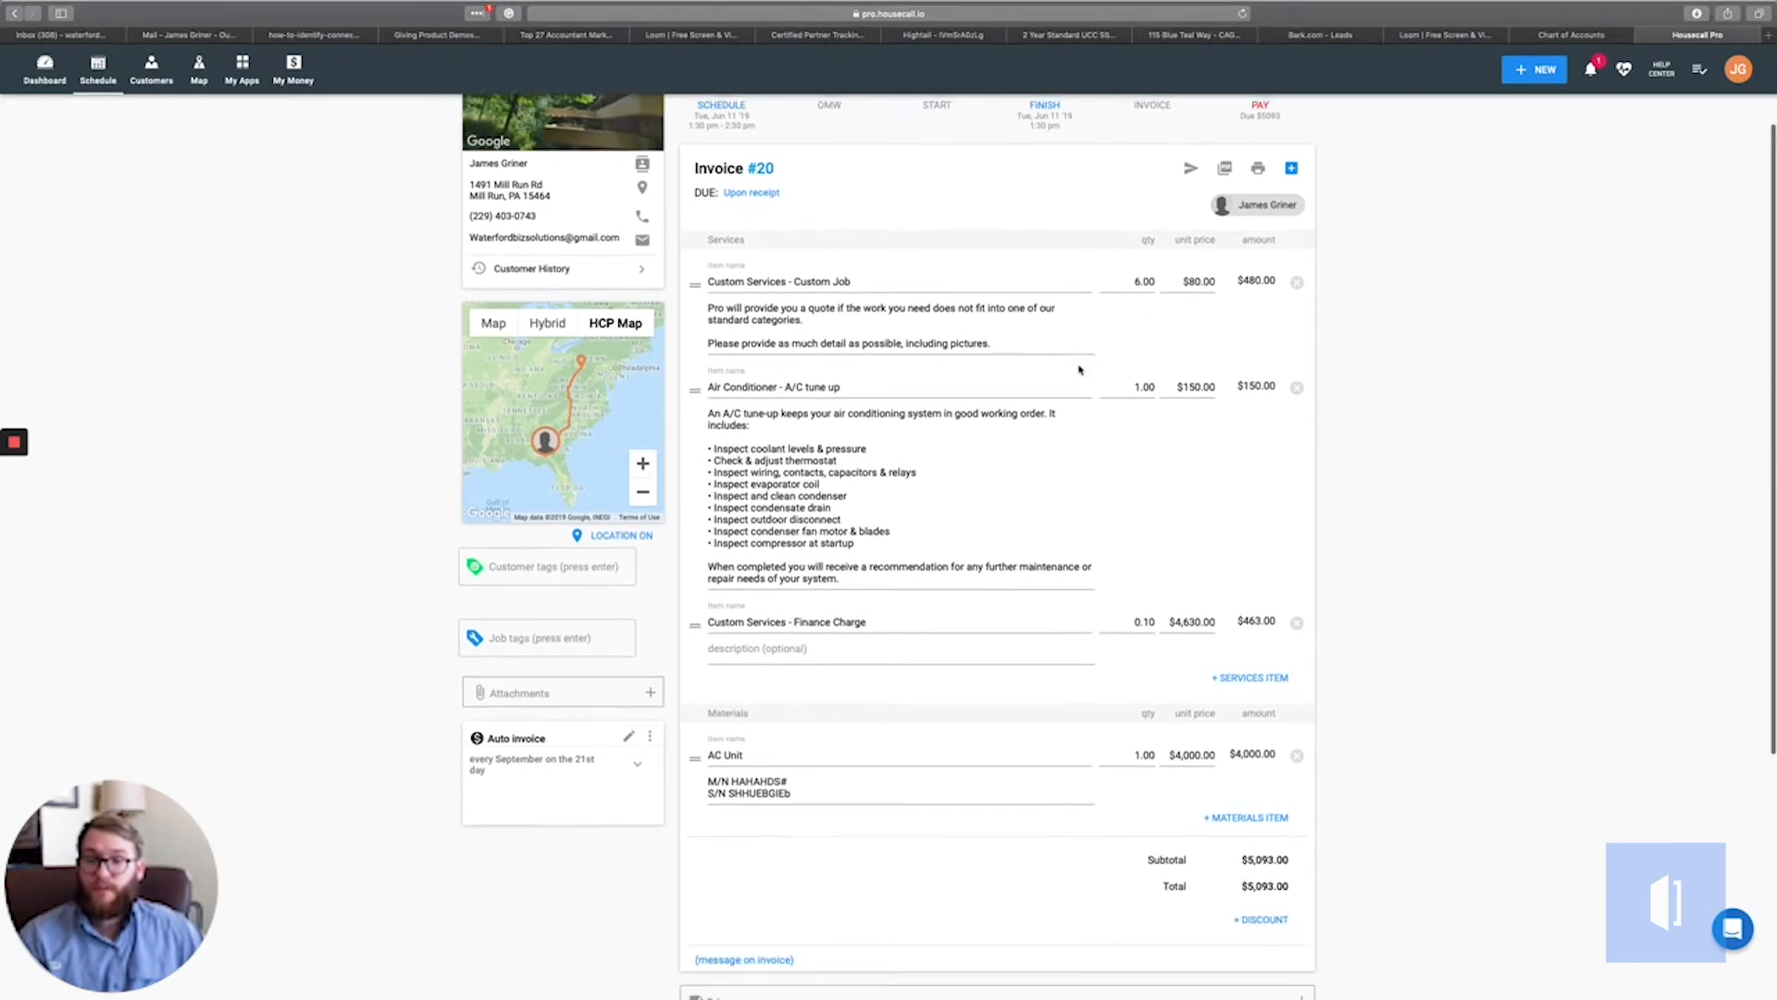
scroll(1055, 367, "down", 2)
scroll(1018, 342, "up", 5)
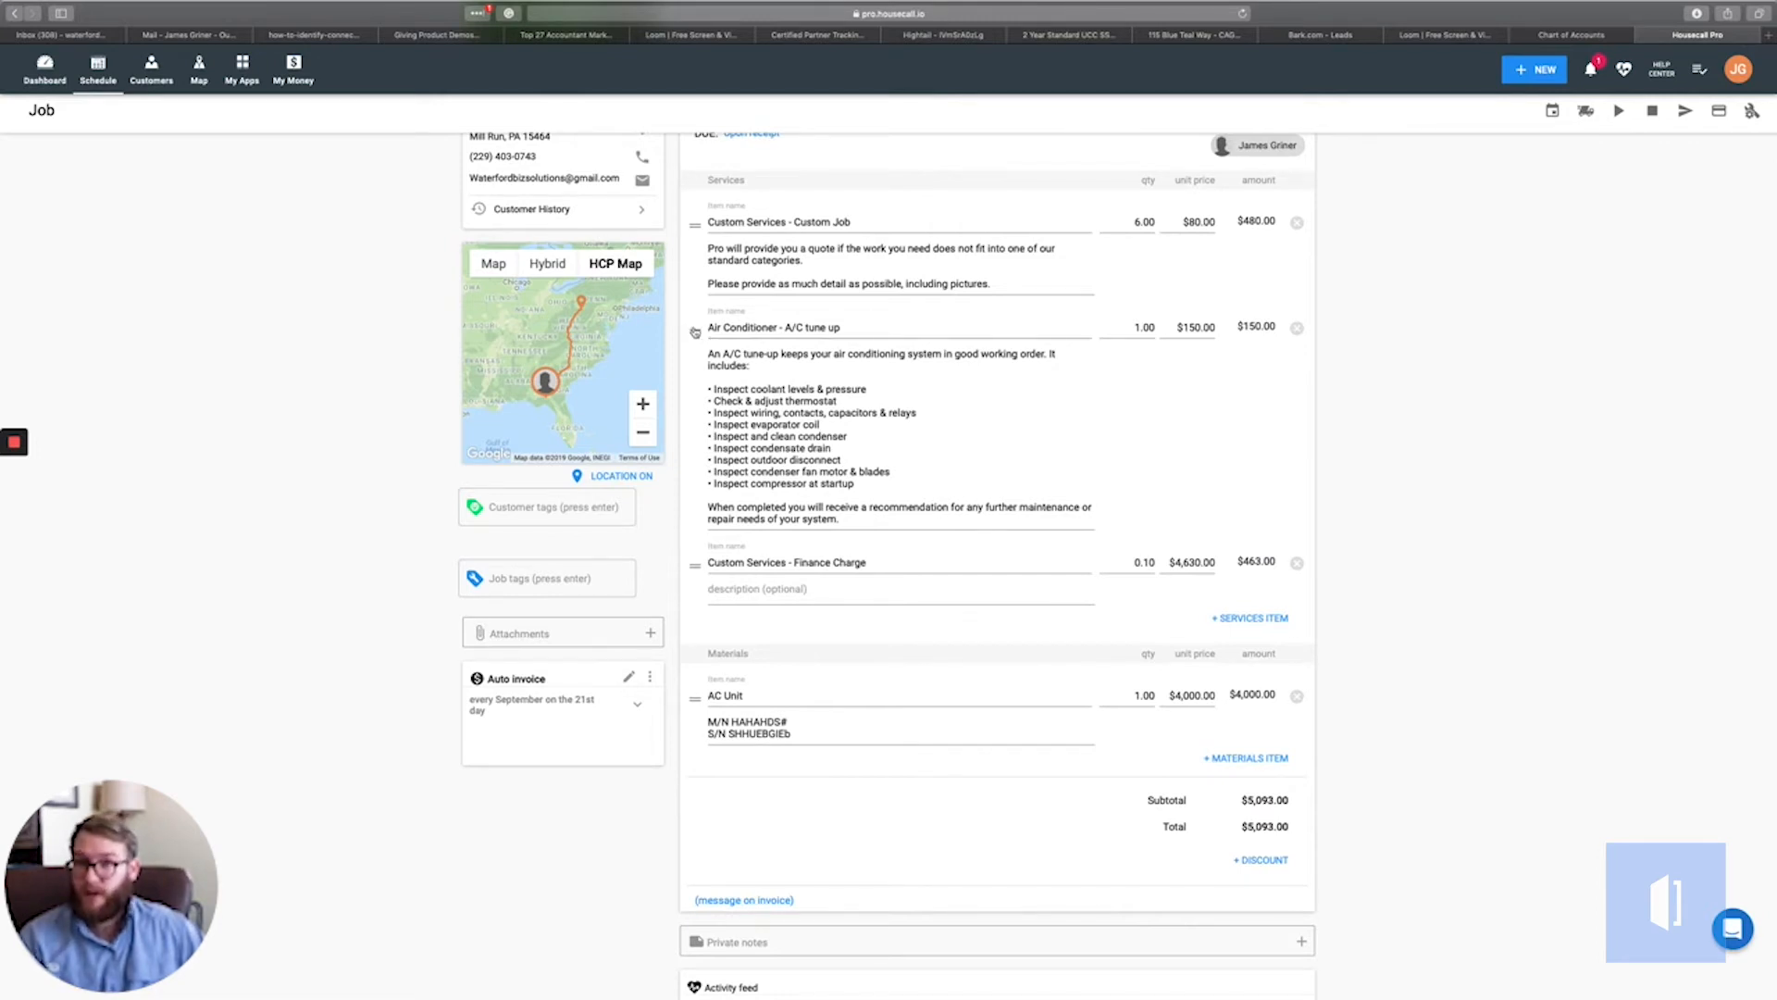
scroll(1099, 398, "down", 5)
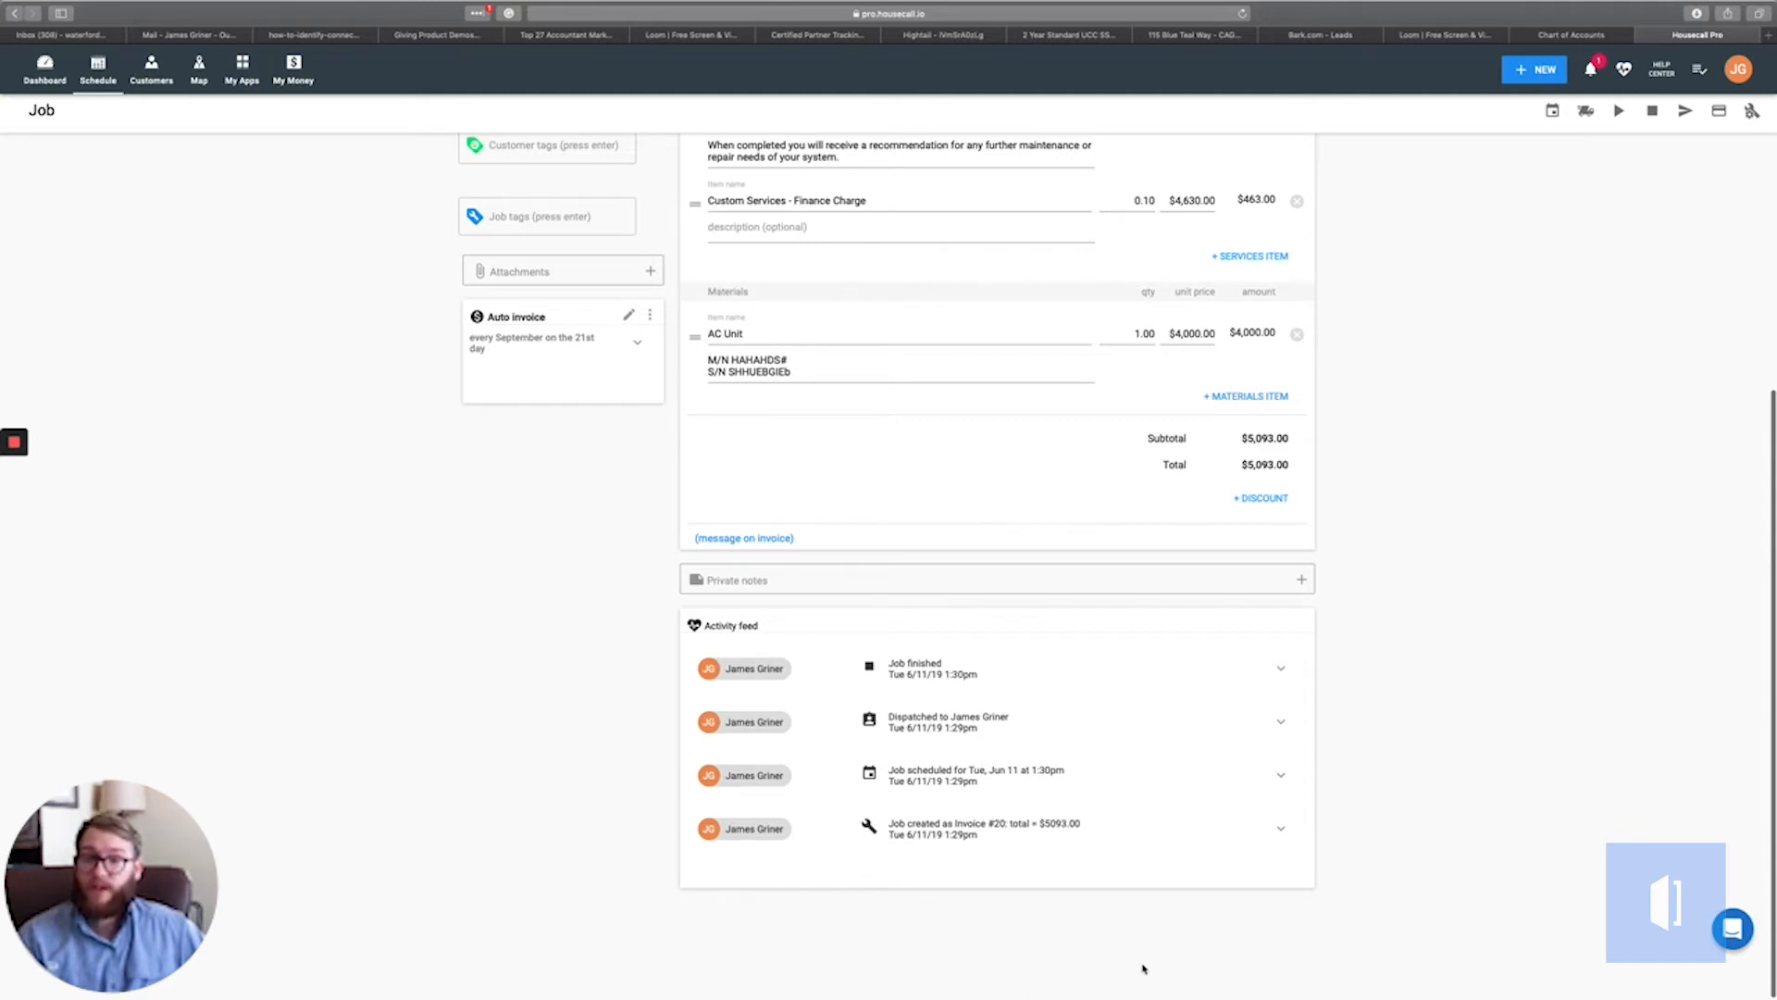
scroll(1359, 908, "up", 6)
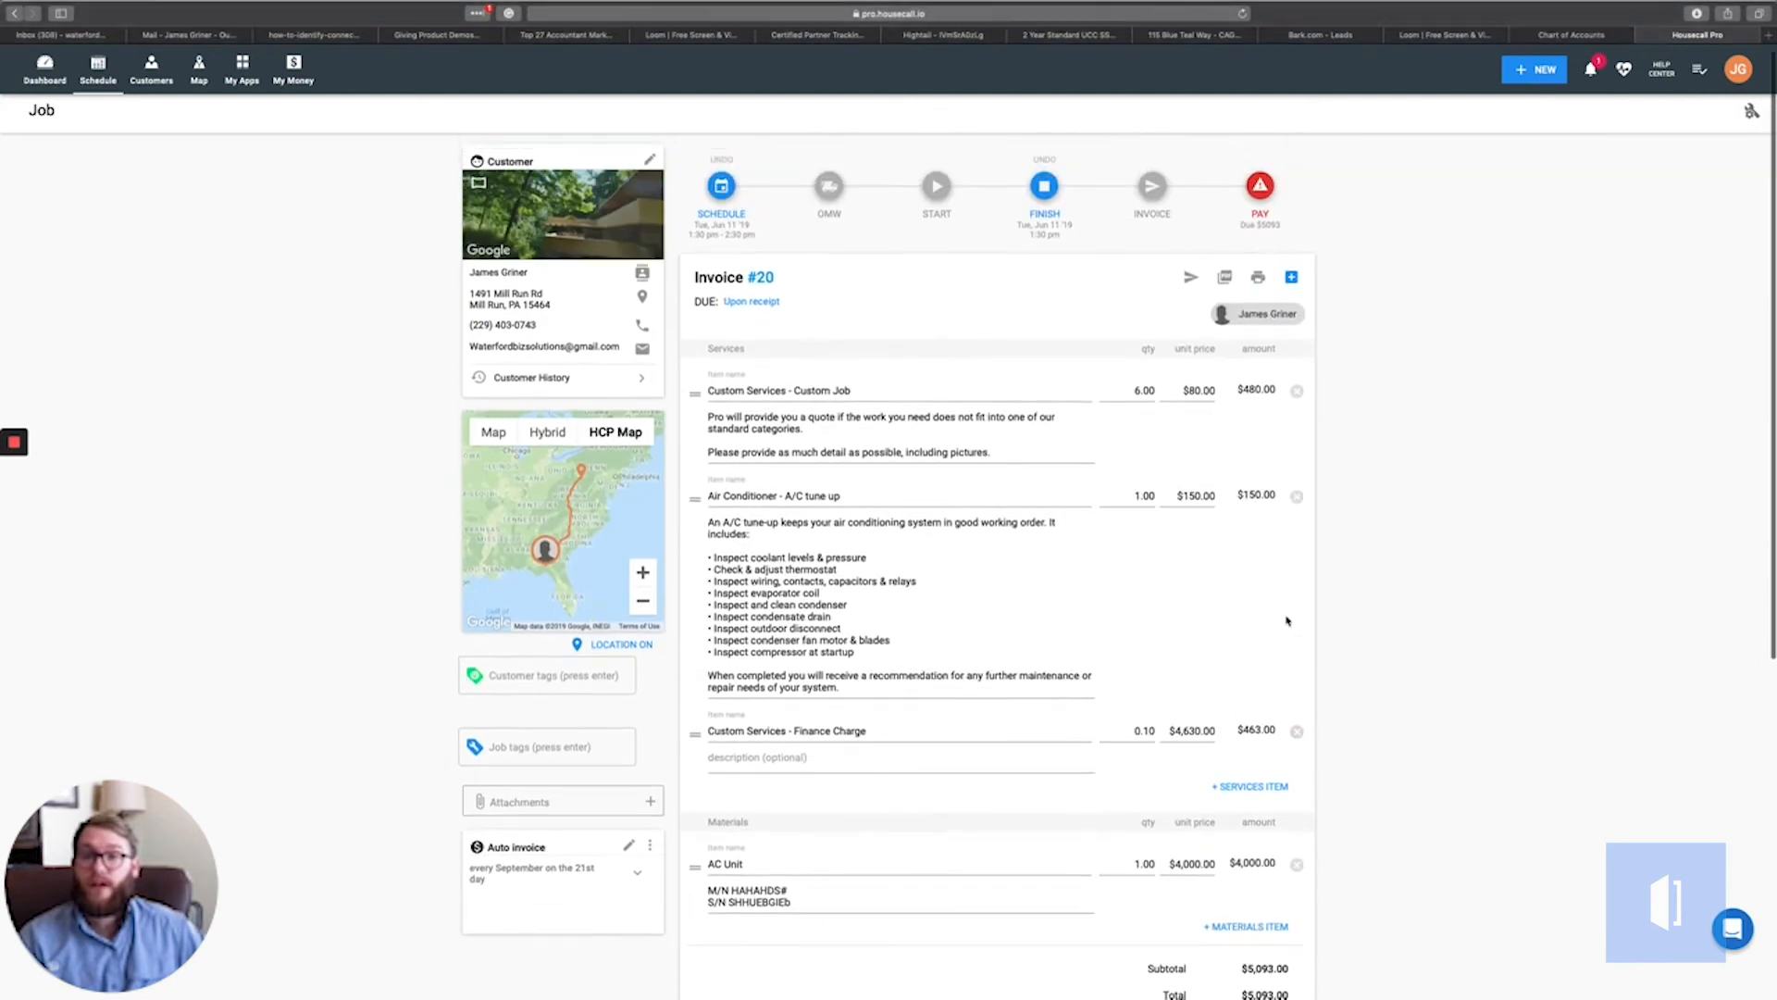
left_click(1592, 69)
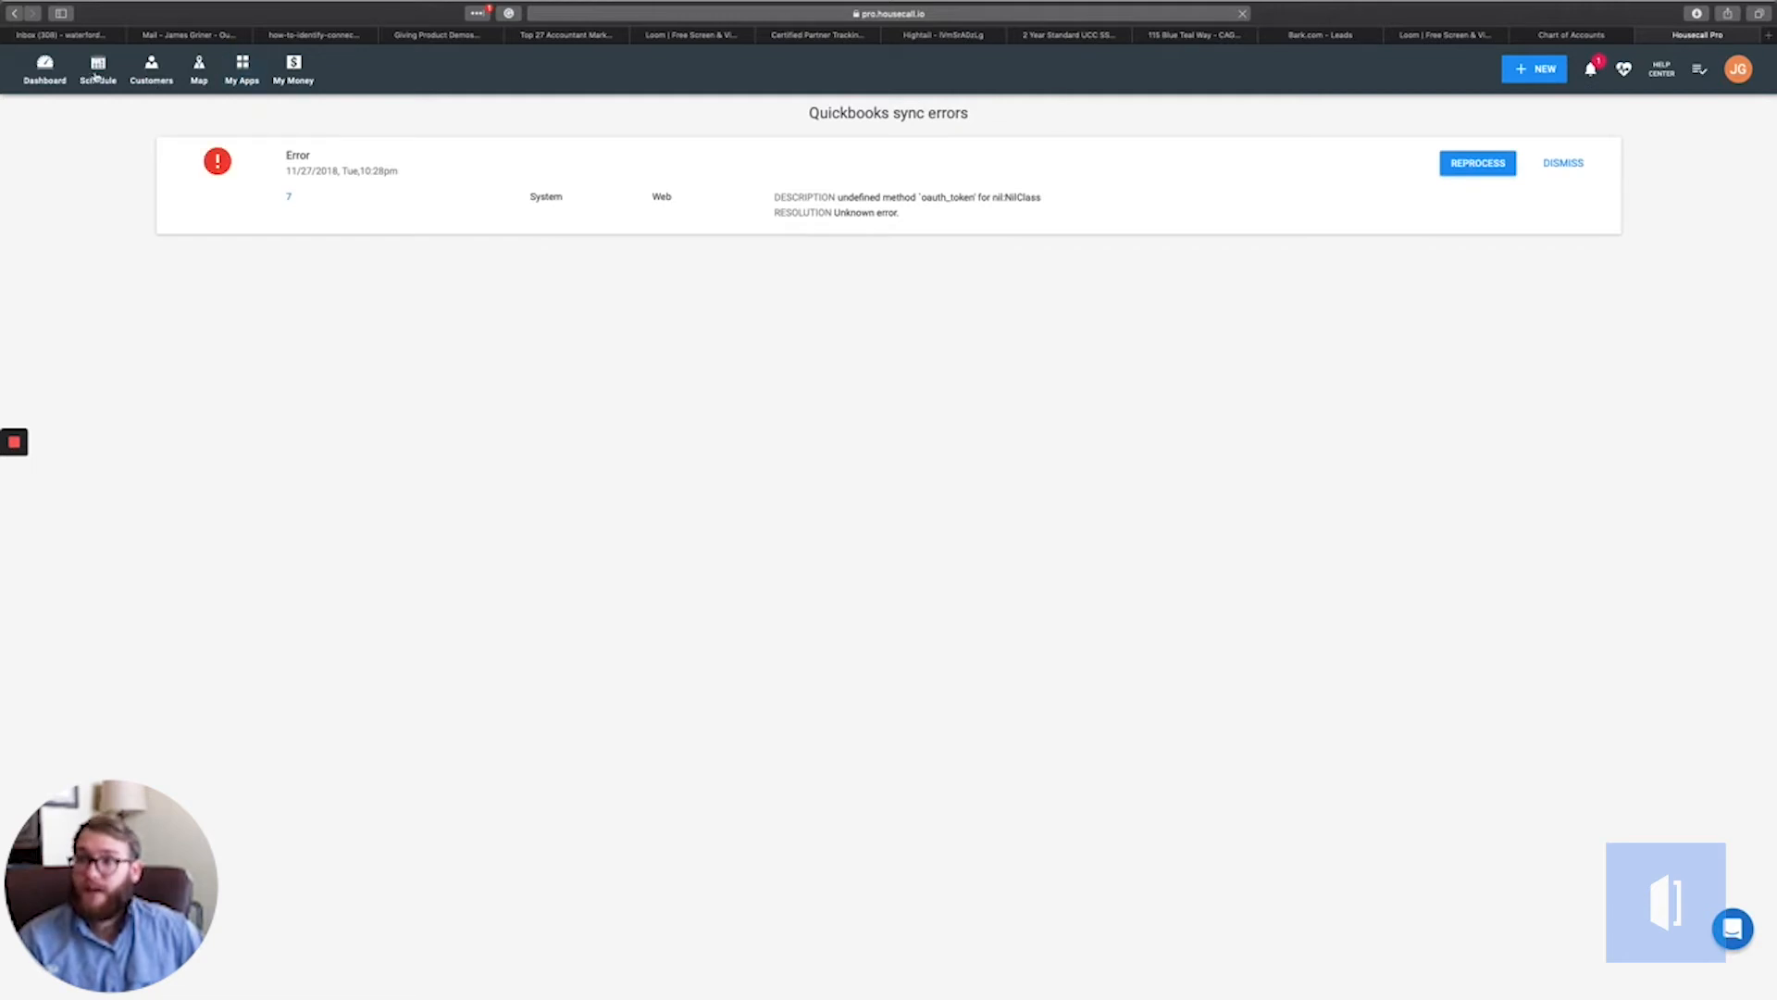
Reopen the finished June 11 job from the schedule and check its line items and total
left_click(95, 76)
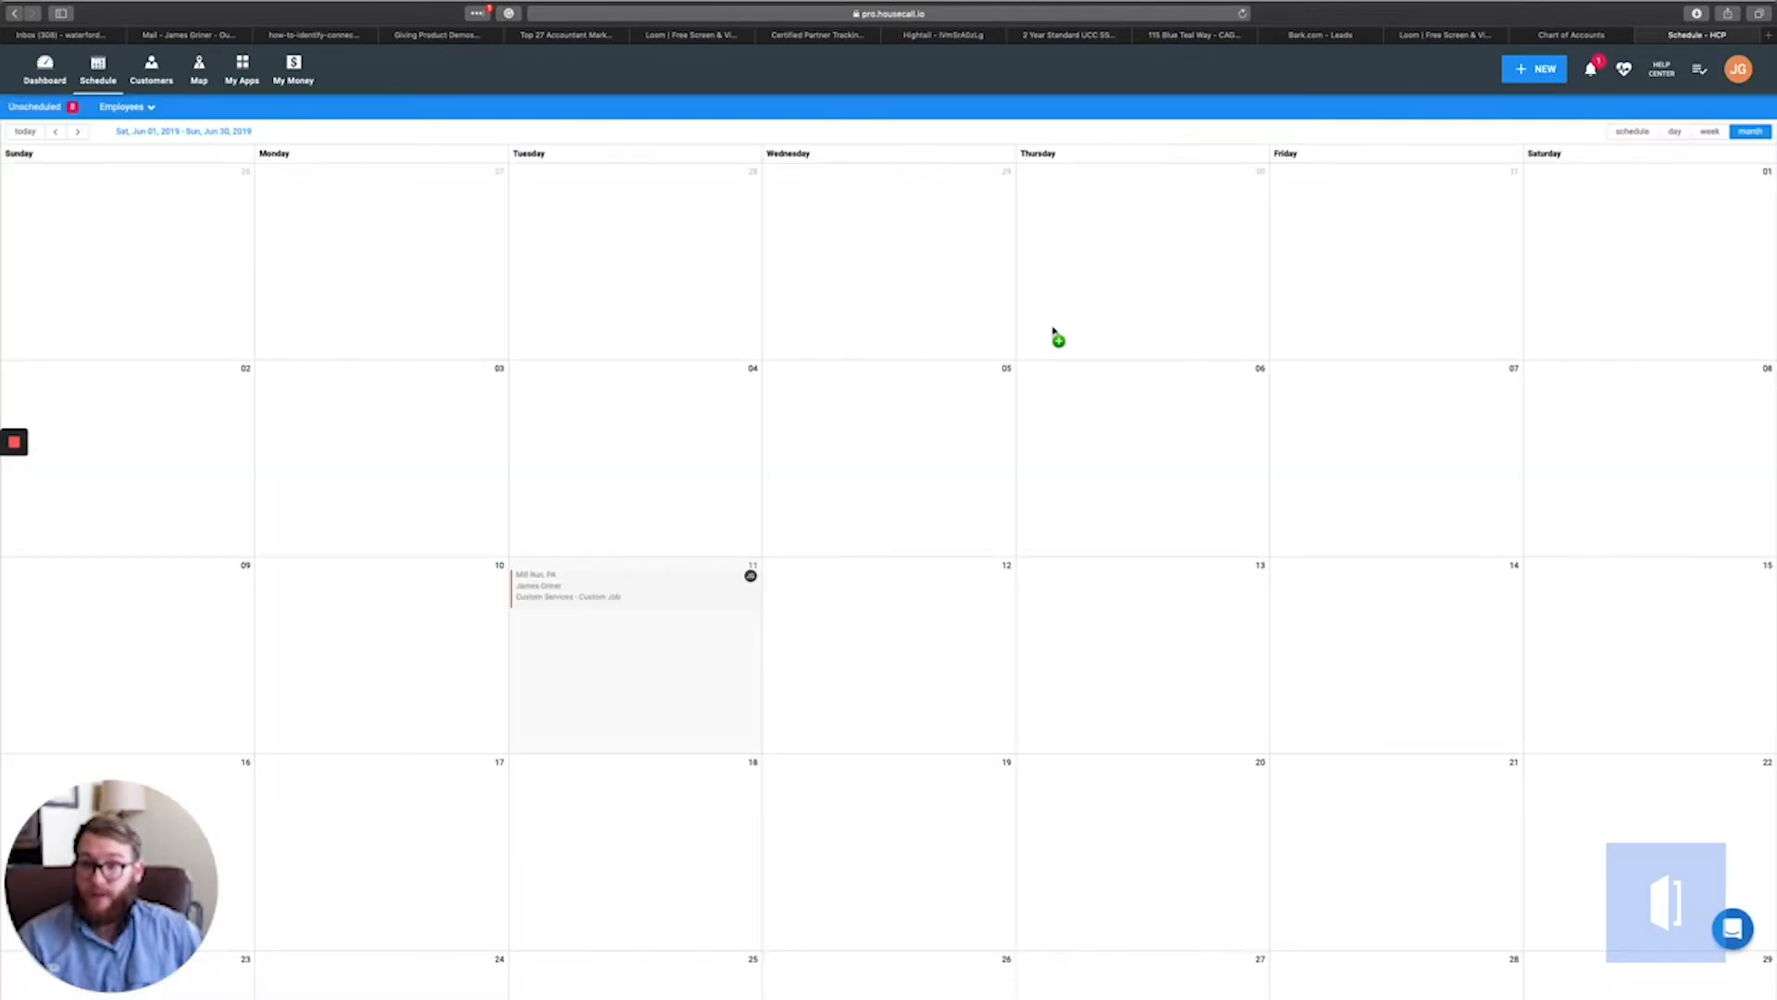
left_click(641, 579)
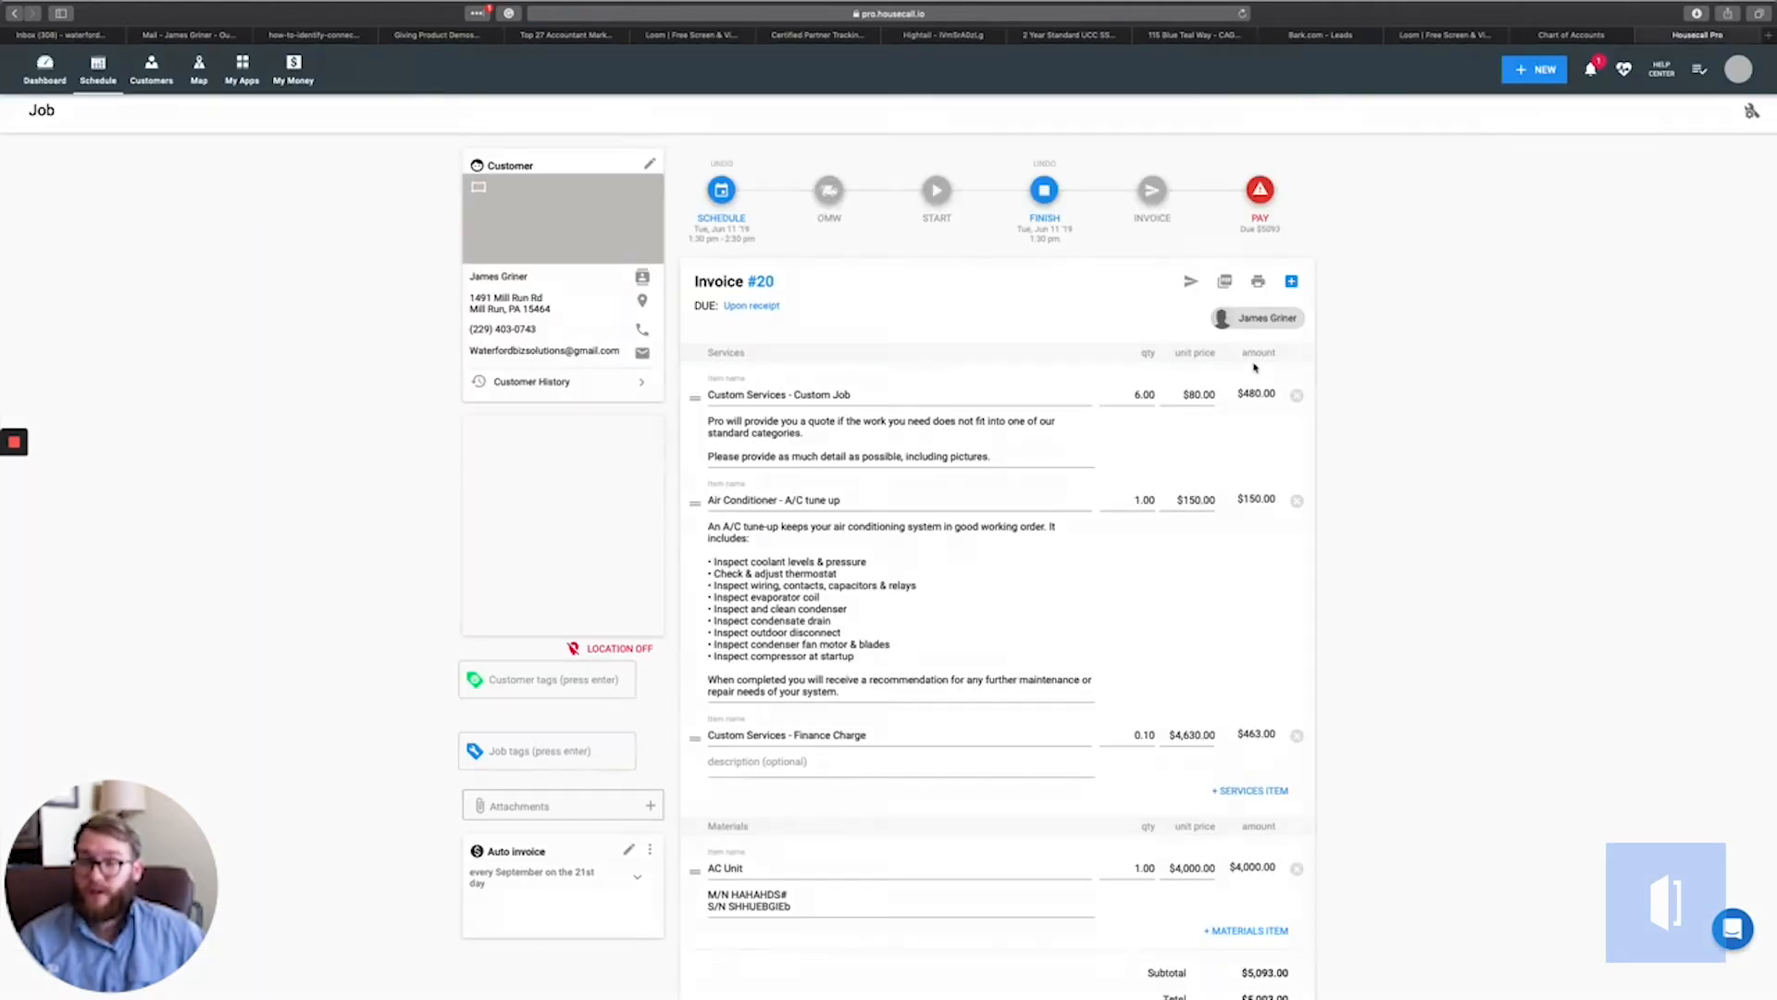
scroll(1155, 343, "down", 3)
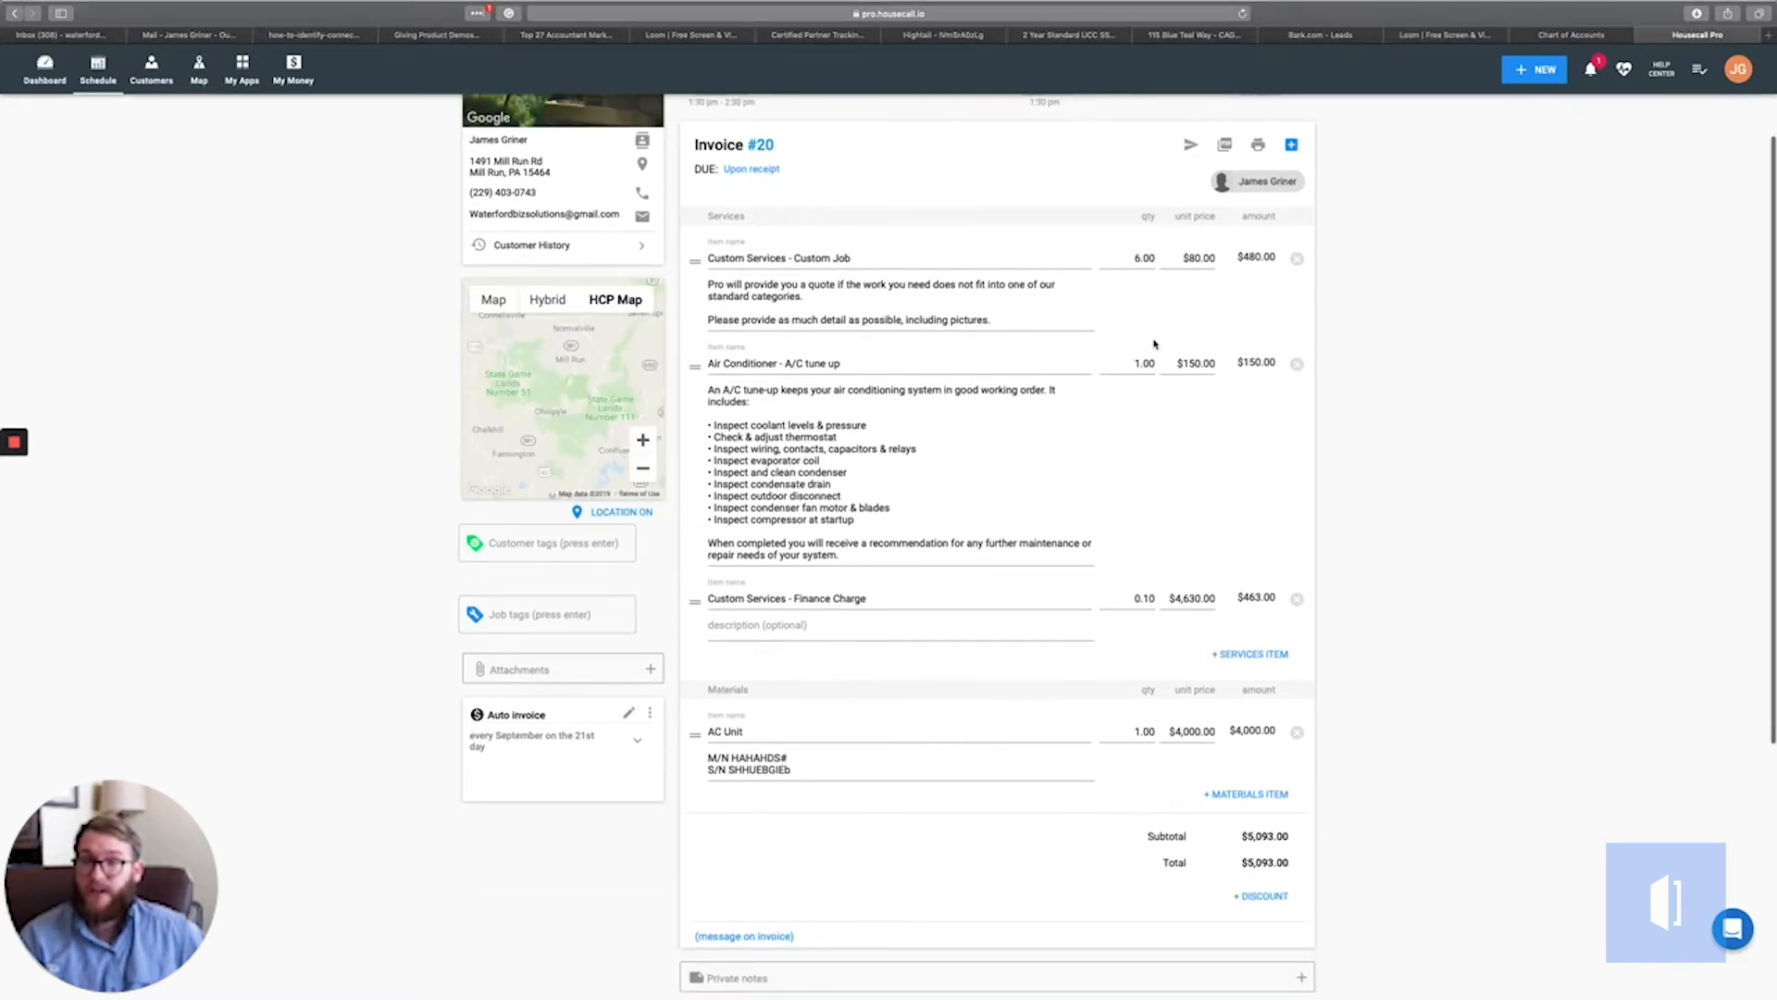
scroll(1155, 343, "up", 3)
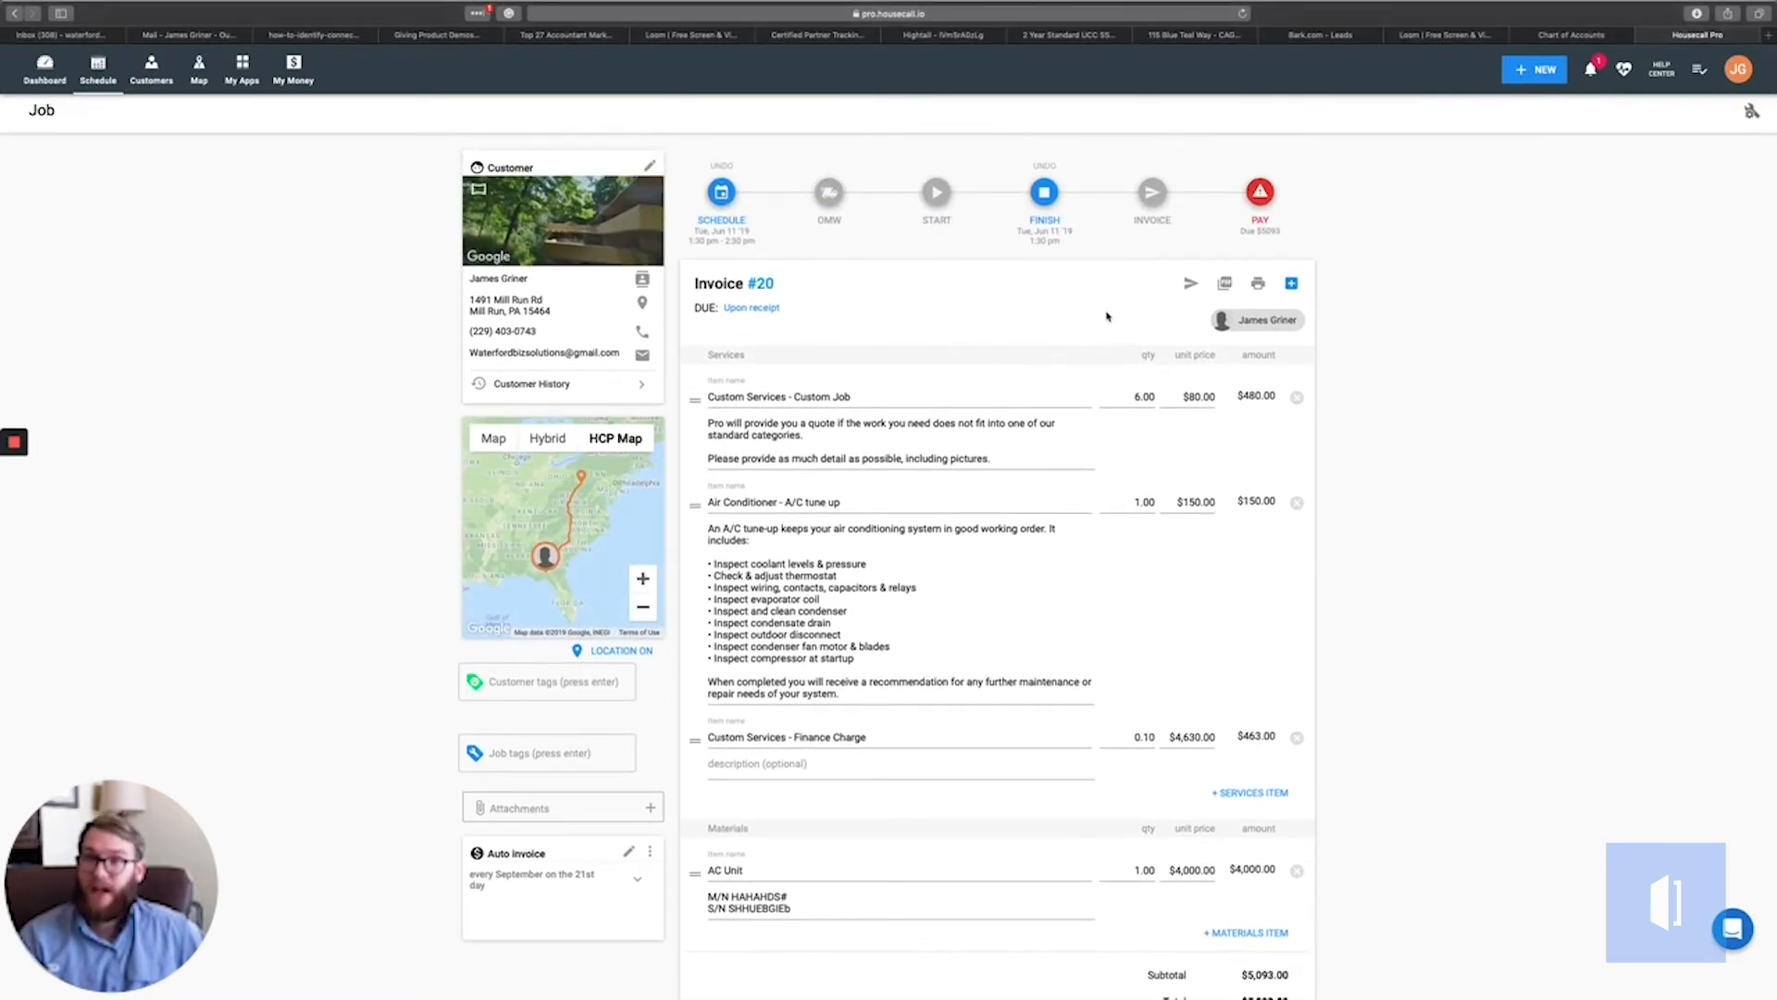
Switch to QuickBooks Online, open the Products and Services list under Sales and look through its items
left_click(1571, 35)
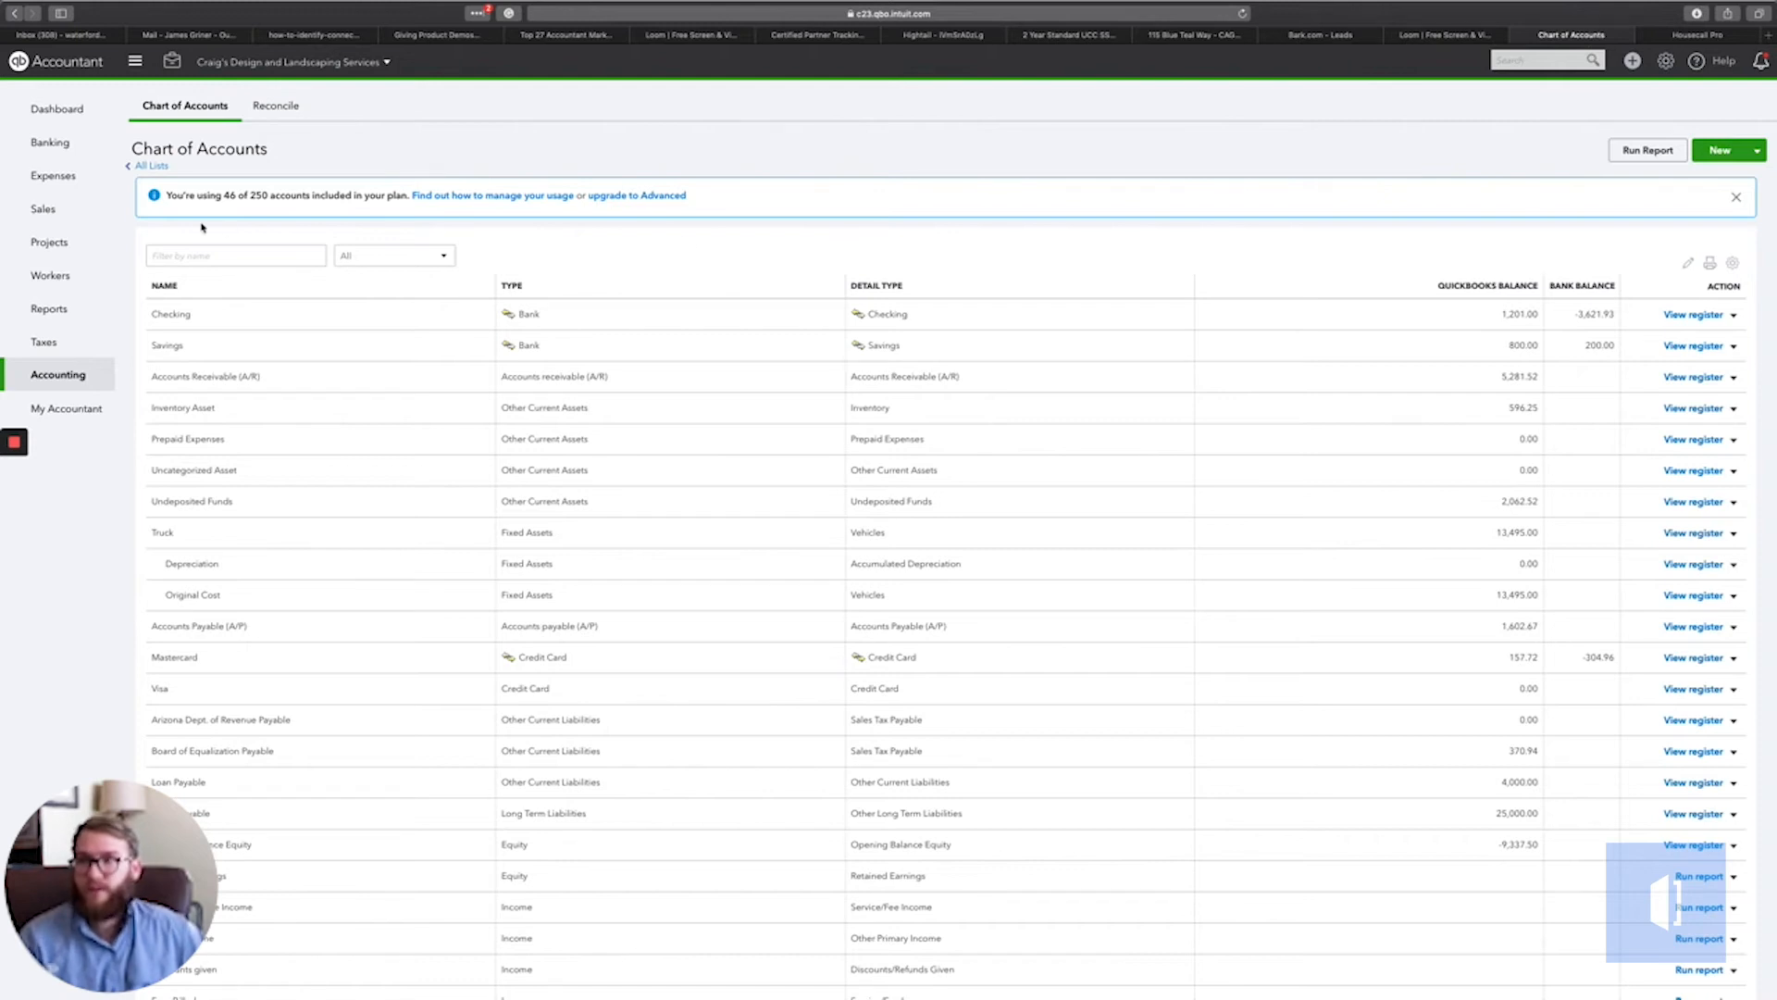
left_click(61, 110)
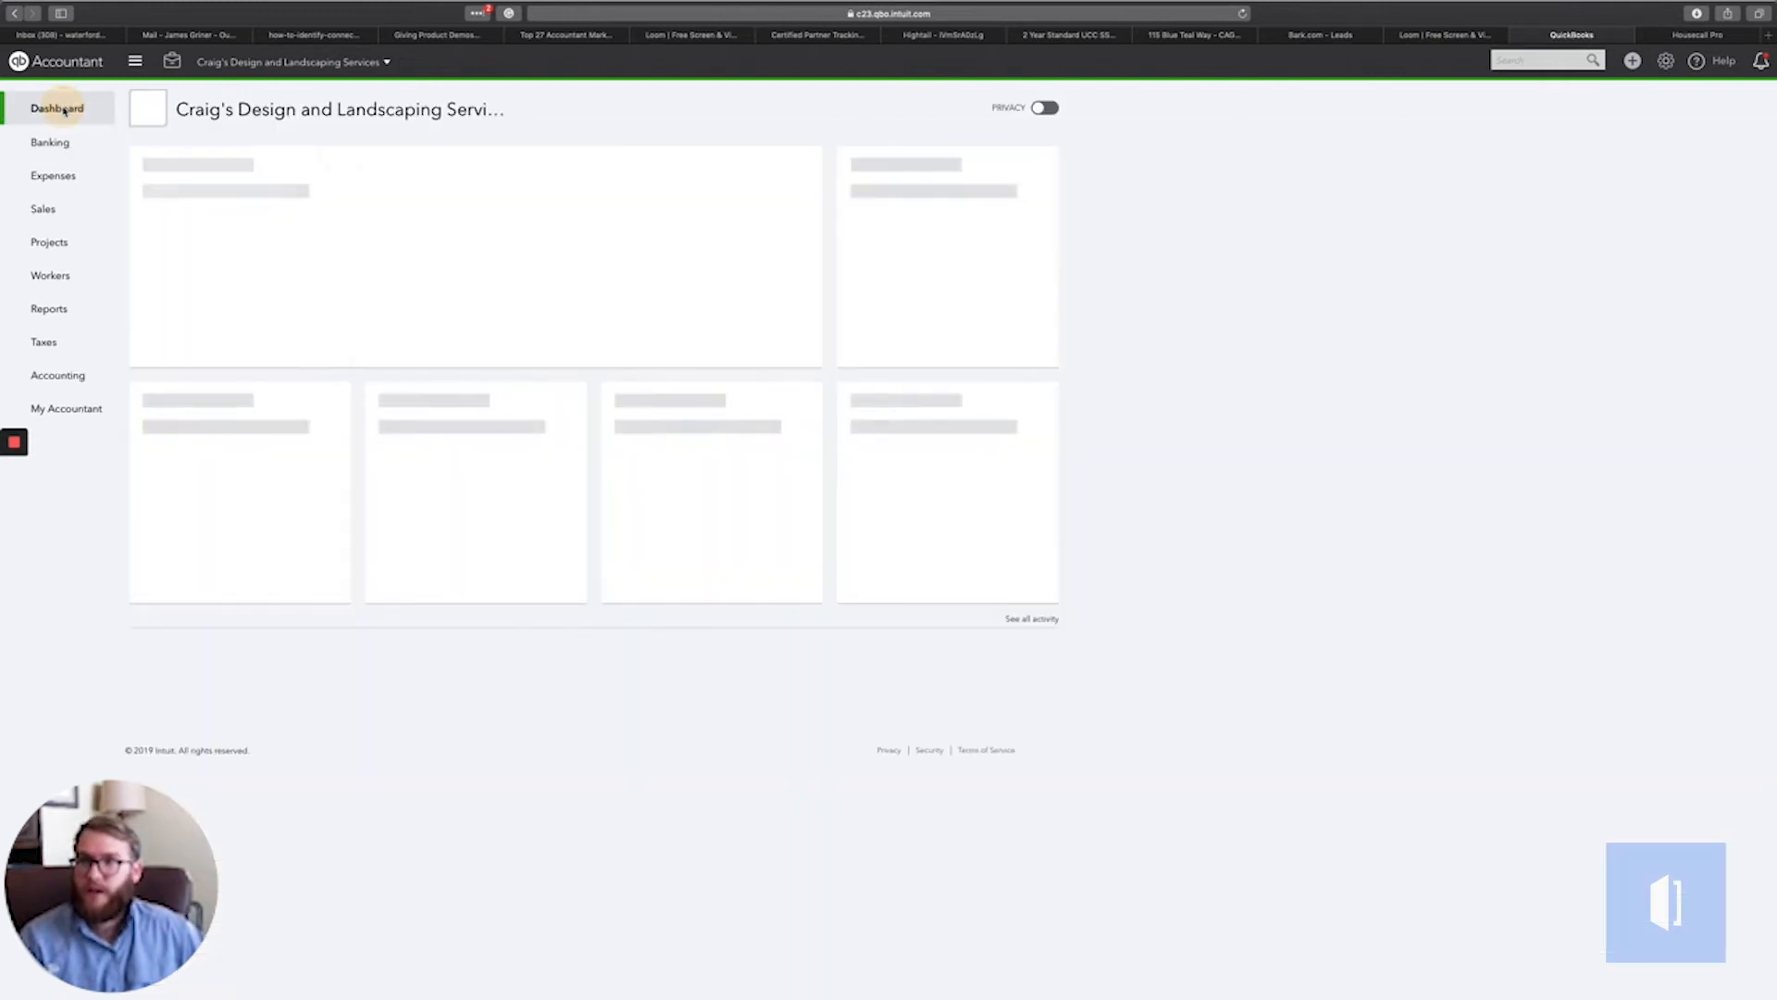
mouse_move(33, 274)
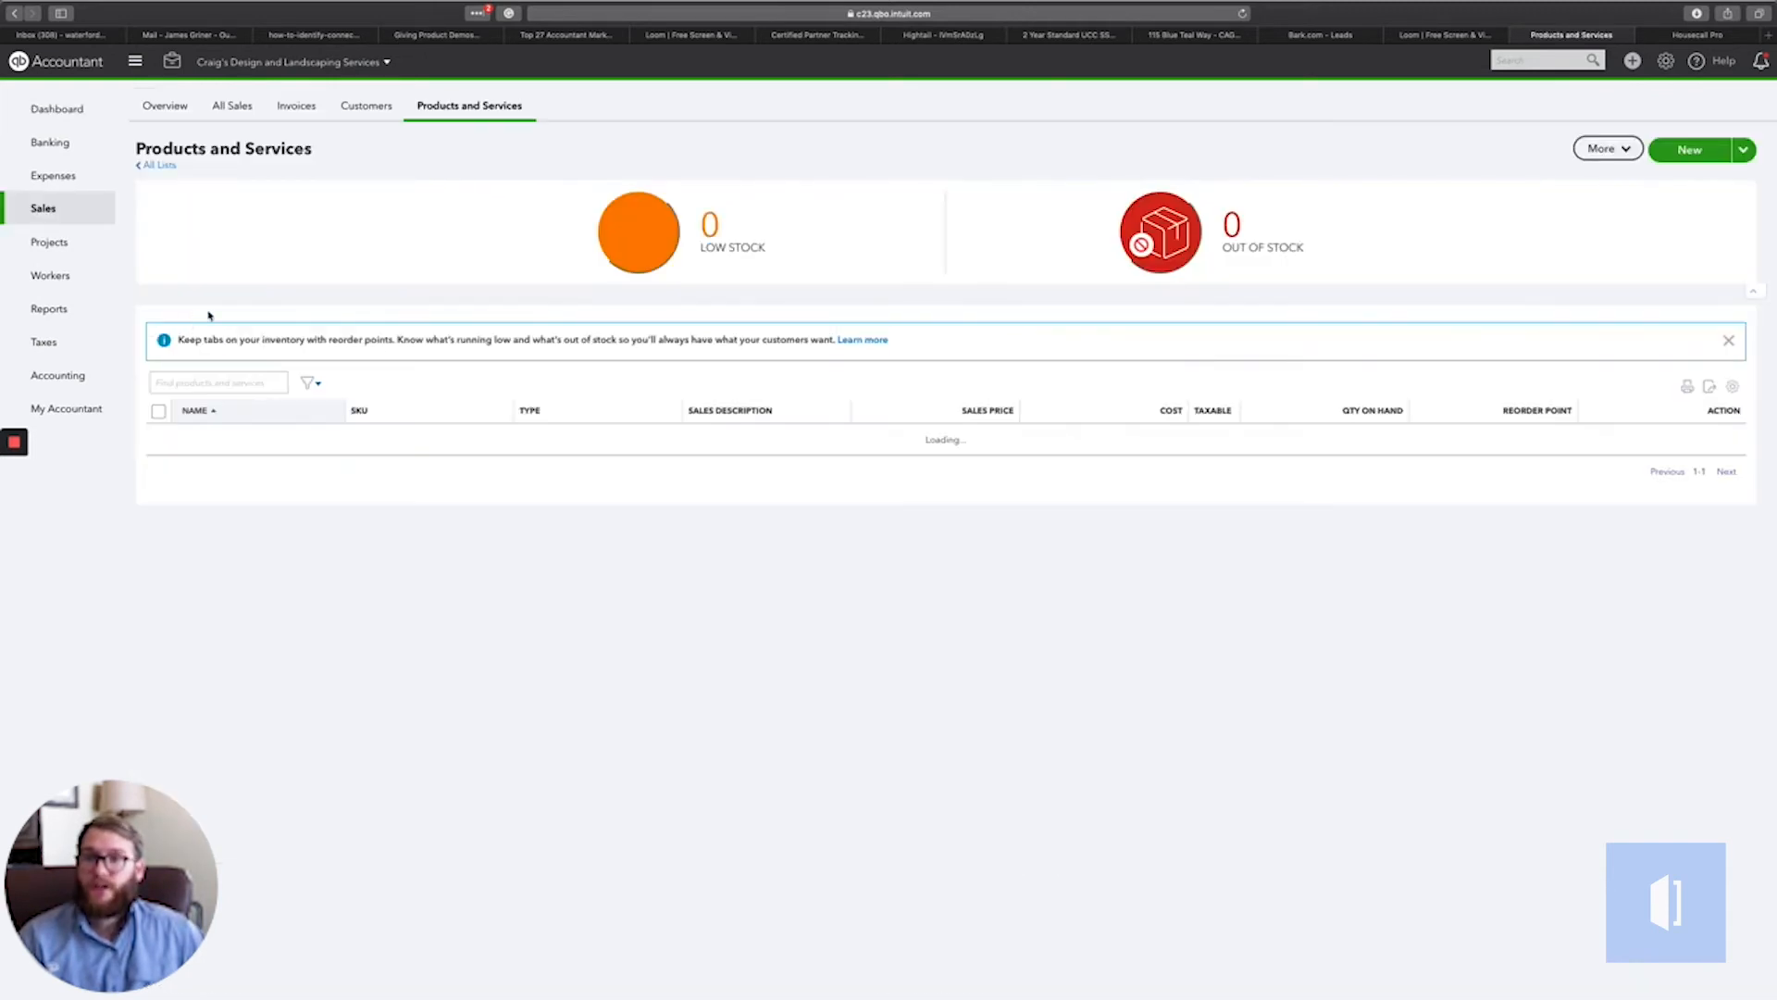
scroll(508, 307, "down", 5)
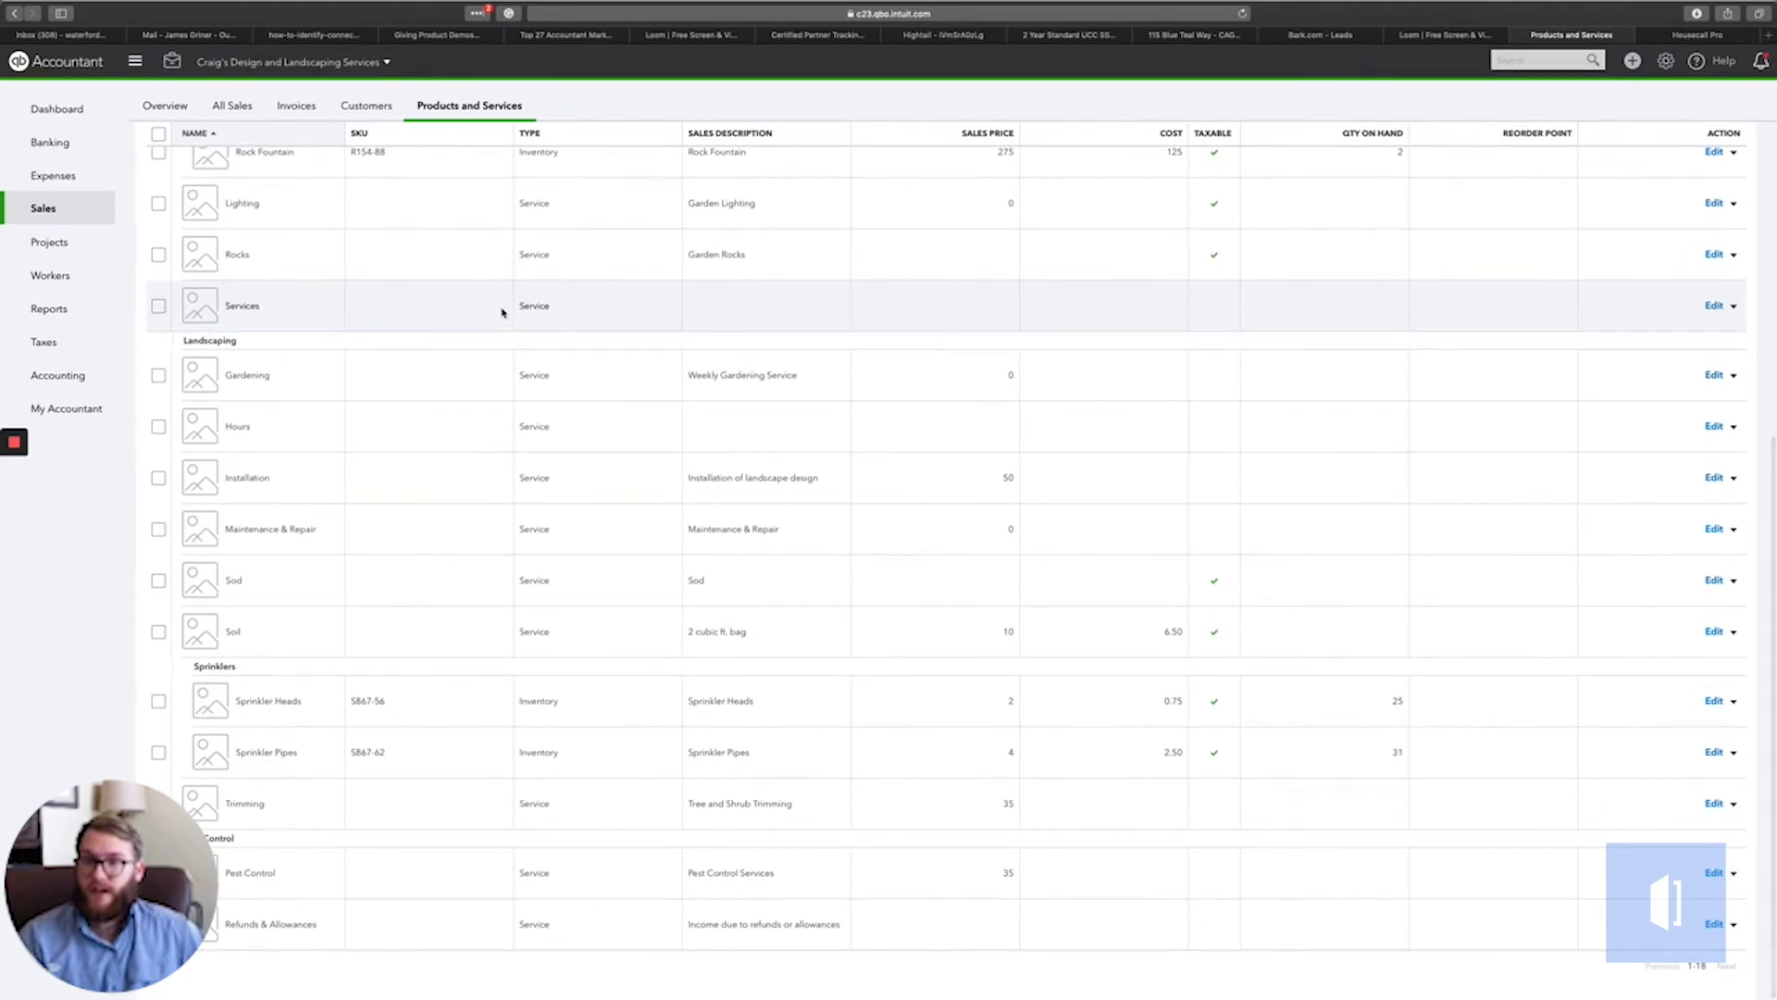
scroll(491, 309, "up", 4)
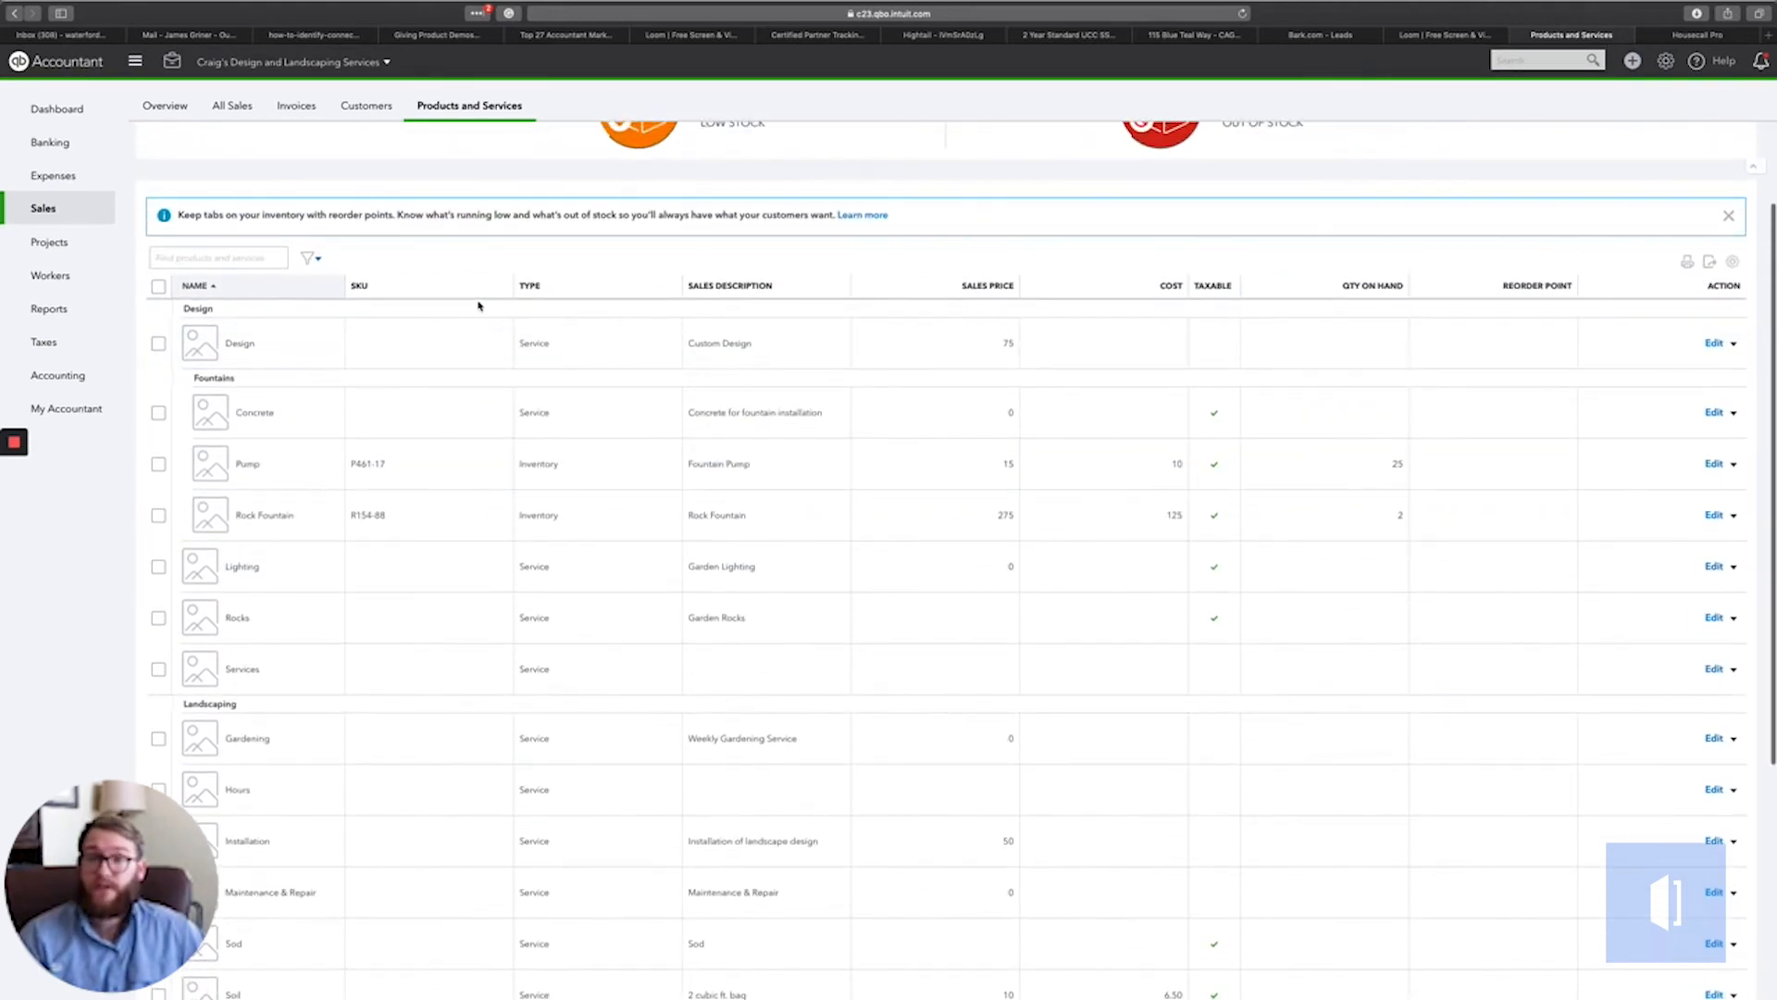
Examine the full Products and Services list, from the Design items down to Refunds & Allowances
scroll(472, 298, "up", 2)
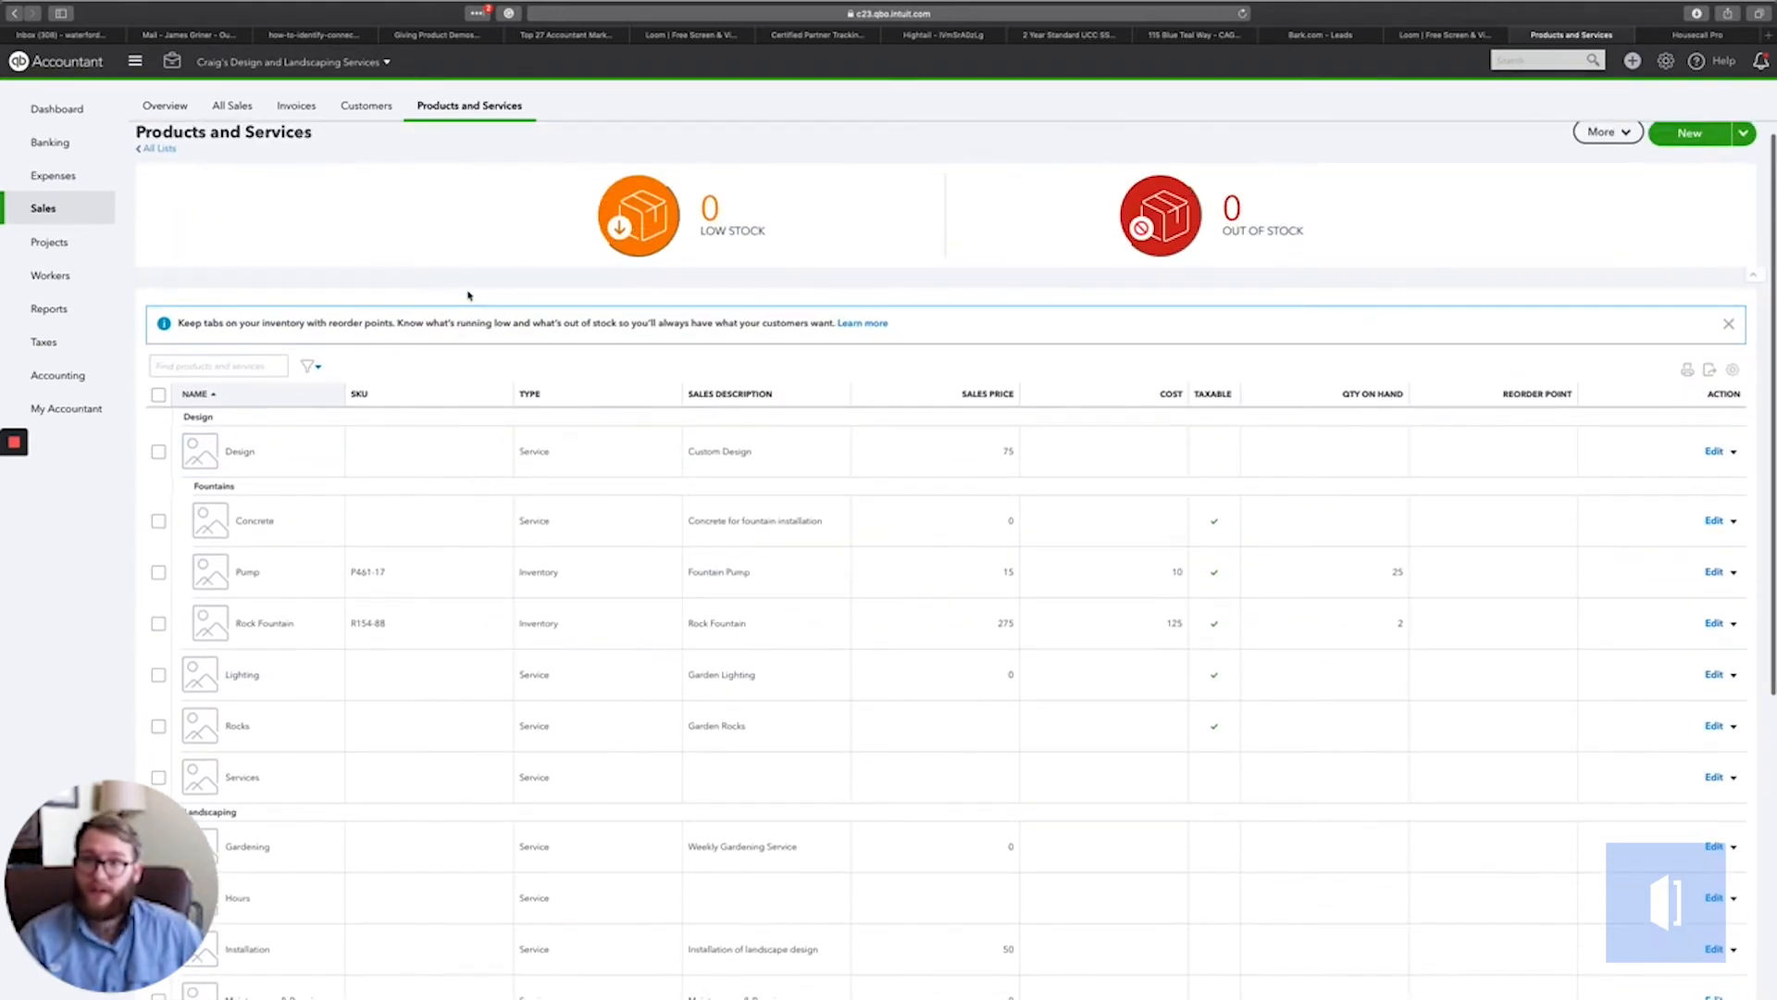
scroll(495, 380, "down", 5)
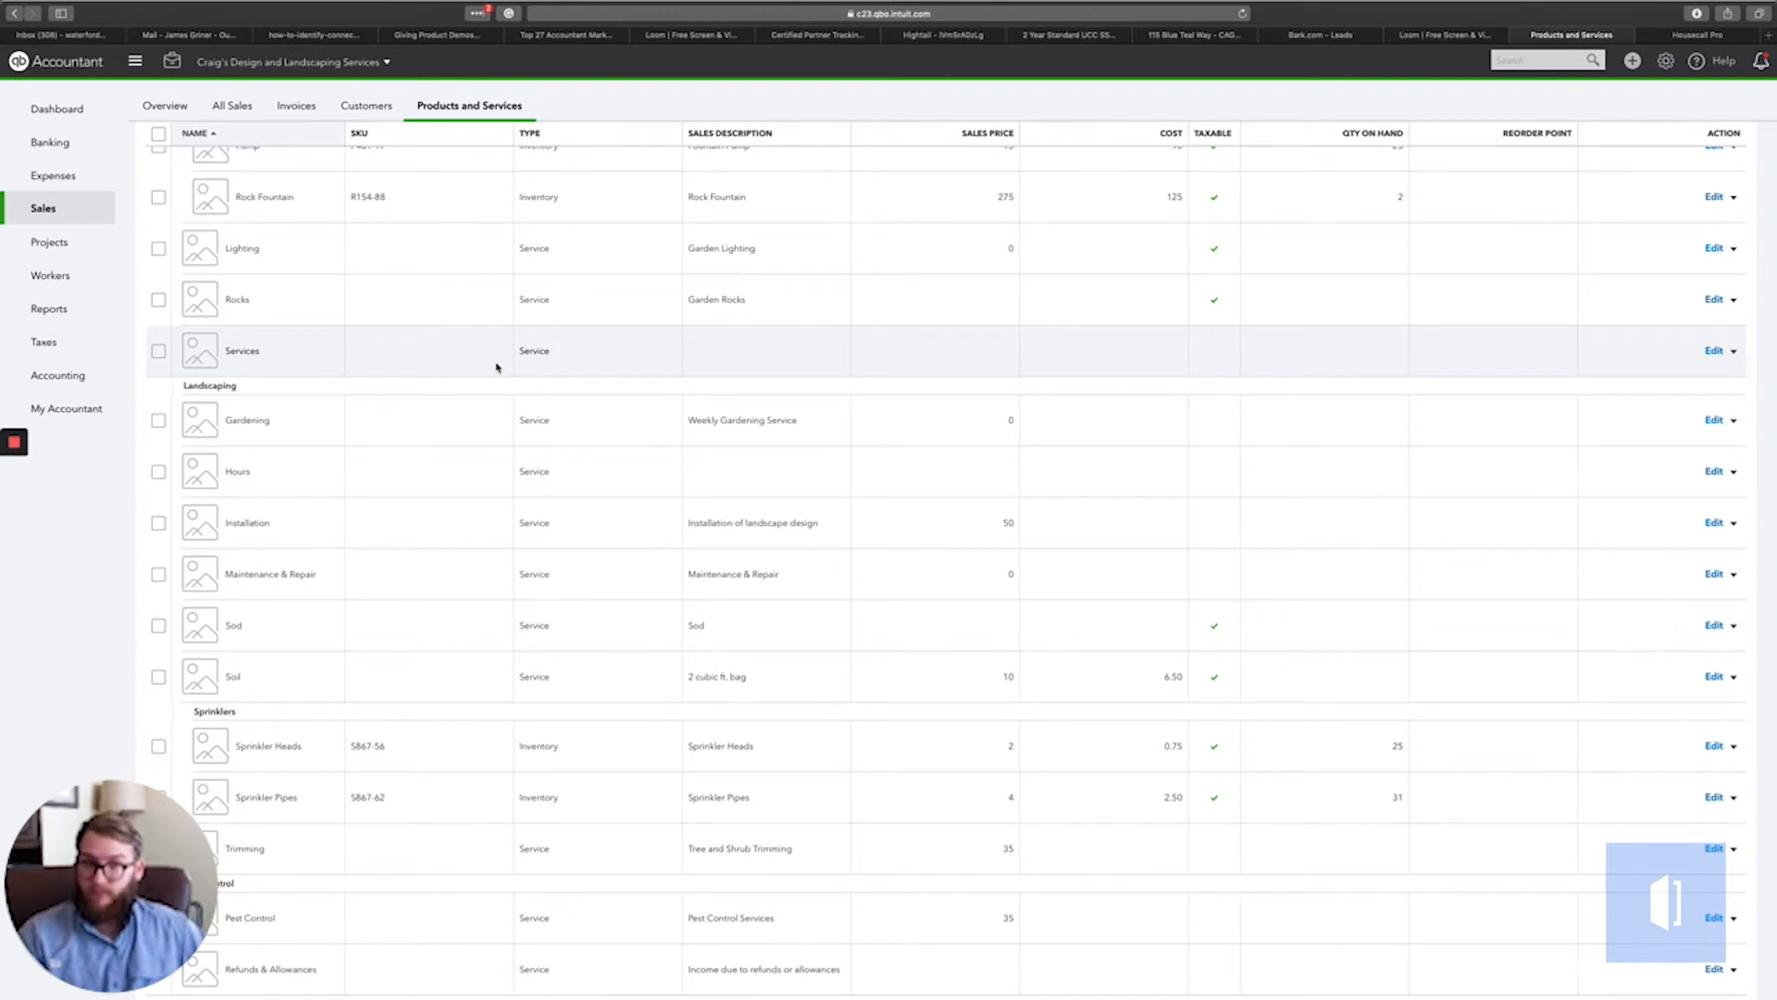
scroll(592, 380, "down", 1)
scroll(698, 514, "up", 10)
scroll(696, 511, "down", 2)
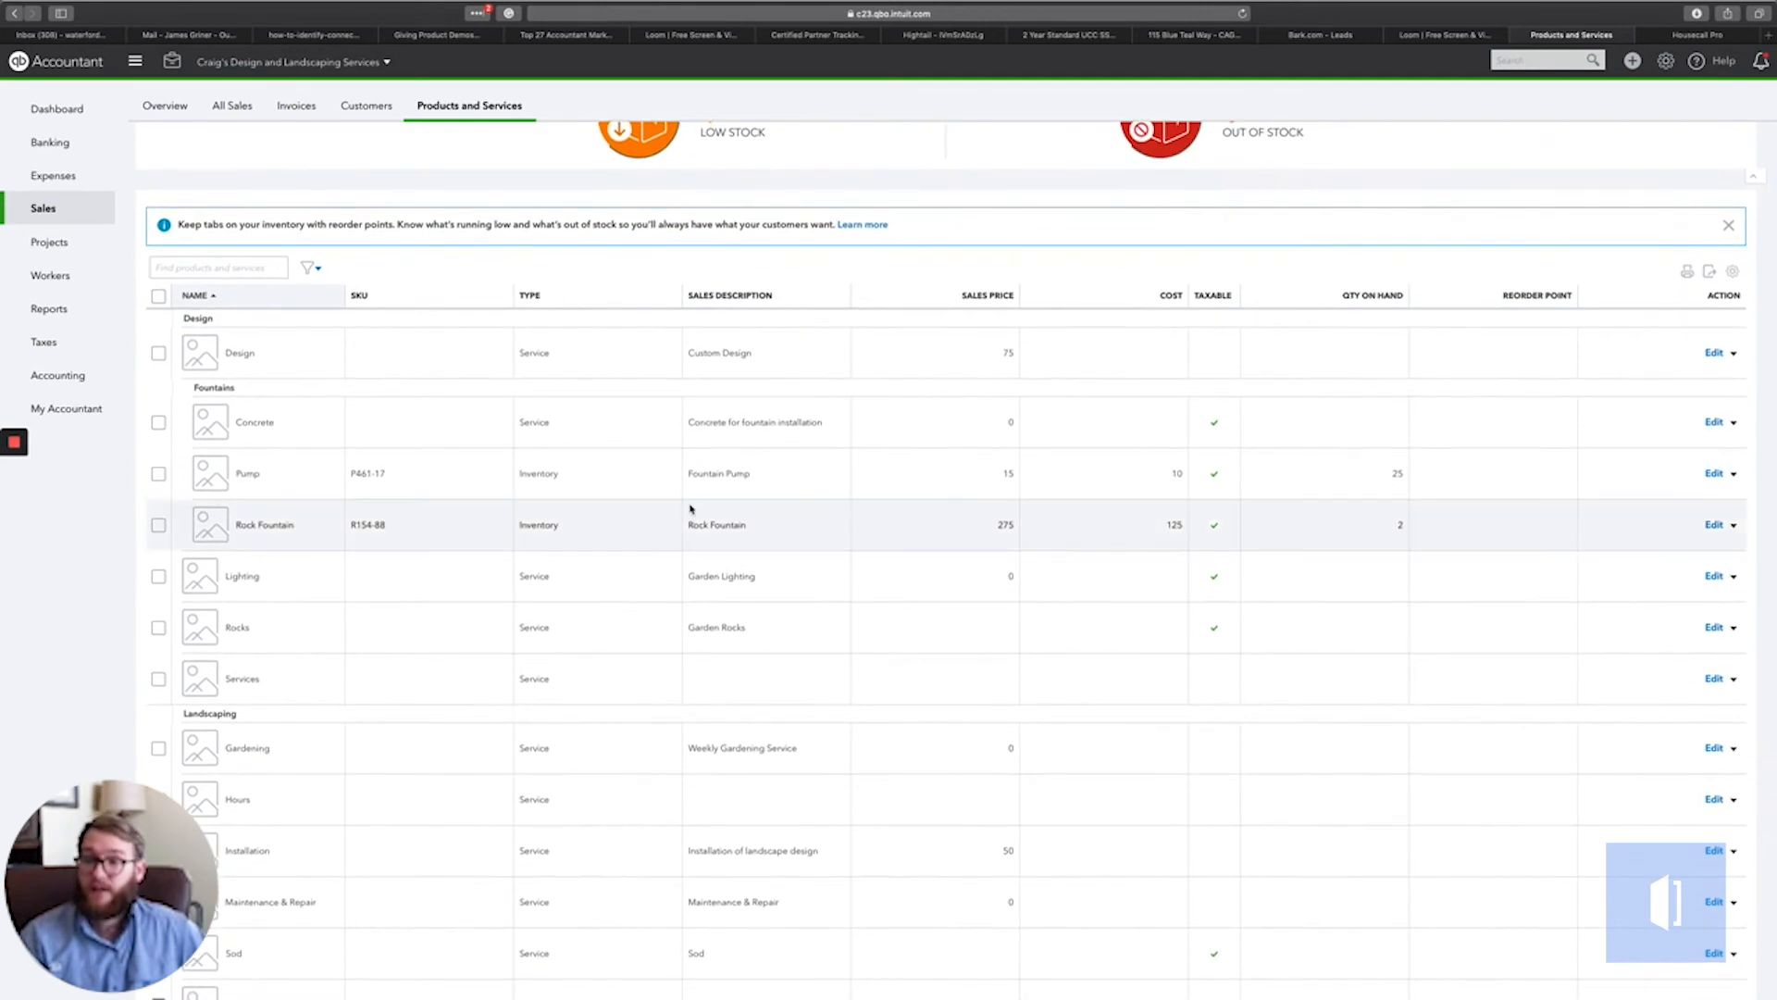
scroll(692, 508, "down", 6)
scroll(689, 508, "down", 1)
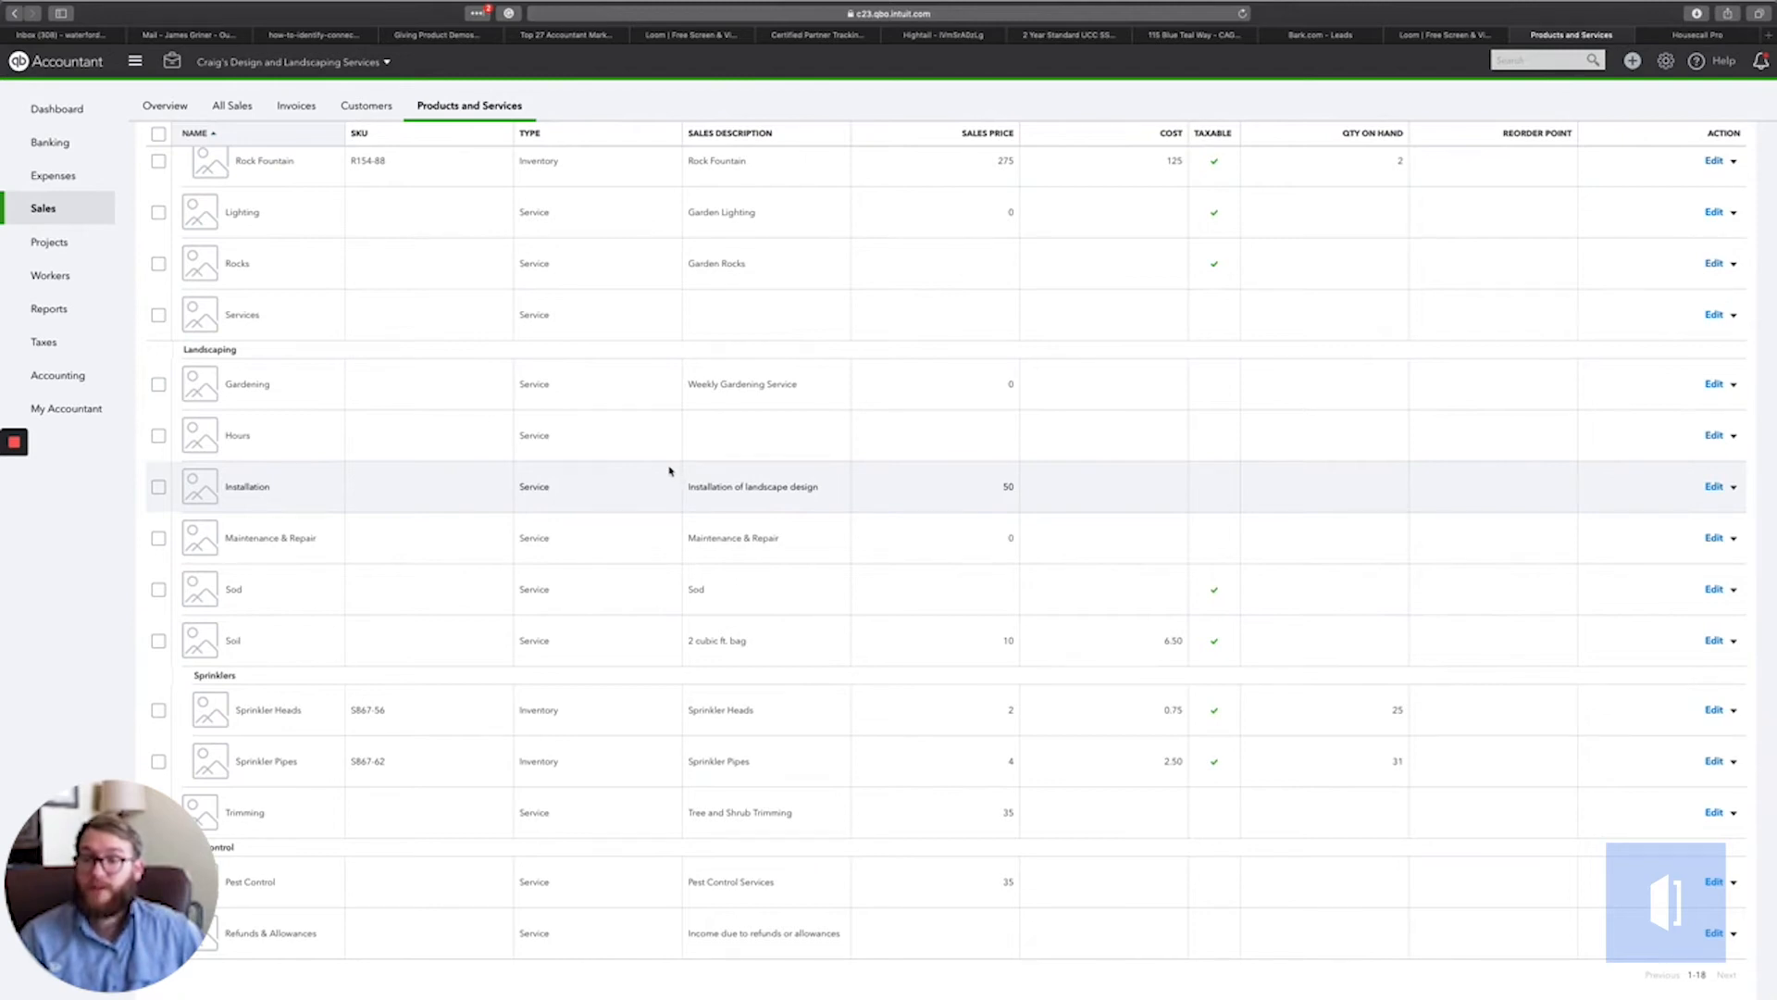
scroll(960, 427, "up", 3)
scroll(960, 427, "up", 3)
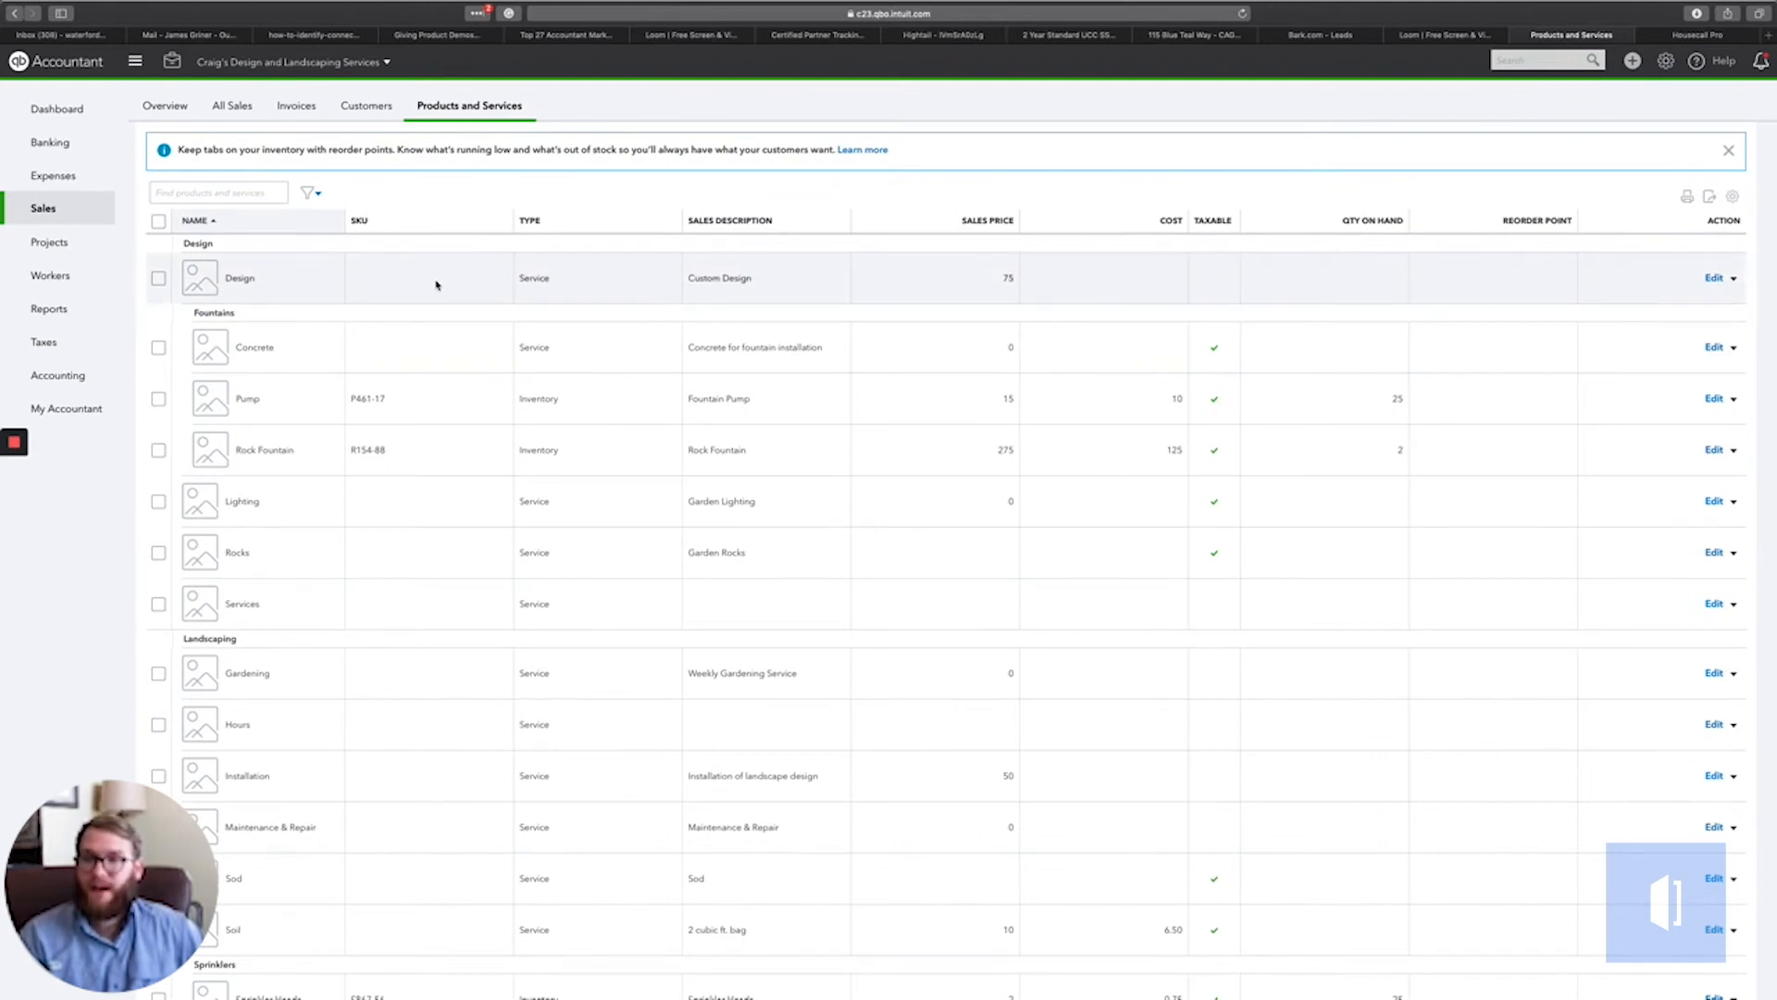
Set the Design service's income account to Fees Billed, include historical transactions in the update, and save the item
left_click(1711, 279)
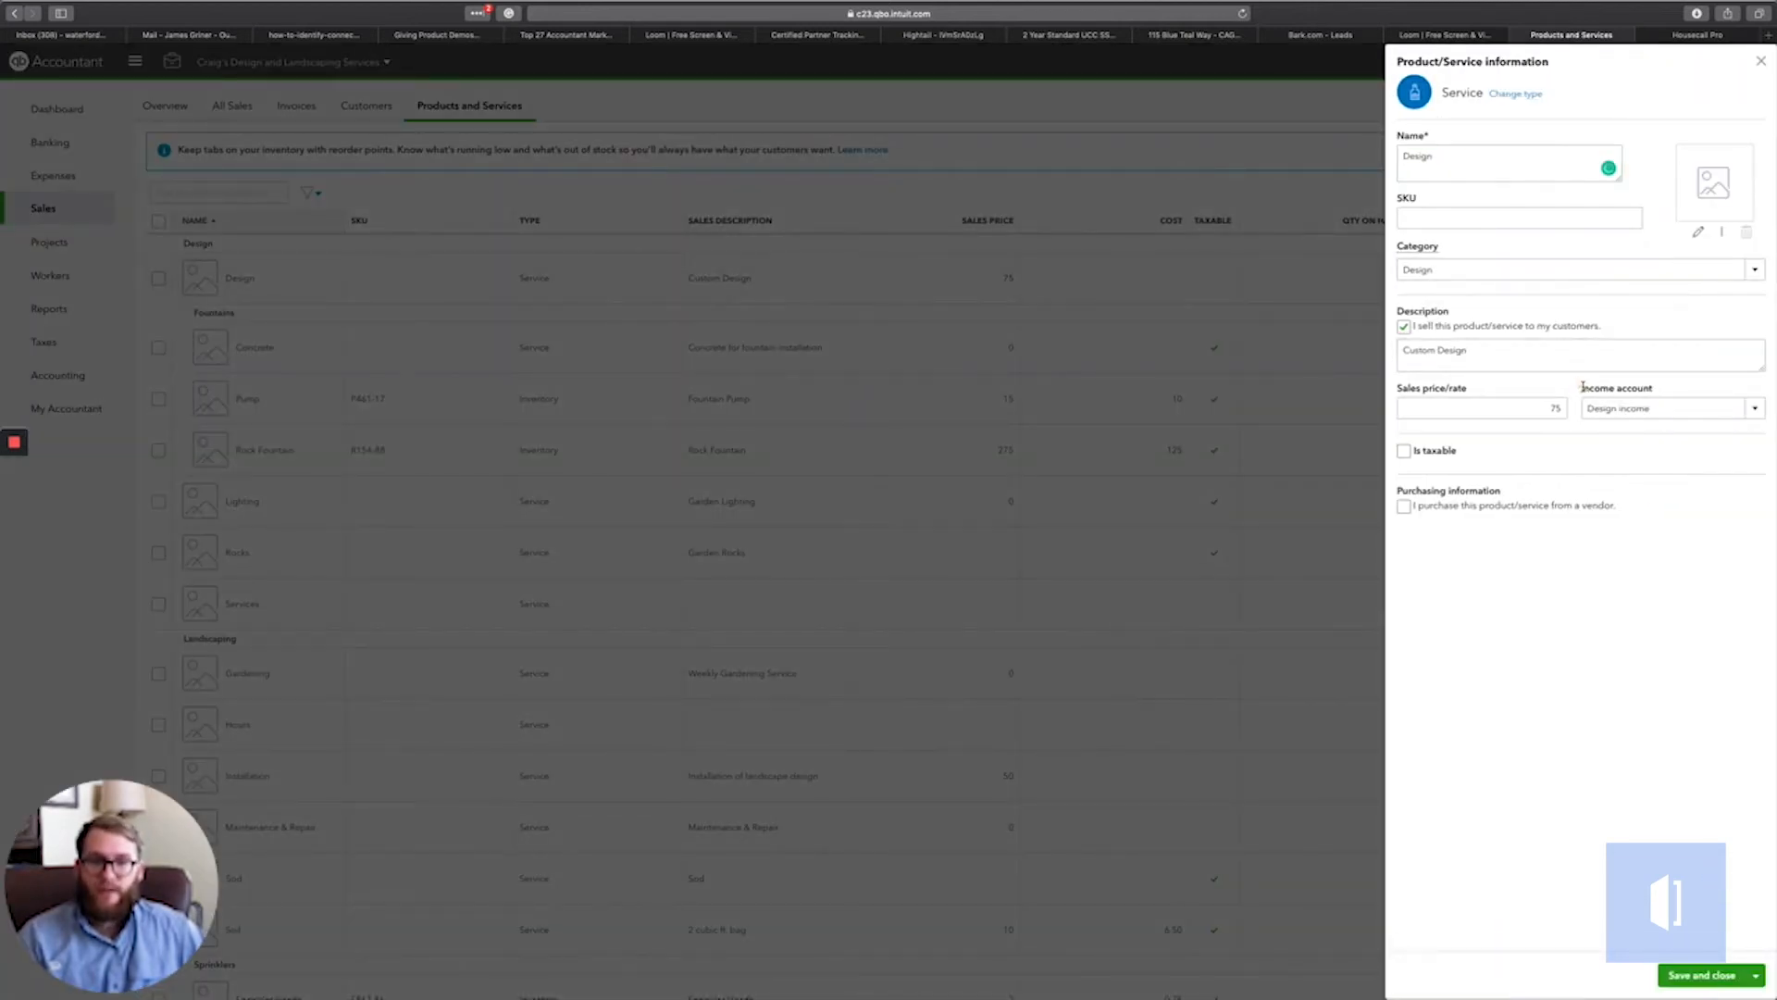
left_click_drag(1582, 390, 1650, 396)
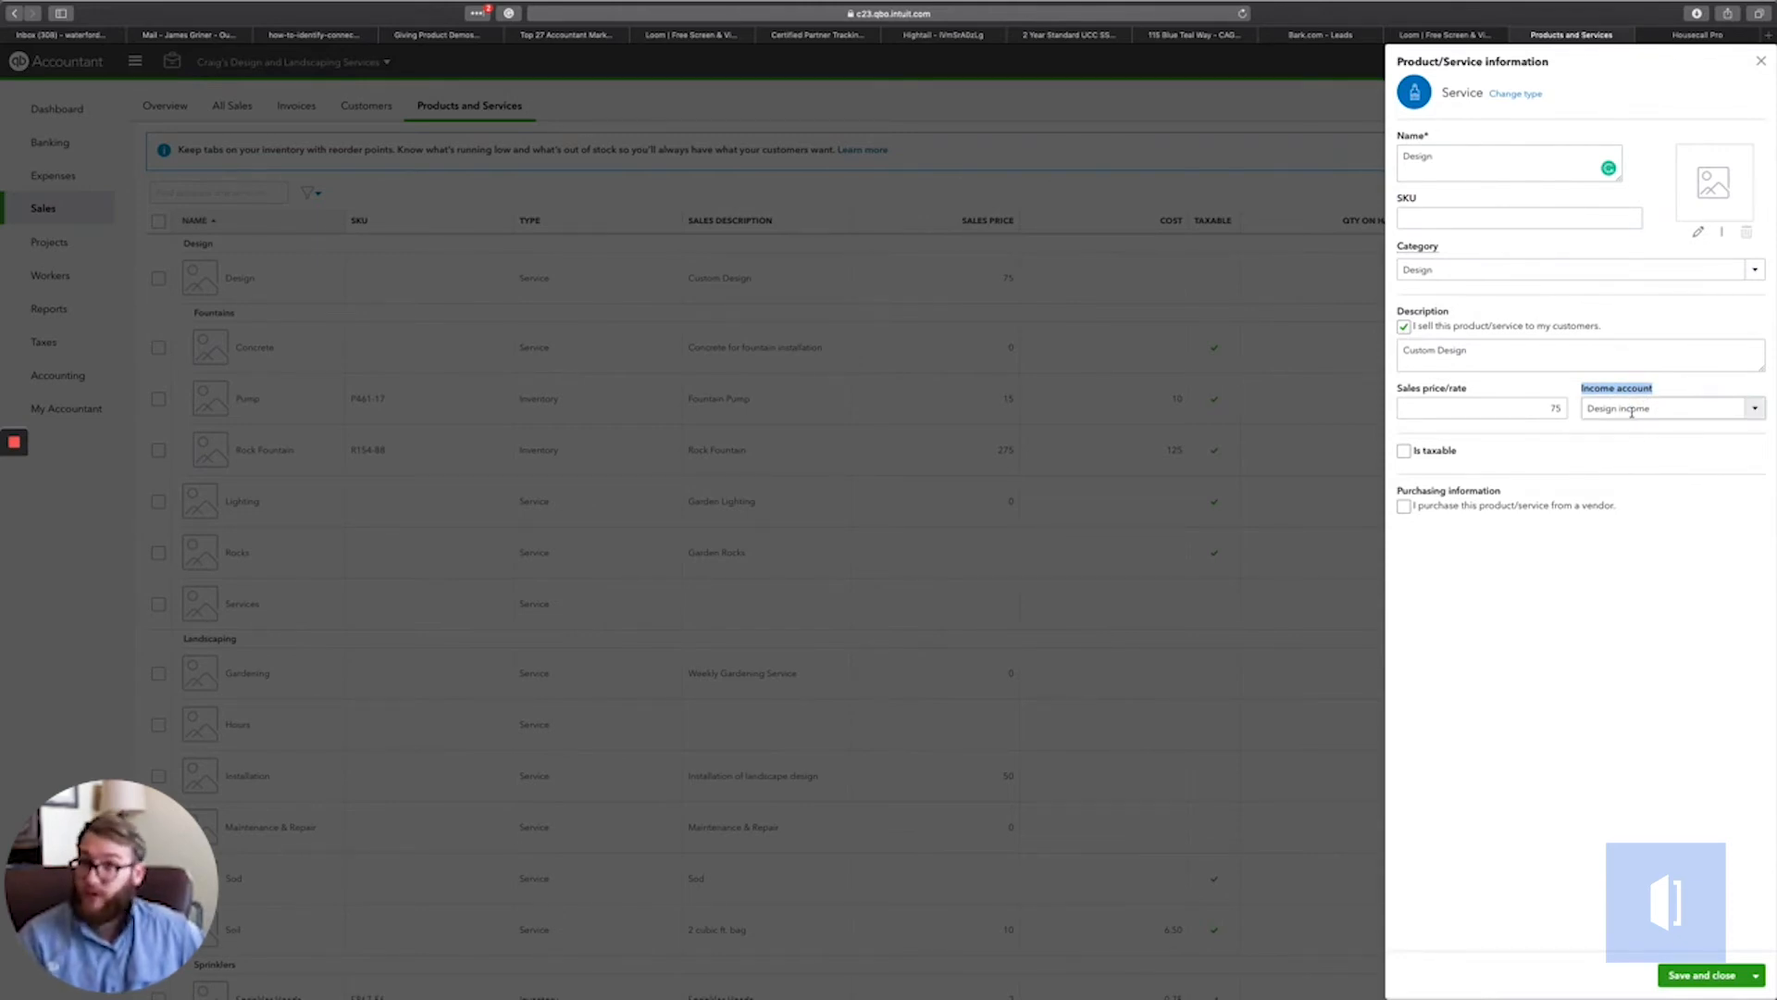
left_click(1675, 382)
left_click(1753, 408)
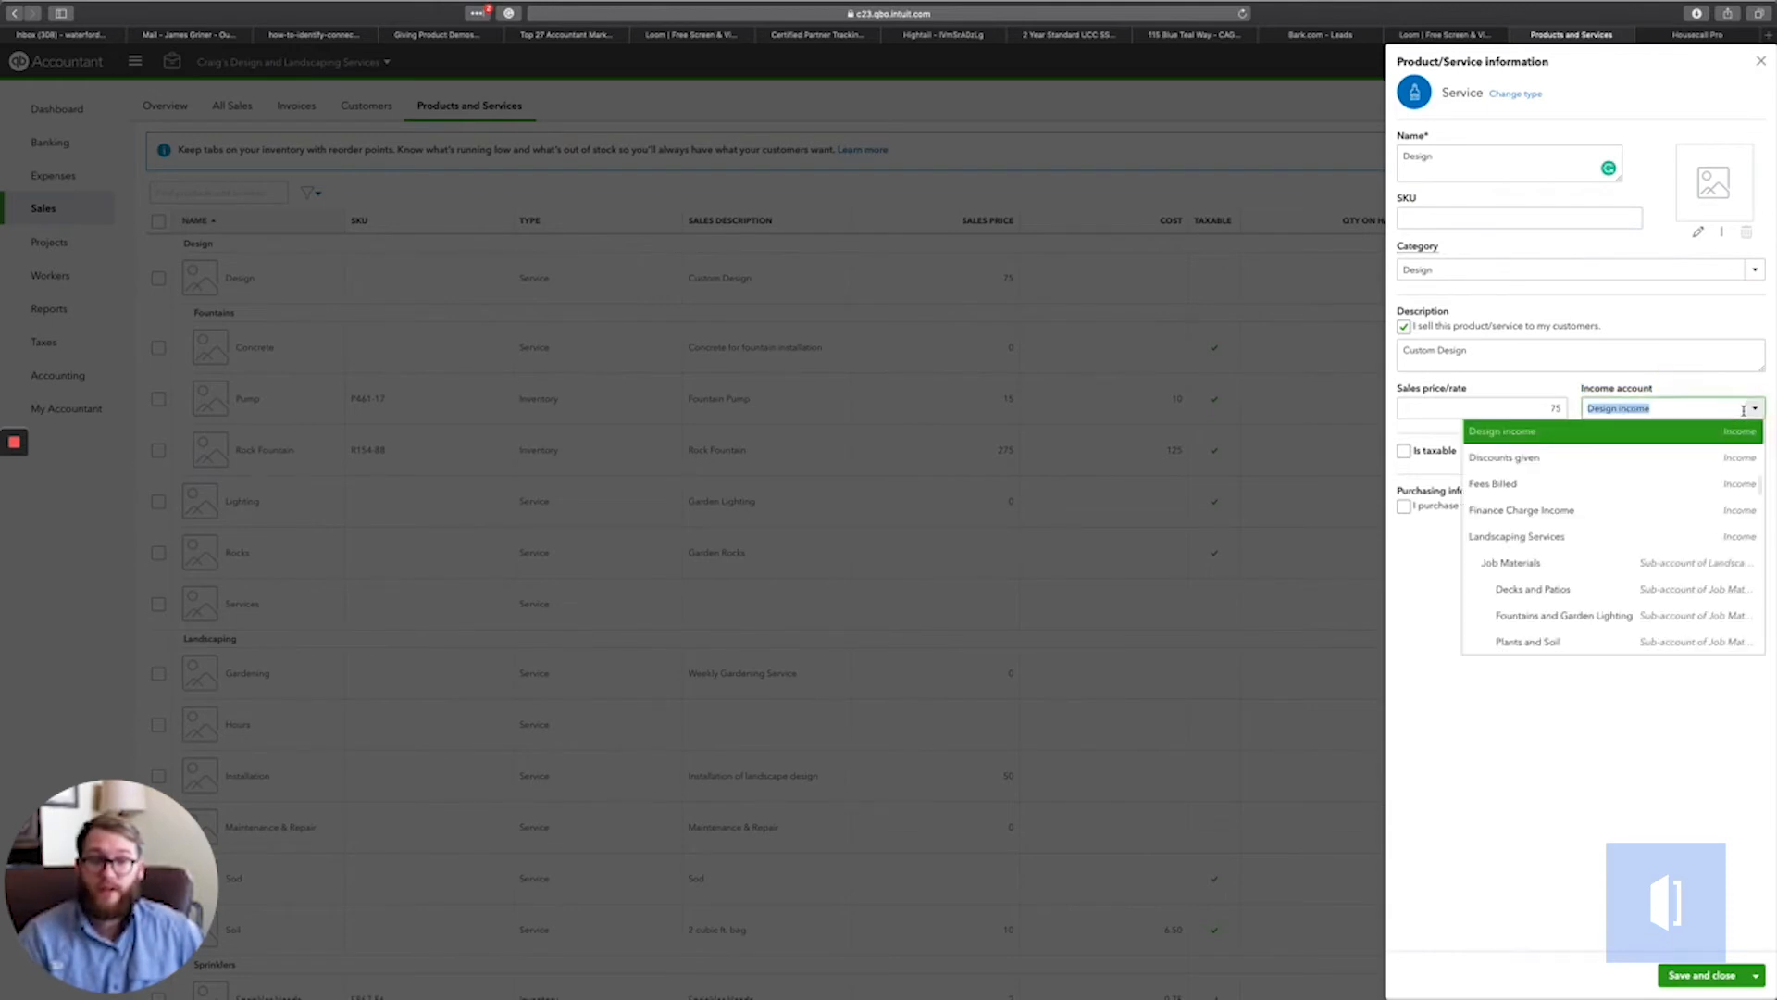
scroll(1656, 468, "up", 2)
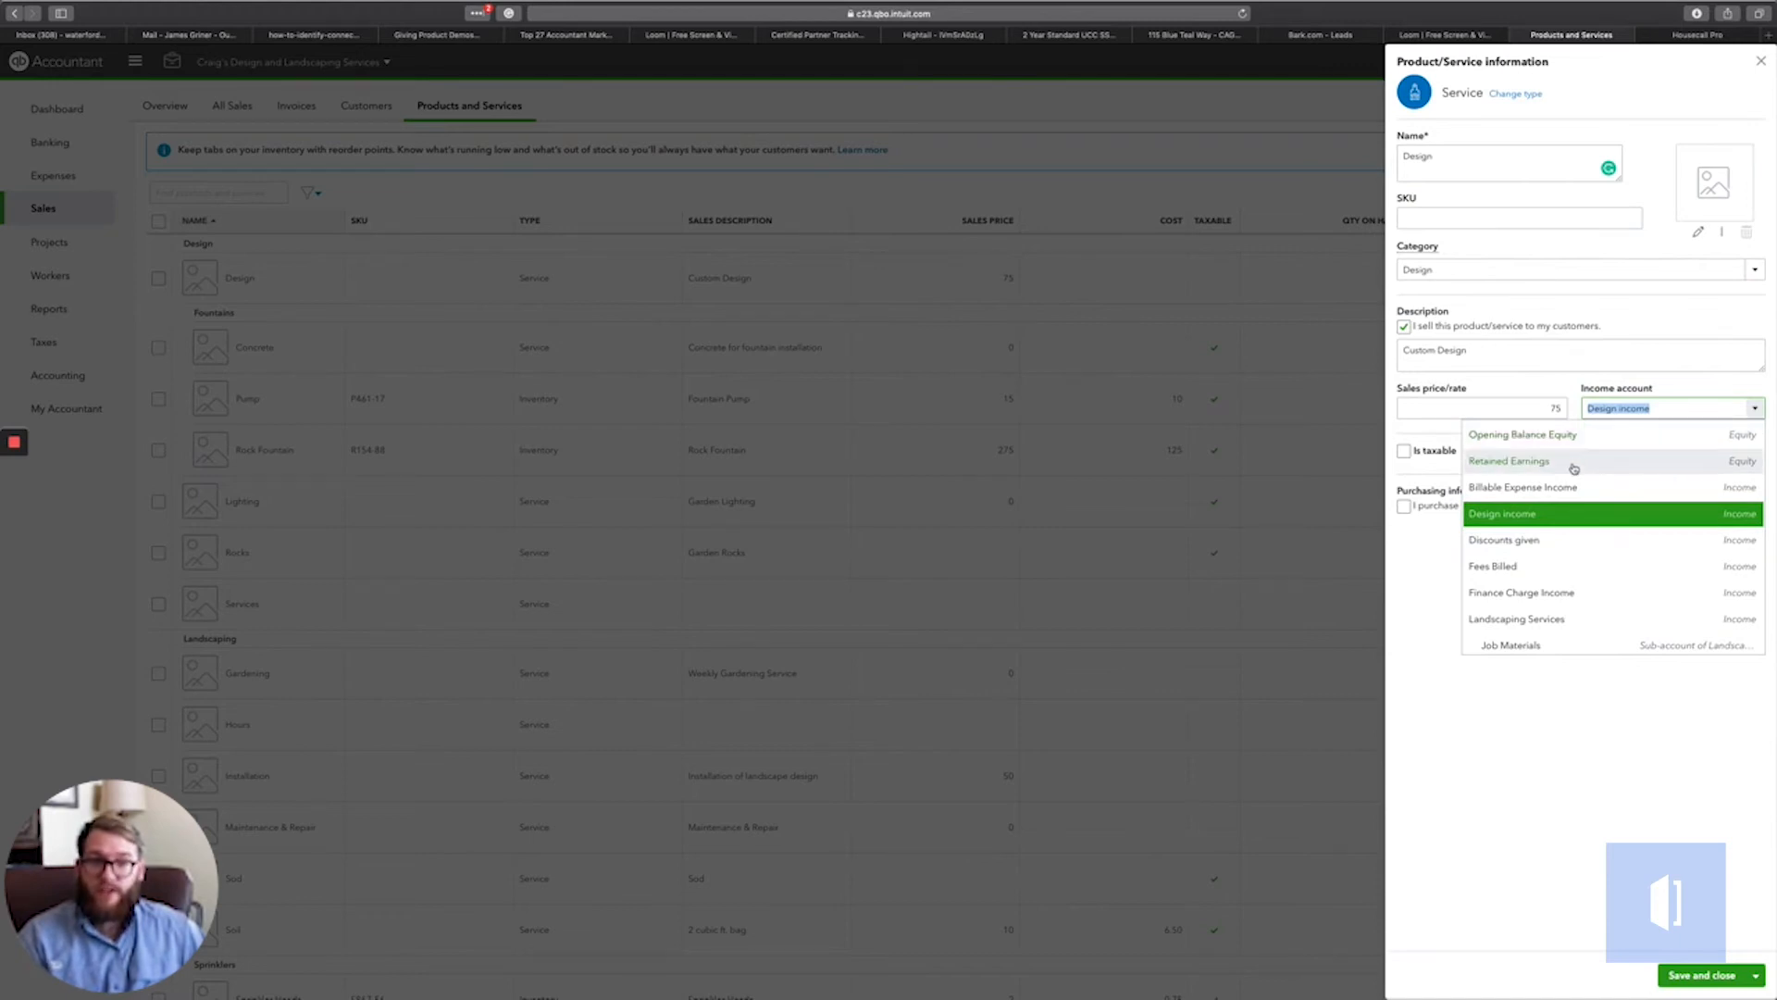
left_click(1573, 461)
left_click(1753, 408)
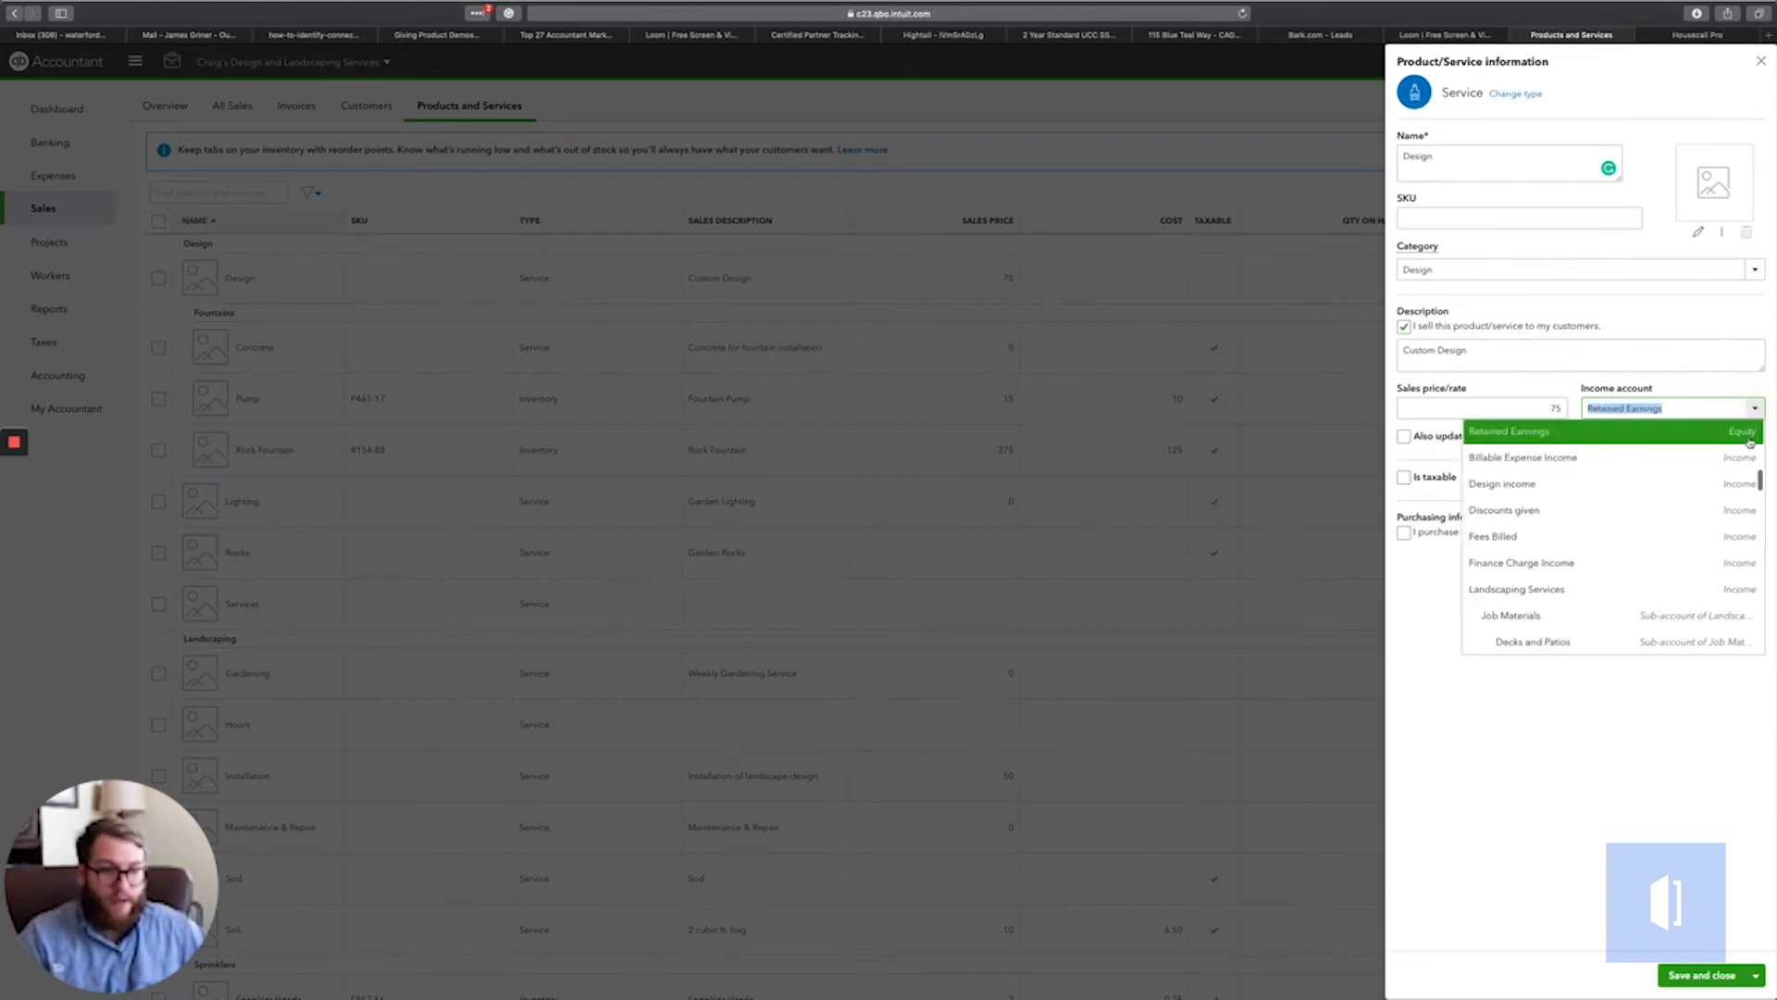
scroll(1661, 504, "down", 1)
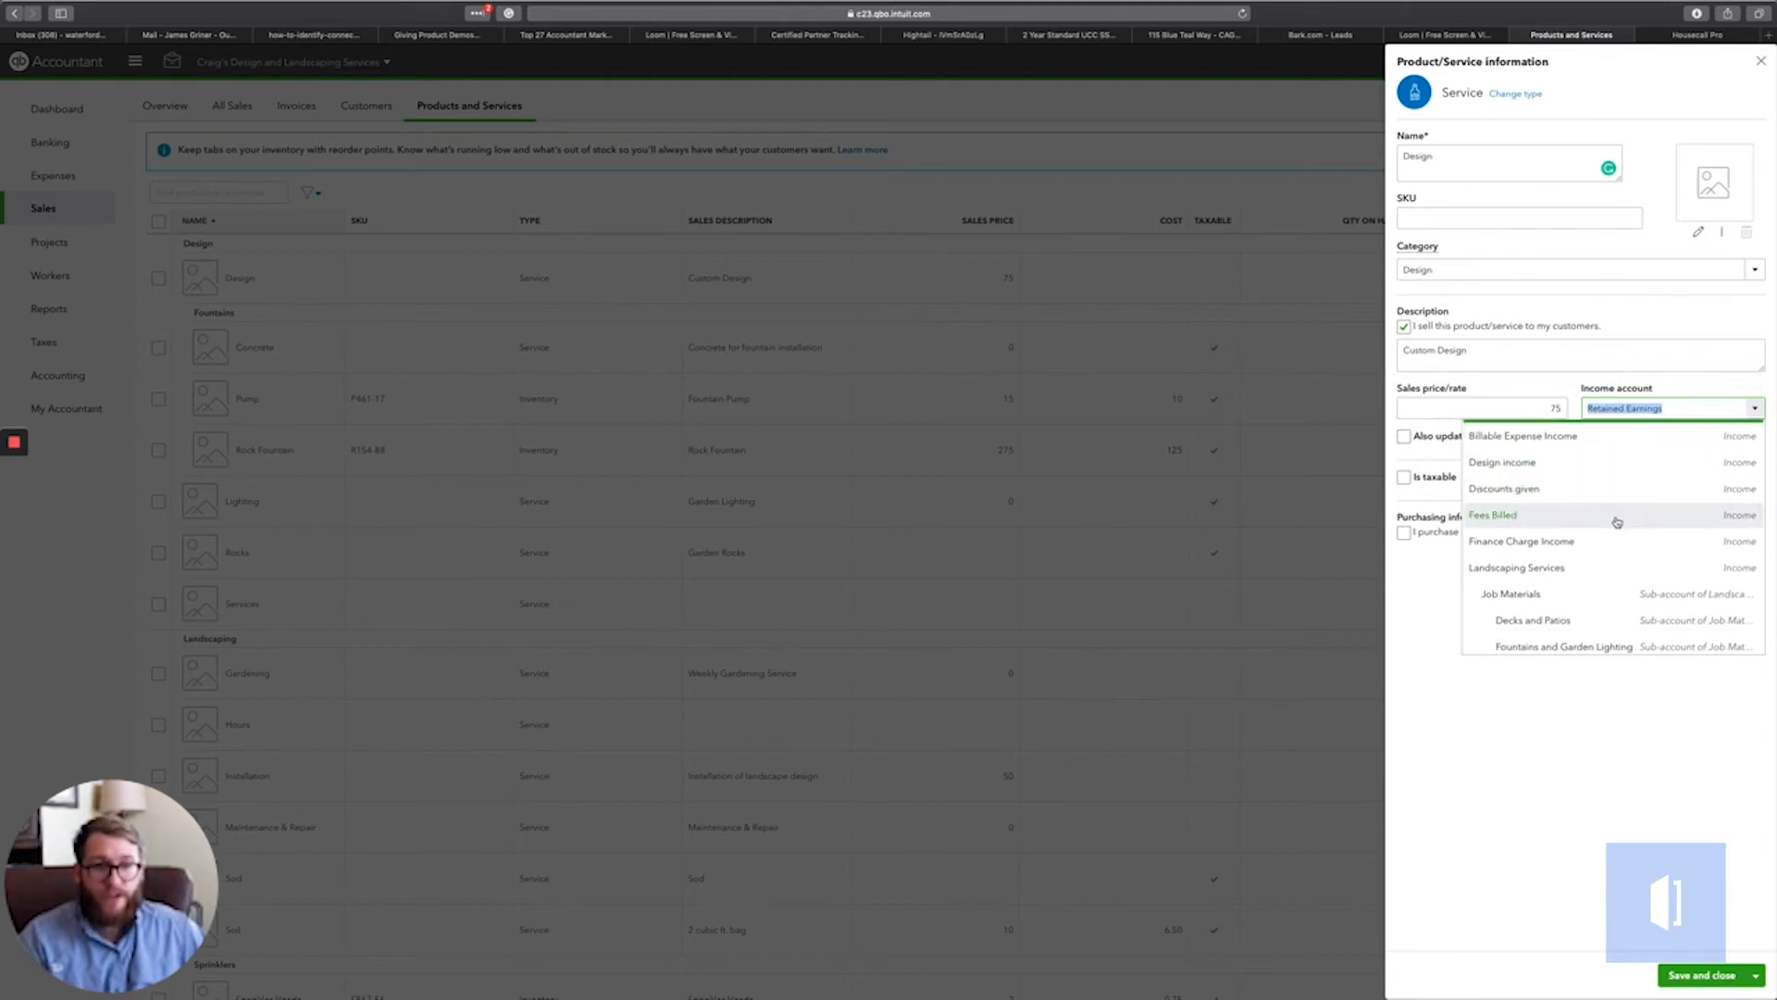
left_click(1617, 522)
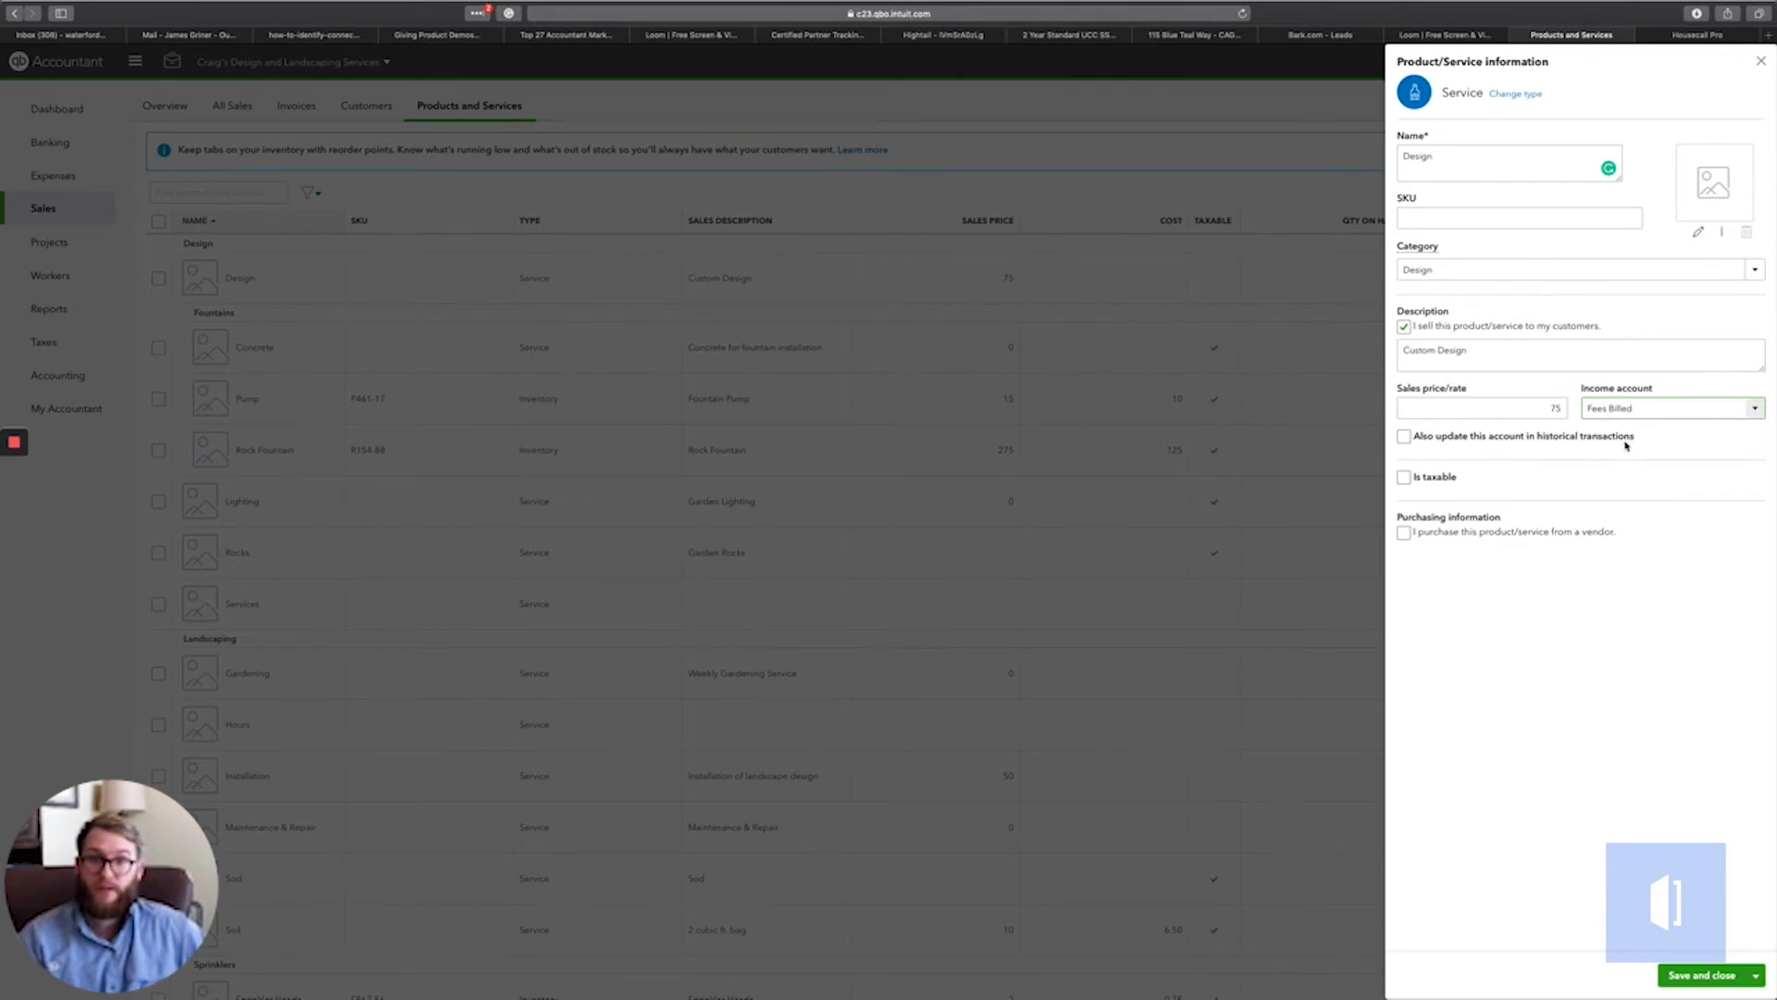
left_click(1404, 436)
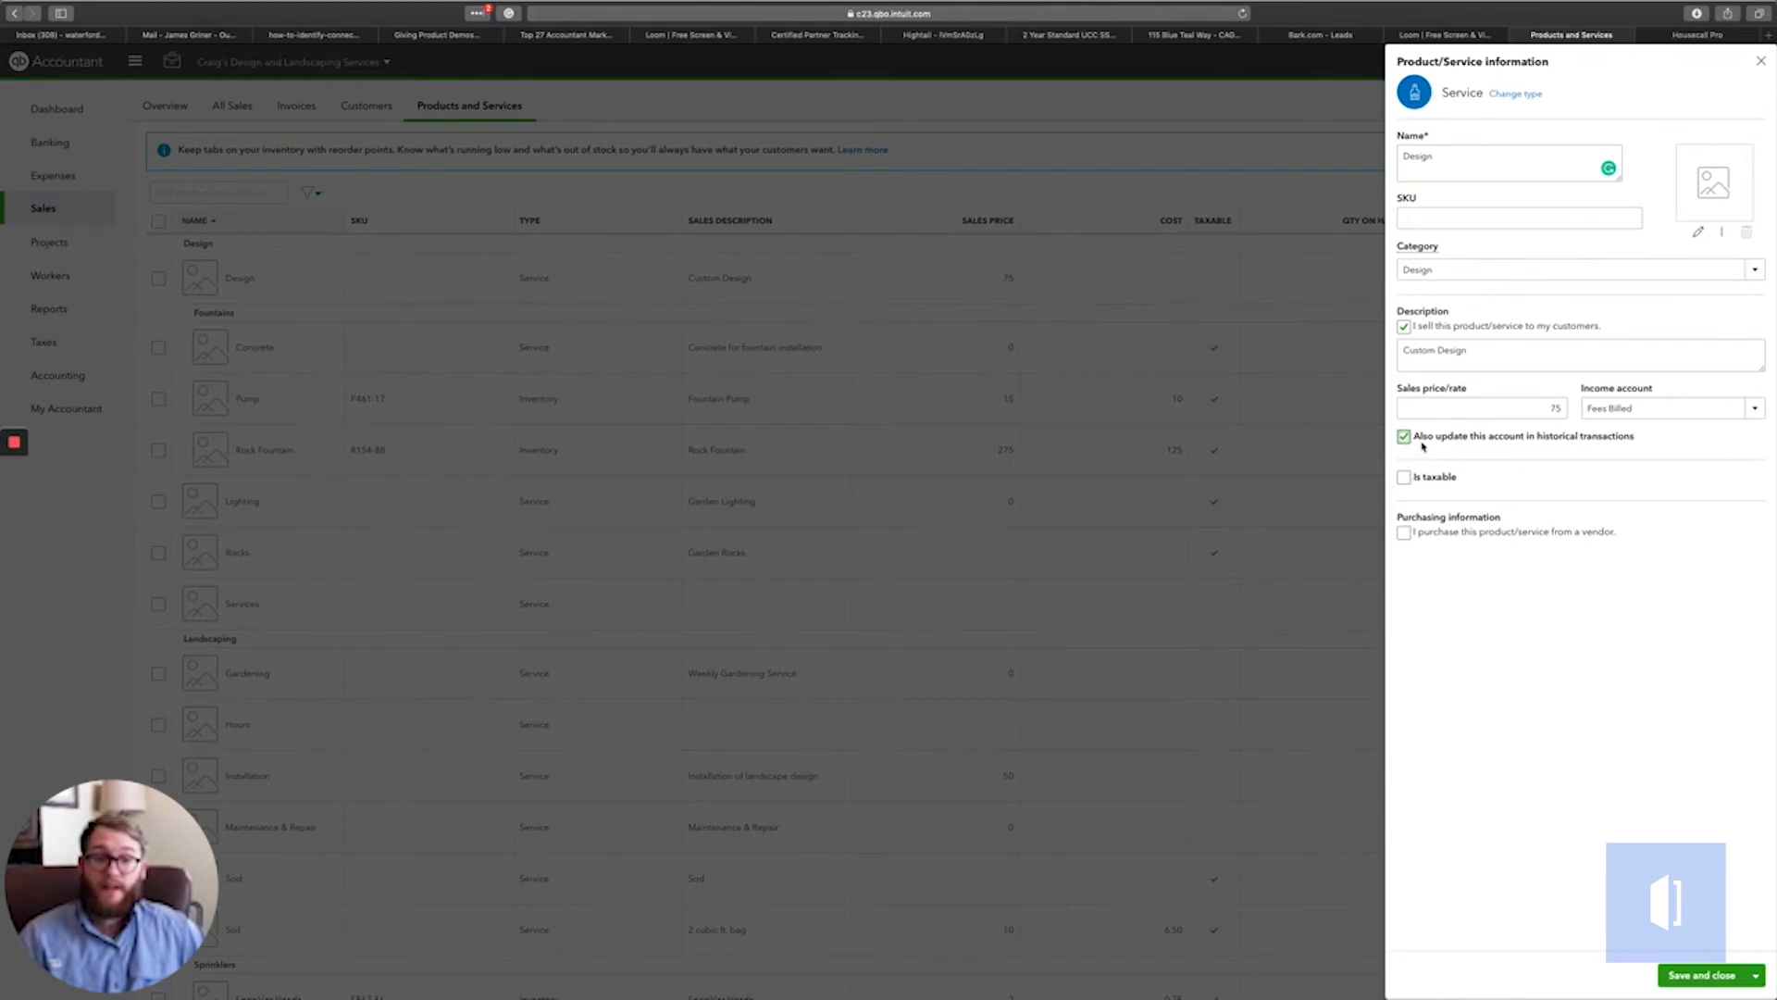
left_click(1701, 975)
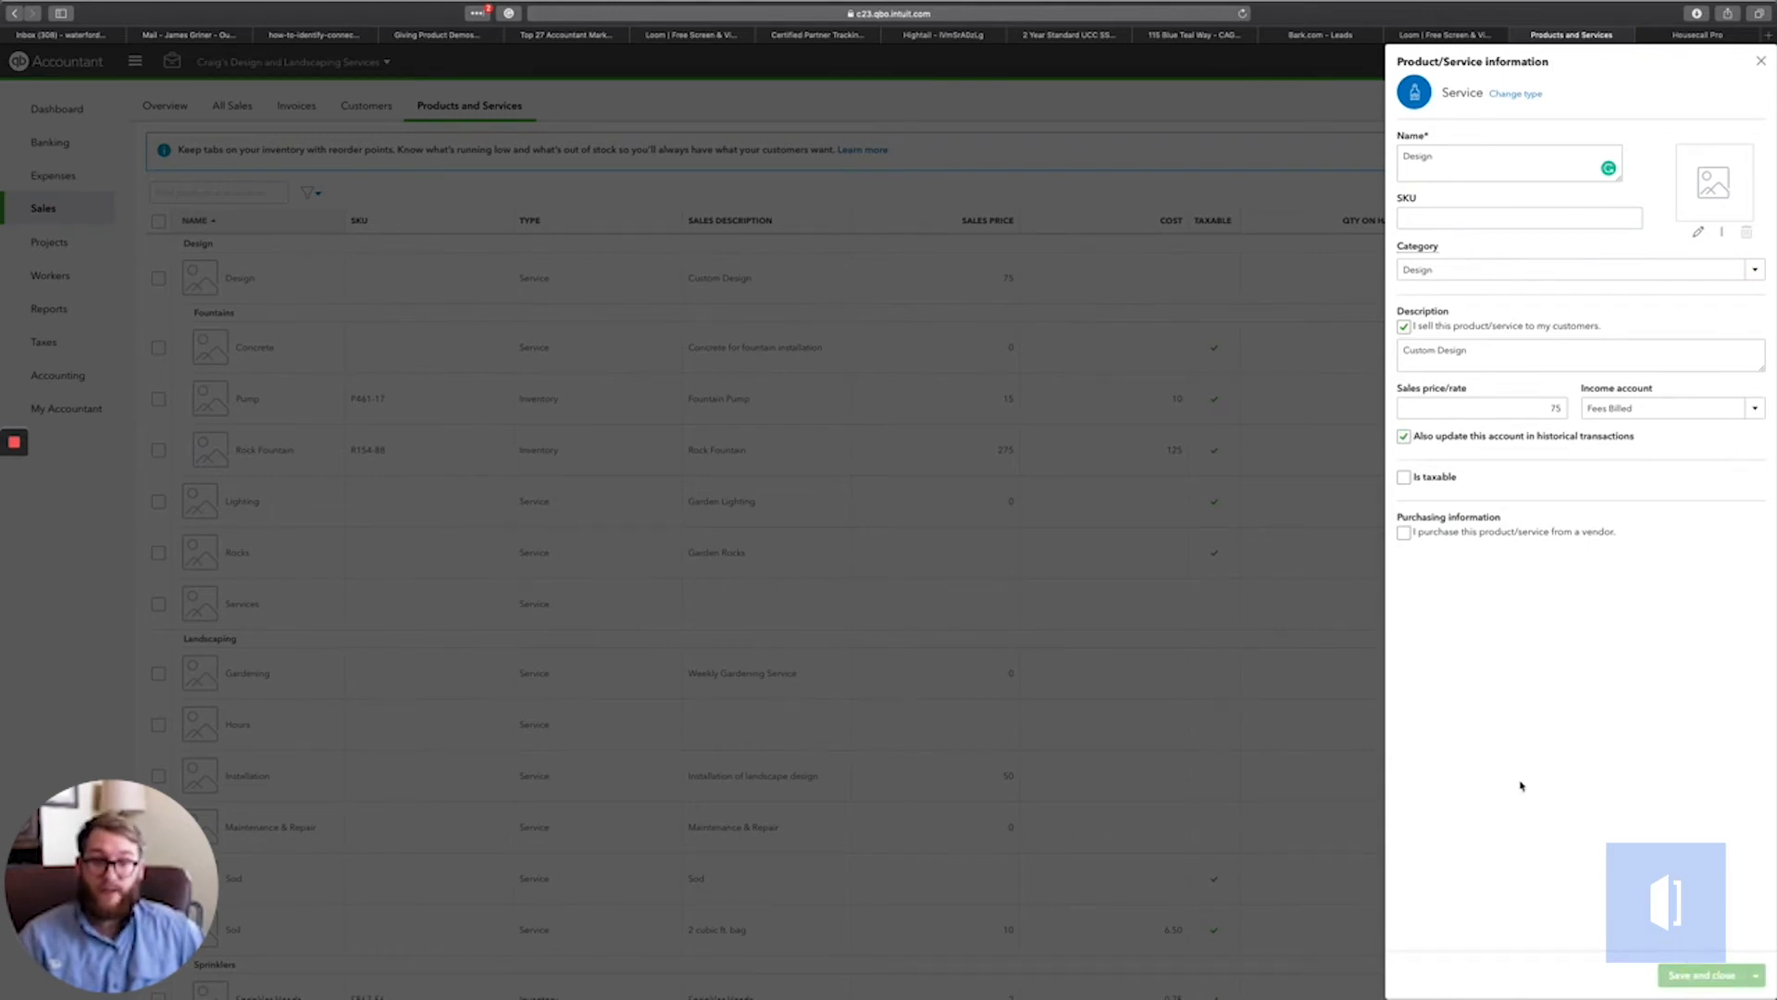
Start a new product/service item of type Service and name it Finance Charge
scroll(1626, 575, "up", 1)
scroll(1624, 575, "up", 3)
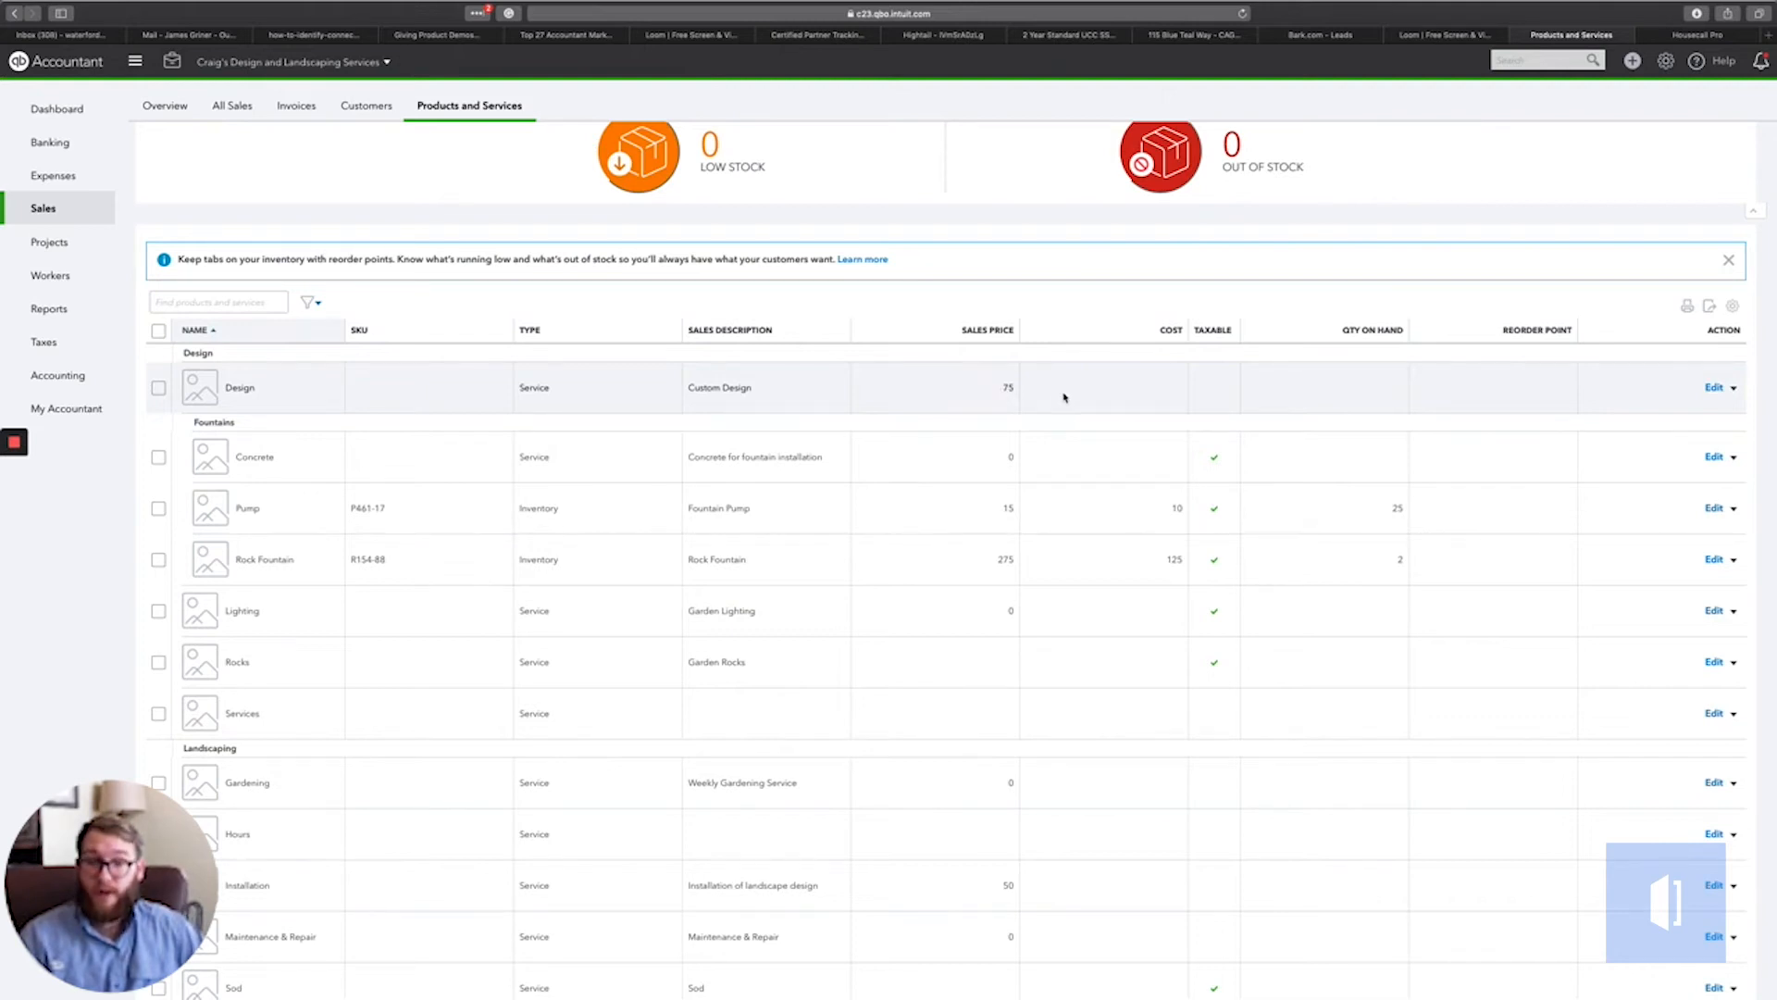
scroll(1483, 390, "up", 2)
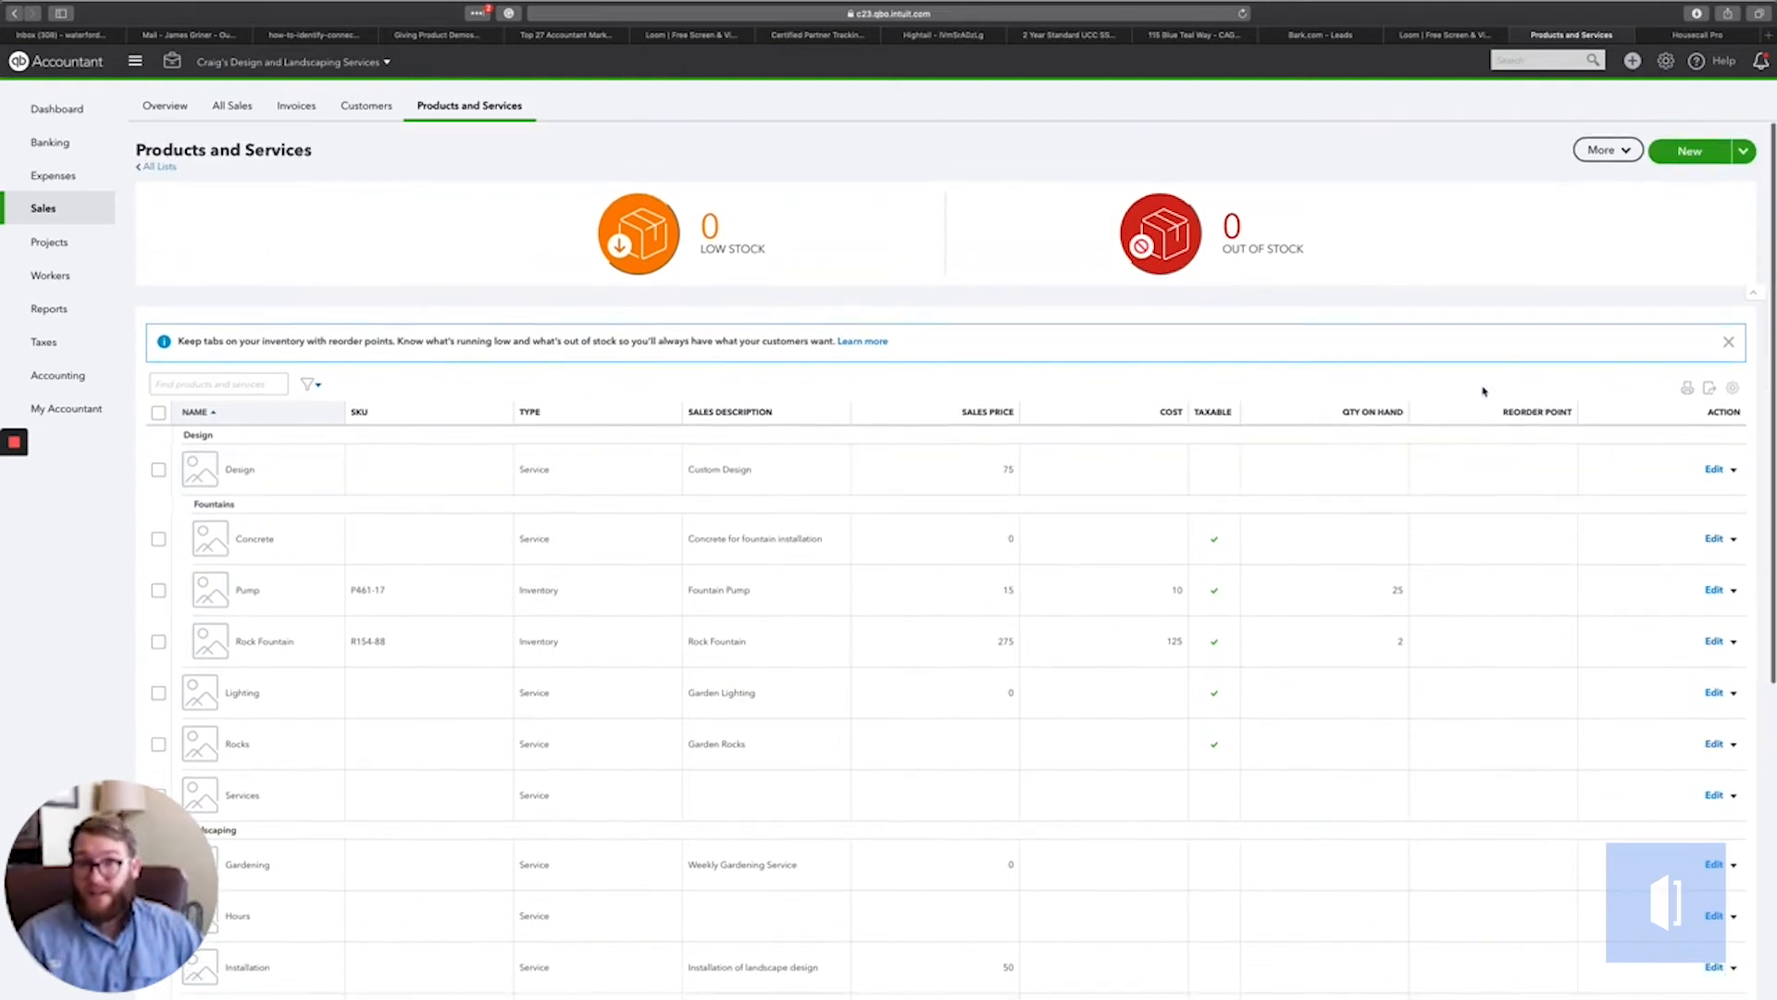
left_click(1688, 148)
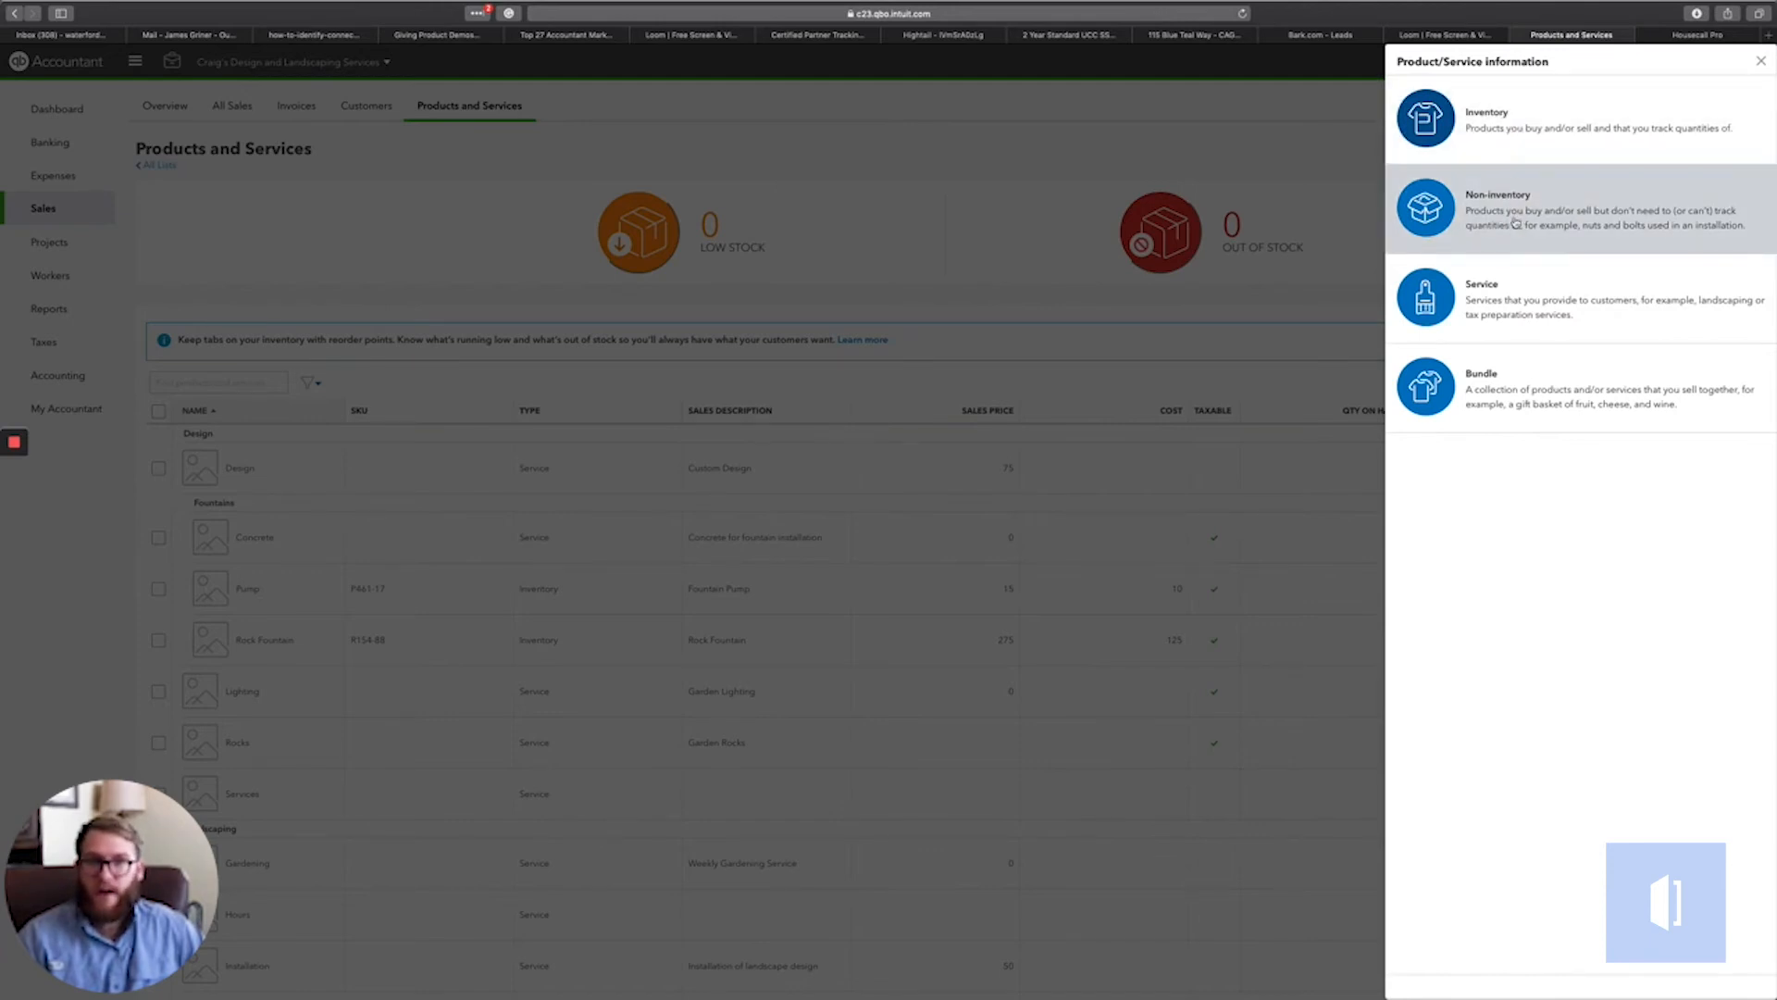
left_click(1477, 307)
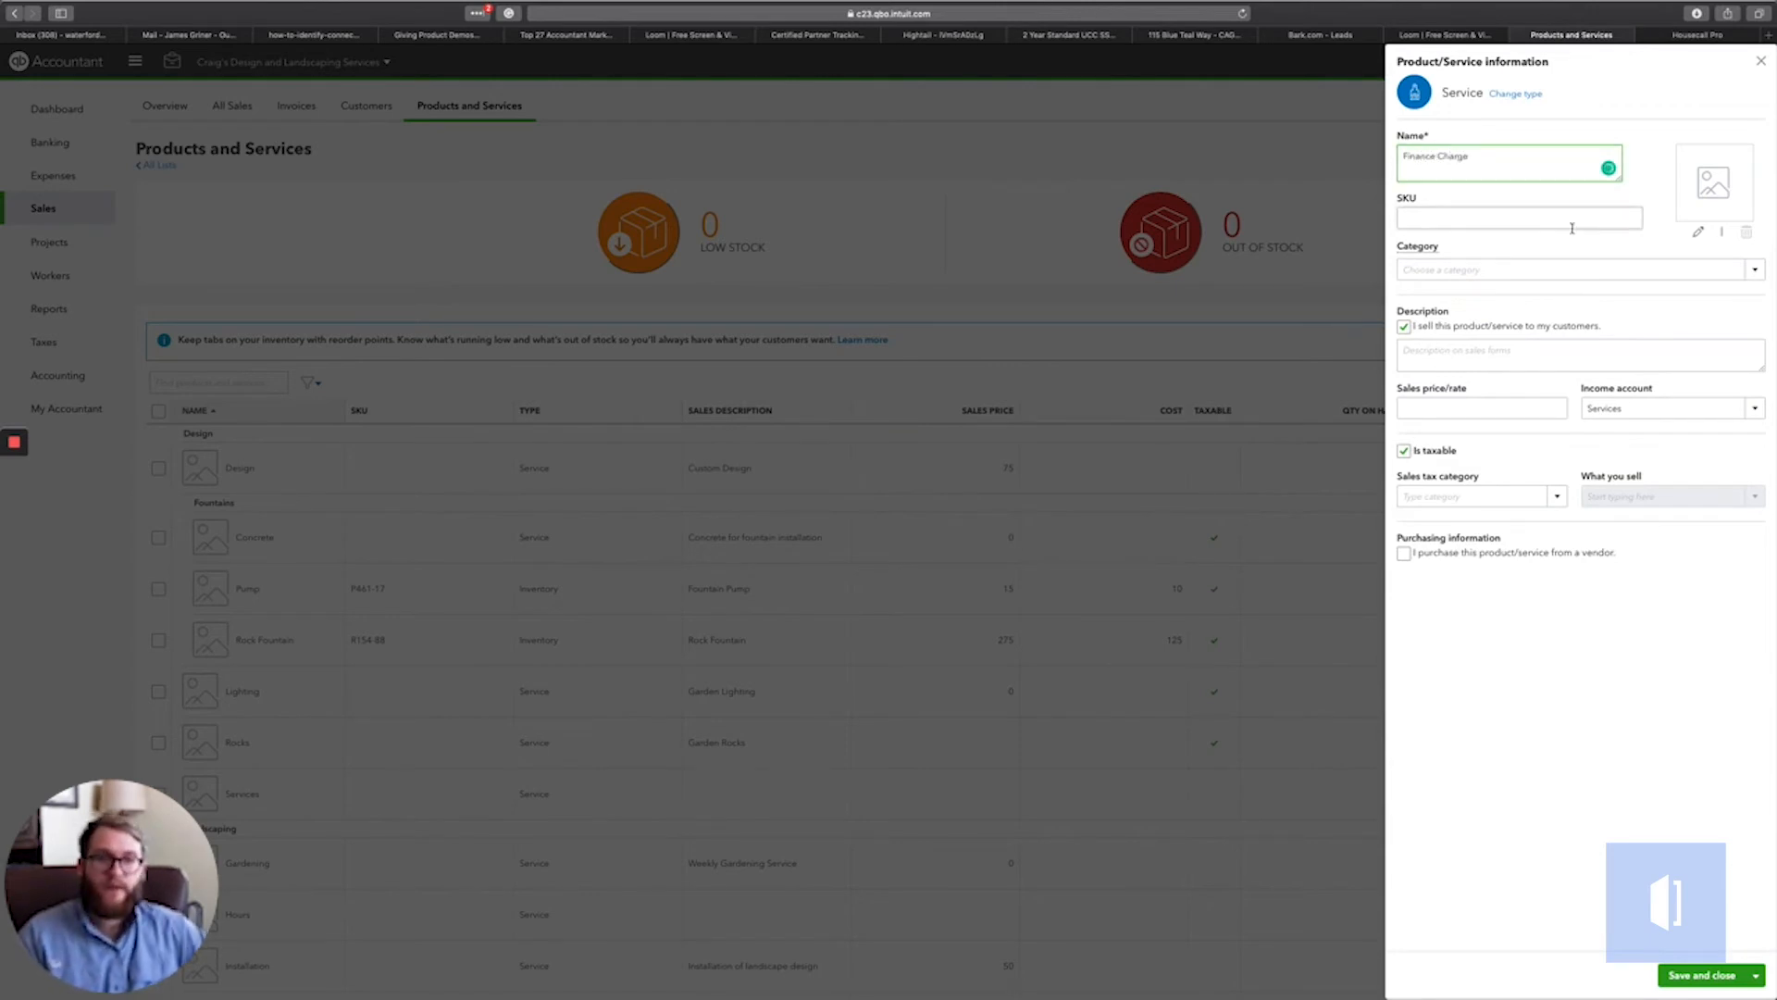
left_click(1477, 218)
left_click(1762, 271)
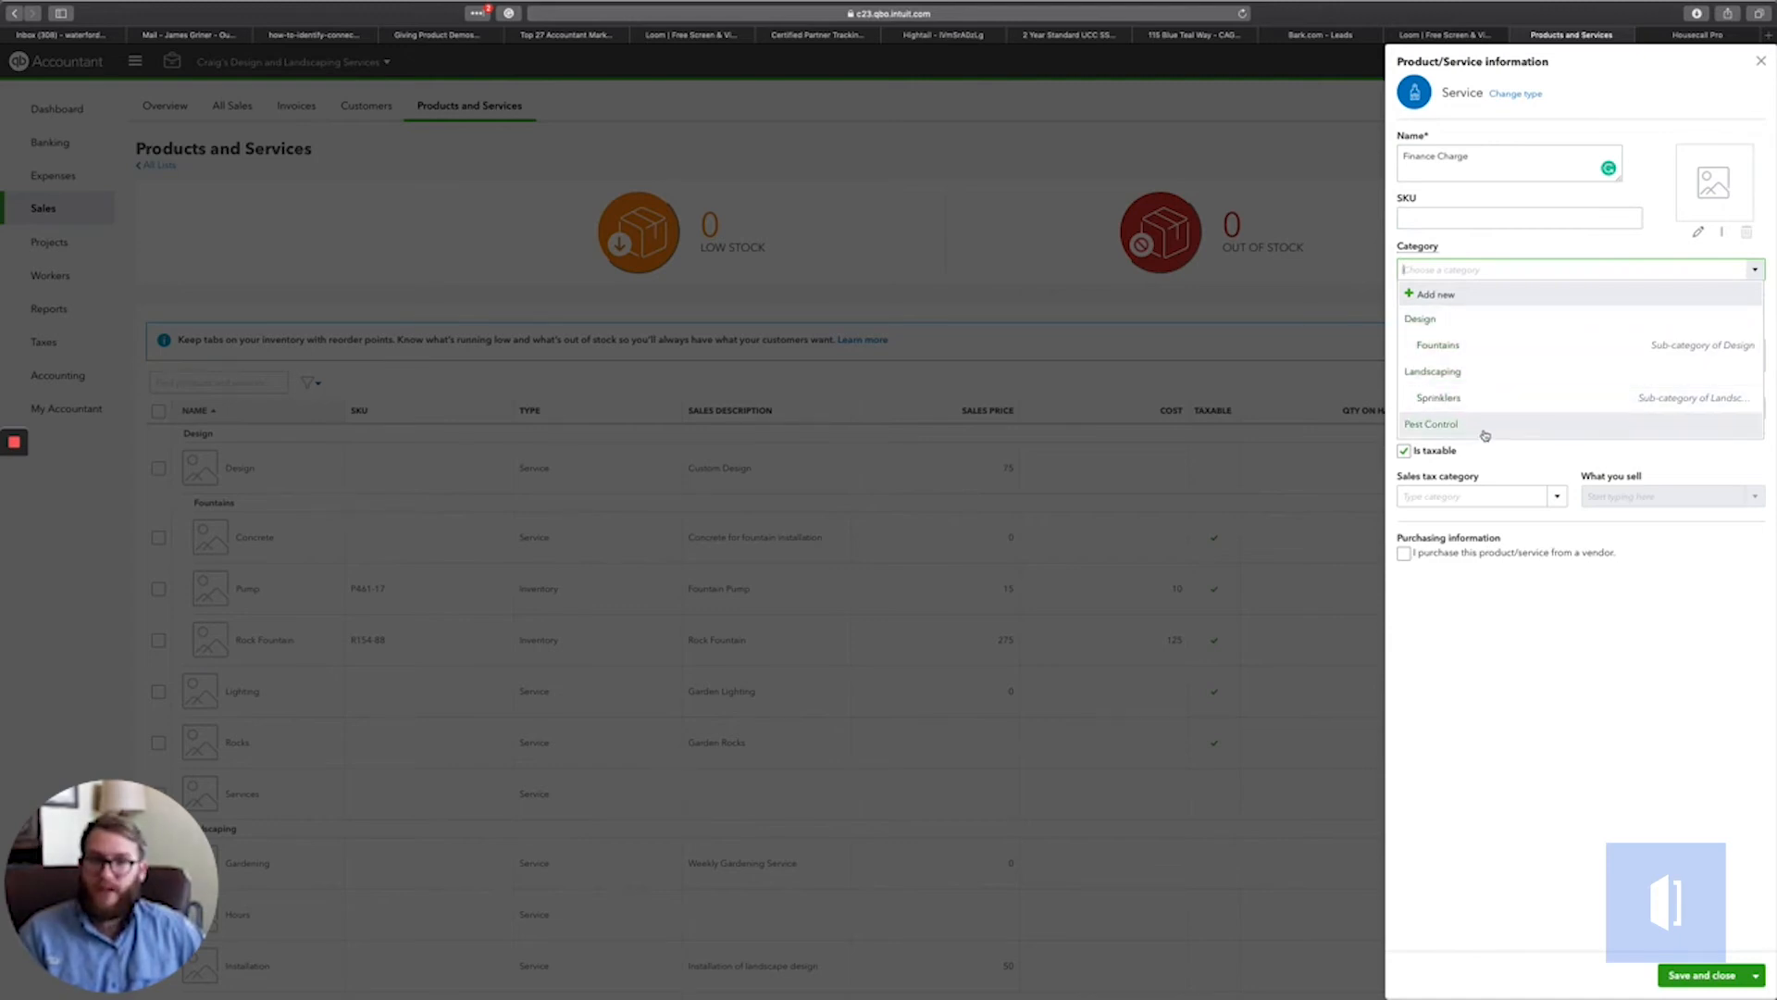
left_click(1533, 470)
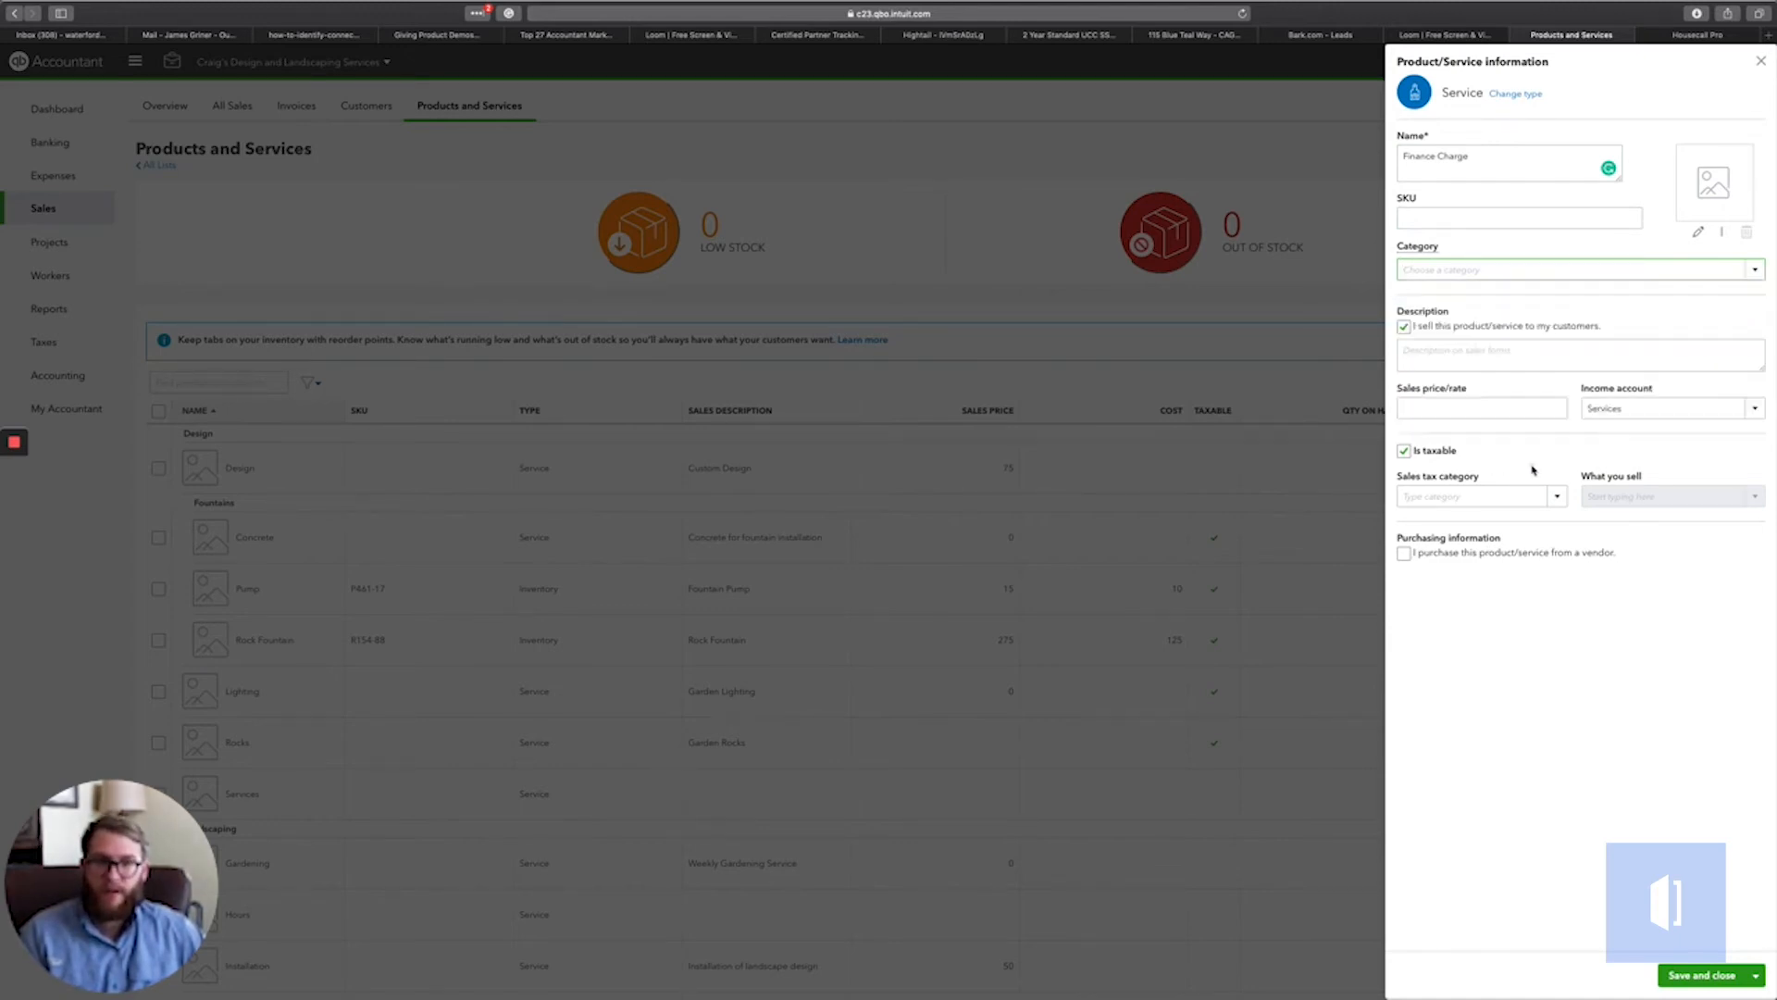
left_click(1409, 351)
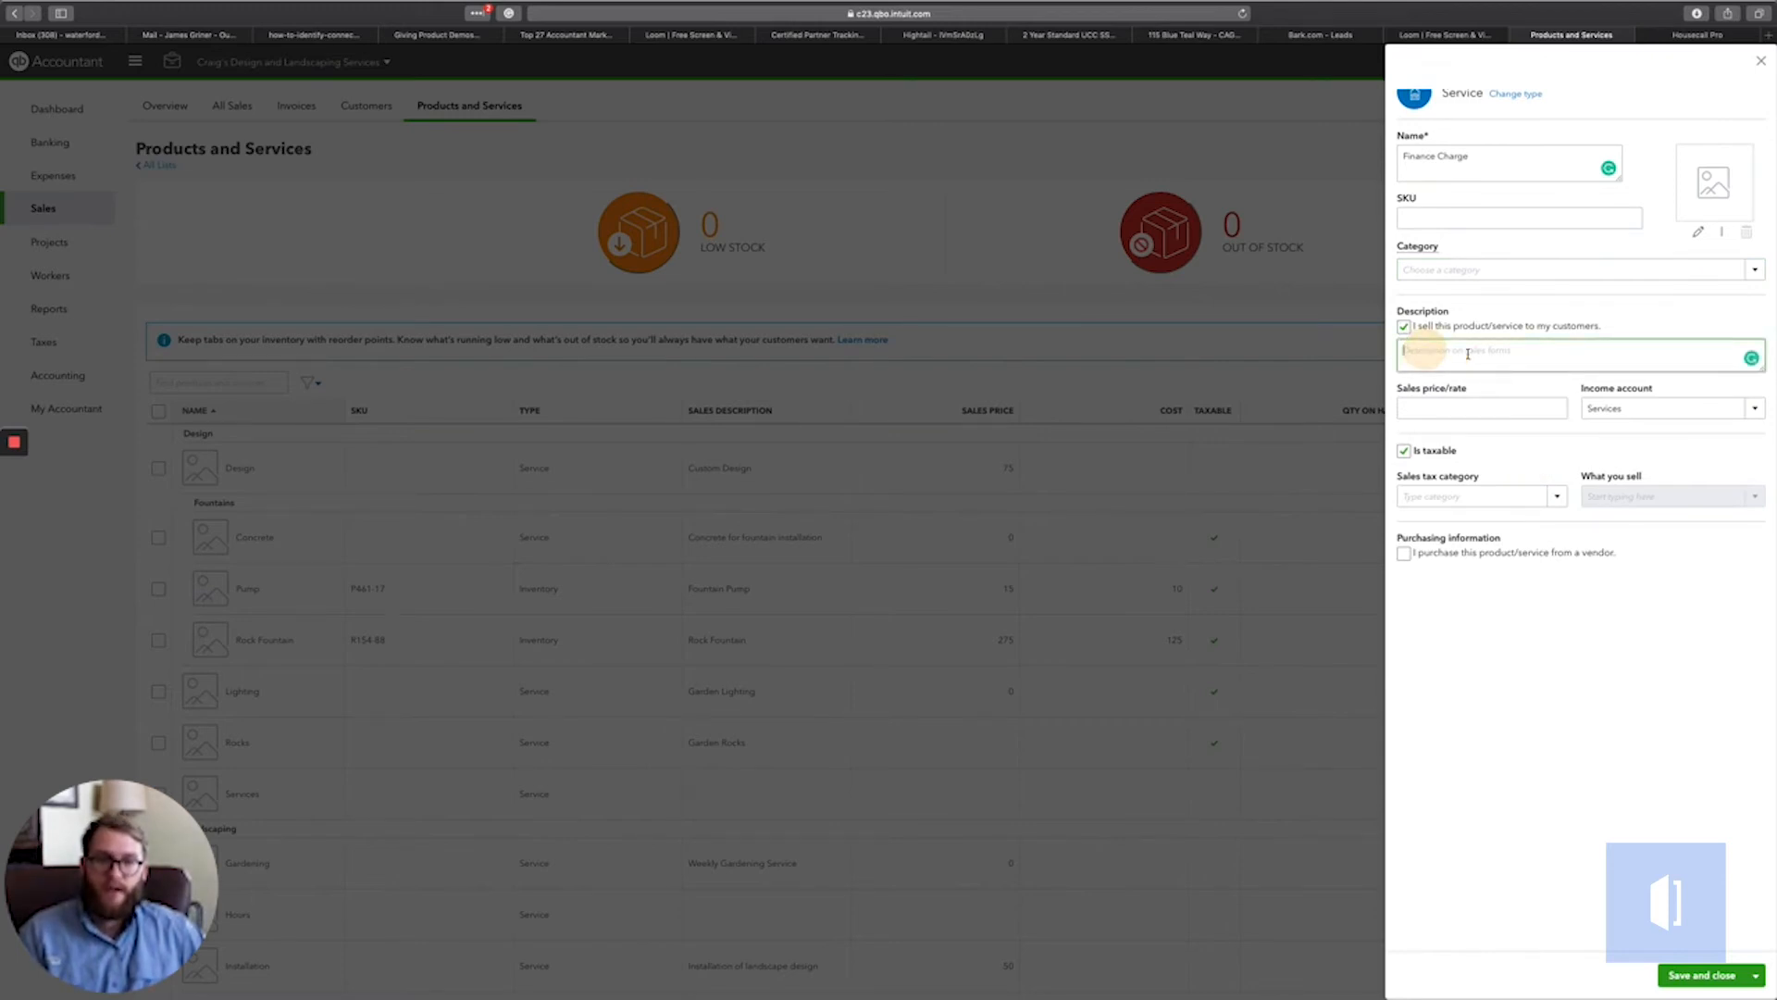
type("dfa")
key("BackSpace")
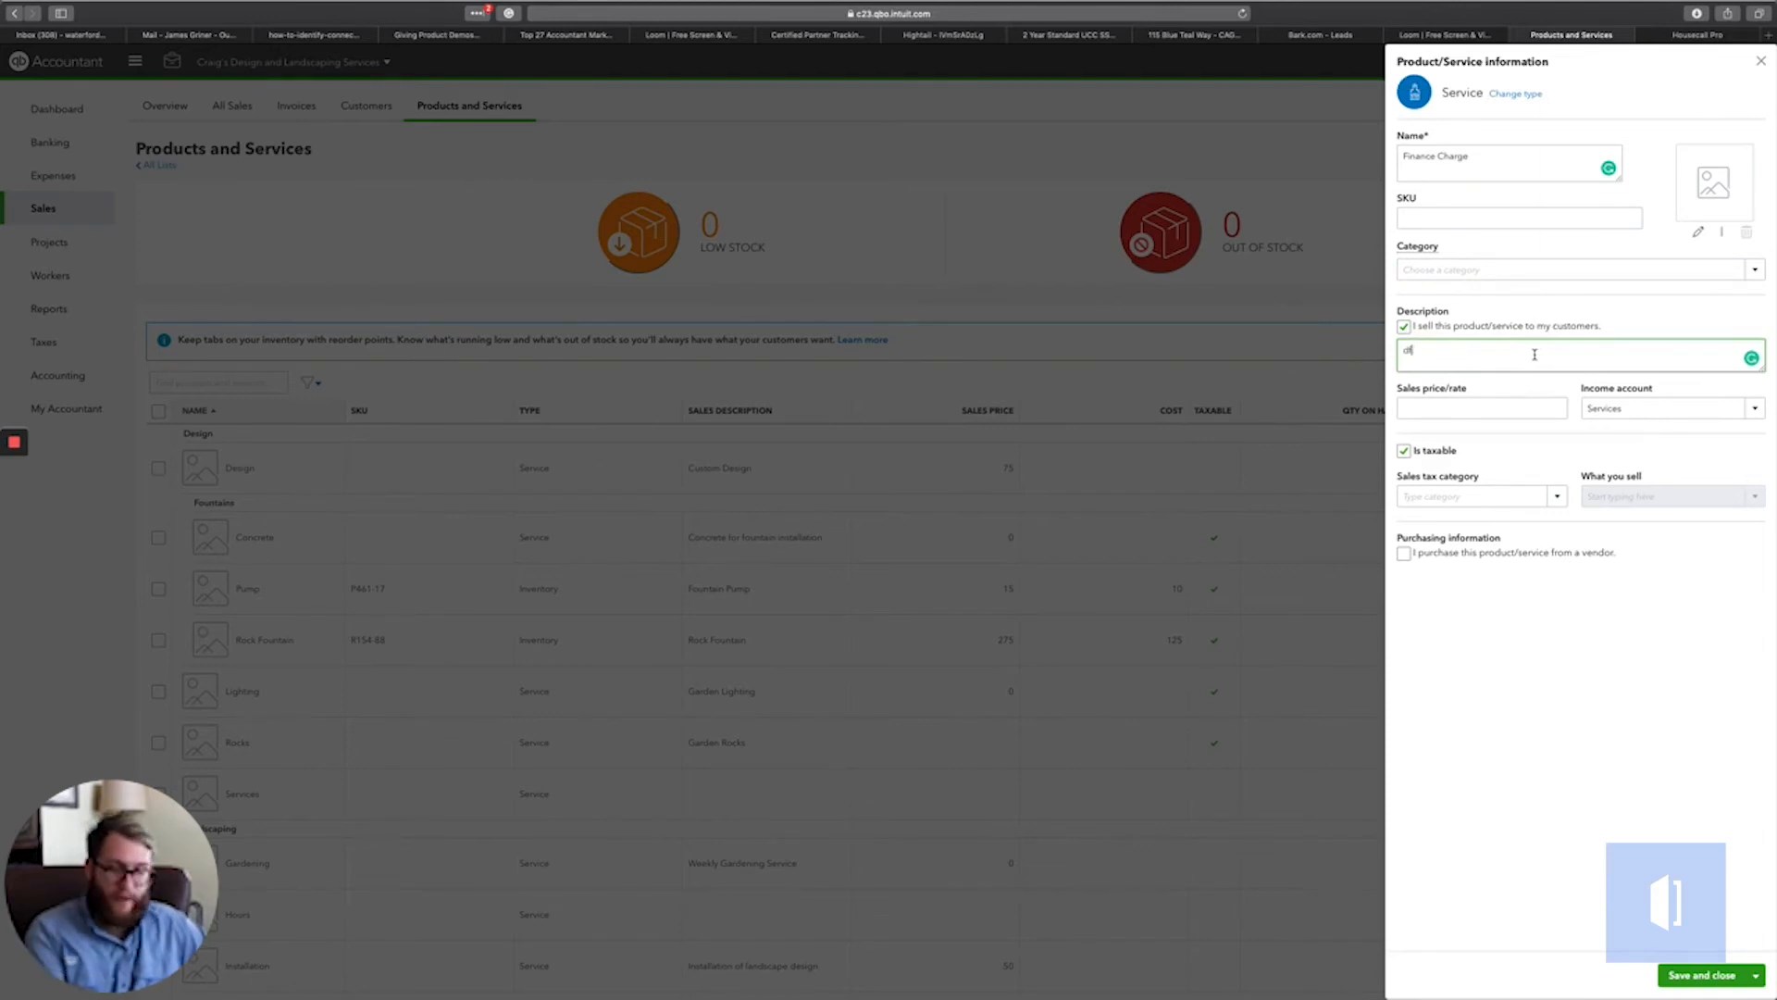
key("BackSpace")
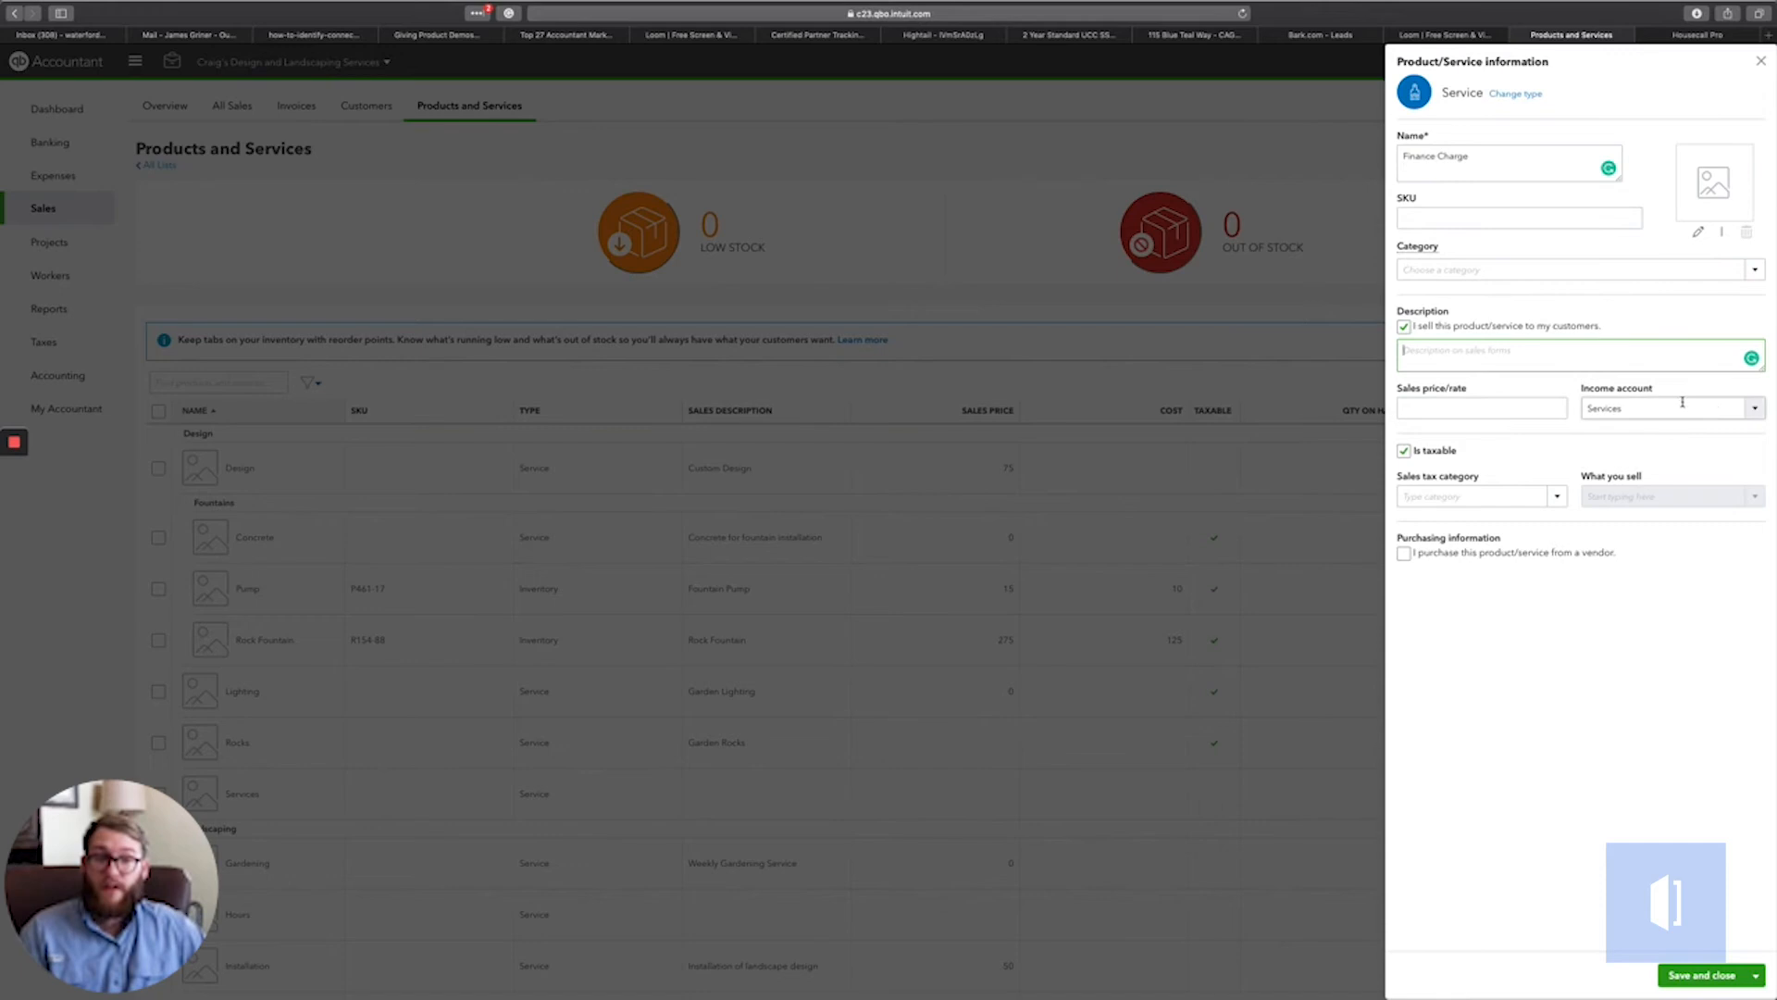
Set the new Finance Charge service's income account to Finance Charge Income
left_click(1752, 408)
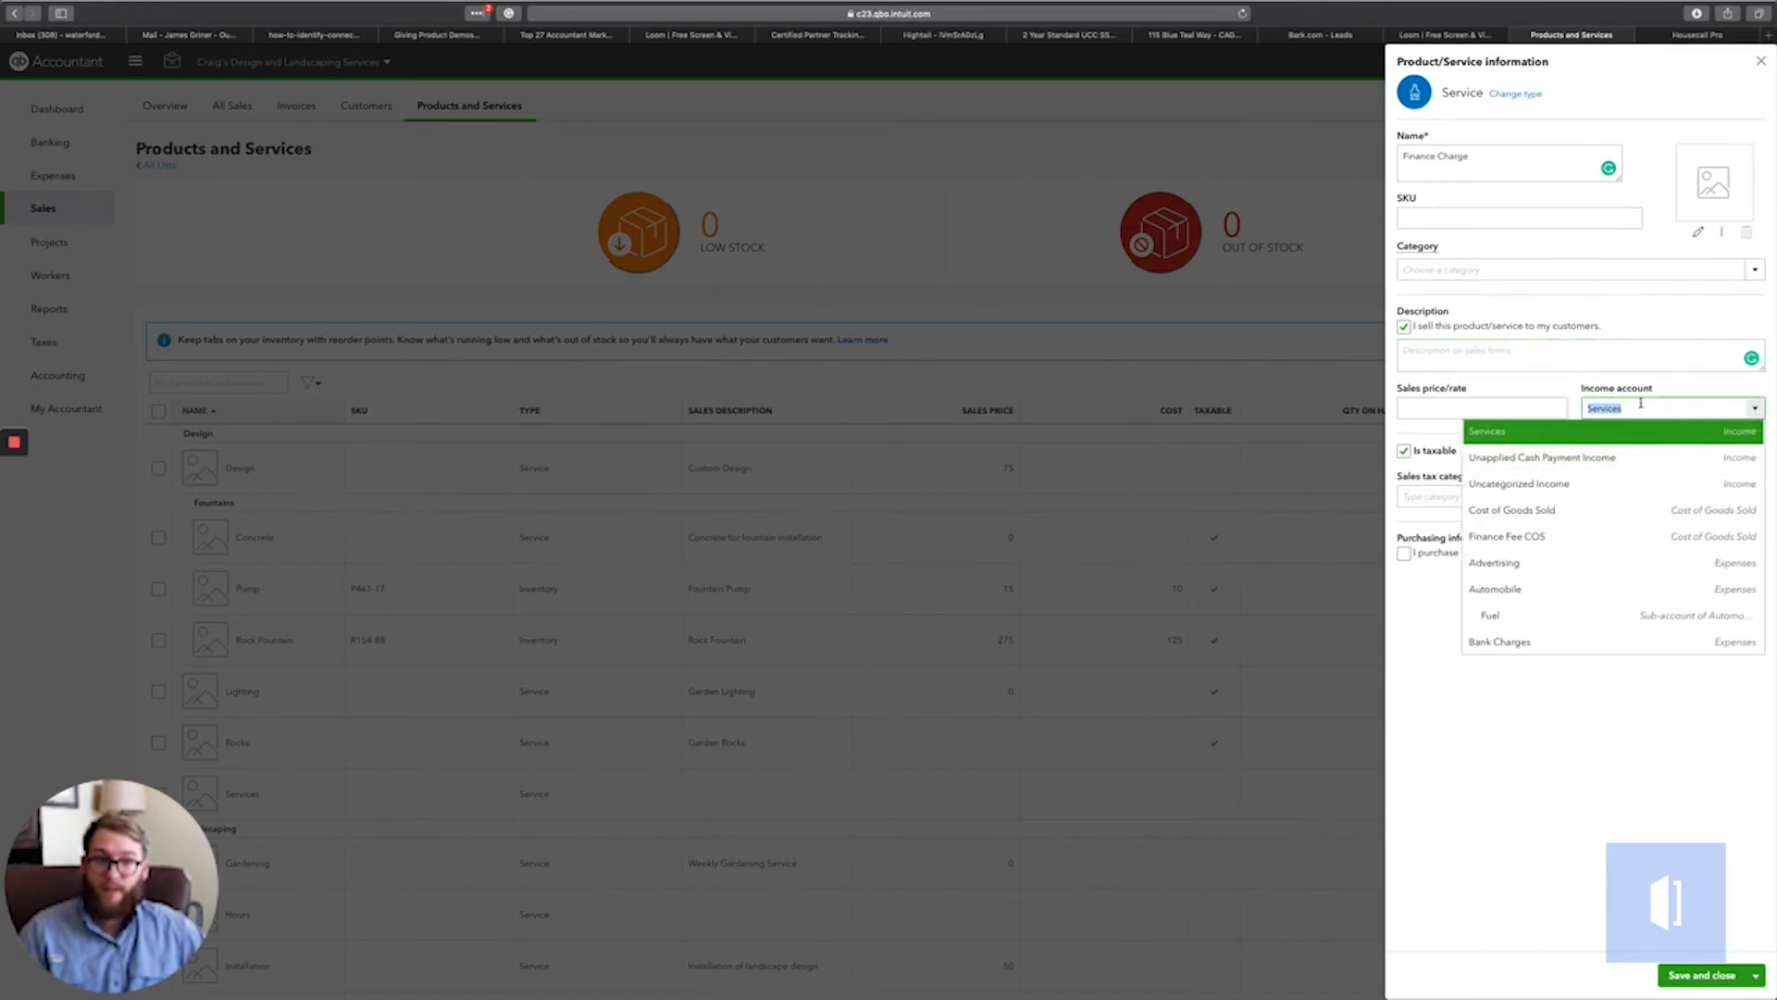
scroll(1595, 472, "up", 1)
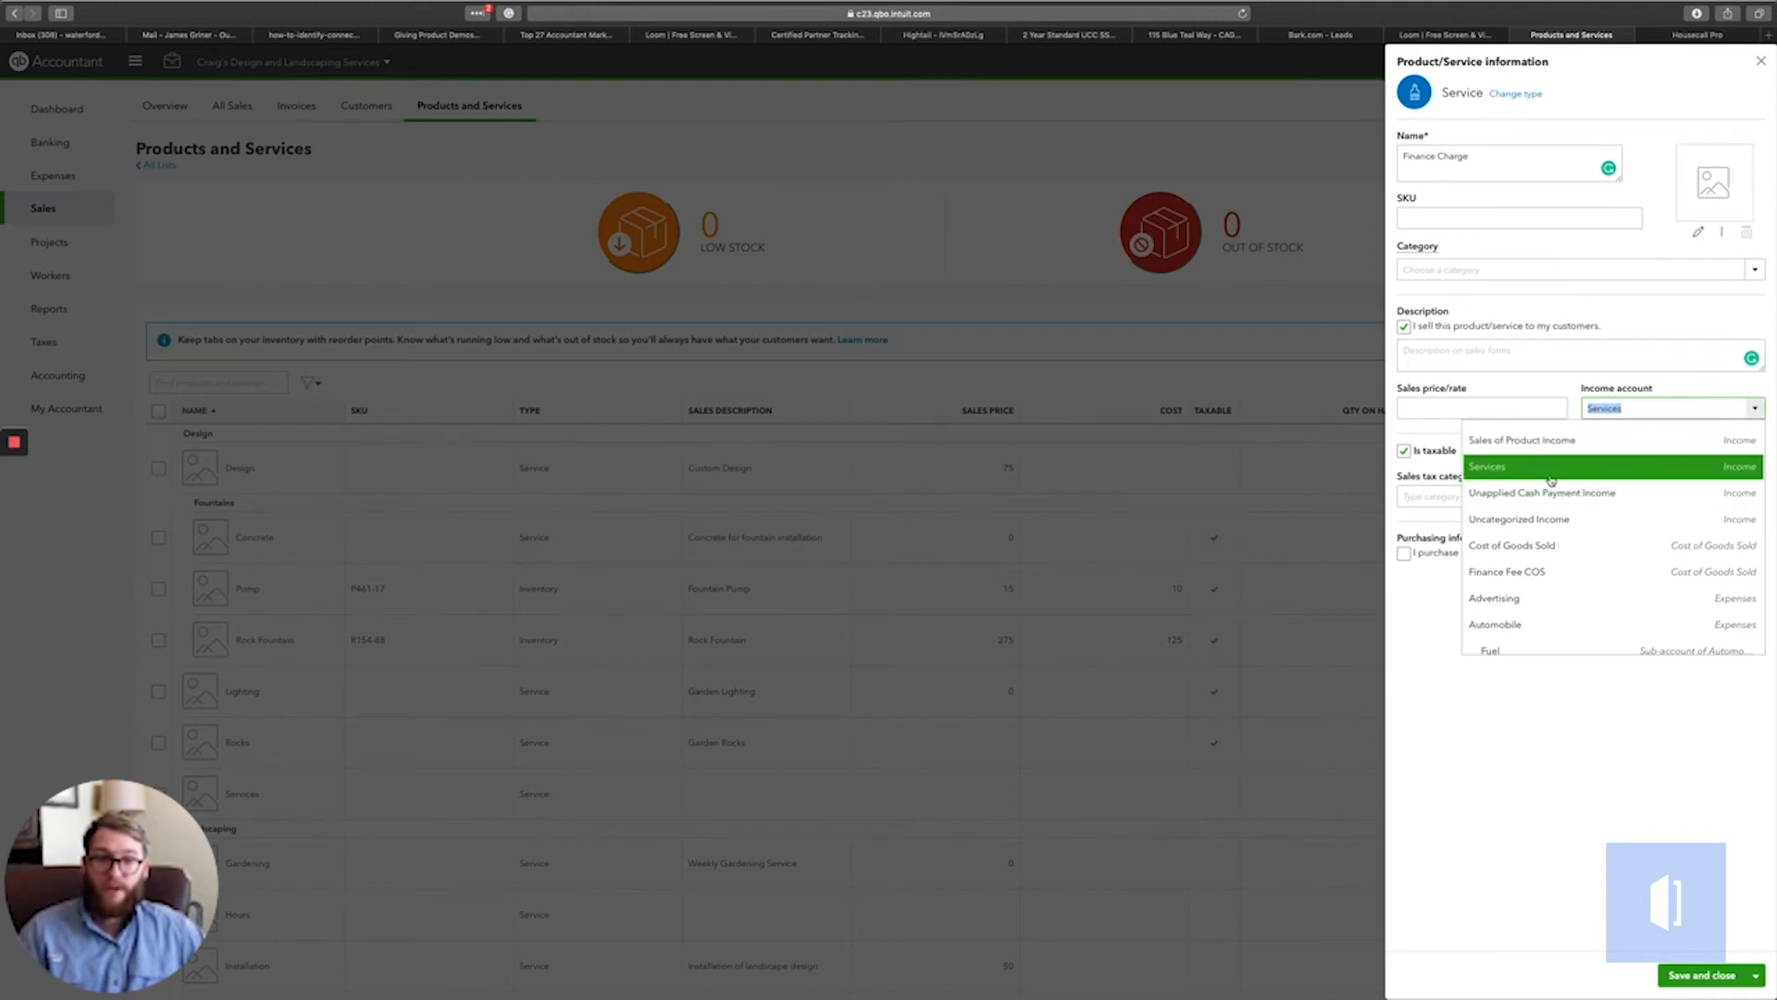
scroll(1727, 469, "up", 6)
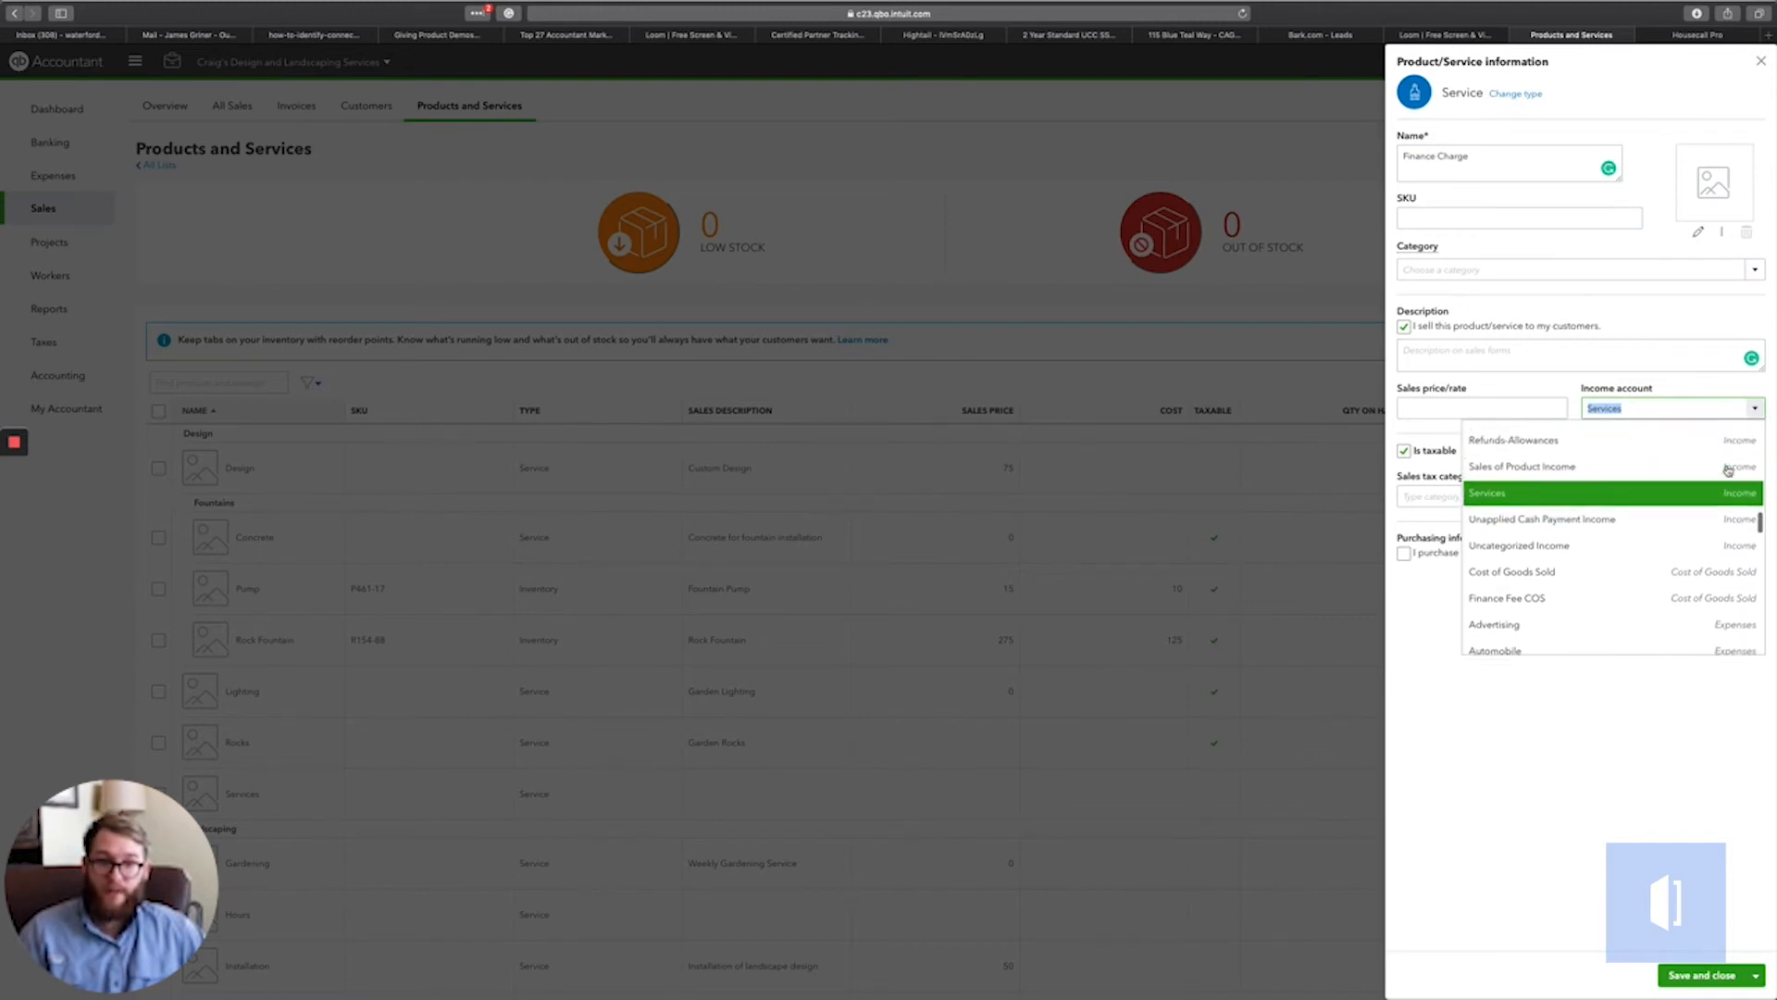
type("Finance Charge Income")
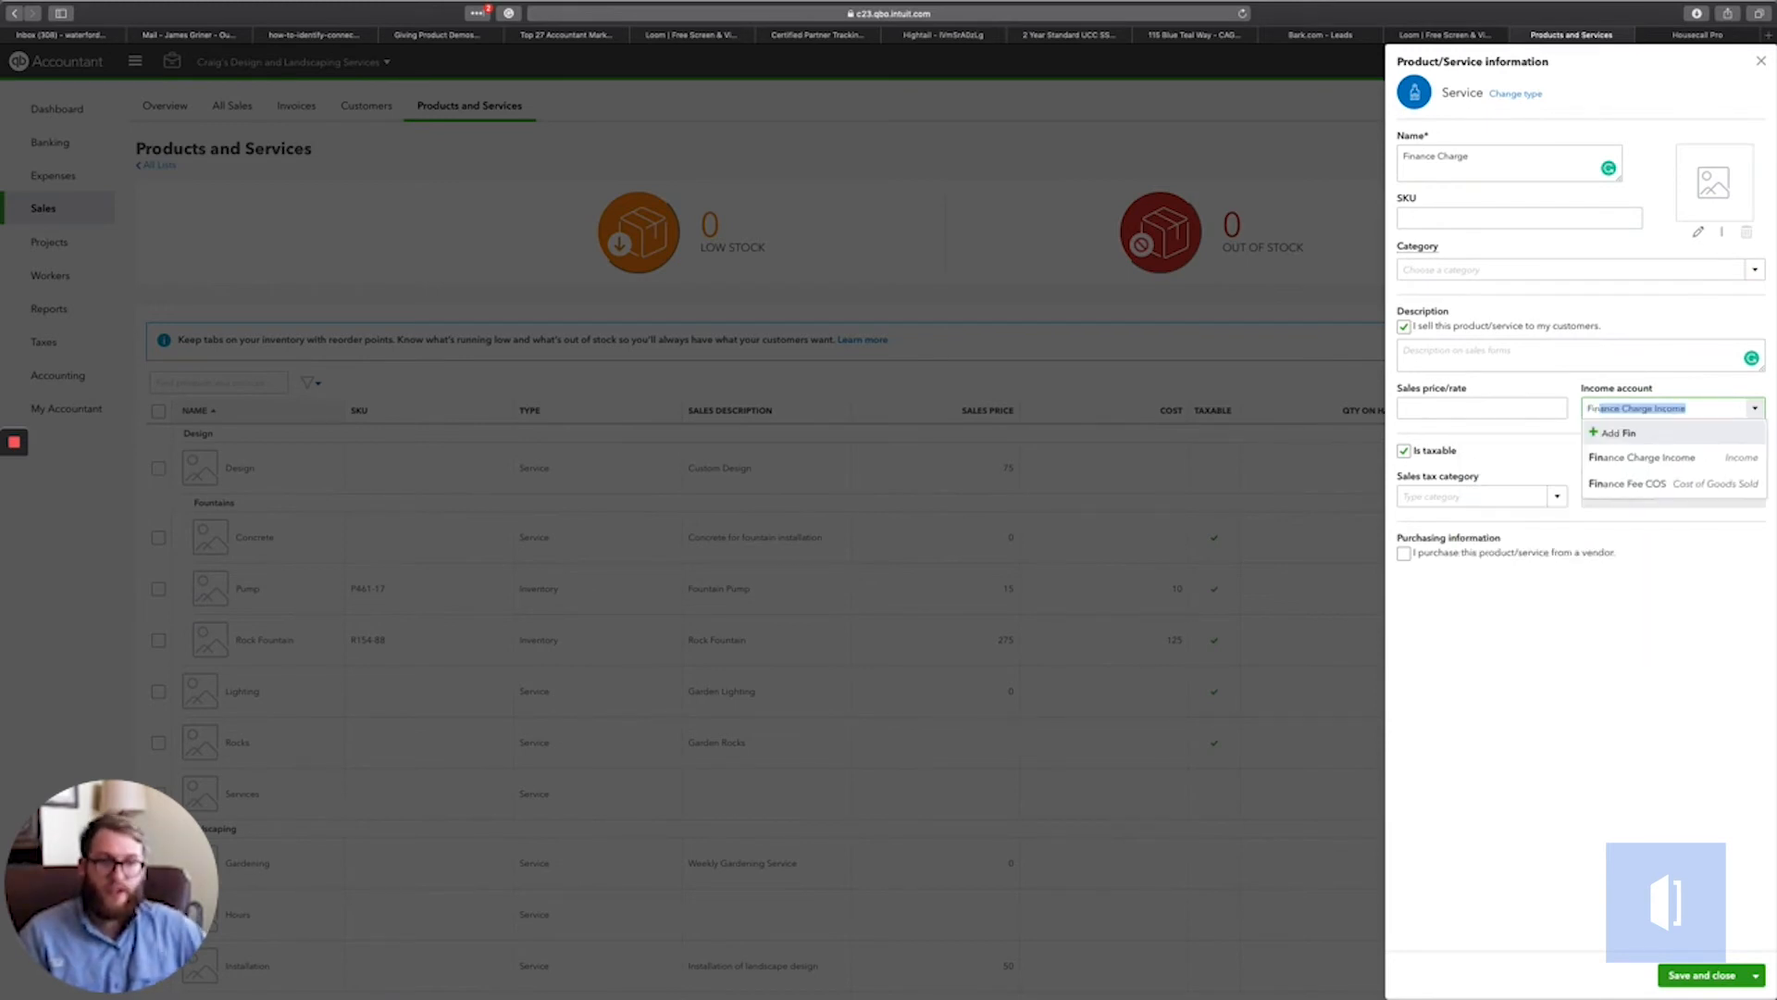
left_click(1631, 464)
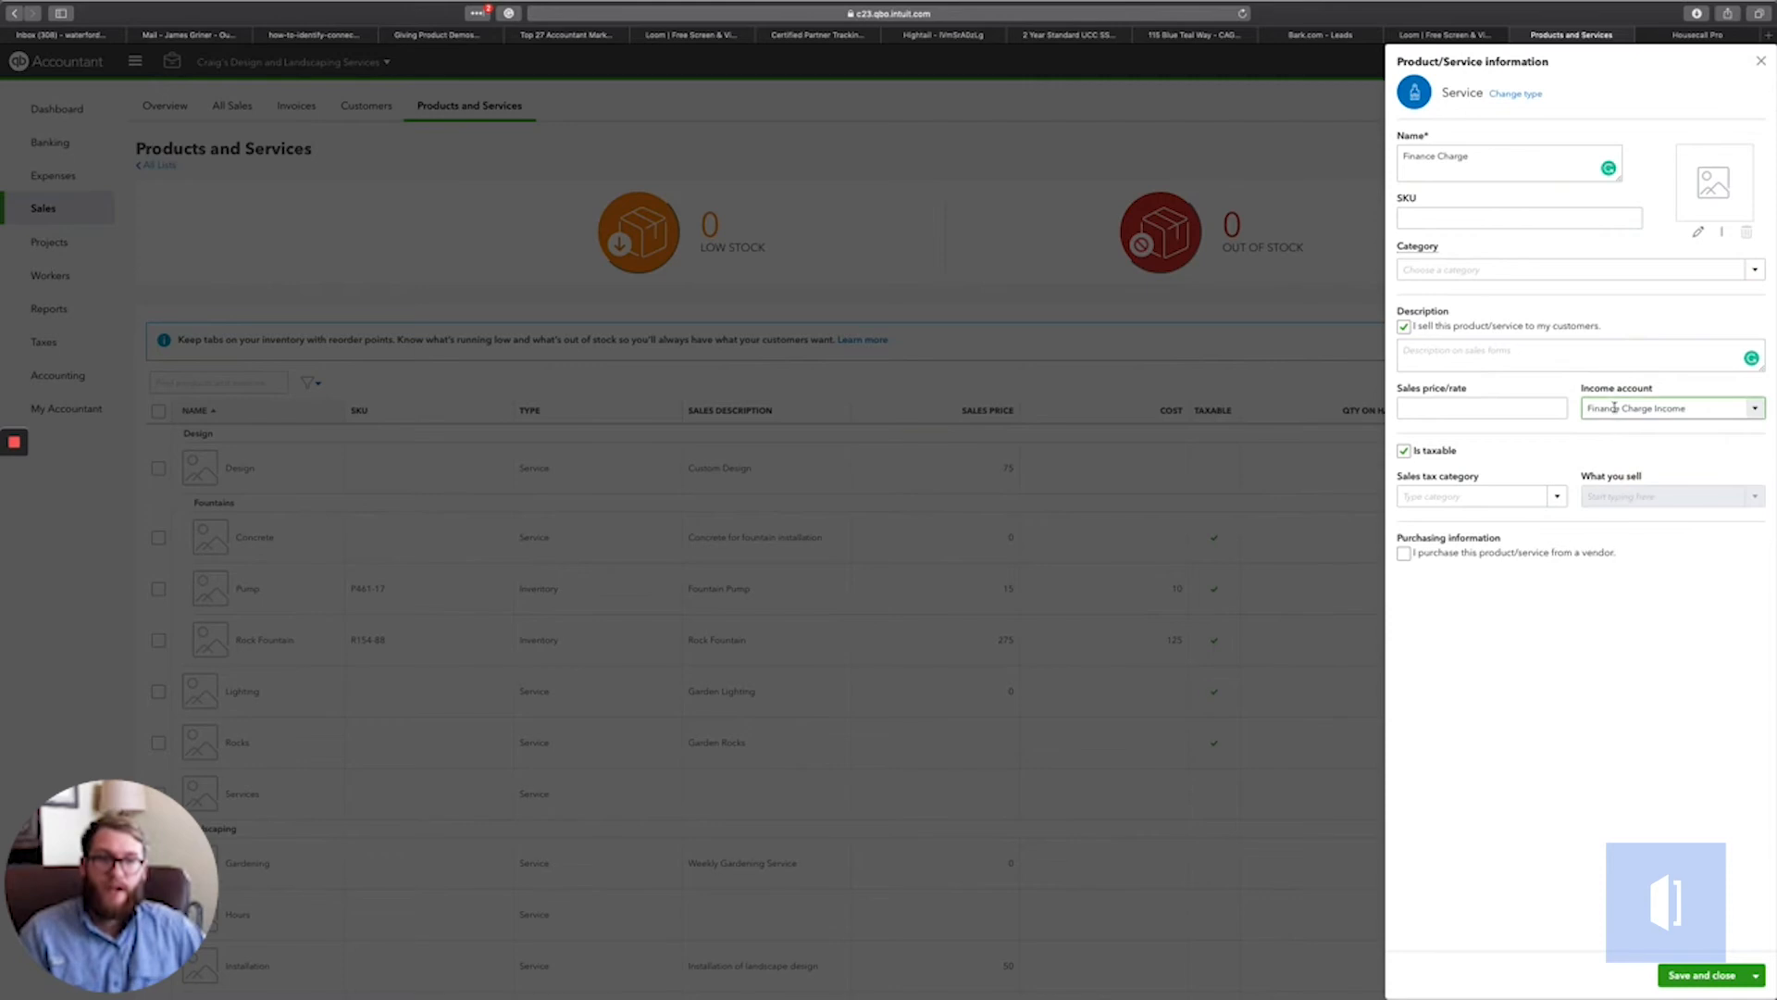
left_click(1404, 326)
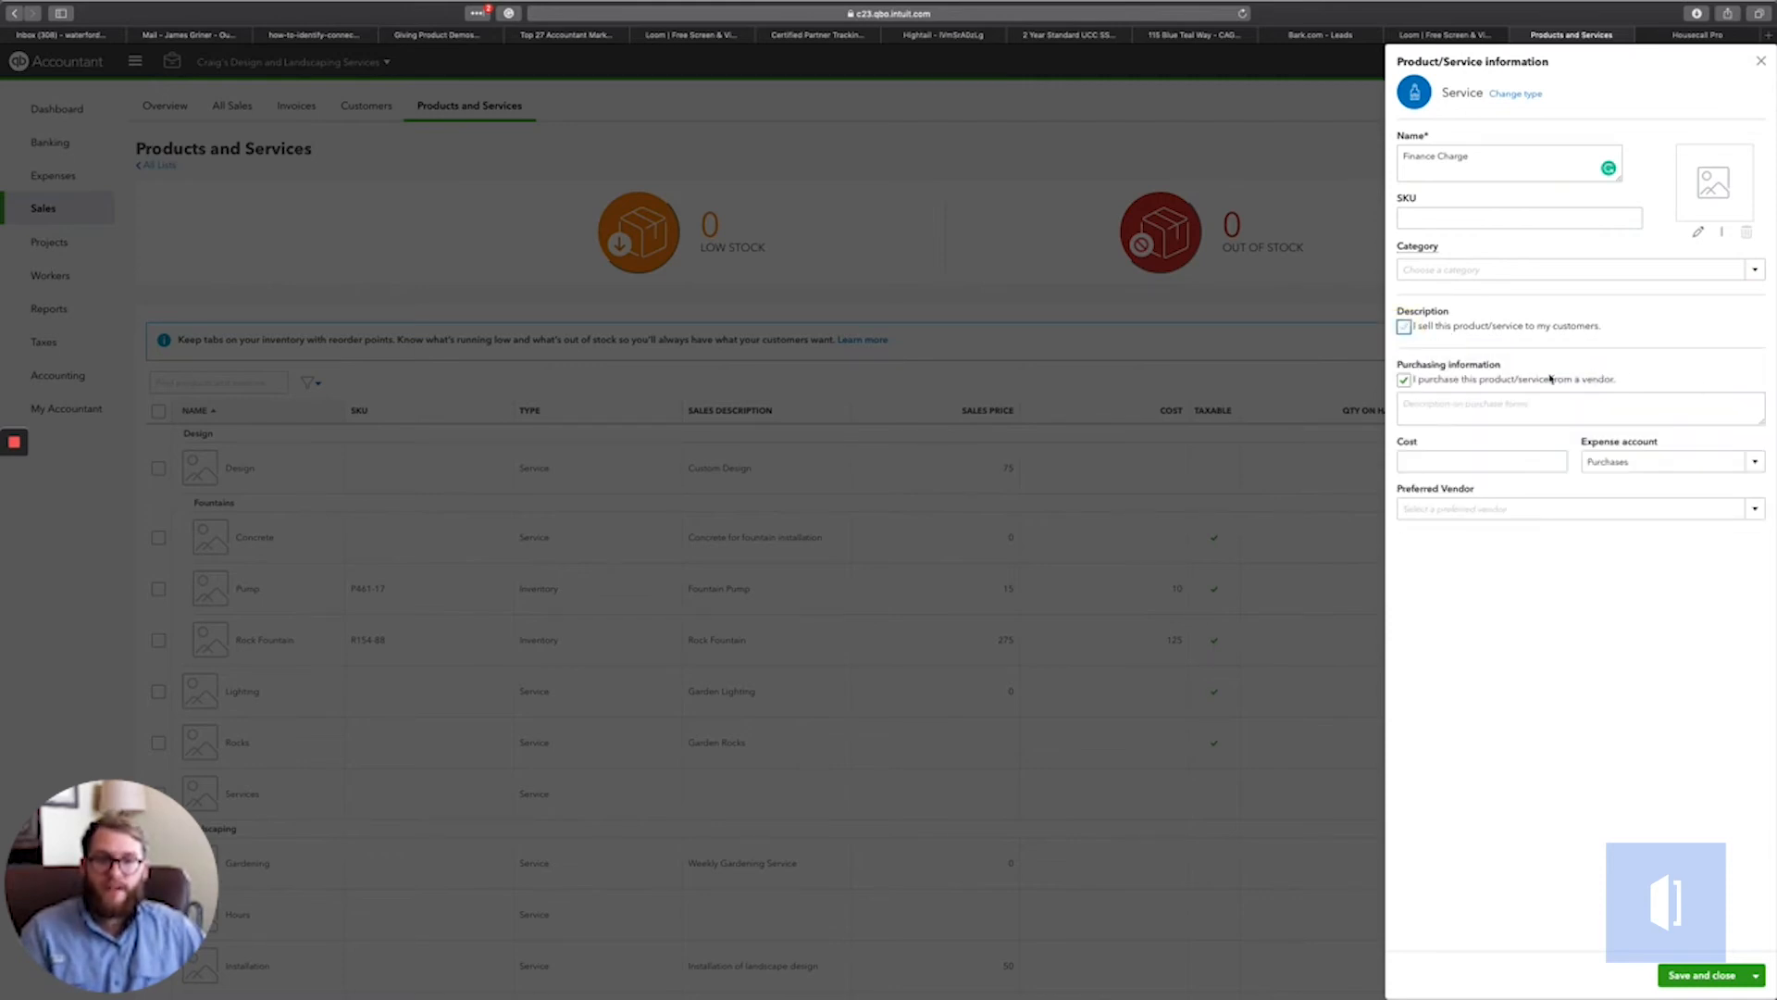
left_click(1425, 377)
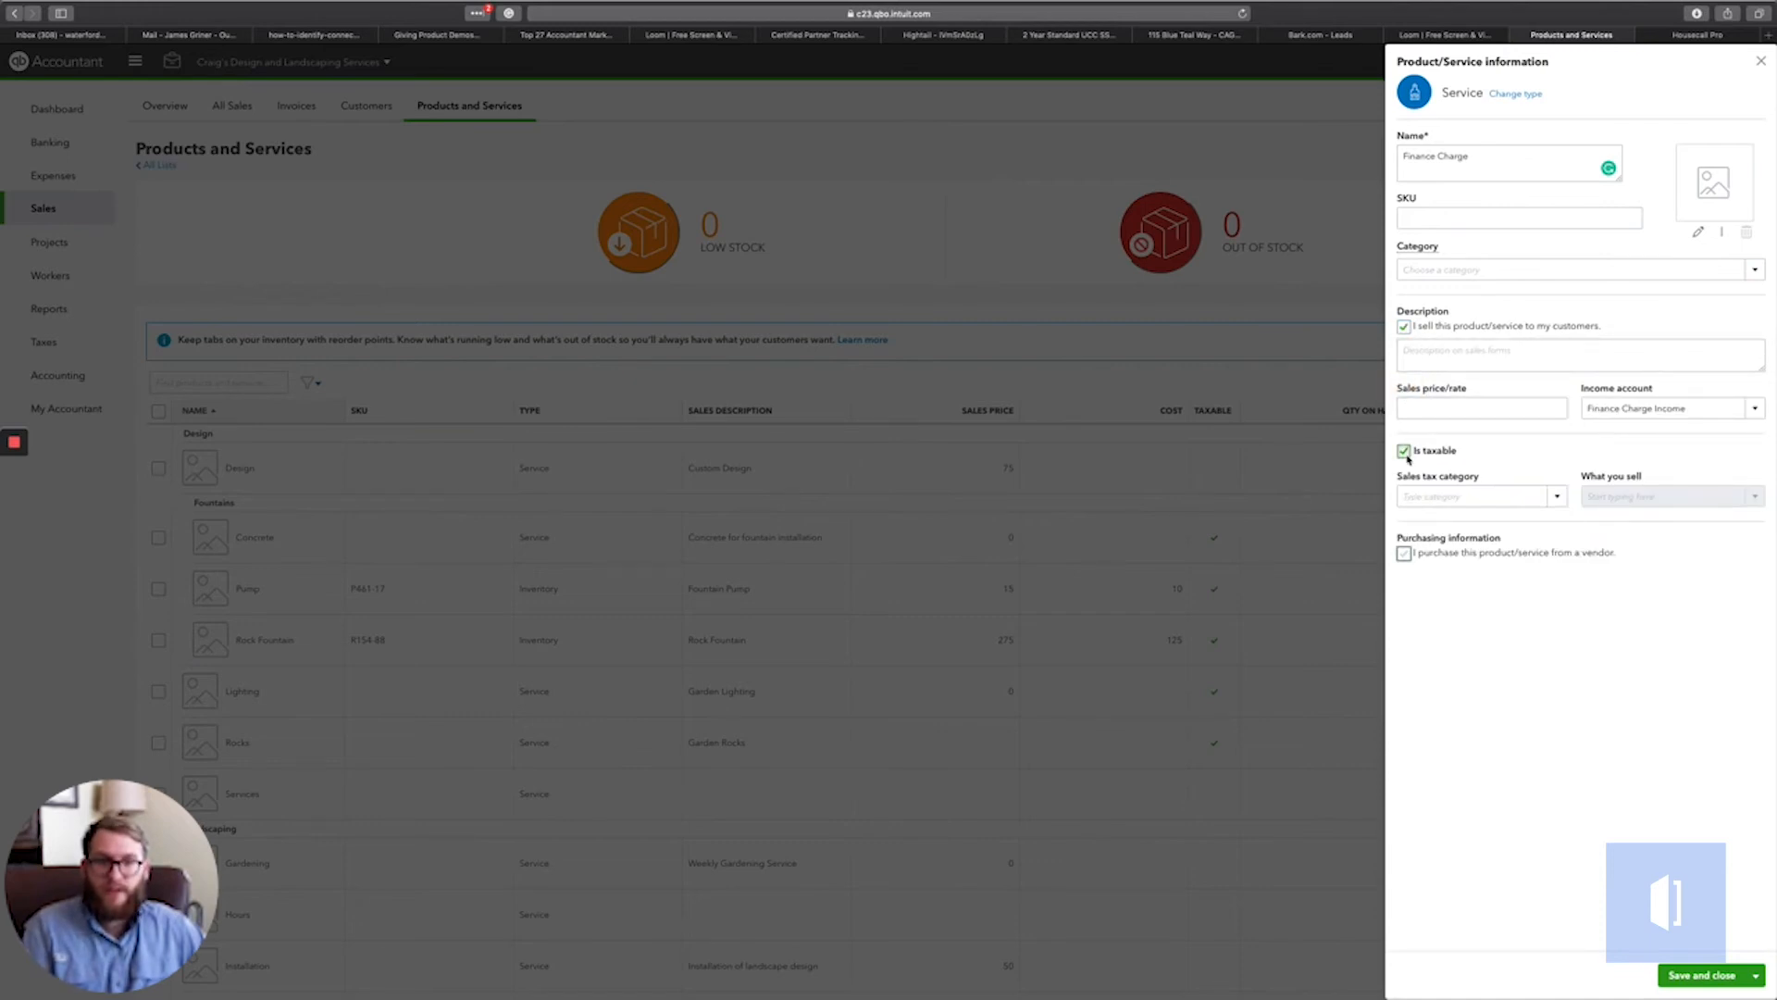
left_click(1405, 329)
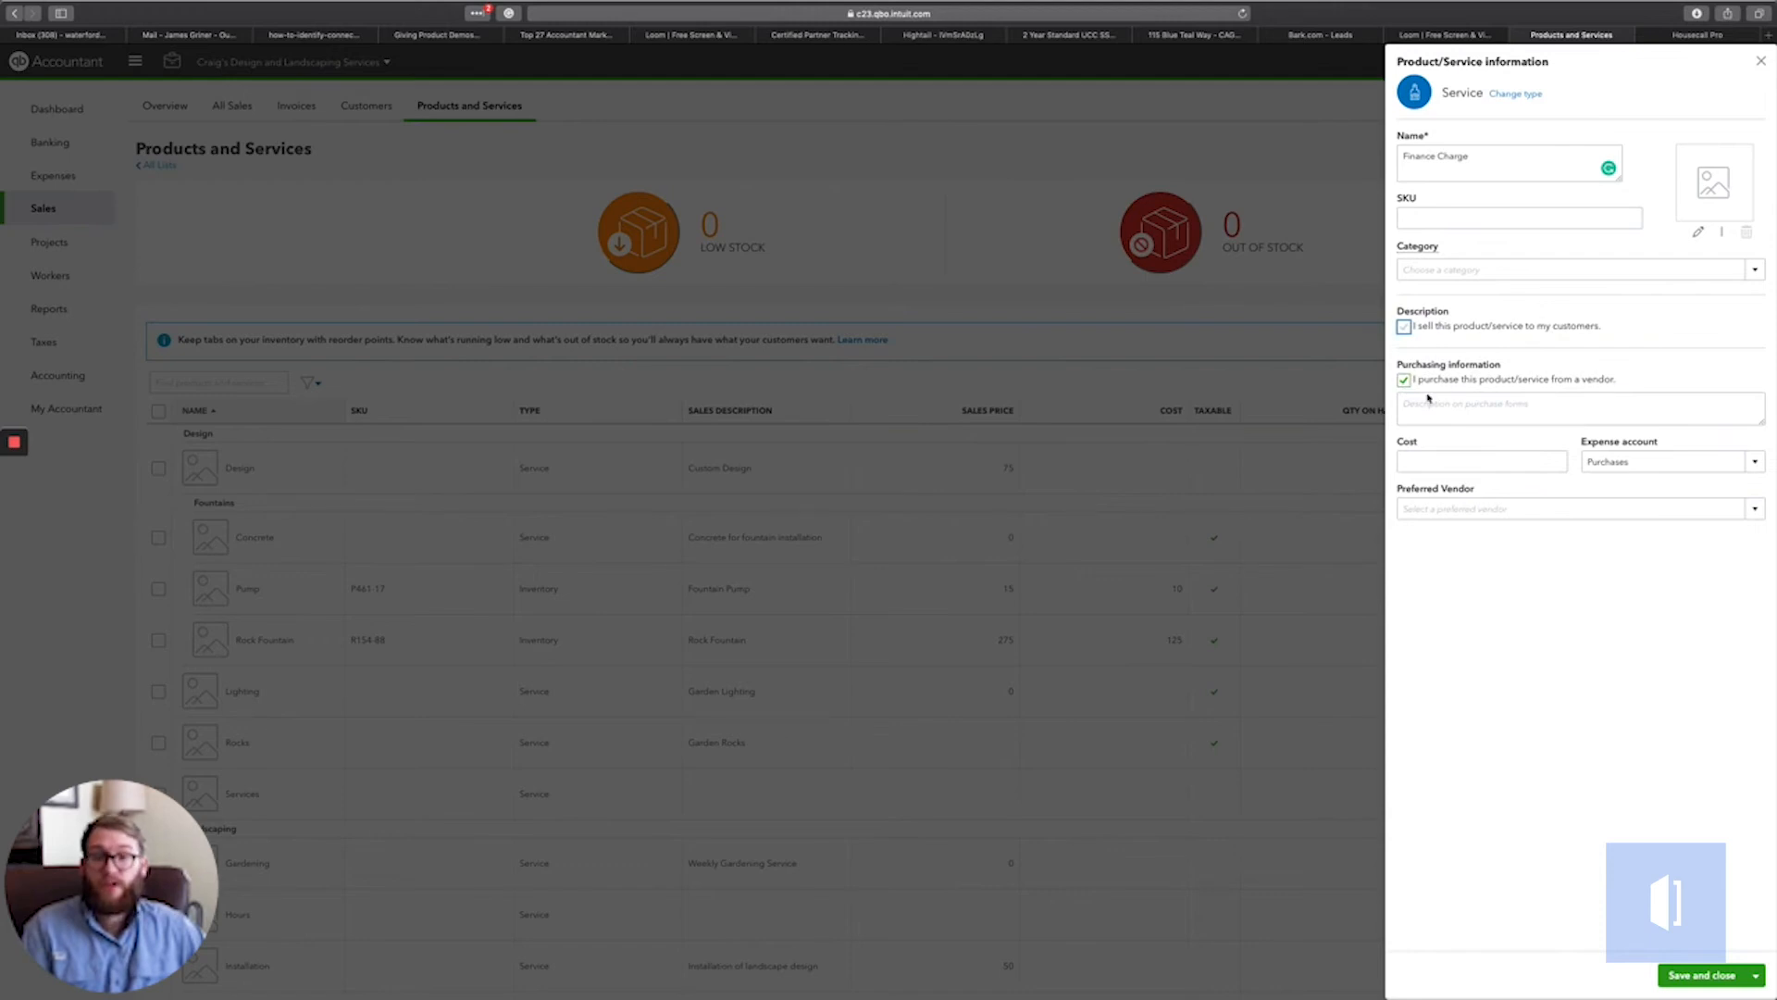
left_click(1405, 329)
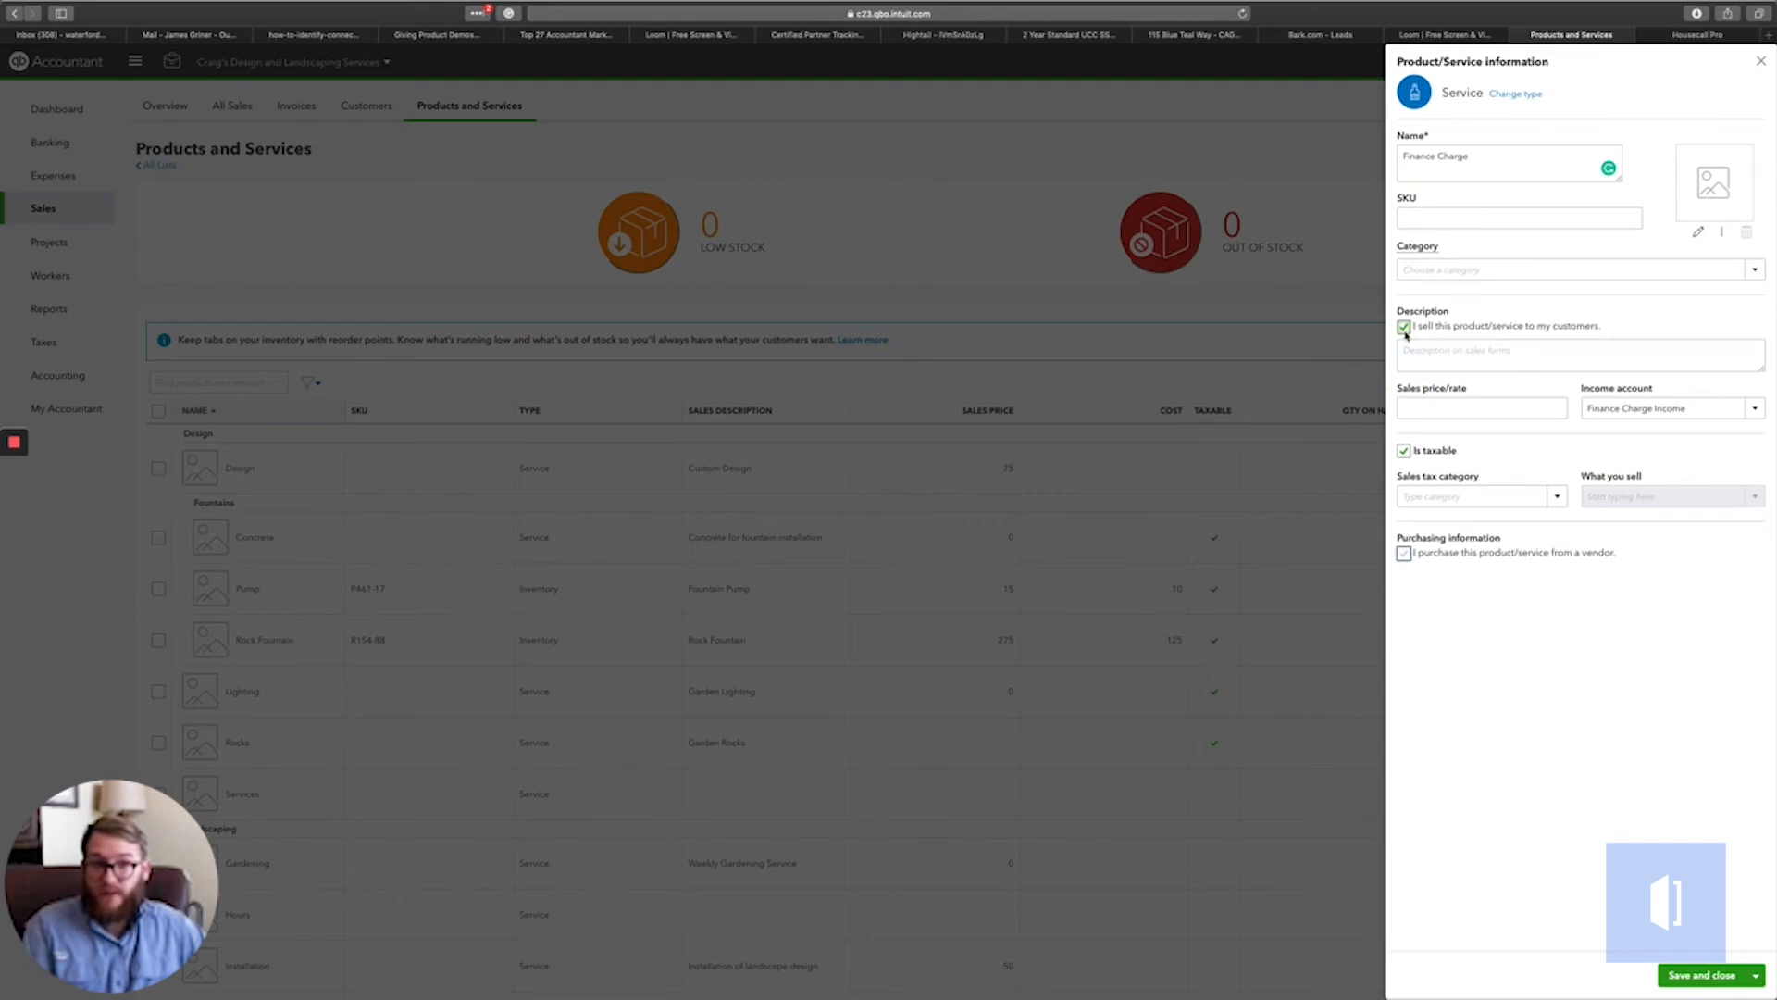
Make the Finance Charge service non-taxable and check its income account and name
left_click(1404, 452)
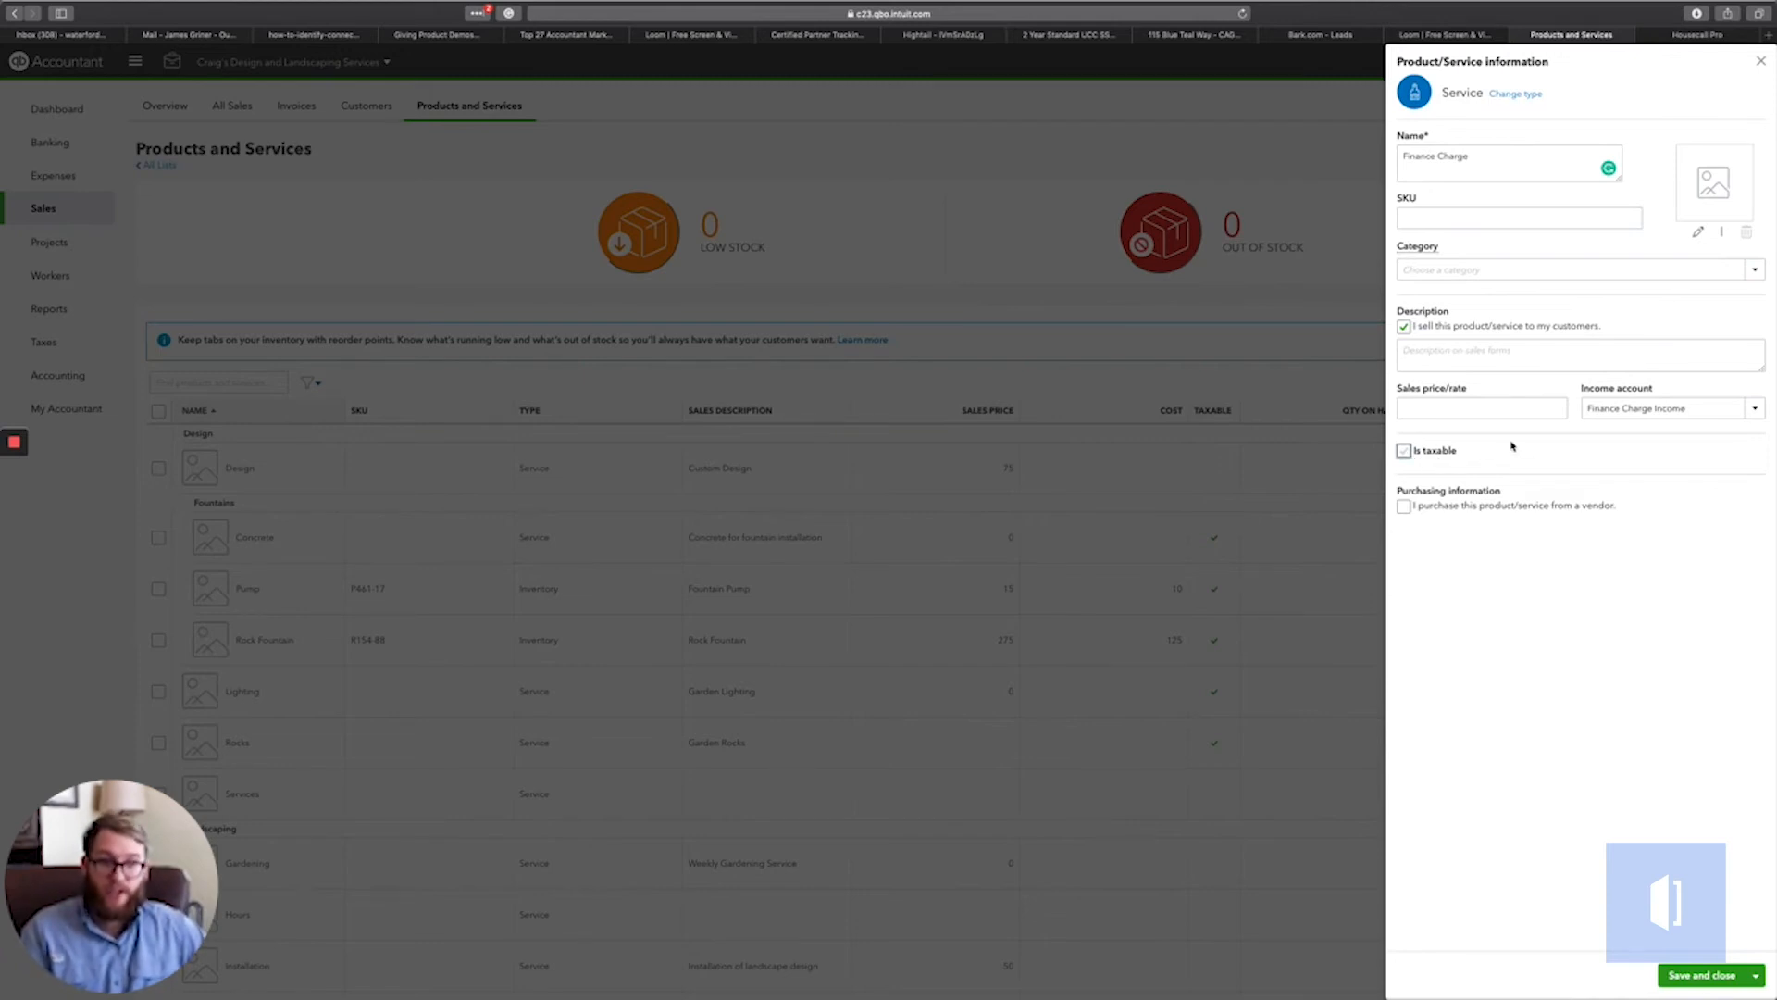
left_click_drag(1588, 407, 1695, 418)
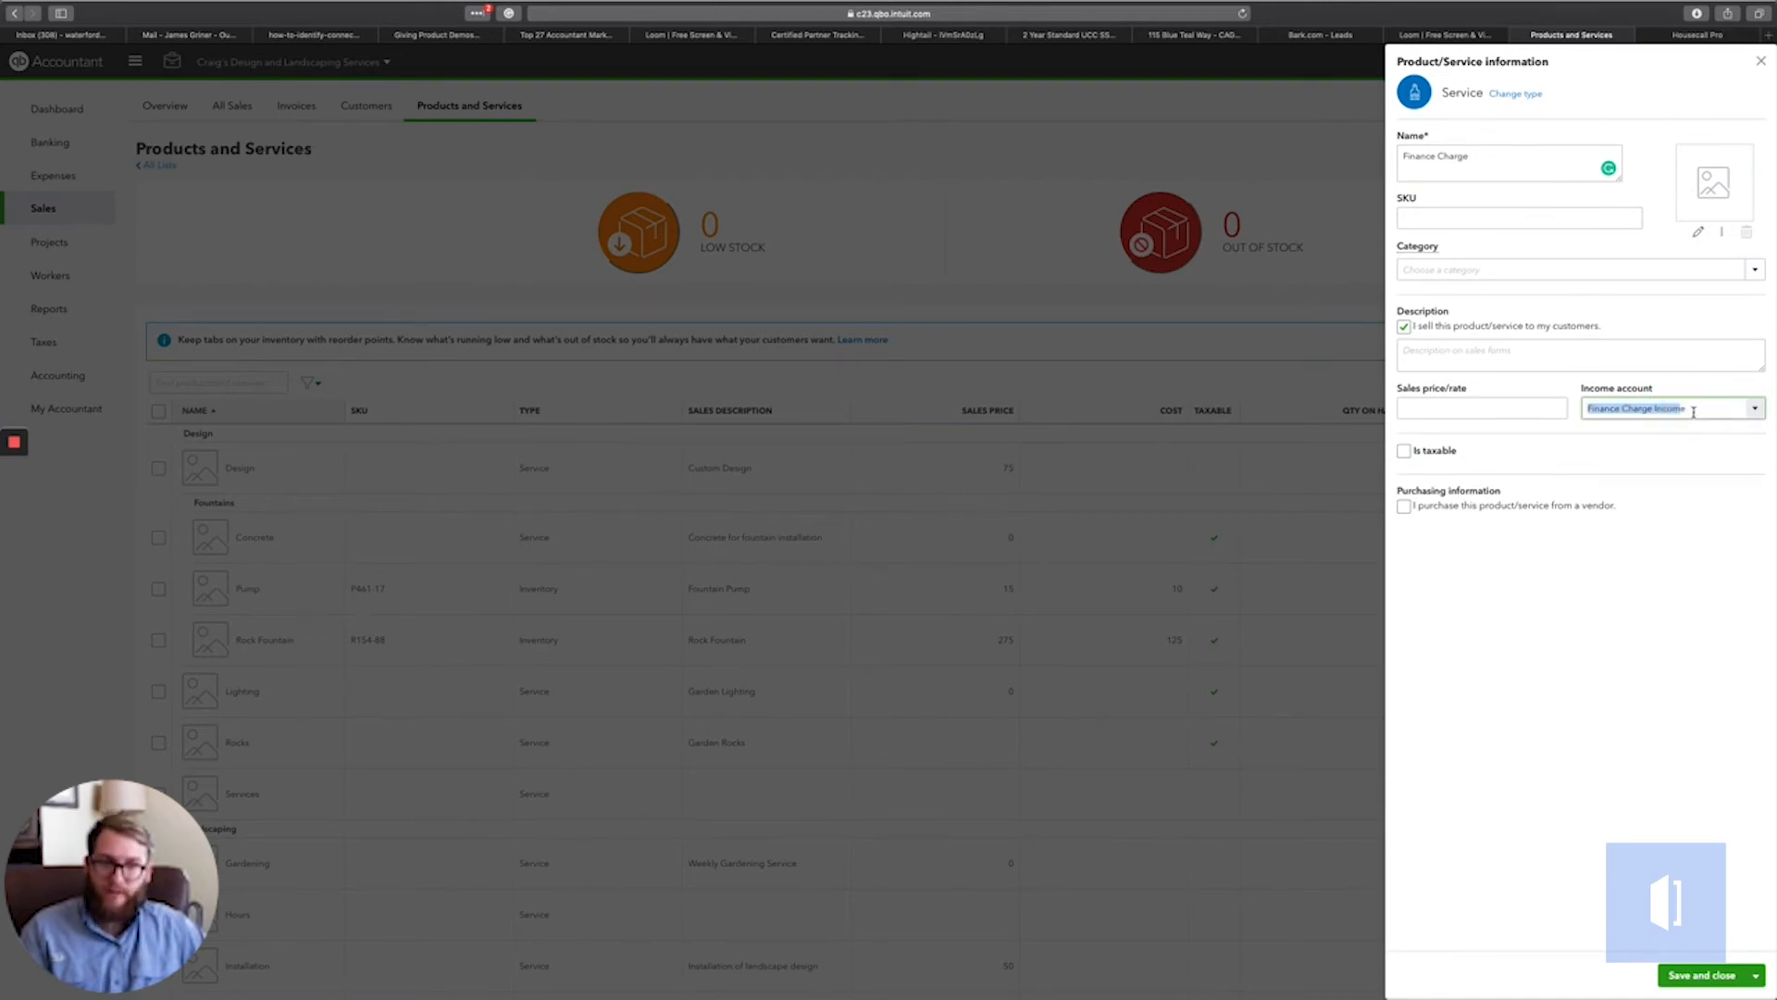
left_click_drag(1473, 155, 1403, 156)
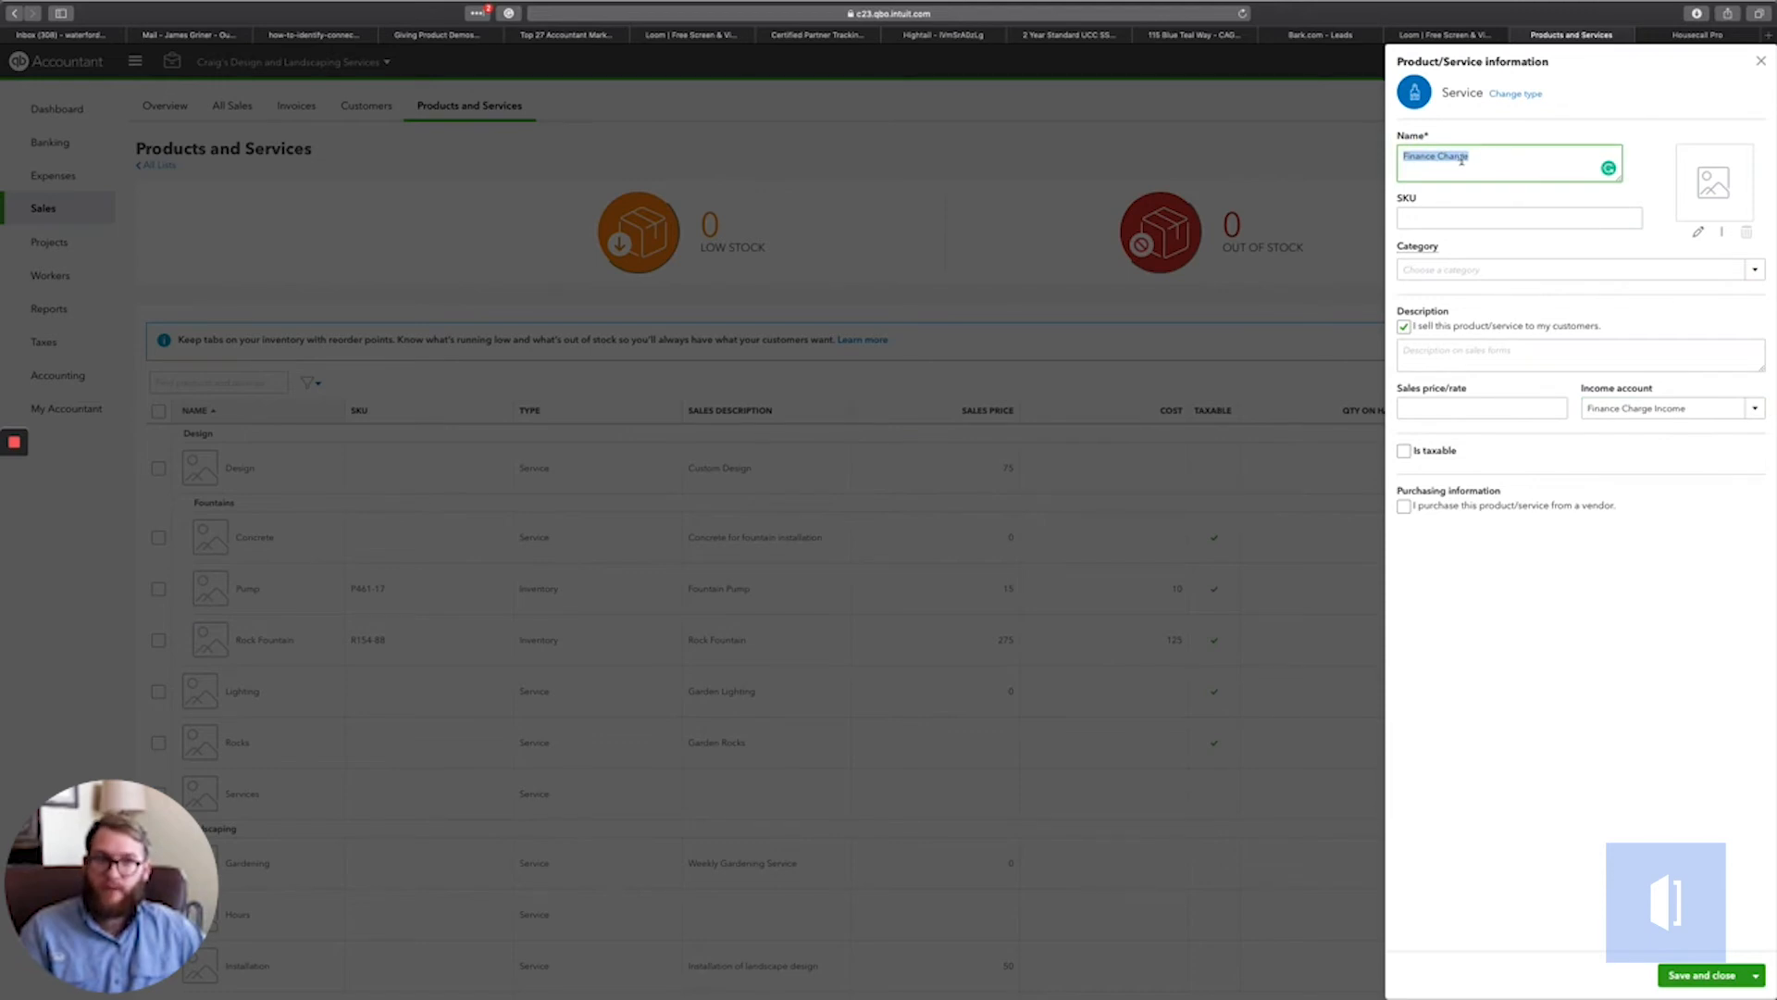
Save the new Finance Charge service item and close its form
left_click(1478, 360)
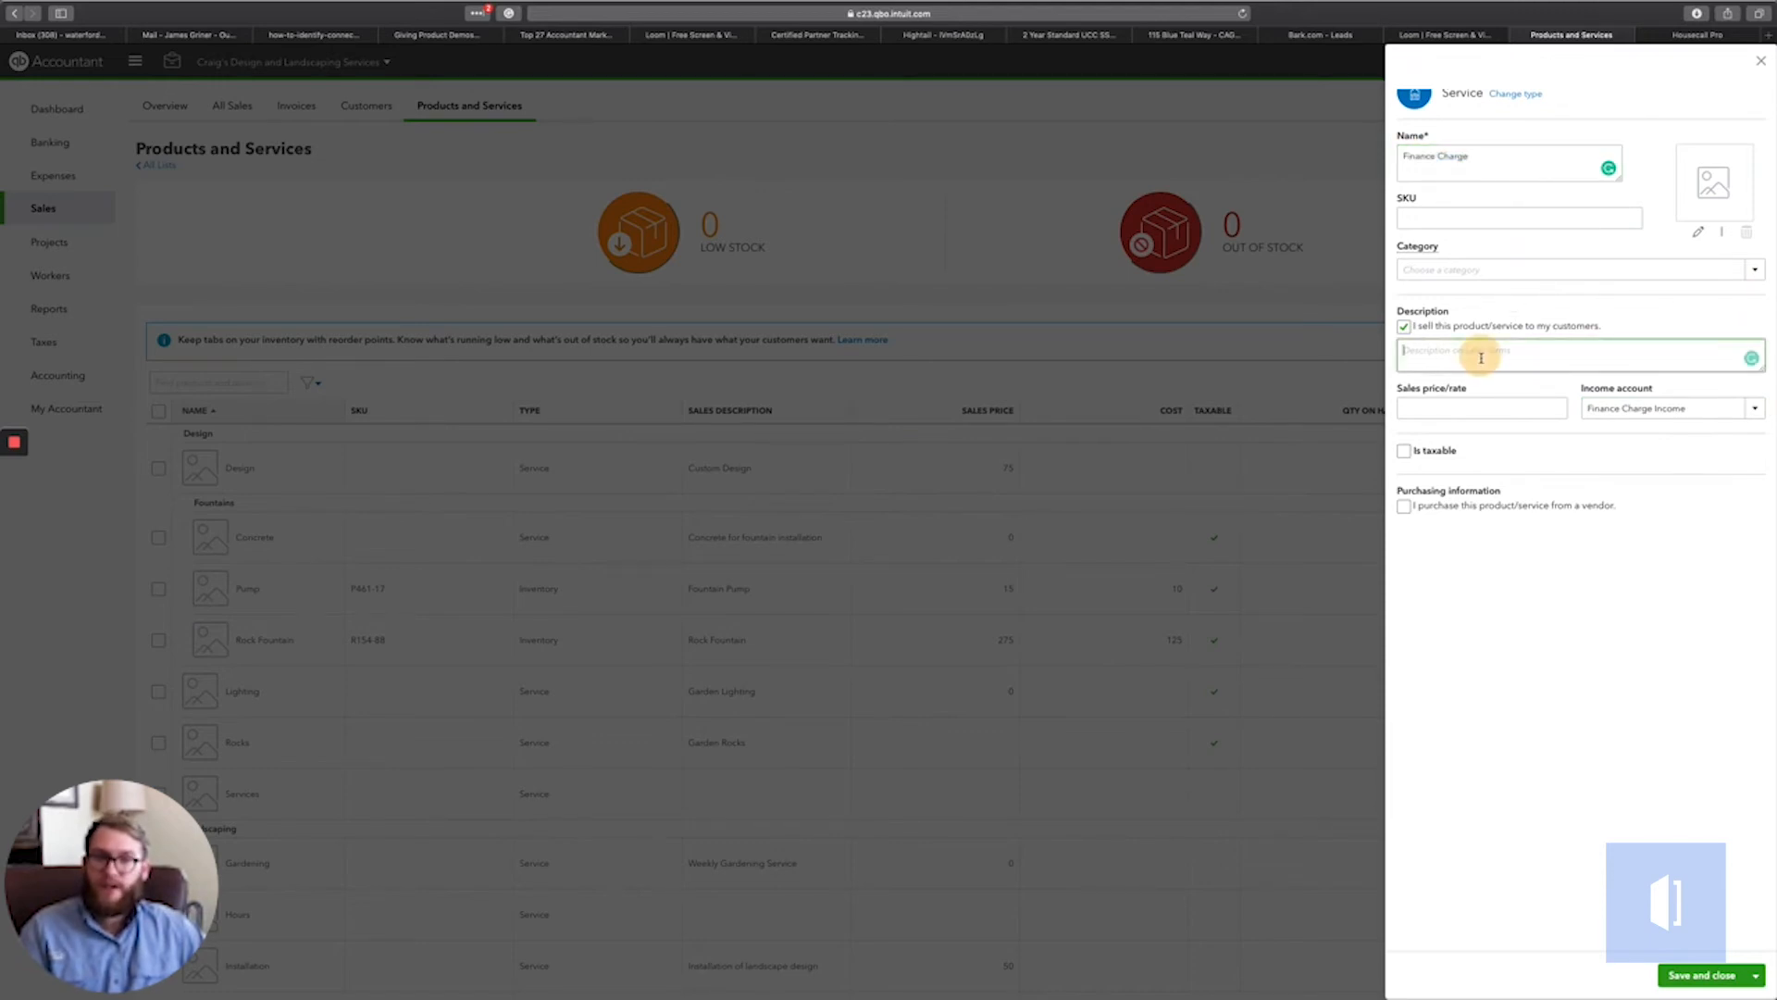
left_click(1714, 977)
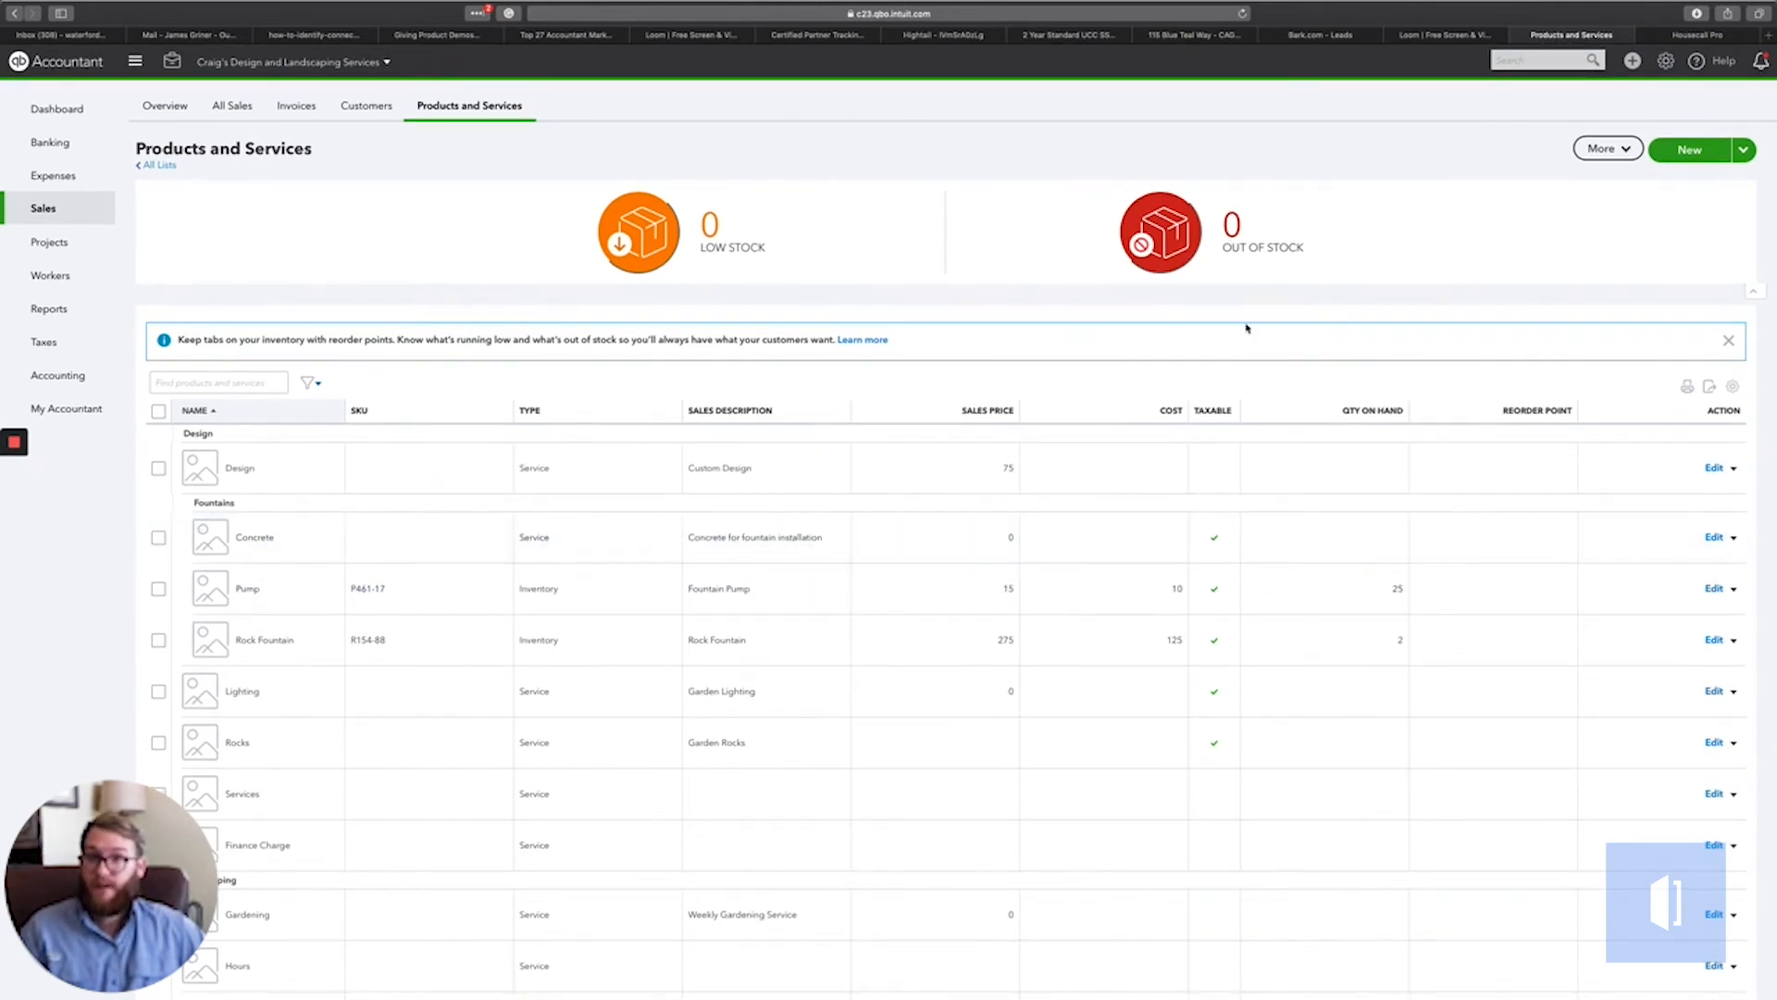
Start a new invoice for the customer Amy's Bird Sanctuary
left_click(1632, 60)
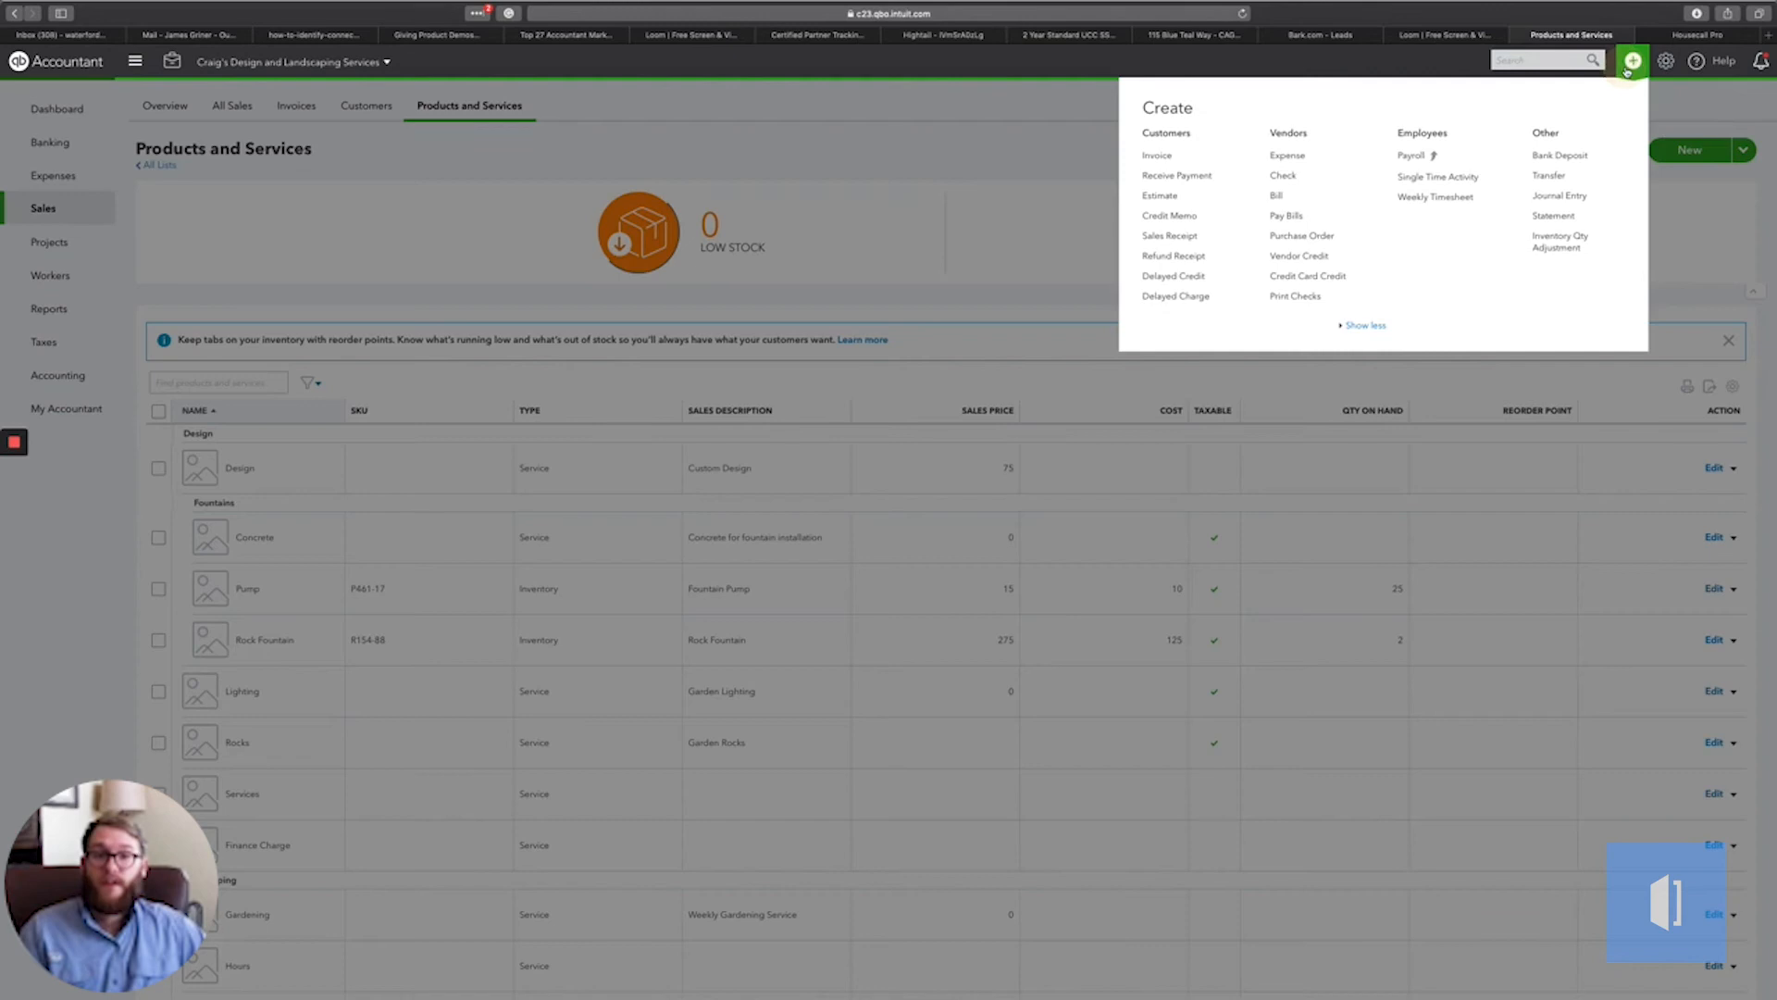
left_click(1178, 160)
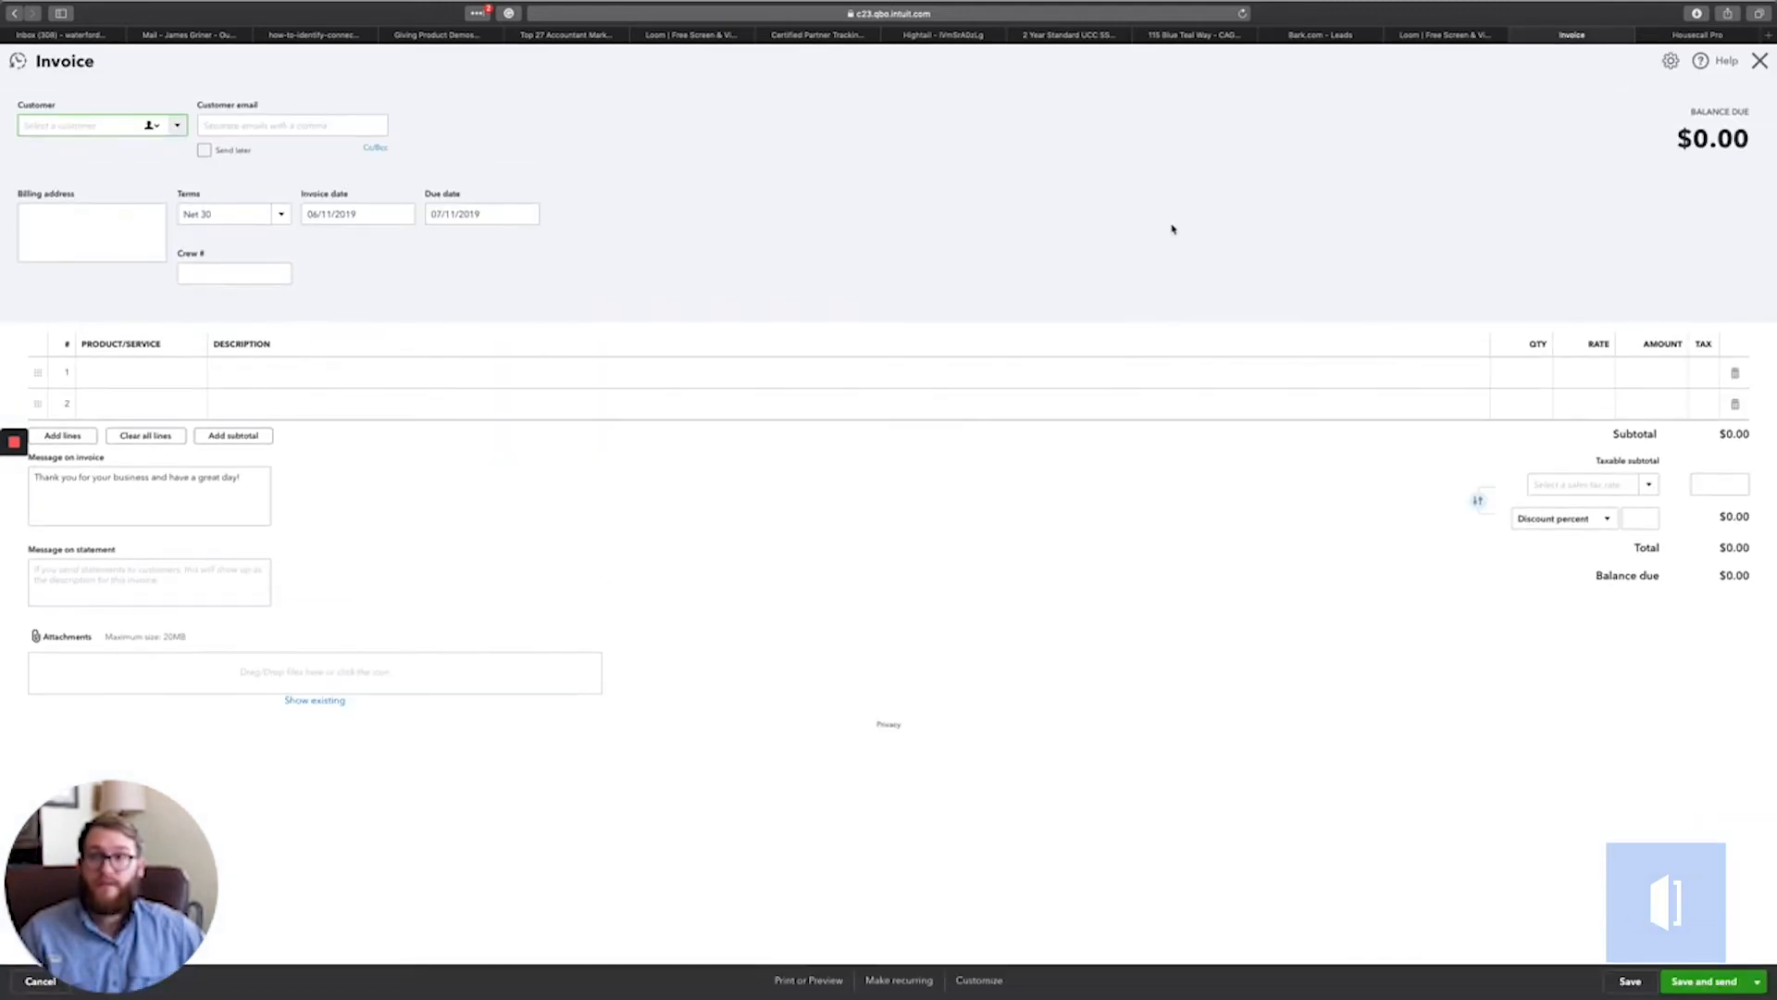
left_click(177, 126)
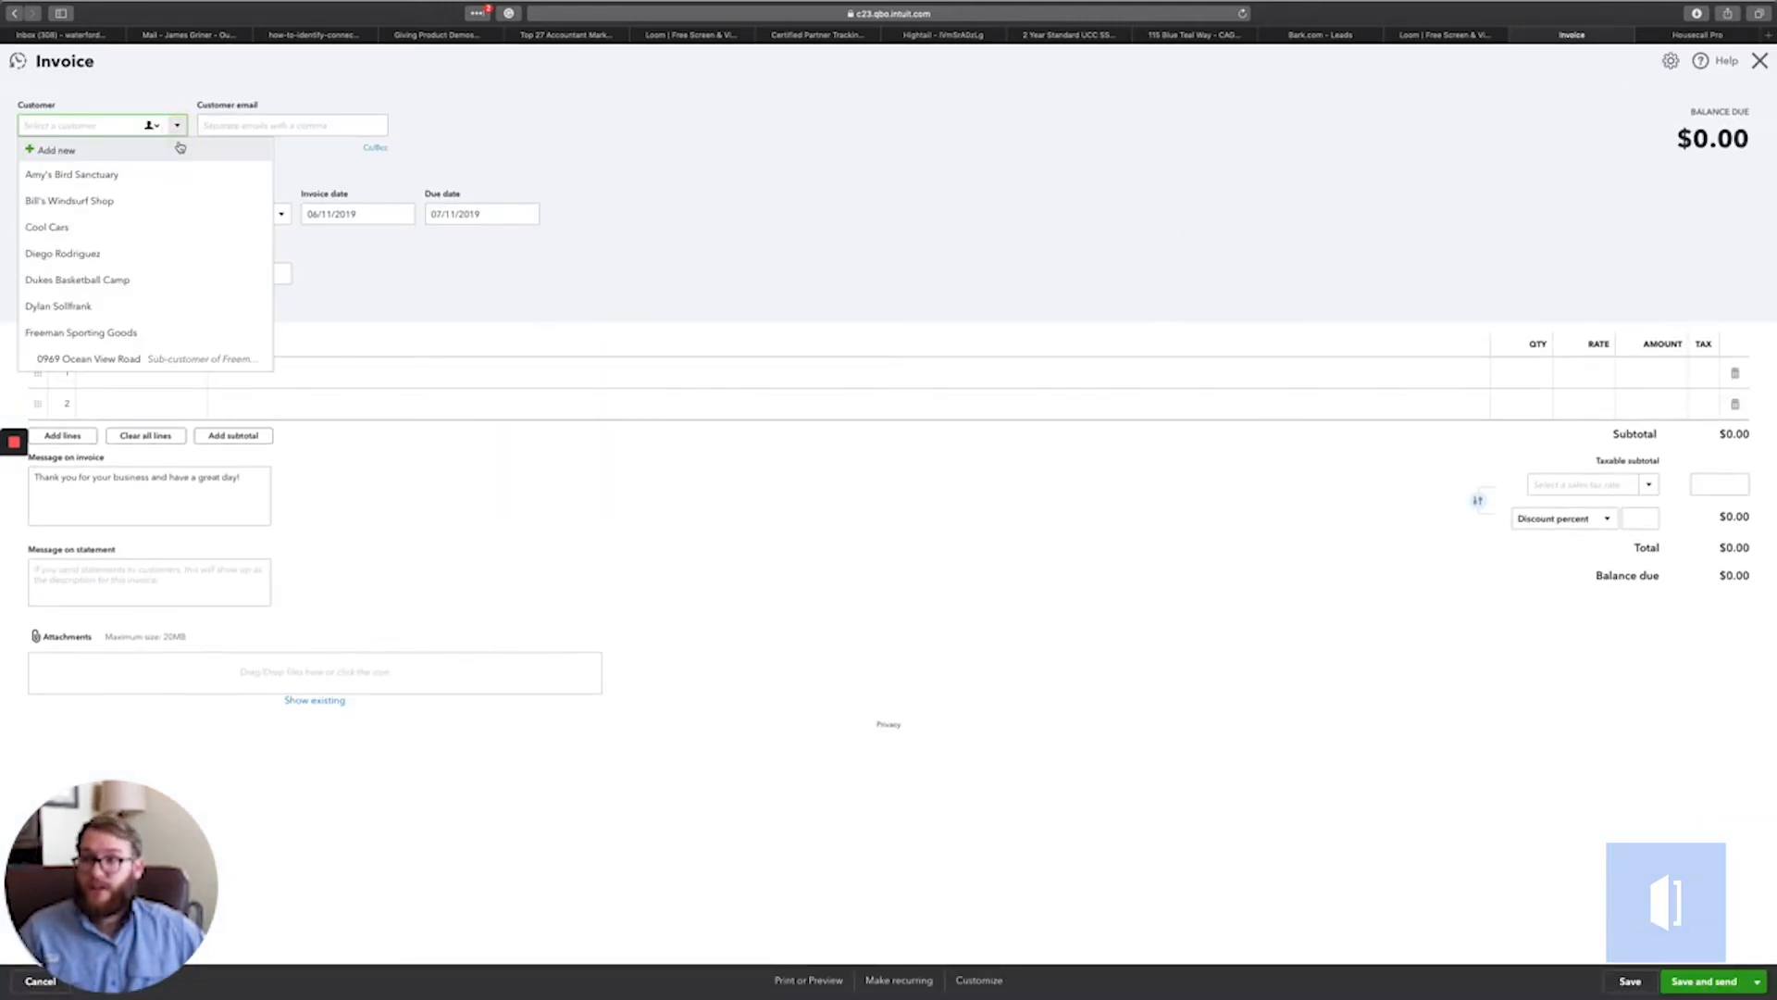
left_click(100, 175)
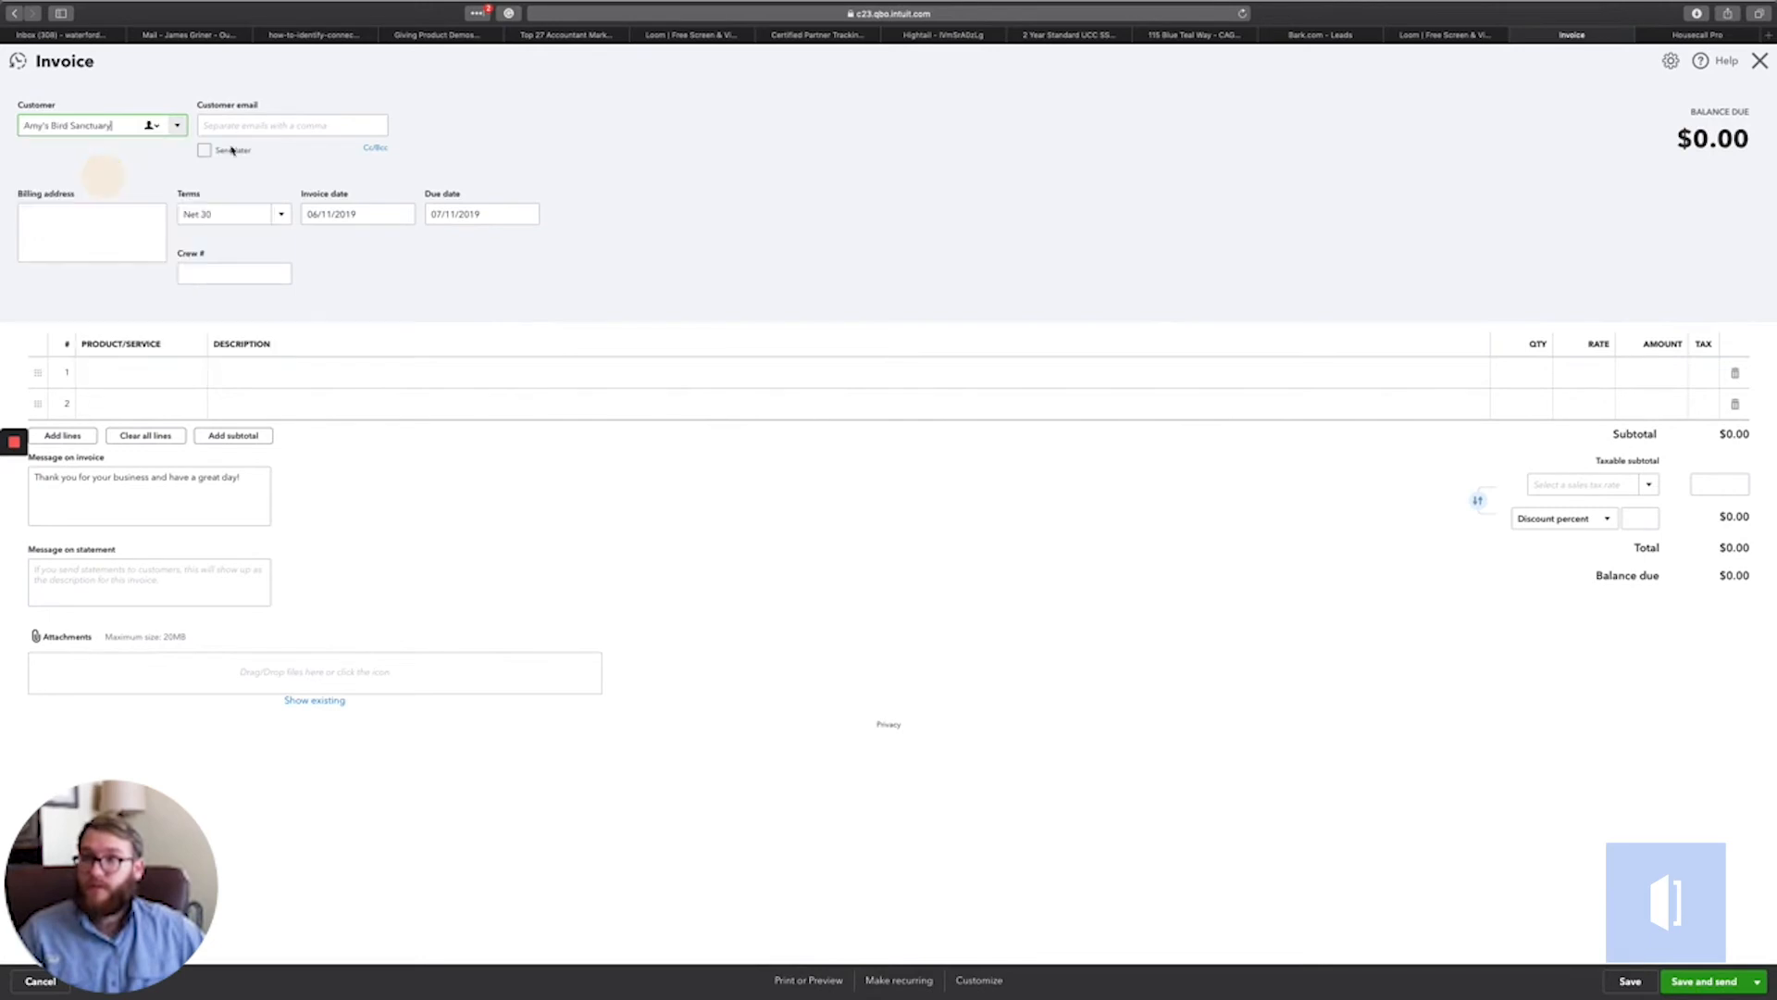
Set the invoice's payment terms to Due on receipt
left_click(280, 219)
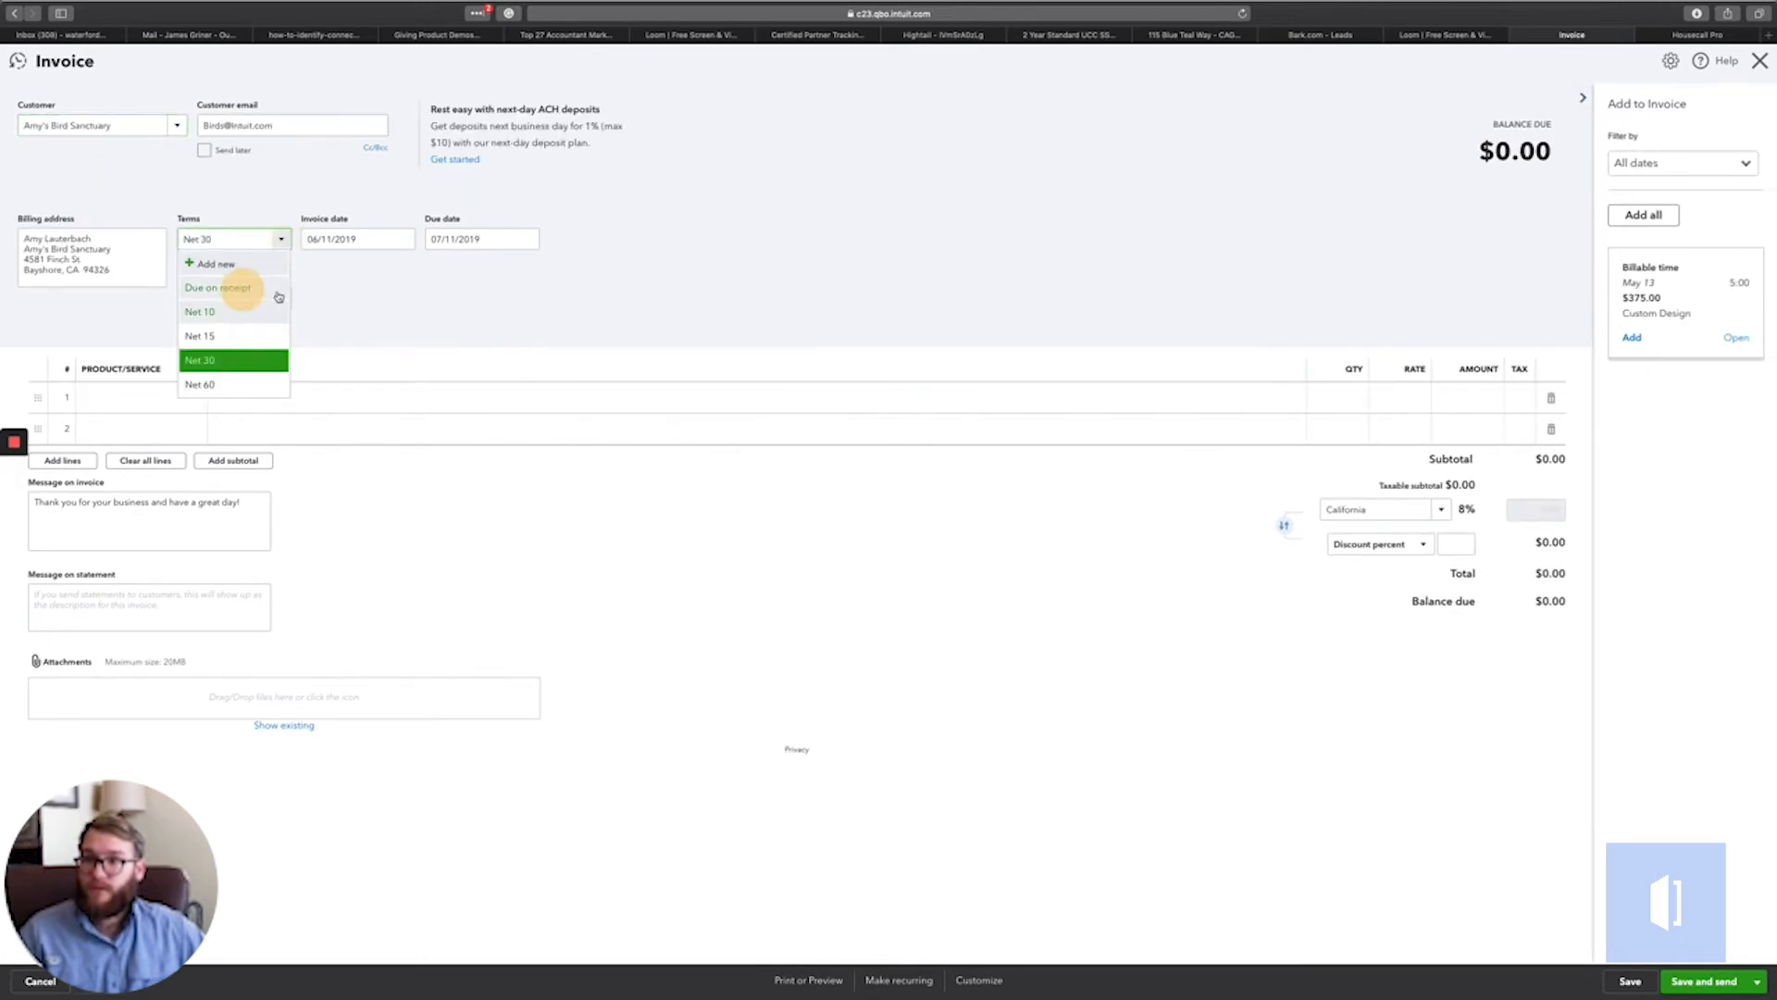
left_click(232, 313)
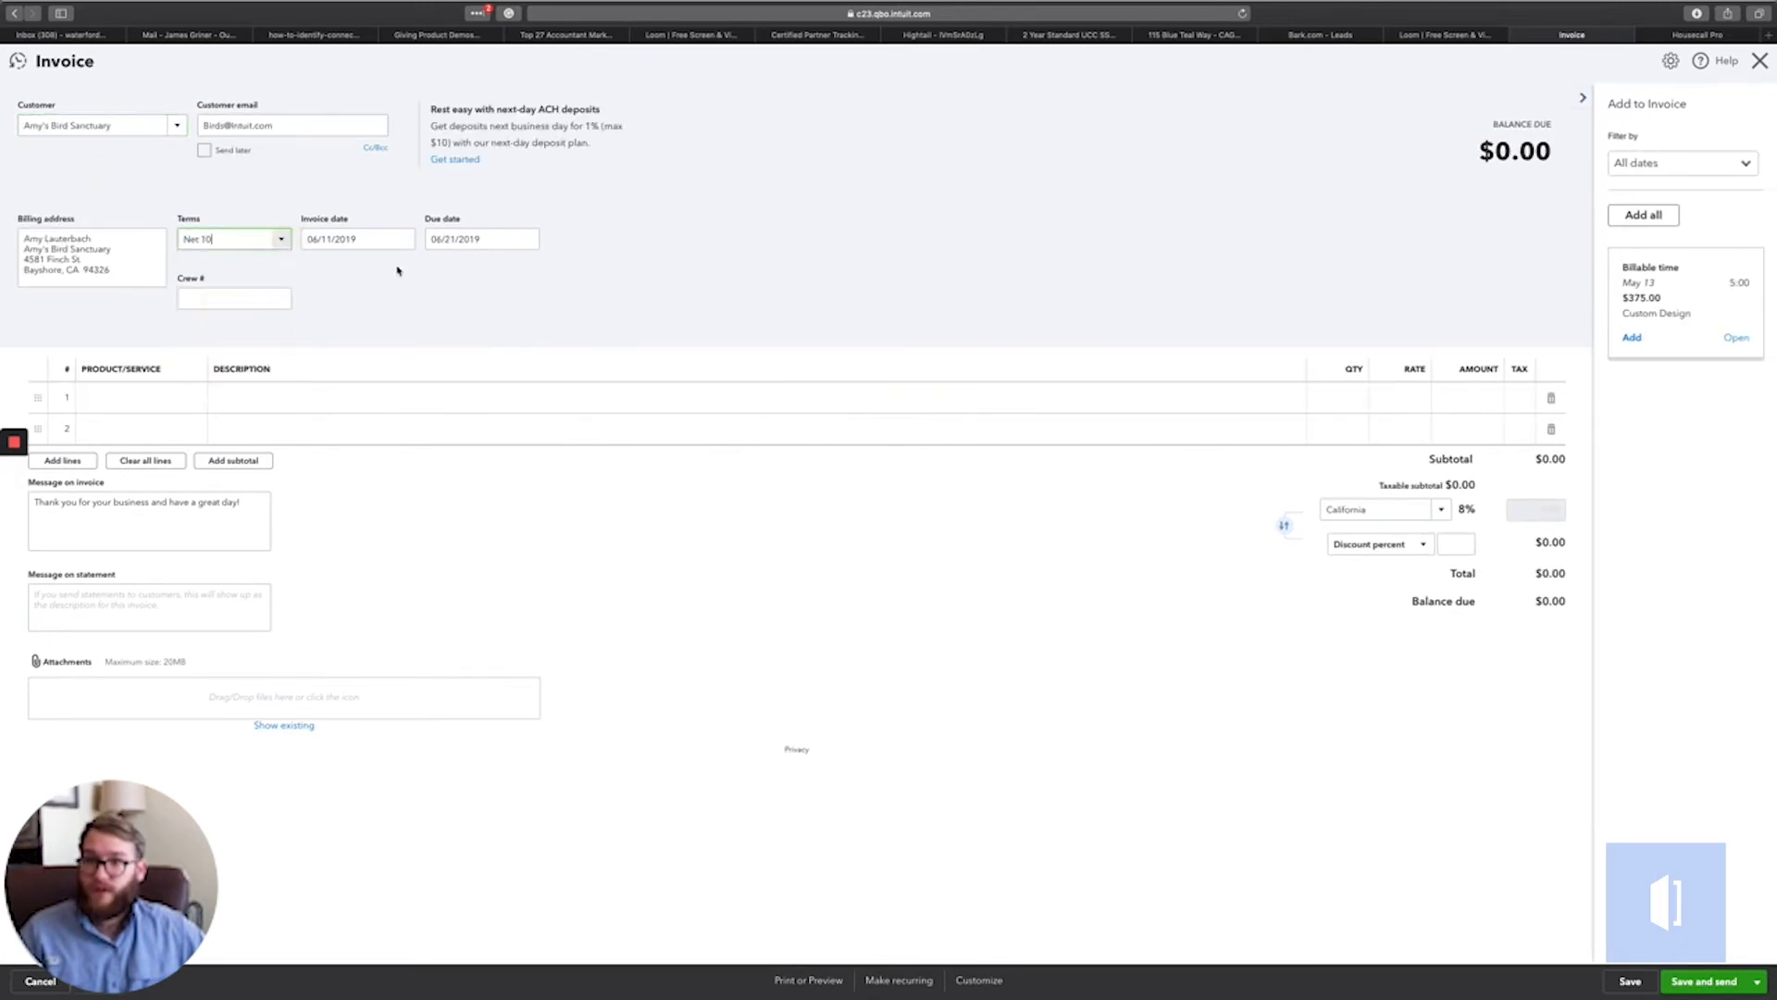
left_click(279, 242)
left_click(242, 286)
Add the Design service on the first invoice line and the Installation service on the second
left_click(163, 393)
left_click(198, 401)
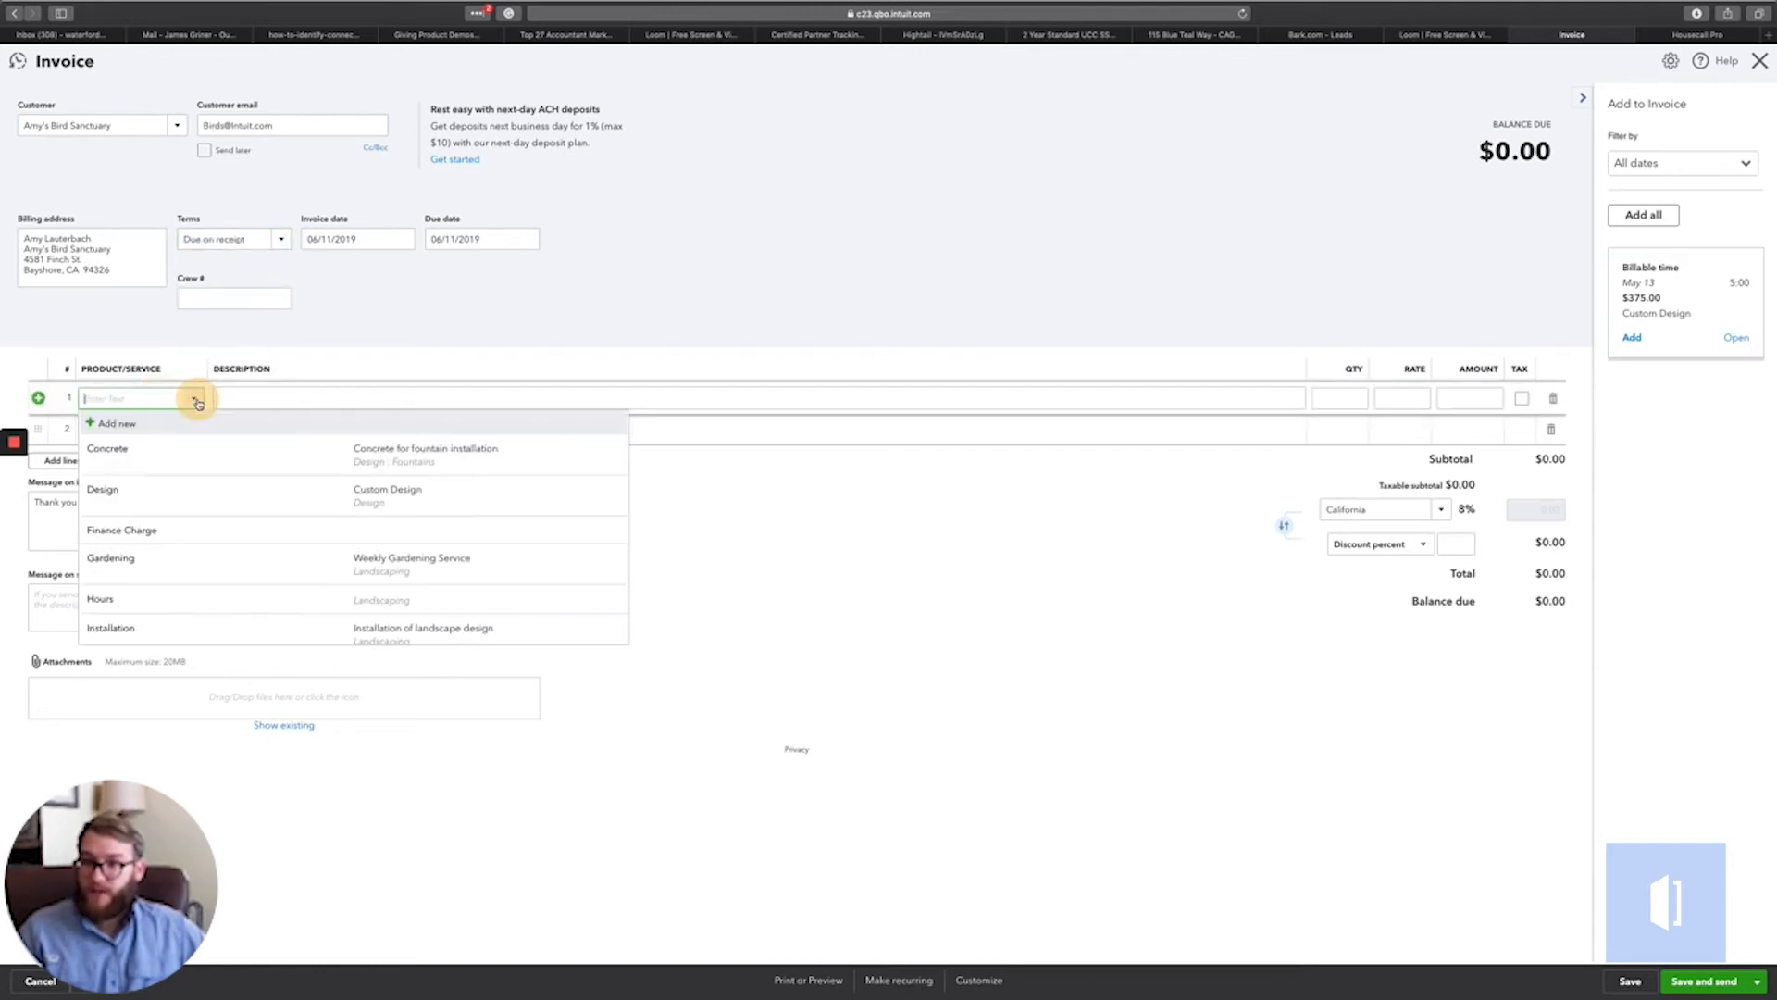
left_click(189, 492)
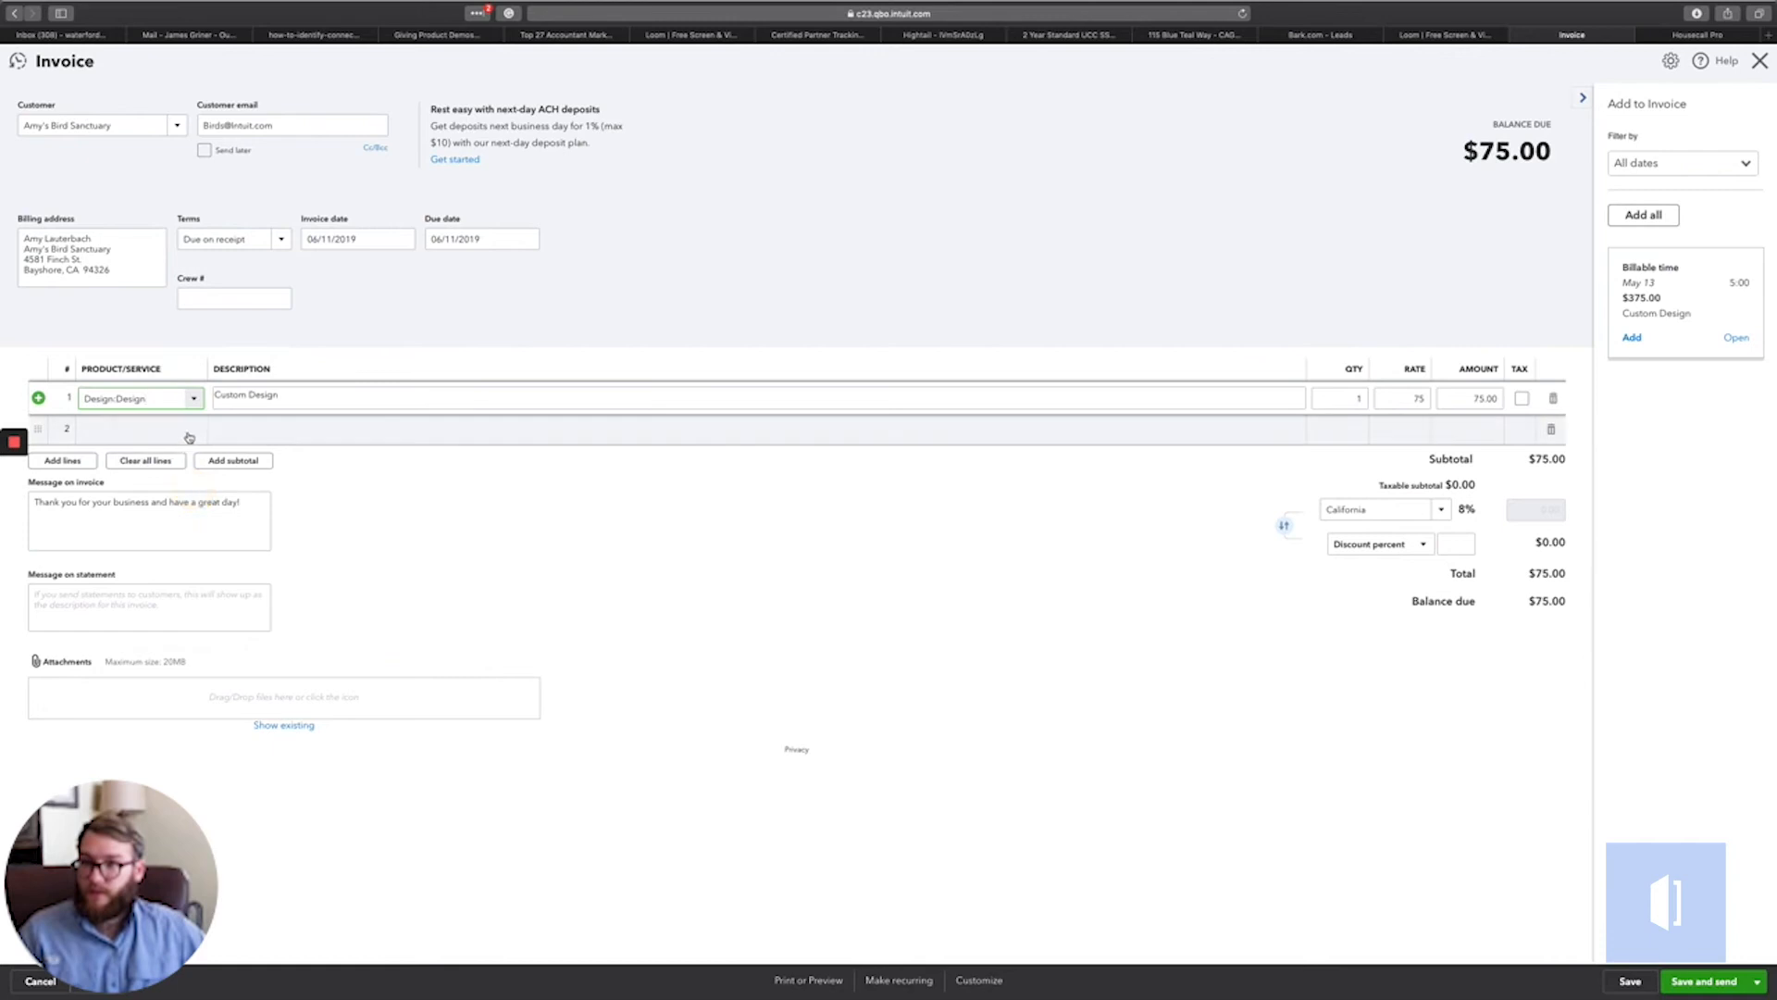
left_click(189, 436)
left_click(193, 429)
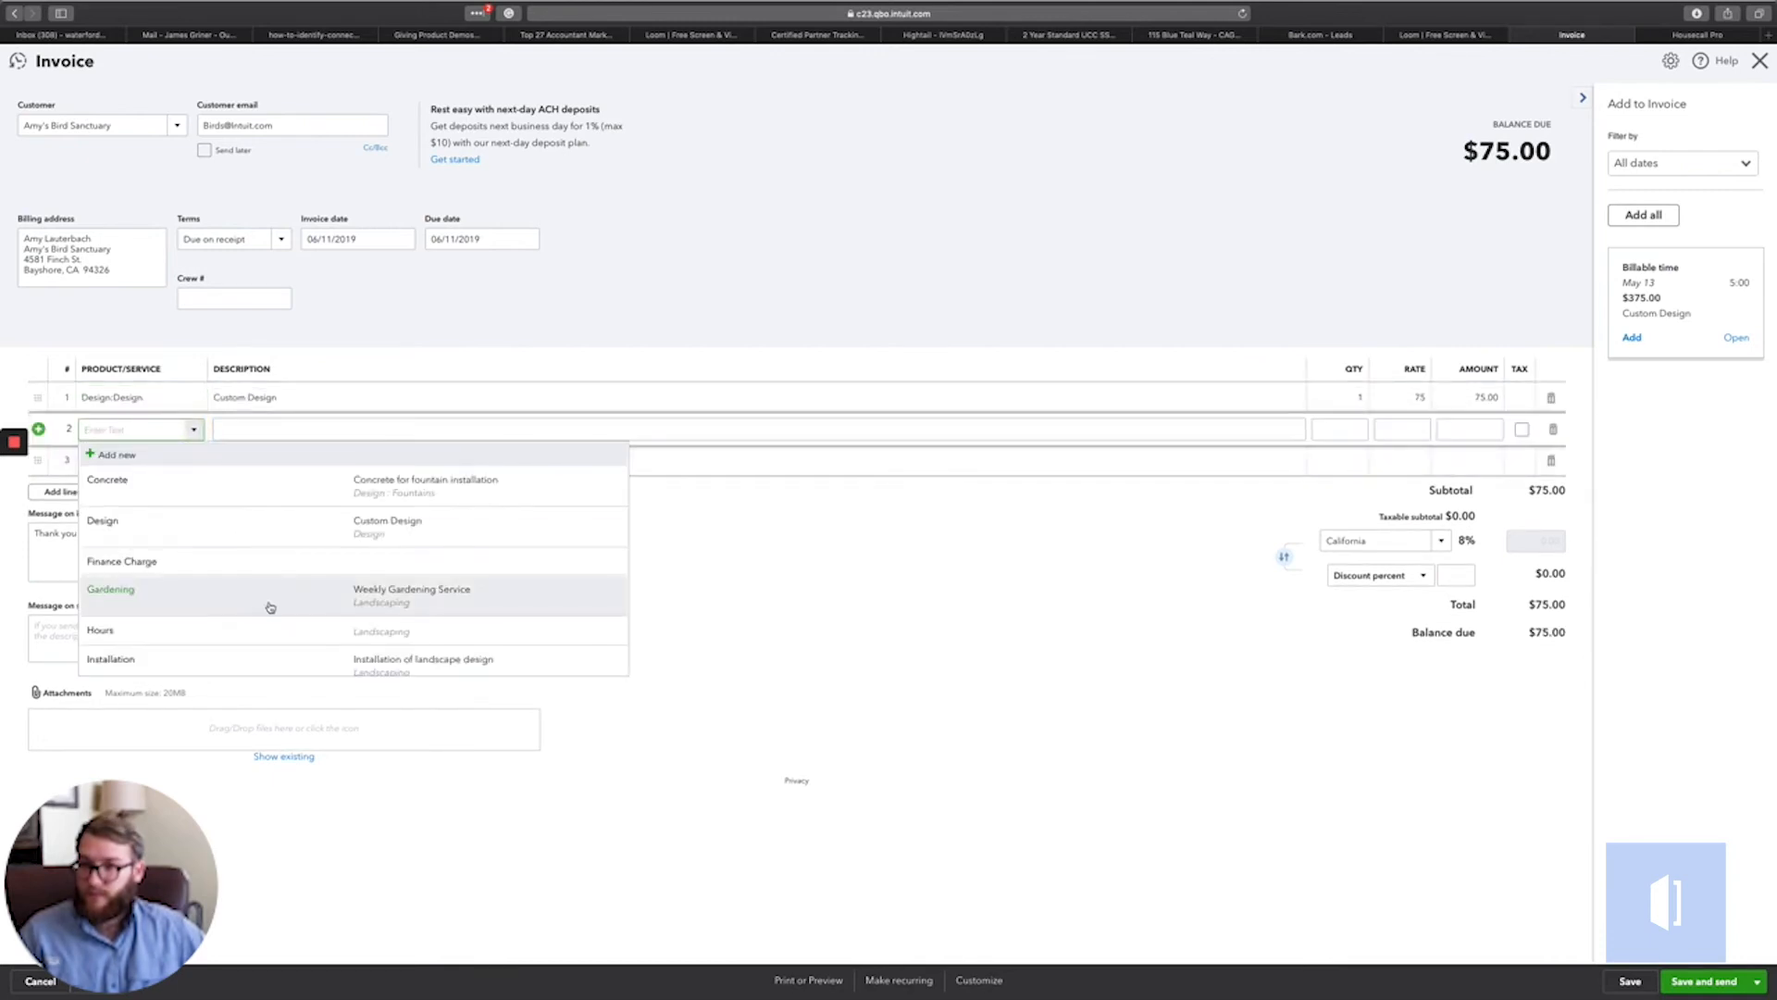
left_click(259, 657)
Look through the service list and add Hours as the third invoice line
left_click(185, 460)
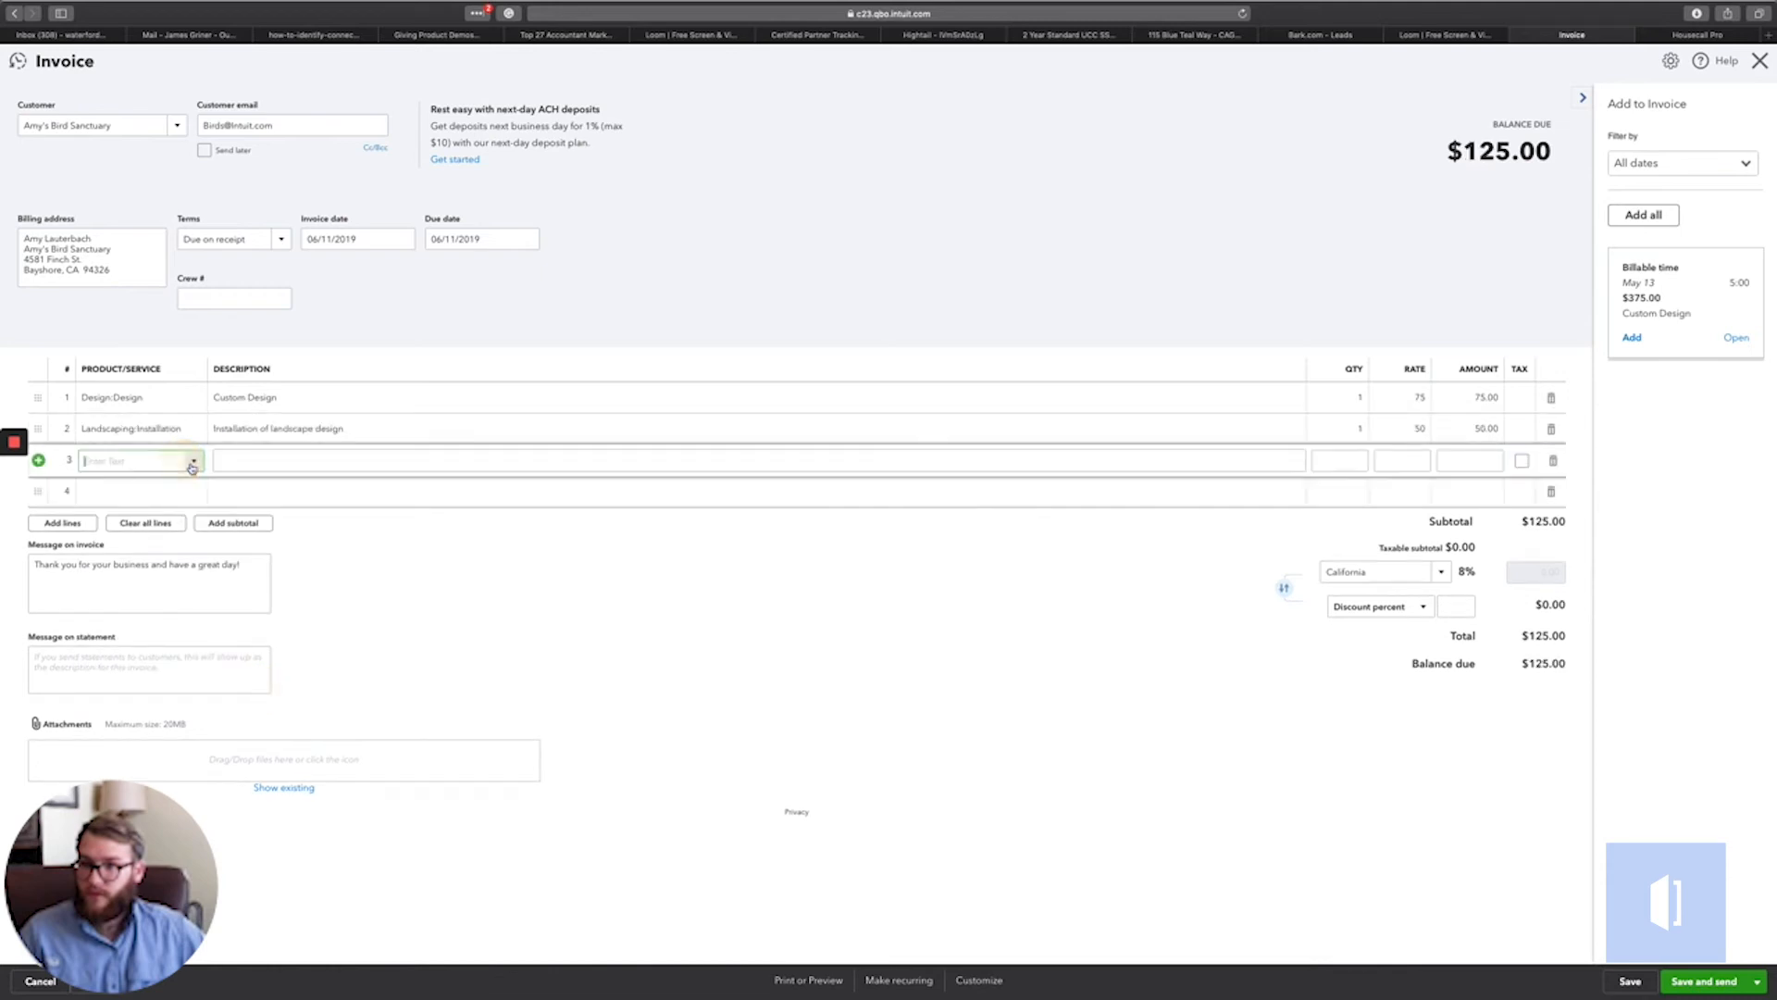
left_click(193, 460)
scroll(215, 581, "down", 5)
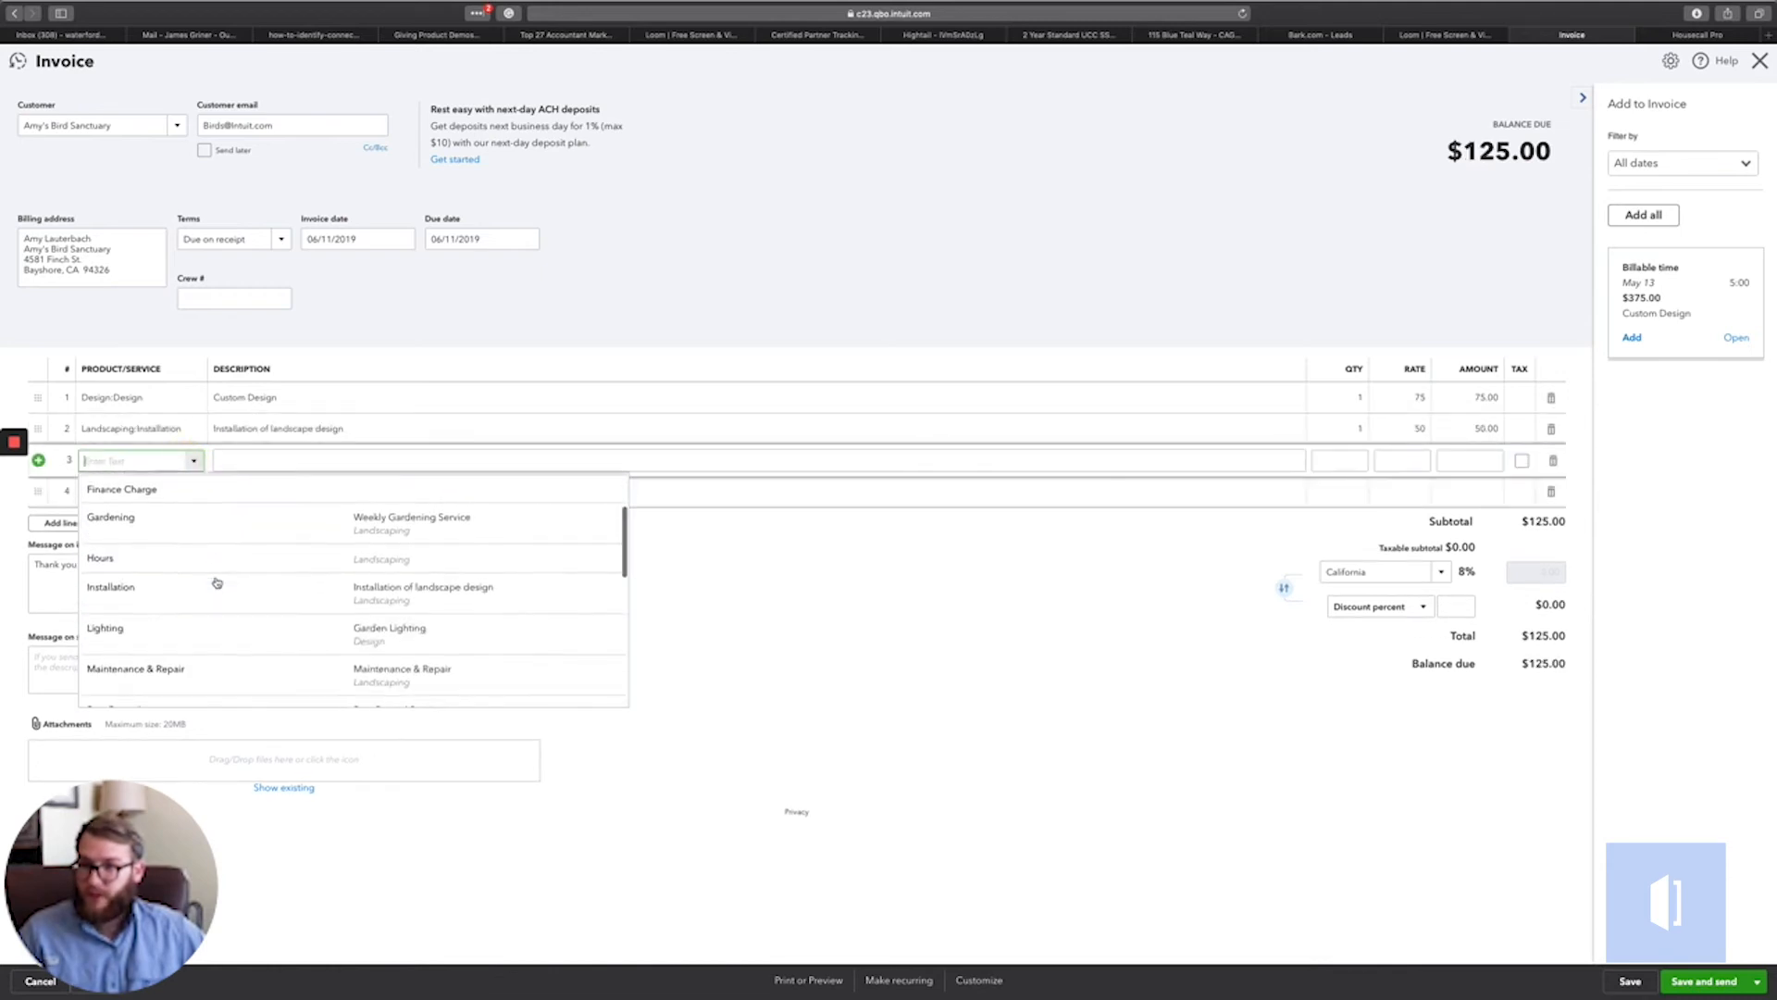
scroll(217, 582, "down", 5)
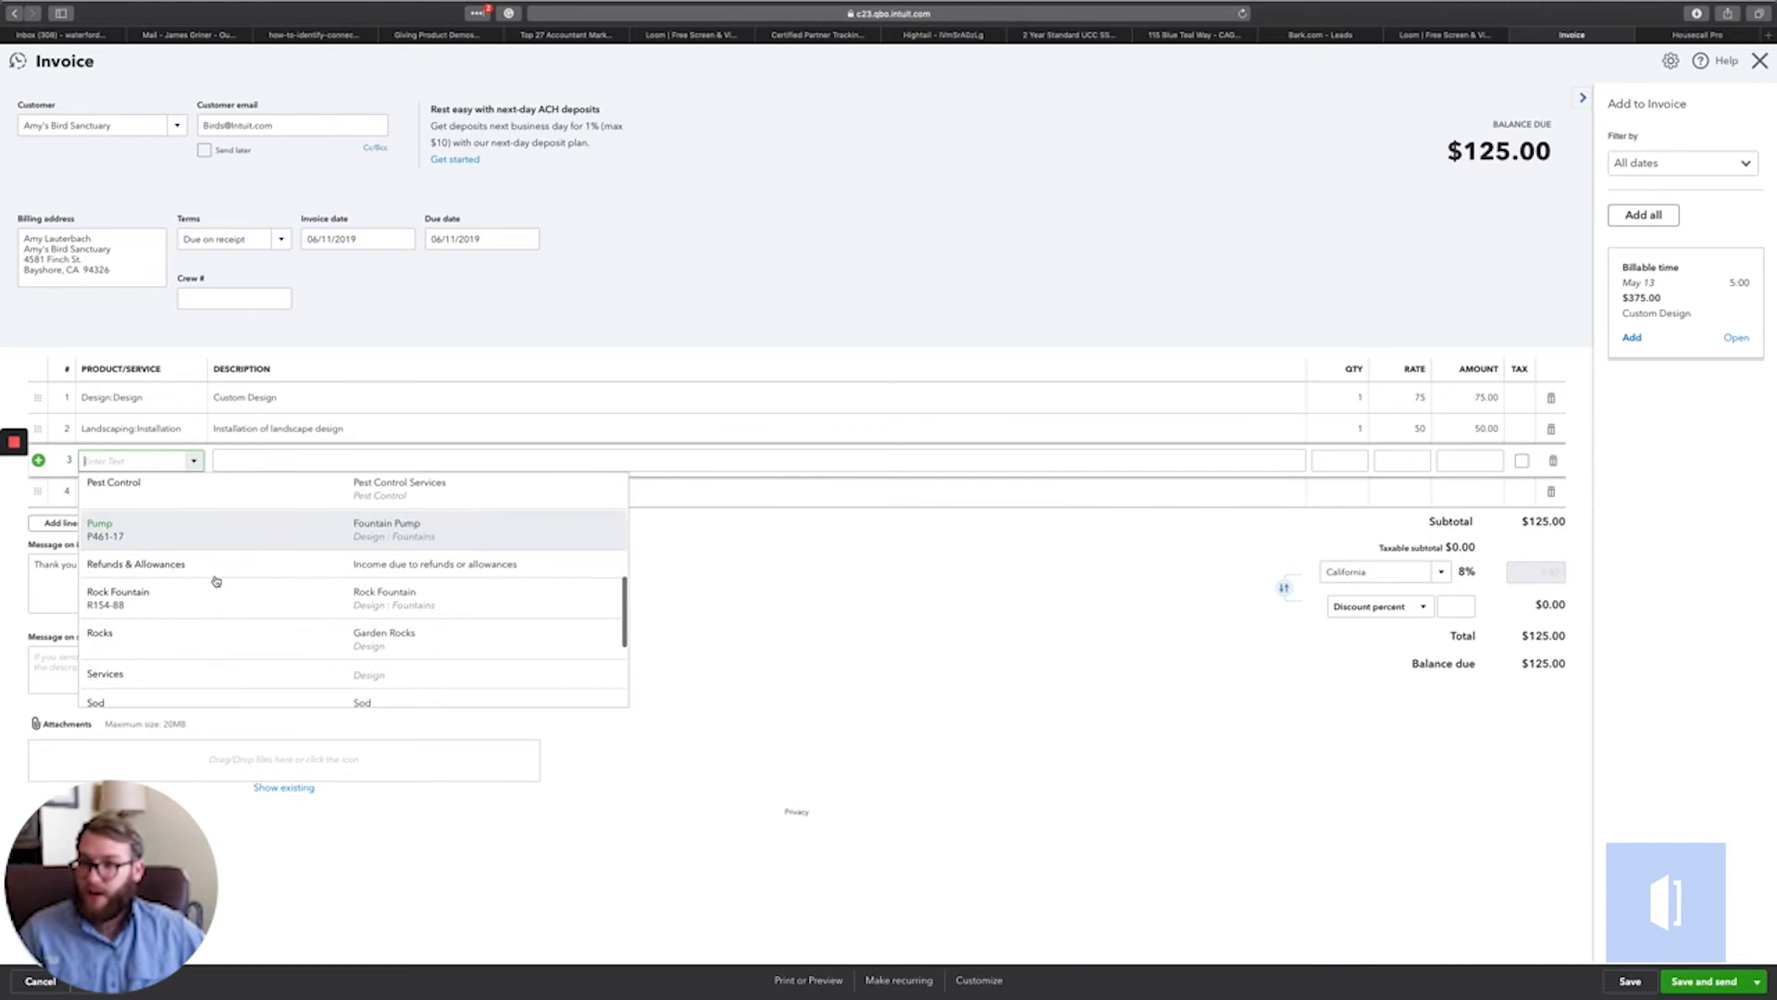
scroll(213, 581, "down", 2)
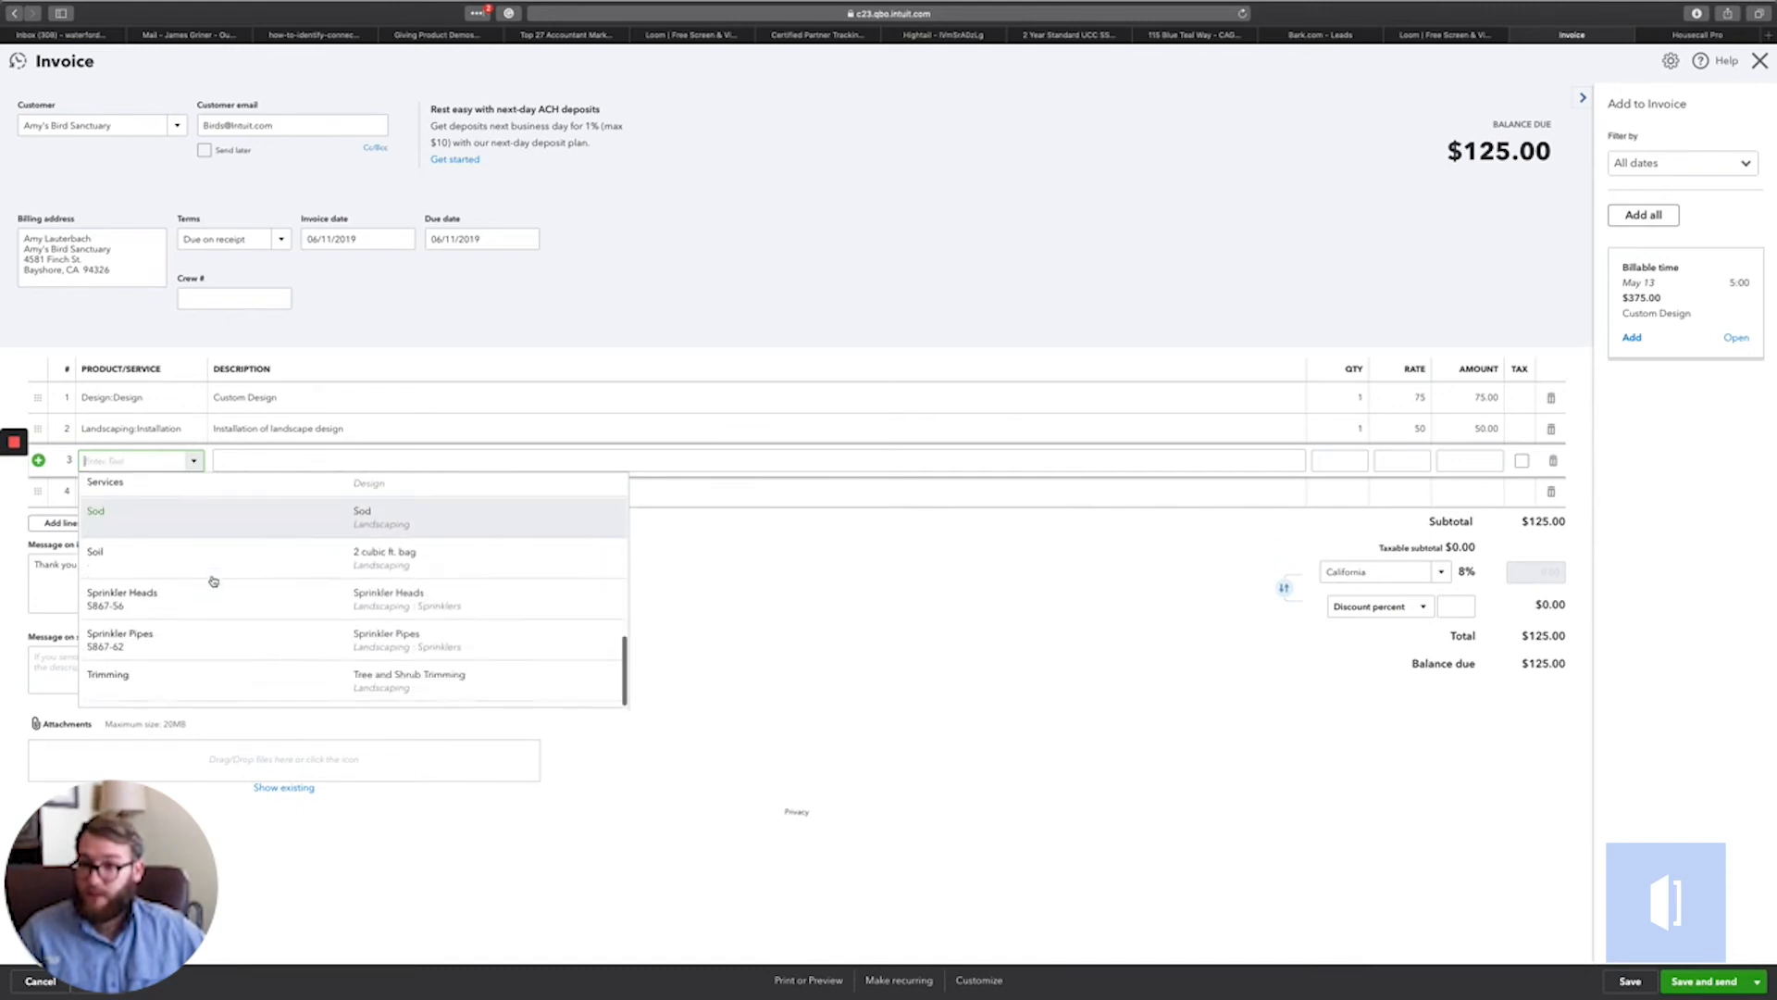
scroll(213, 581, "up", 2)
scroll(213, 581, "up", 5)
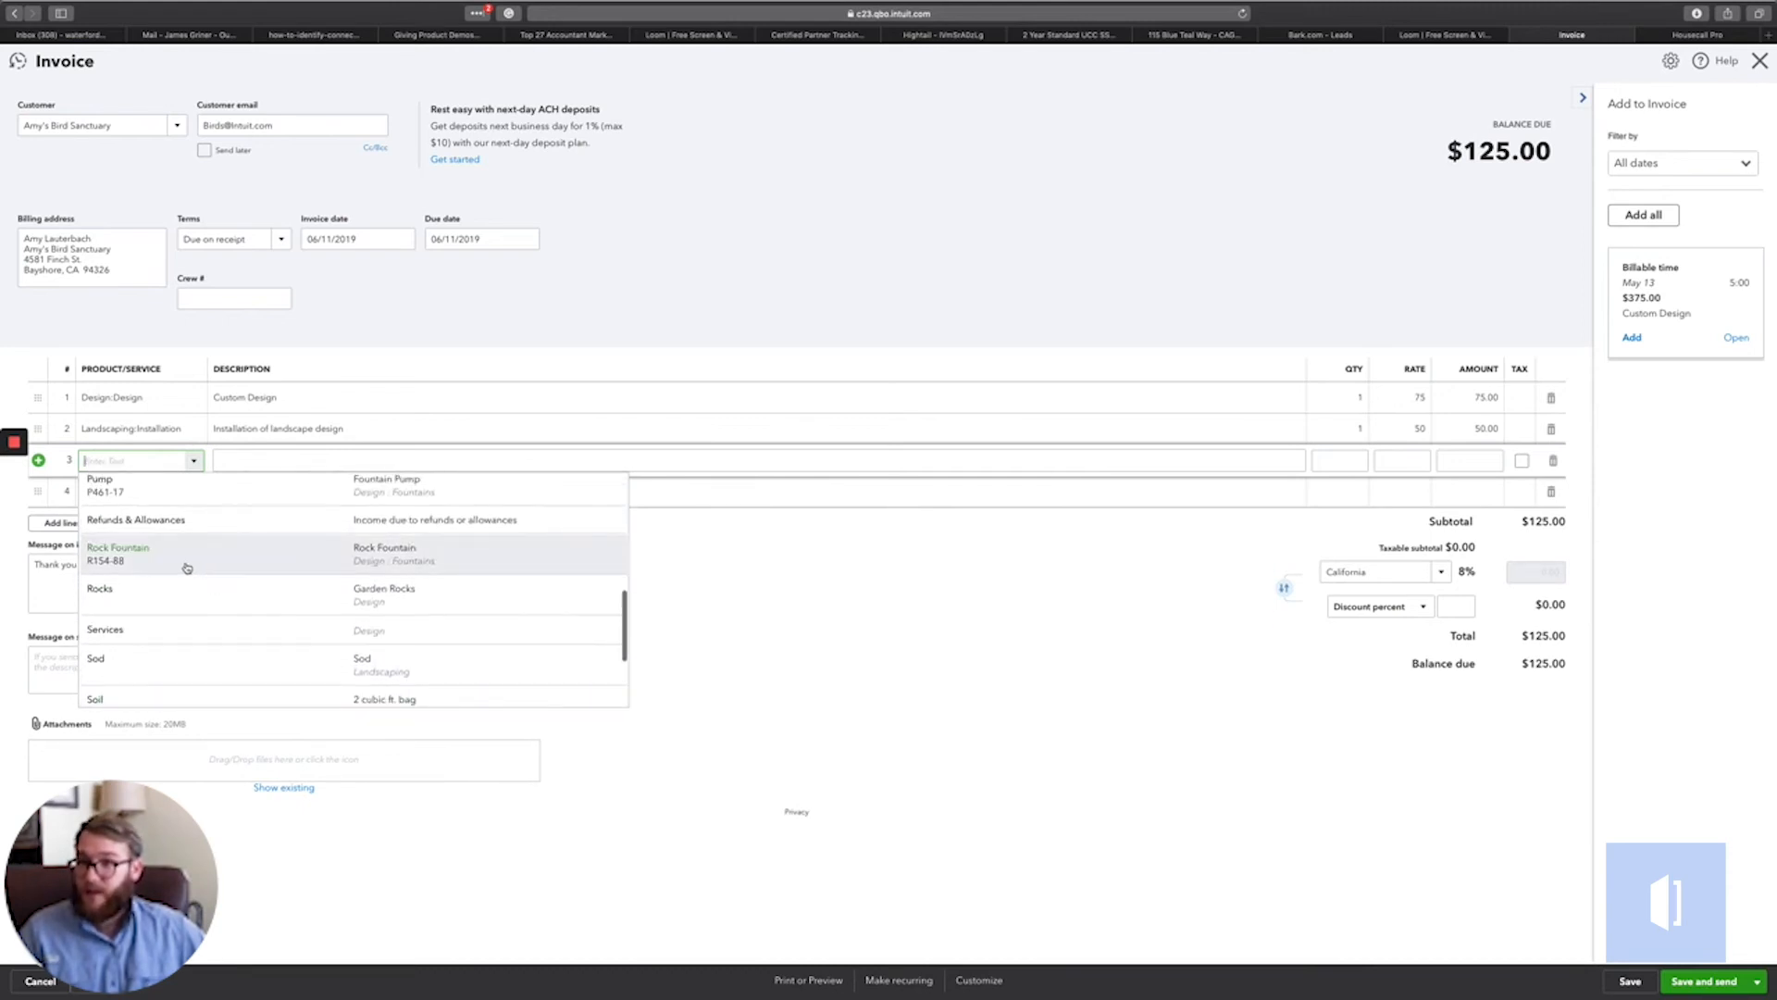
scroll(188, 567, "up", 1)
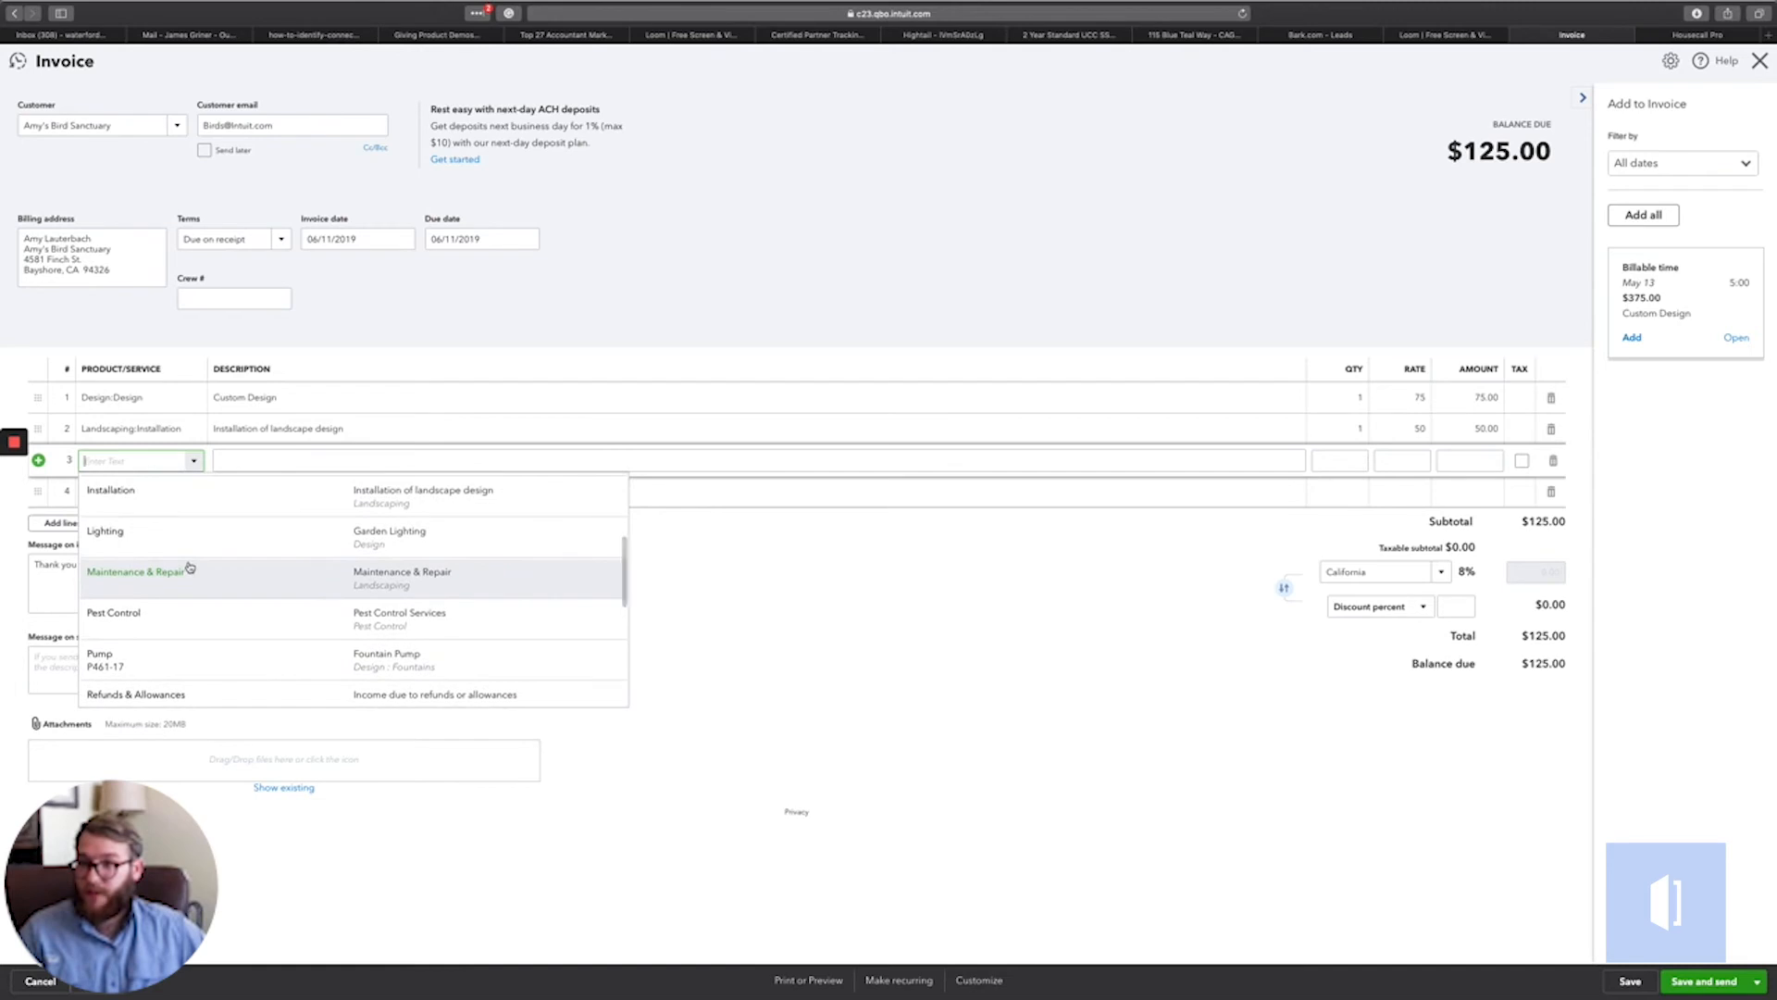
scroll(190, 566, "up", 2)
scroll(188, 566, "up", 1)
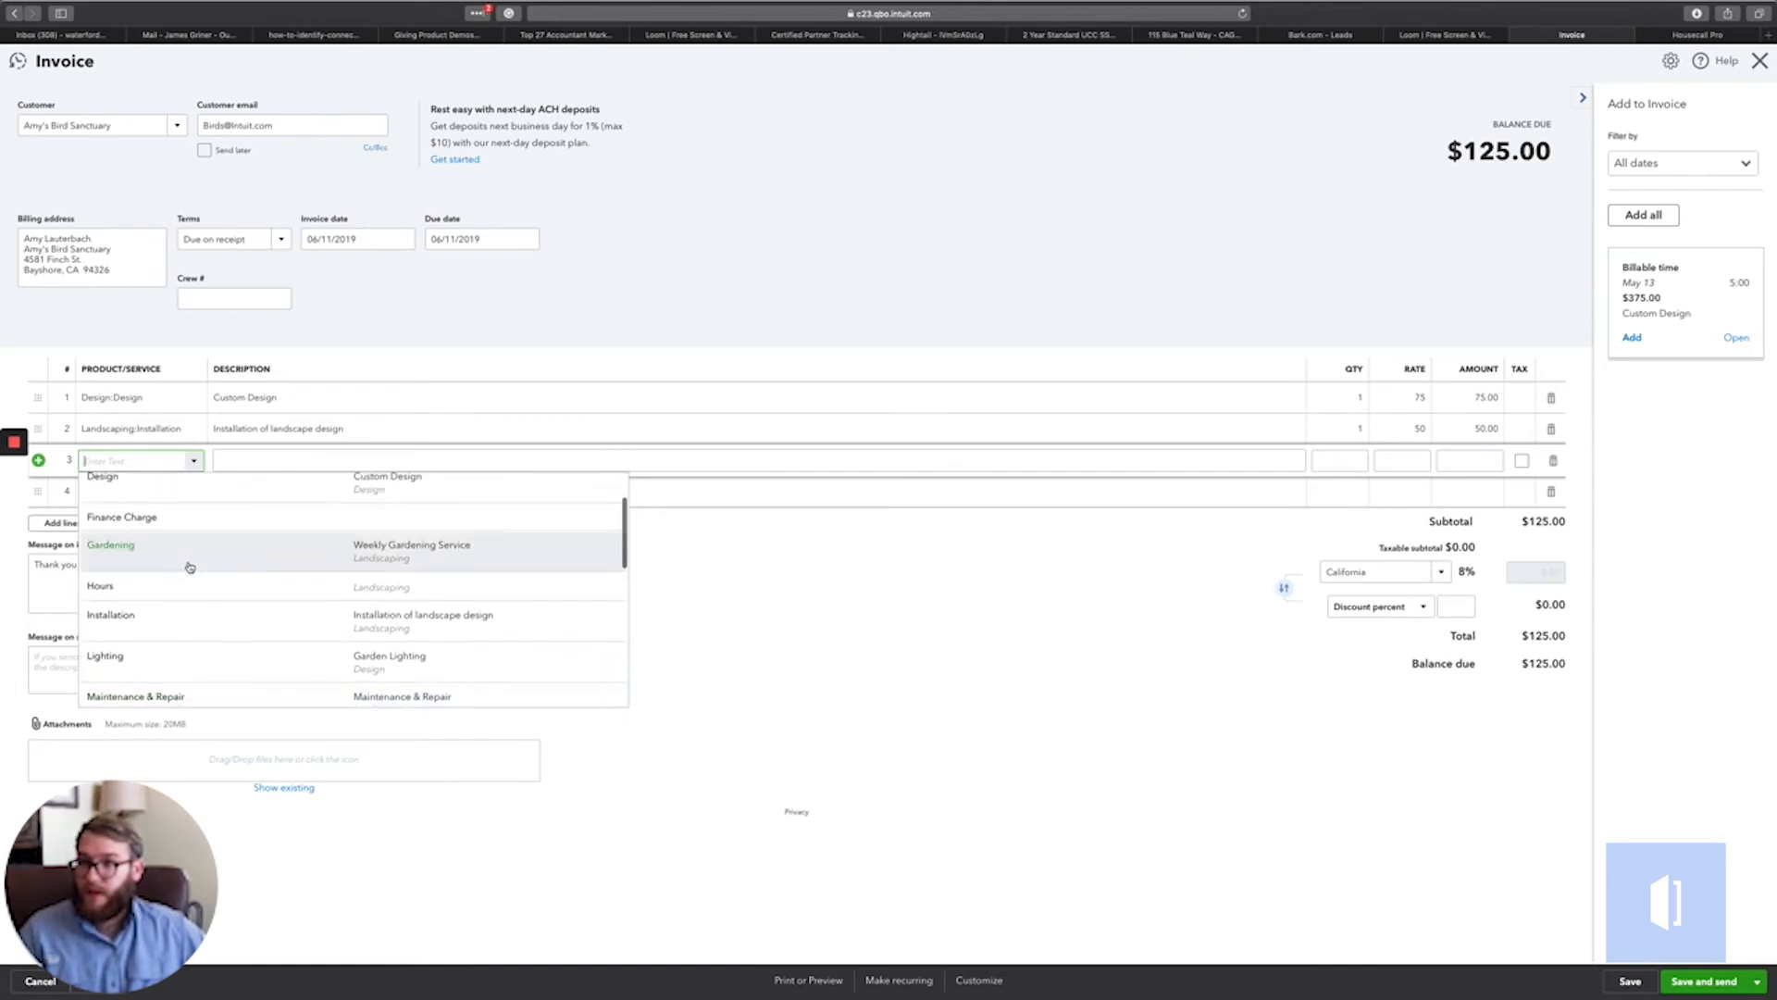
left_click(178, 593)
Set the Hours line's rate to 80 and its quantity to 6
left_click(1405, 461)
type("80")
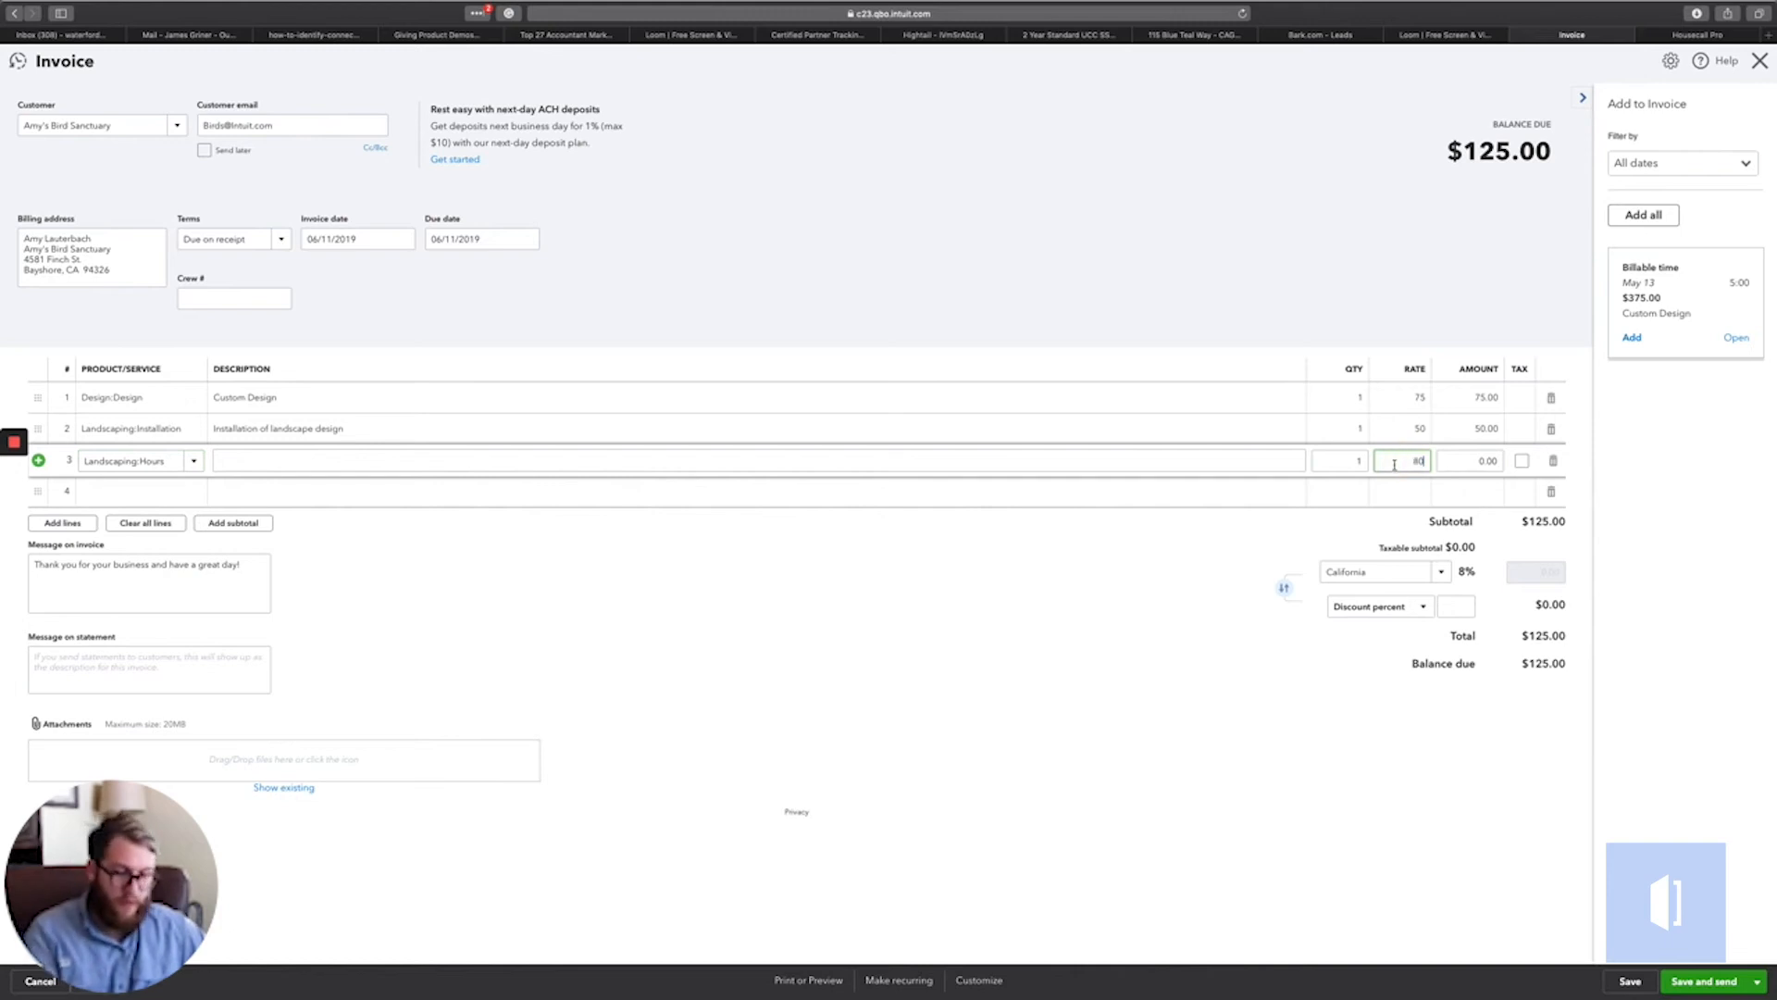
left_click(1358, 463)
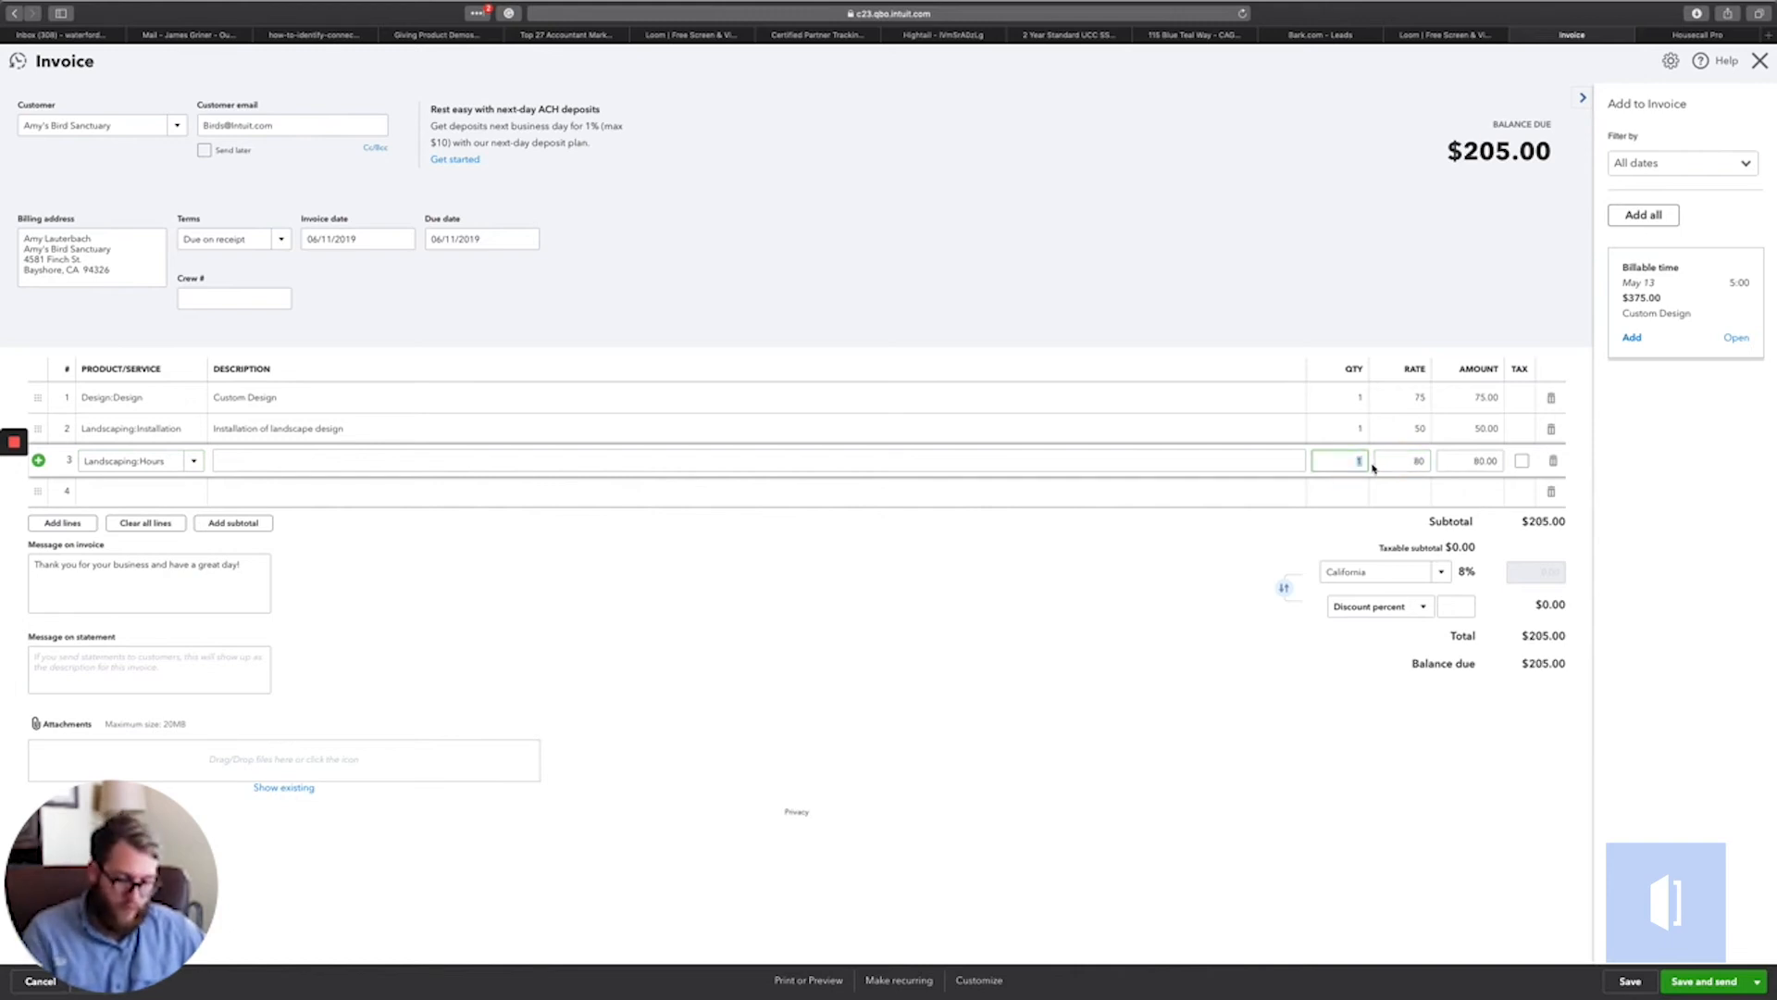
Check the item prices on the Housecall Pro job and set the Design line's rate to 4000 on the QuickBooks invoice
left_click(1408, 428)
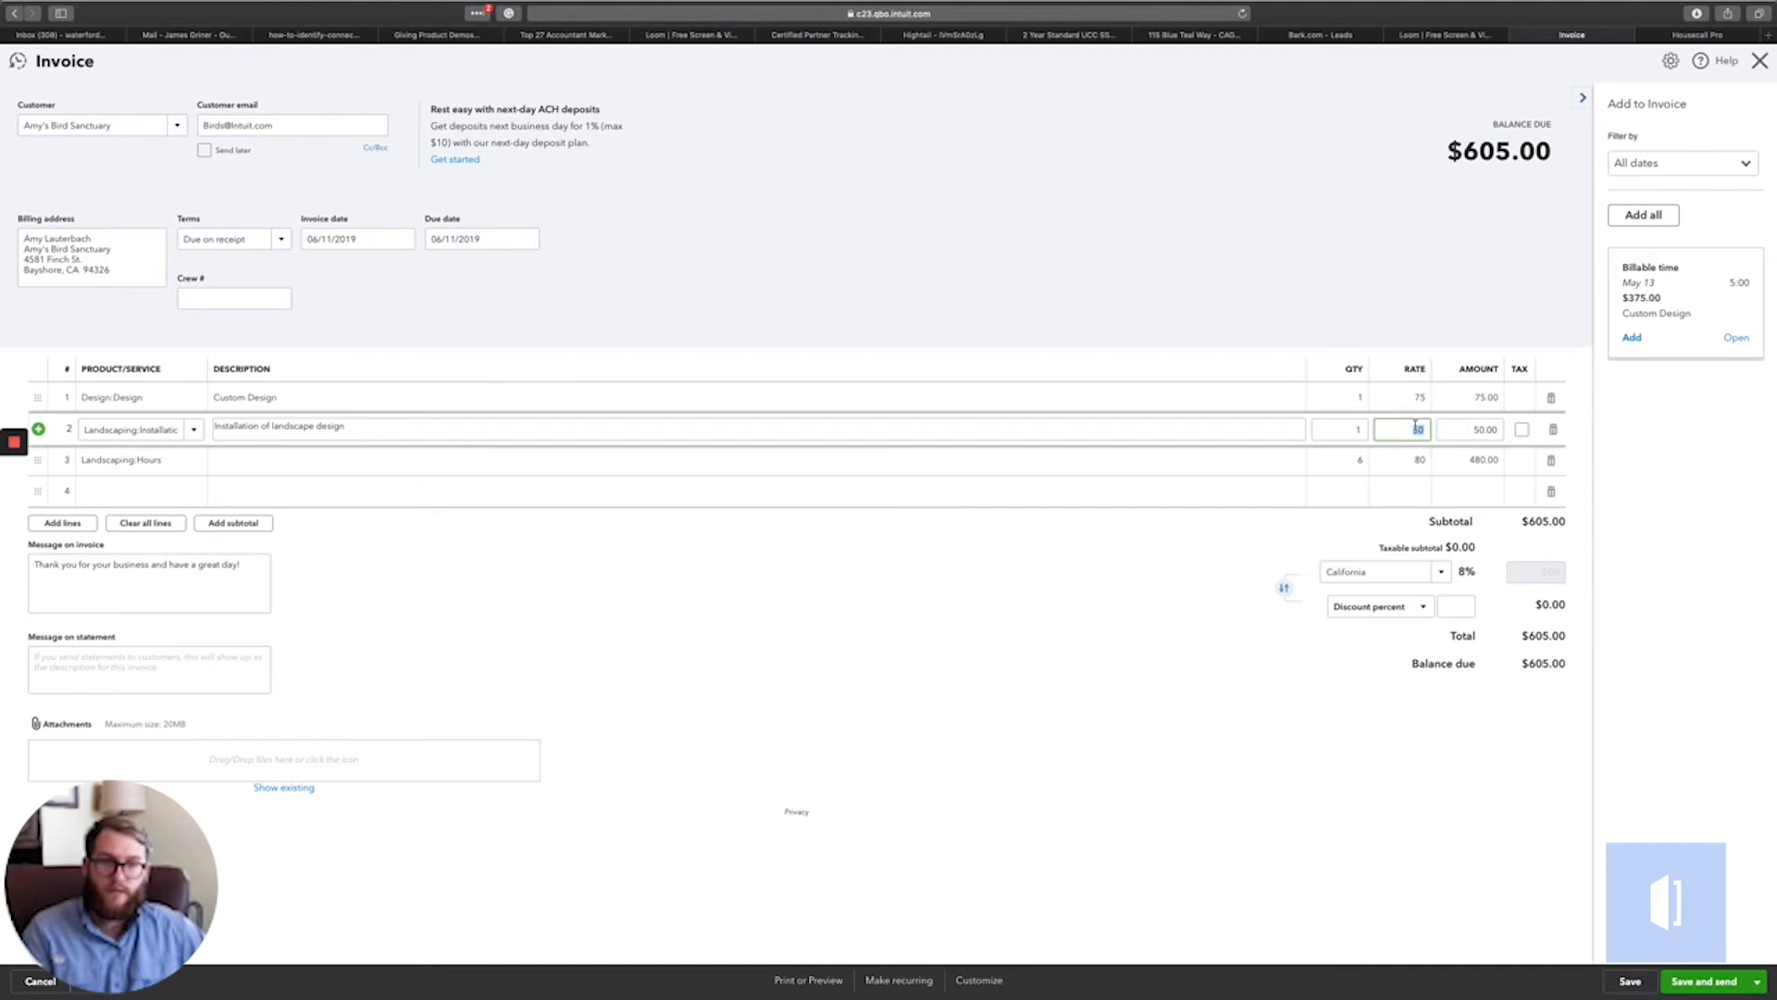
left_click(1710, 37)
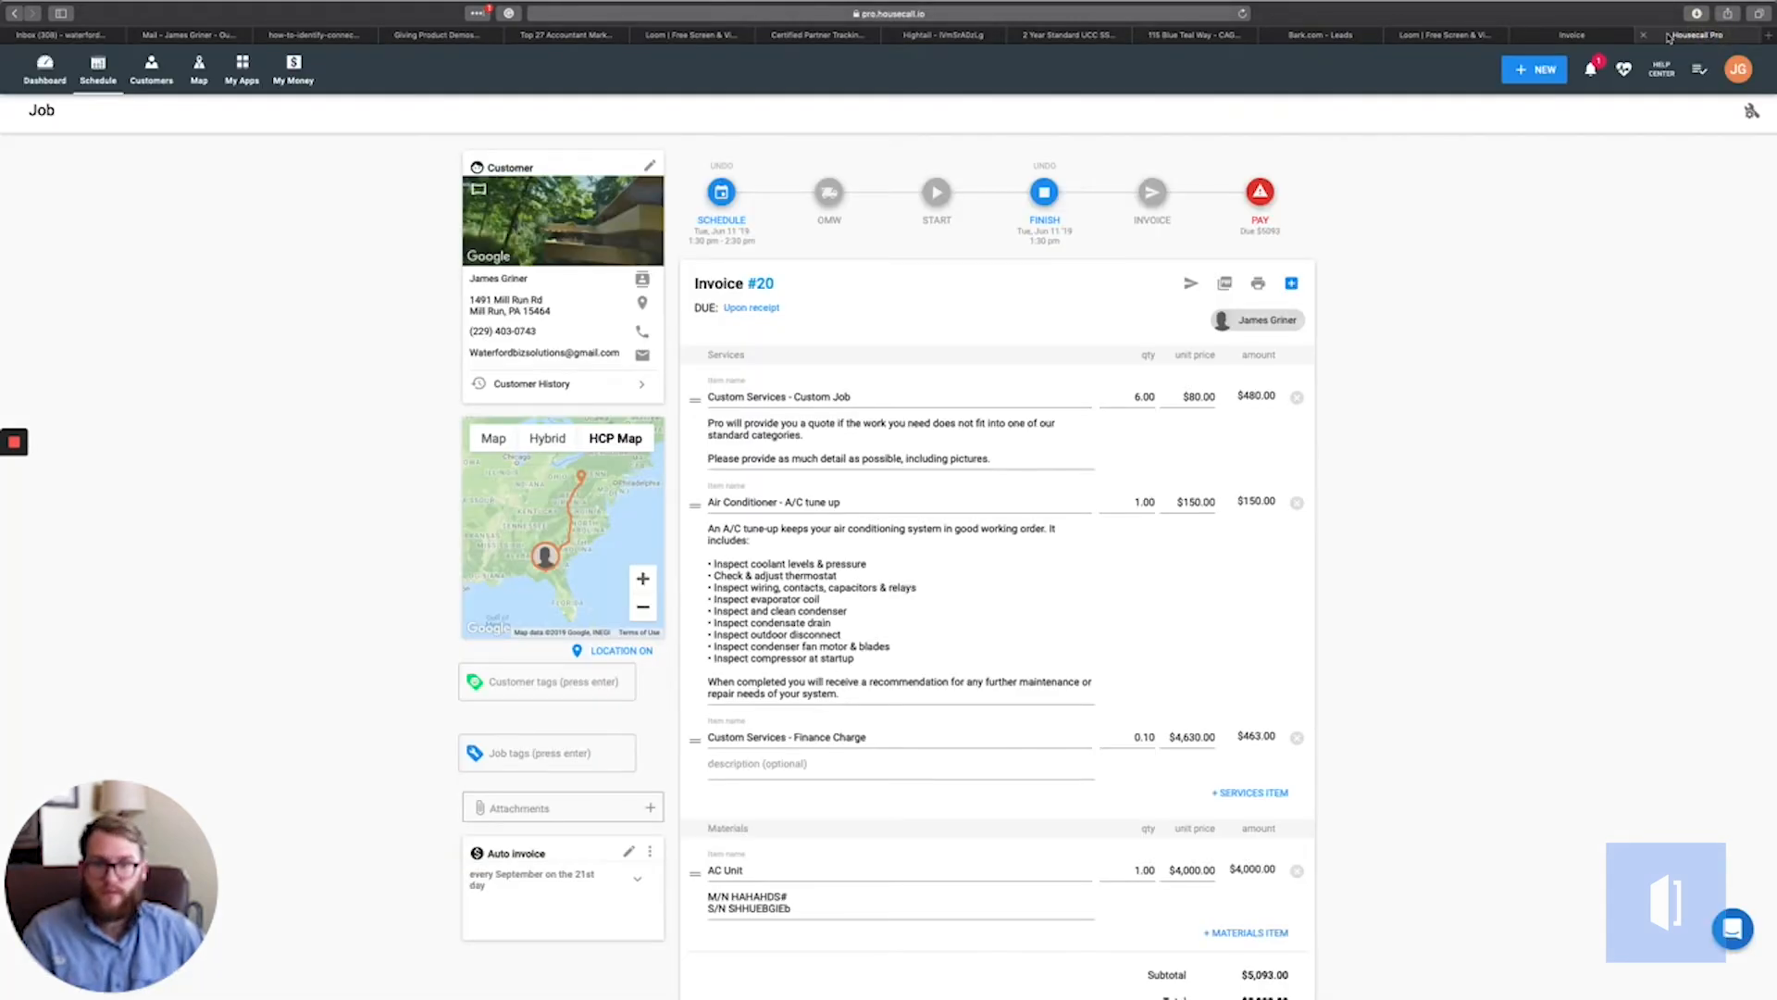
left_click(1564, 35)
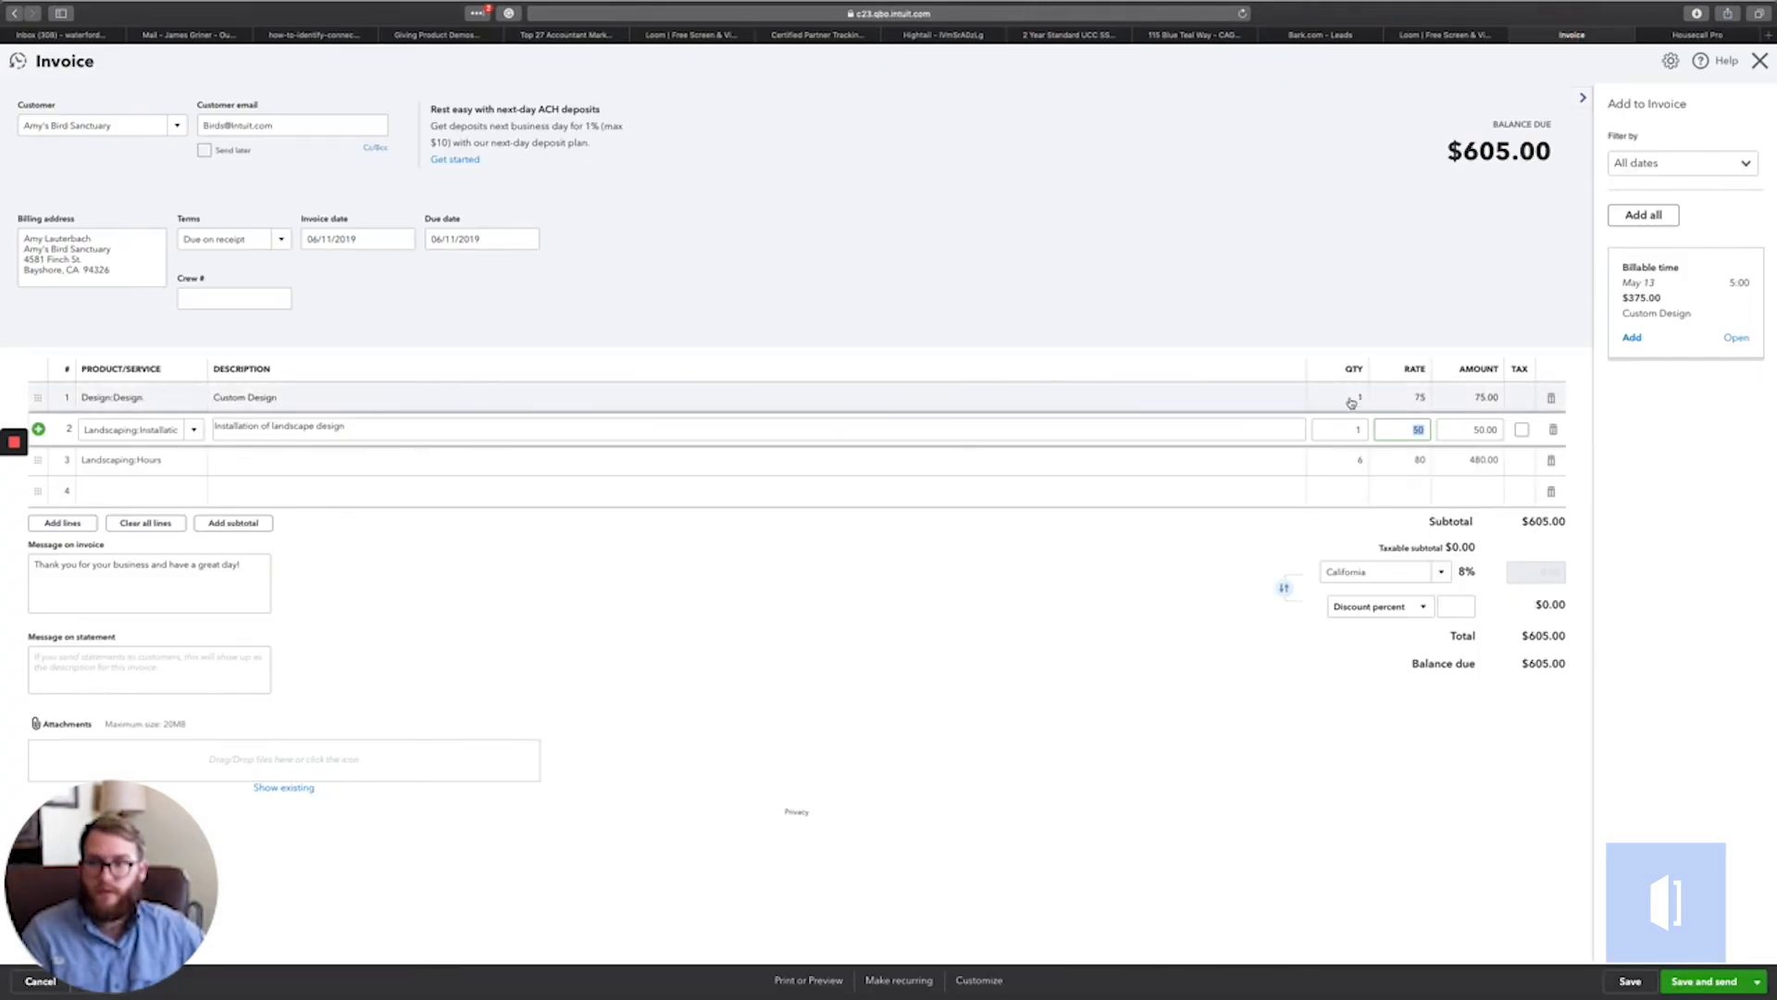
left_click(1421, 398)
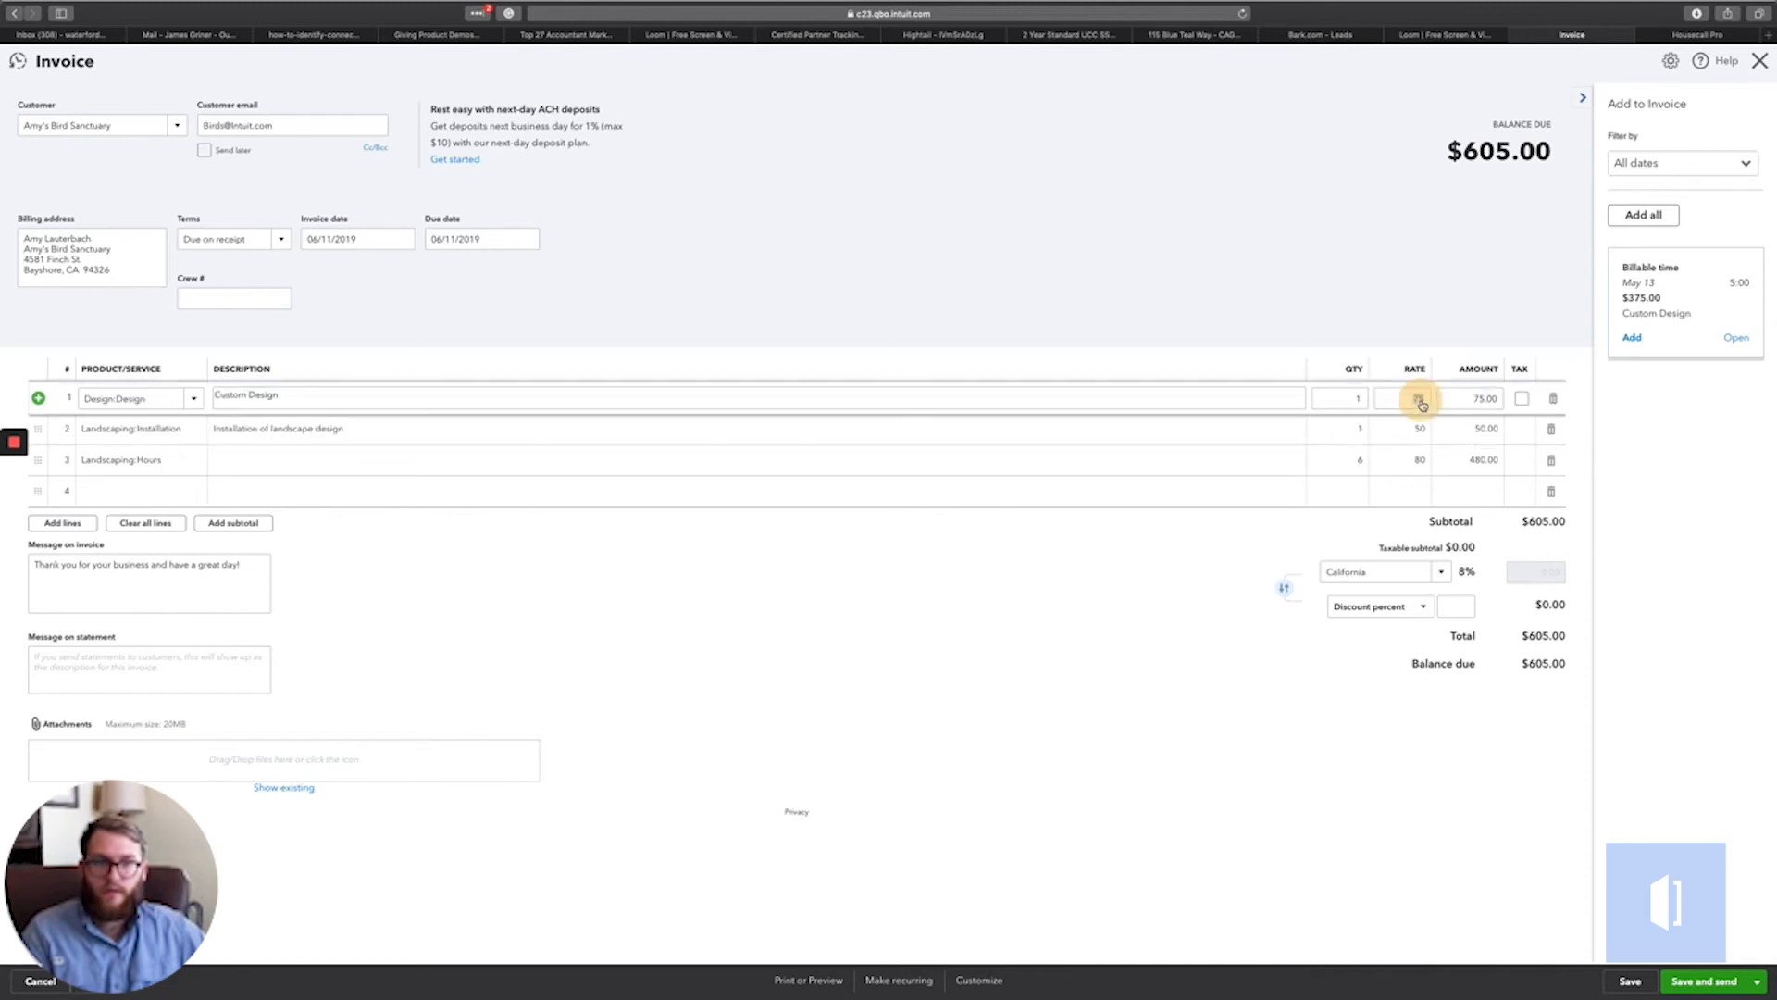
type("4000")
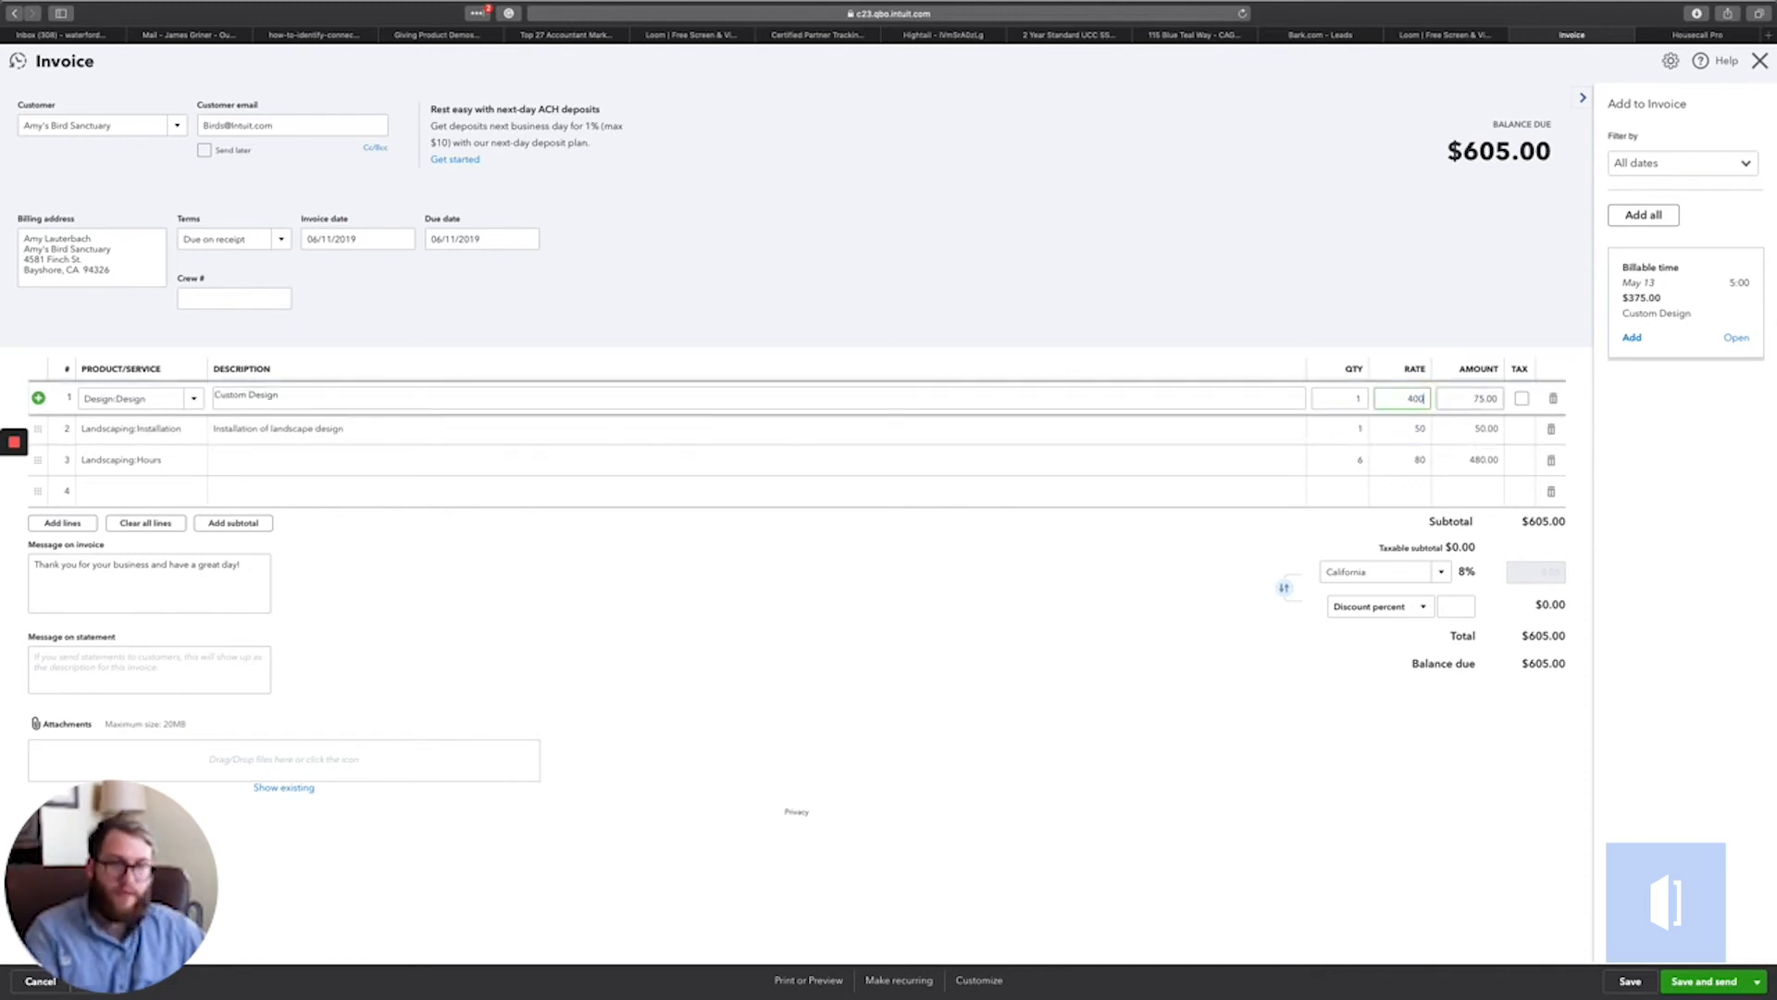
Recheck the Housecall Pro job and set the Installation line's rate to 150 on the QuickBooks invoice
left_click(1692, 37)
left_click(1597, 42)
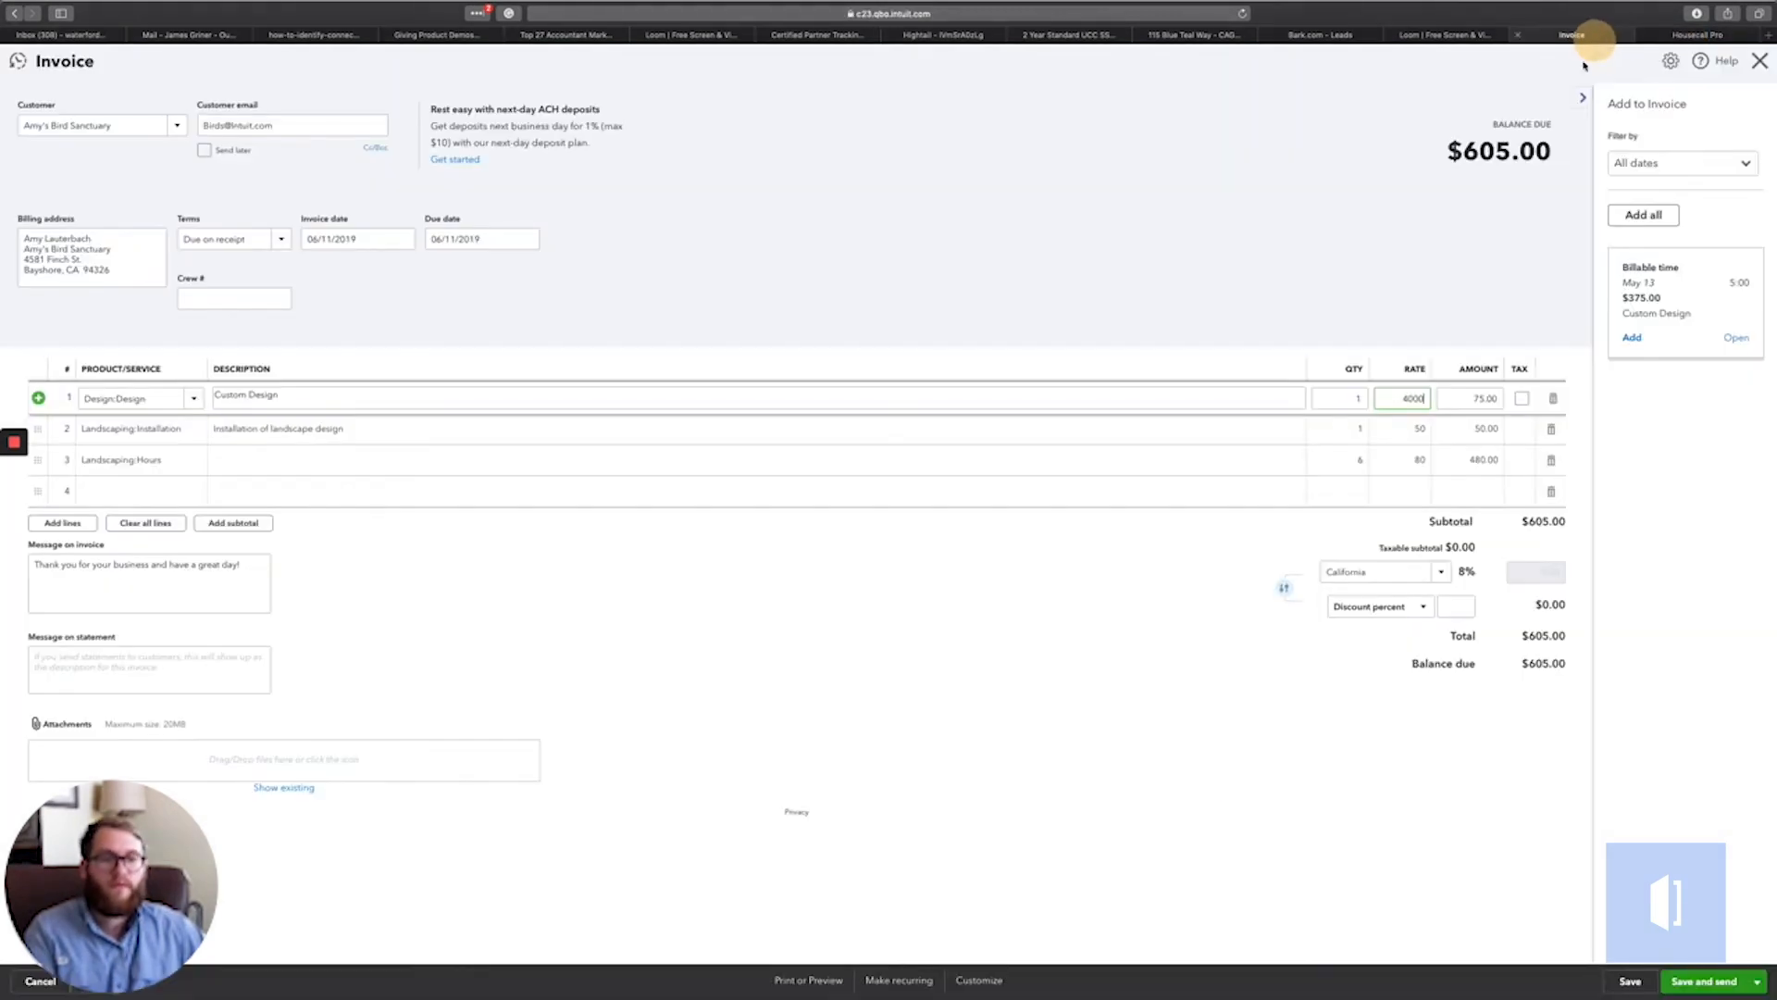
left_click(1420, 428)
type("150")
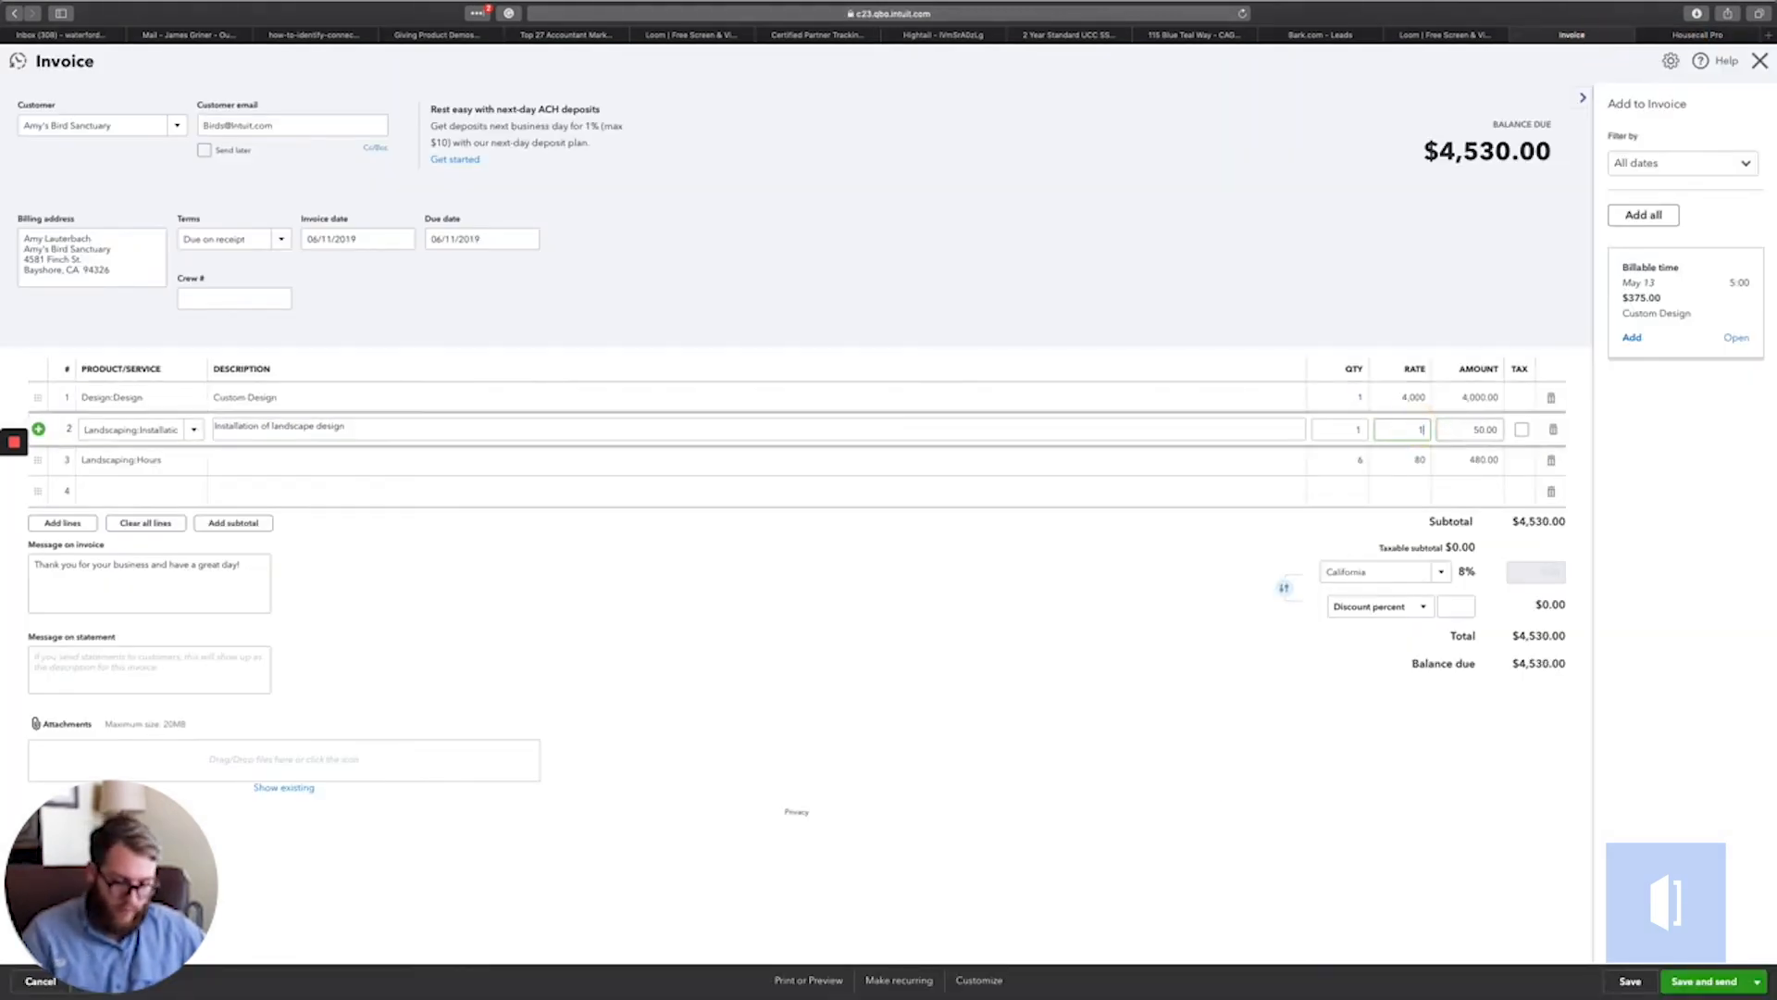
left_click(1300, 301)
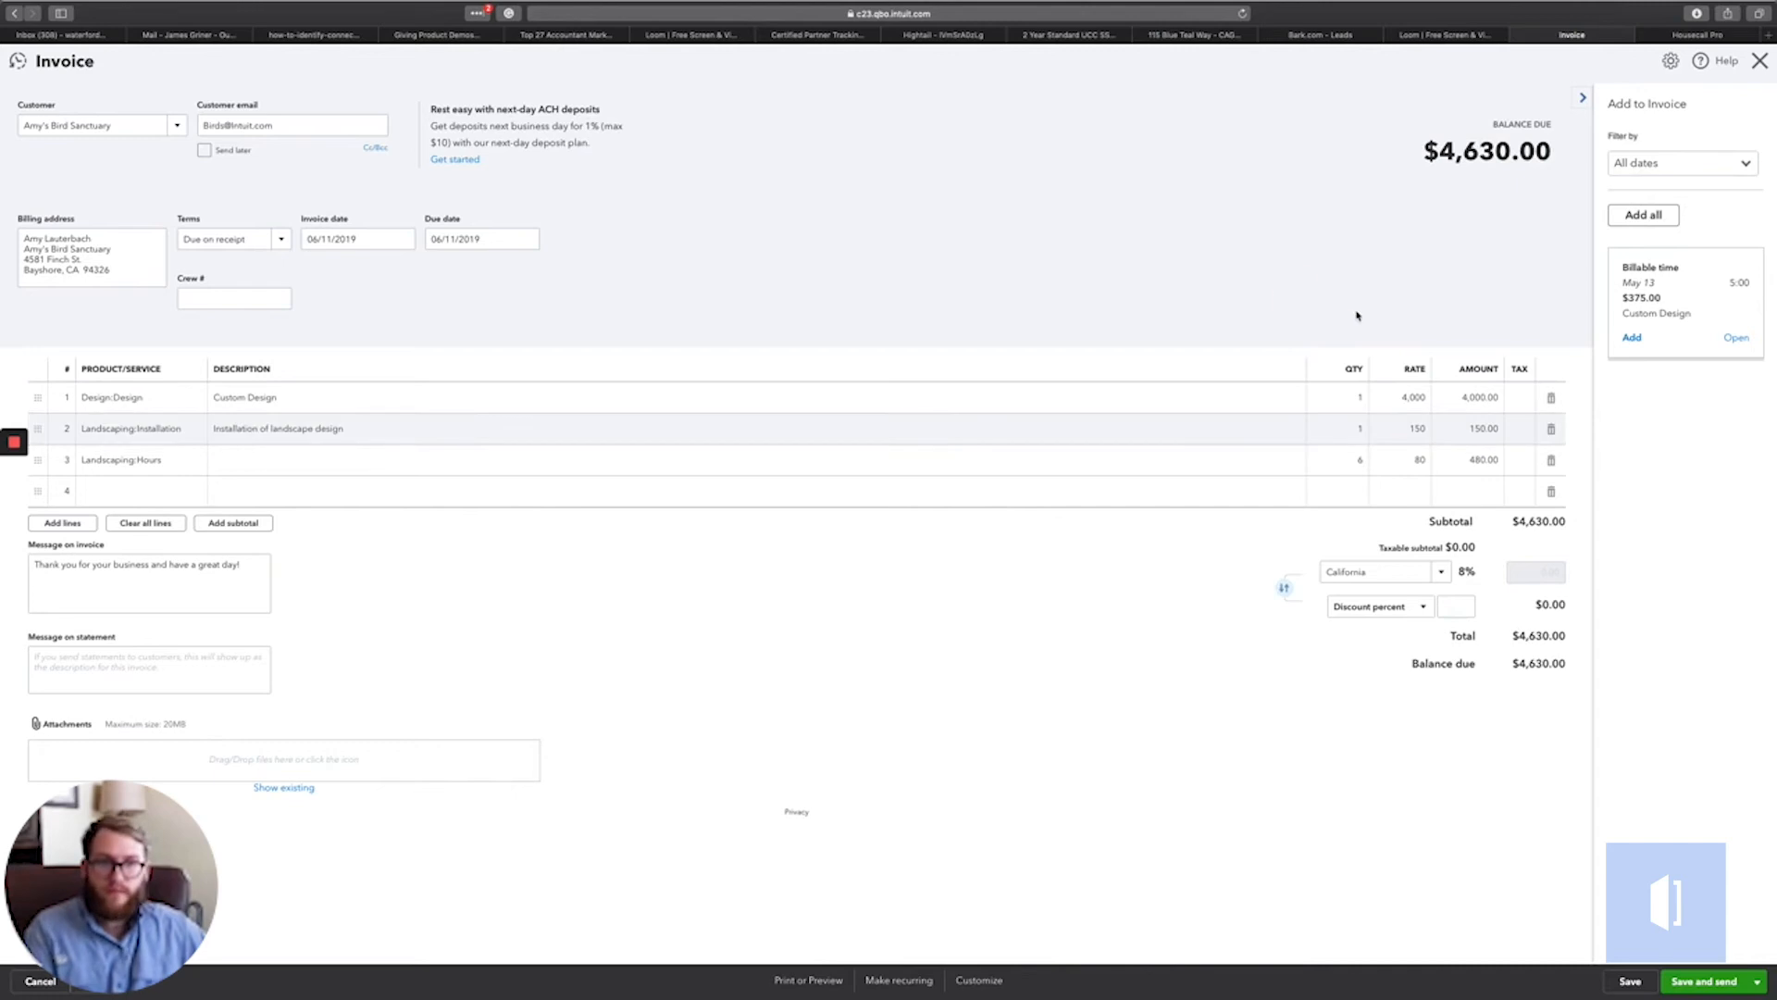
Check the invoice's balance due and add the Finance Charge service as the fourth line
left_click_drag(1432, 150, 1530, 151)
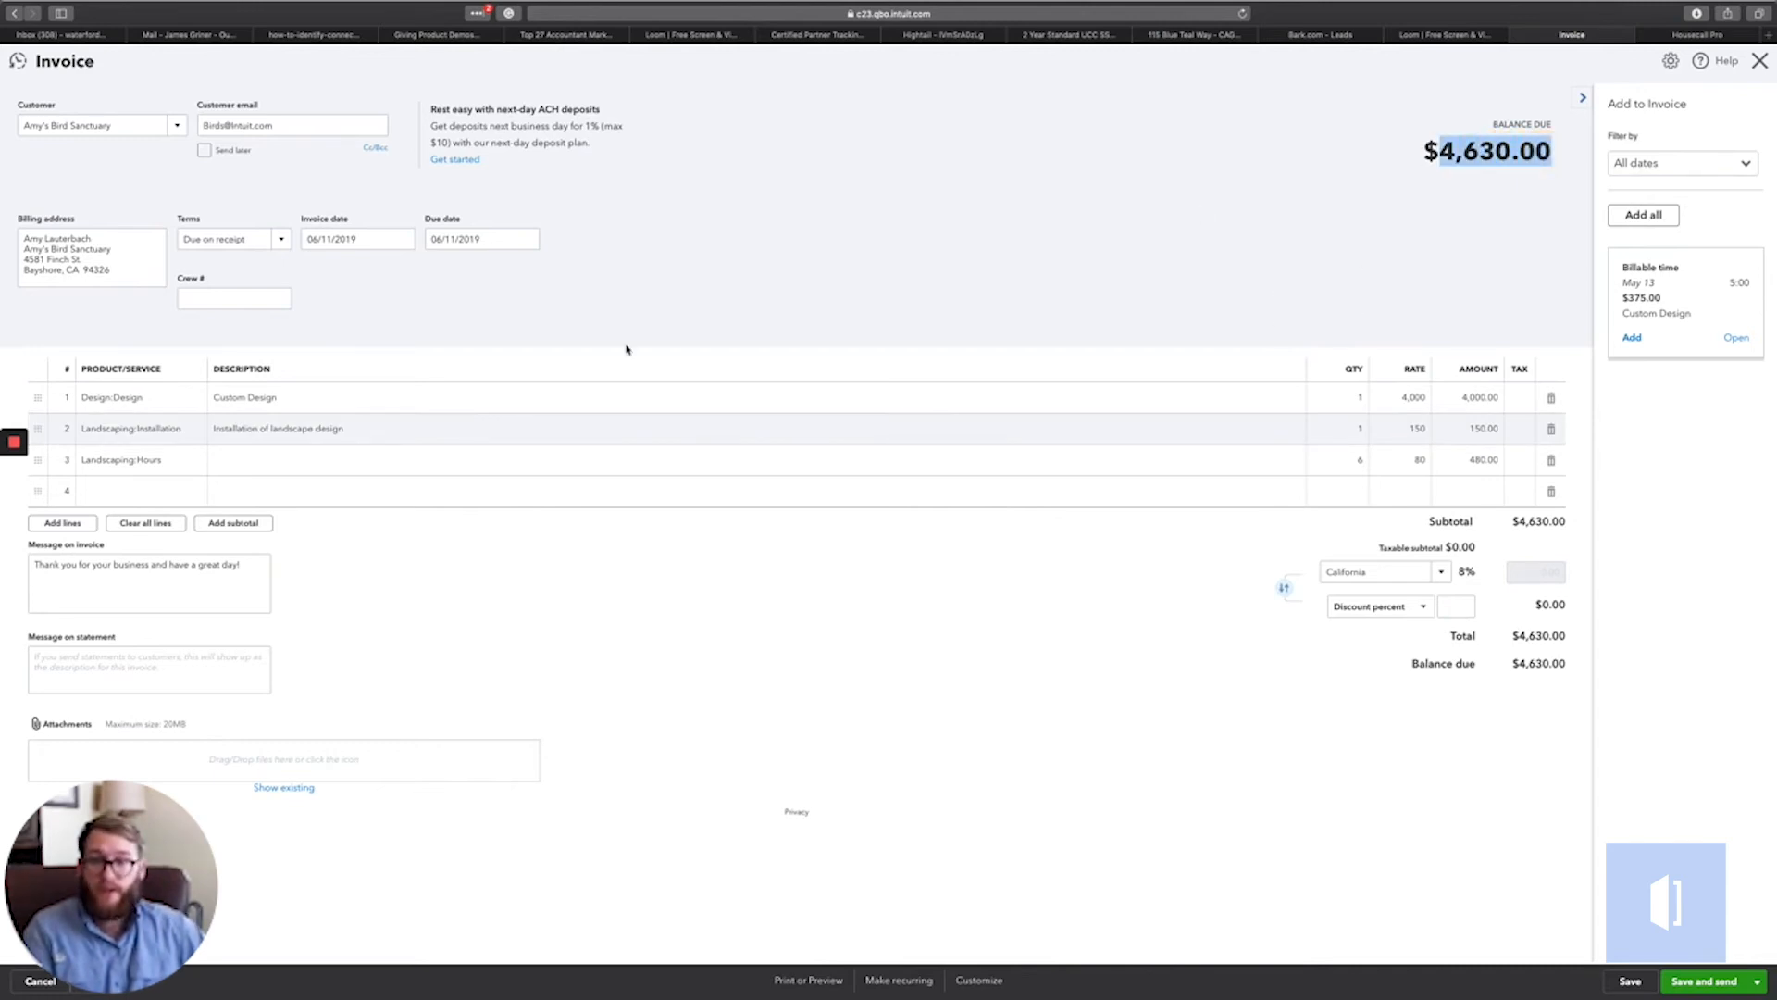
left_click(196, 493)
left_click(194, 496)
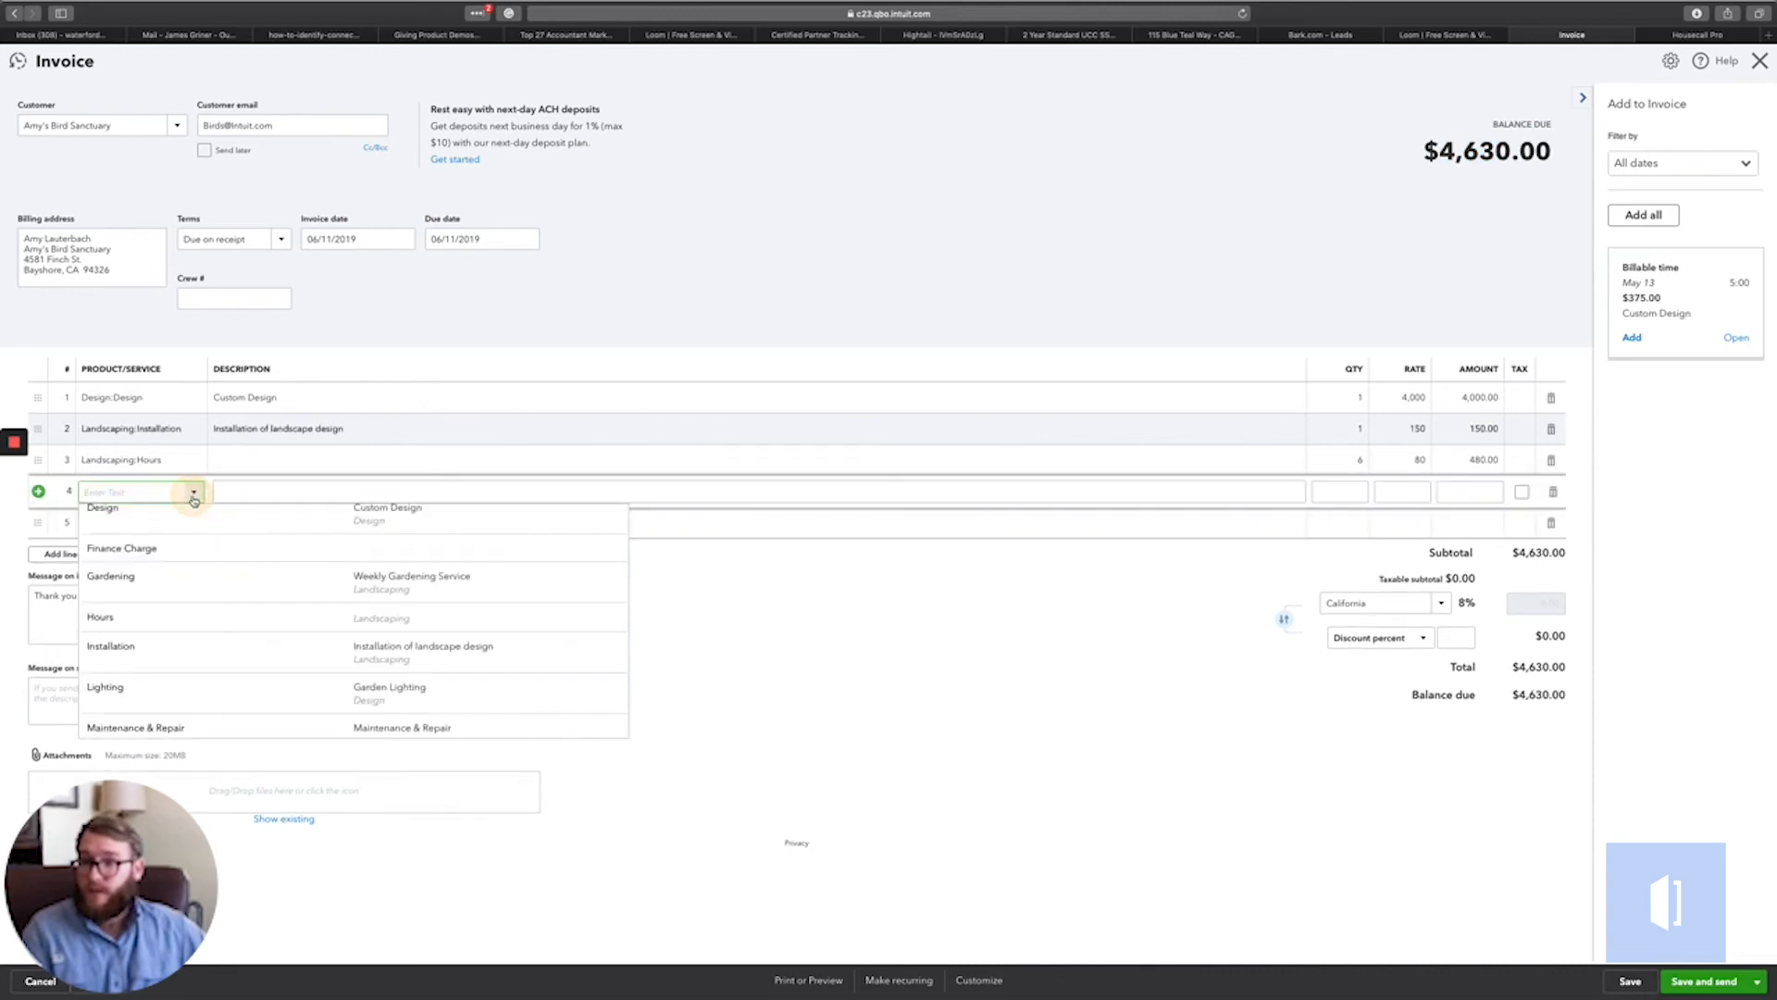
type("Finance Charge")
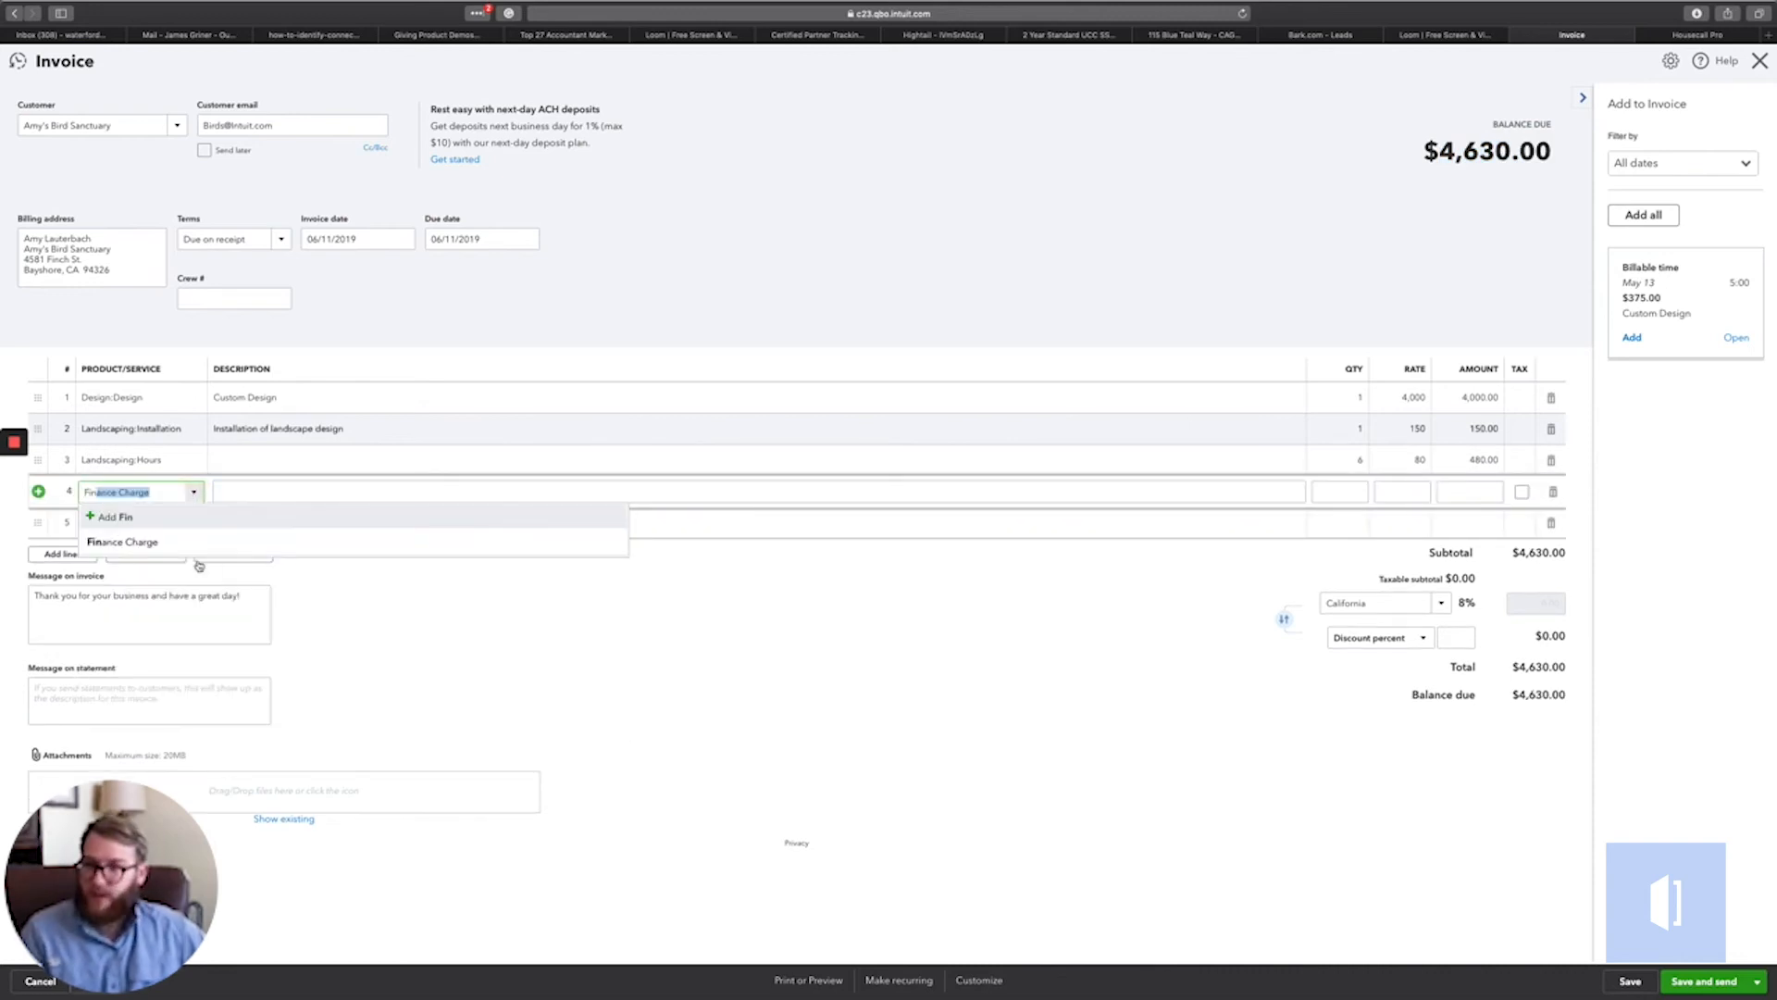
left_click(194, 545)
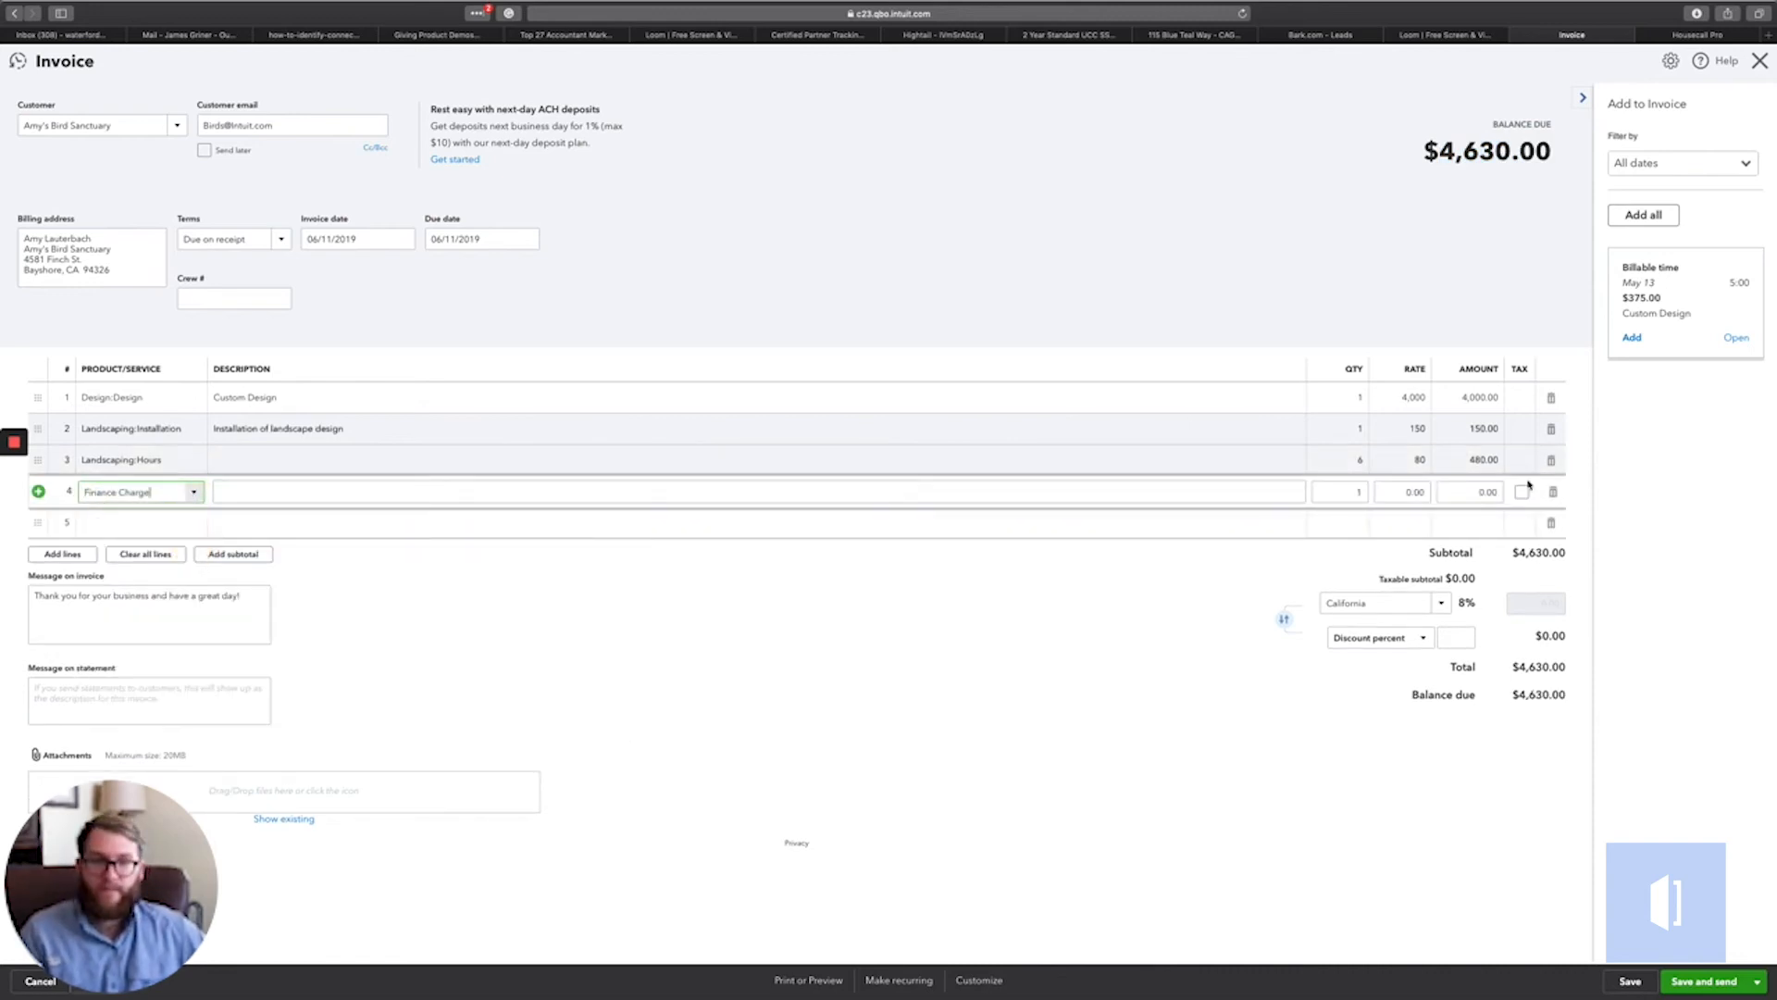
Set the Finance Charge line's rate to 4630 and its quantity to 0.1
left_click(1393, 491)
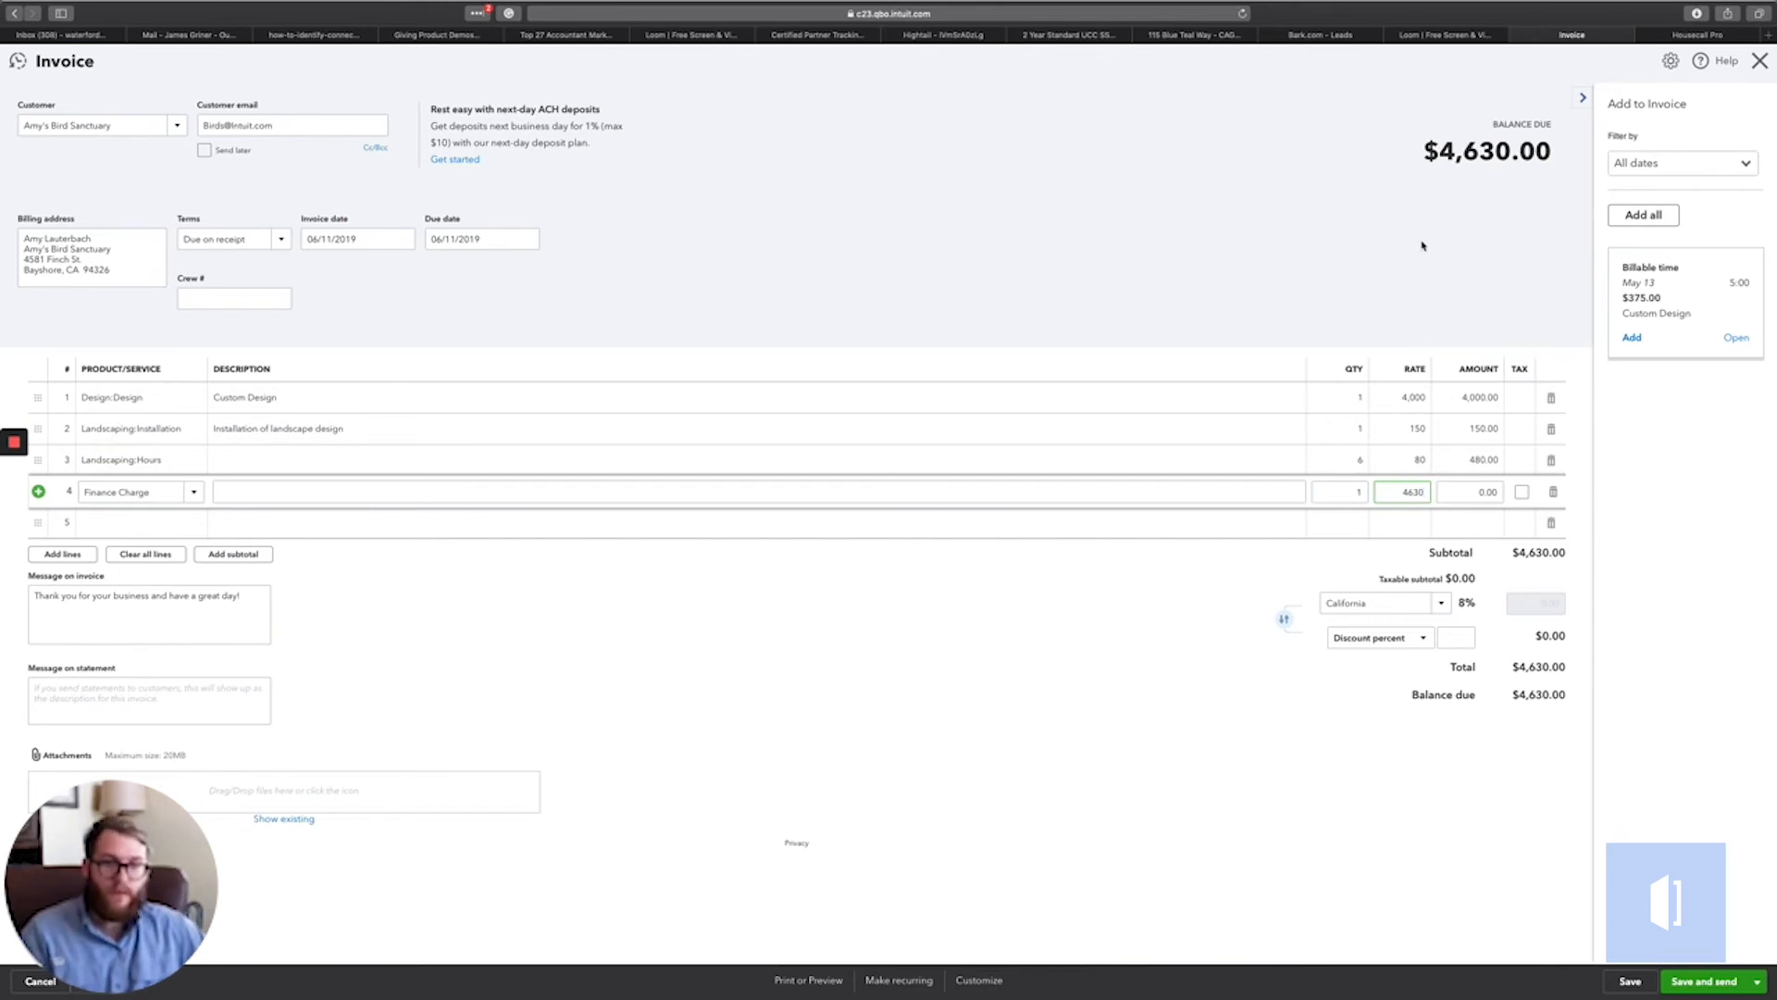
left_click(1360, 491)
type("0.1")
left_click(1309, 321)
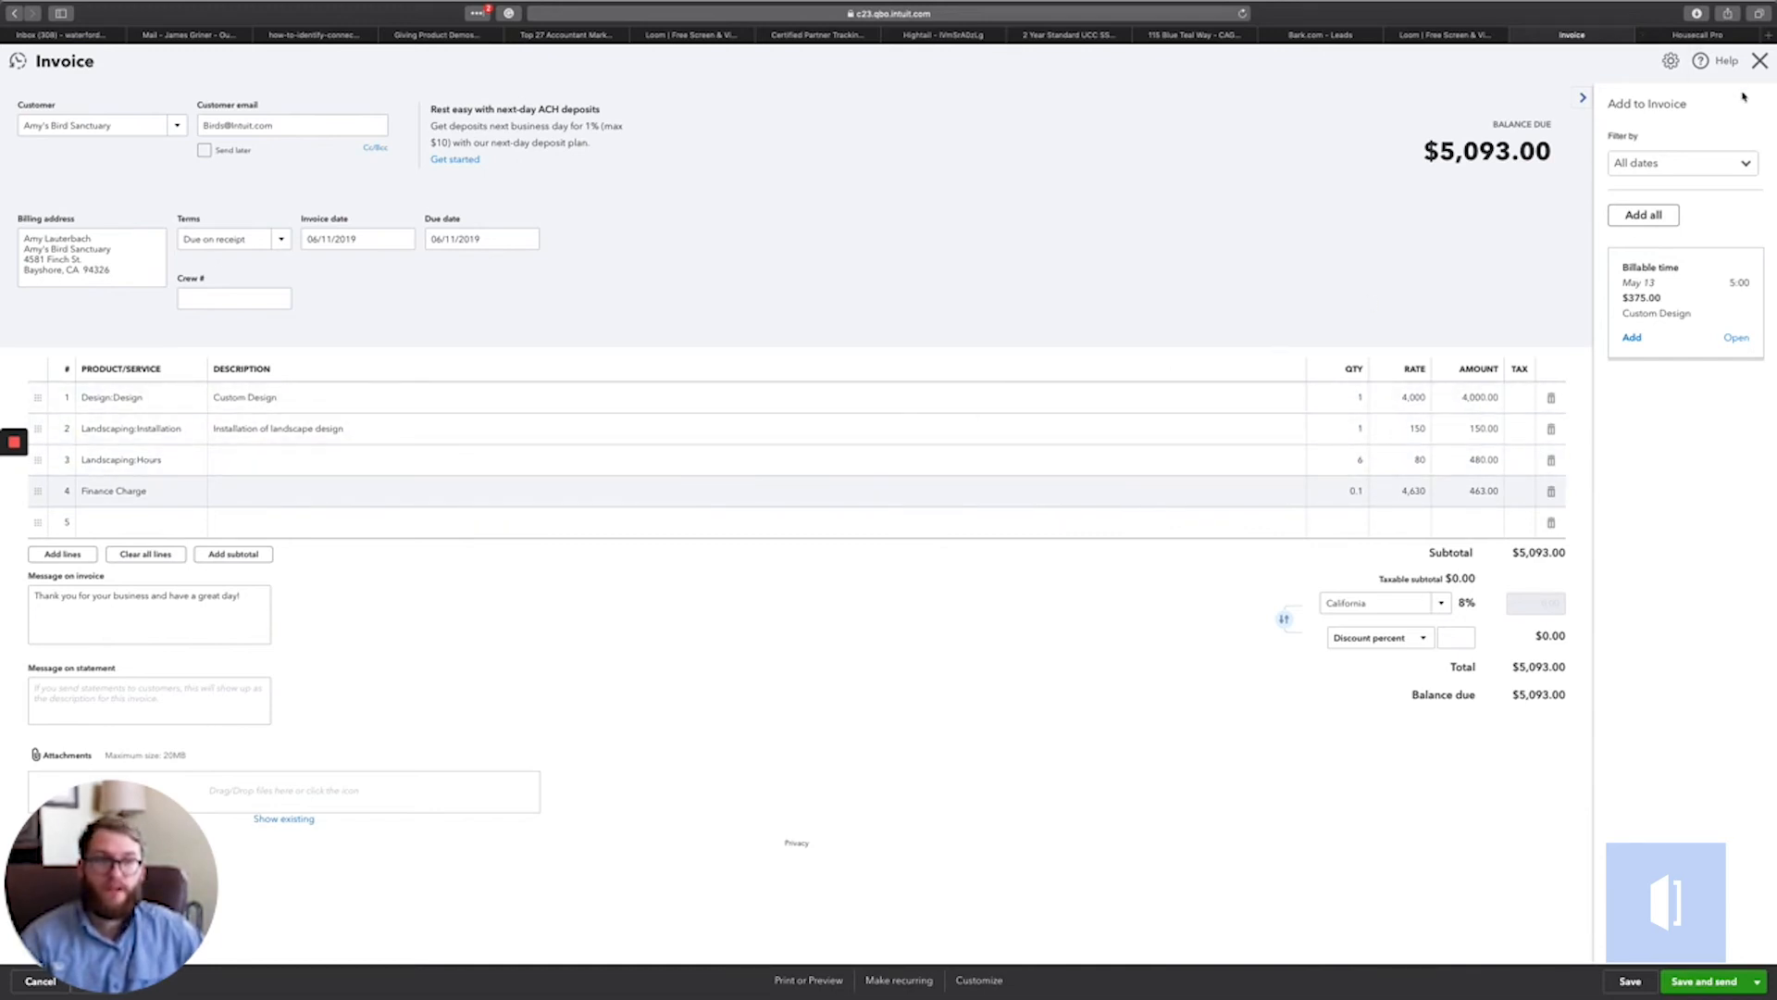
left_click(1716, 102)
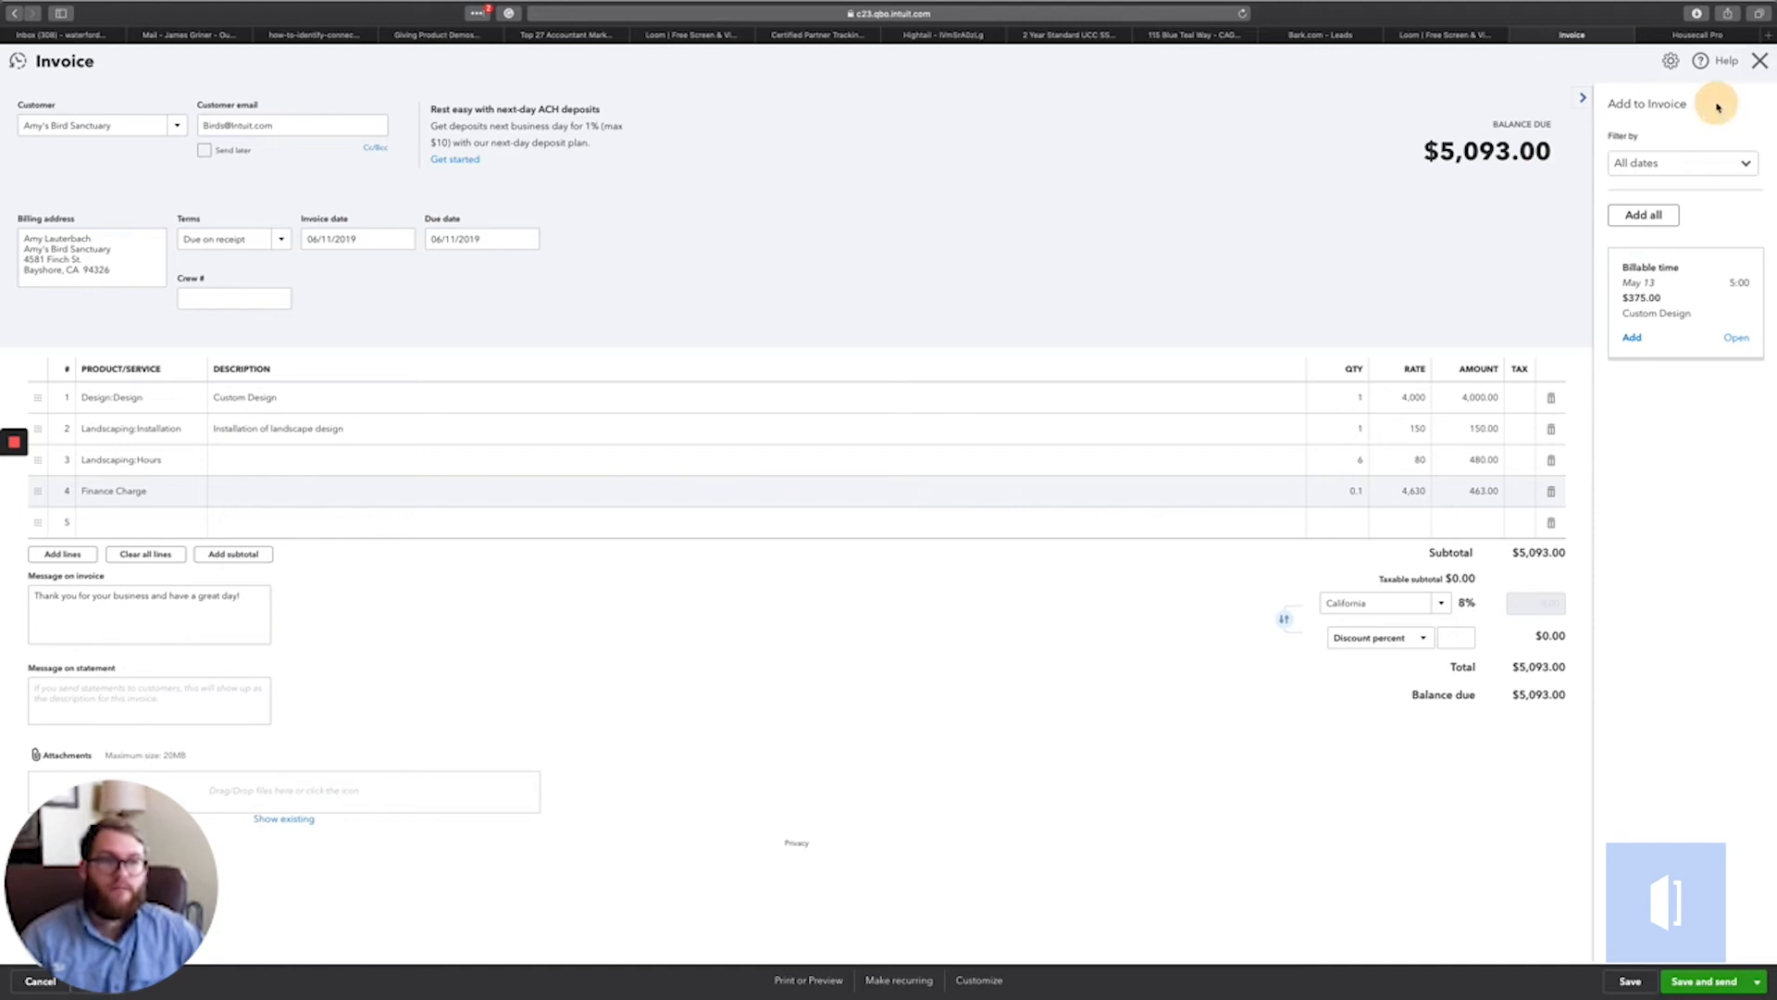
Keep the unsaved invoice open and collapse its Add to Invoice list of billable time
left_click(1758, 61)
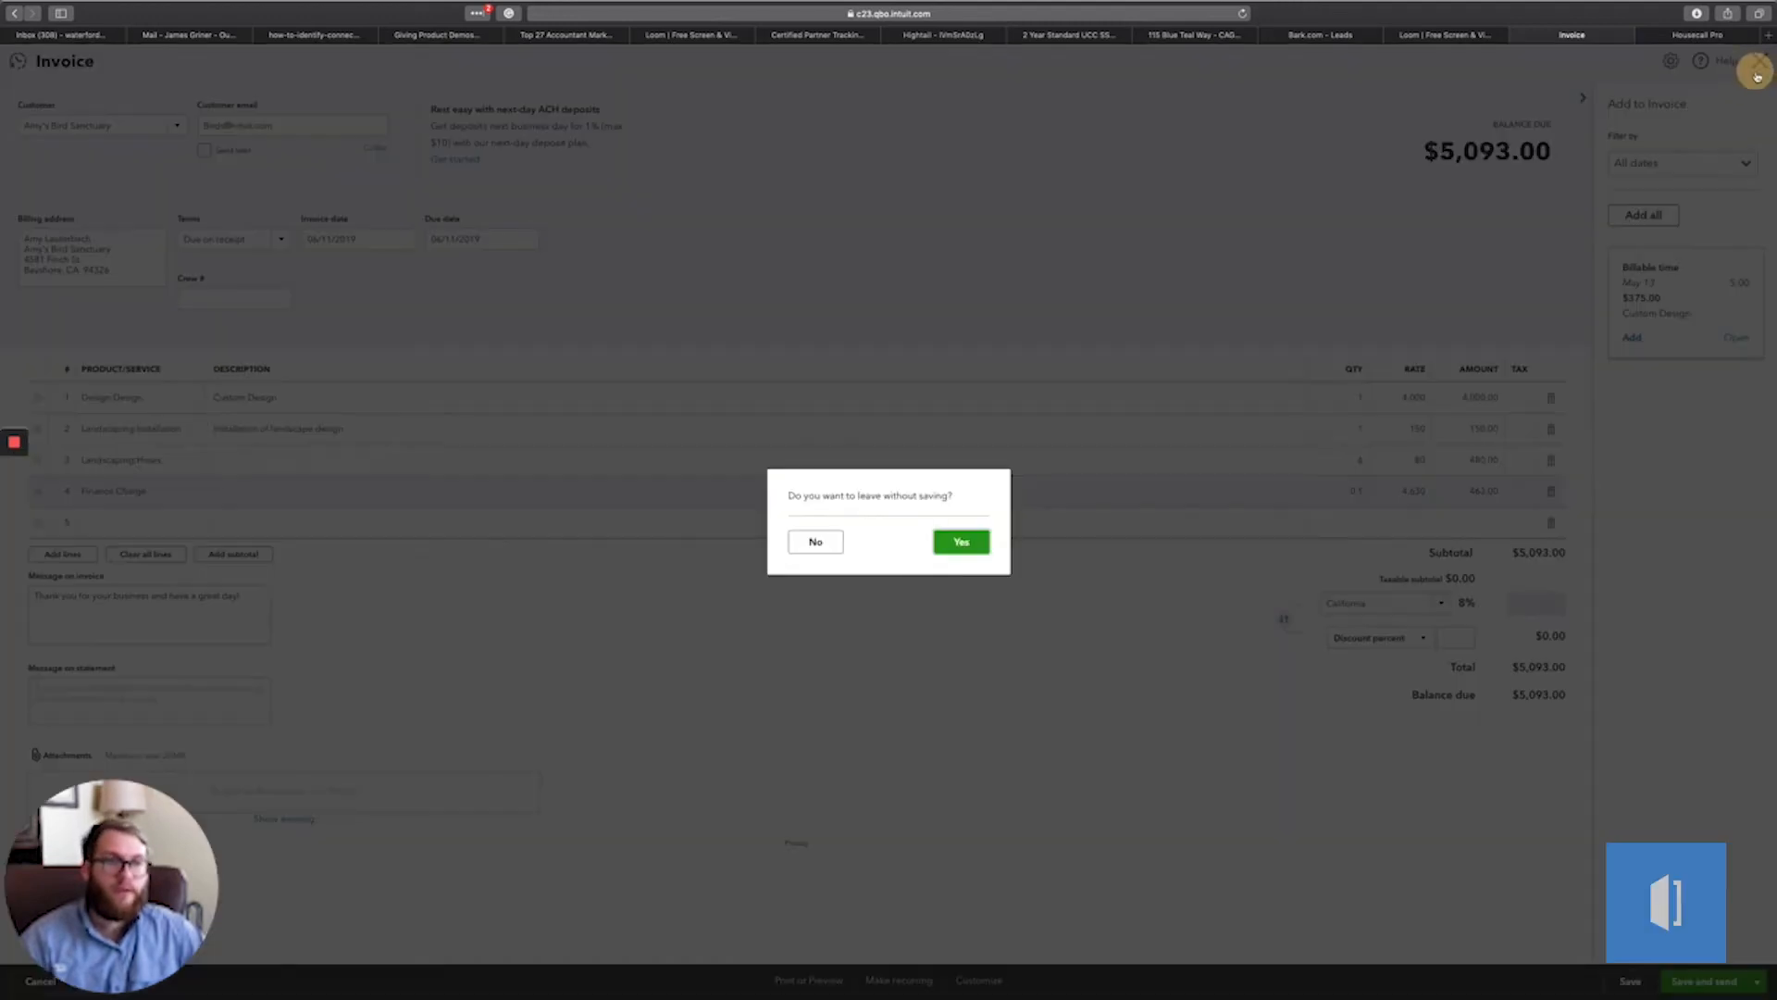
left_click(815, 542)
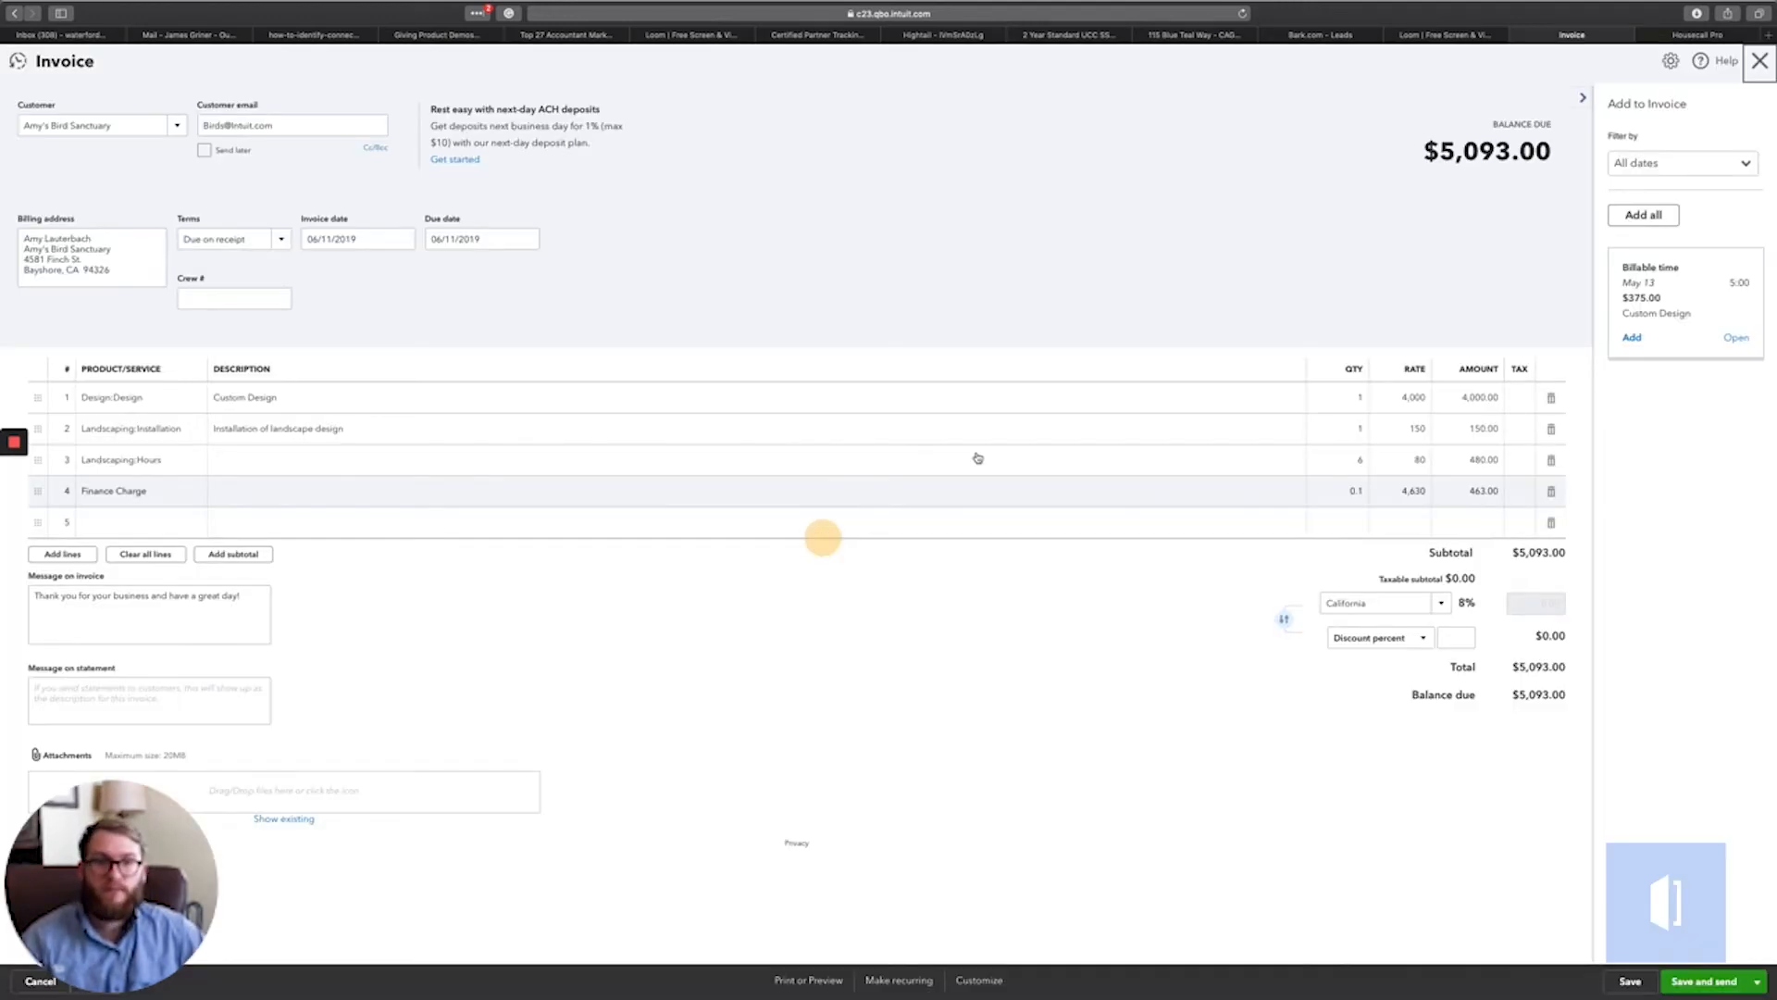
left_click(1581, 98)
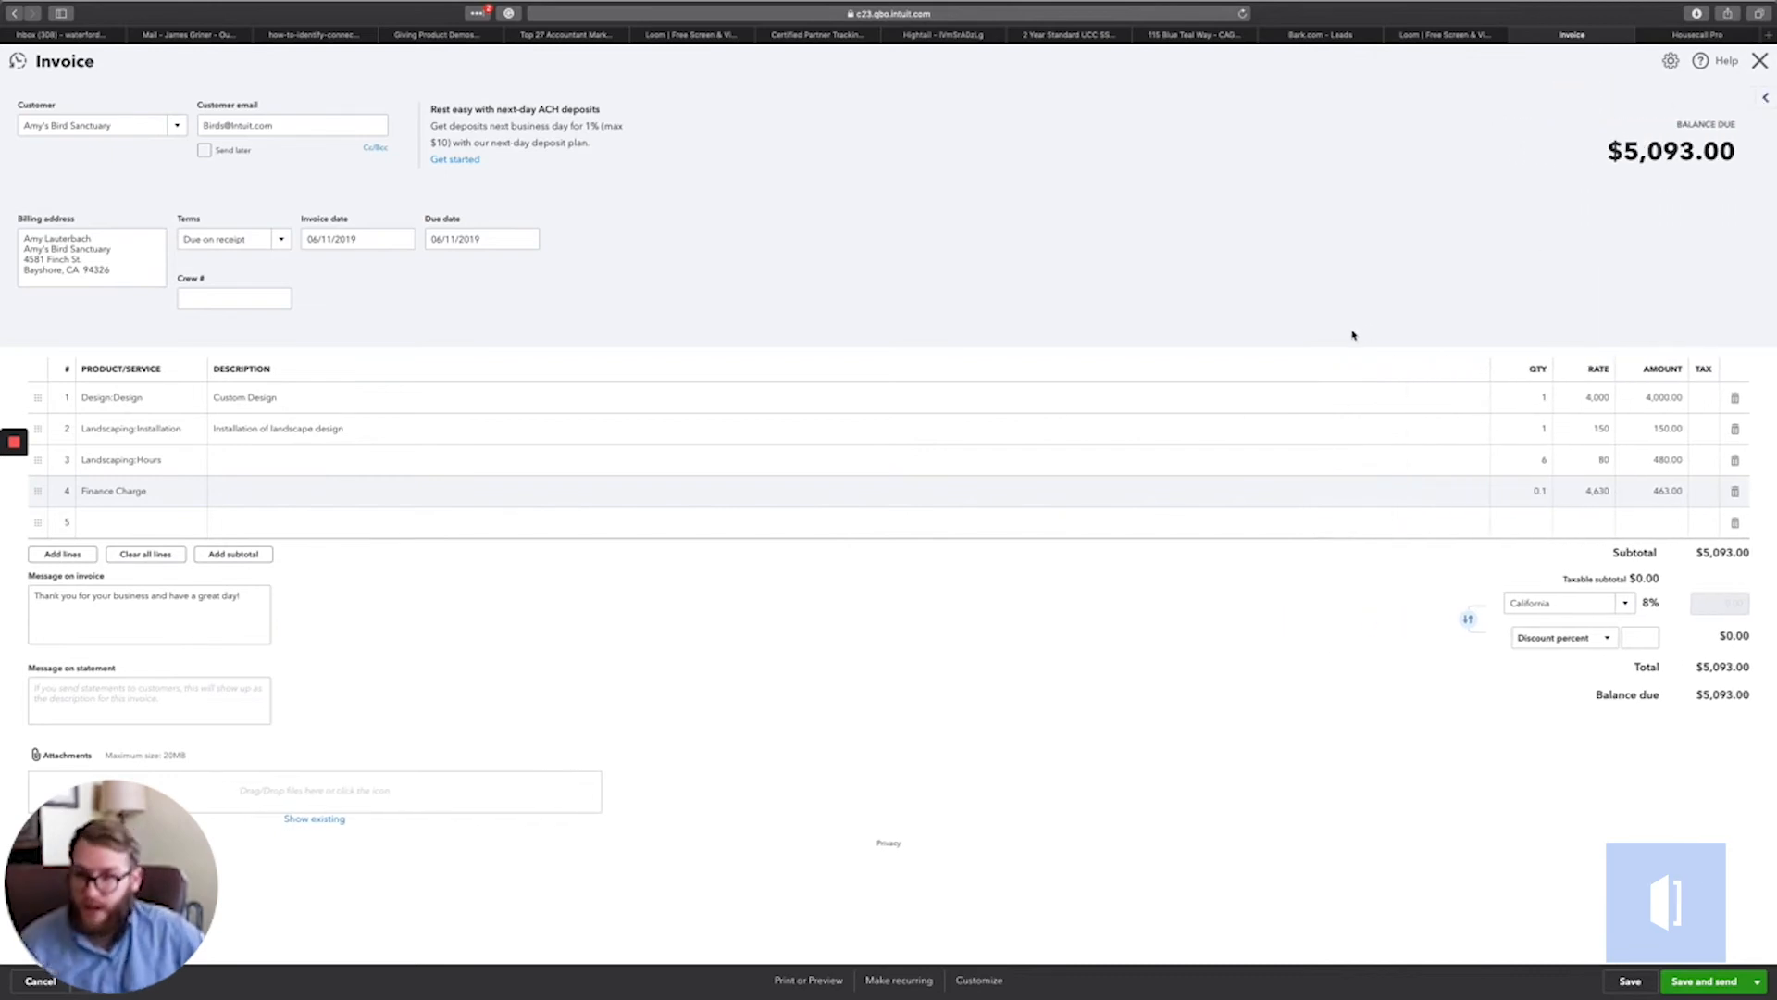
Switch to the Housecall Pro job and review its services, materials and finance charge lines against the QuickBooks invoice
left_click(1708, 37)
scroll(830, 377, "down", 5)
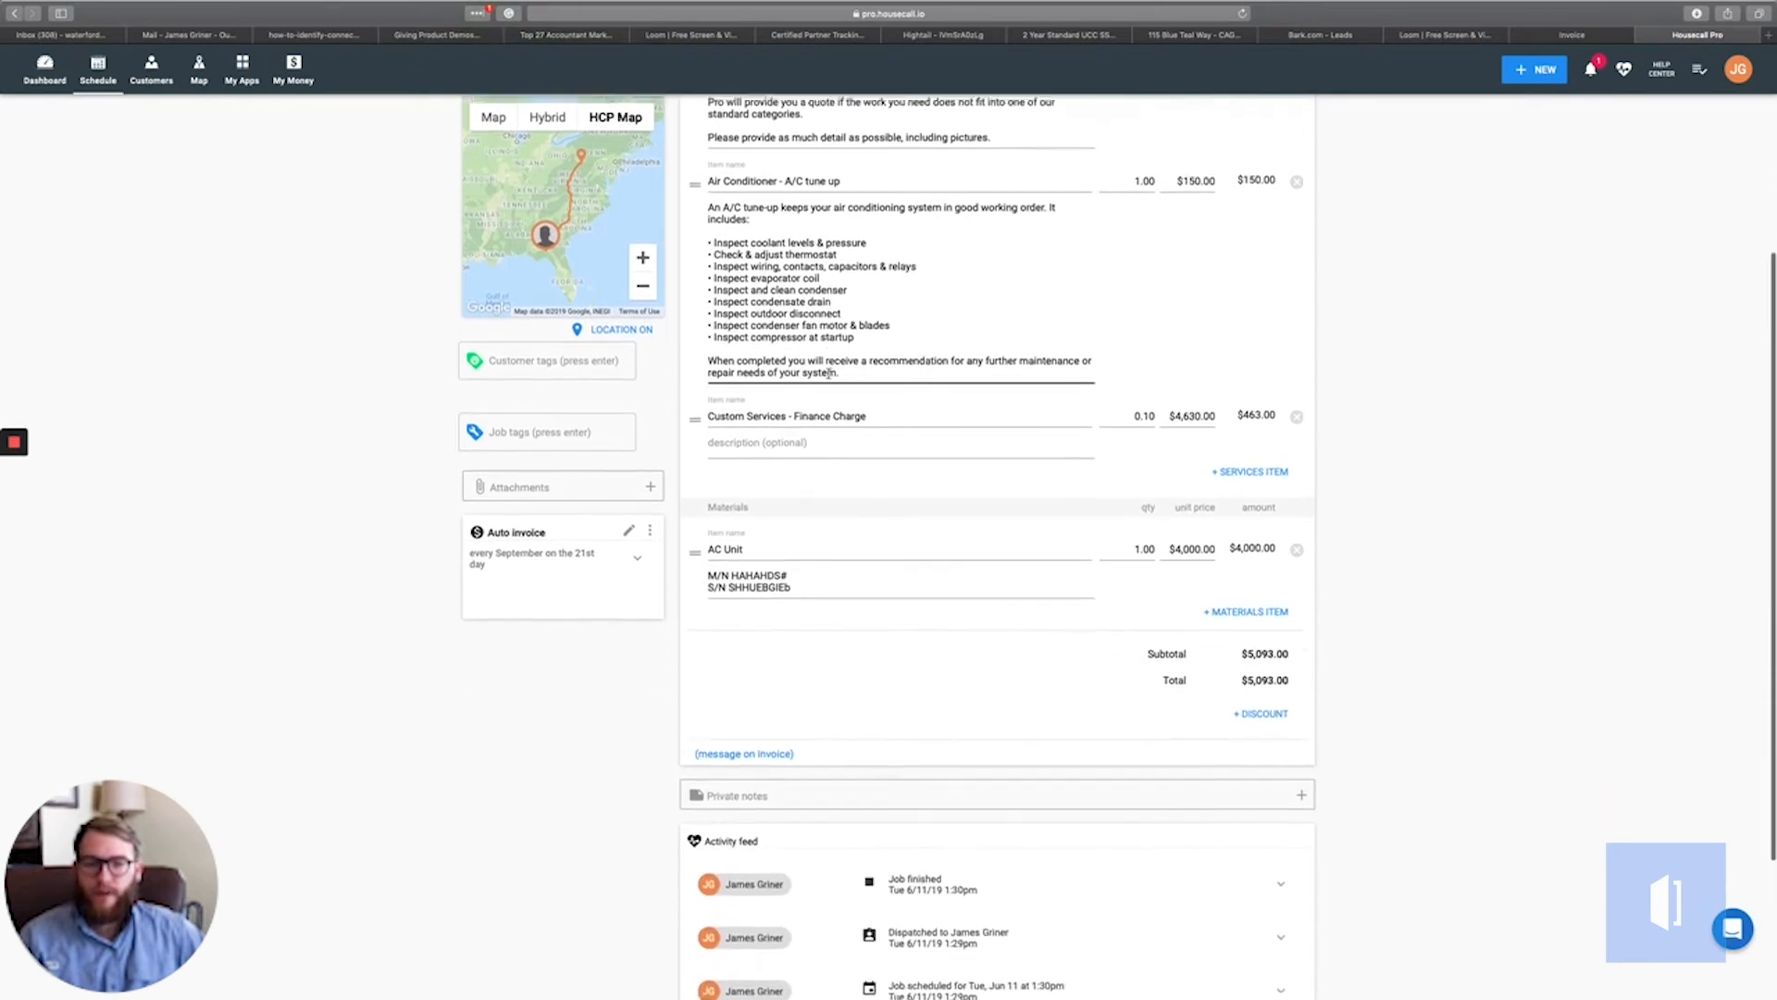
scroll(830, 377, "up", 3)
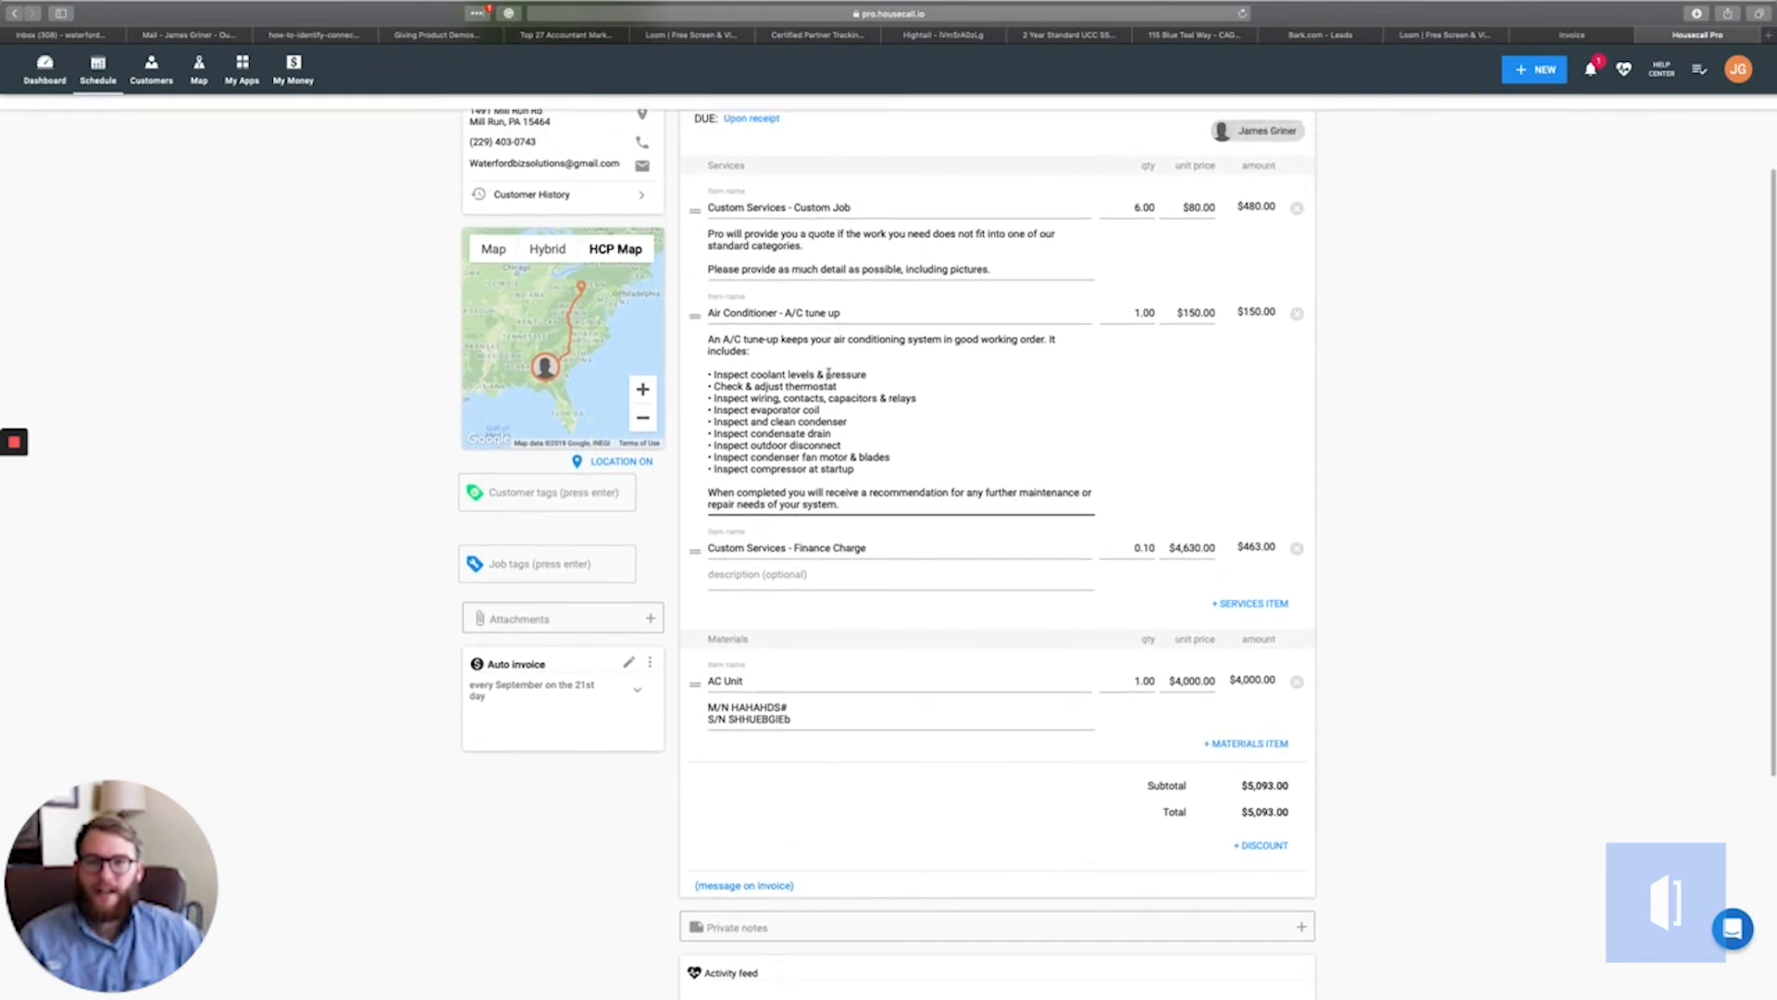
scroll(839, 355, "up", 1)
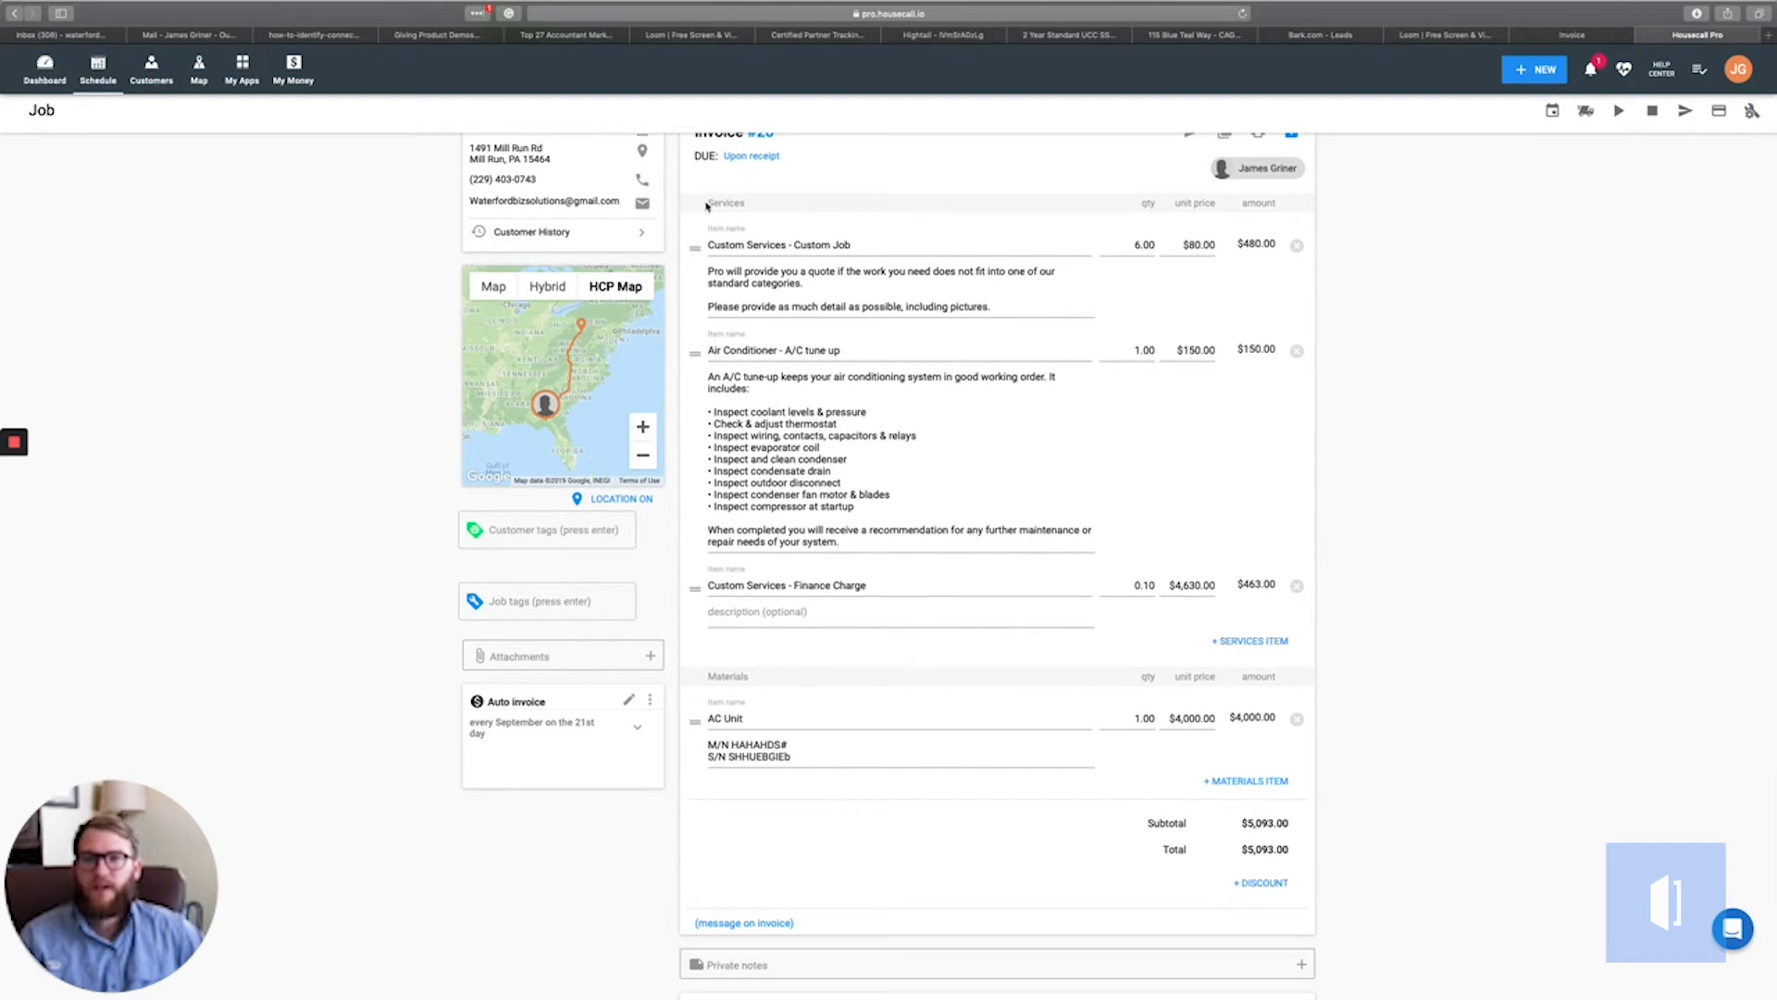
left_click_drag(746, 204, 752, 203)
left_click(710, 676)
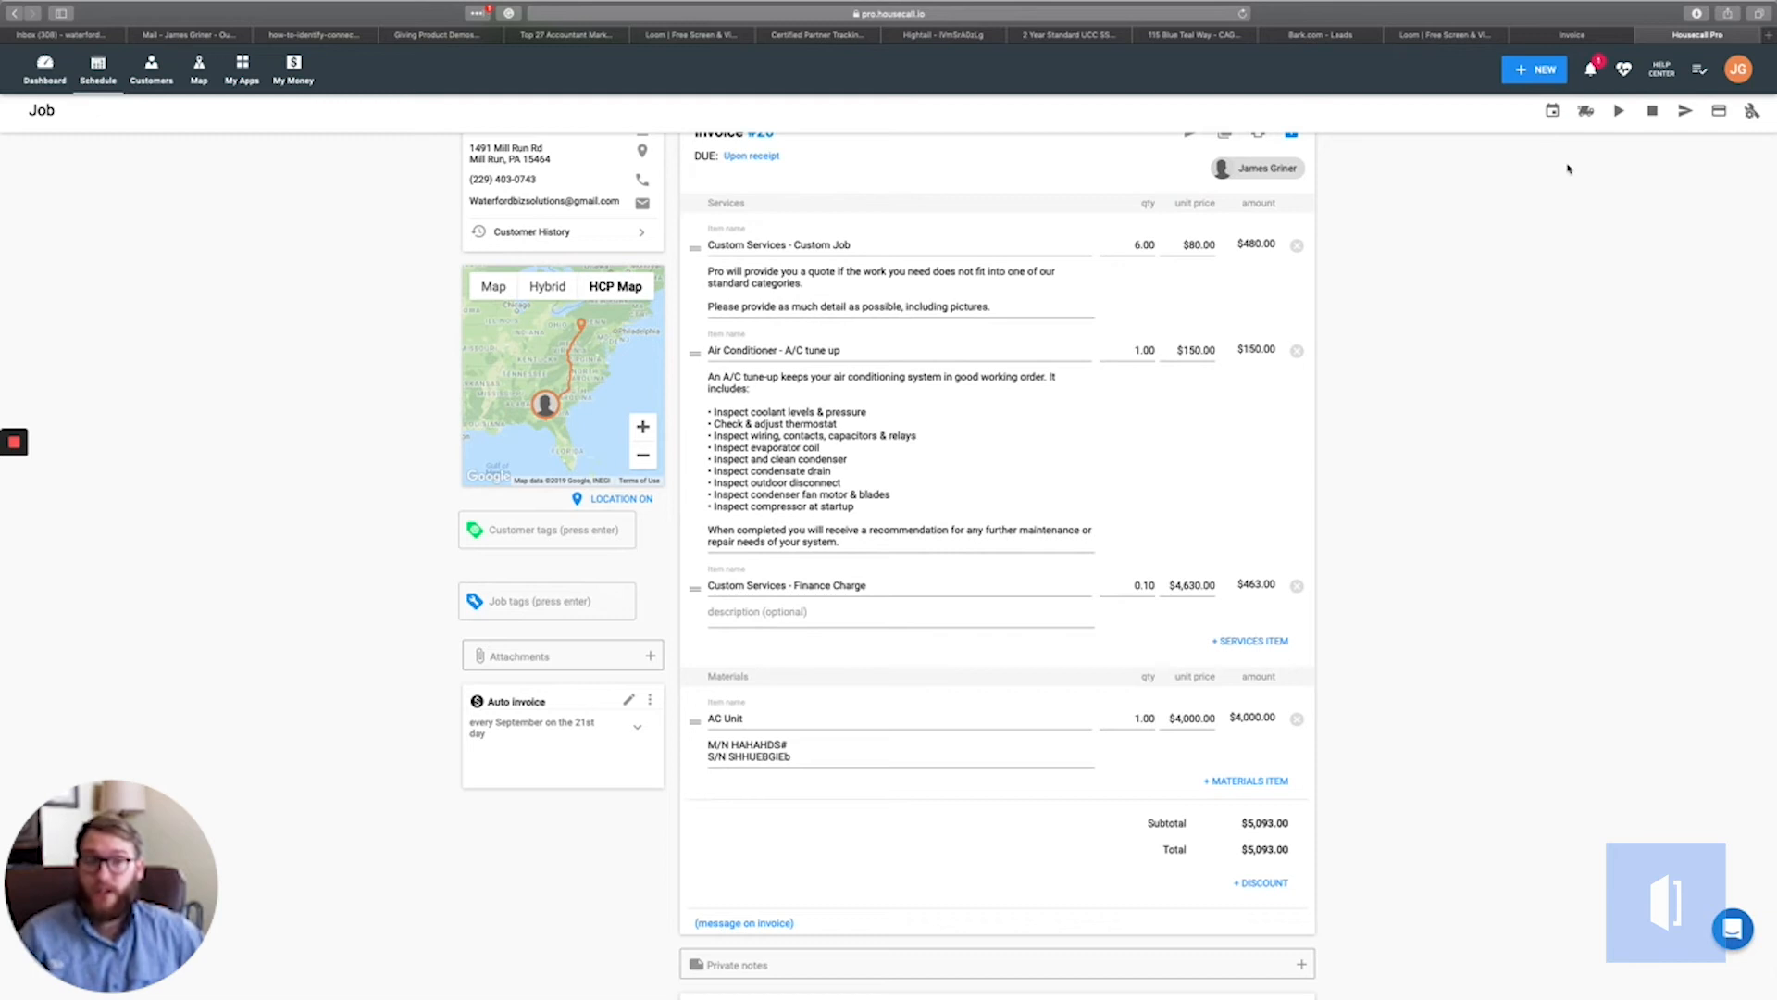
Check the balance due on the QuickBooks invoice, and save and close the invoice
left_click(1584, 35)
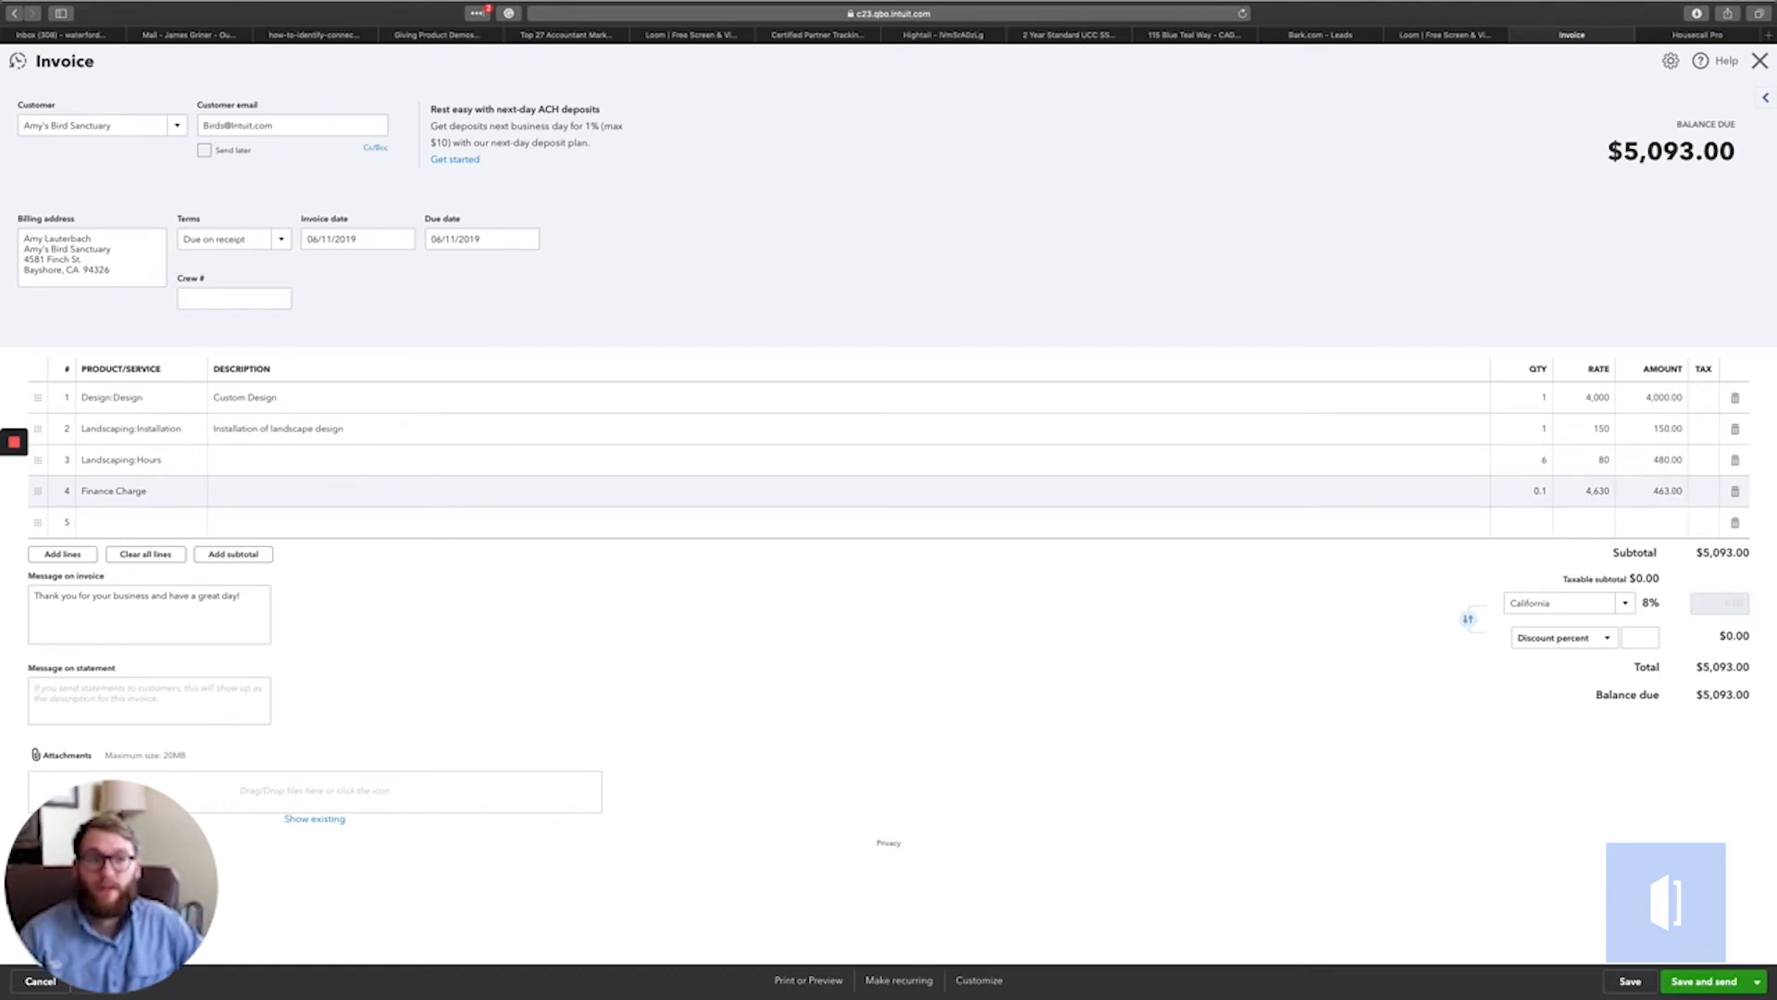
left_click_drag(1626, 154, 1731, 153)
left_click(1696, 256)
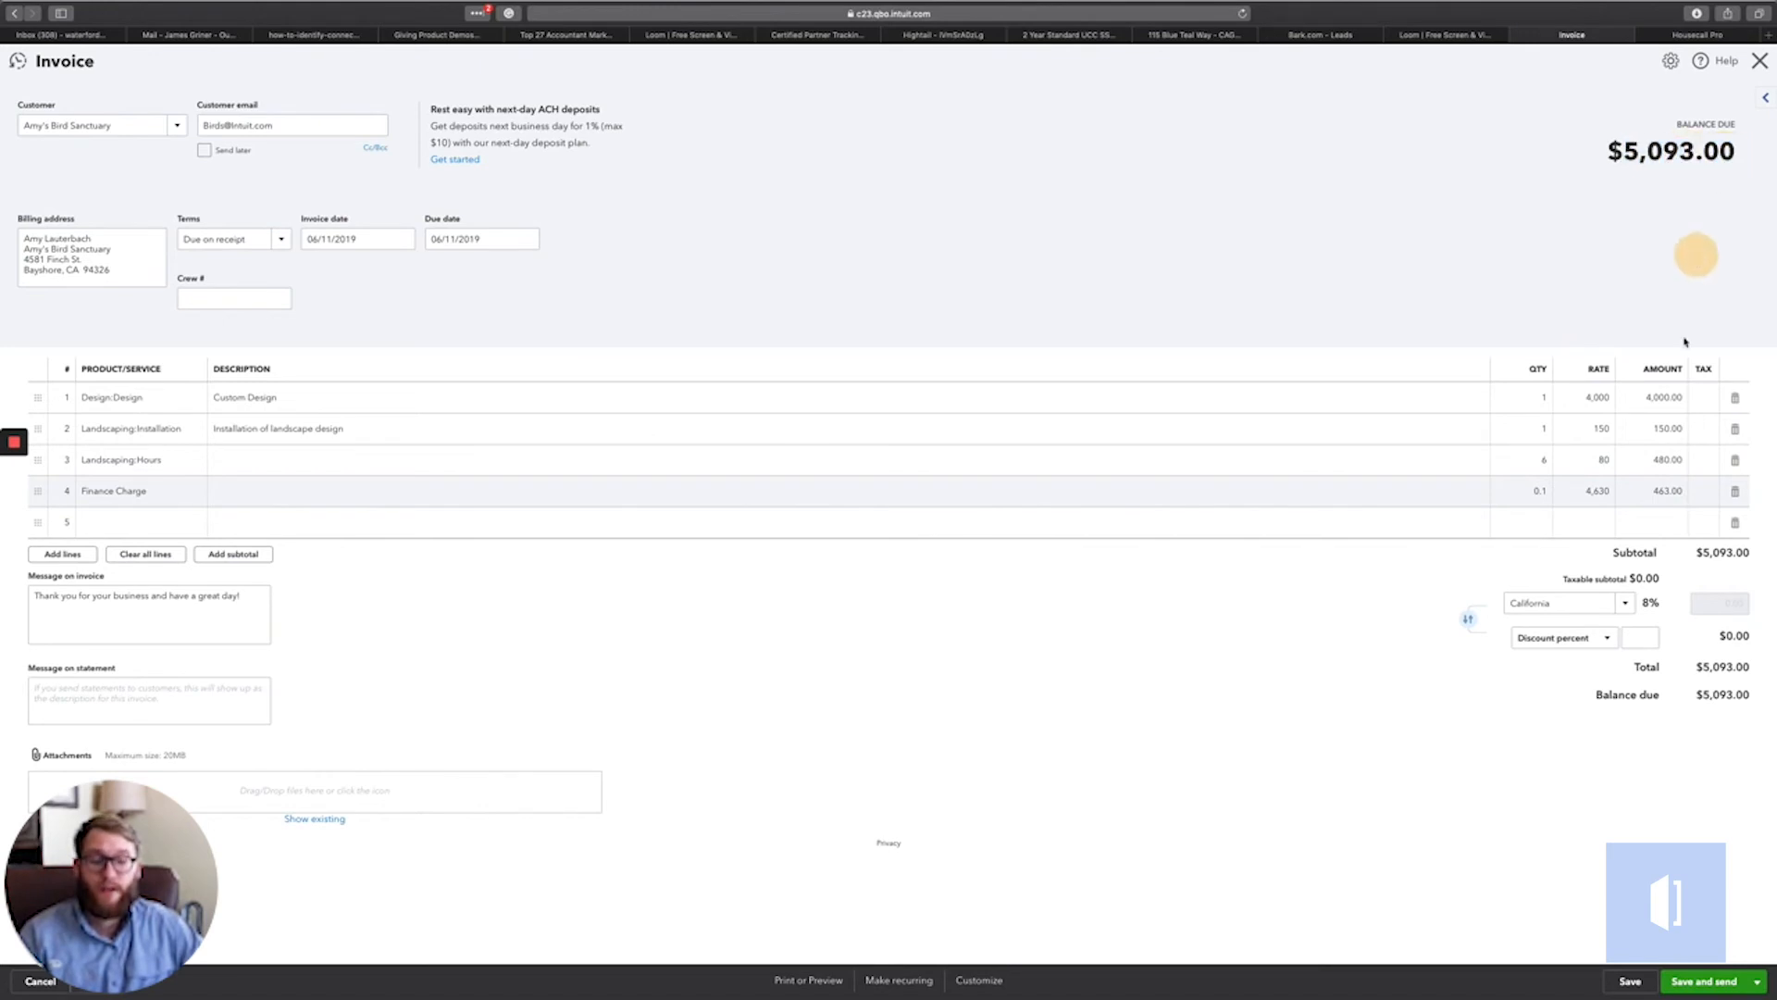
left_click(1754, 978)
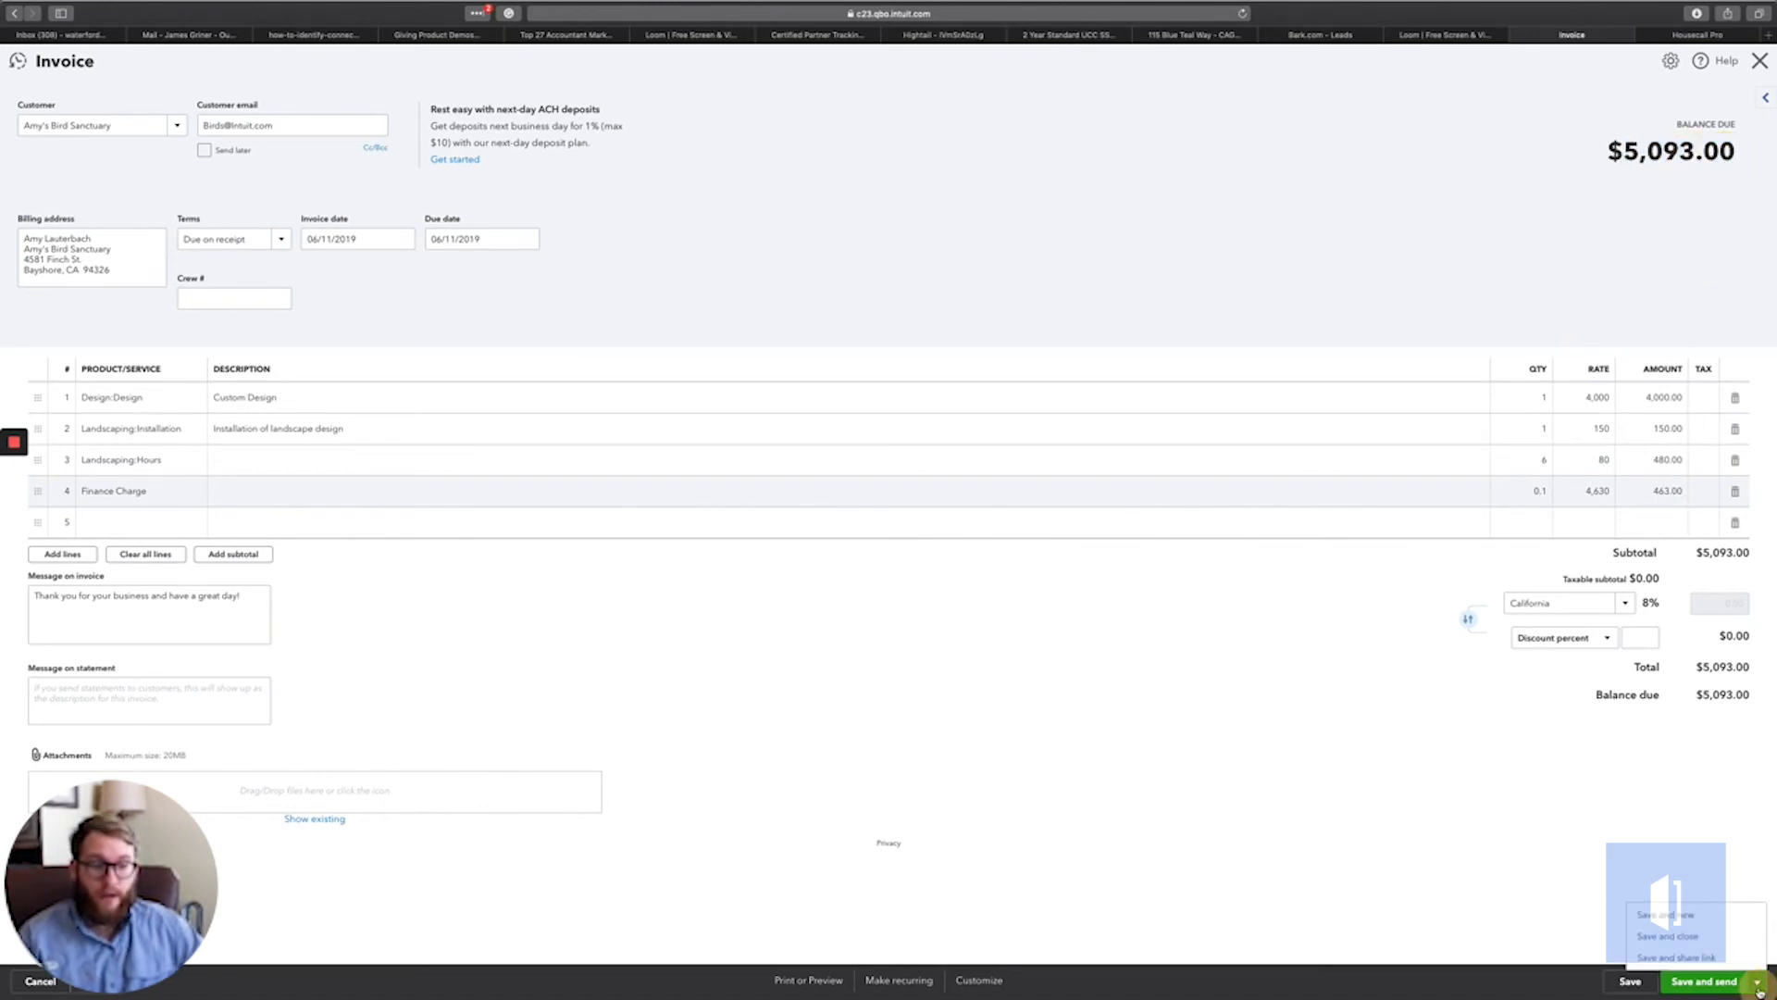
left_click(1702, 936)
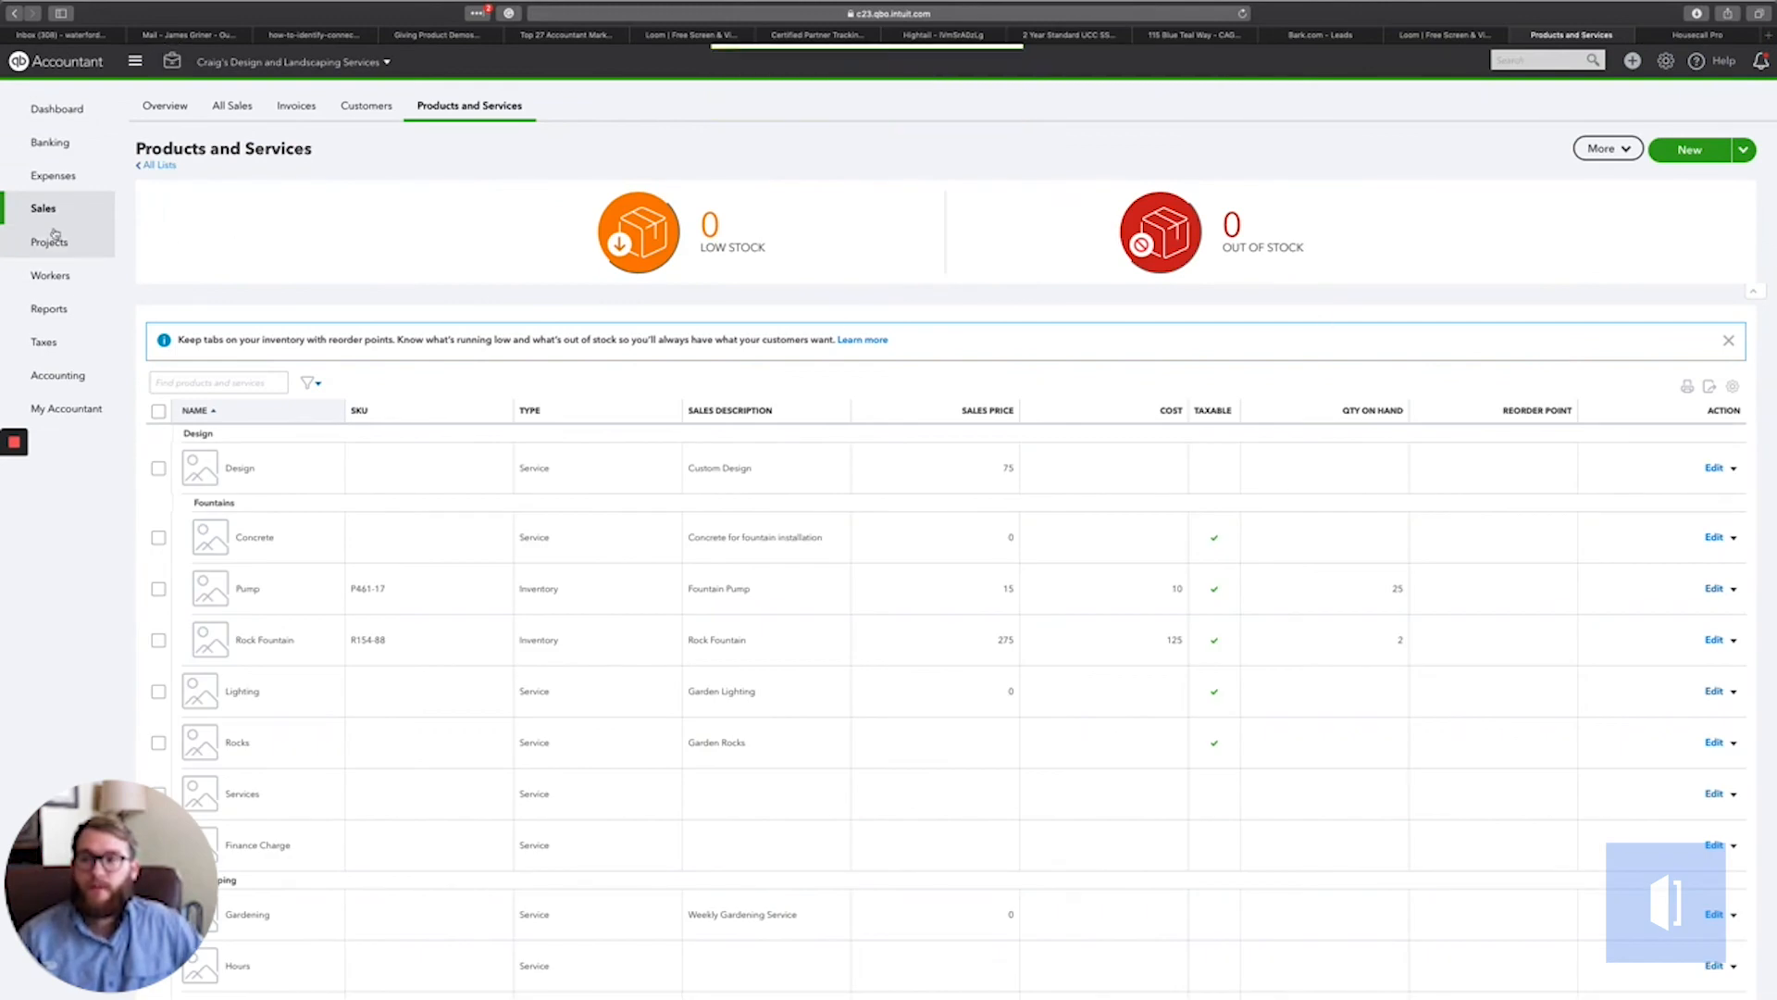
Find the Amy's Bird Sanctuary invoice dated 06/11/2019 in the QuickBooks sales invoices and open it
mouse_move(56, 214)
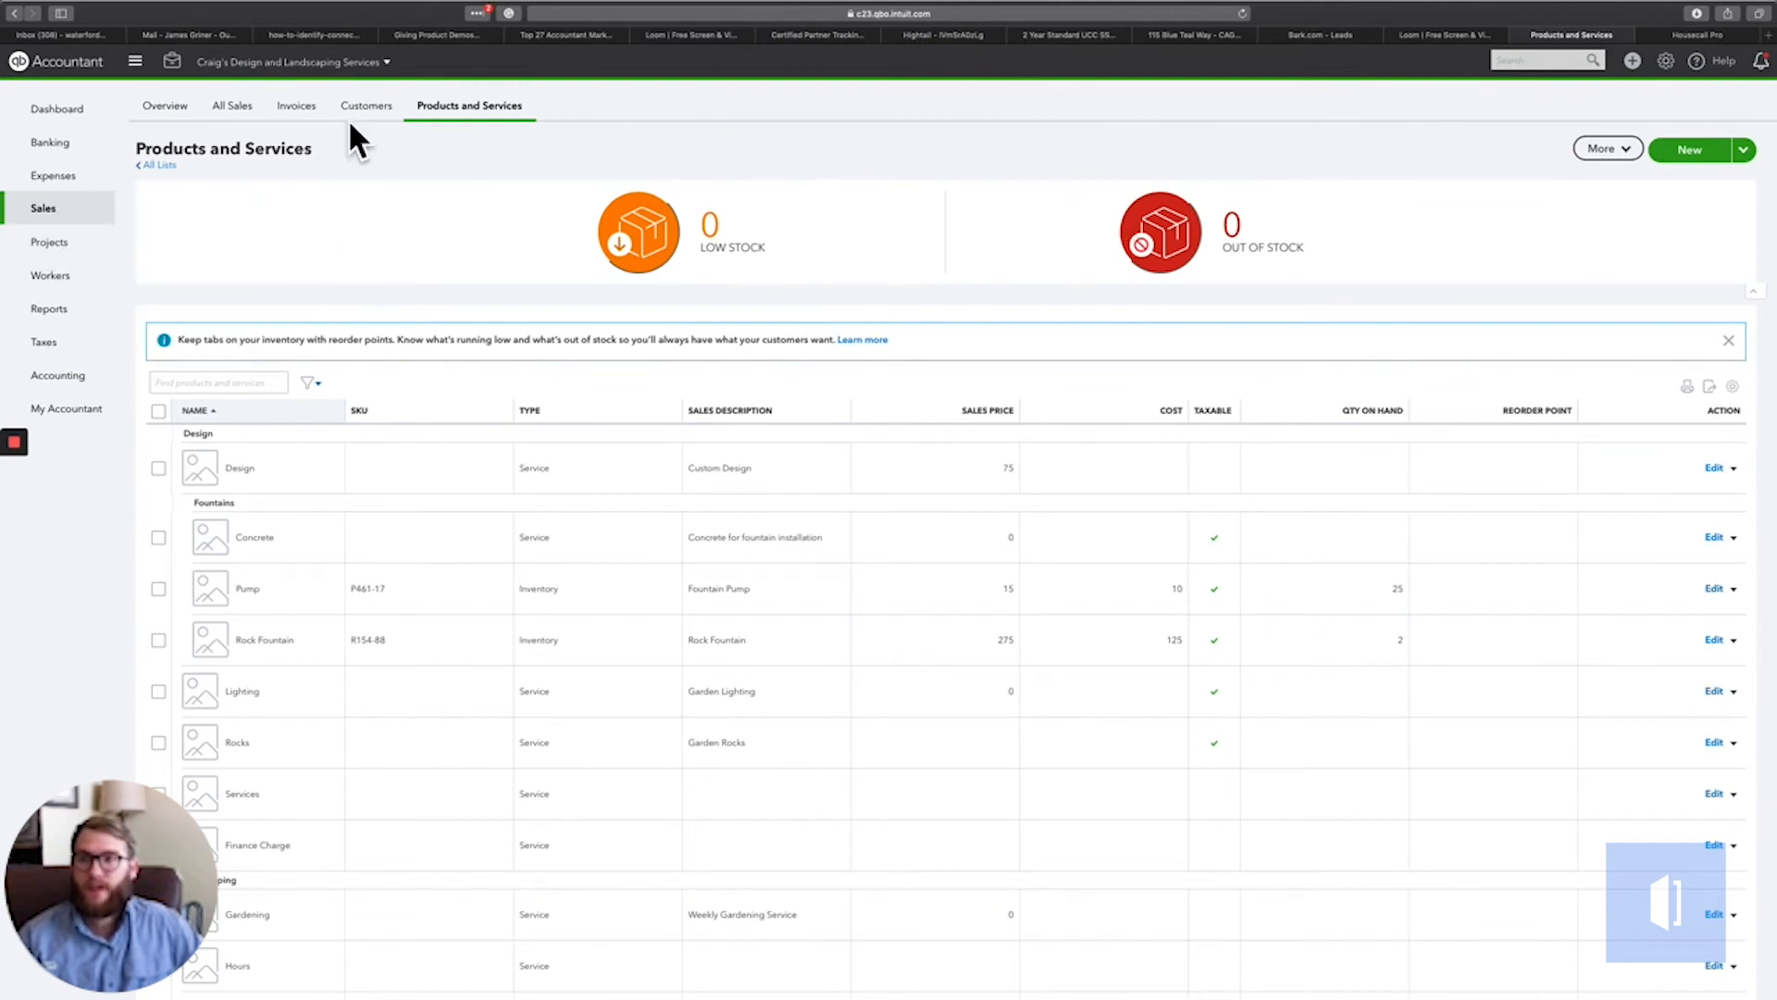
left_click(298, 109)
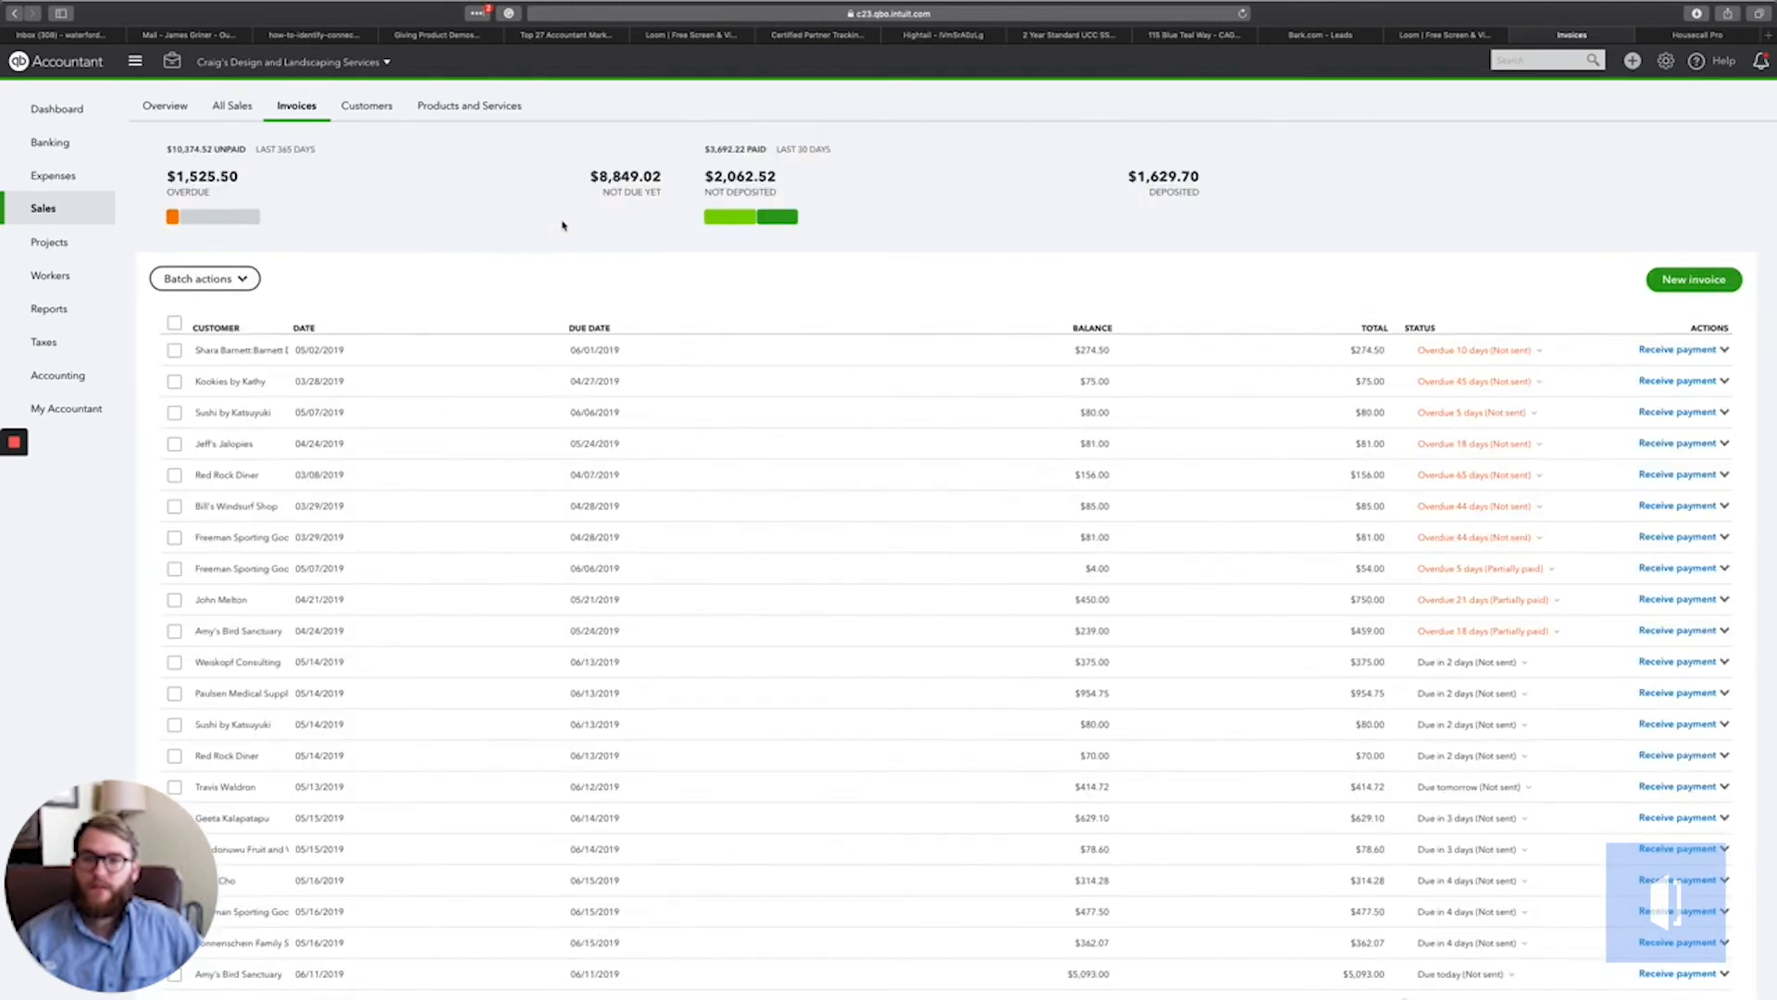
scroll(561, 223, "down", 2)
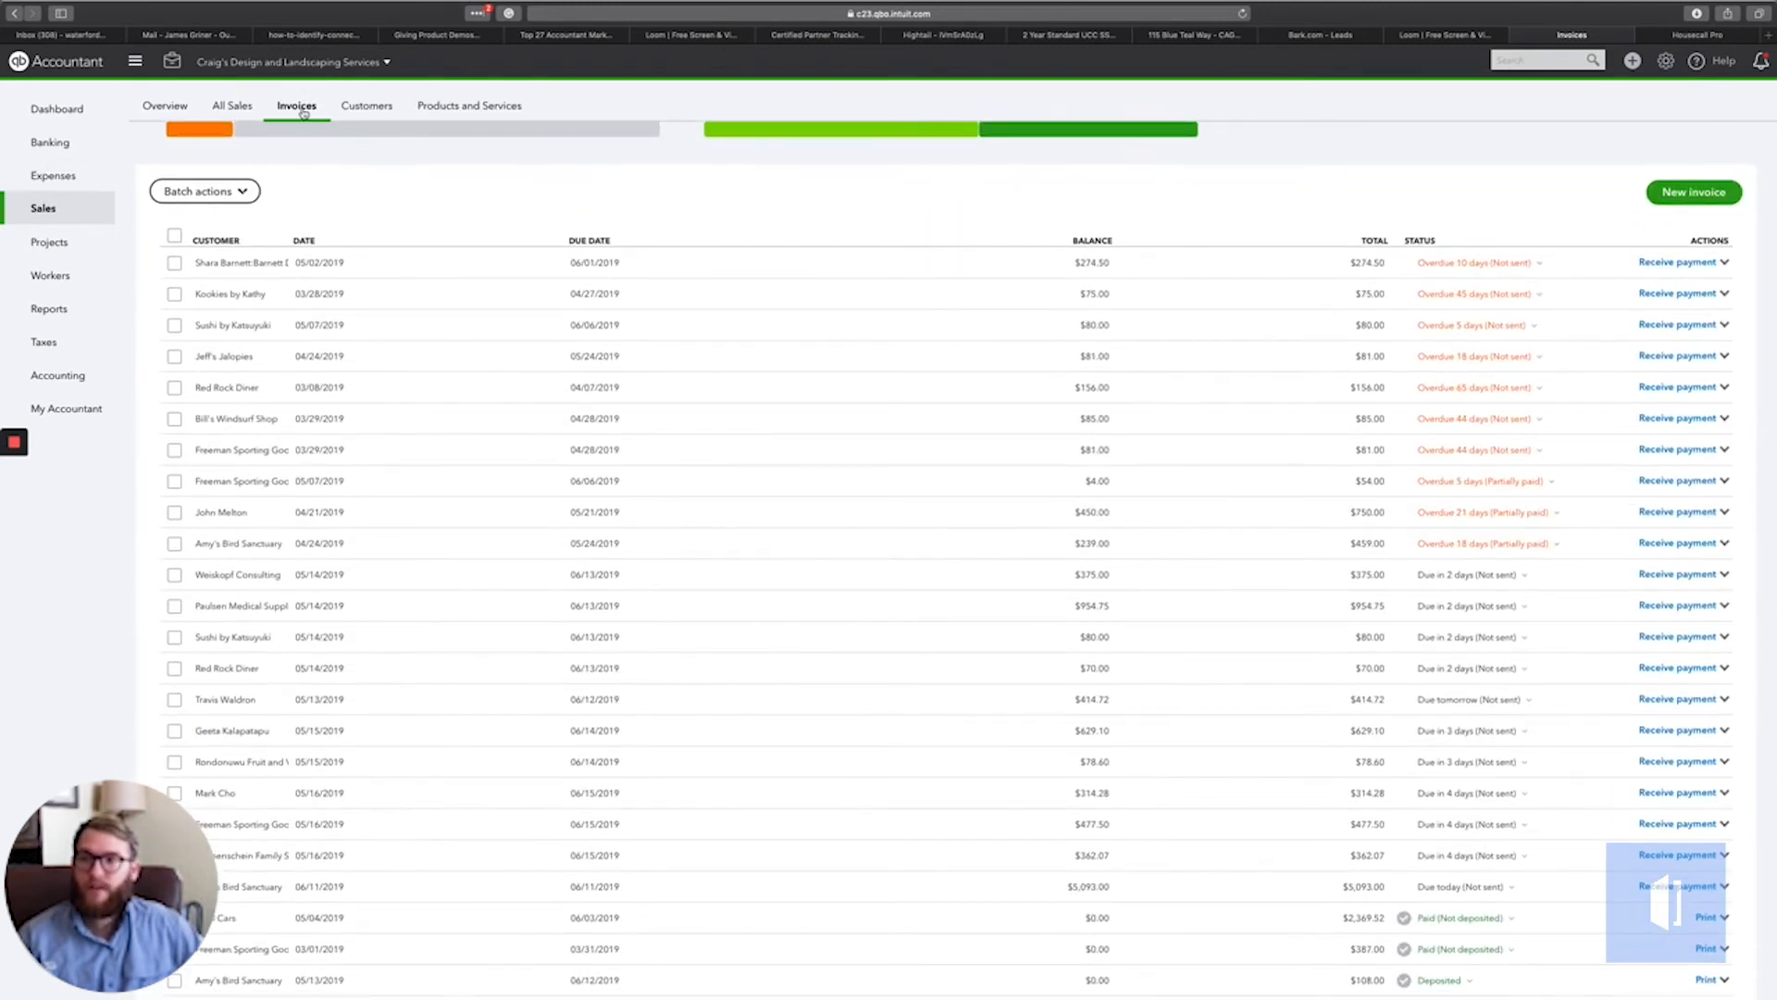
mouse_move(80, 209)
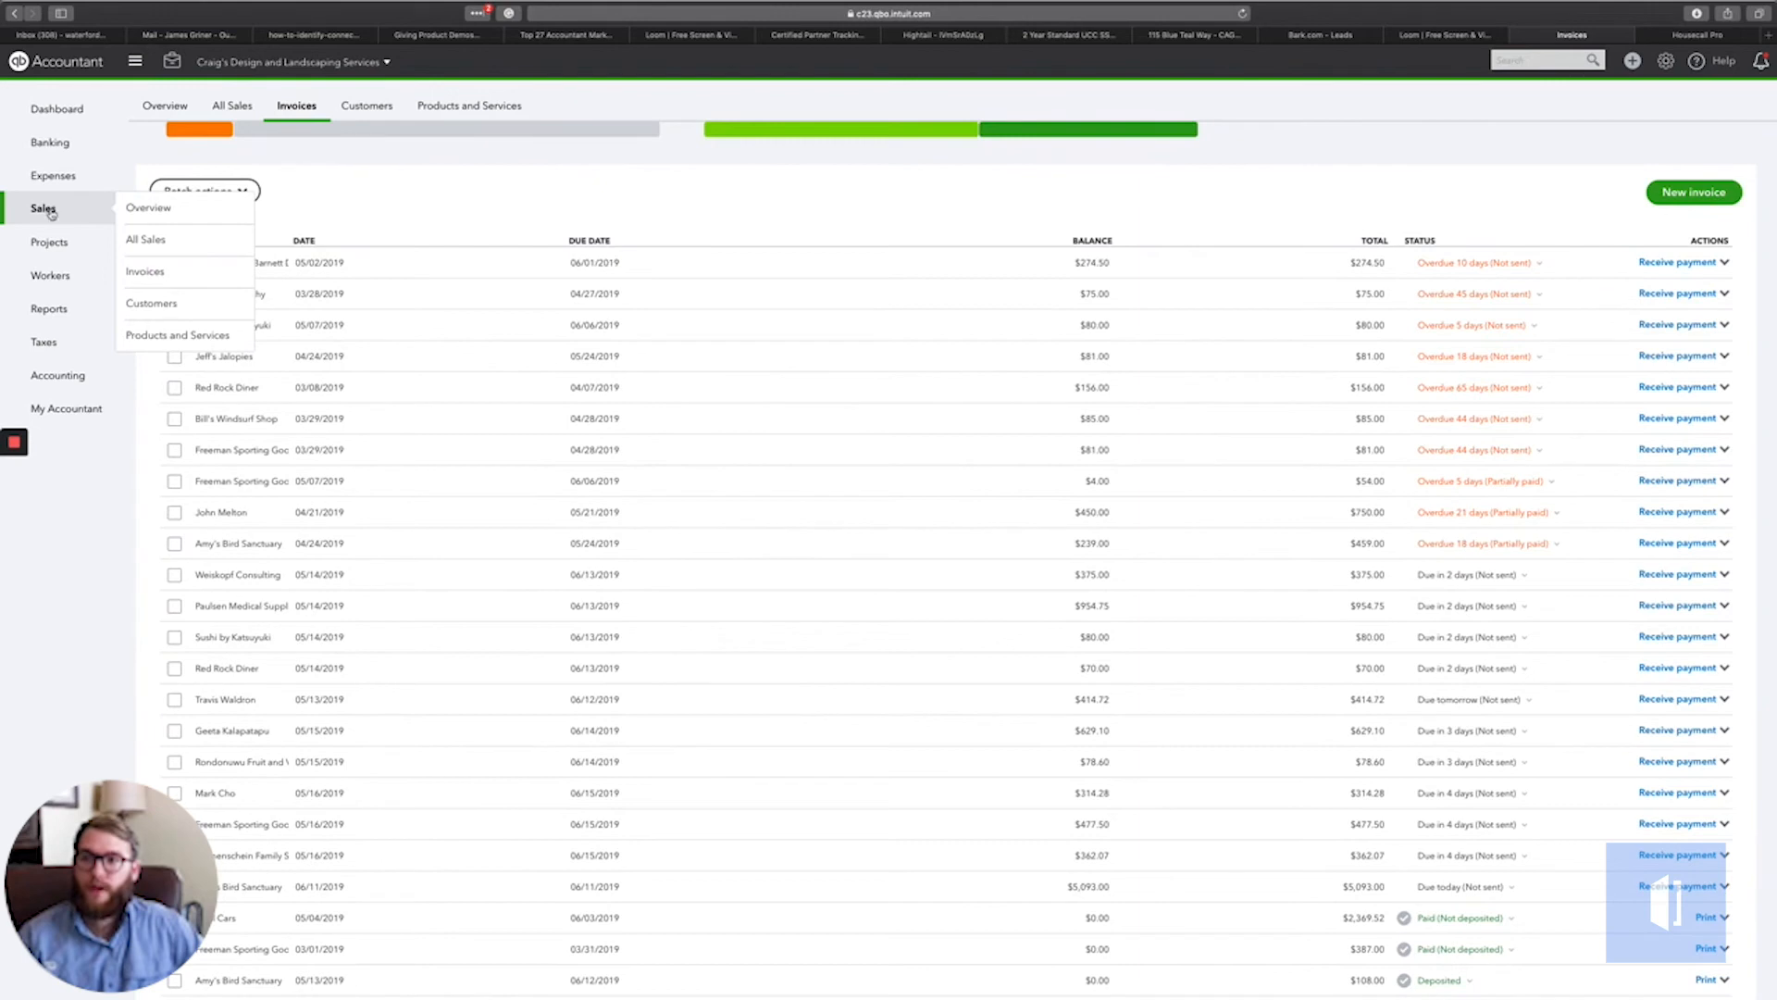
scroll(394, 185, "down", 1)
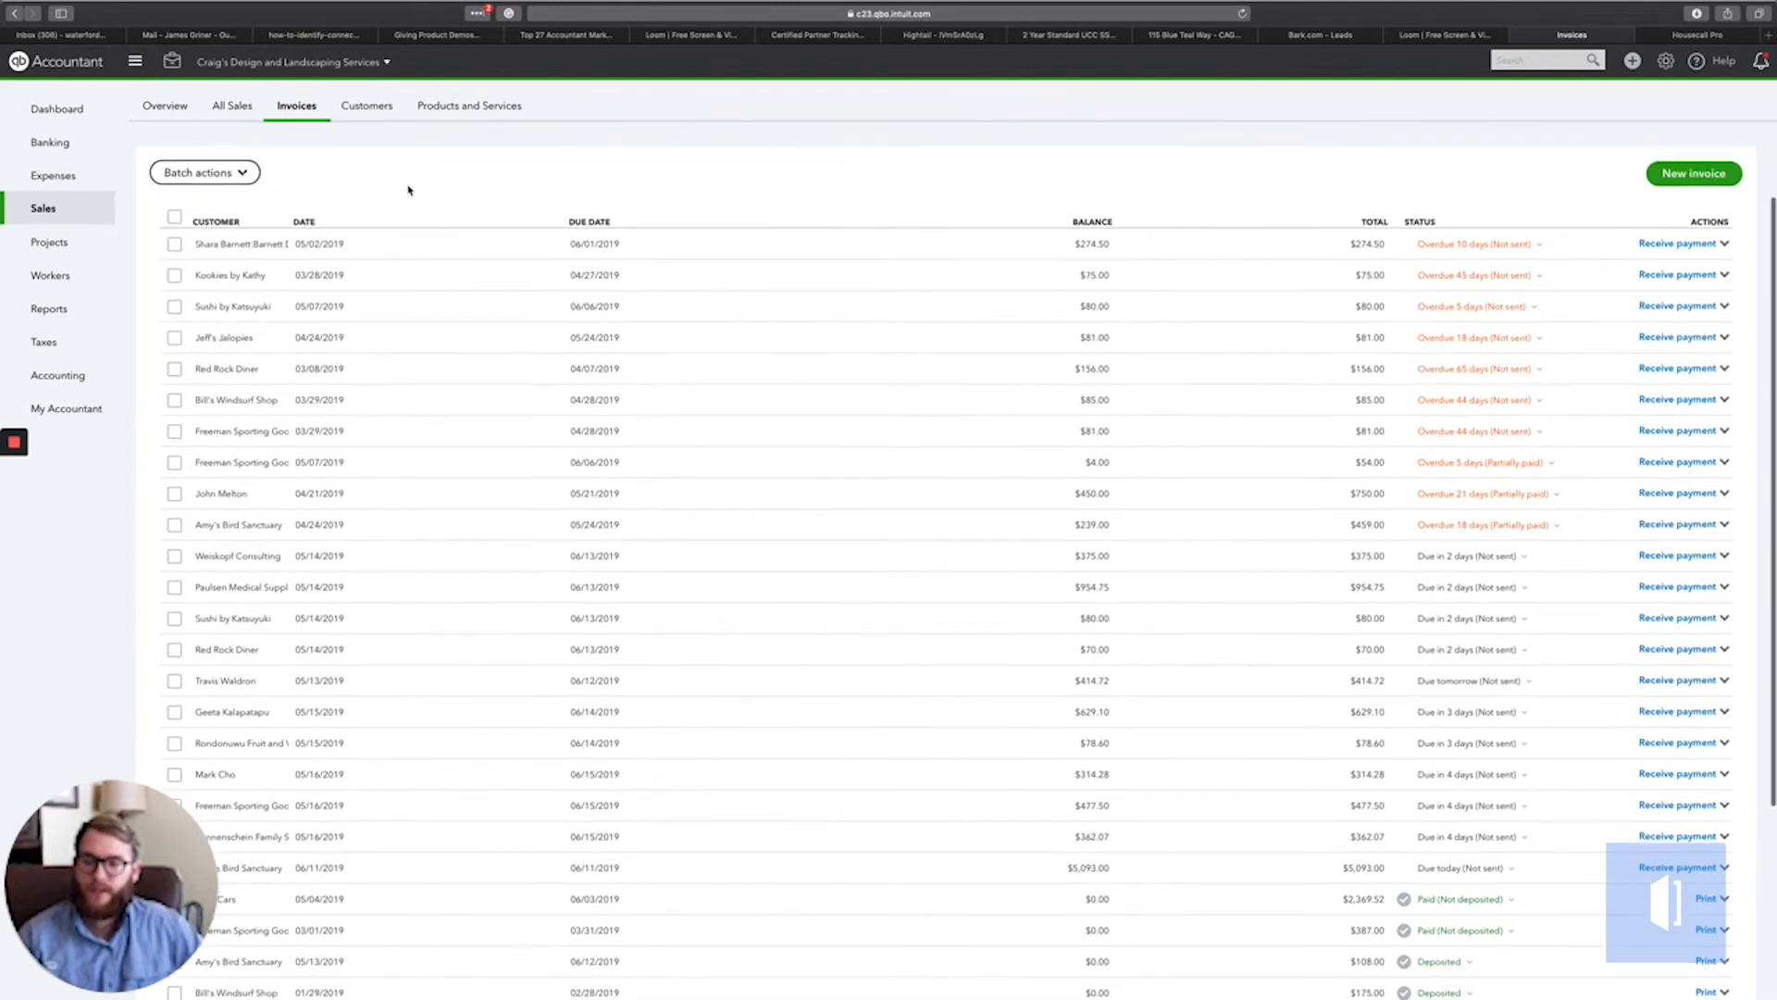
scroll(405, 189, "down", 3)
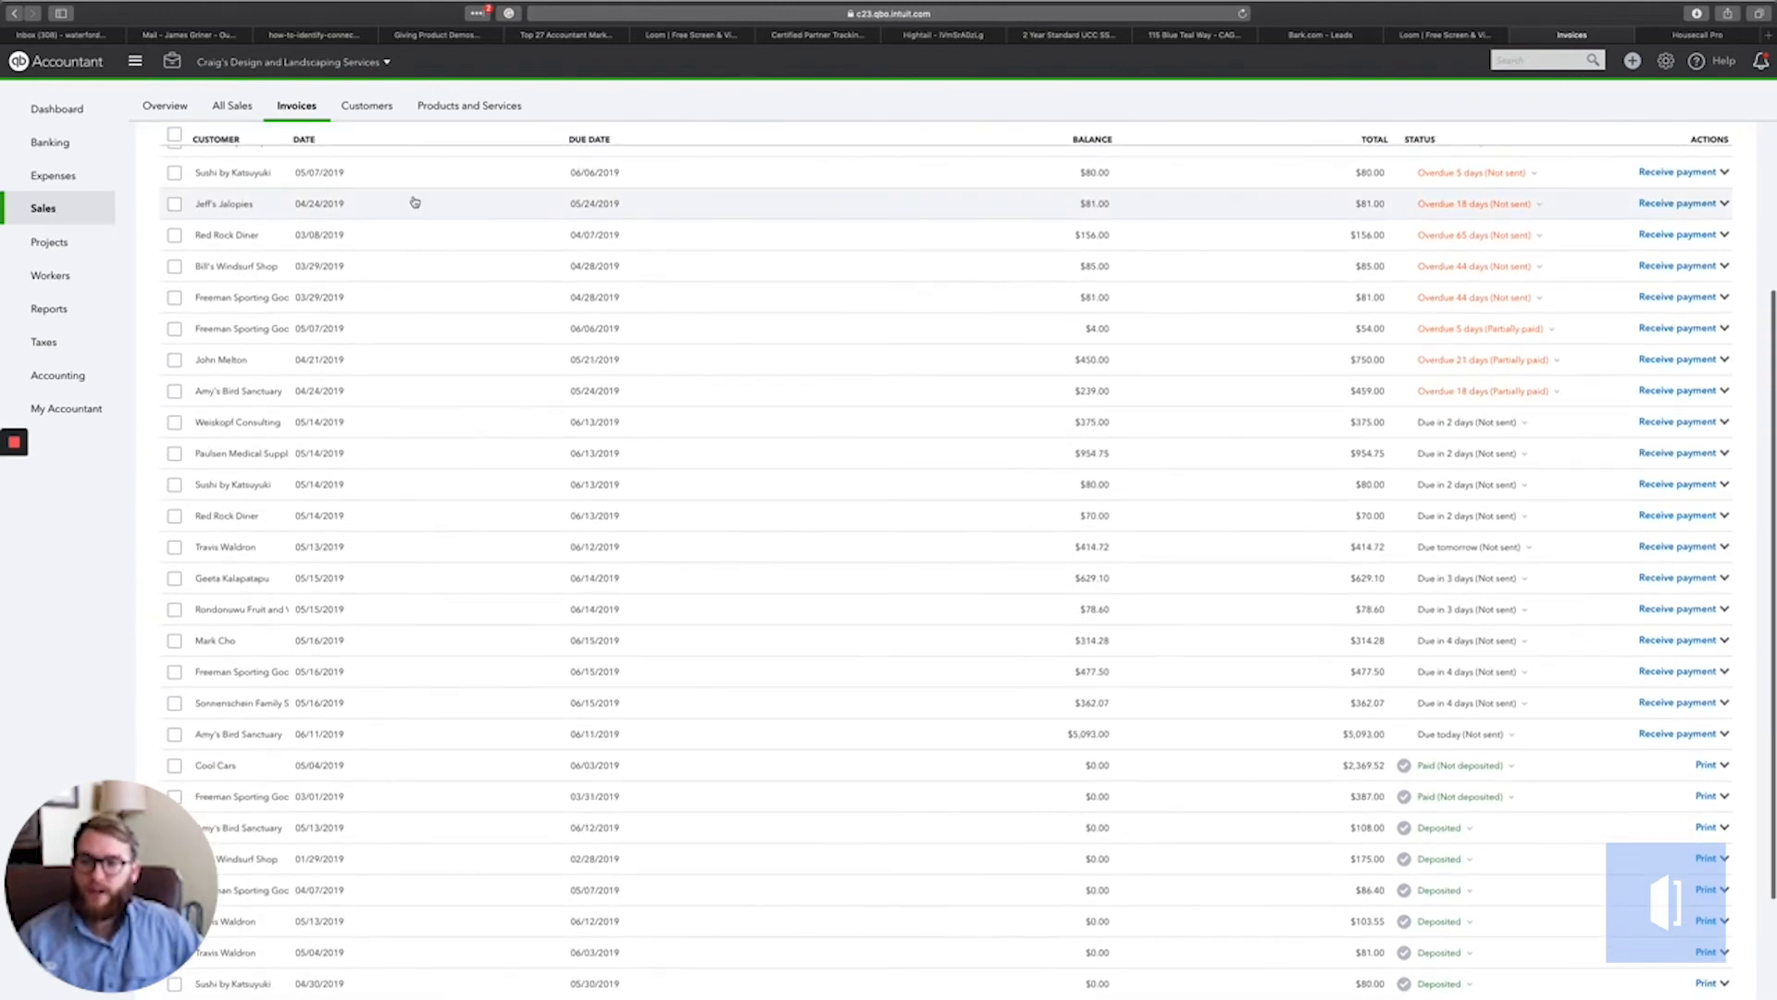
scroll(592, 360, "down", 2)
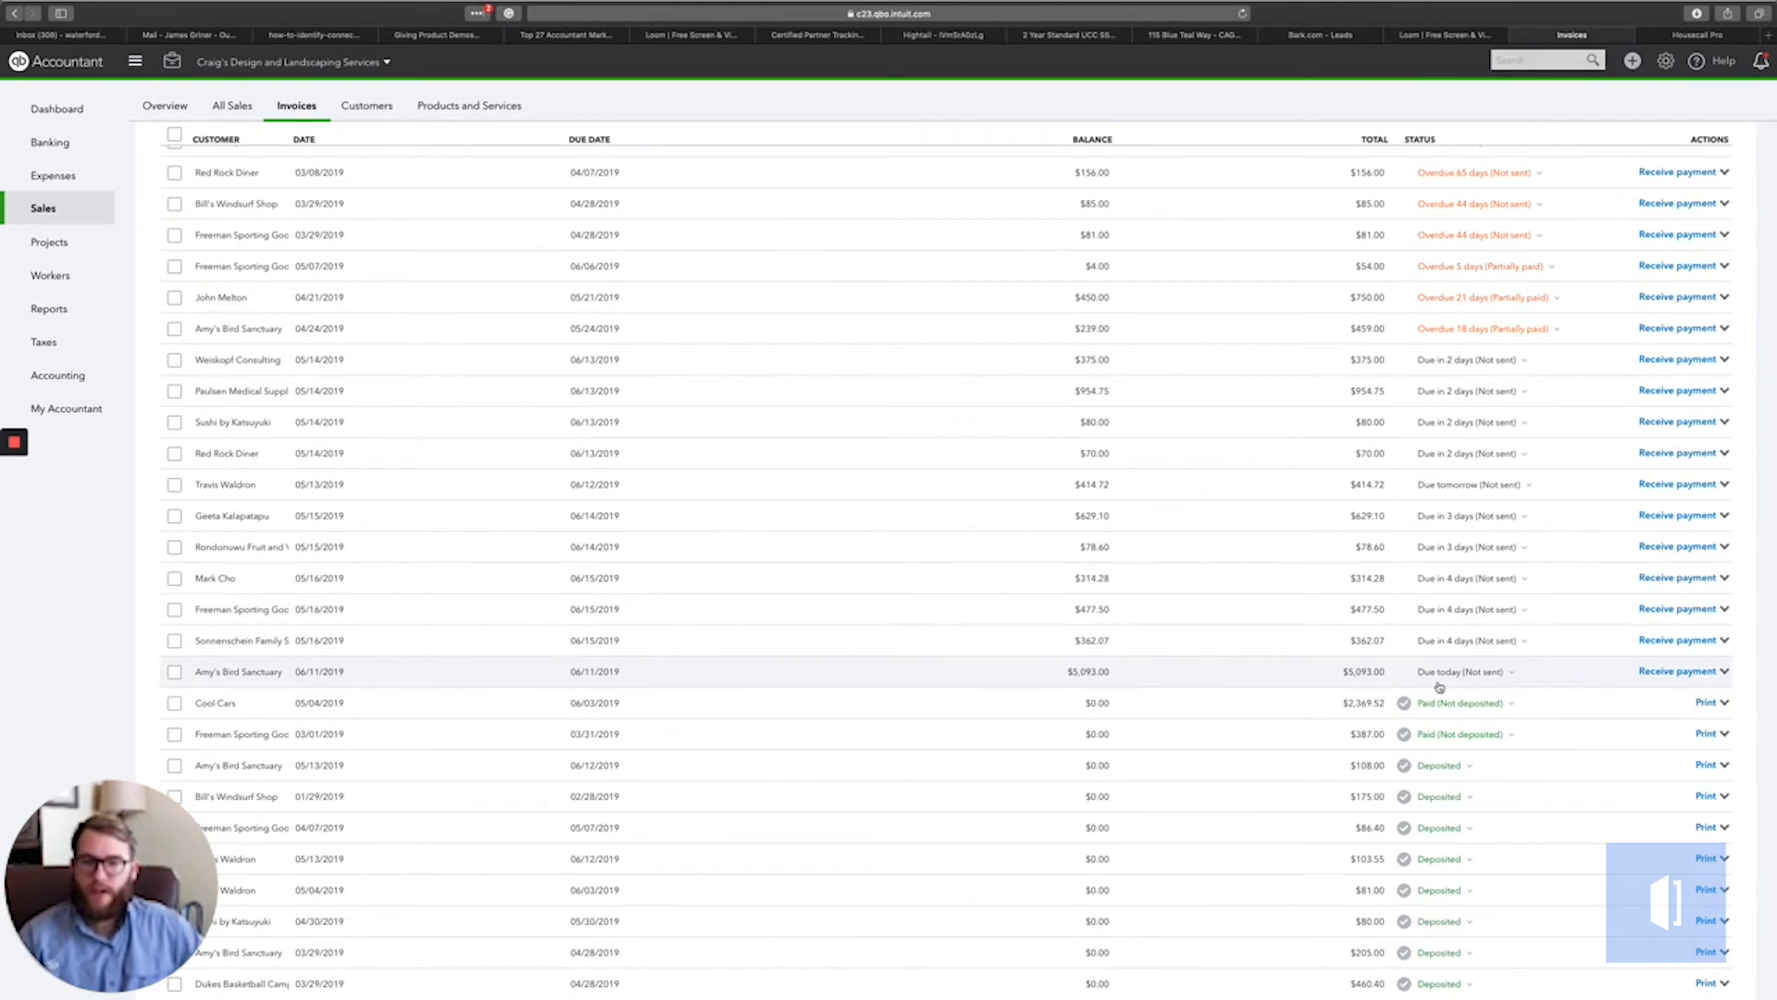
left_click(1296, 676)
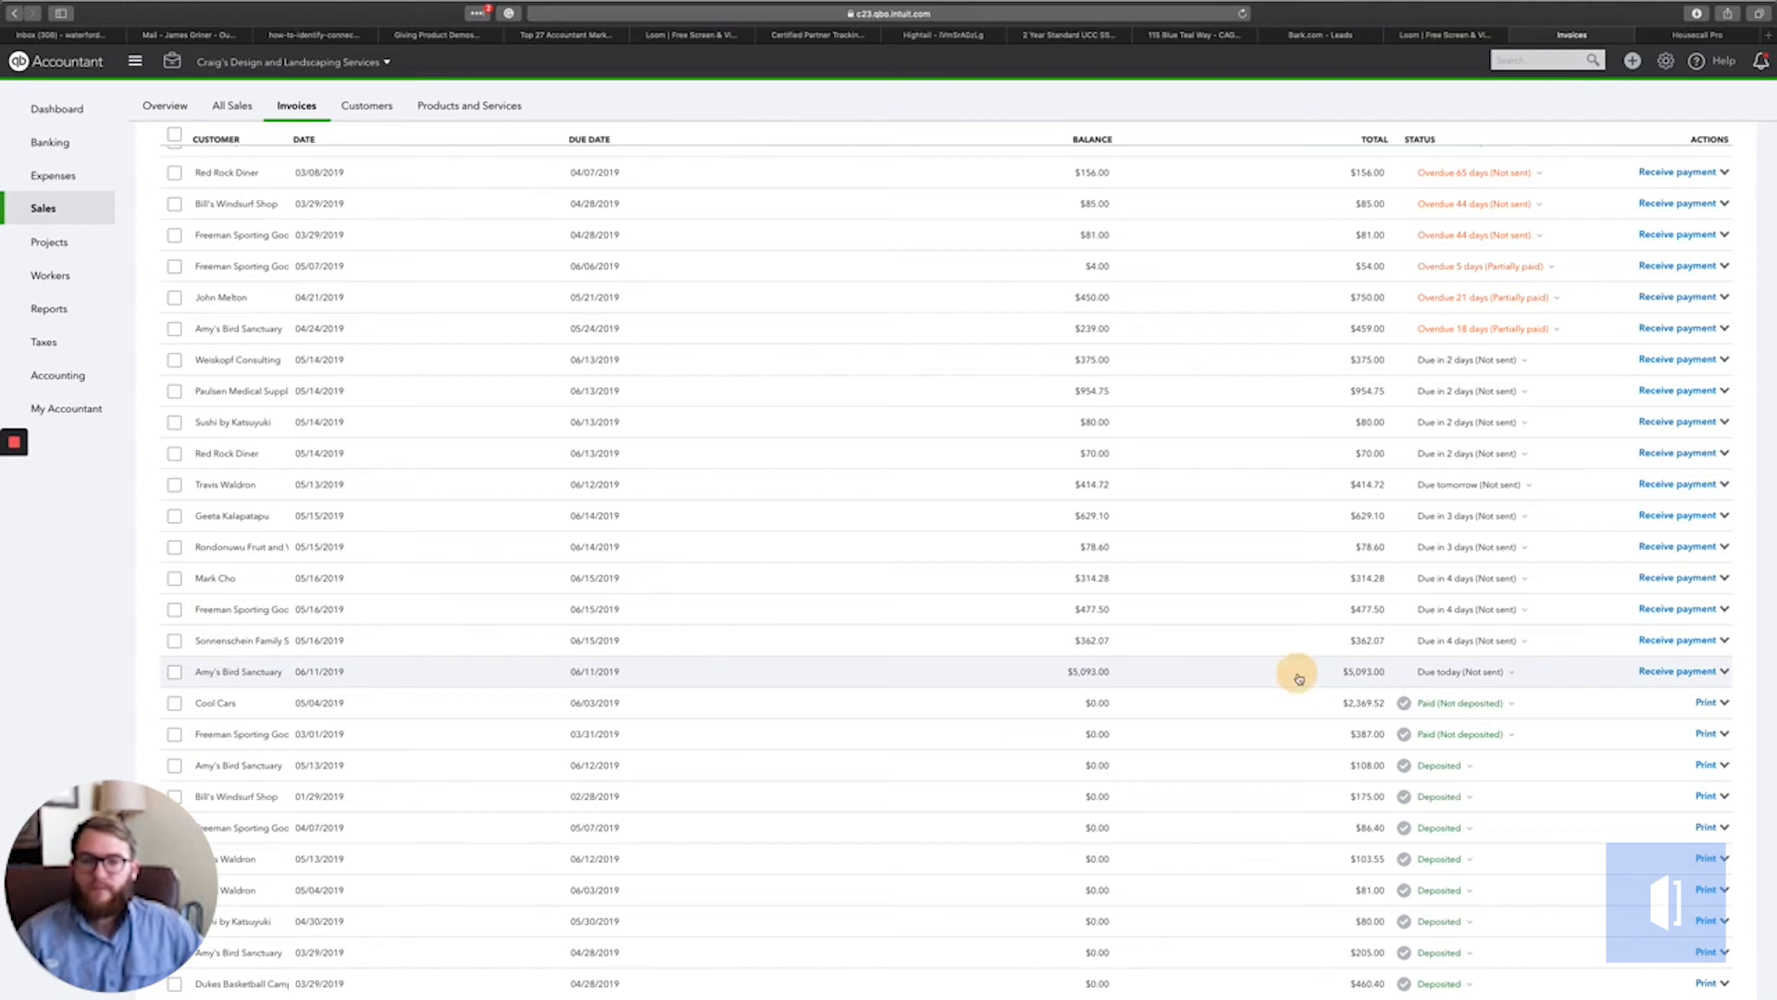
Start a payment on the Housecall Pro job and choose Homeowner Financing as the other payment type
left_click(1697, 34)
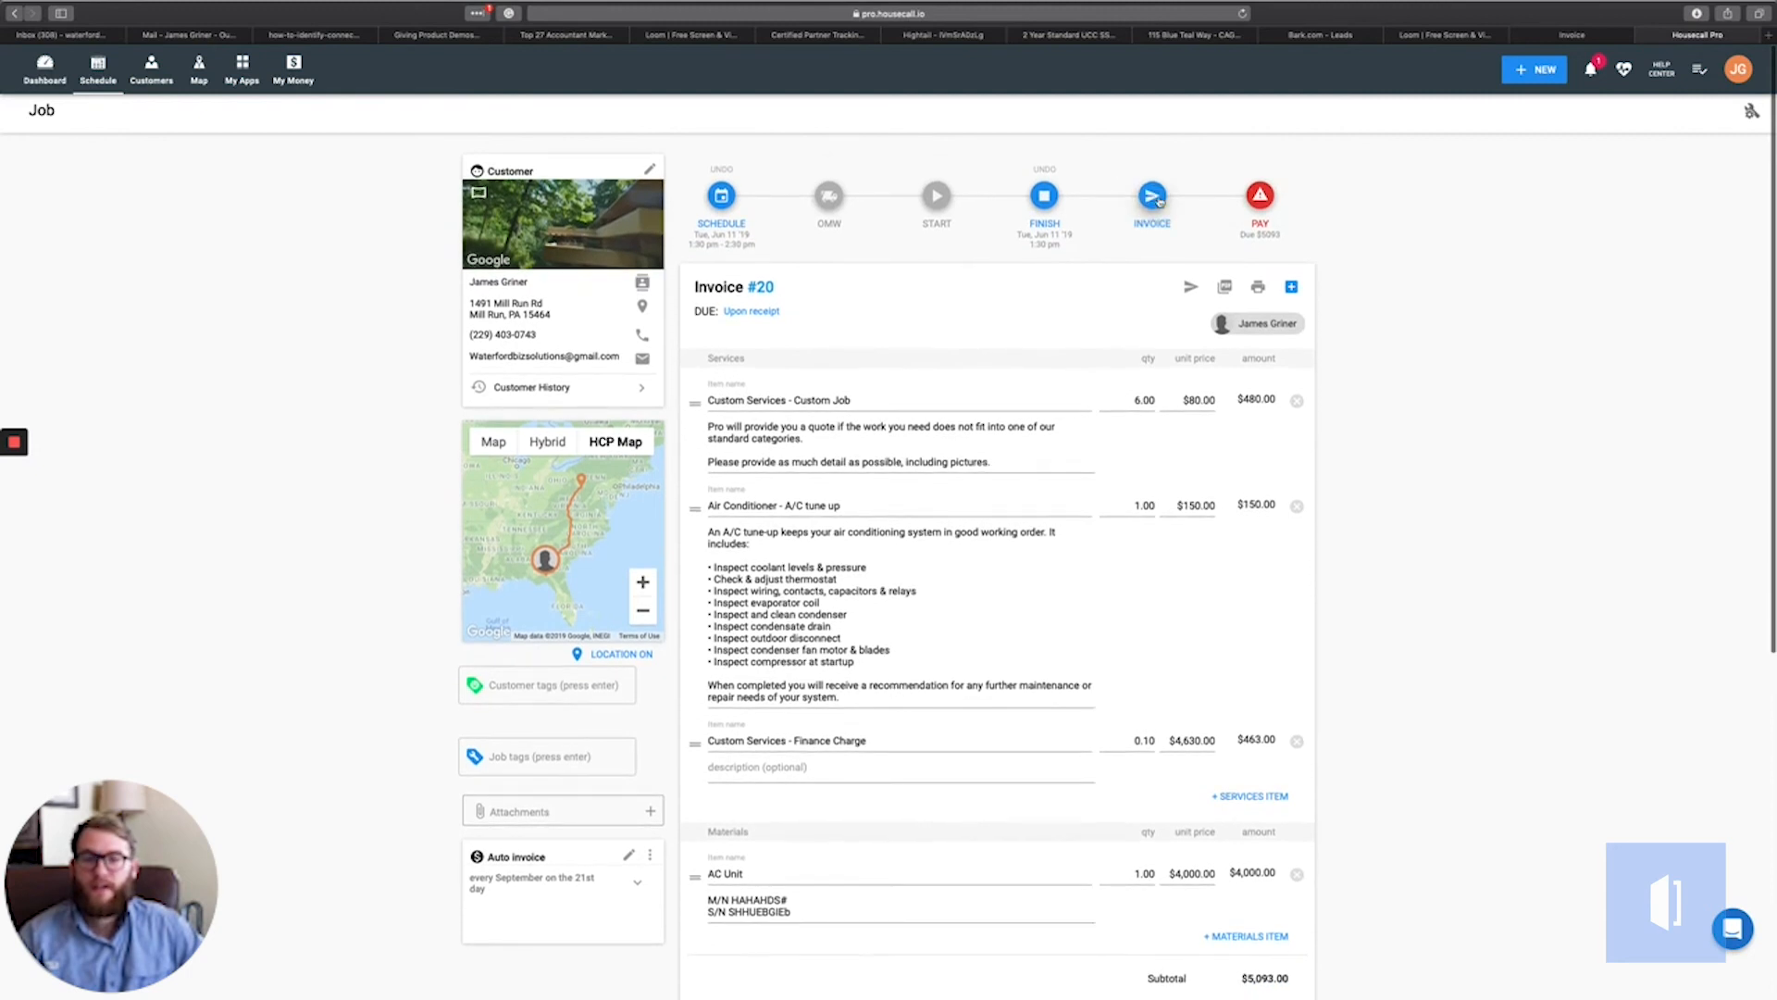
left_click(1261, 202)
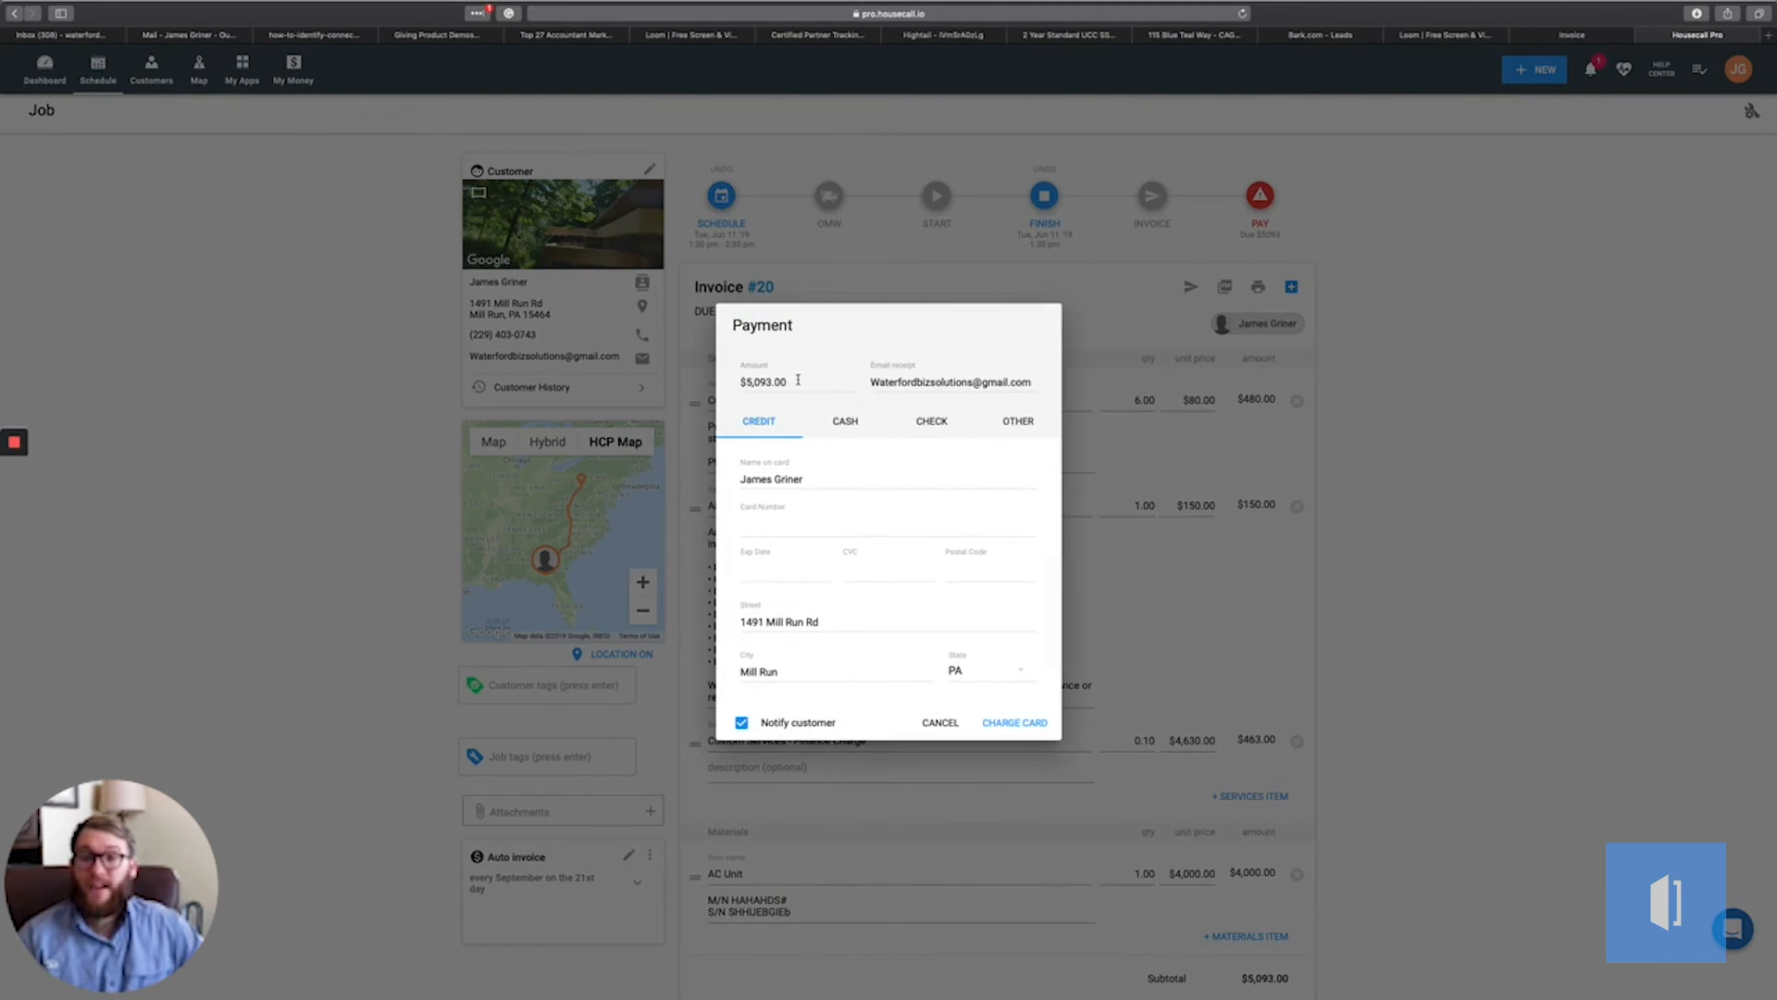
left_click(1016, 427)
left_click(978, 560)
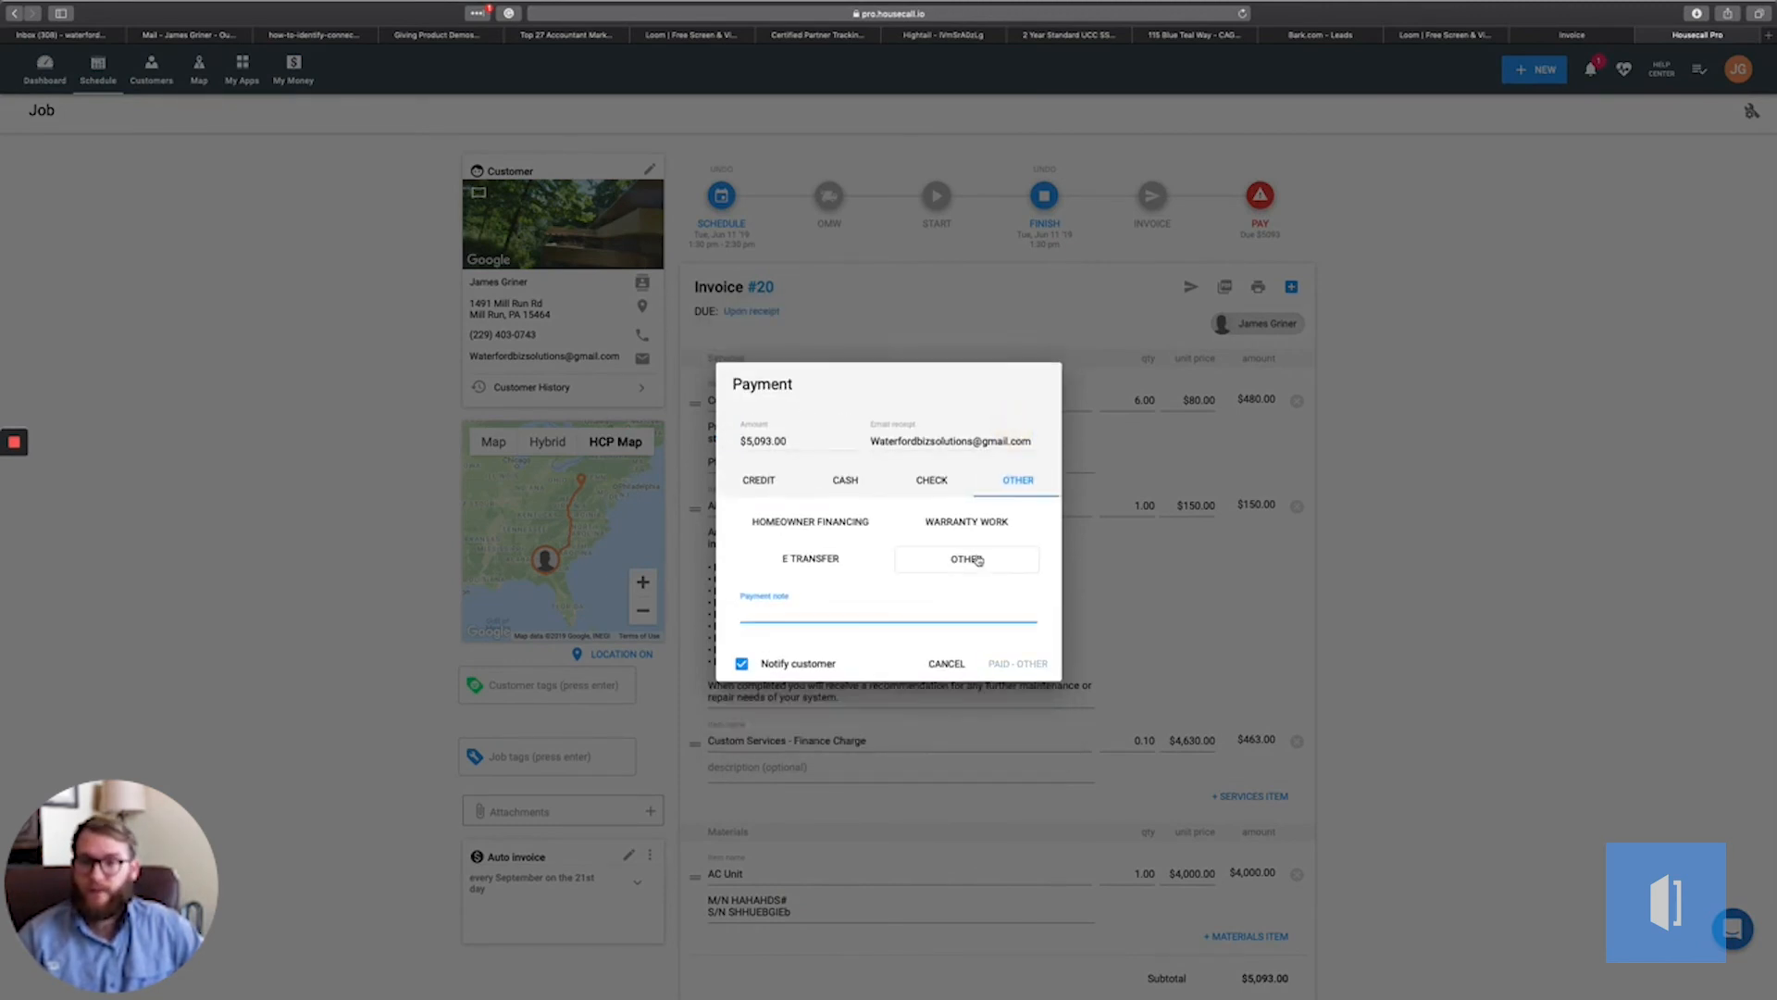
left_click(808, 524)
Add the payment note "Financed through XYZ Bank", turn off customer notification and record the payment
left_click(937, 611)
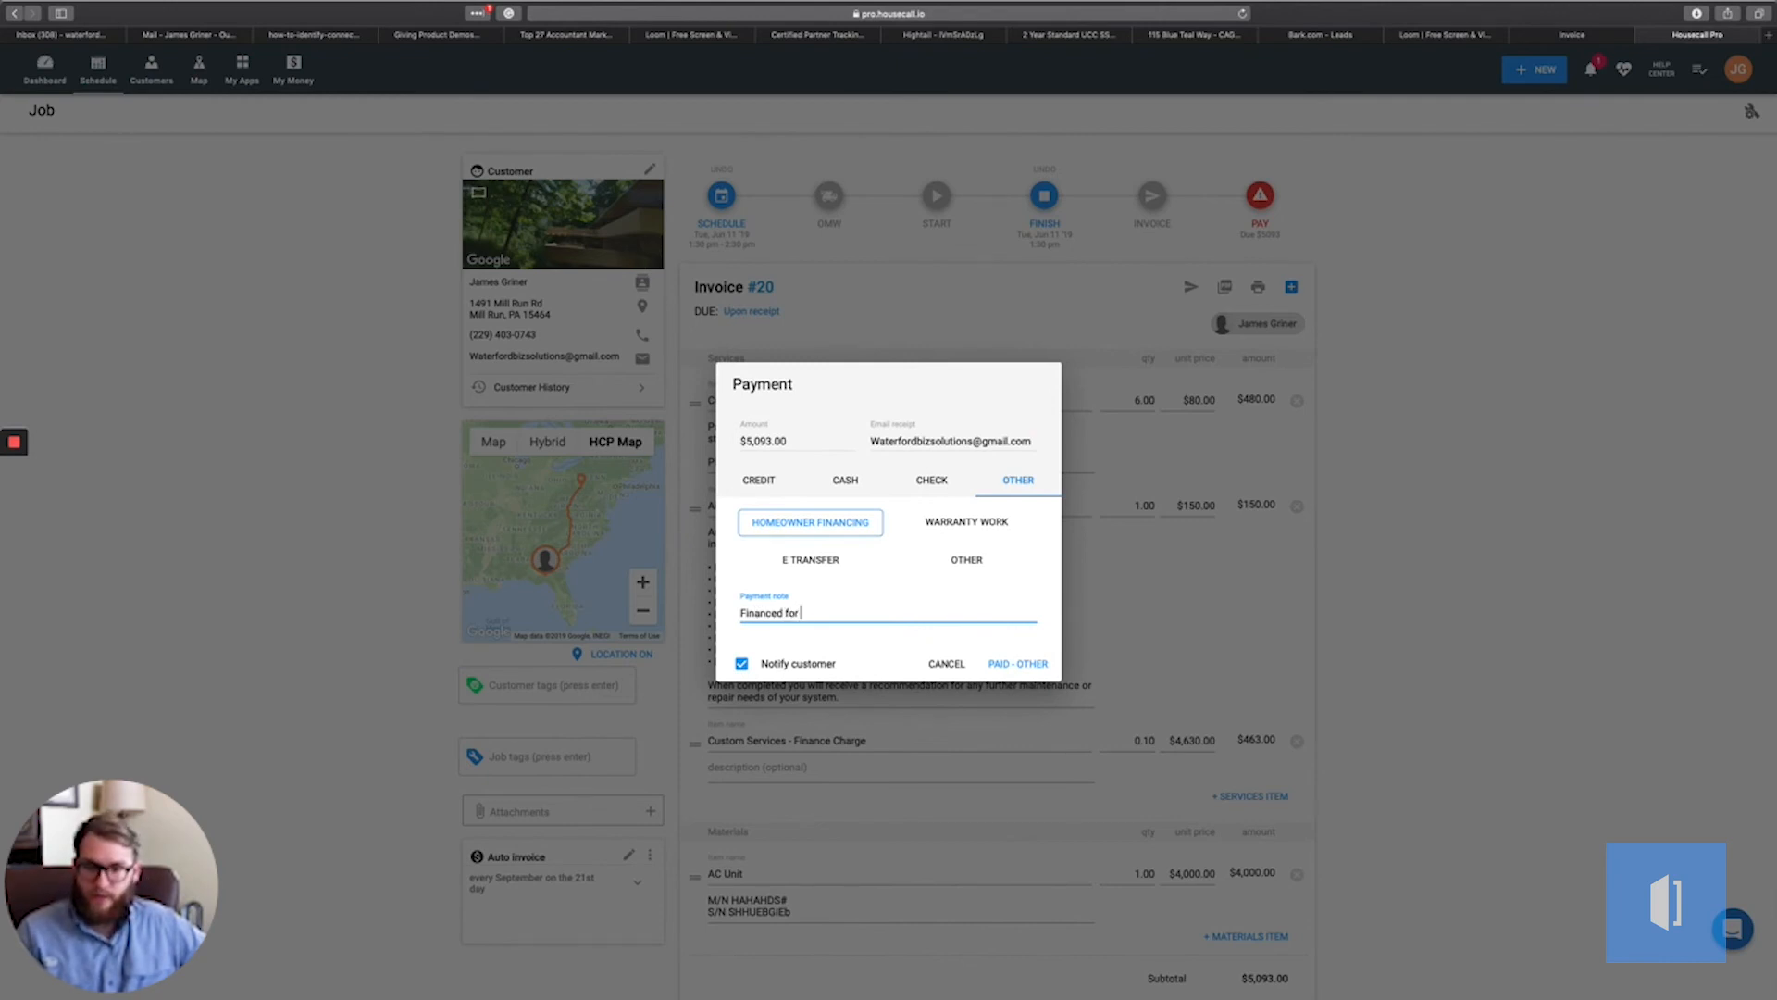
type("Financed through ")
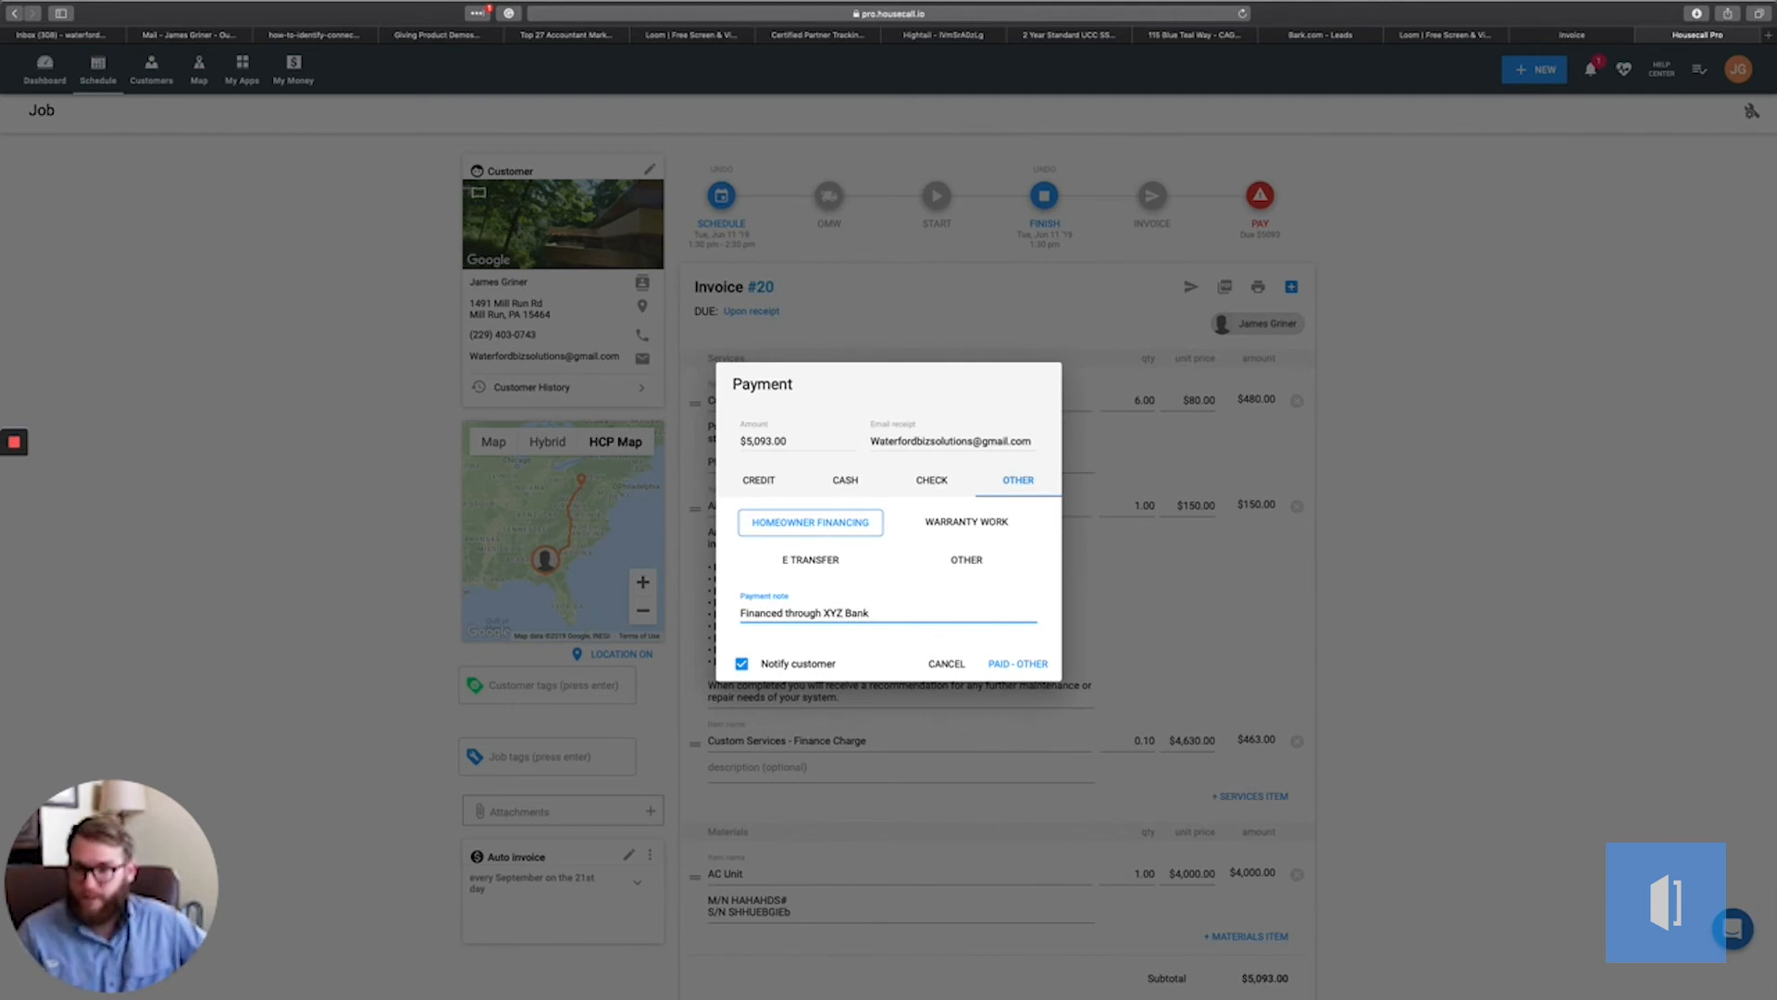
type("XYZ Bank")
left_click(742, 663)
left_click(998, 666)
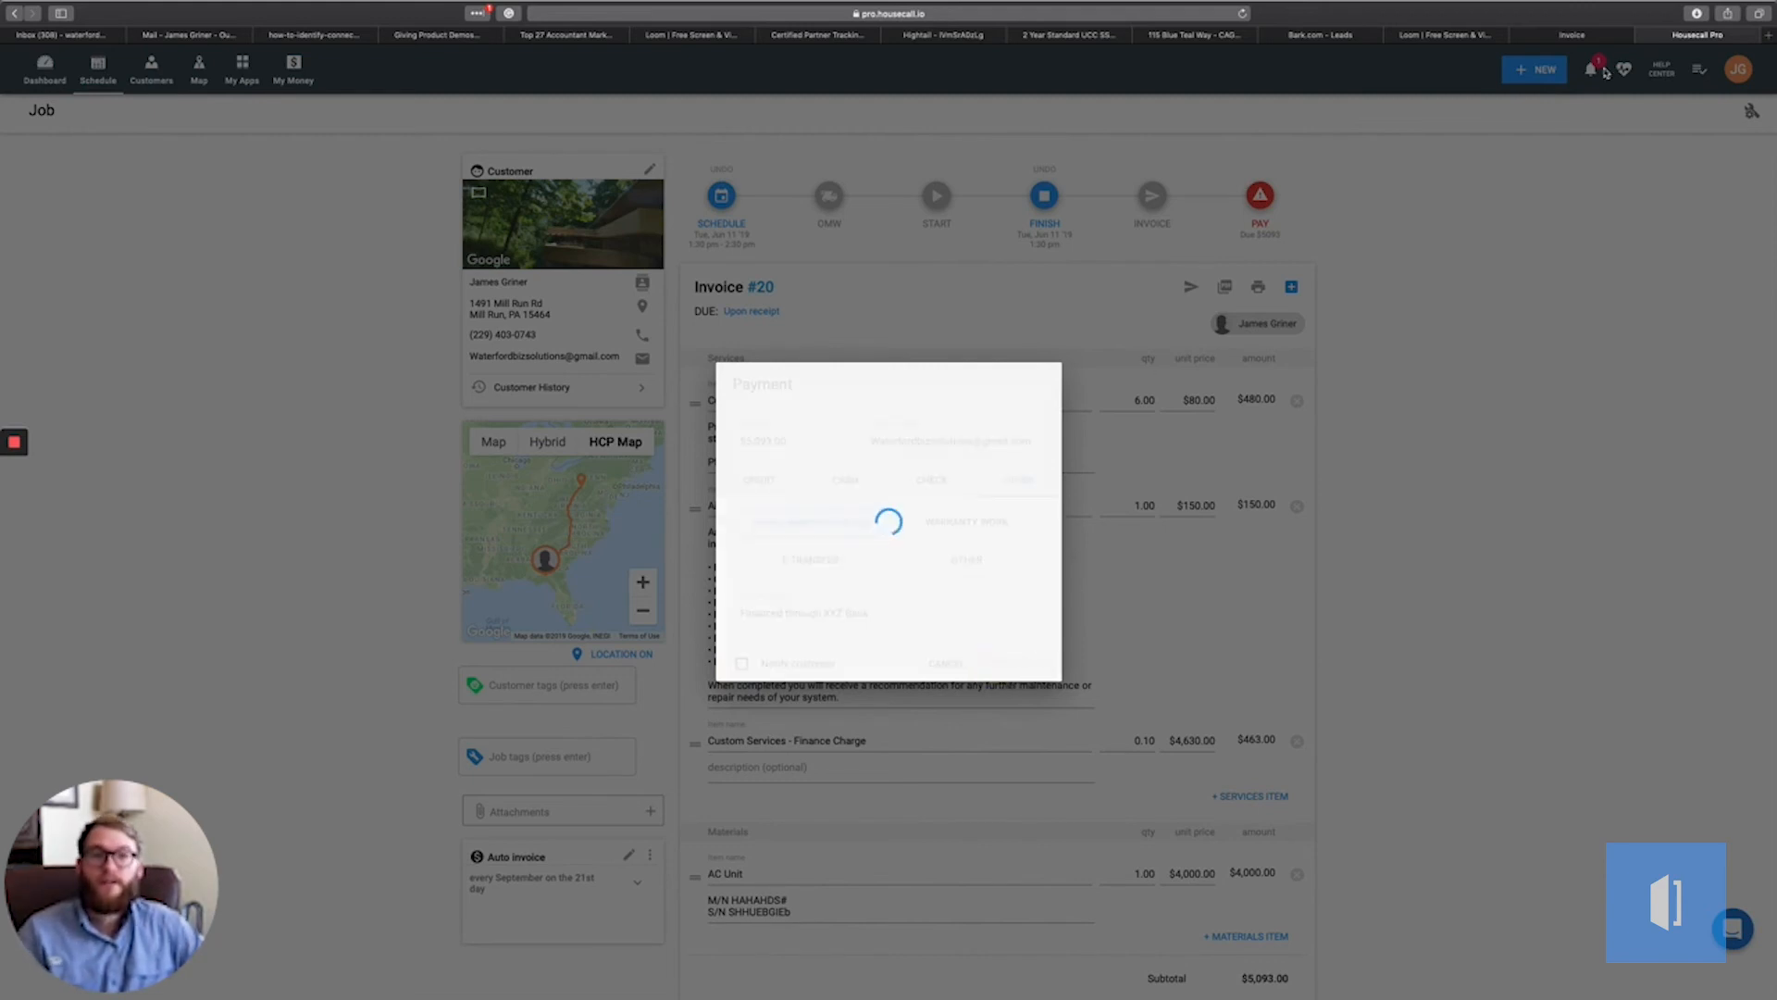
Check the payment status of the Housecall Pro job and return to the QuickBooks invoice
left_click(1585, 37)
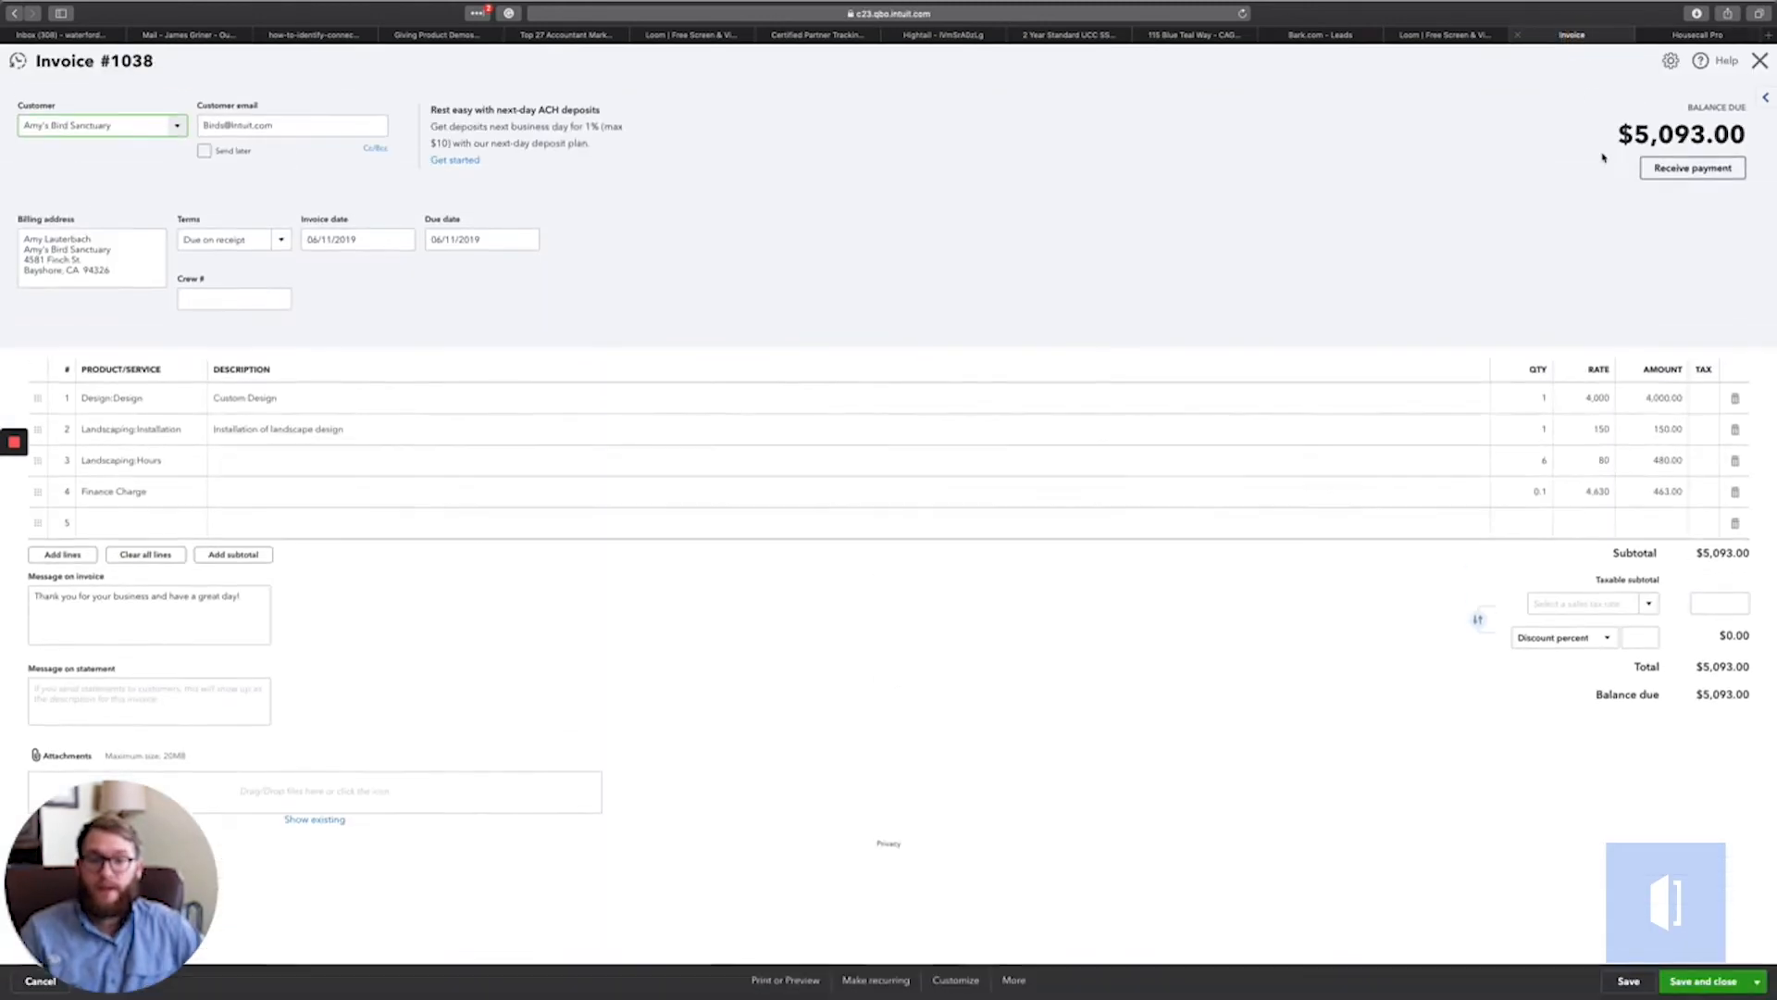
left_click(1700, 35)
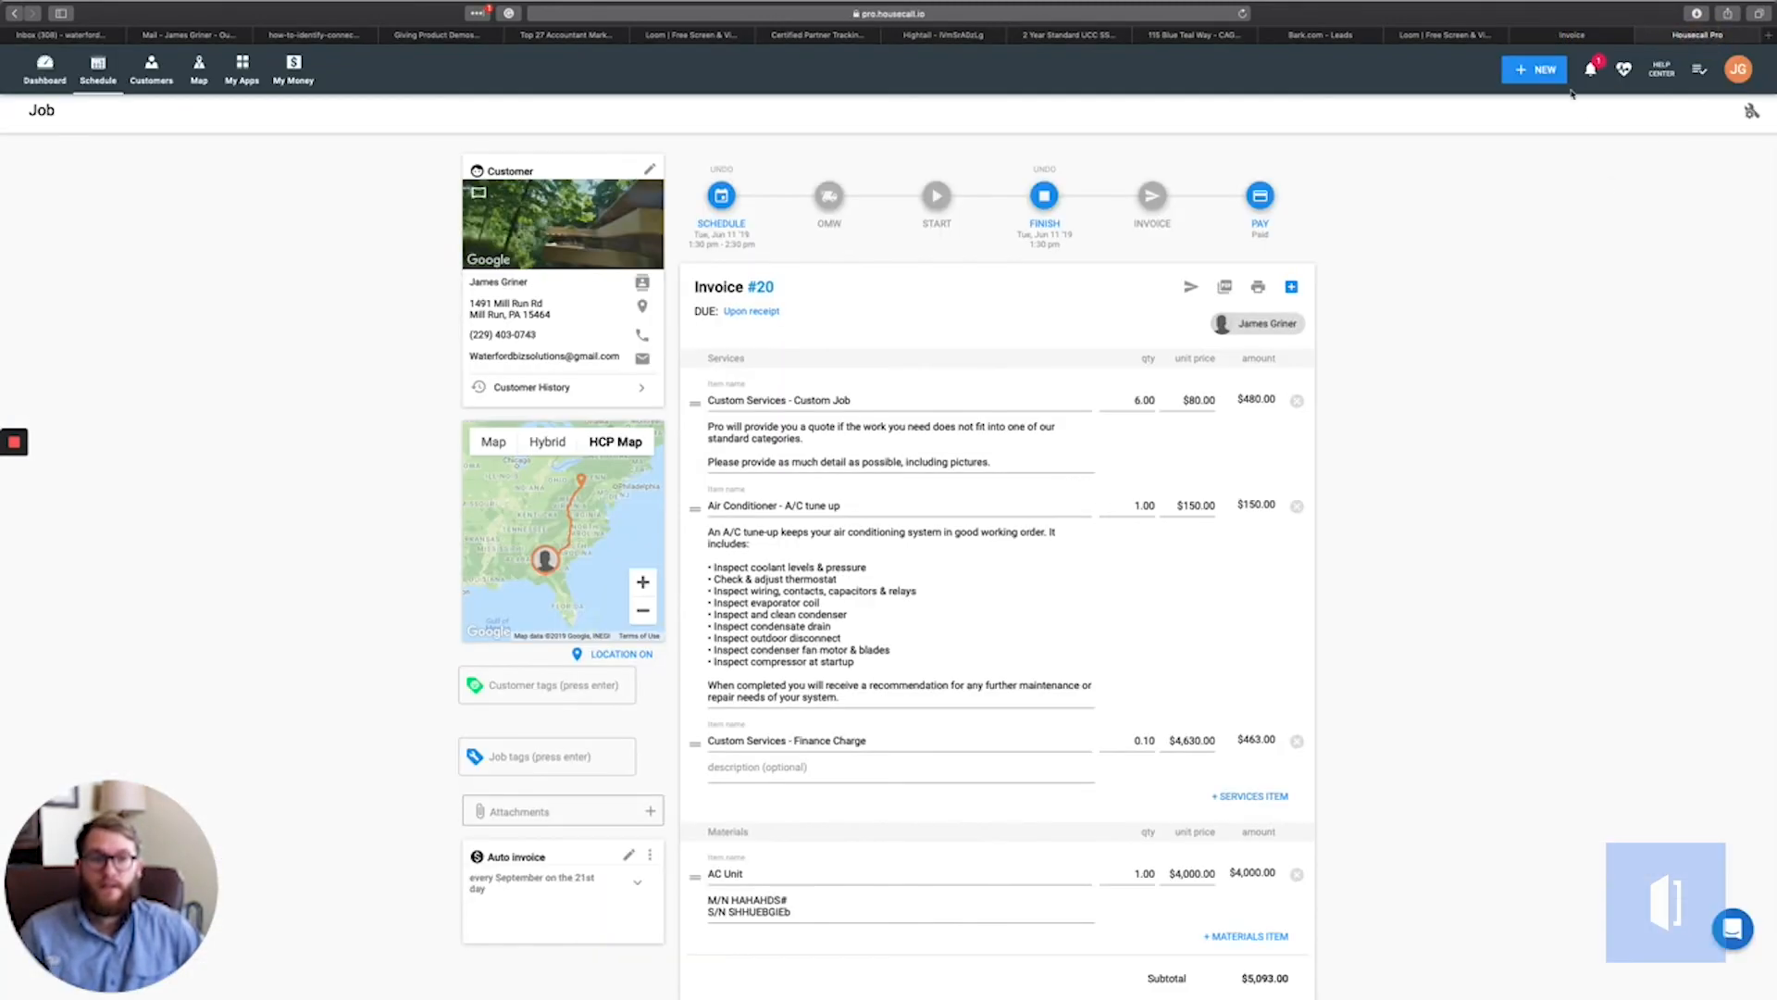
left_click(1574, 37)
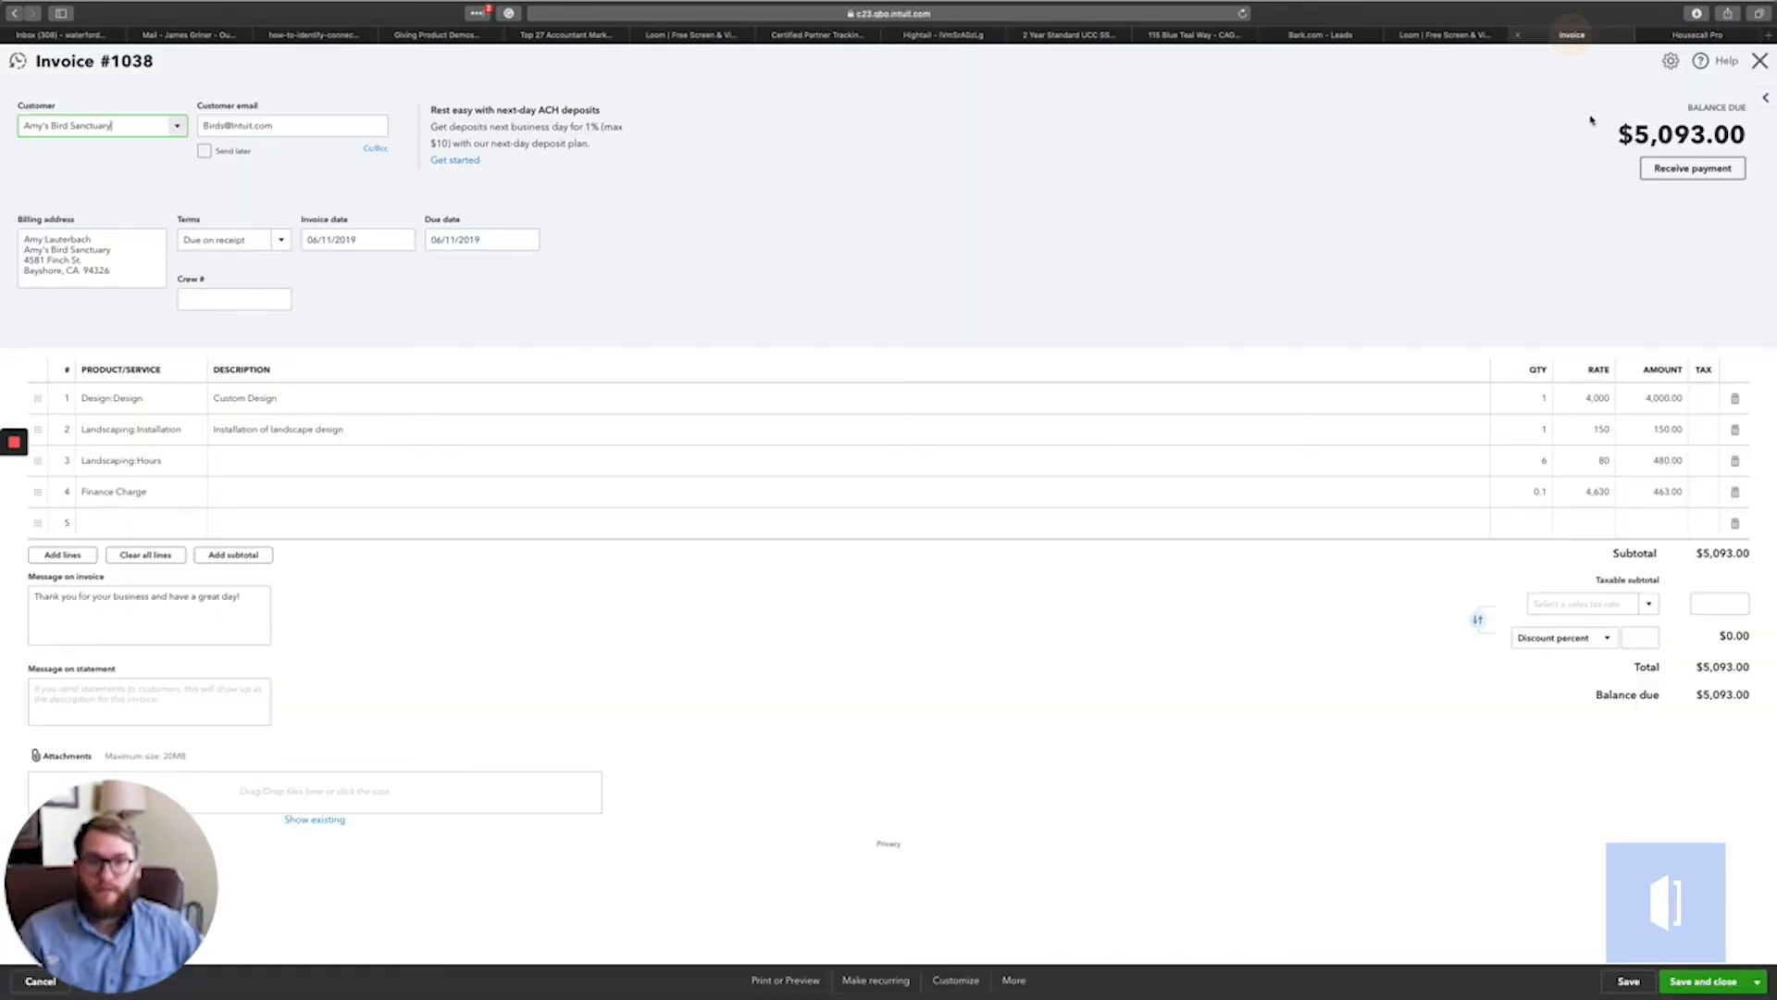
Inspect the status tracker of the 06/11/2019 Amy's Bird Sanctuary invoice in the invoice list and reopen the invoice
left_click(1761, 66)
scroll(1310, 731, "down", 5)
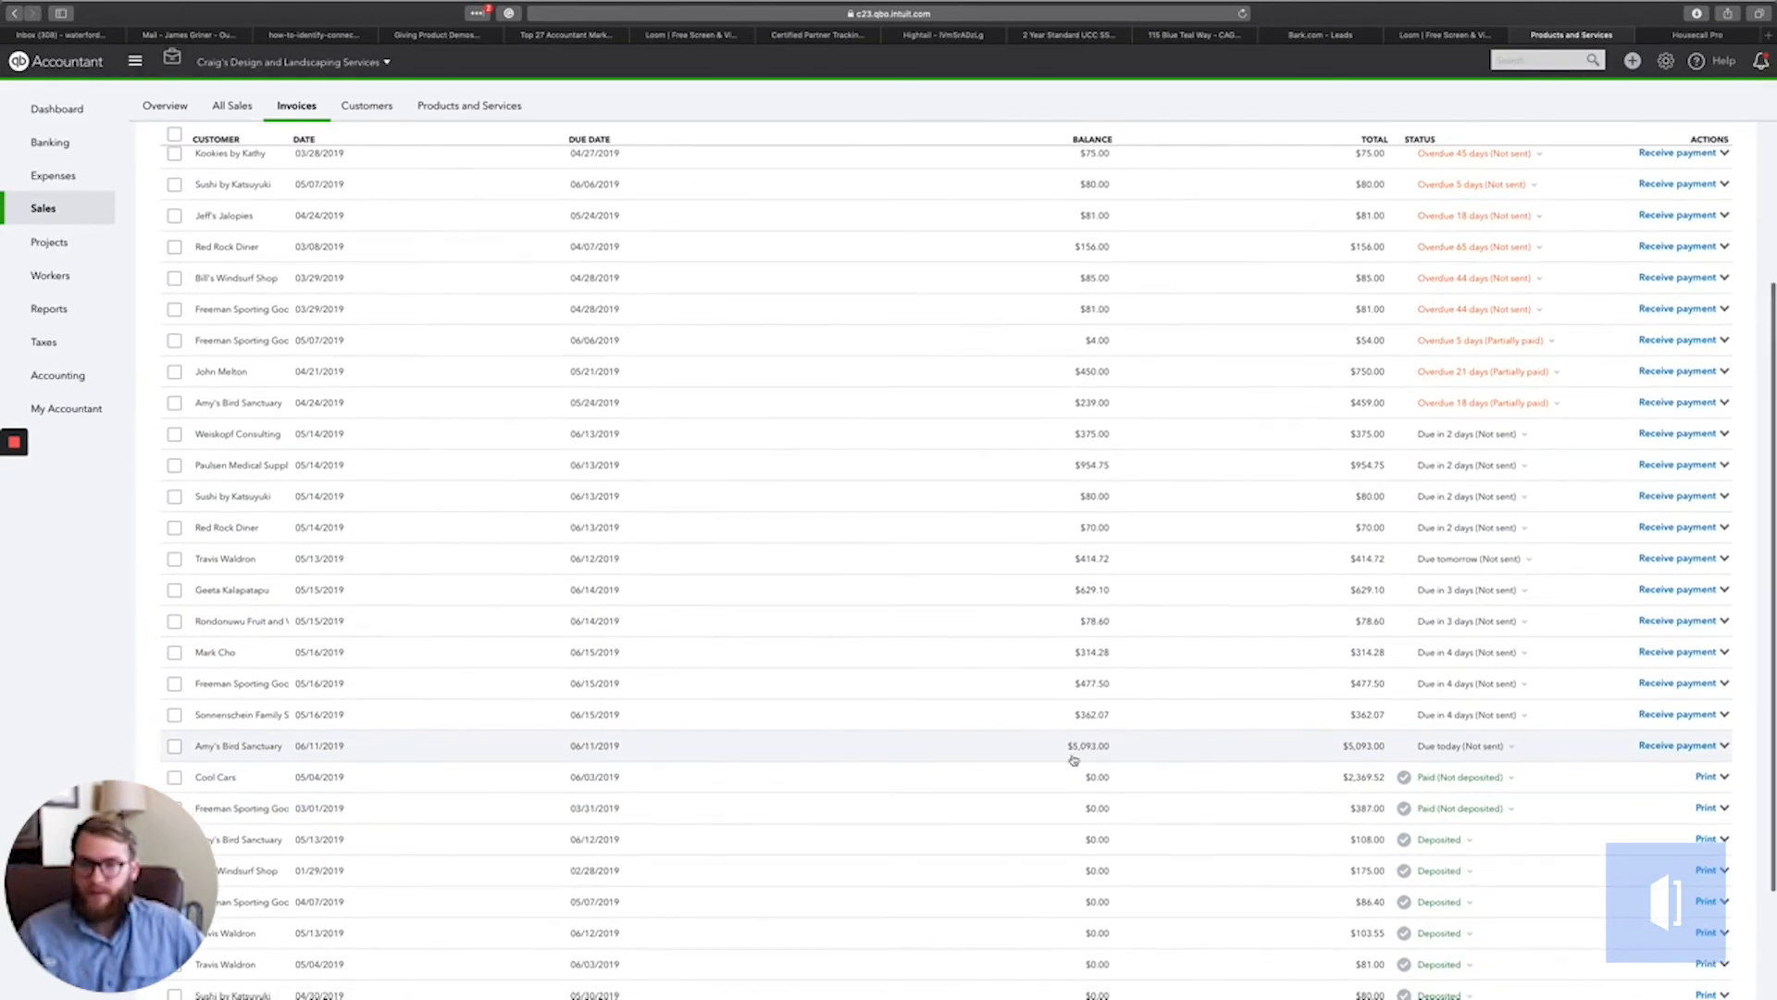
left_click(1433, 746)
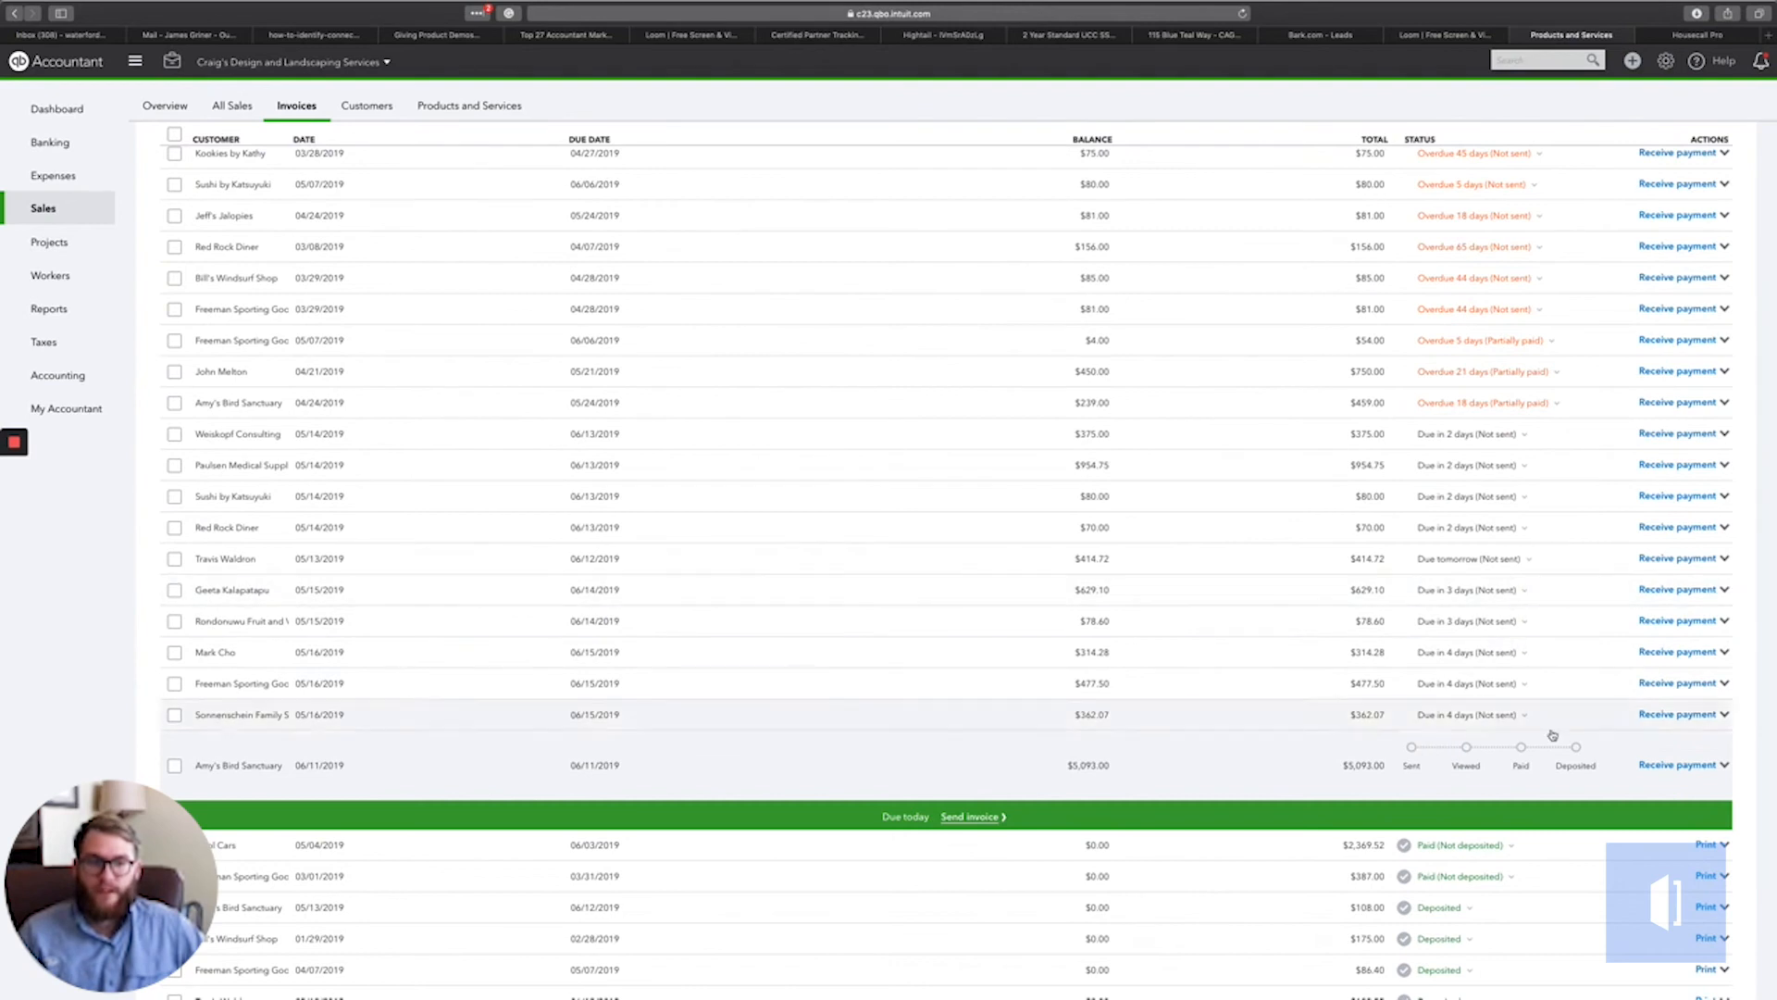
left_click(991, 770)
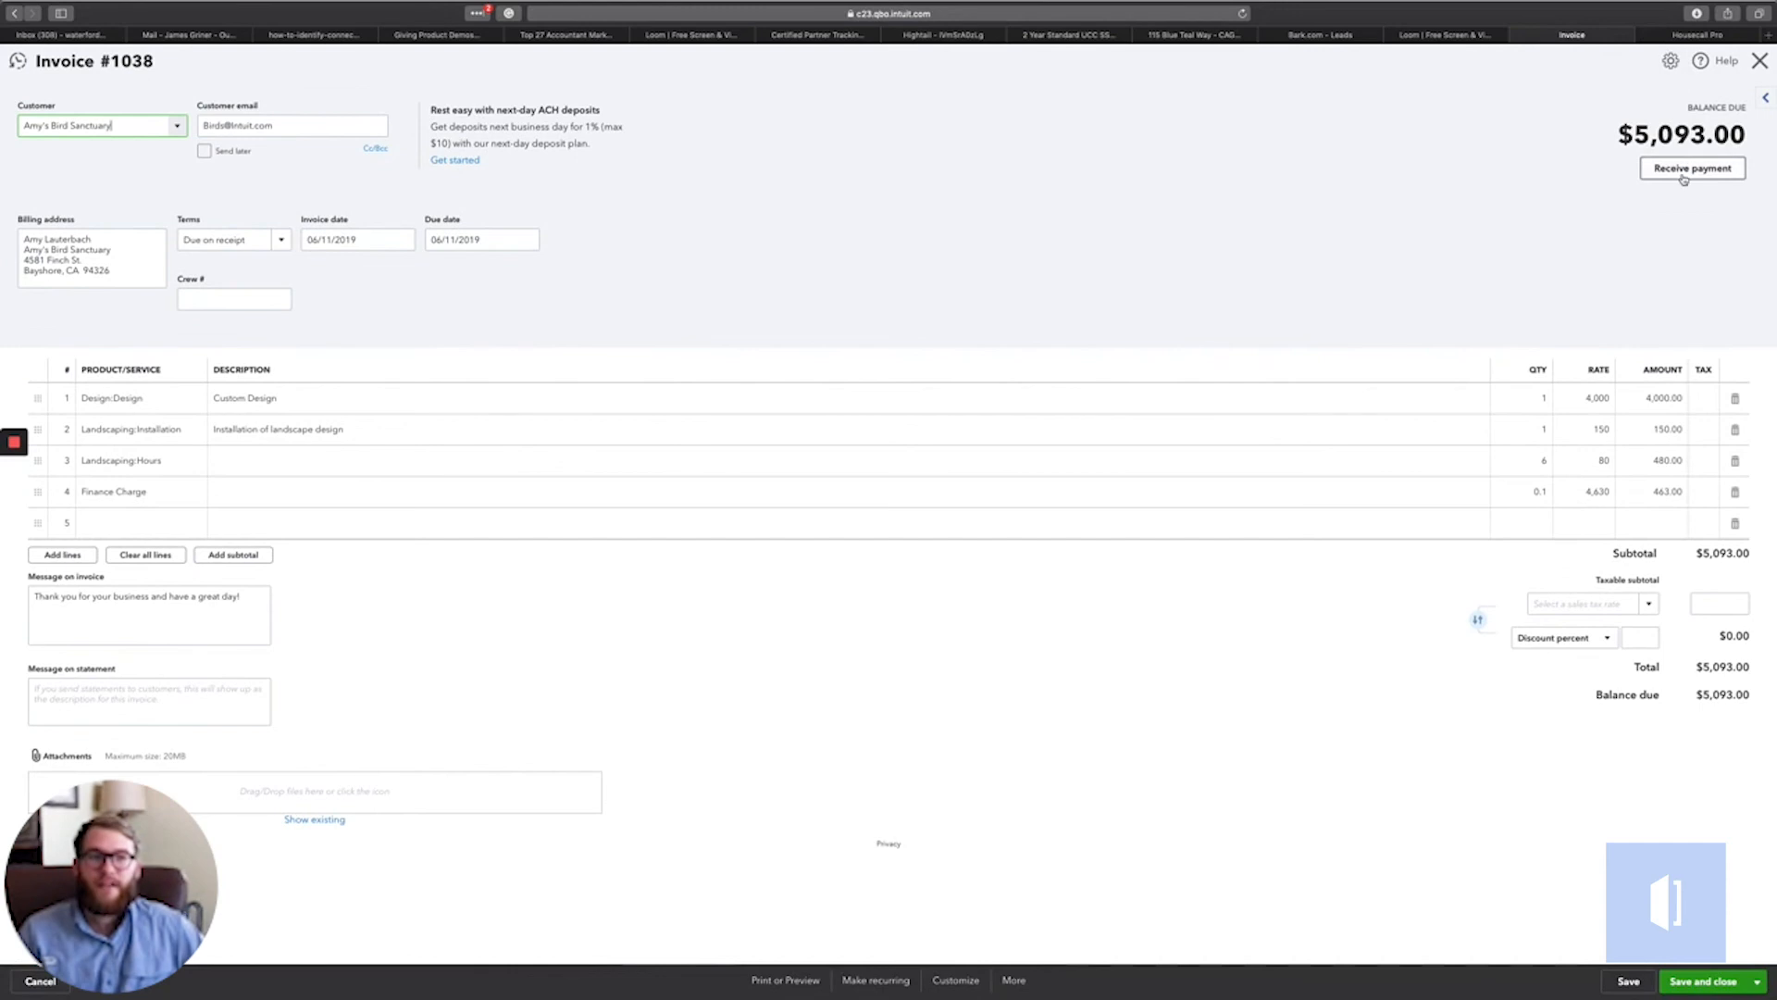
Start receiving the payment for the 06/11/2019 Amy's Bird Sanctuary invoice and choose Check as the payment method
left_click(1683, 175)
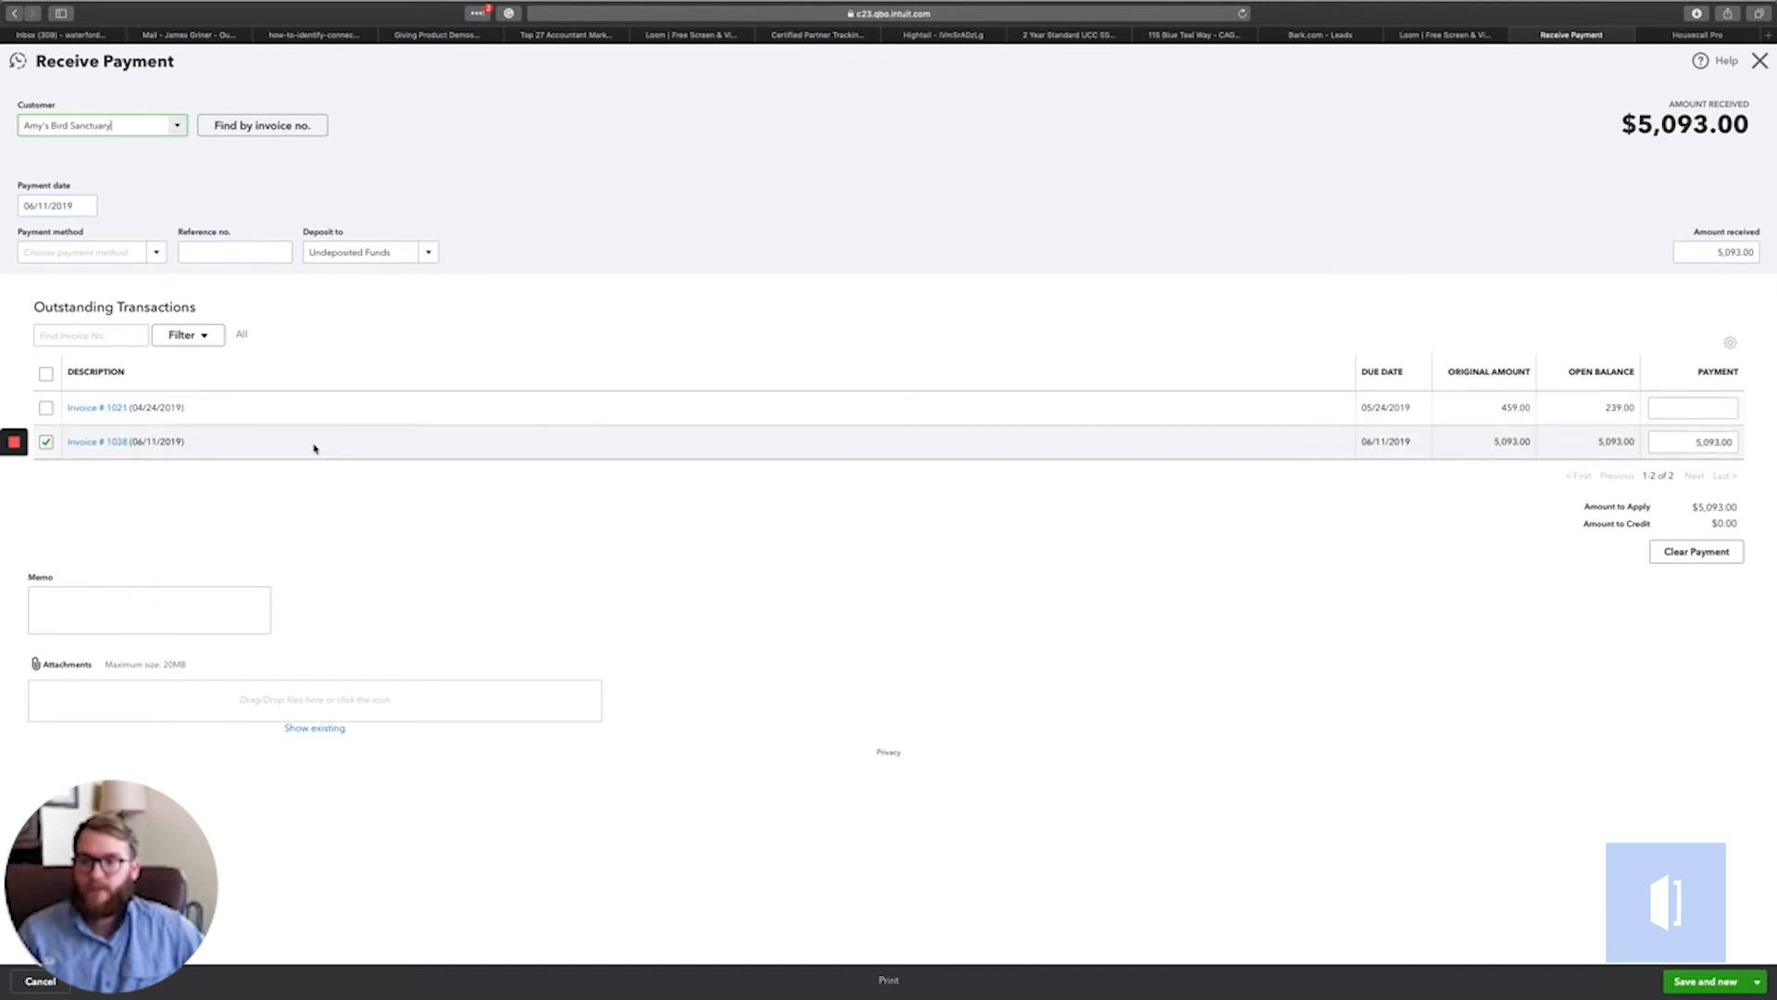
left_click(153, 252)
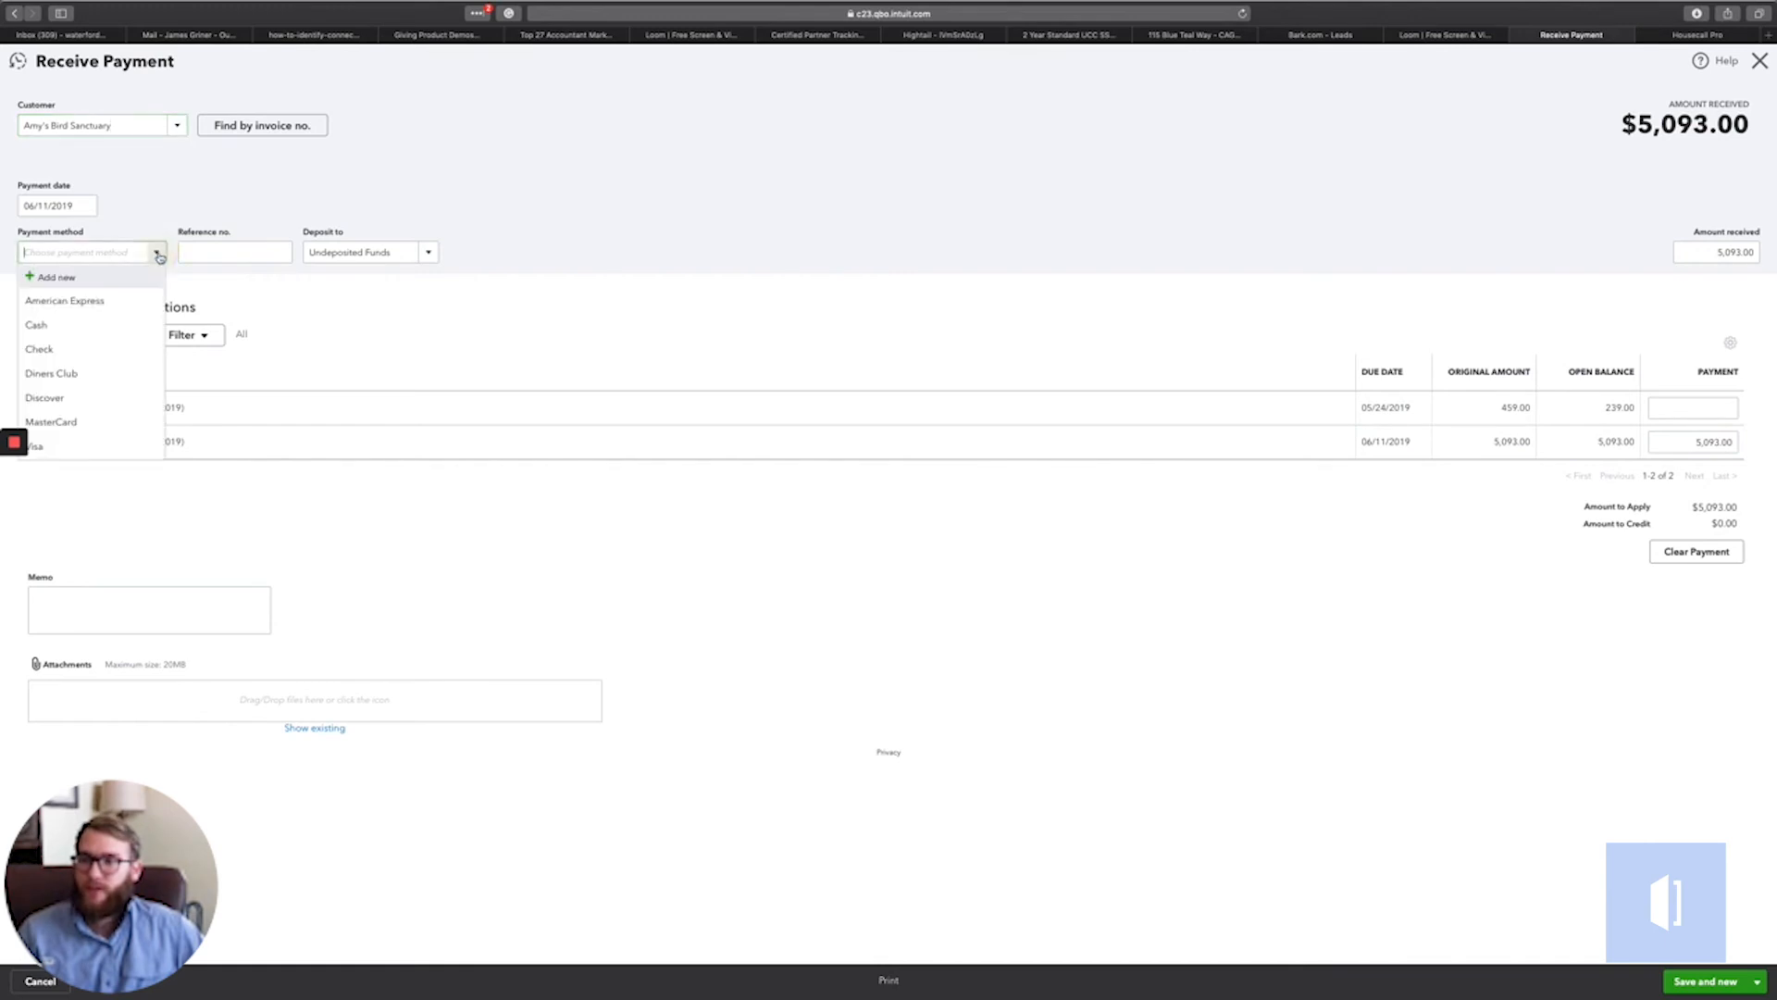
left_click(99, 357)
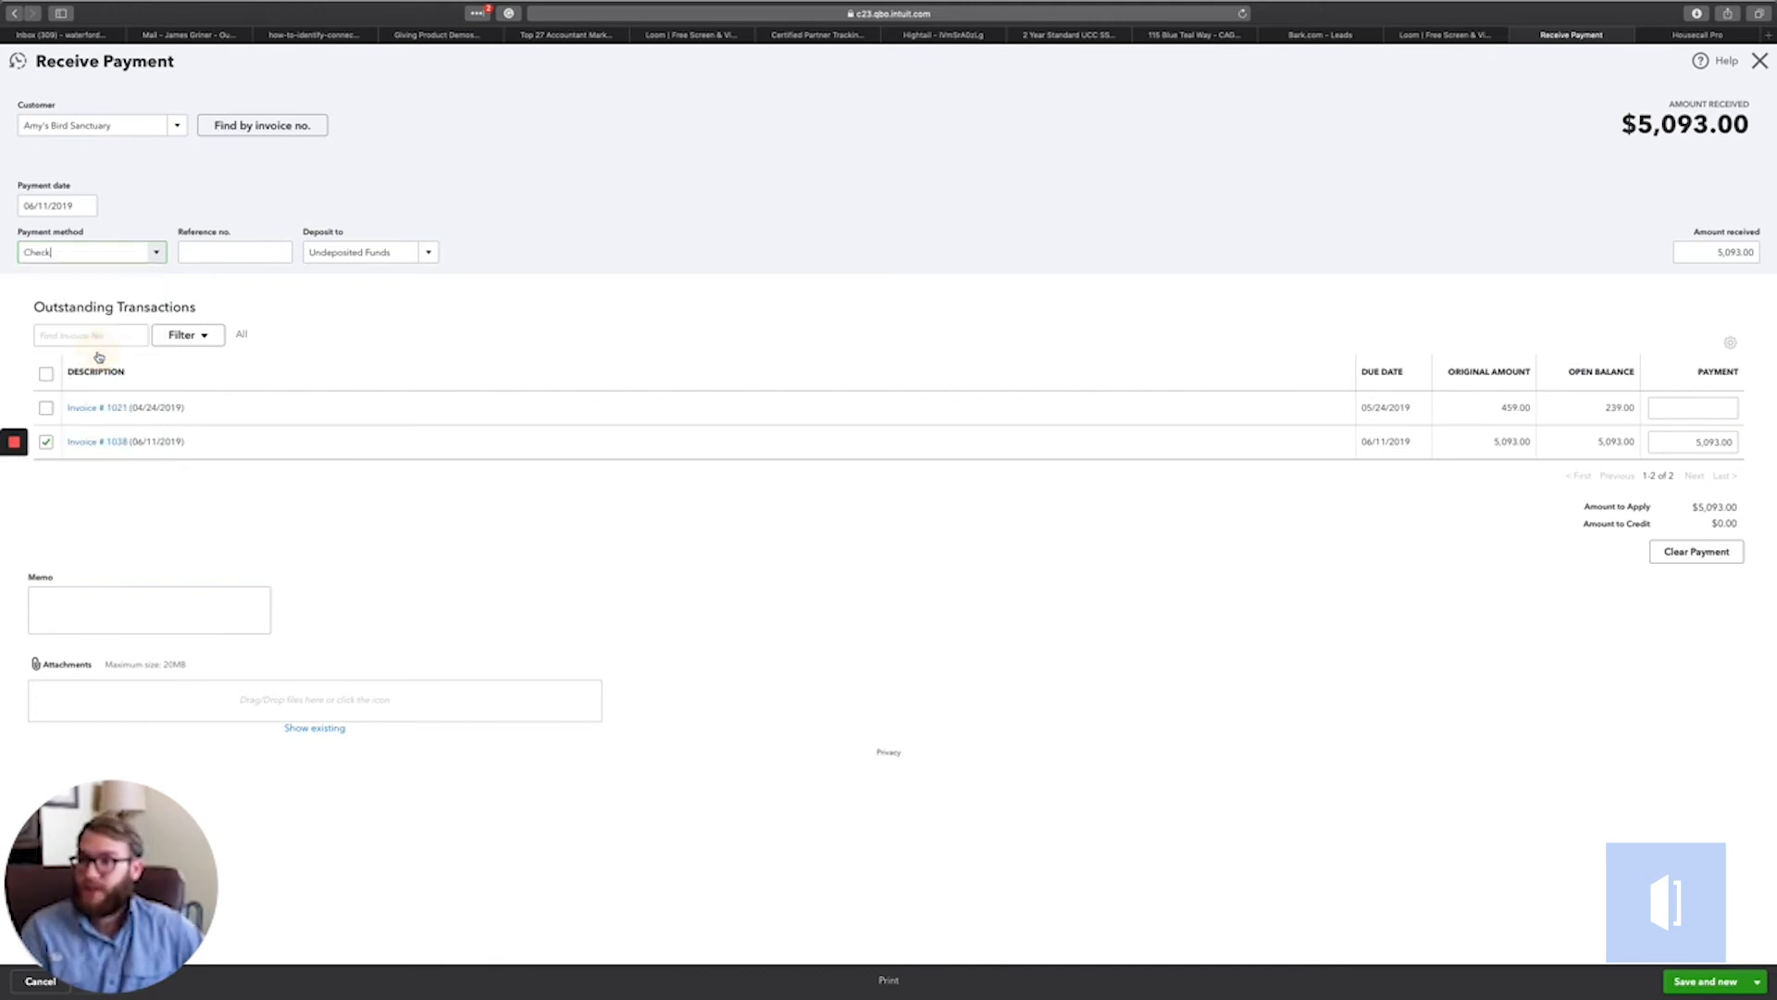
left_click(209, 254)
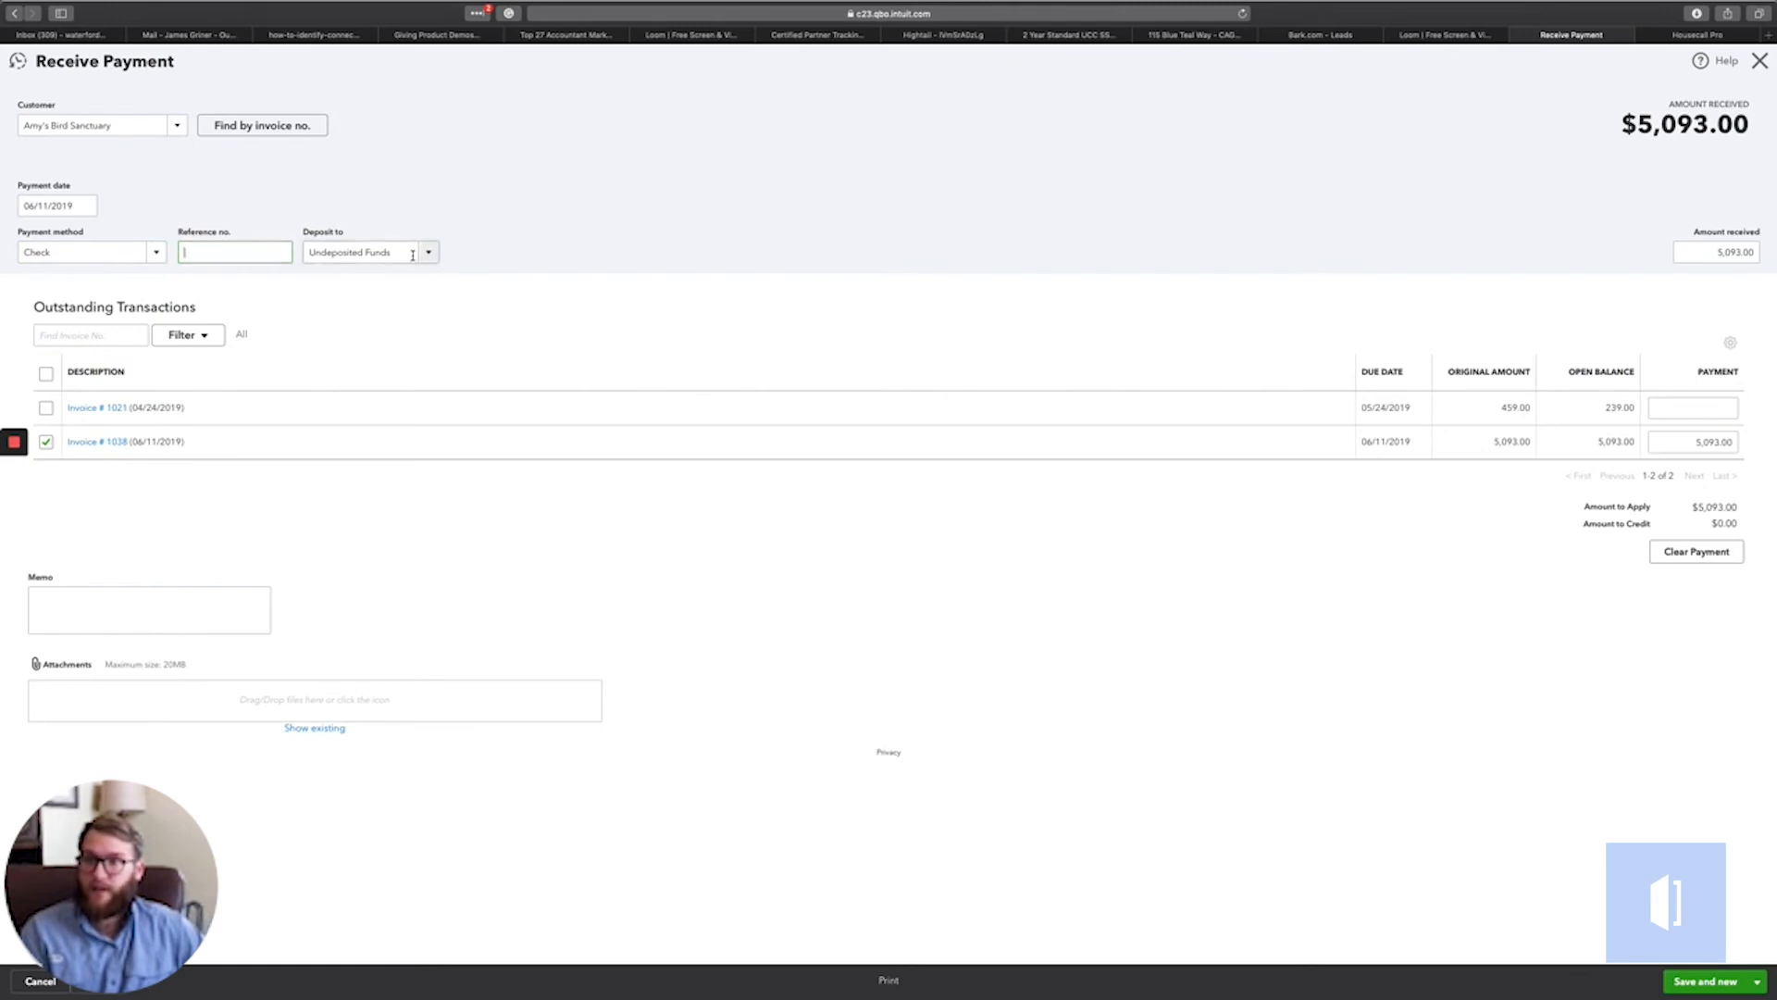
Keep Undeposited Funds as the deposit account, save the received payment and close the payment form
left_click(384, 252)
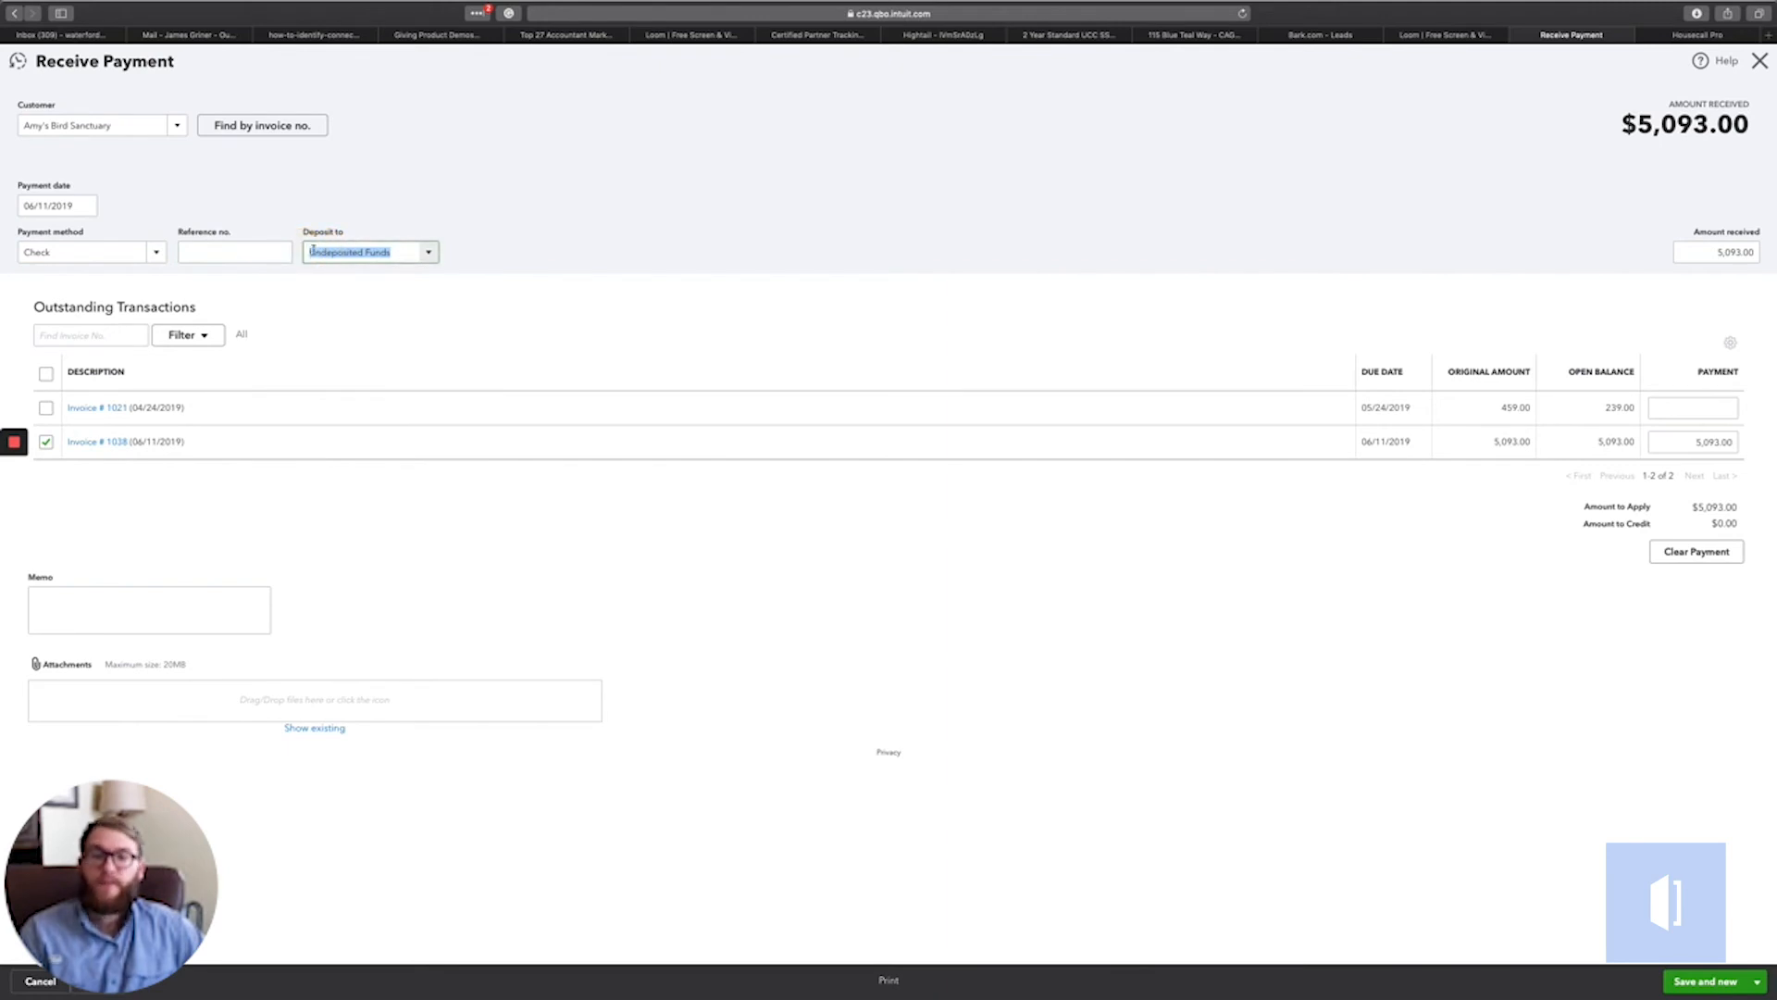
left_click(428, 253)
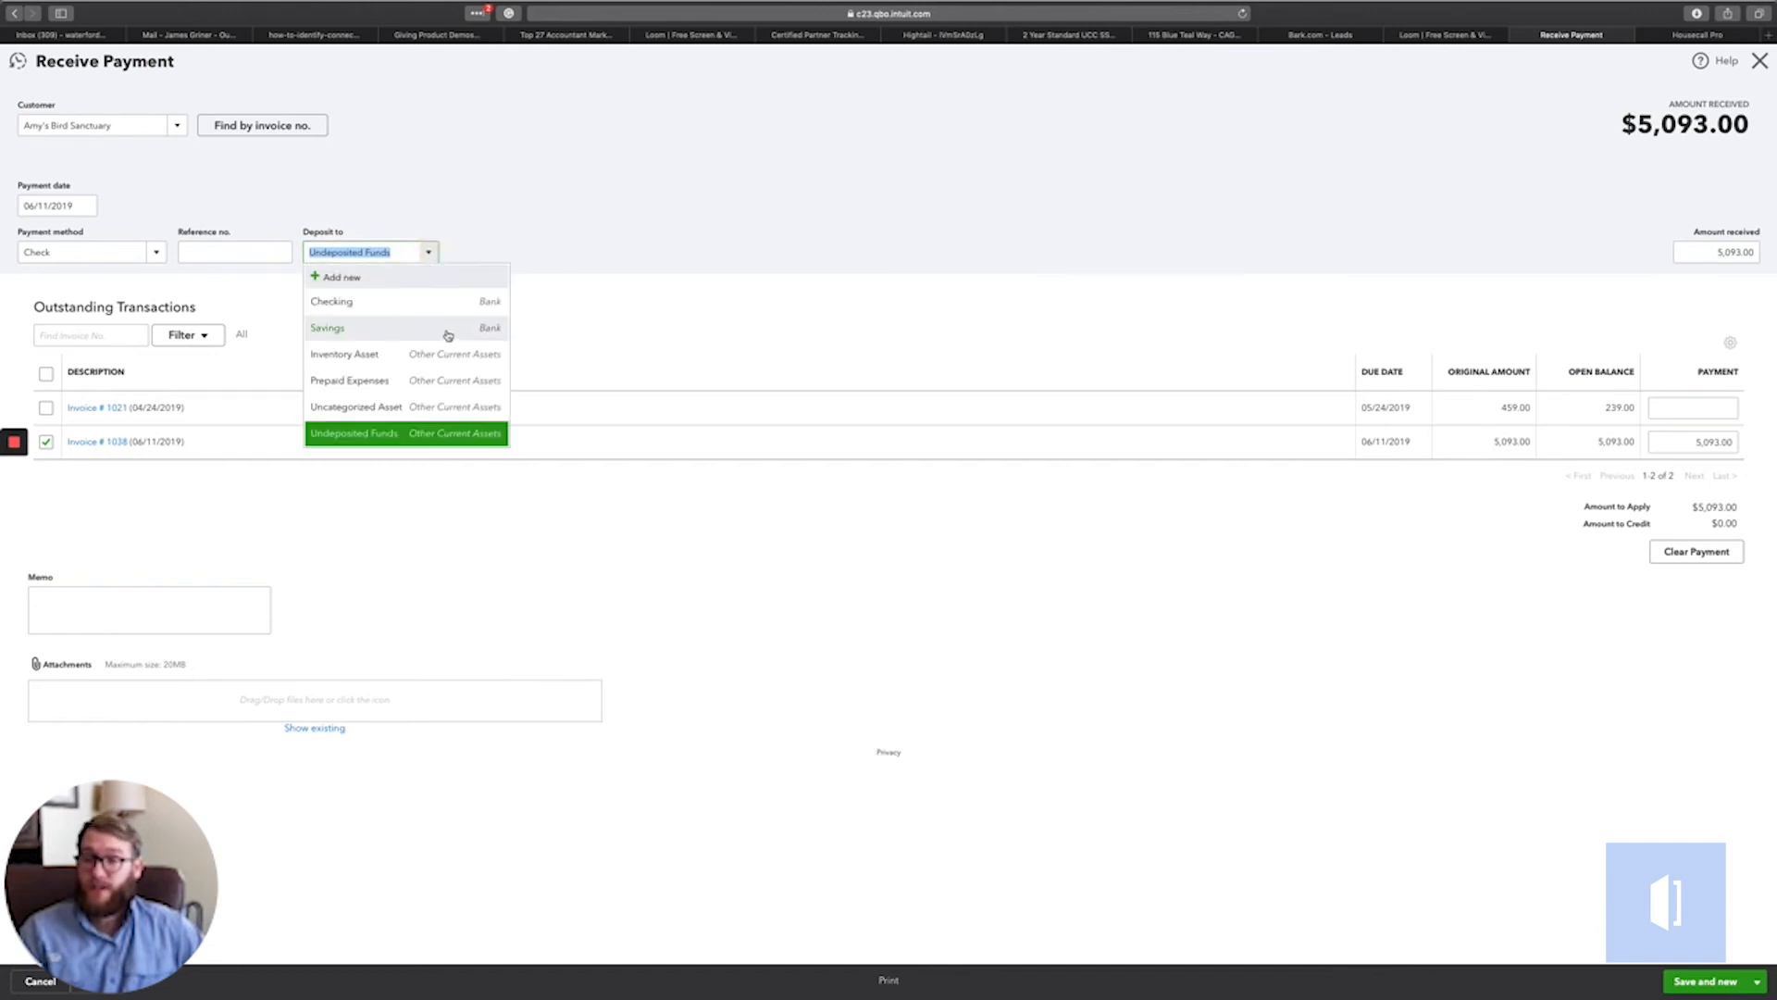
left_click(563, 243)
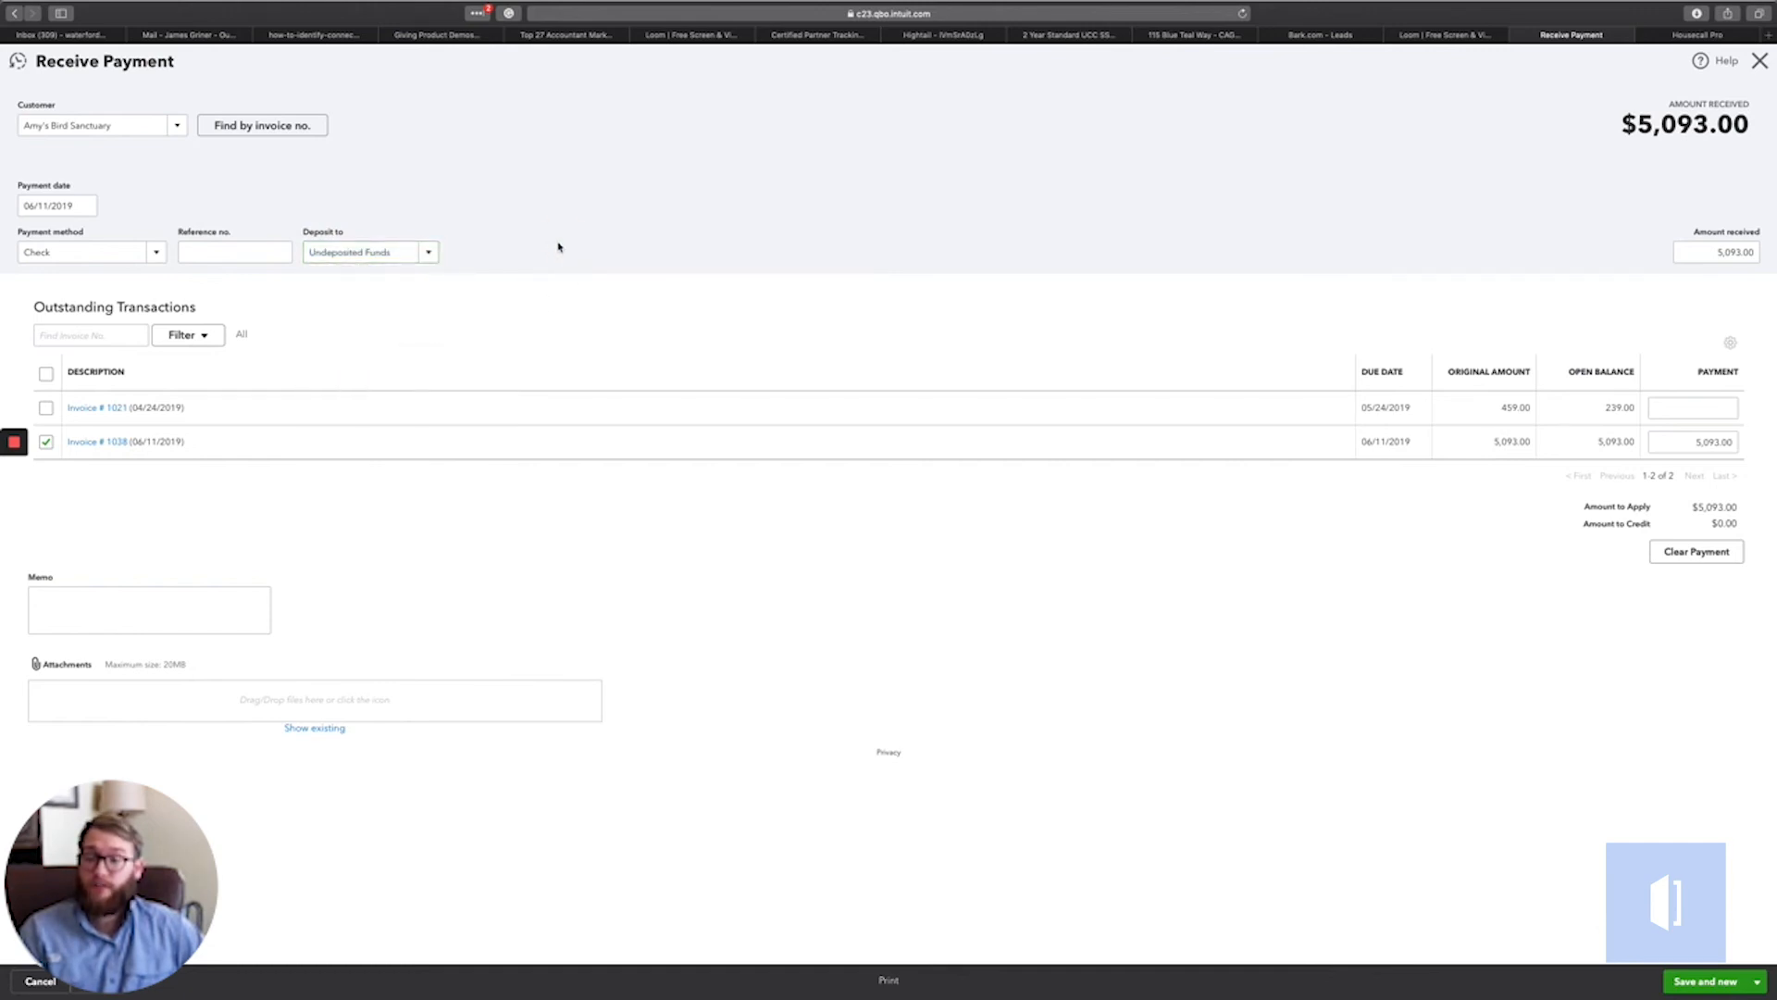
left_click(317, 252)
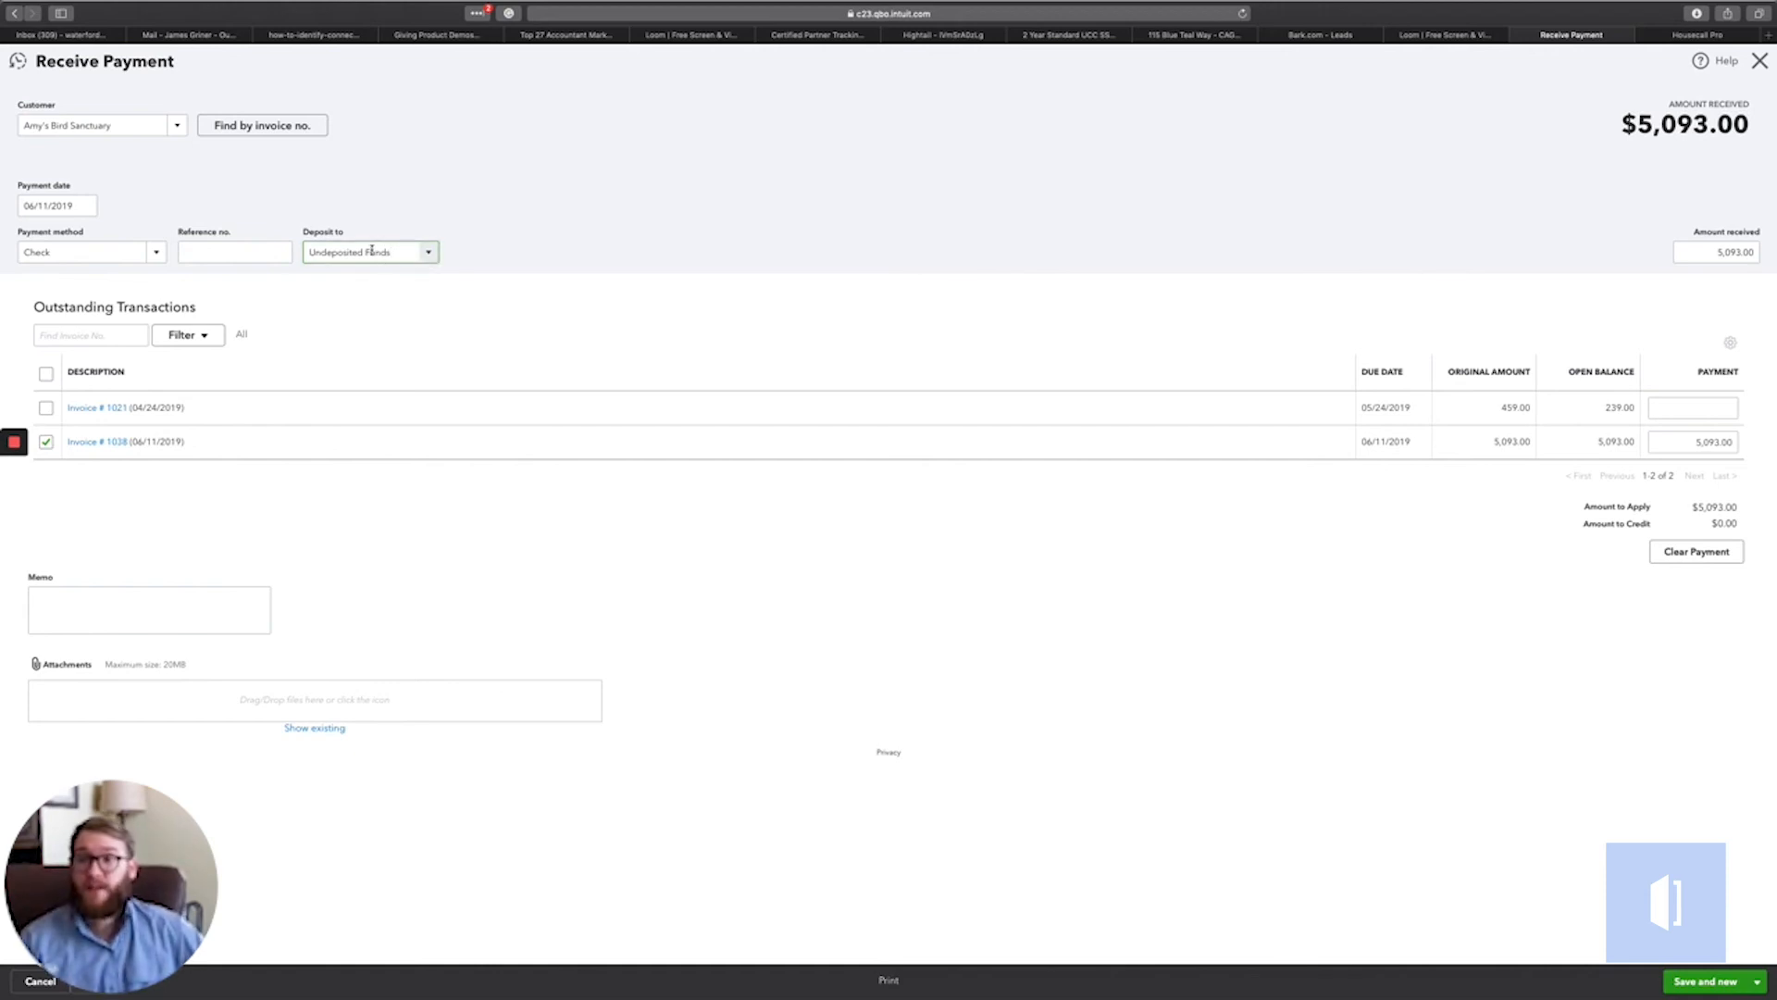
left_click_drag(390, 256, 305, 256)
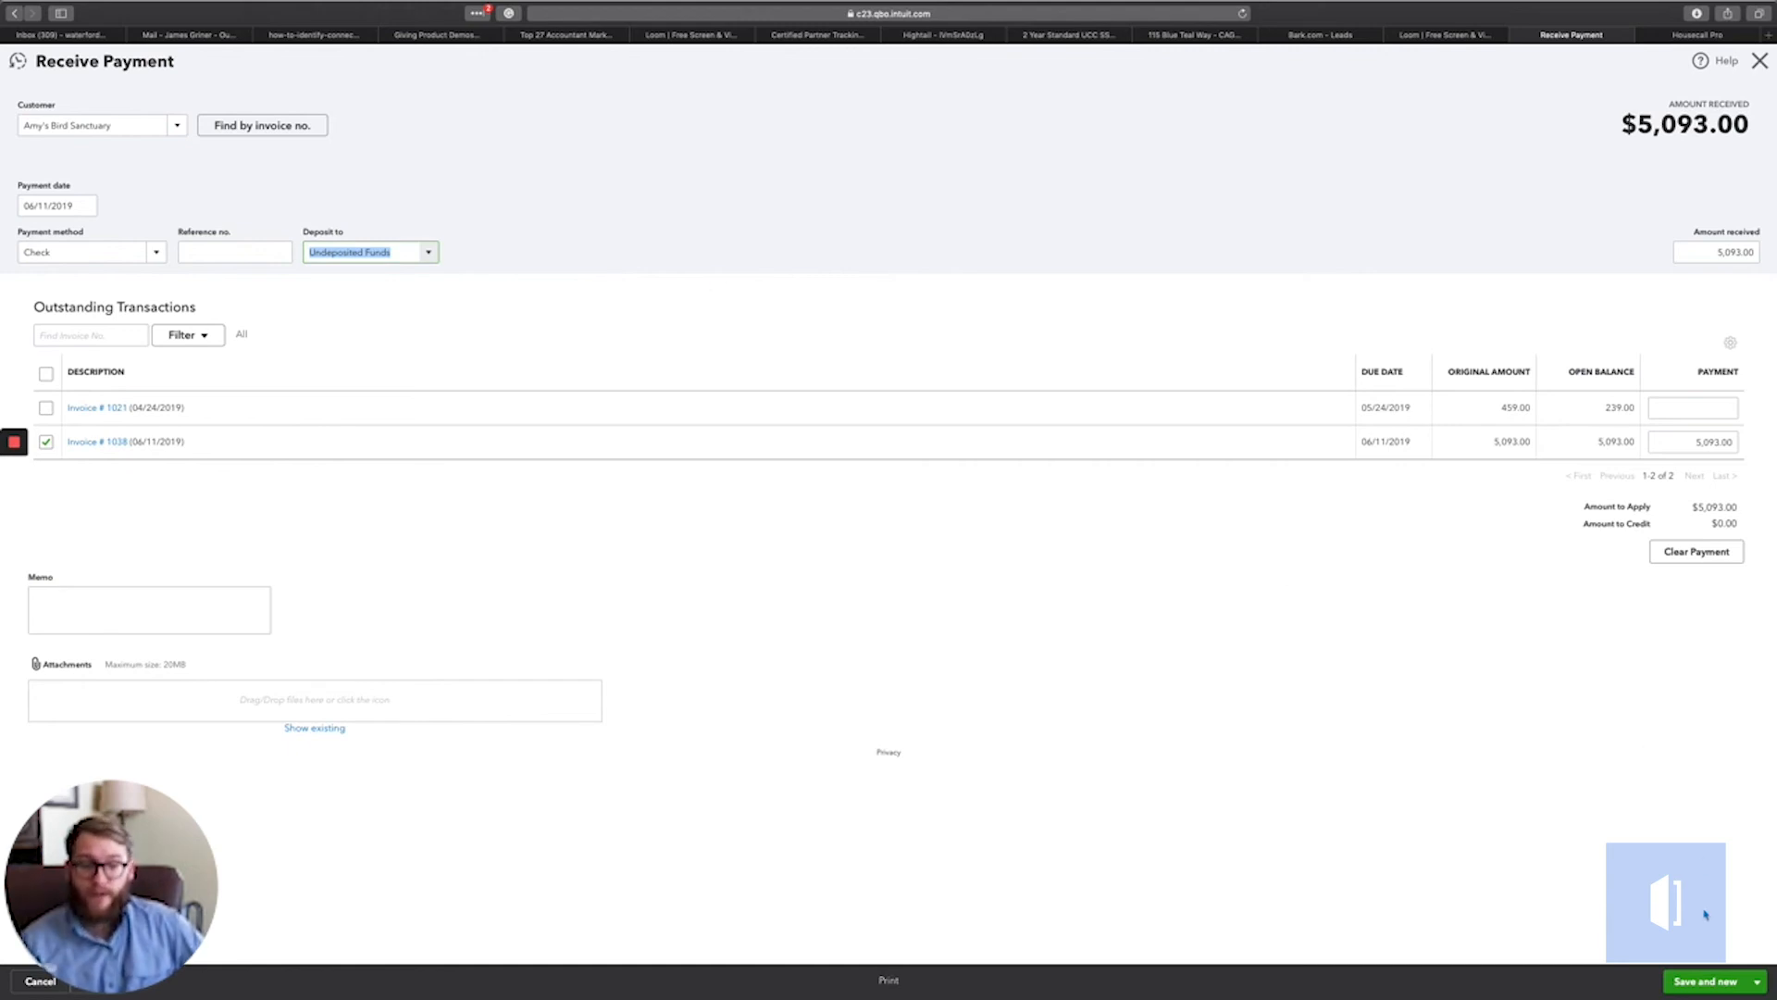
left_click(1701, 983)
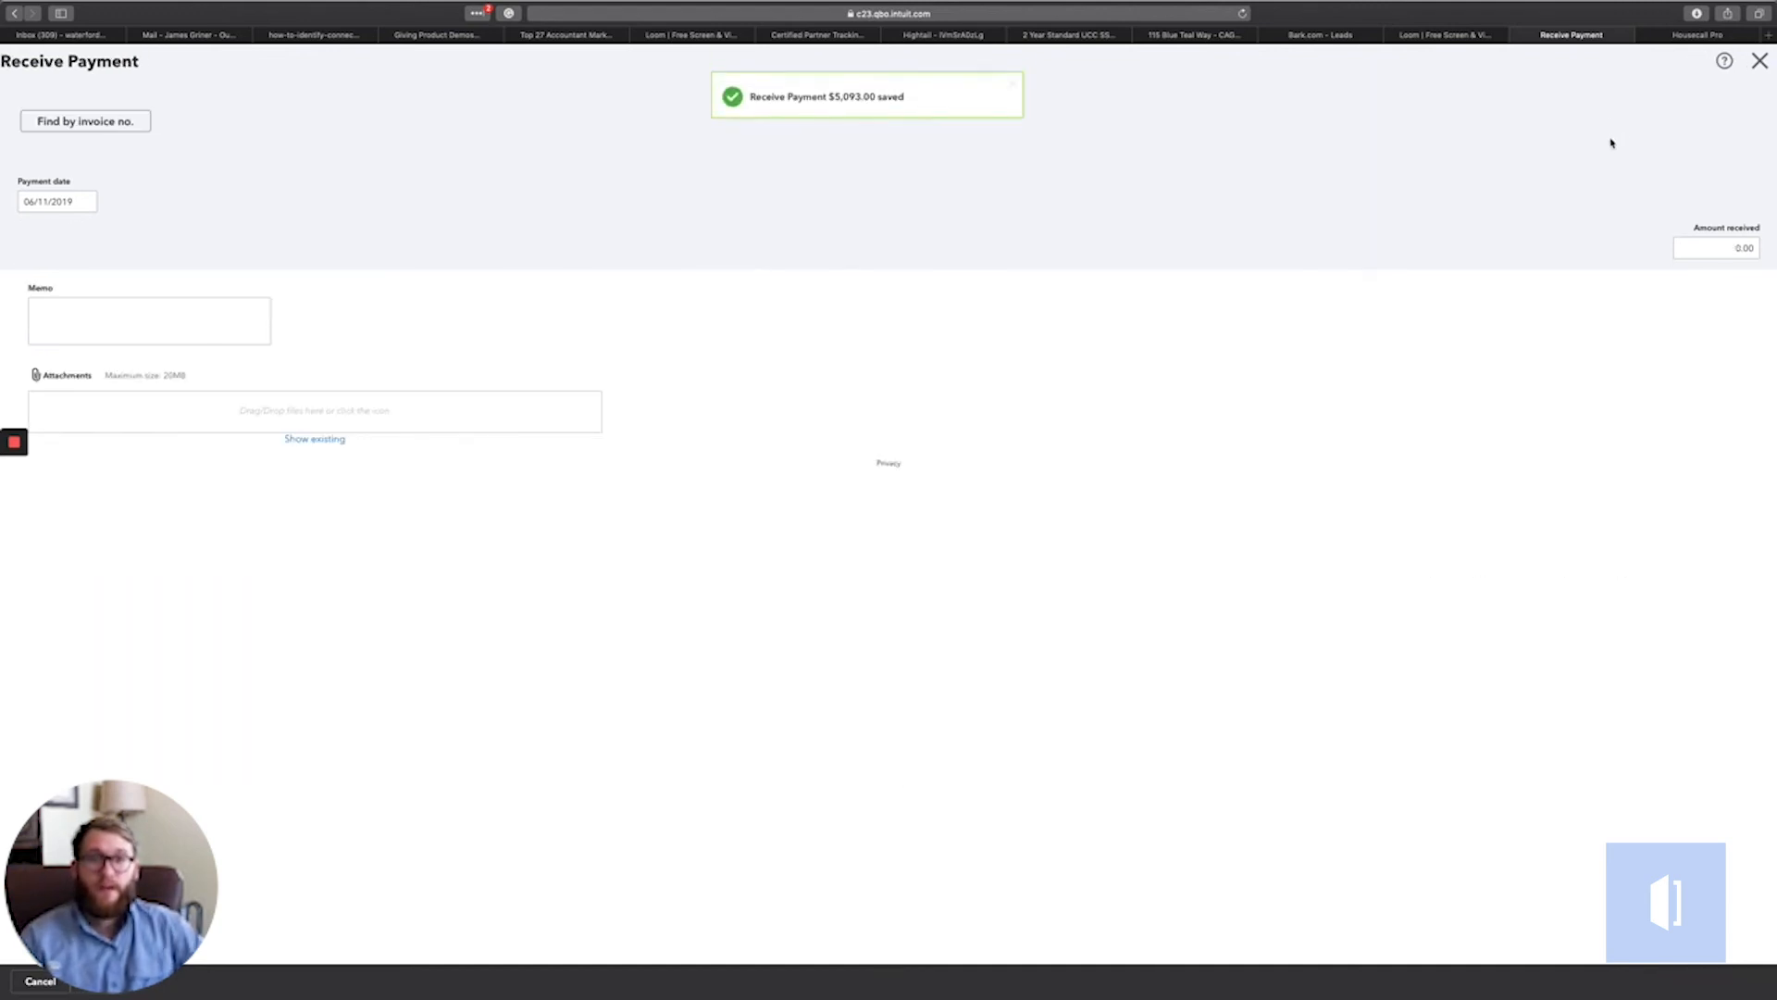
left_click(1757, 63)
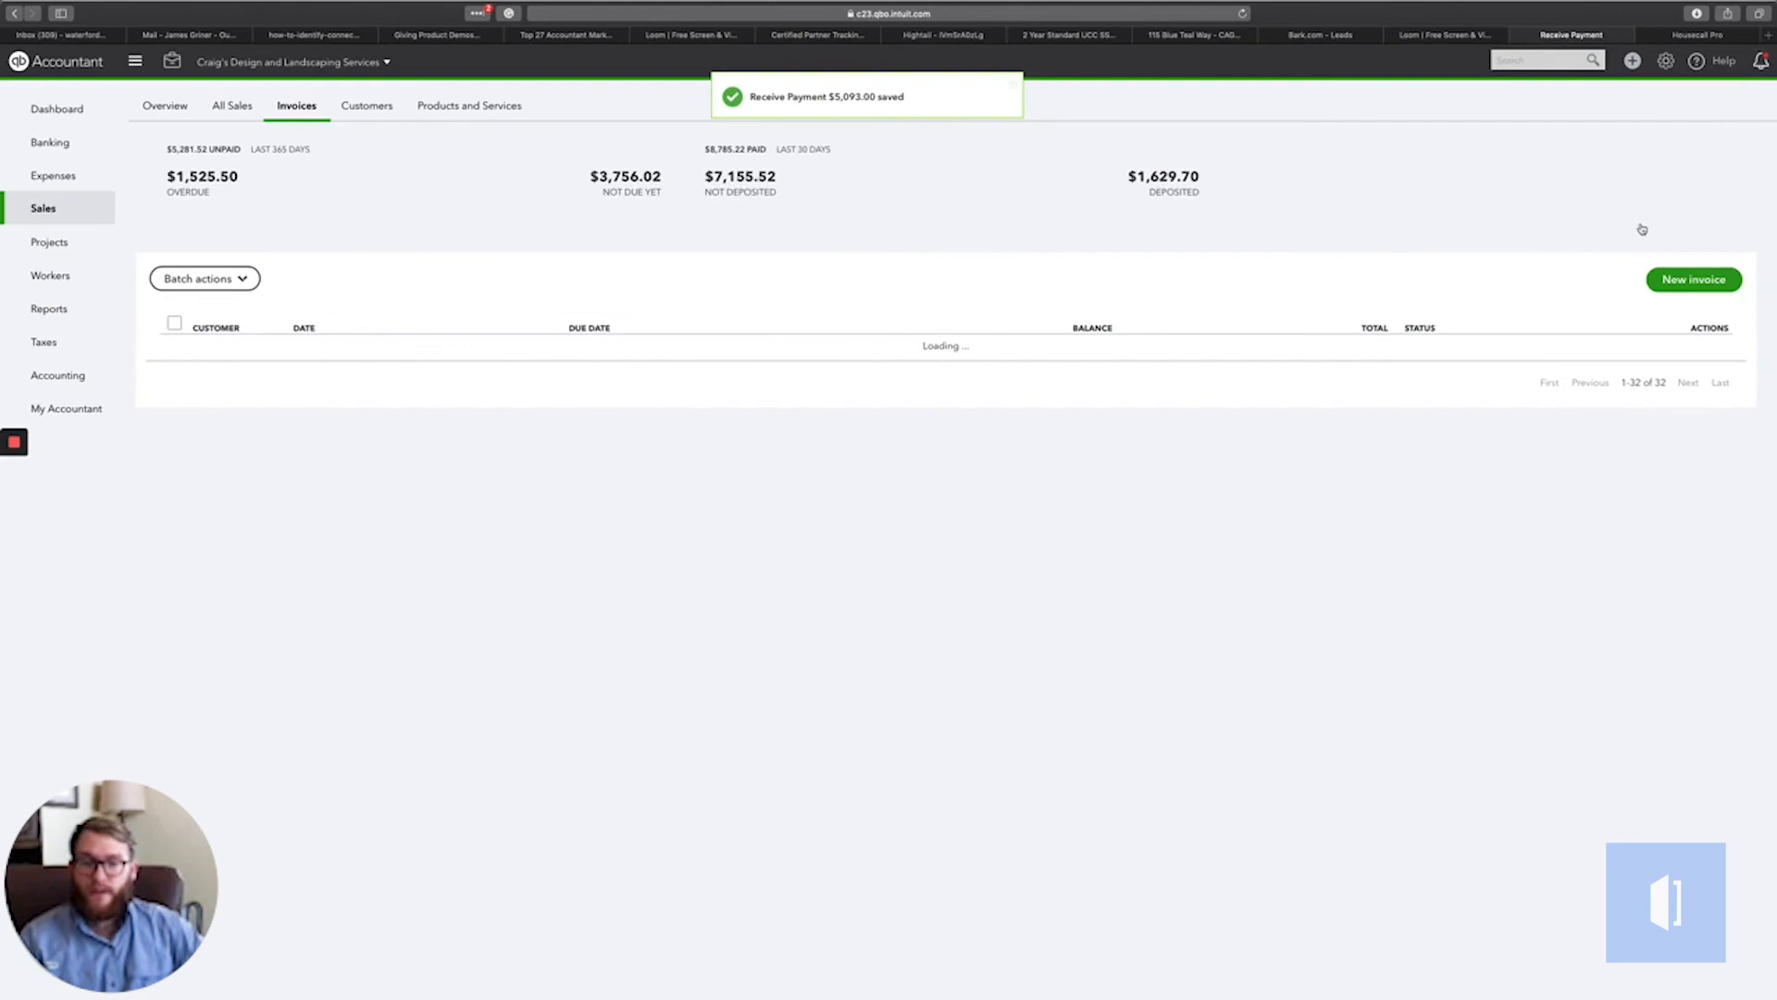
Reload the invoice list and check the payment status of the 06/11/2019 Amy's Bird Sanctuary invoice
scroll(1252, 499, "down", 1)
scroll(1252, 500, "down", 4)
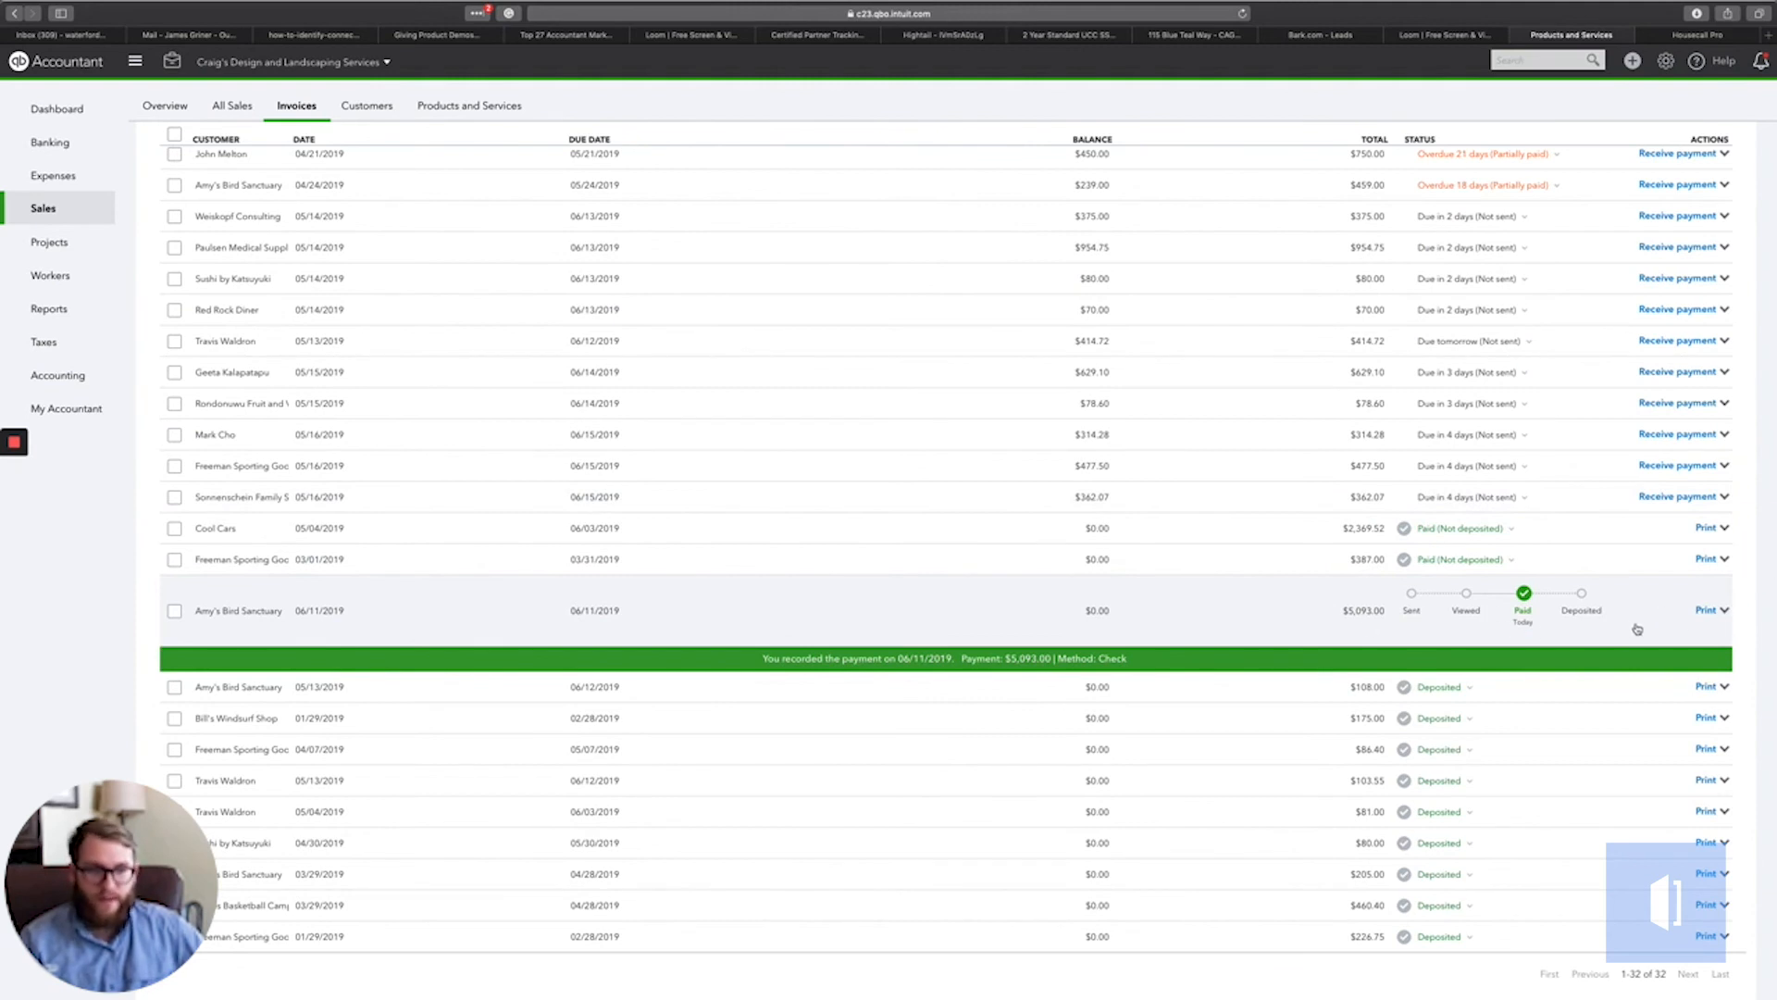
left_click(1242, 13)
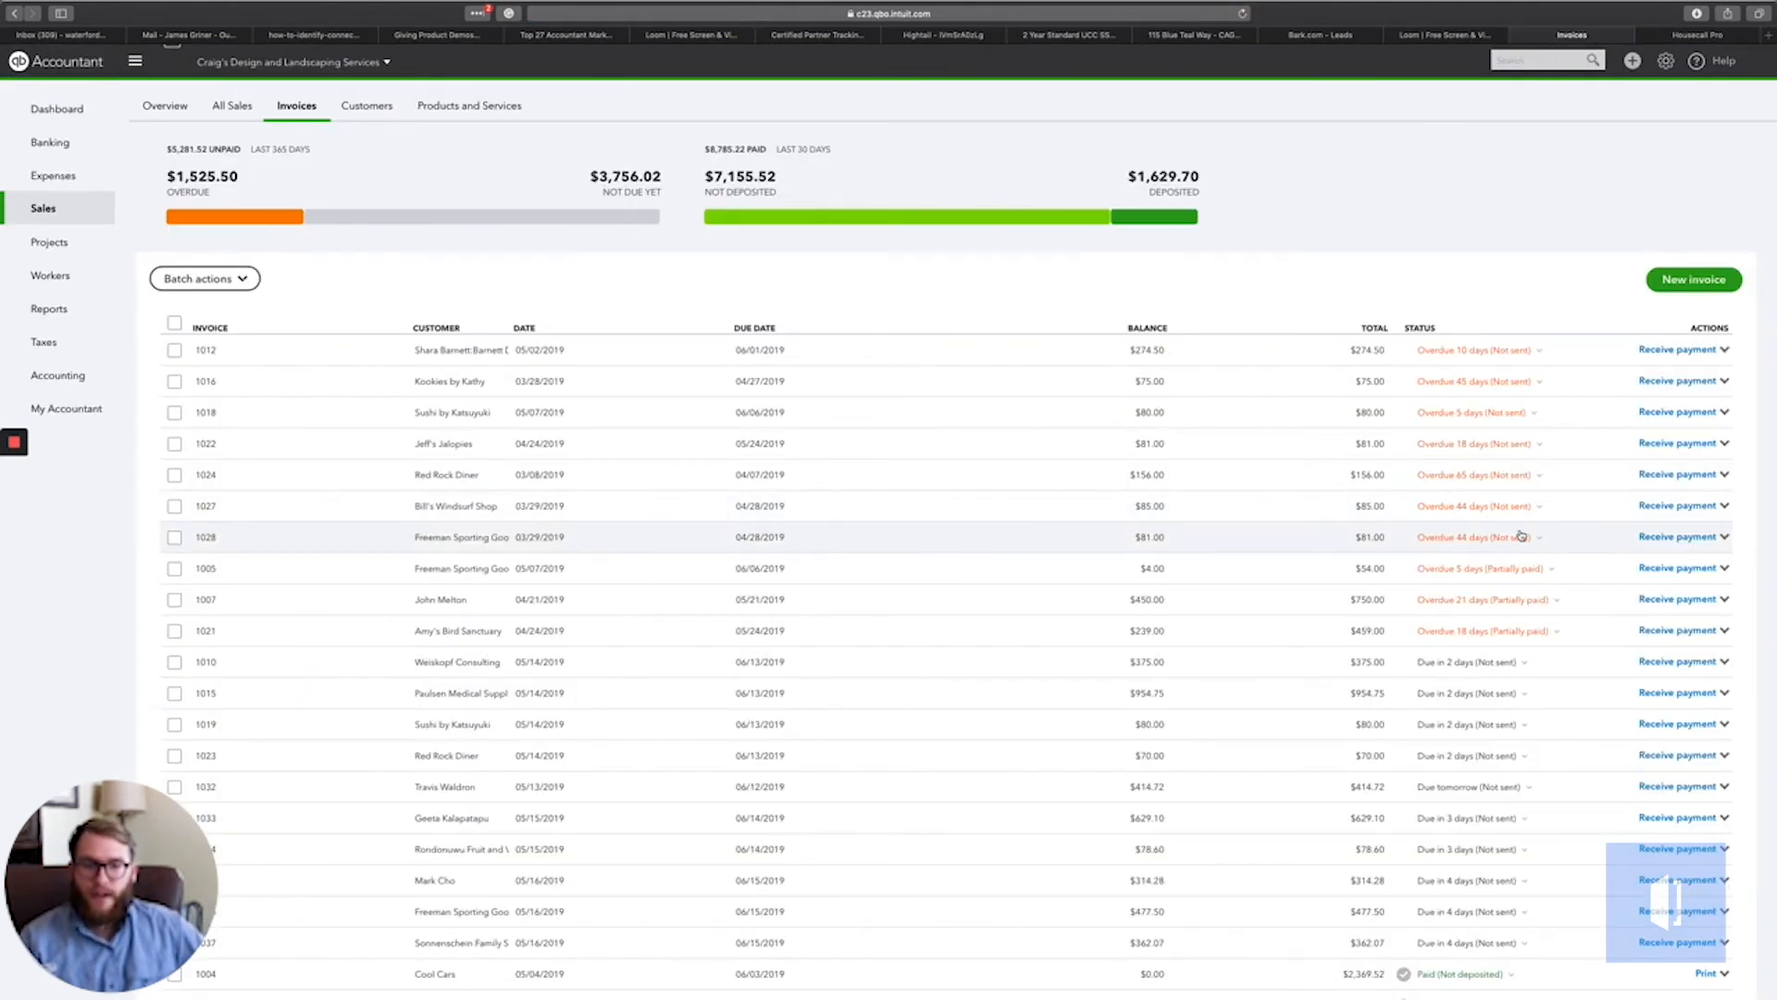
scroll(1527, 754, "down", 4)
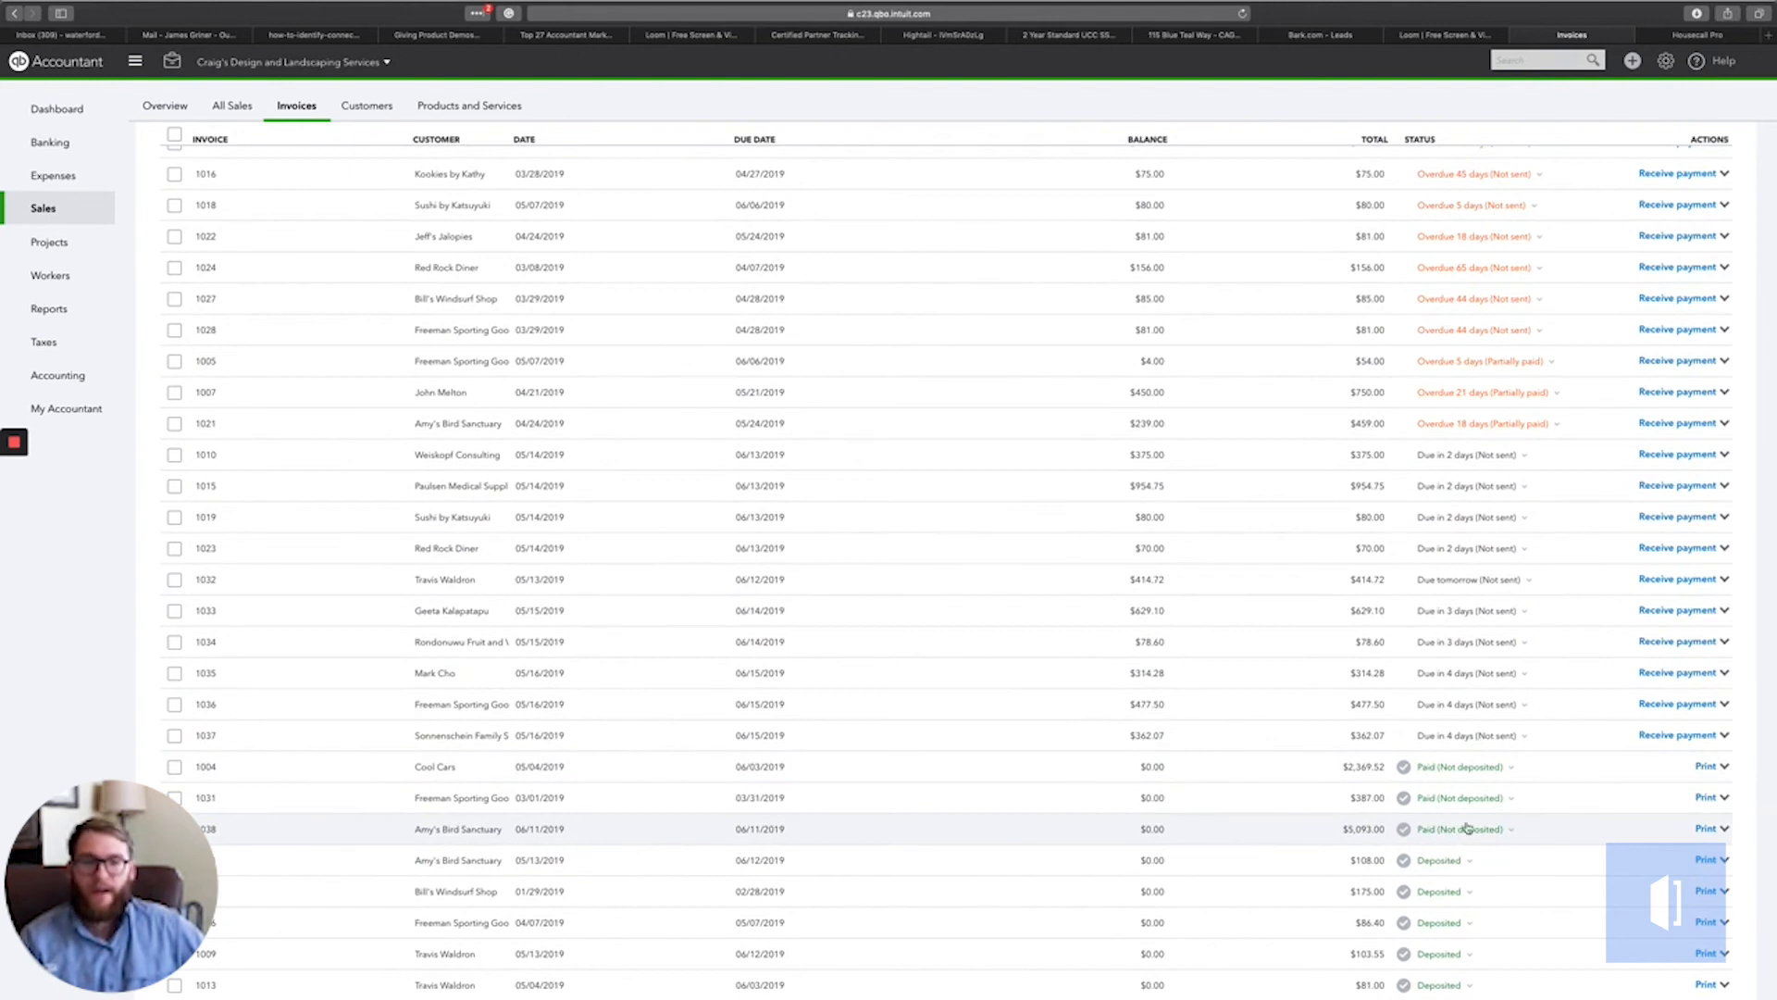
Create a bank deposit into the Checking account and include the 06/11/2019 Amy's Bird Sanctuary payment
left_click(1633, 61)
left_click(1564, 156)
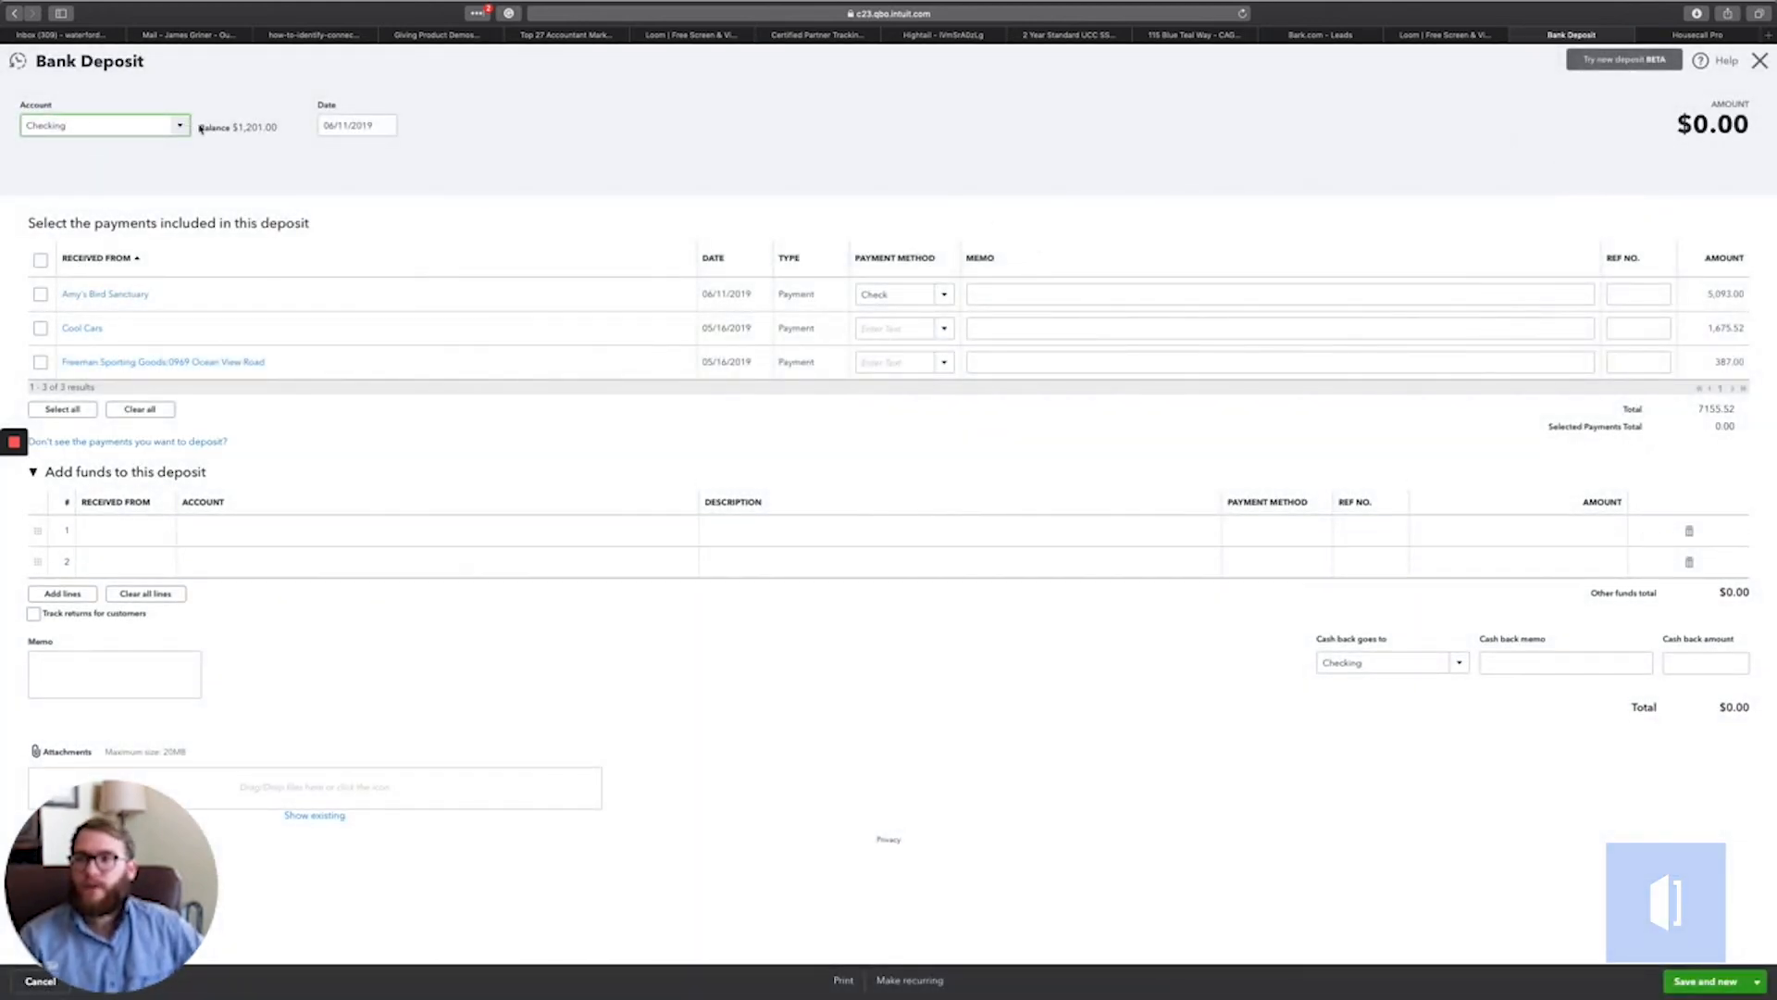
left_click(183, 126)
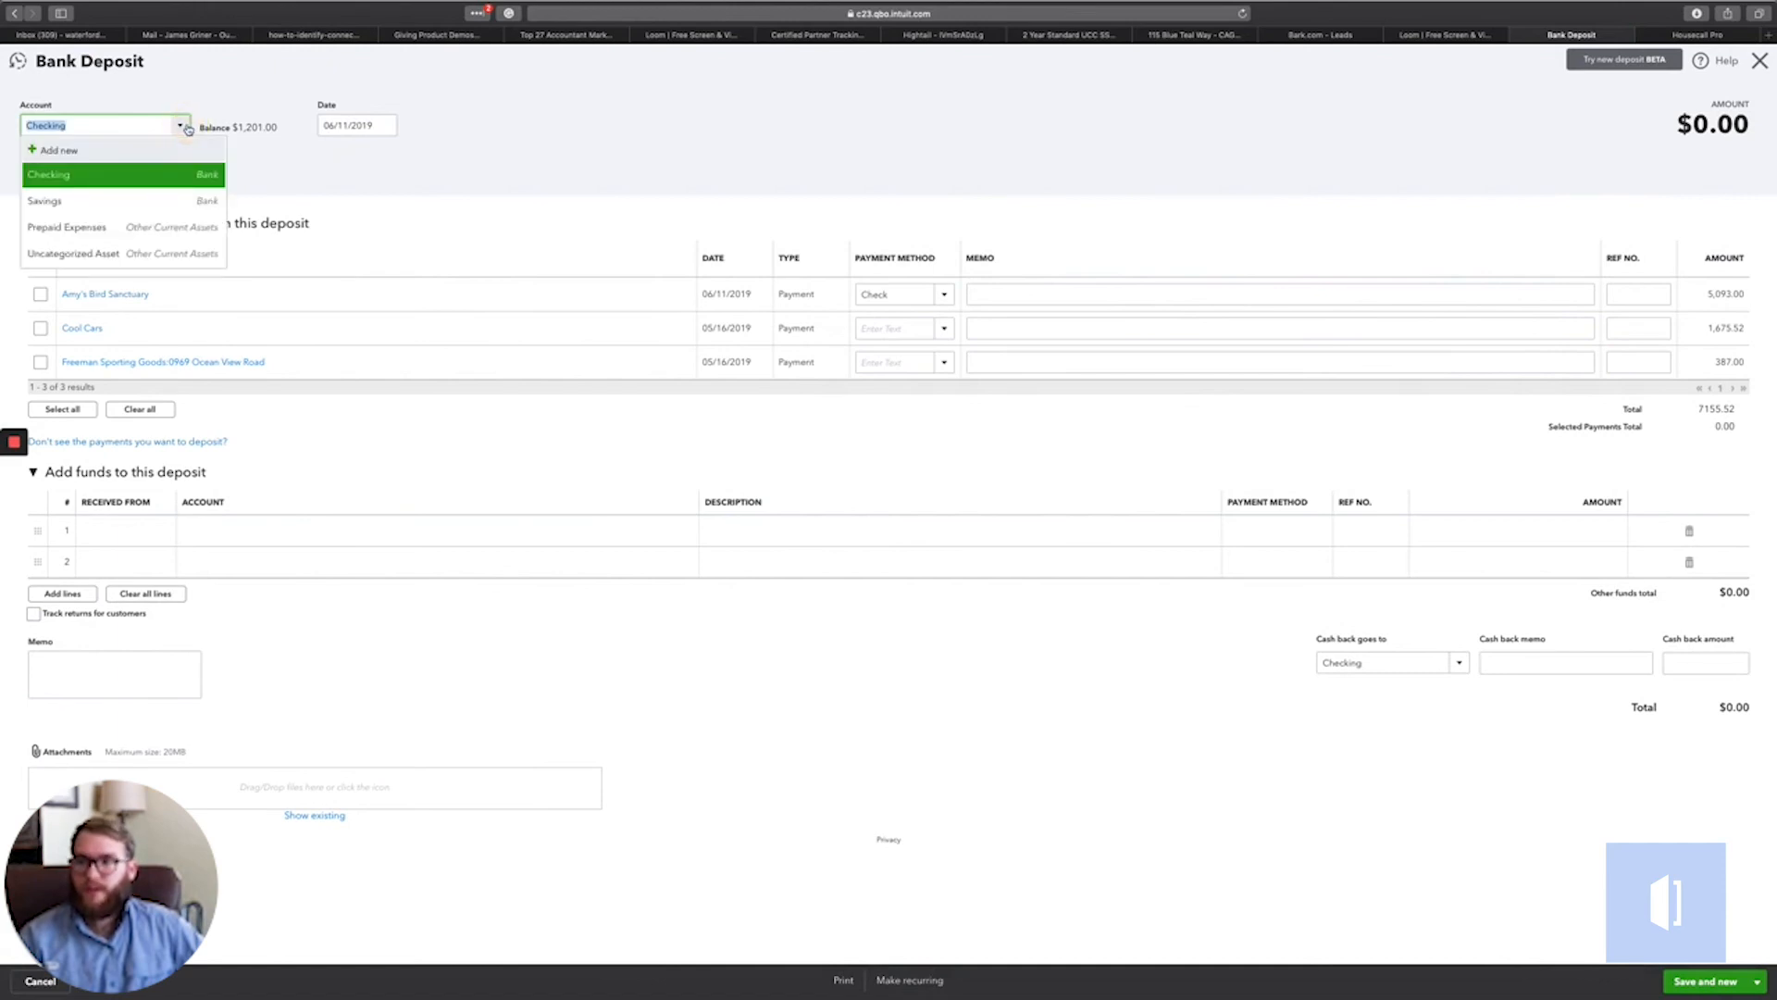
left_click(183, 126)
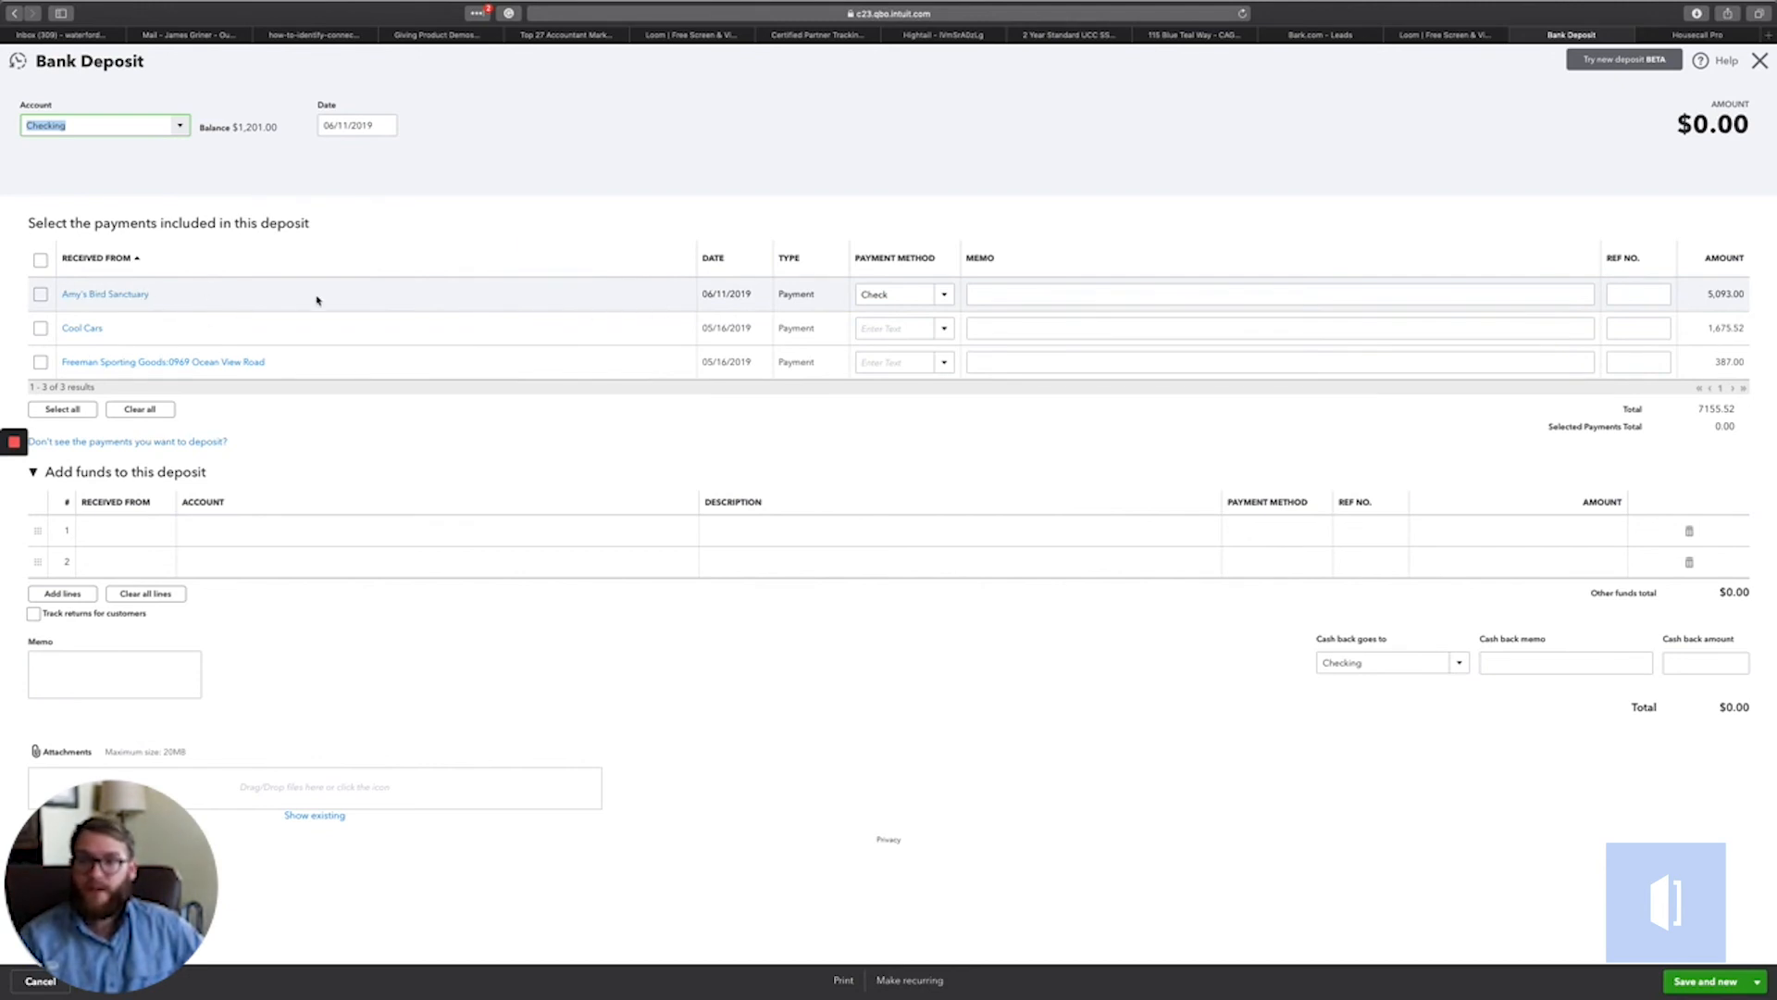
left_click(40, 295)
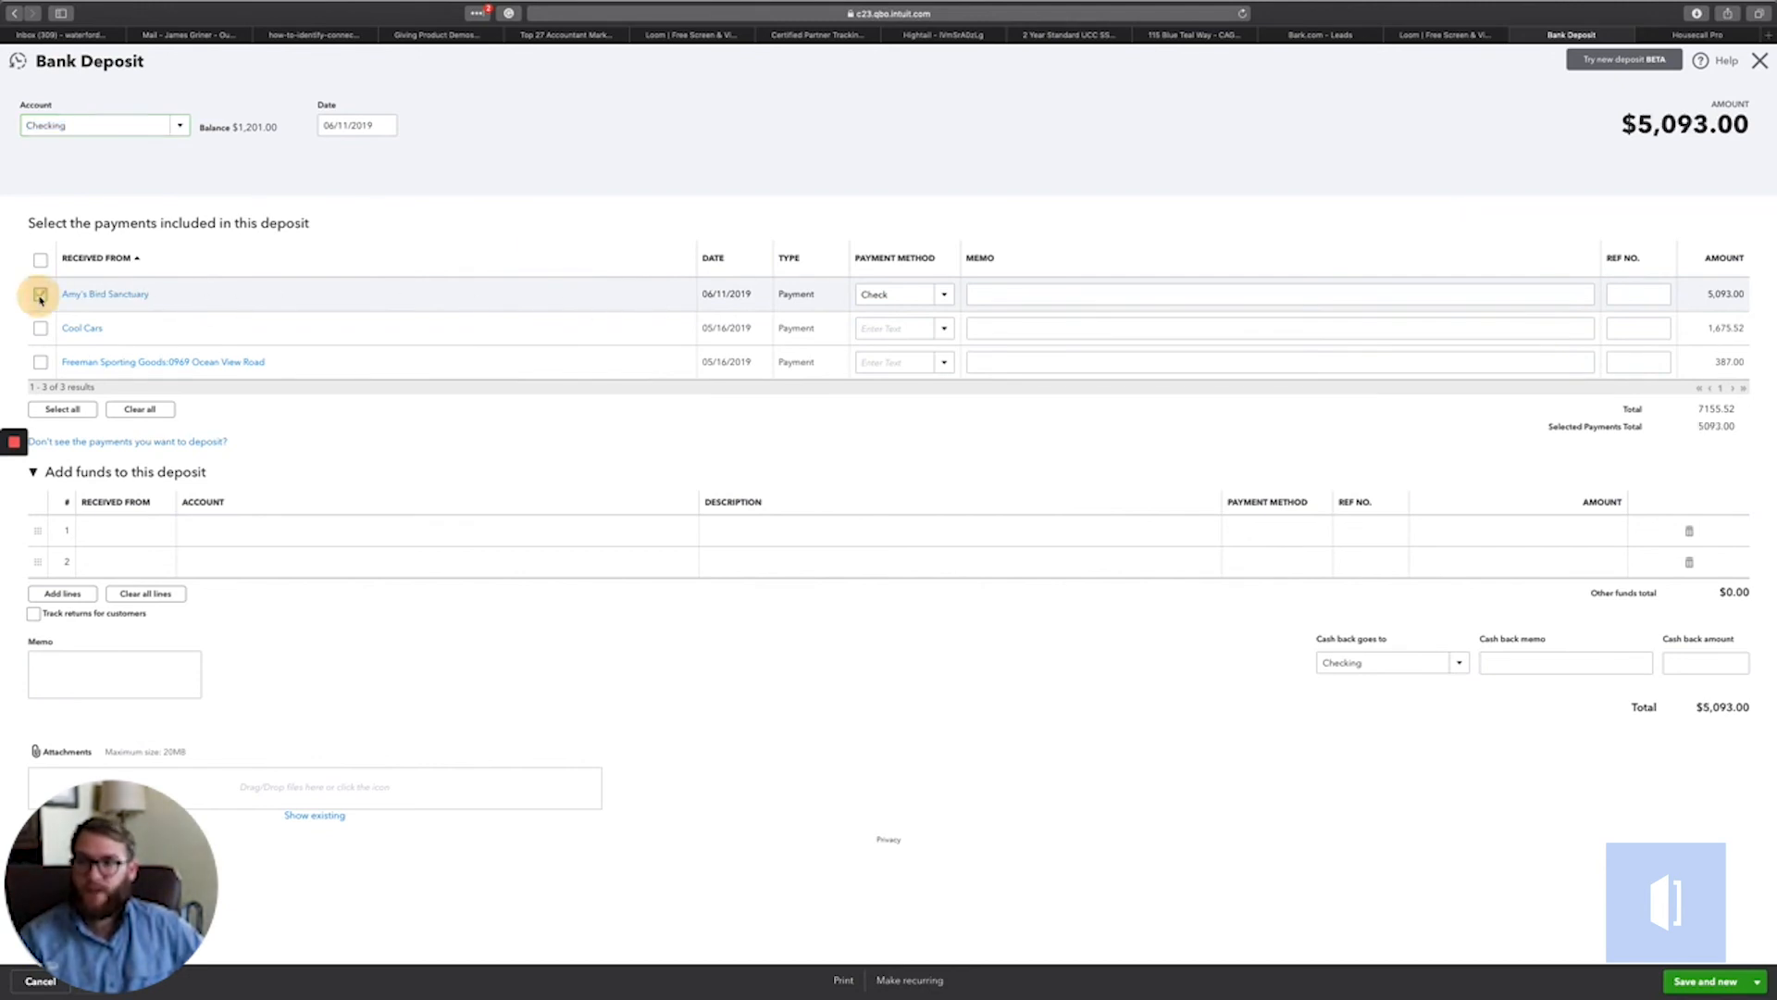
left_click(1346, 302)
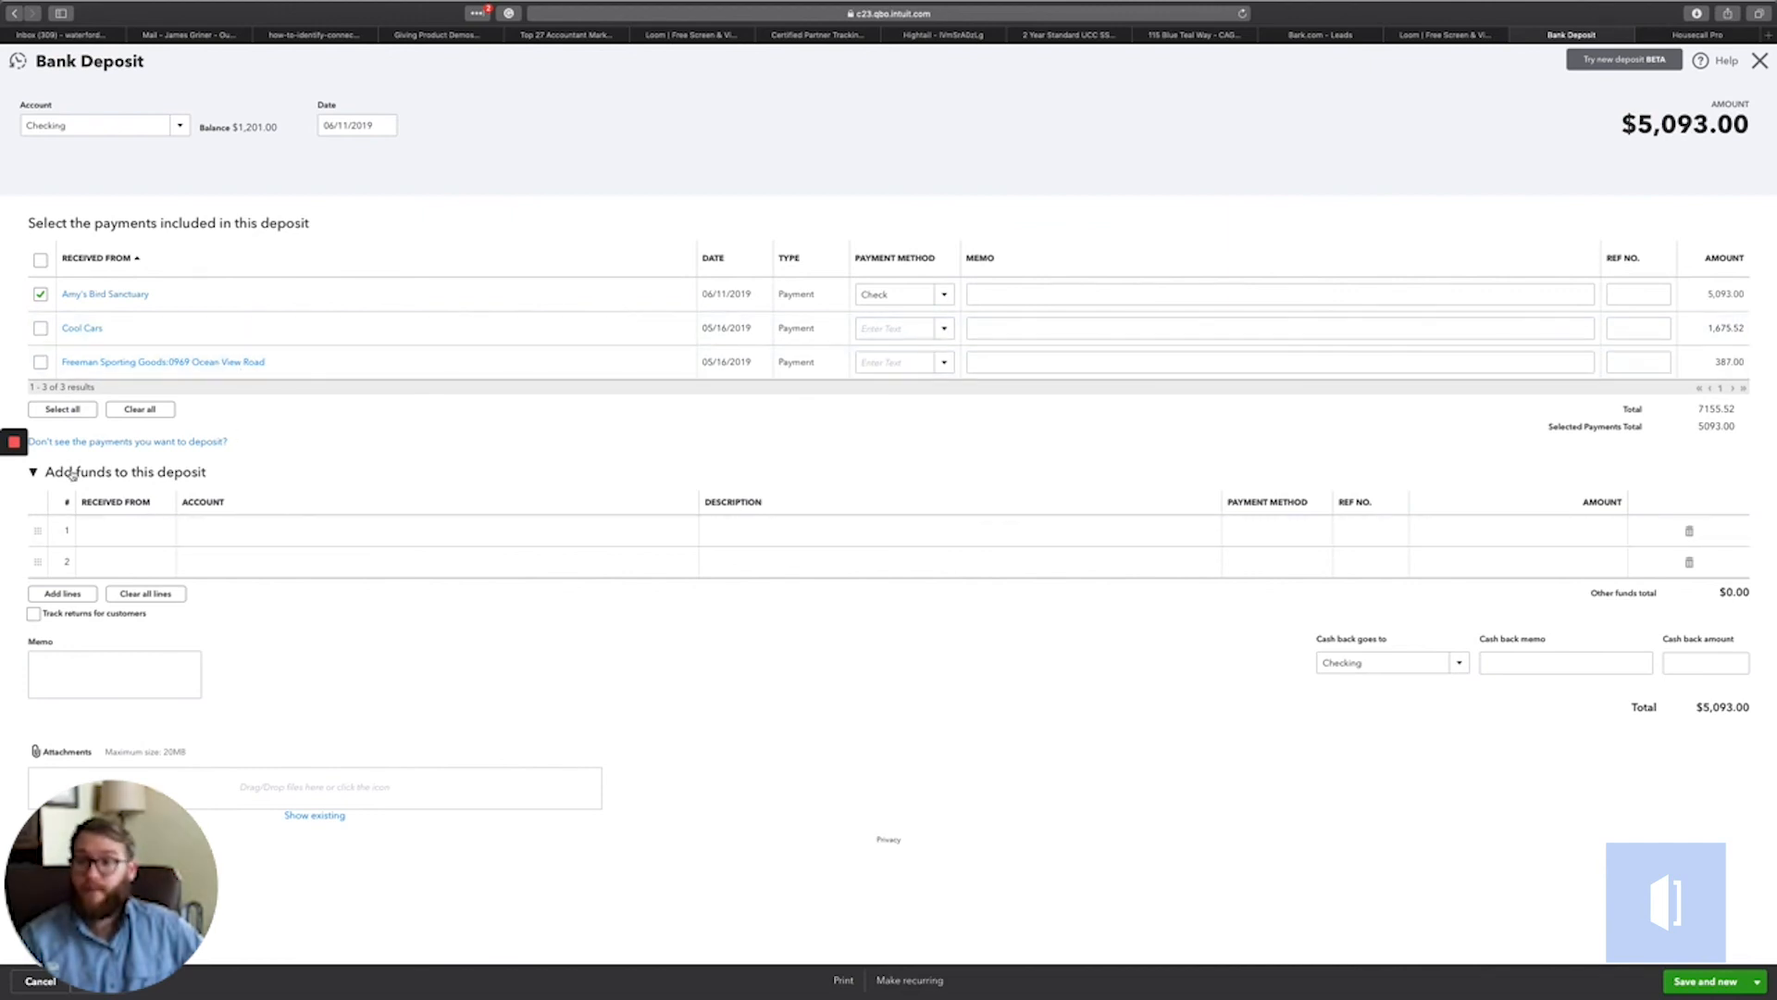
Set Fidelity as the party received from on the first added-funds line of the deposit
left_click(211, 473)
left_click(211, 473)
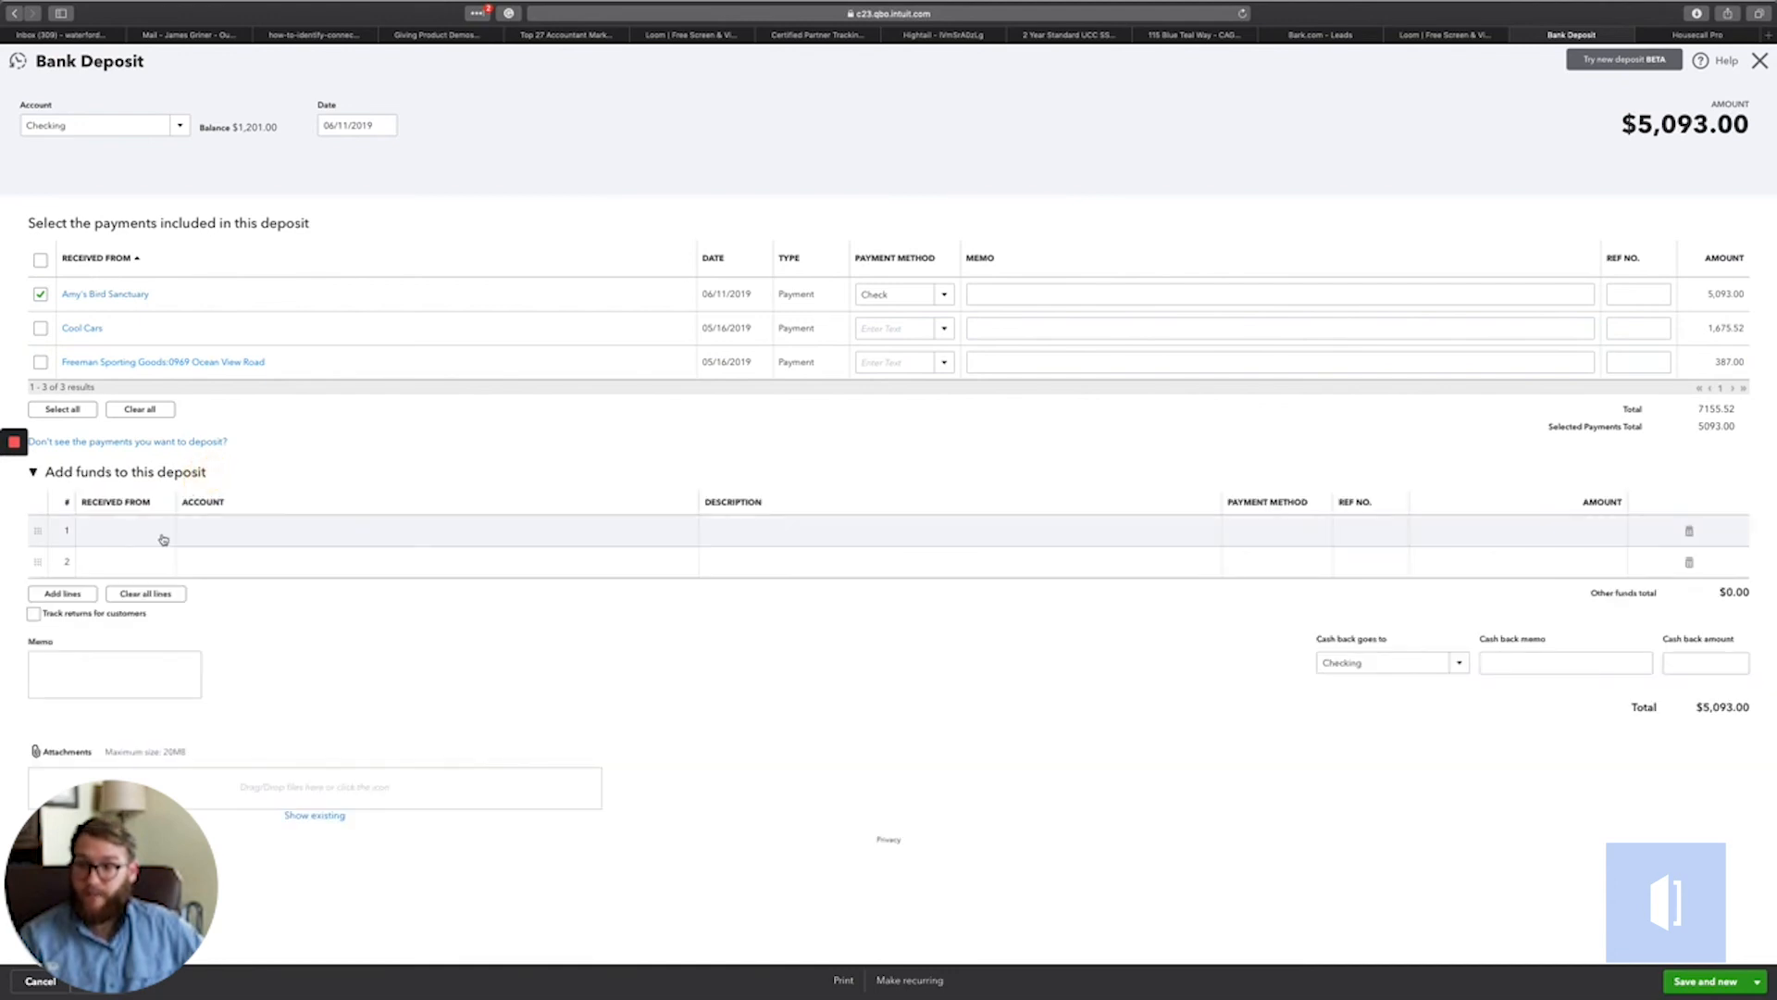
left_click(165, 535)
left_click(164, 535)
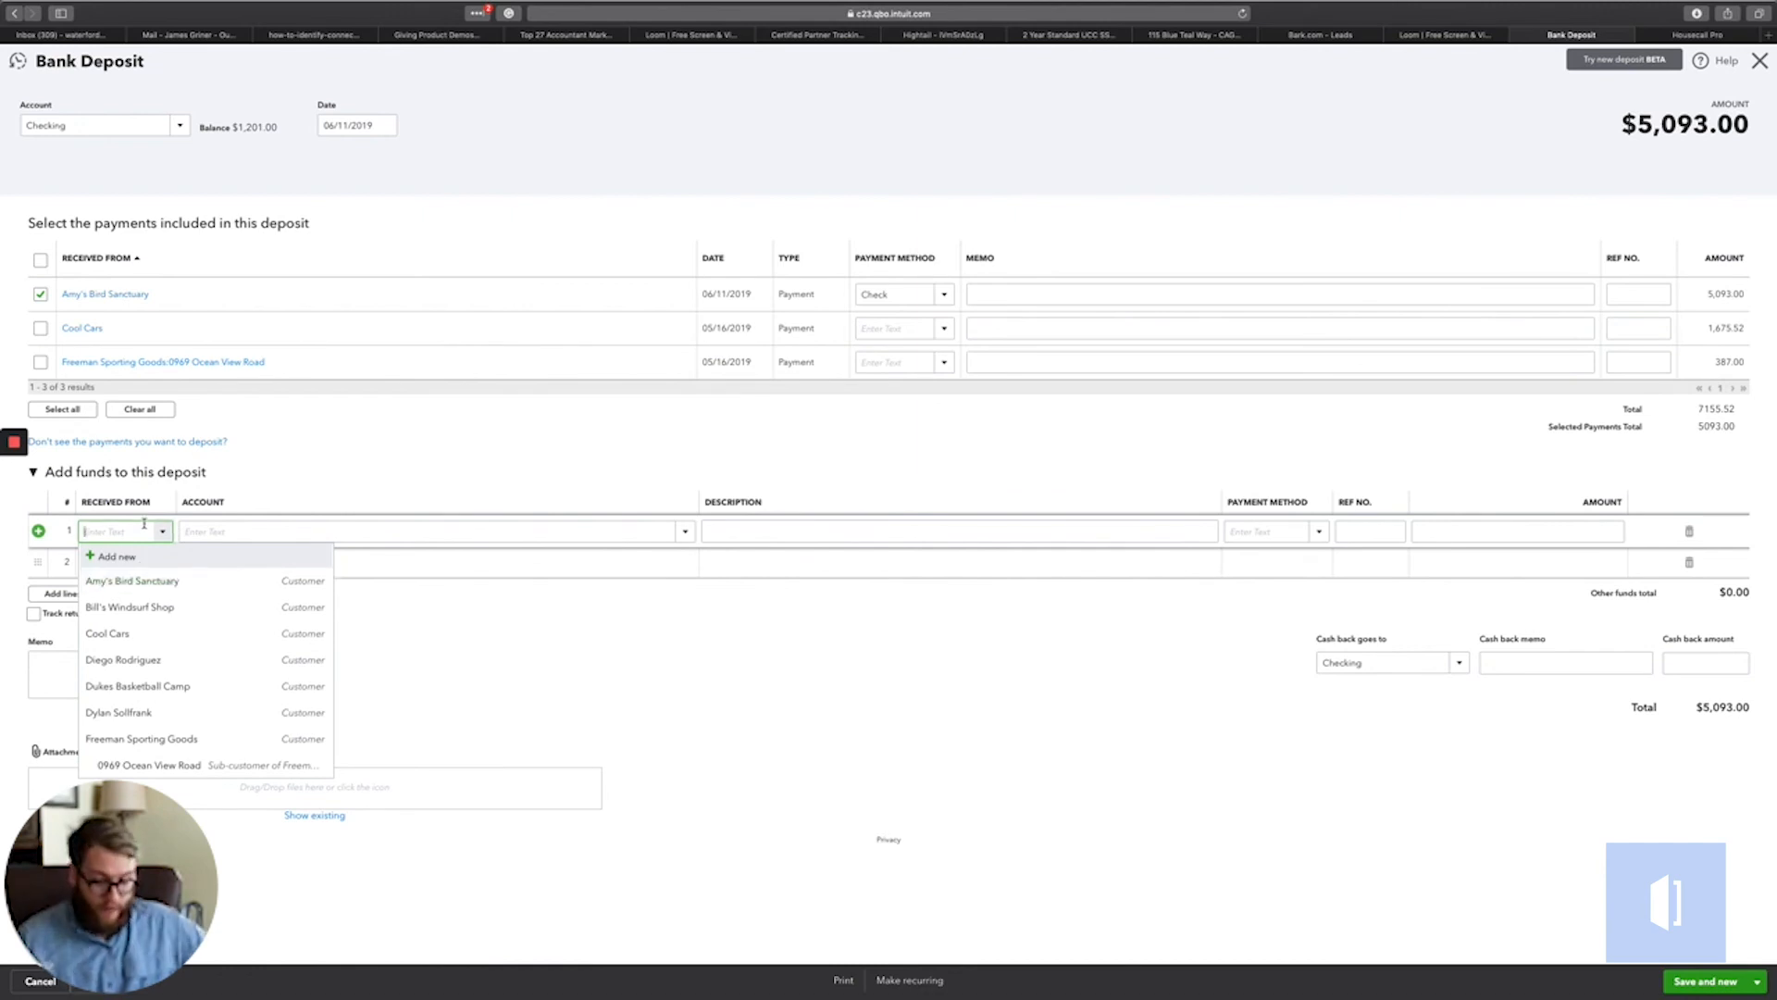
scroll(186, 660, "down", 5)
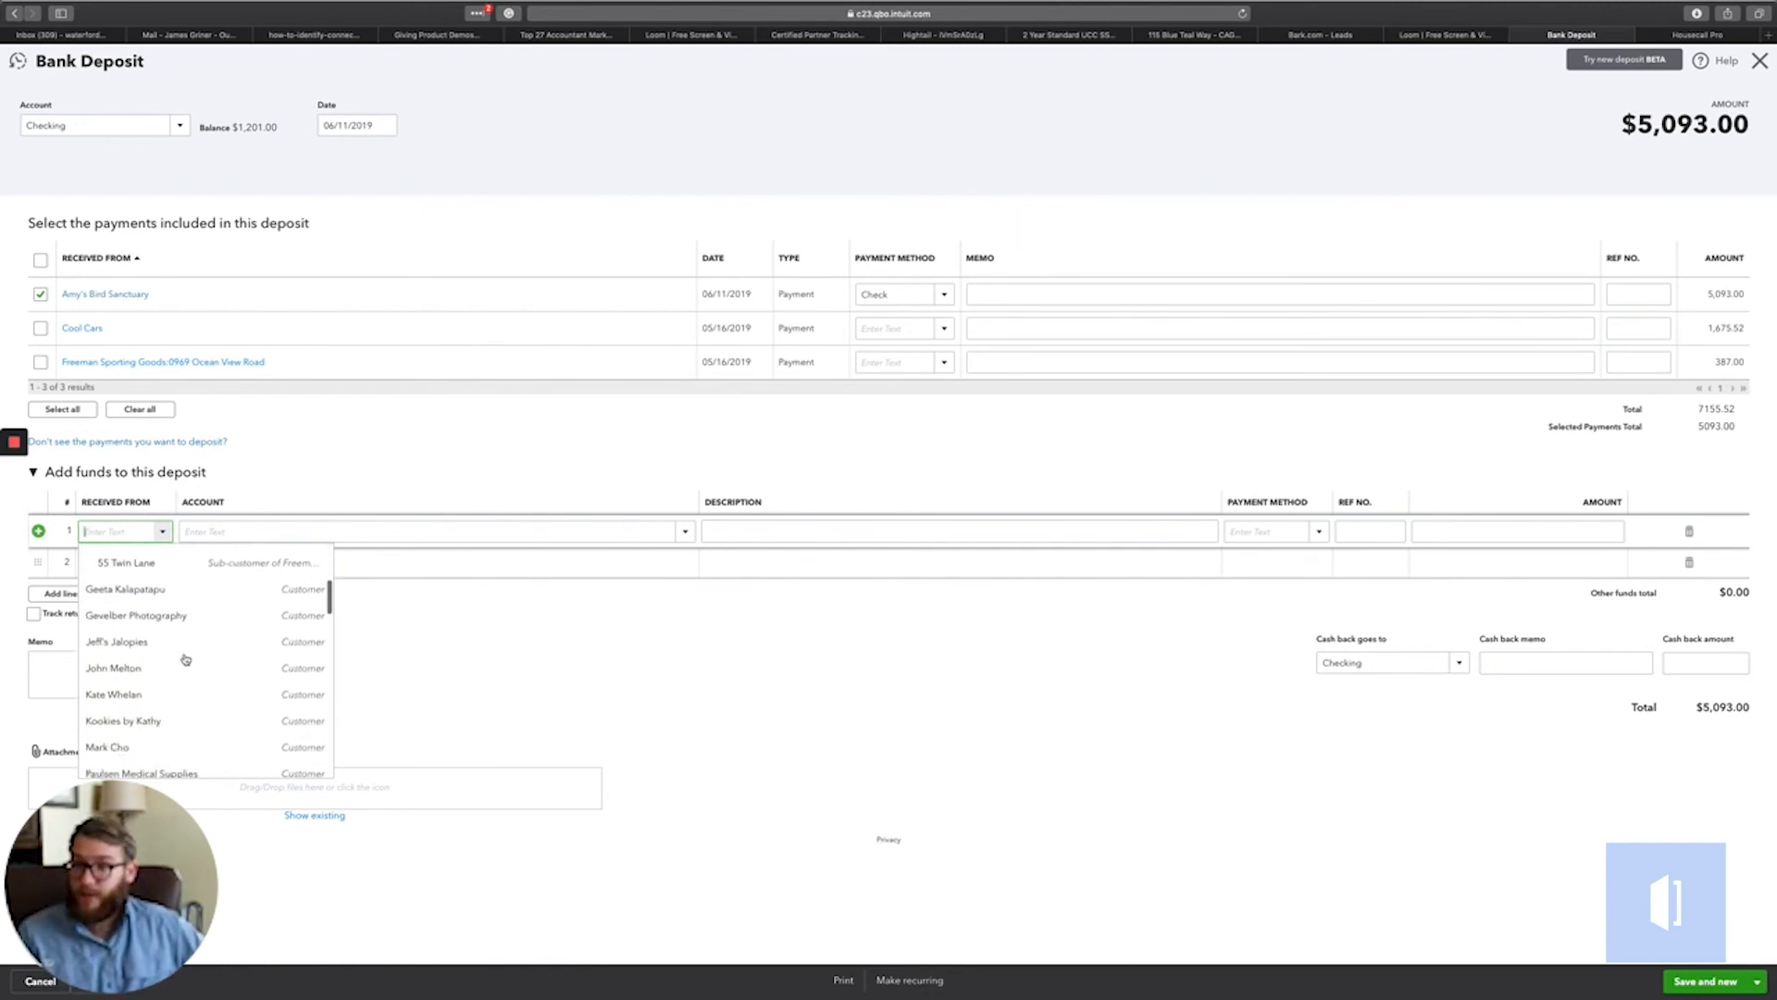
scroll(186, 660, "down", 8)
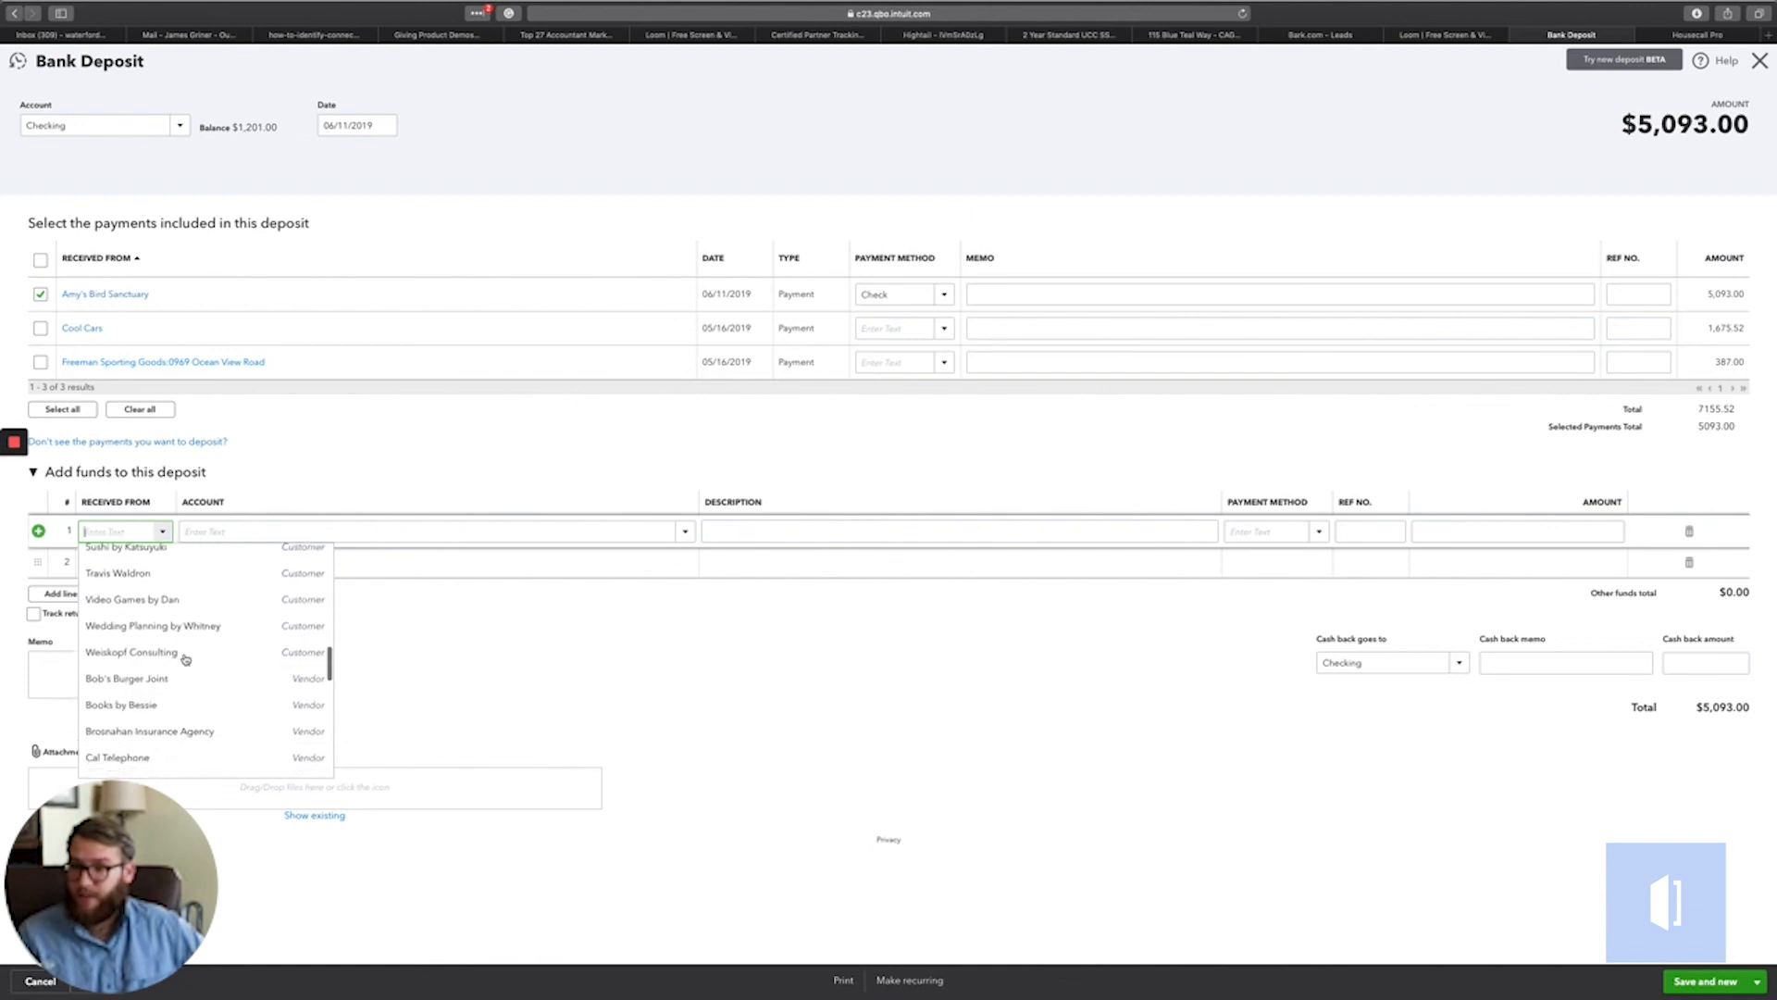
scroll(186, 659, "down", 5)
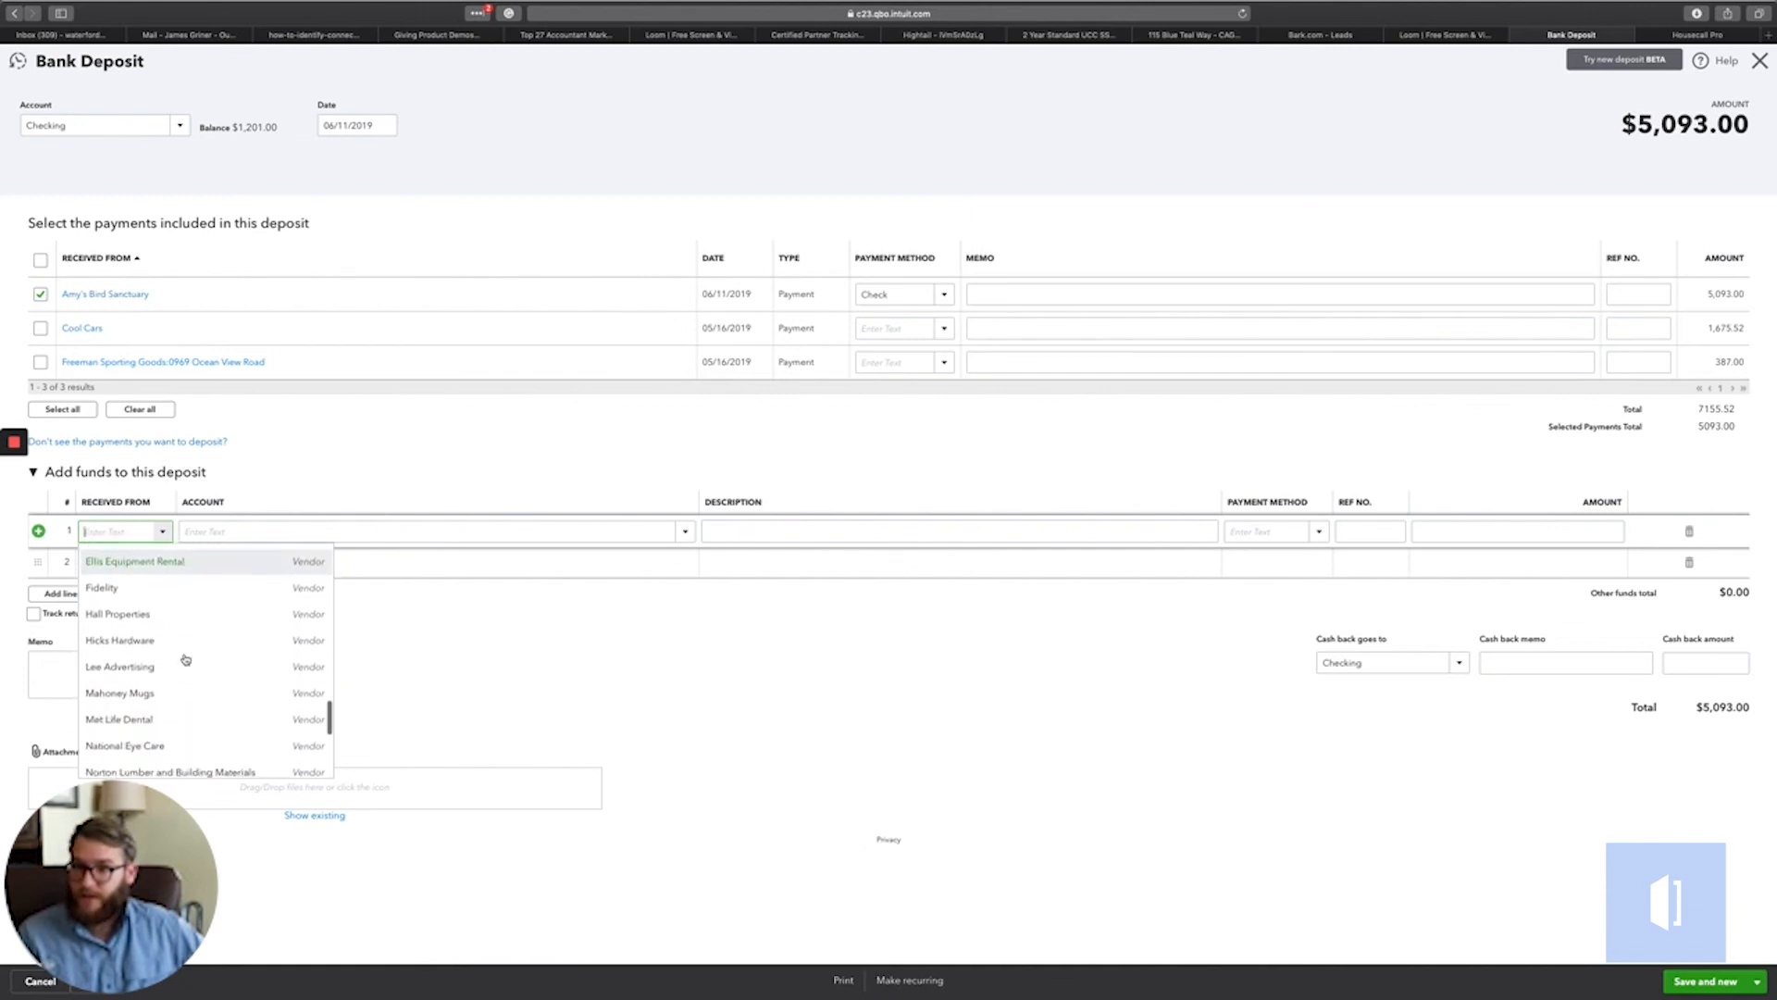
scroll(186, 658, "down", 6)
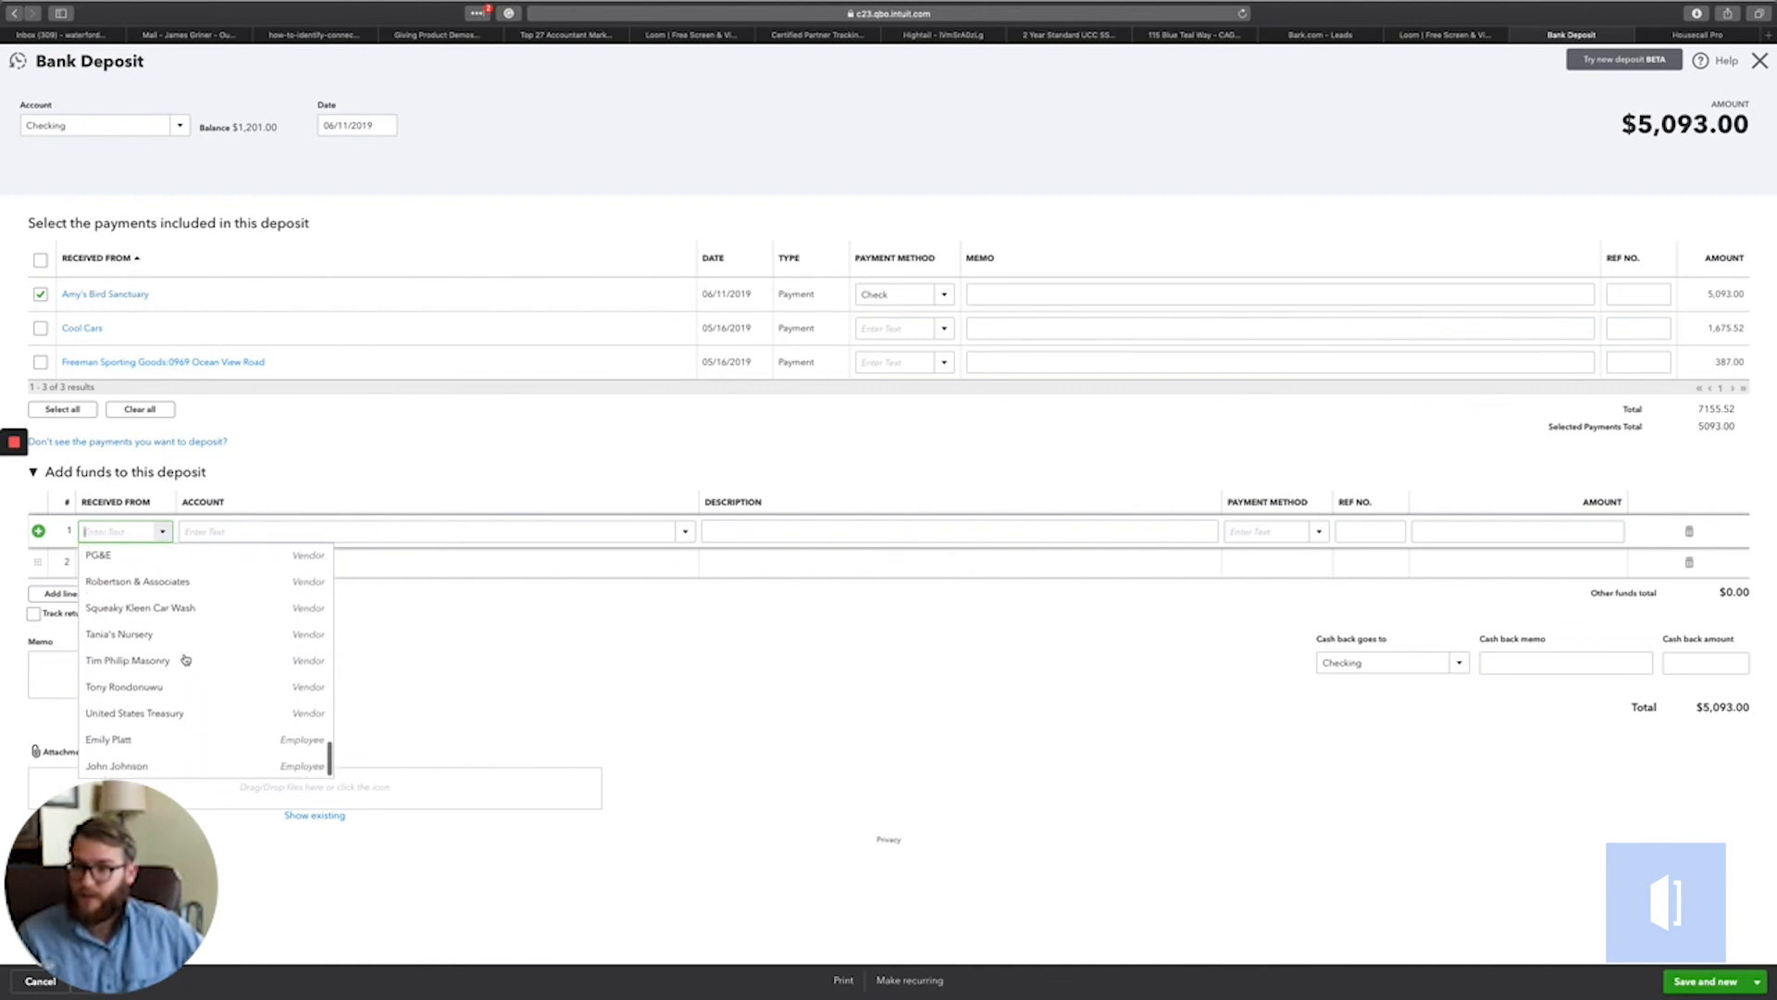
type("Fidelity")
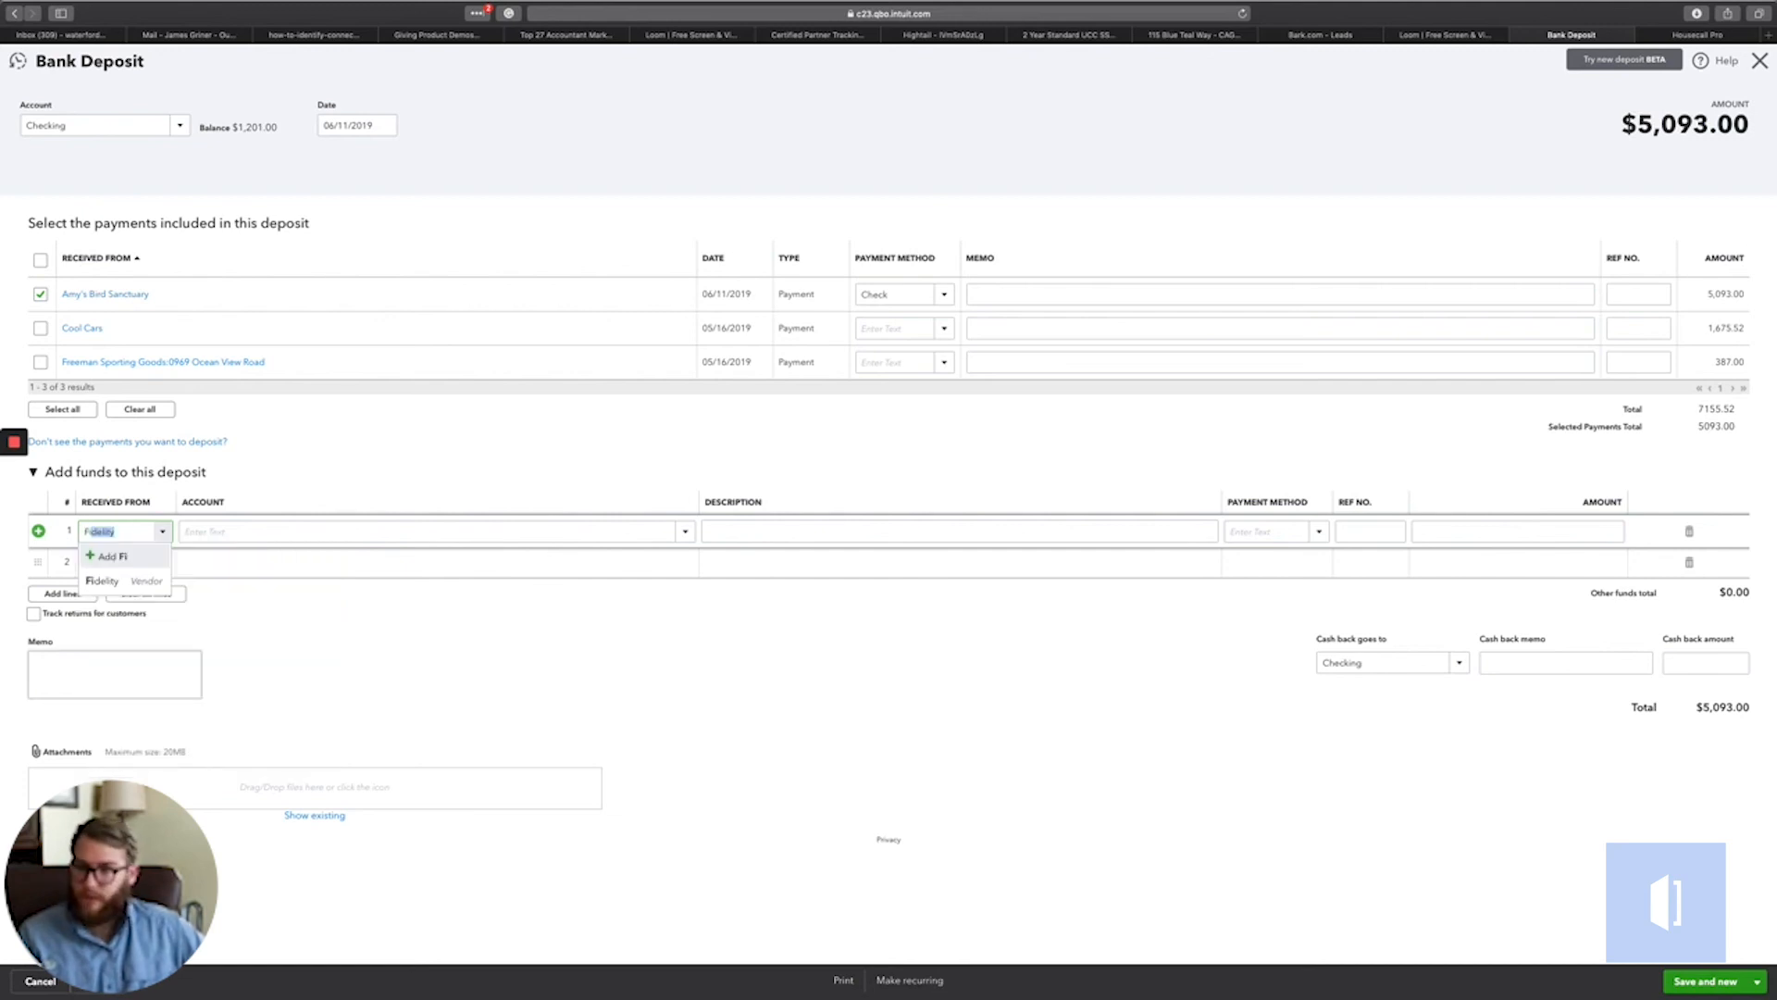
left_click(115, 581)
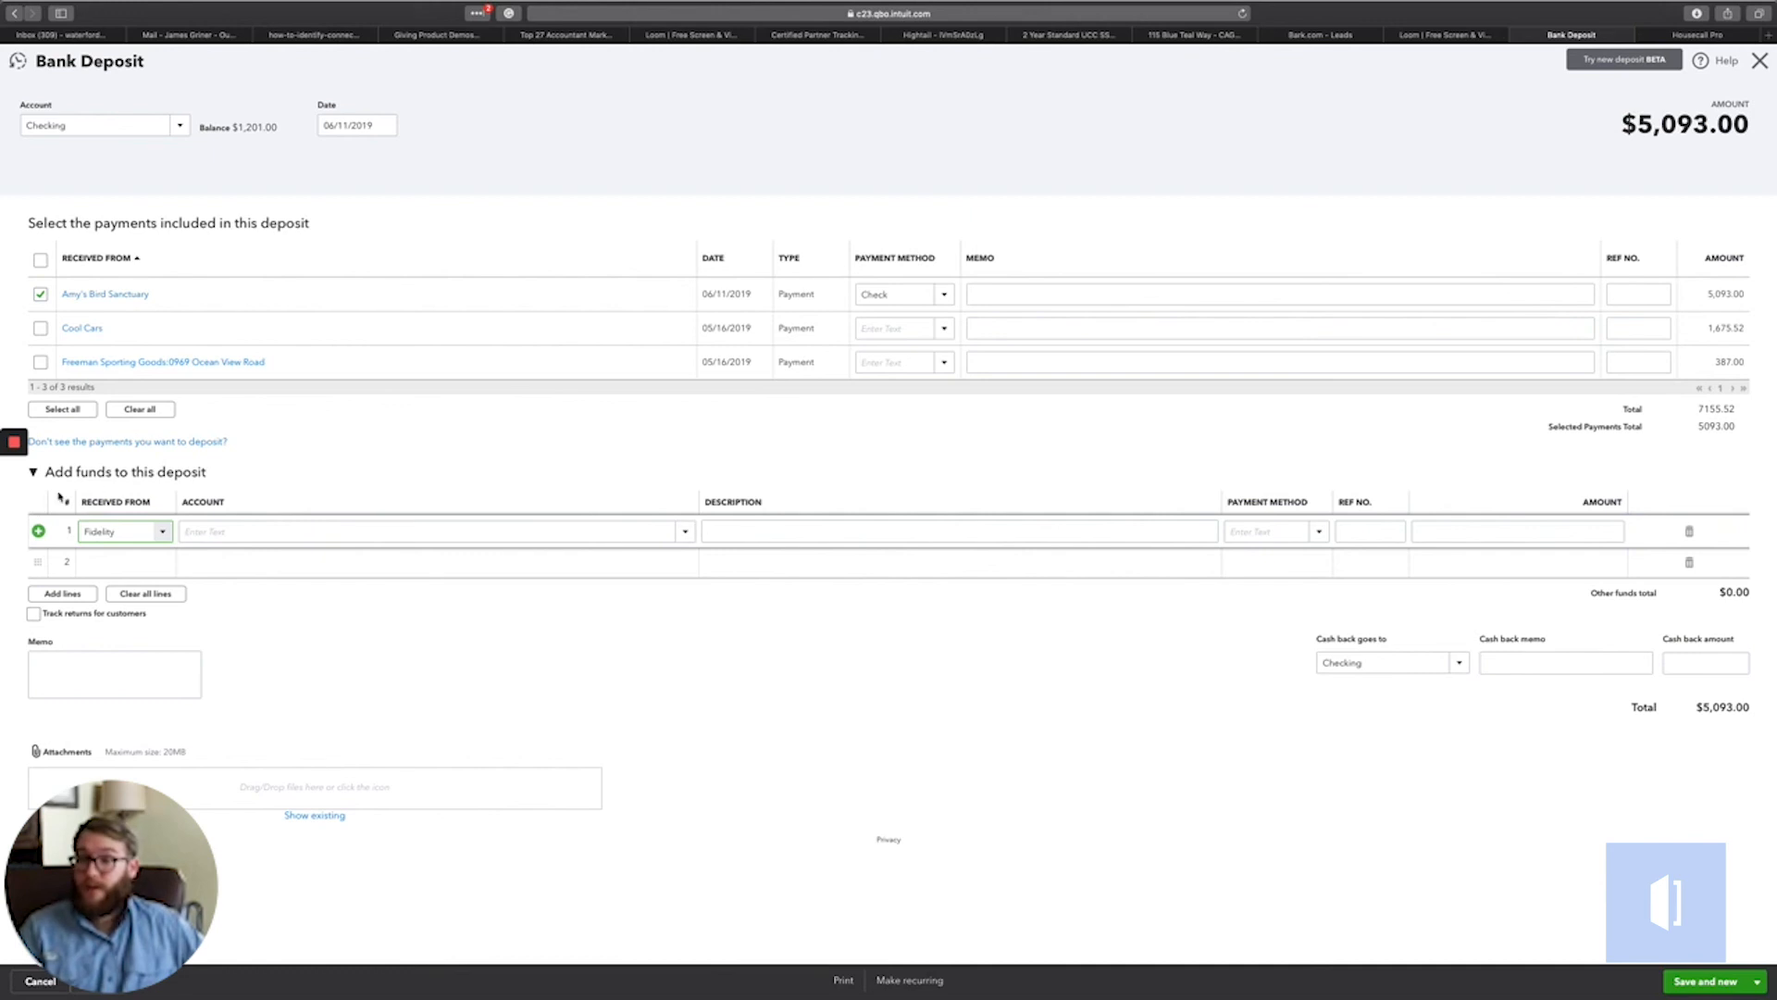
Assign the Fidelity line of the deposit to the Finance Fee COS account
left_click(686, 535)
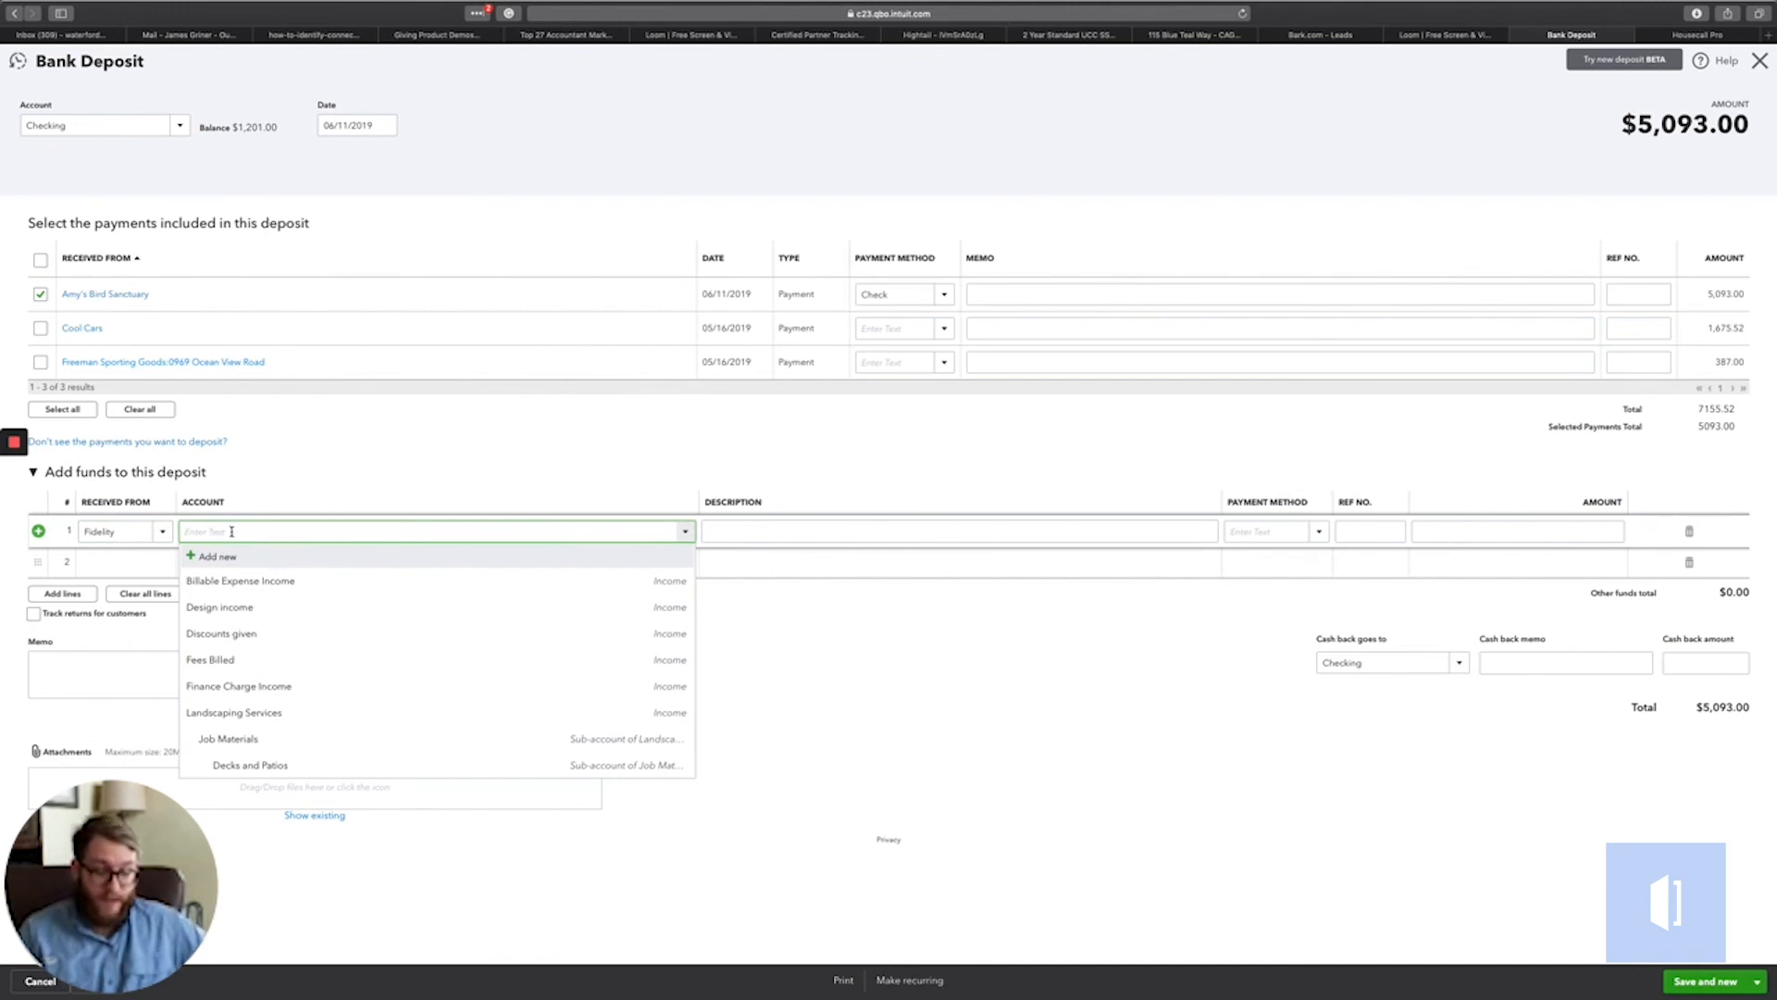
type("fin")
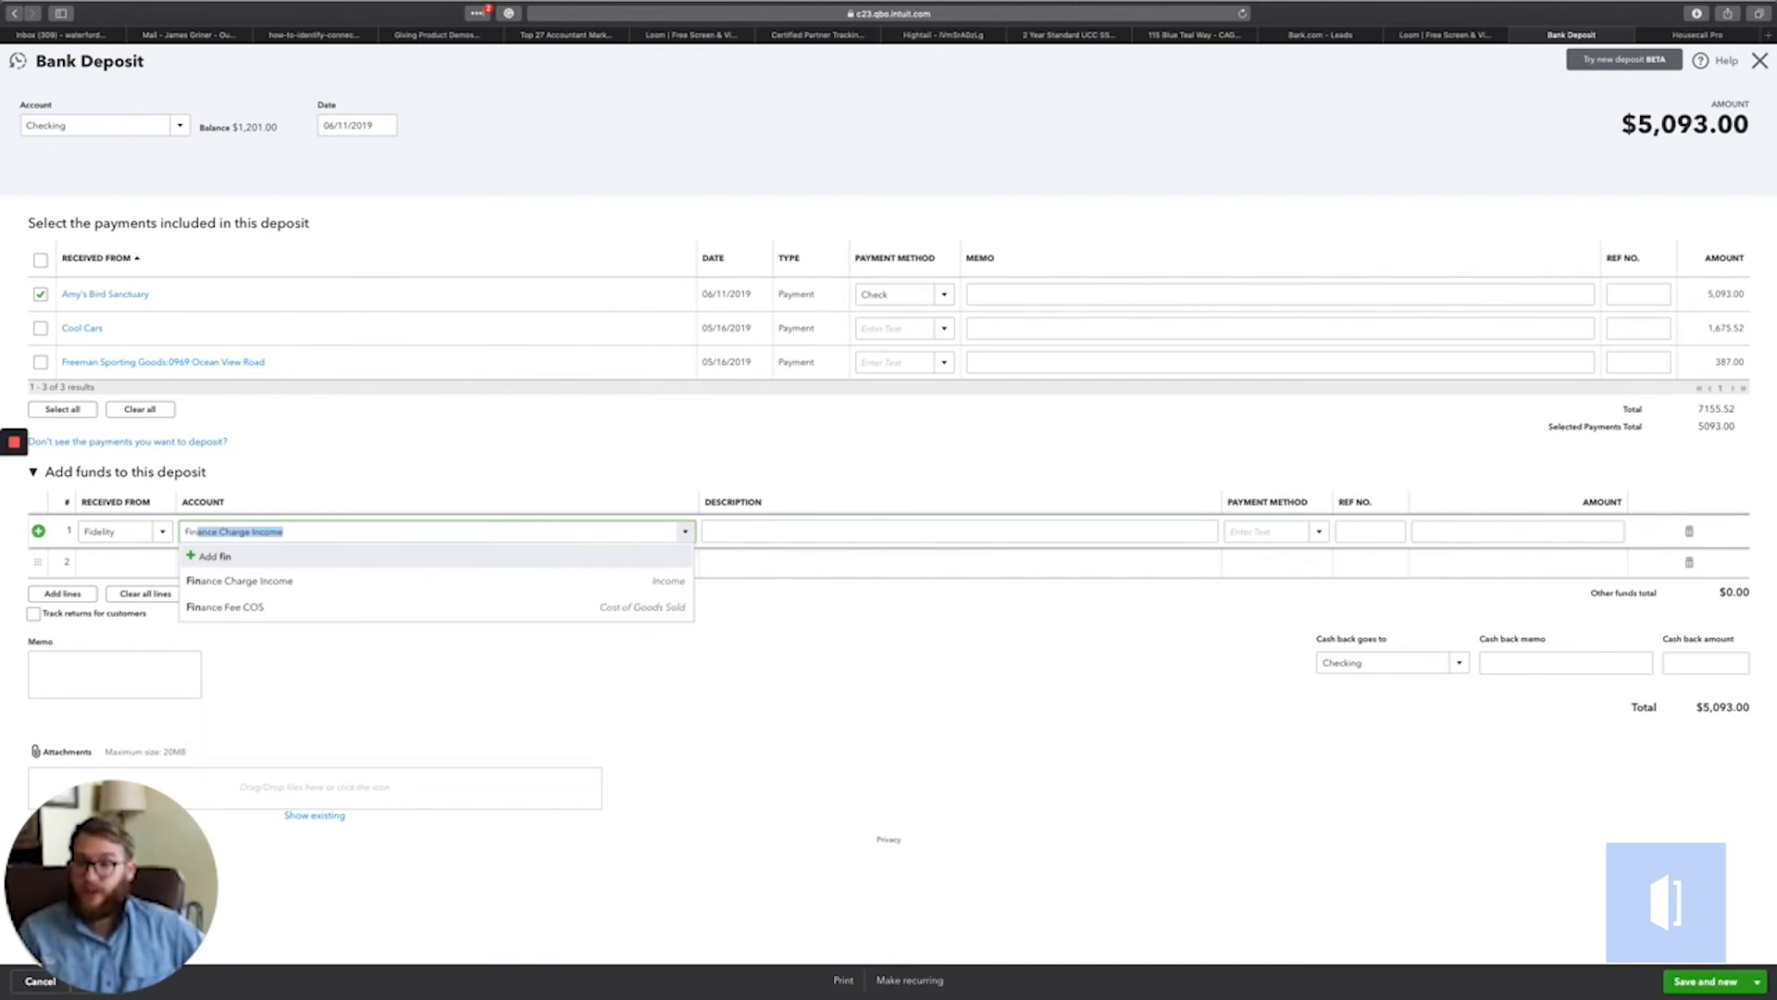
left_click(247, 608)
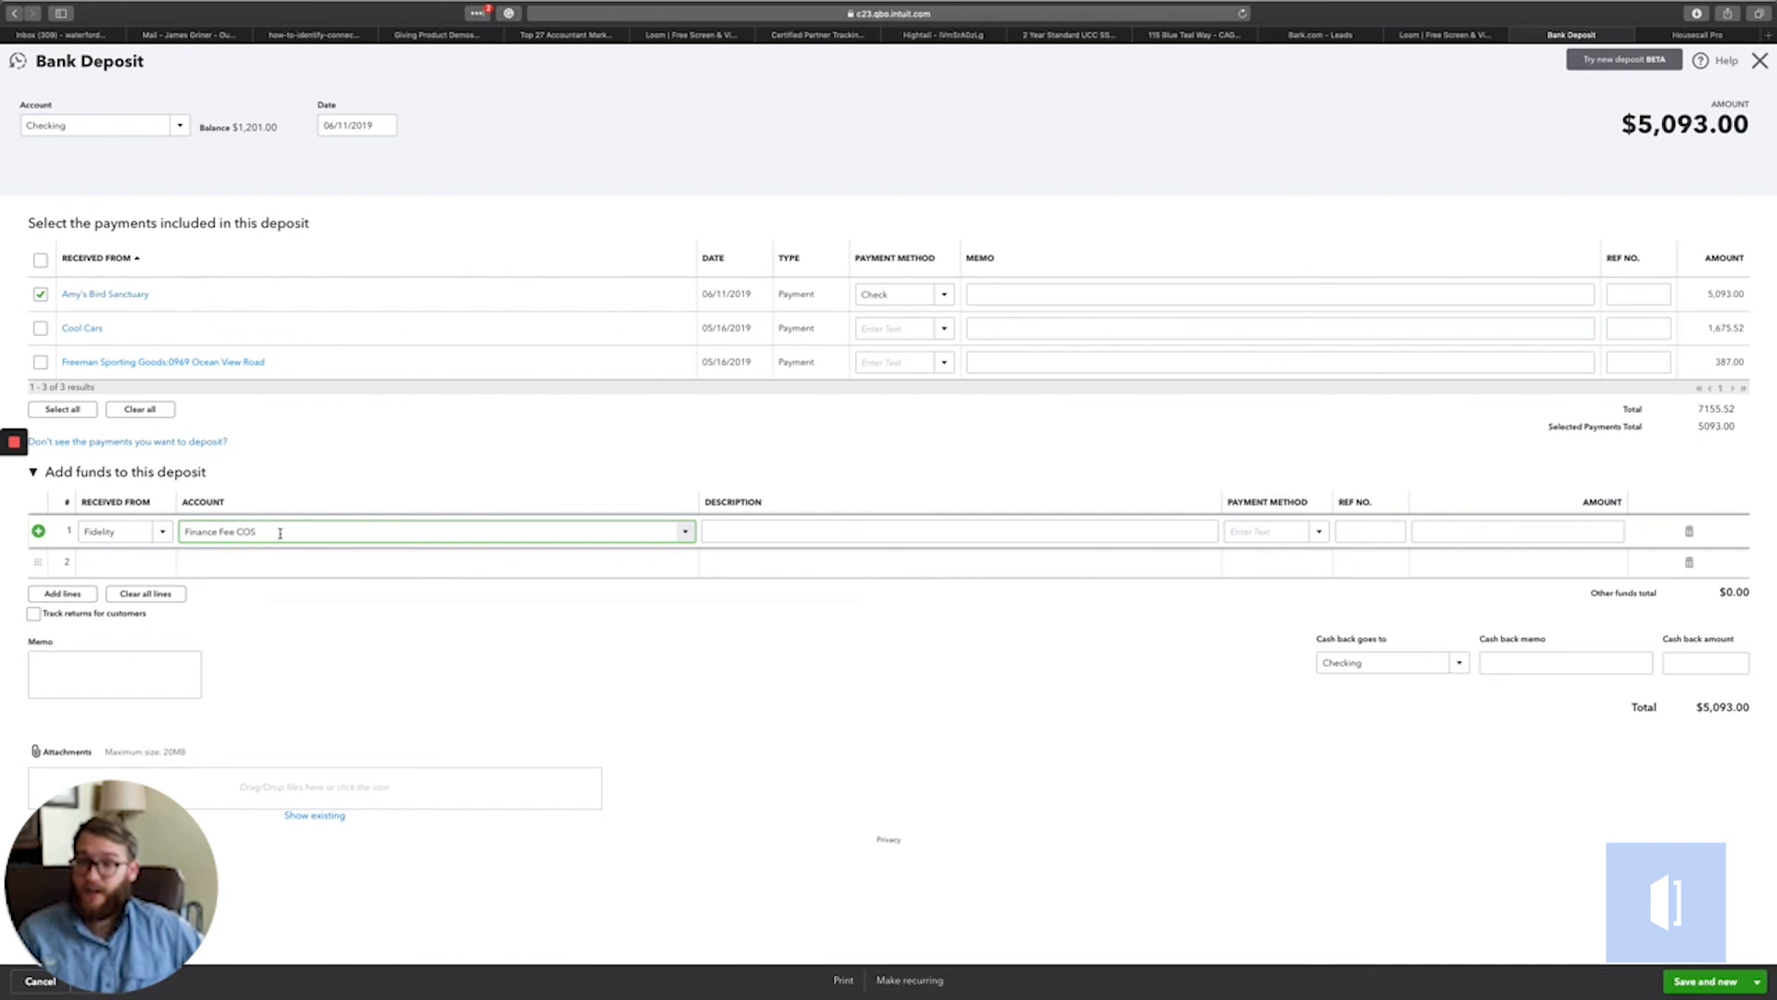
Enter the description "Financing Fees for Amy's Bird Sanctuary" on the Fidelity deposit line
left_click(725, 529)
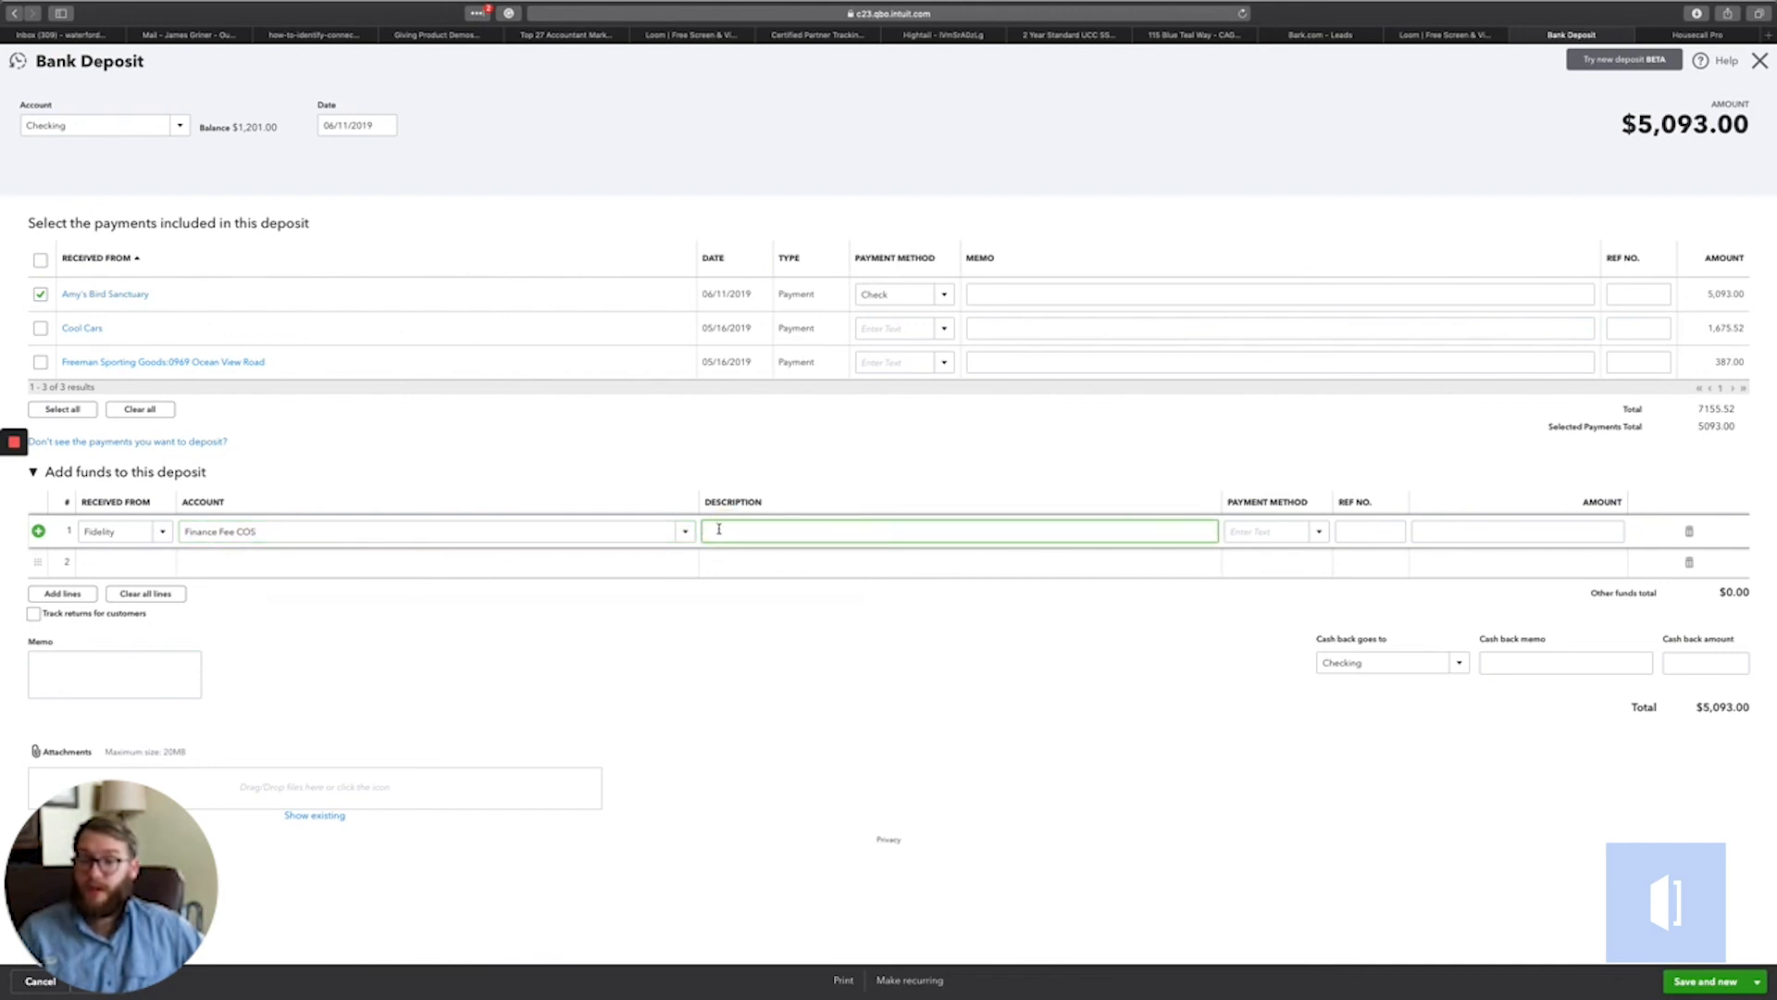
type("Financ")
key("BackSpace")
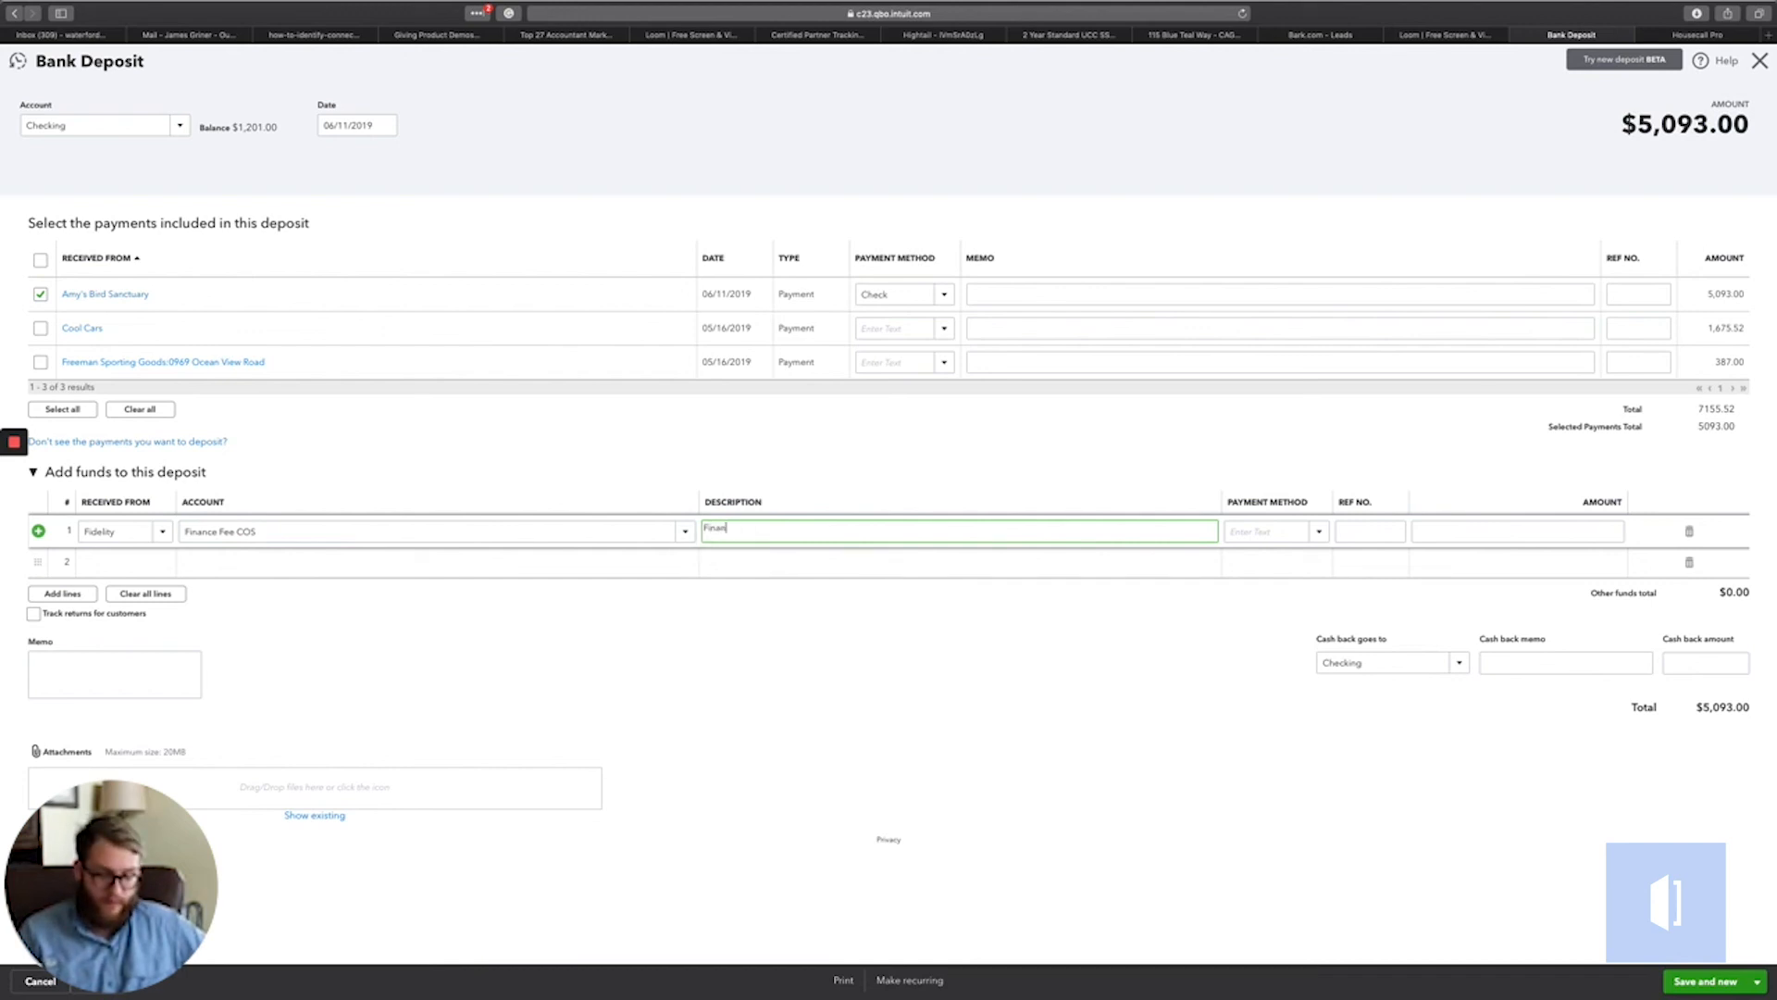
type("cing Fees for Amy's Bird Sanc")
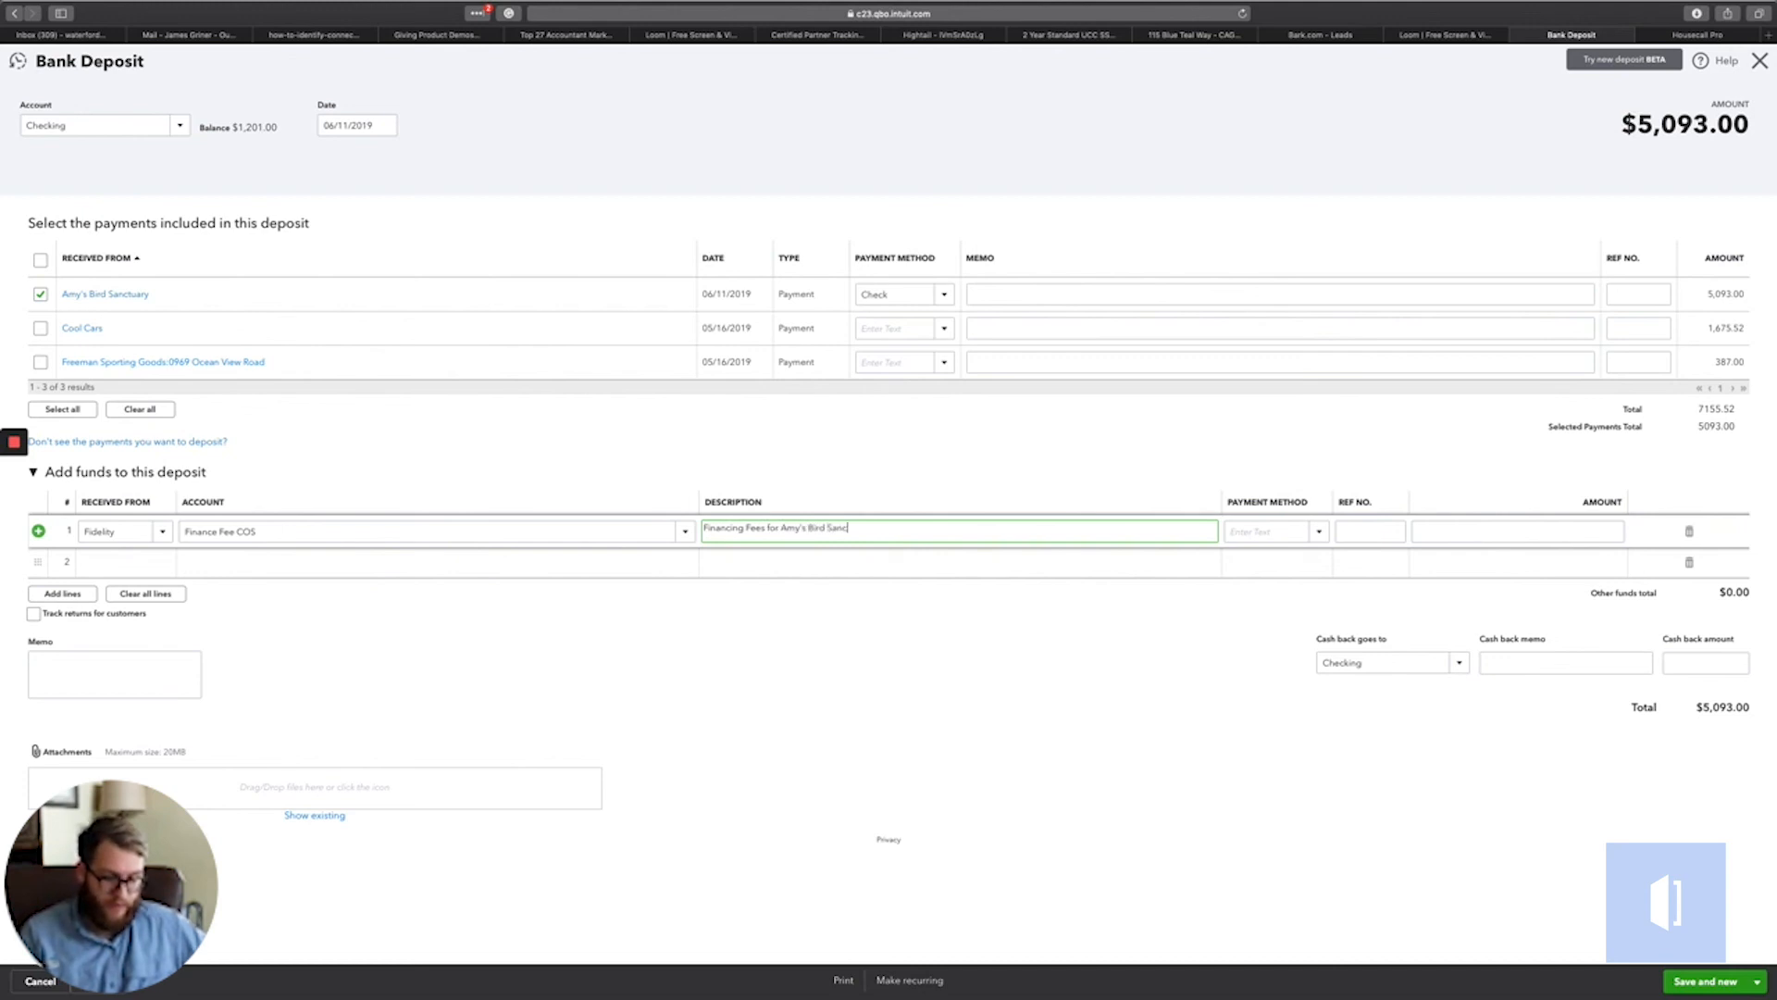
type("tuary")
key("Tab")
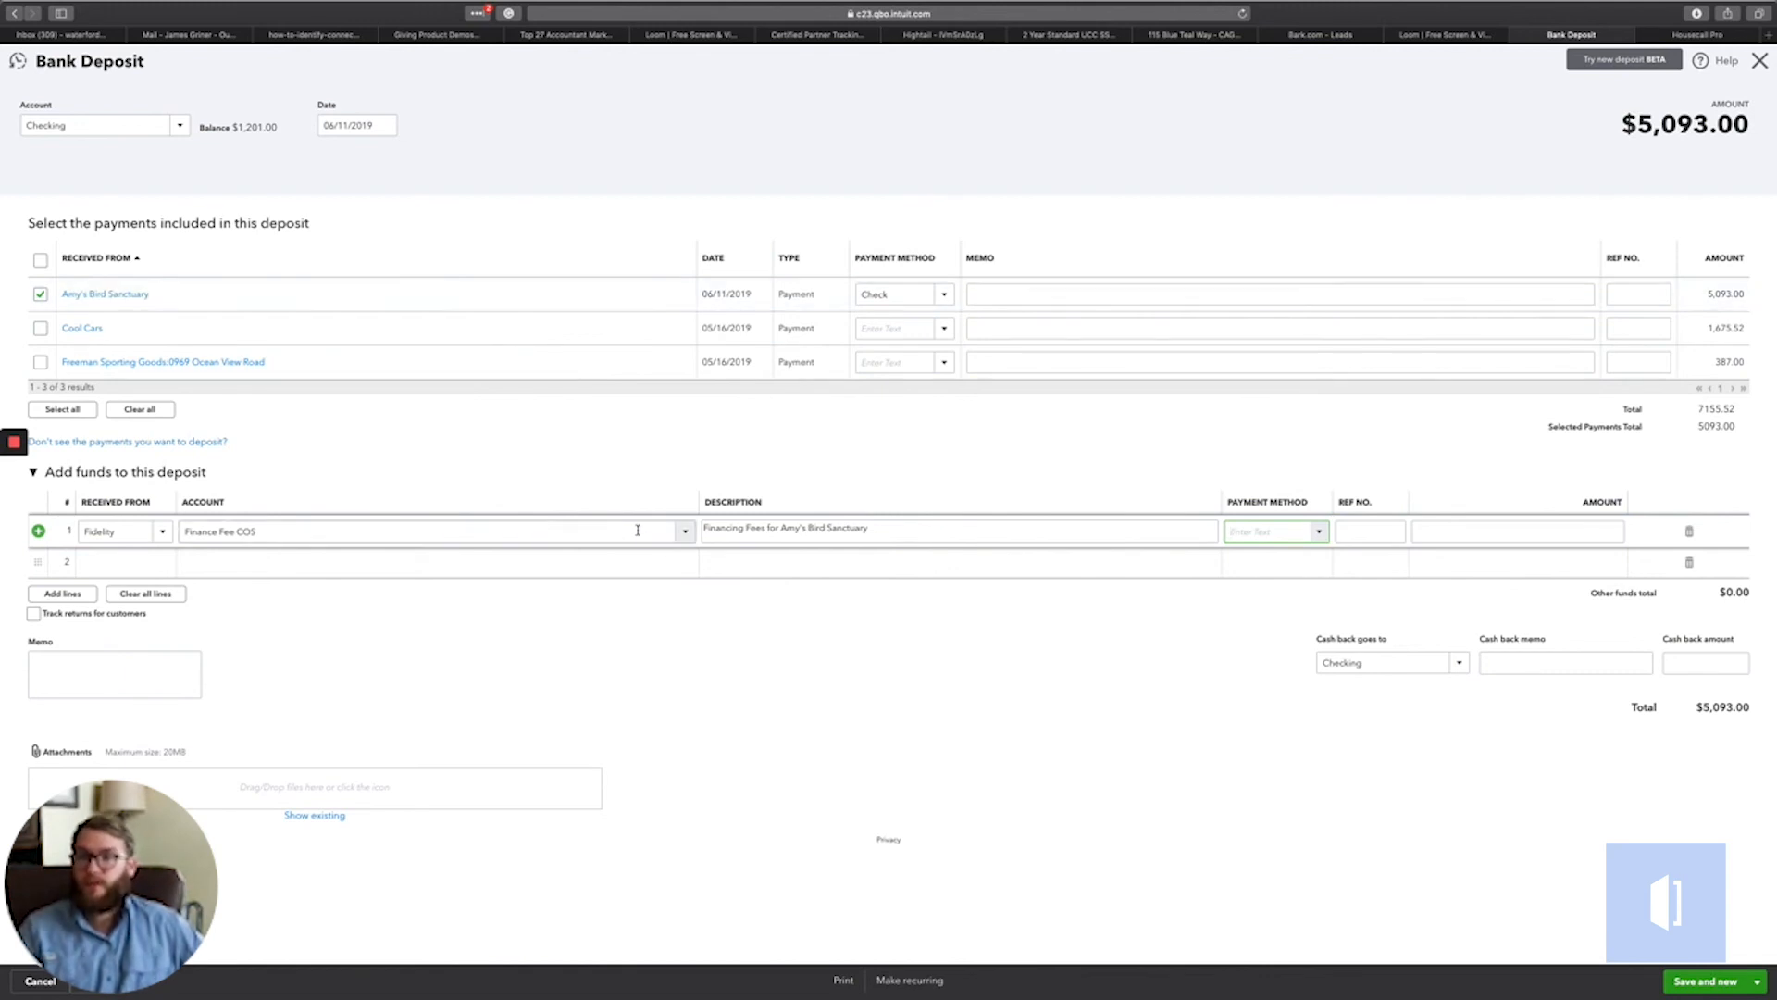
left_click(873, 528)
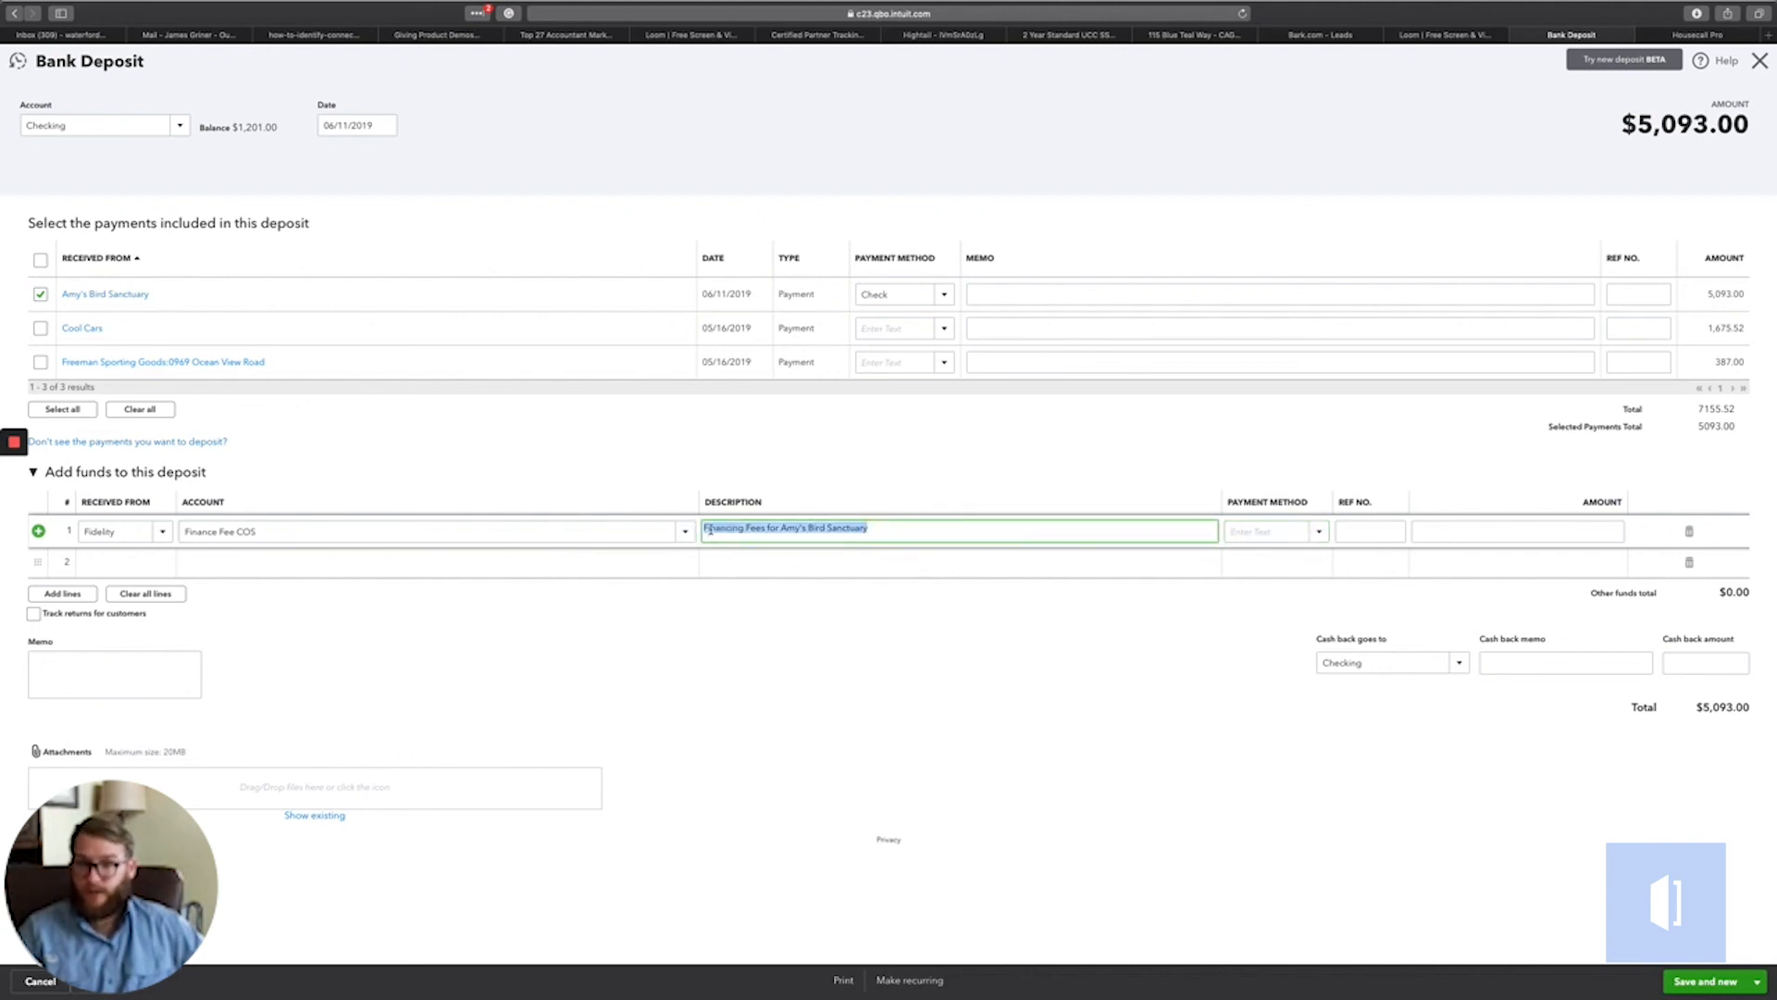
Enter an amount of 463.00 on the Fidelity financing fee line of the deposit
left_click(1319, 532)
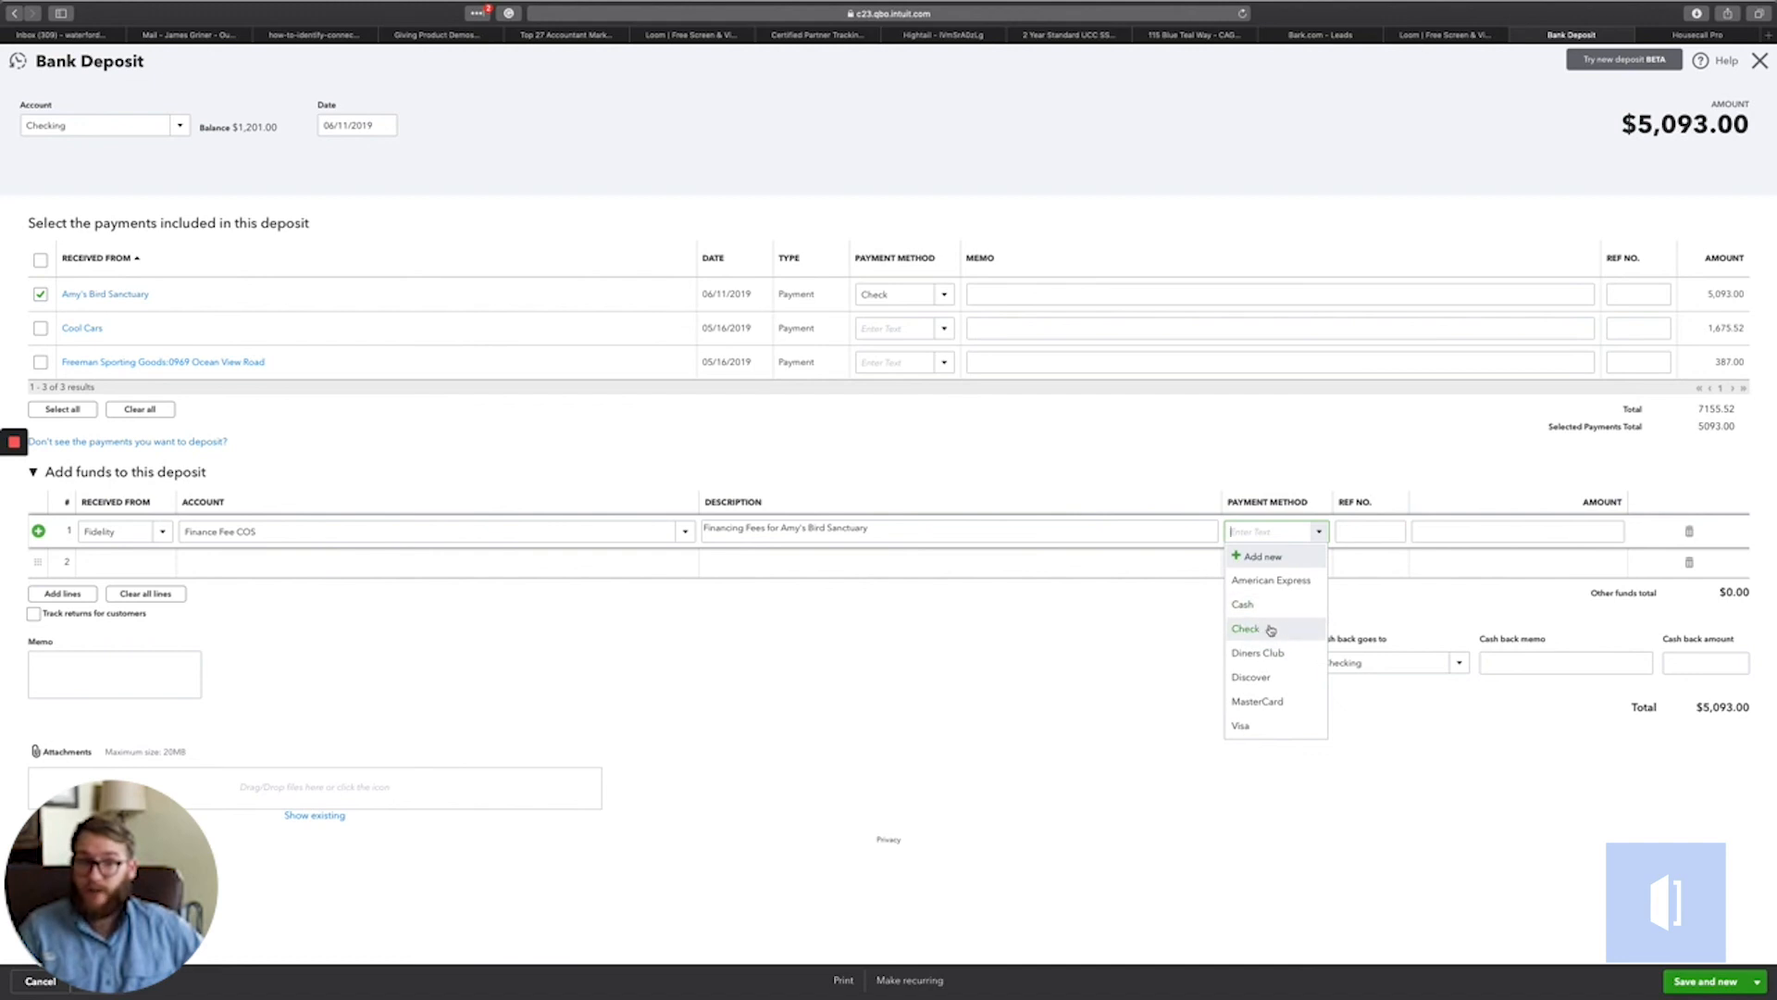
left_click(1322, 531)
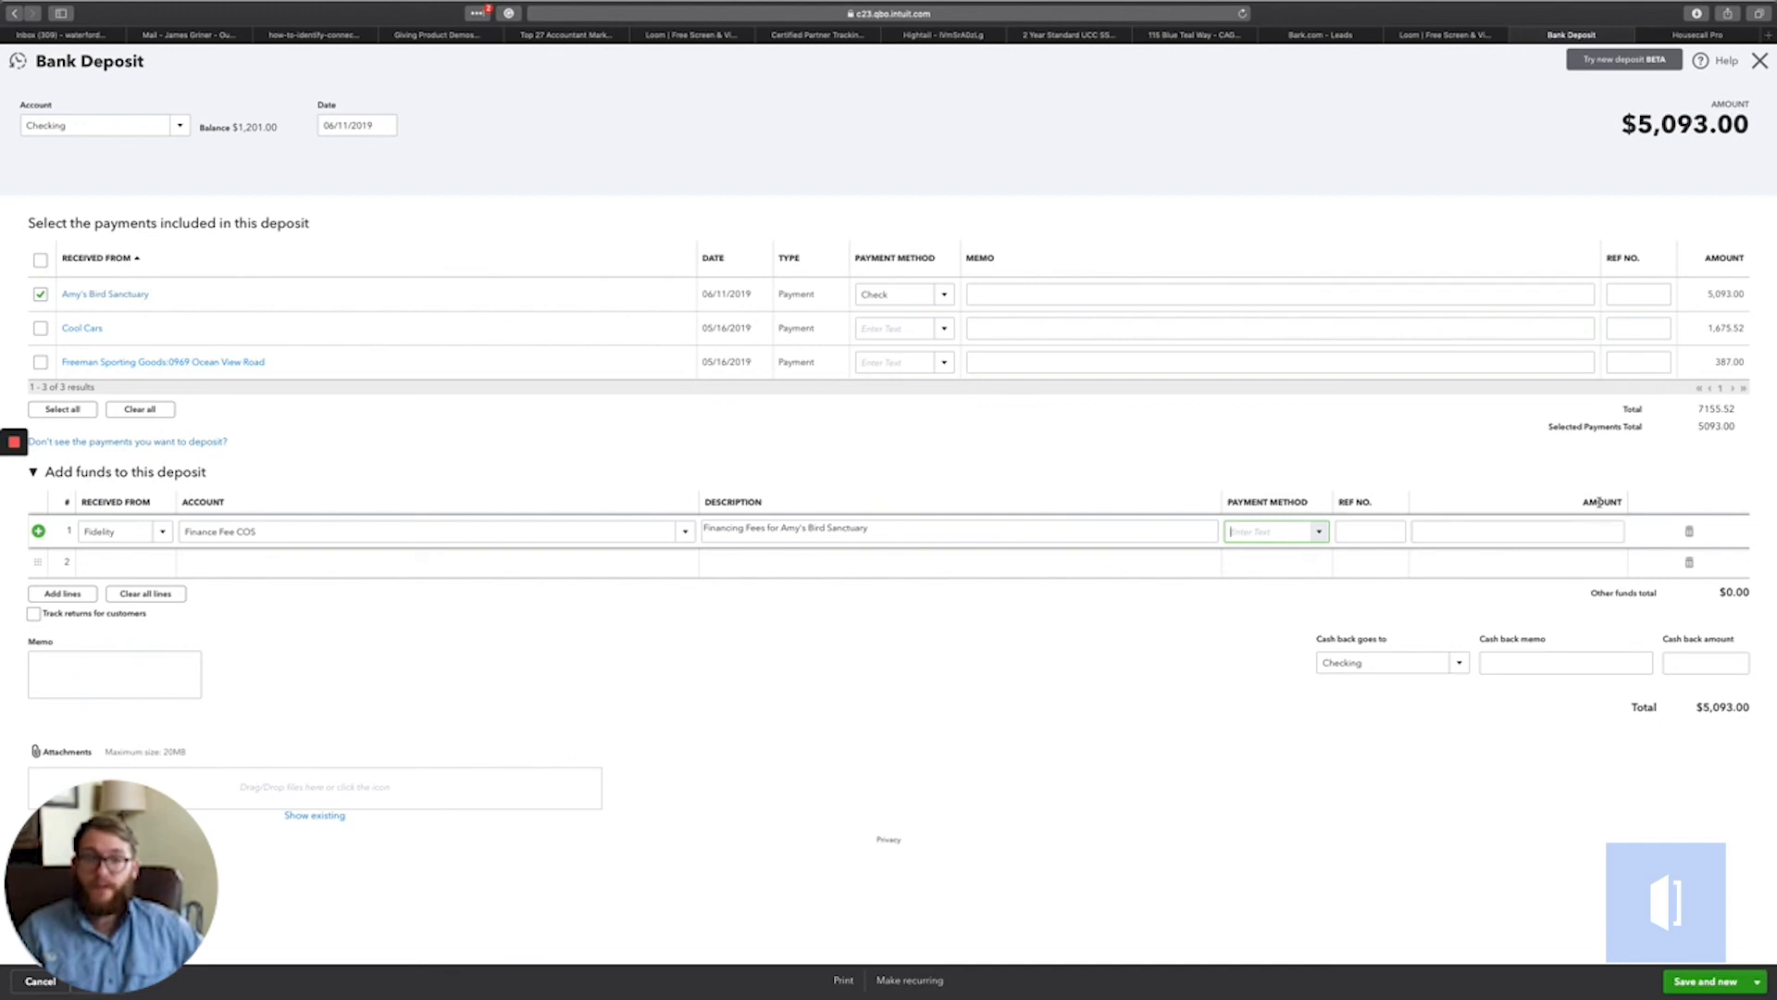
left_click_drag(1576, 501, 1623, 503)
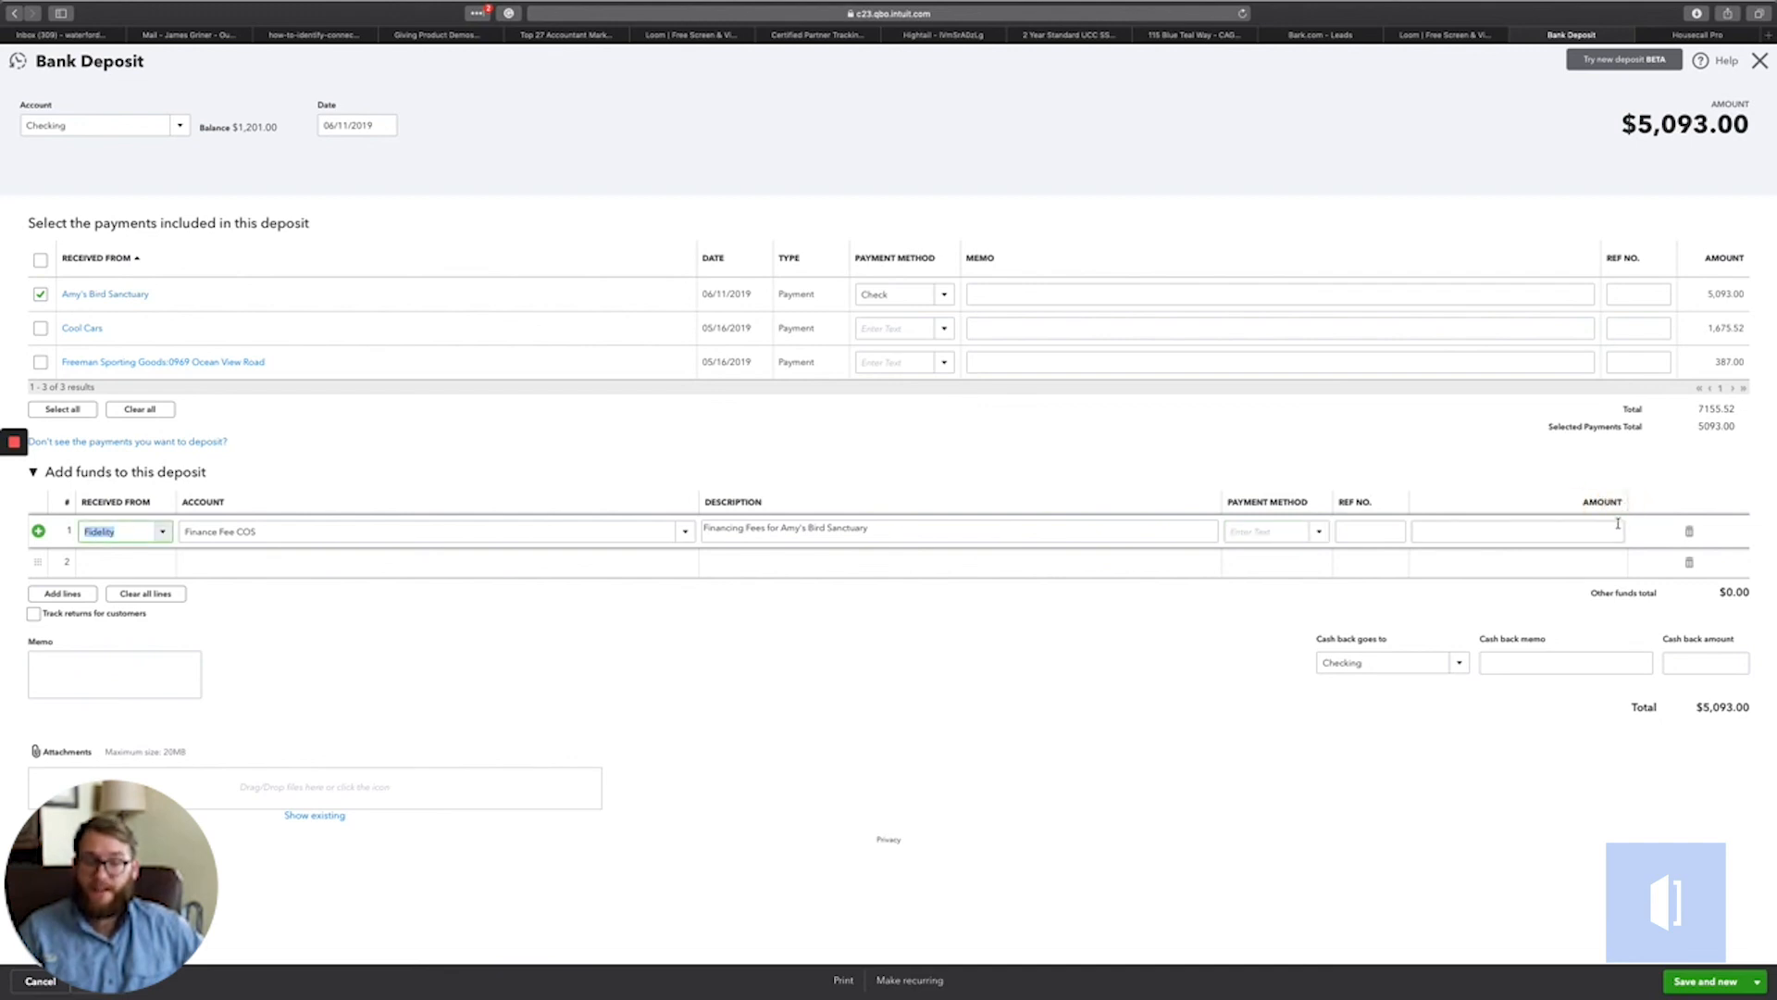
left_click(1609, 535)
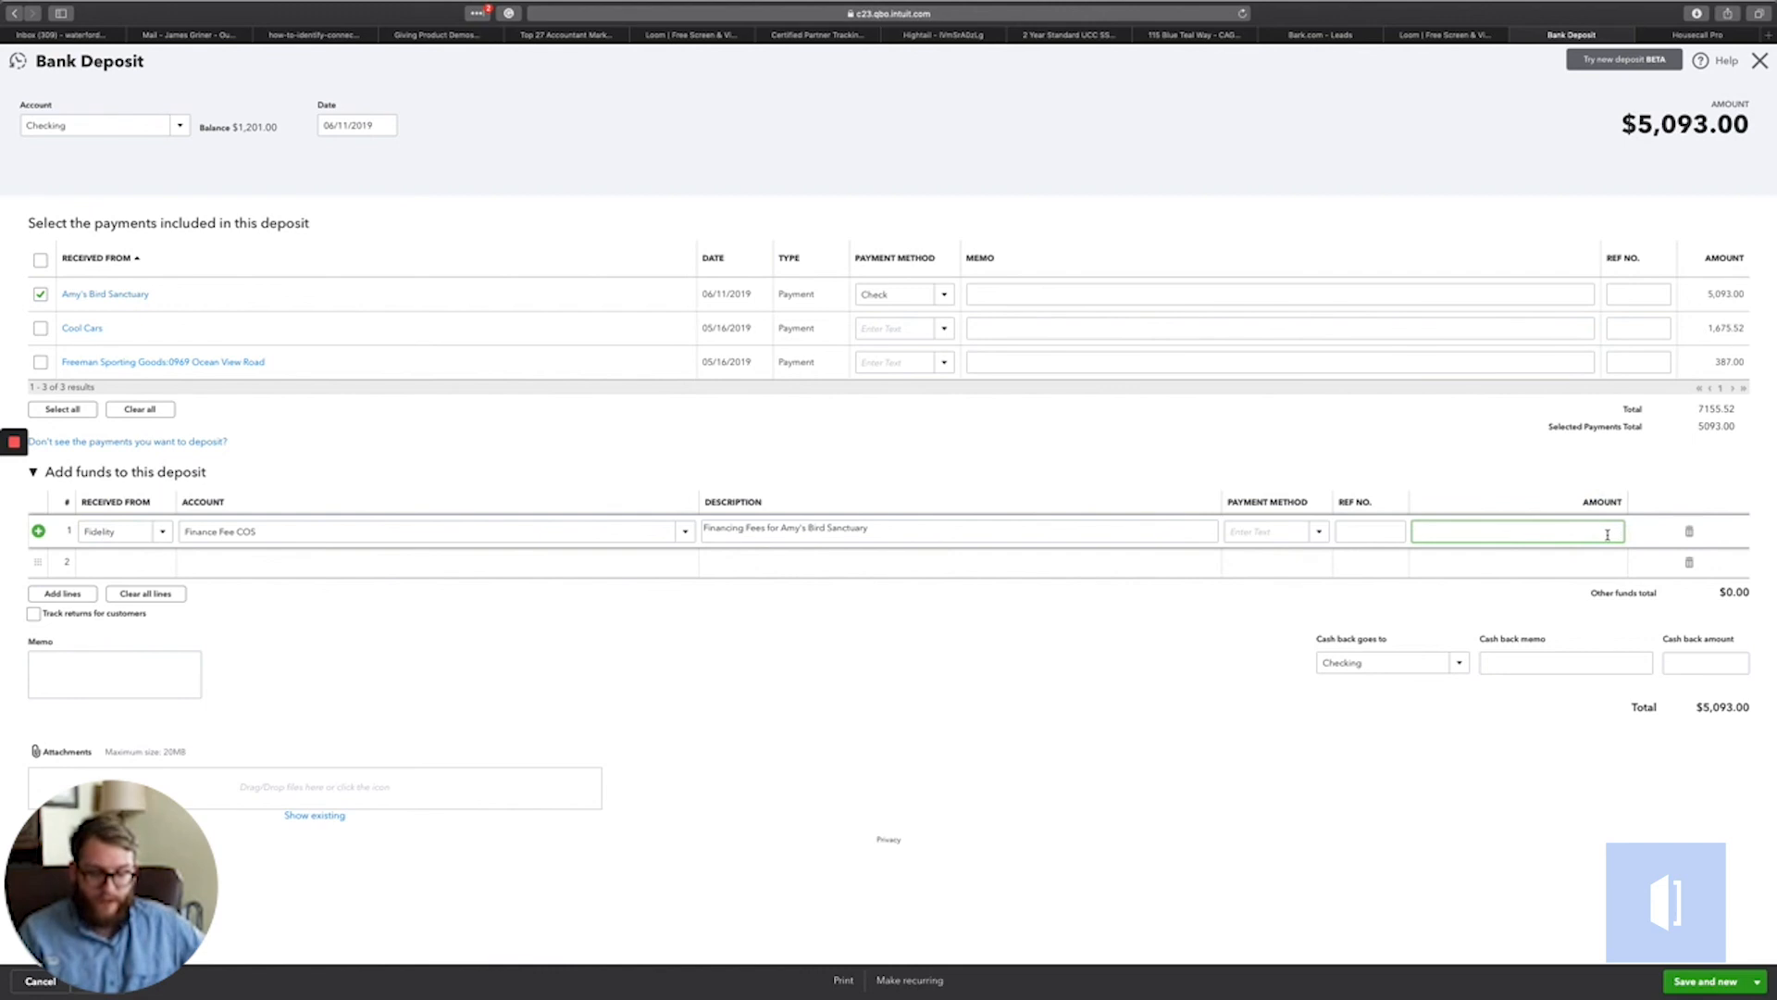
left_click(1209, 646)
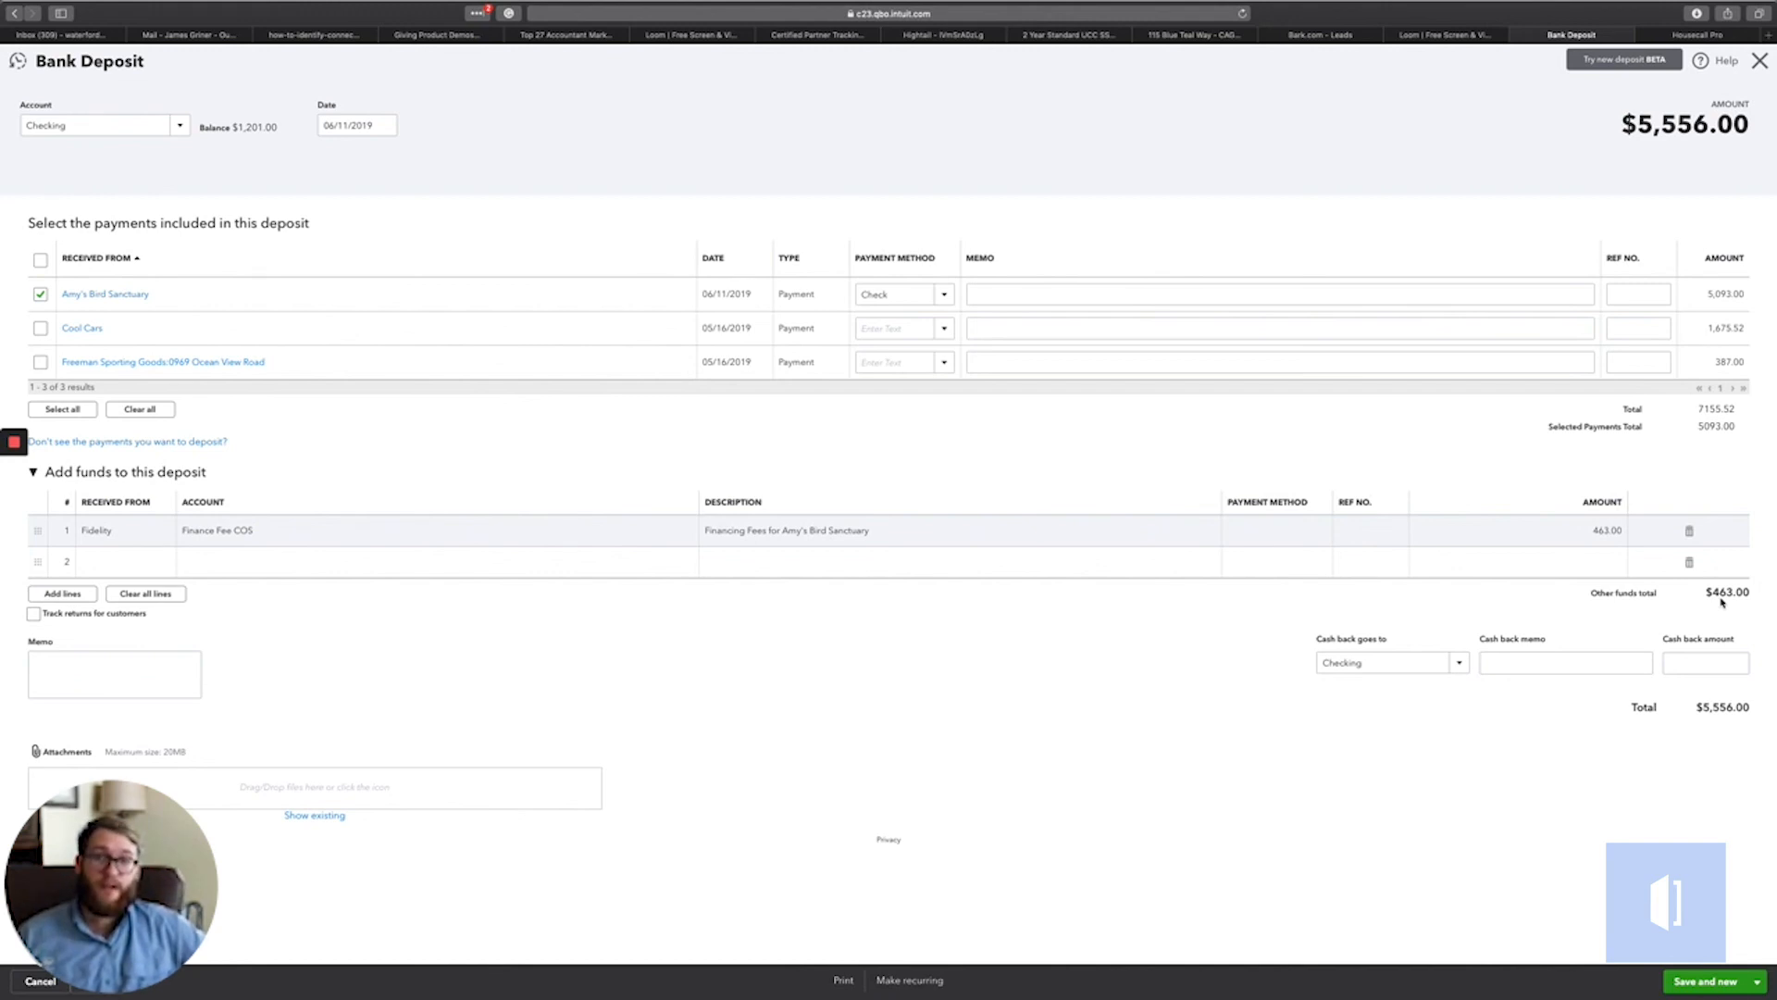
Make the Fidelity financing fee line negative by setting its amount to -463.00
left_click(1588, 530)
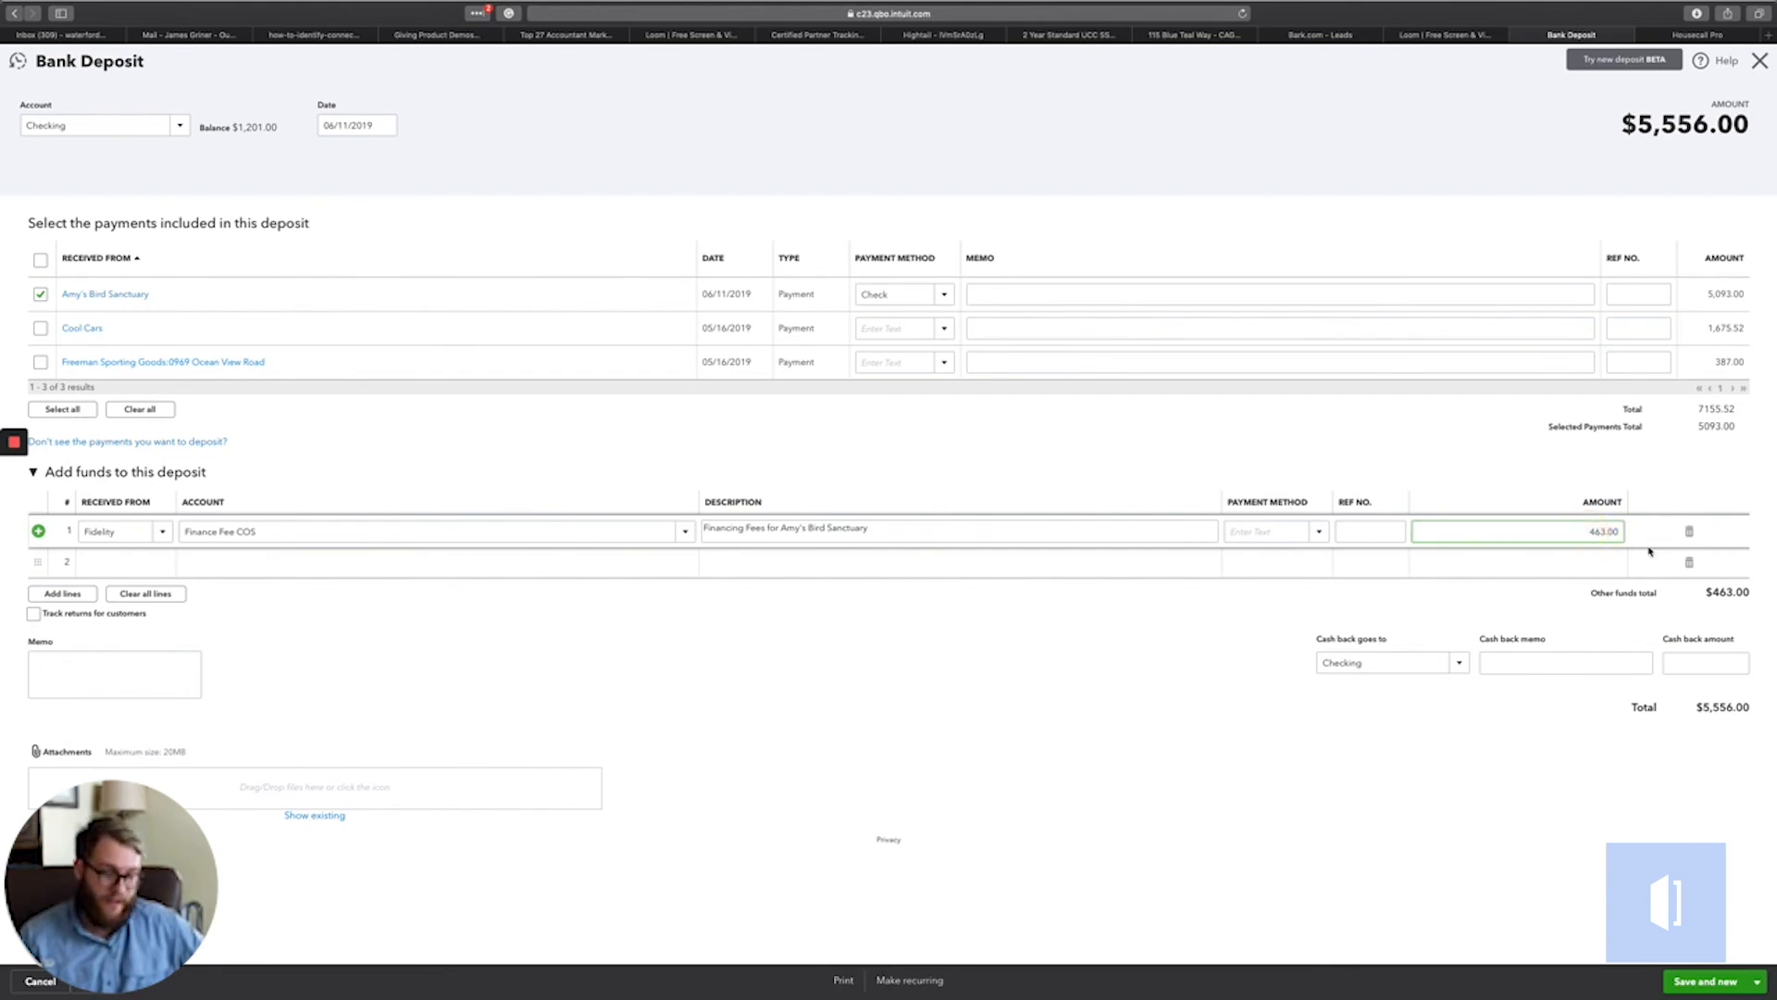
type("-")
left_click(1504, 475)
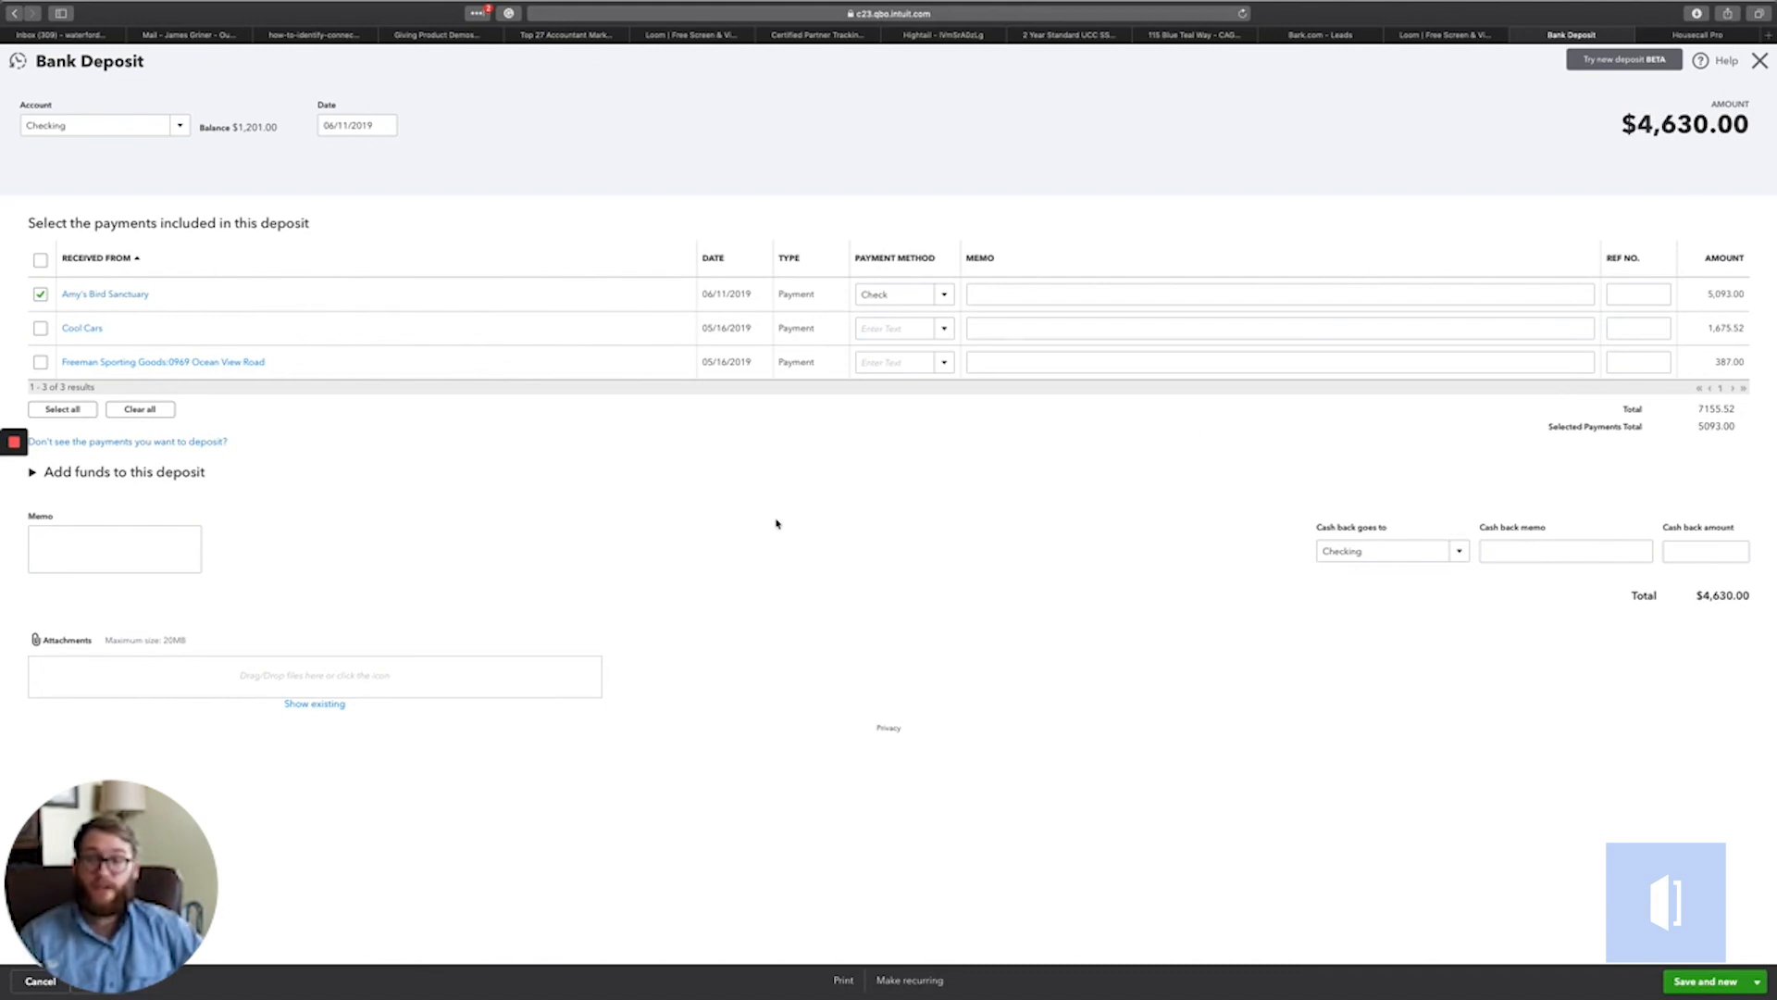
Show the added-funds lines of the deposit again, and save and close the bank deposit
left_click(151, 480)
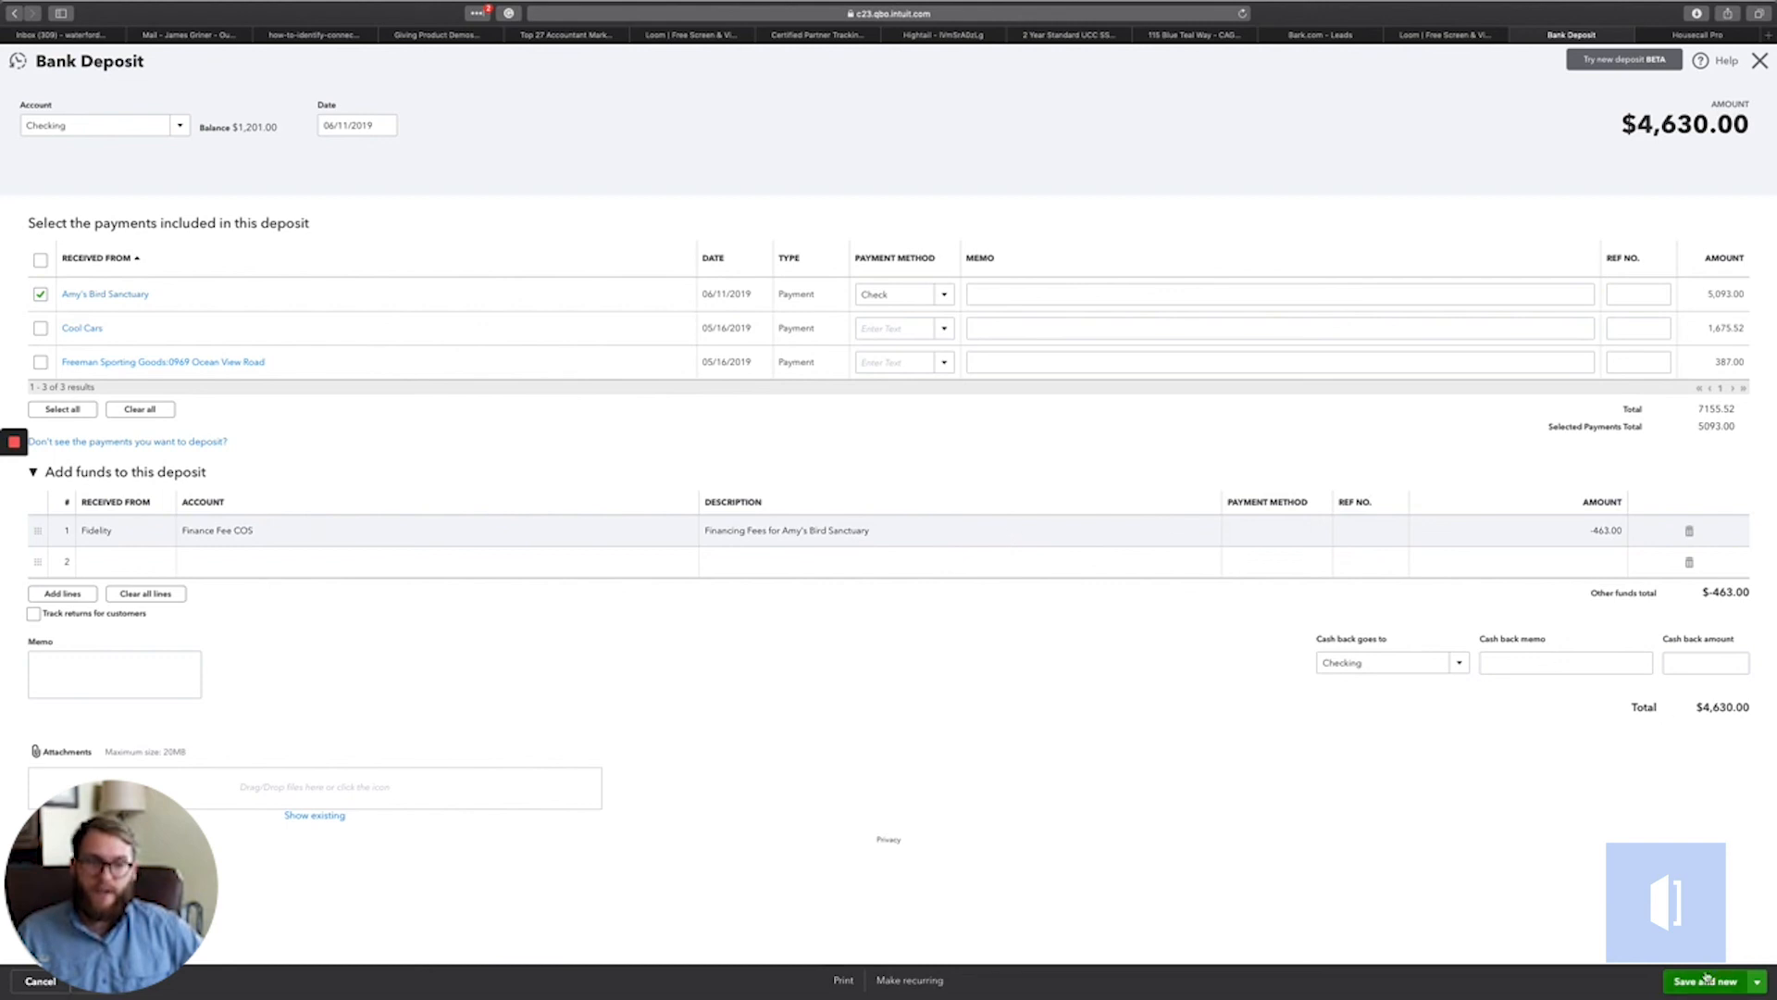
left_click(1755, 981)
left_click(1703, 957)
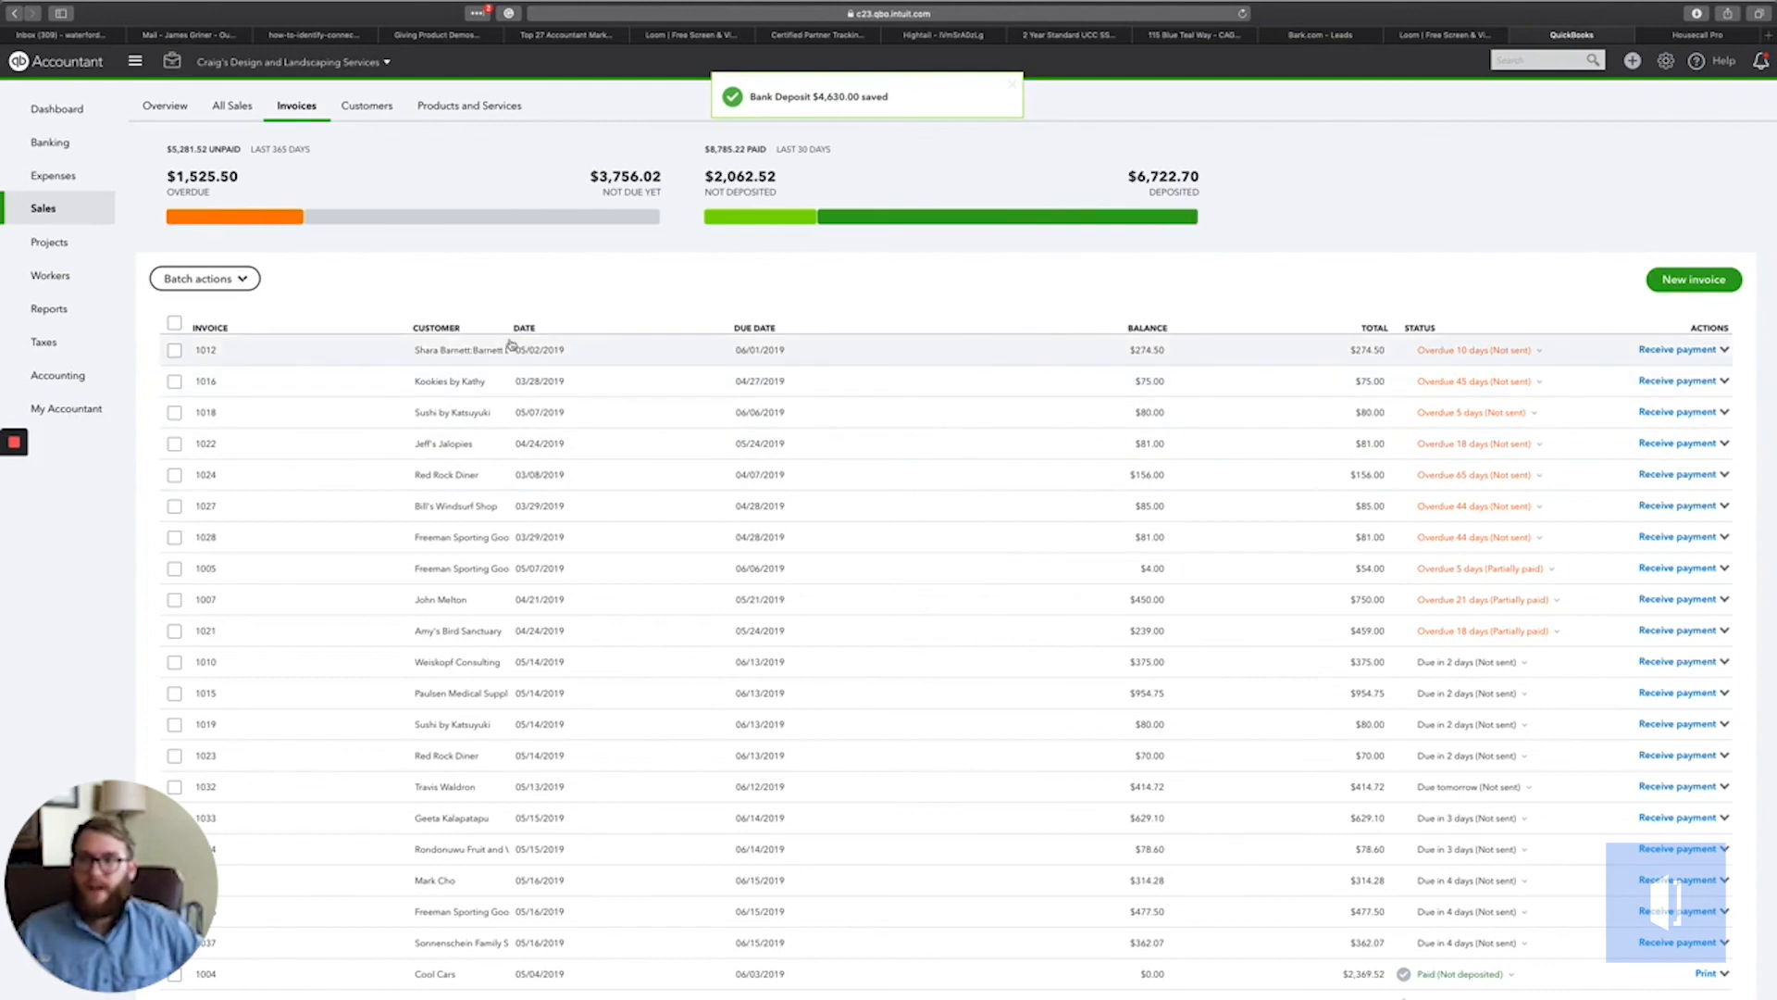
Run the Profit and Loss report for the period 06/01/2019 to 06/11/2019
left_click(60, 310)
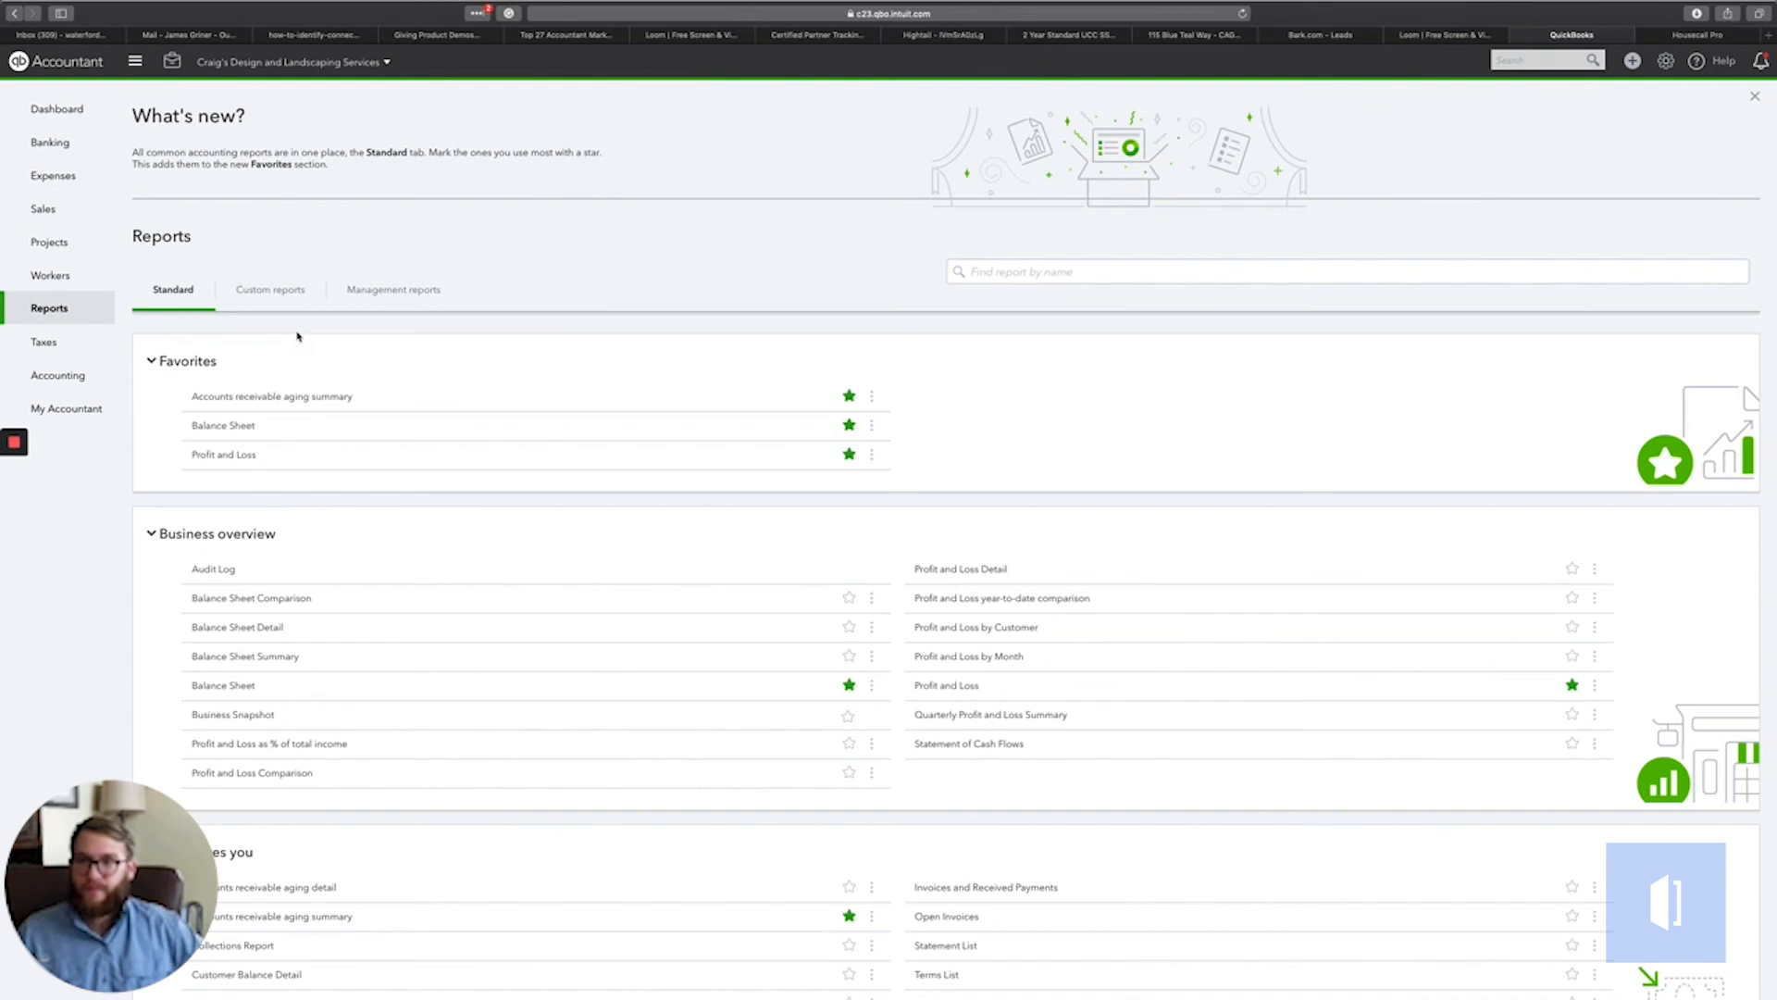
left_click(222, 459)
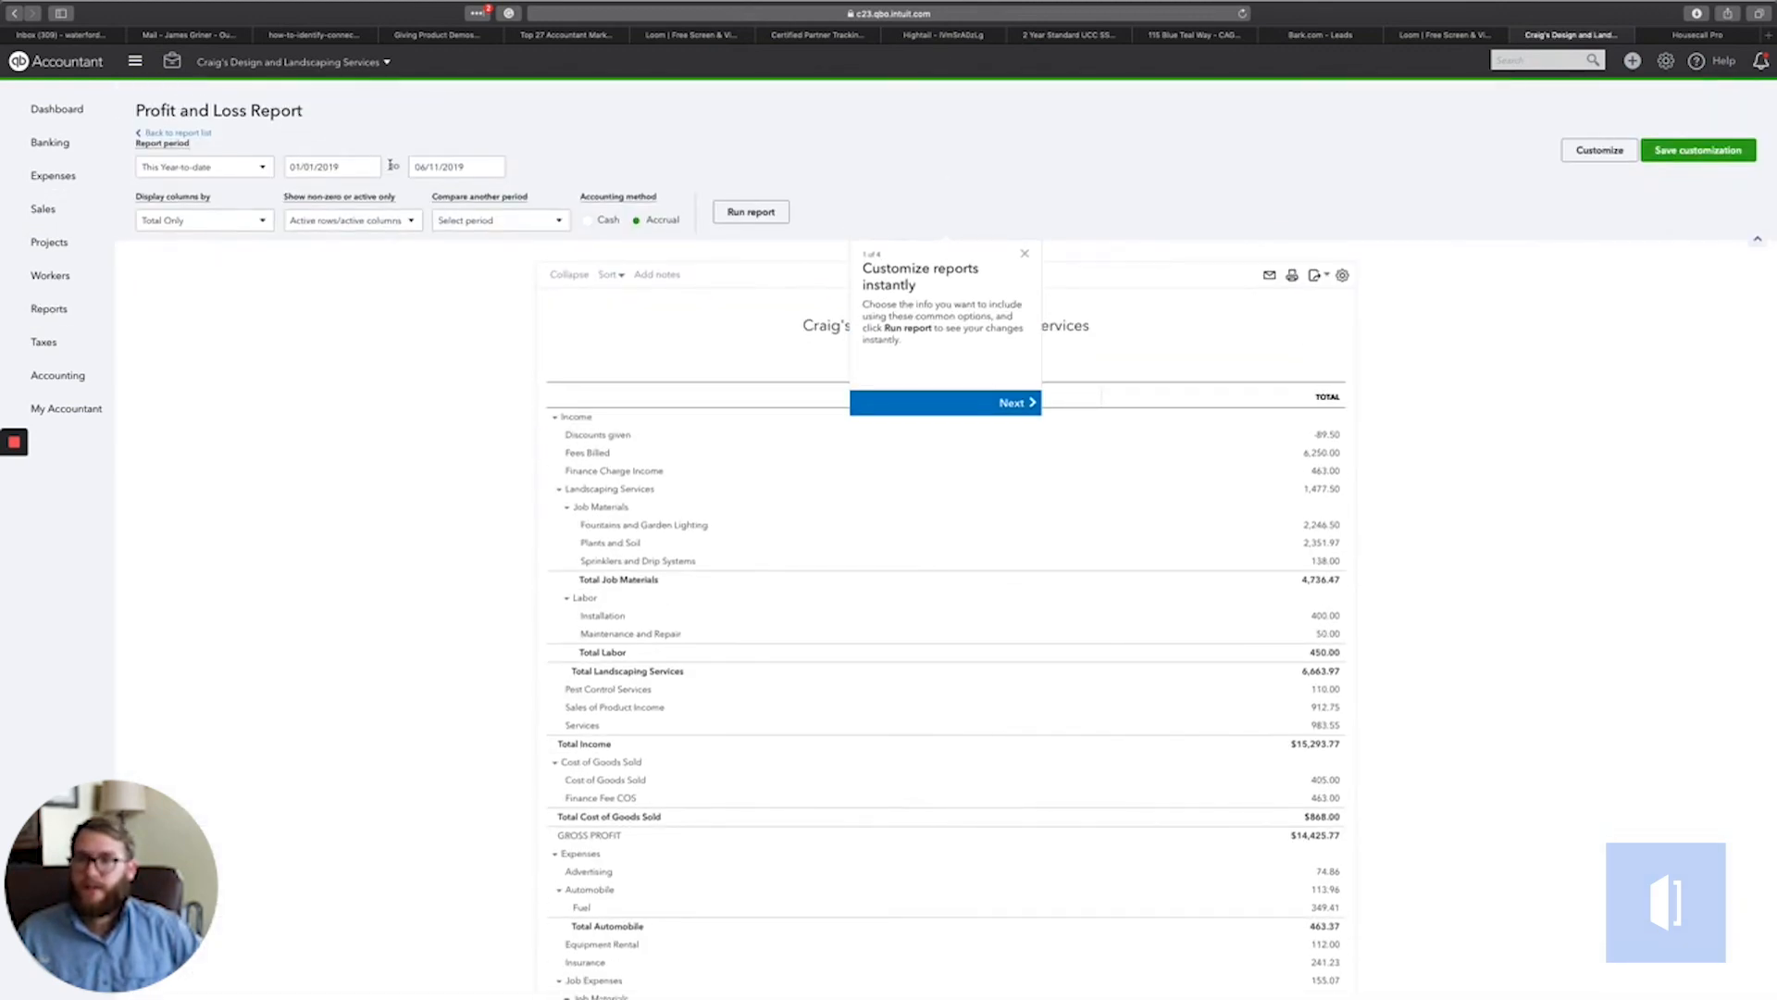
left_click(371, 167)
left_click(414, 202)
left_click(414, 201)
left_click(414, 202)
left_click(413, 202)
left_click(414, 202)
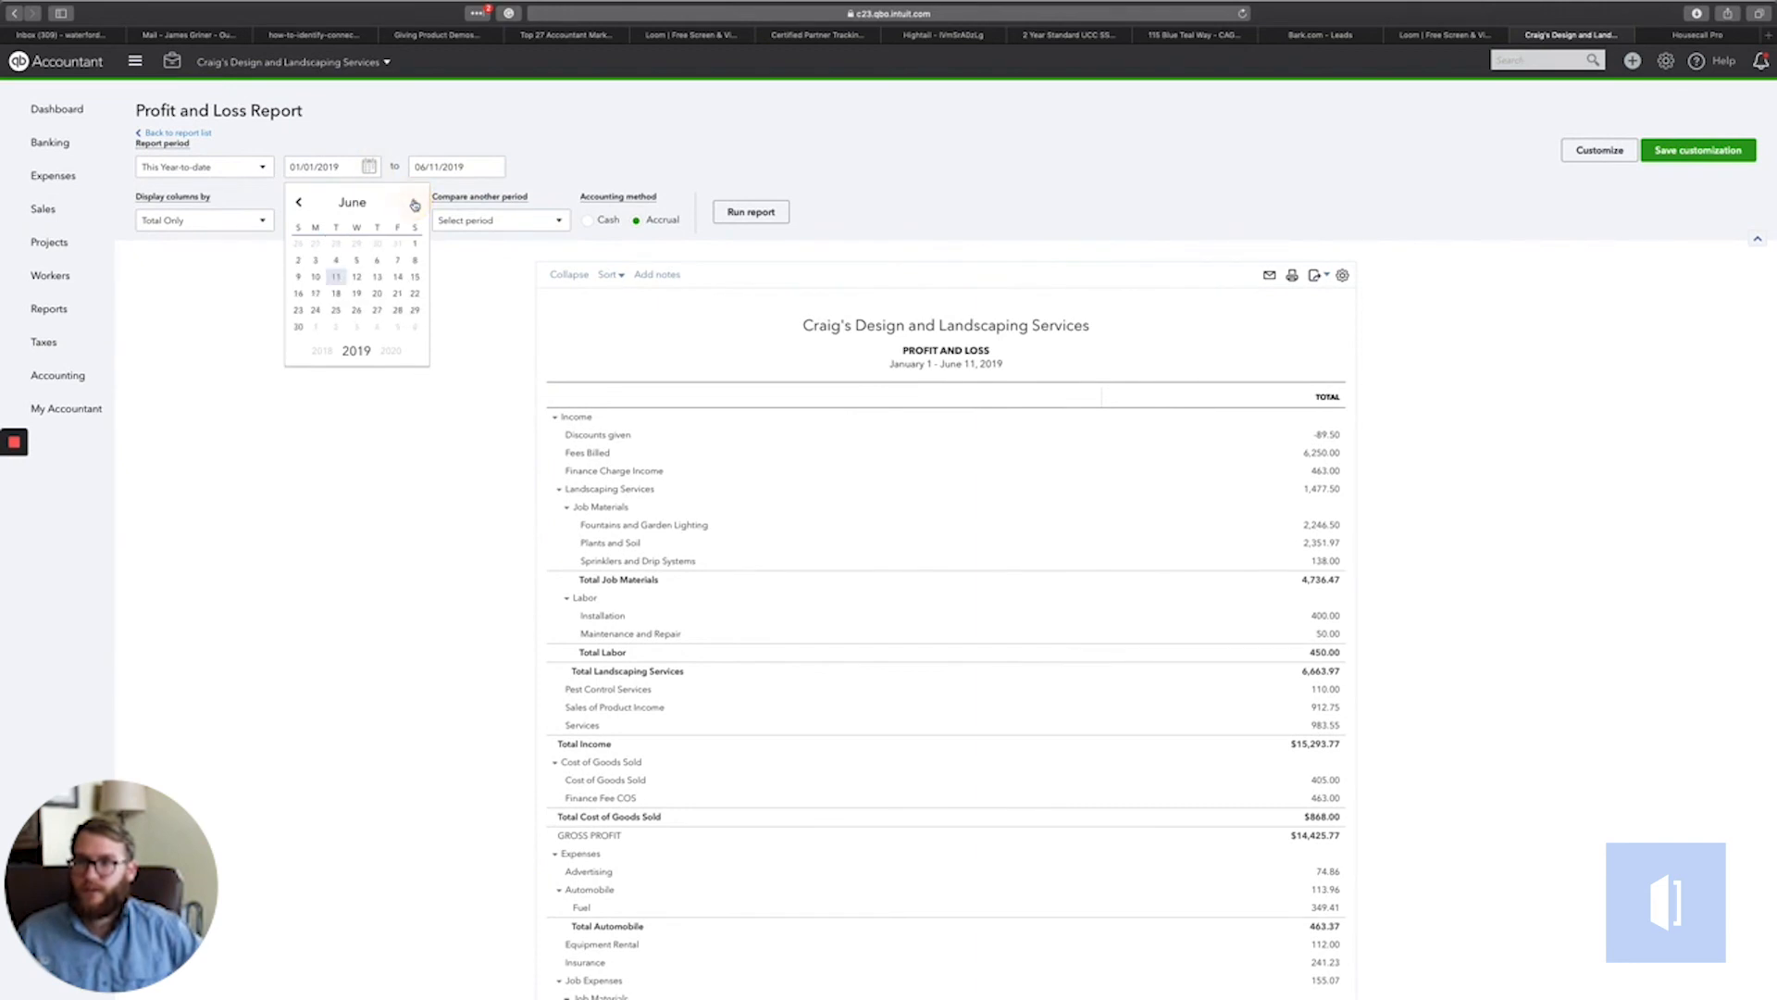
left_click(415, 244)
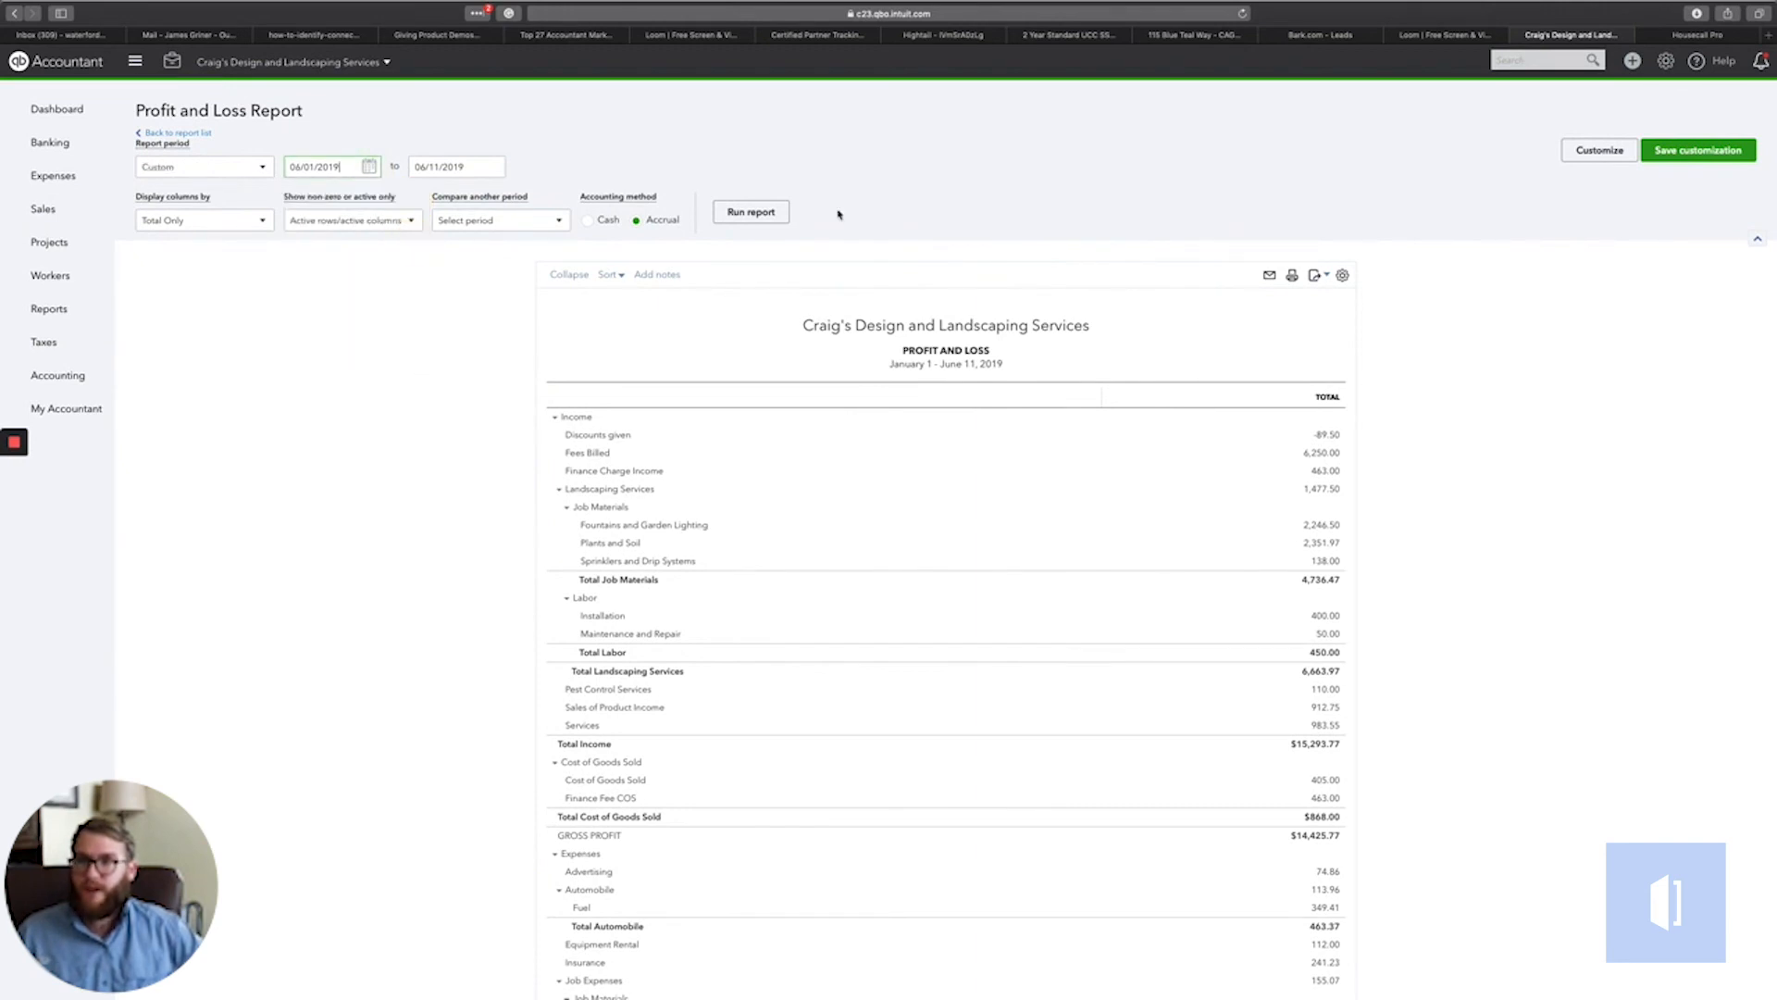
left_click(753, 218)
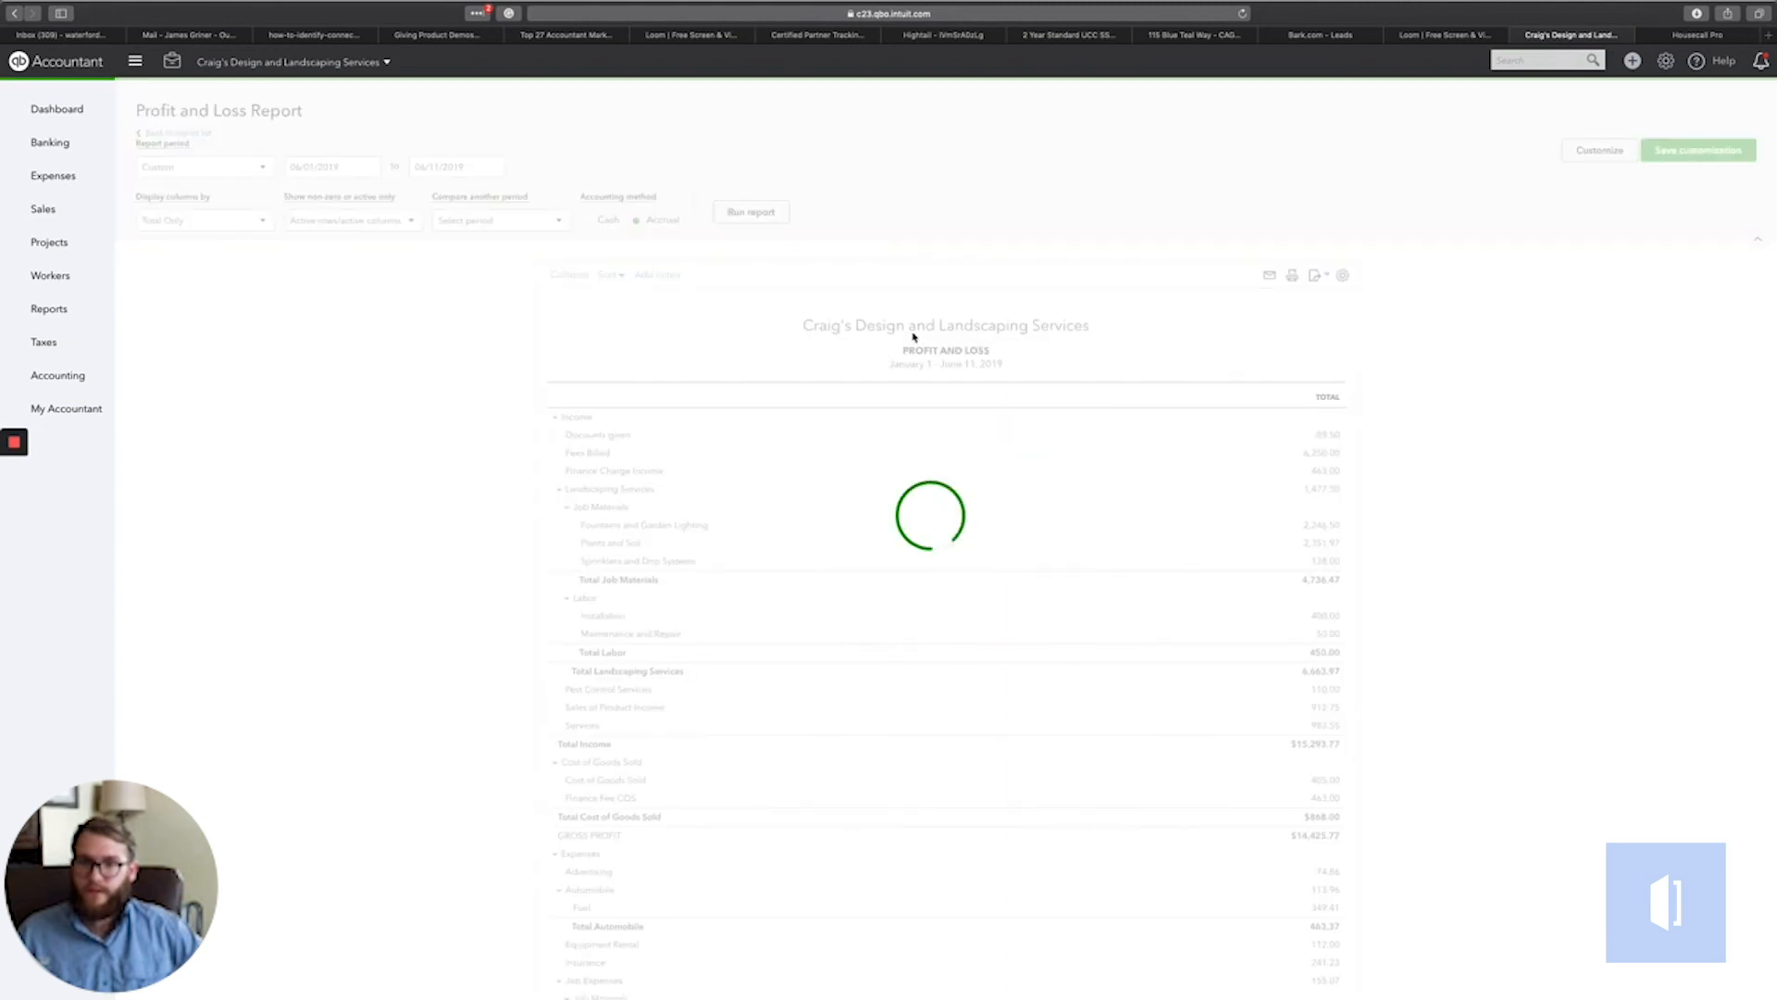